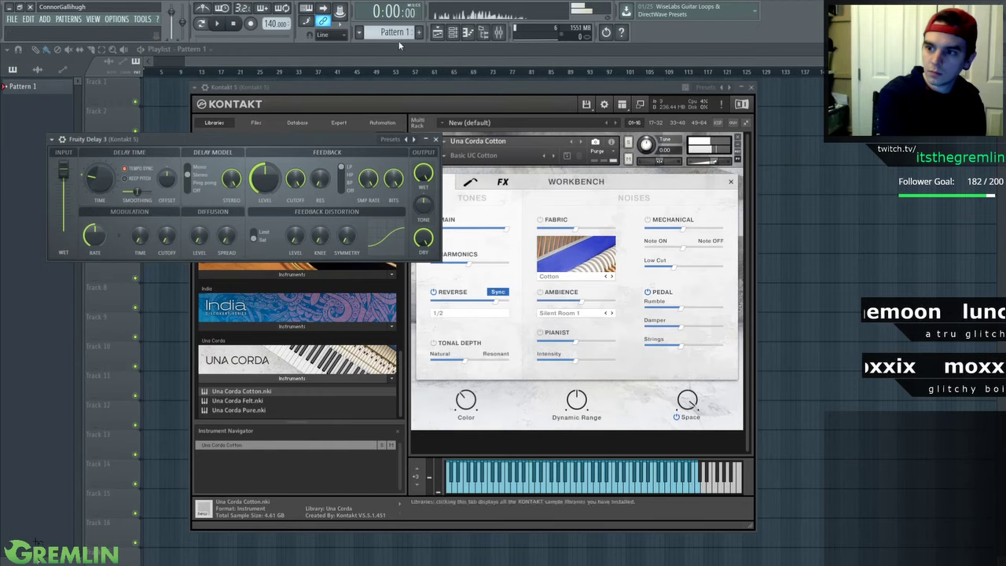
Open the piano roll of the Kontakt 5 channel
left_click(467, 31)
left_click(453, 33)
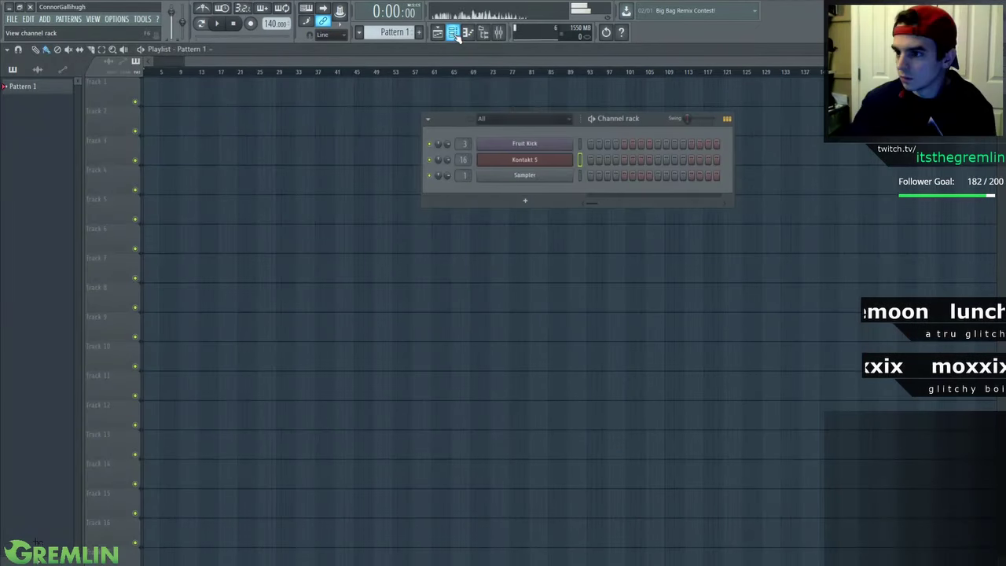
right_click(554, 159)
left_click(574, 163)
right_click(564, 162)
left_click(583, 161)
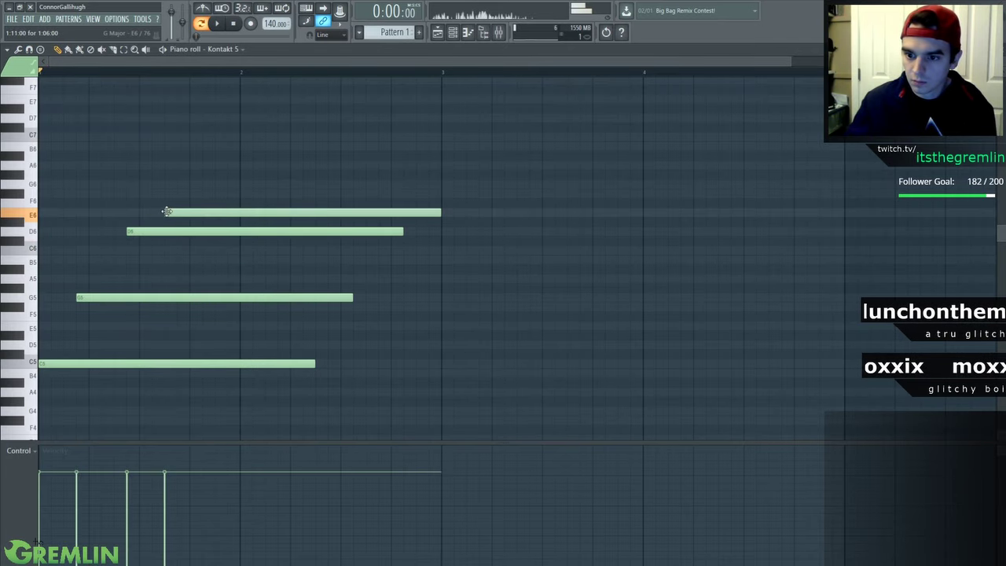
Extend the ascending staggered notes with G6 and B6 and play the pattern
left_click(221, 187)
key("space")
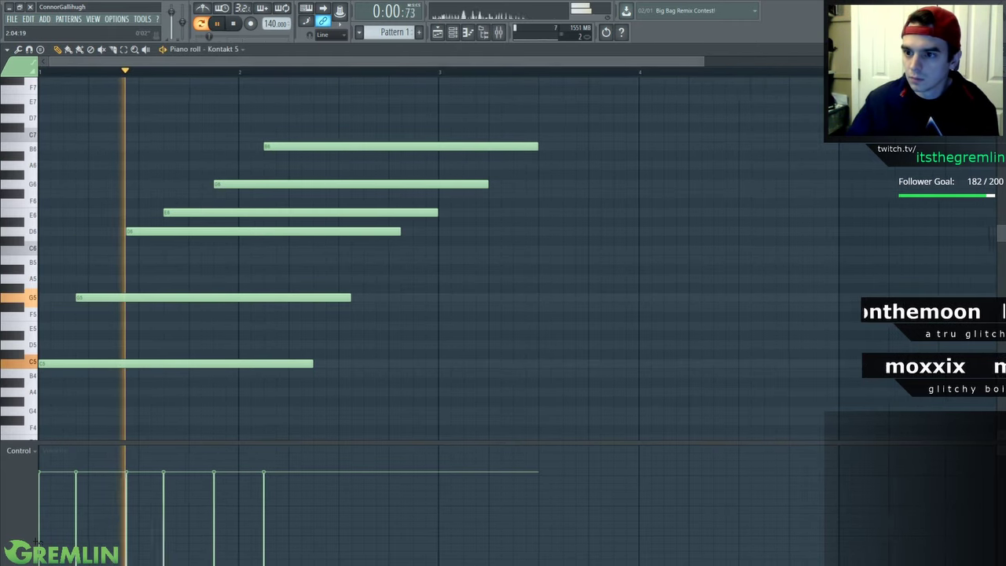
scroll(288, 70, "down", 2)
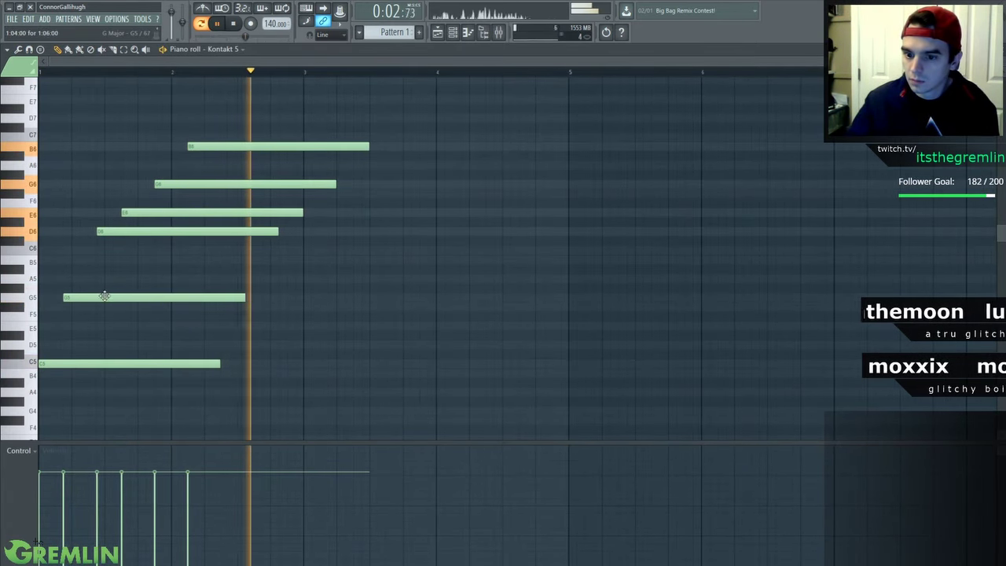
Check the Kontakt 5 instrument window during playback, close it and stop playback
left_click(453, 31)
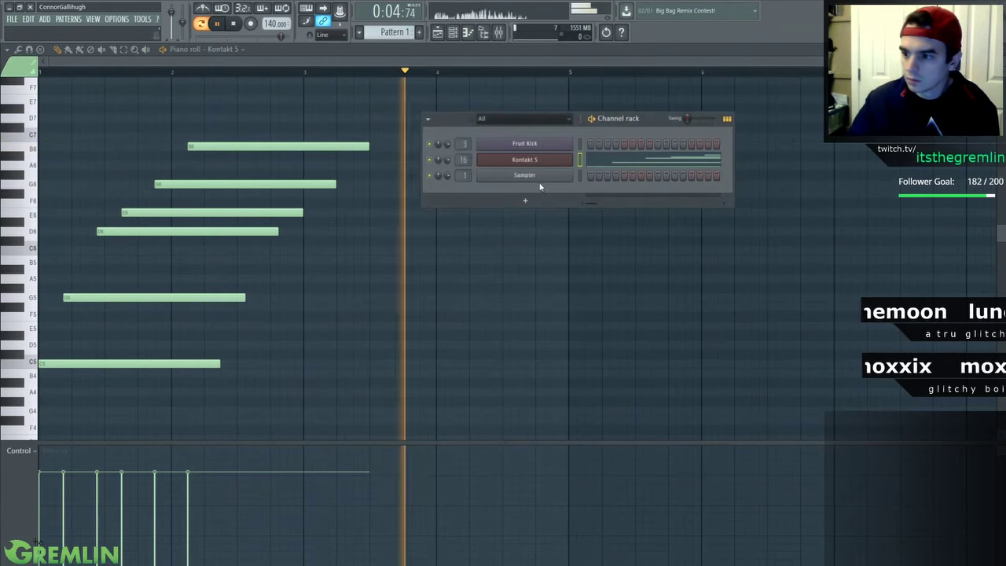
left_click(553, 164)
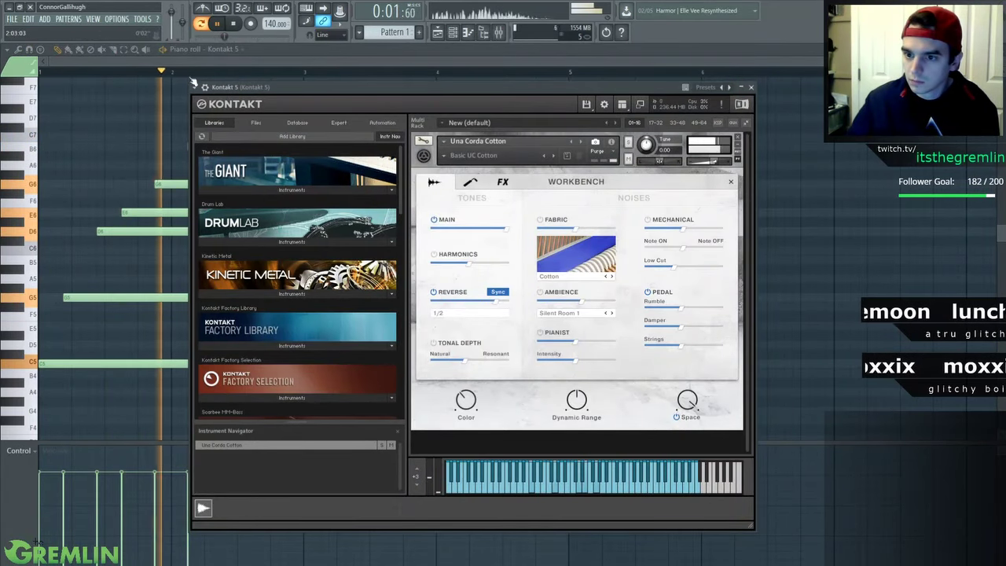
key("Escape")
key("space")
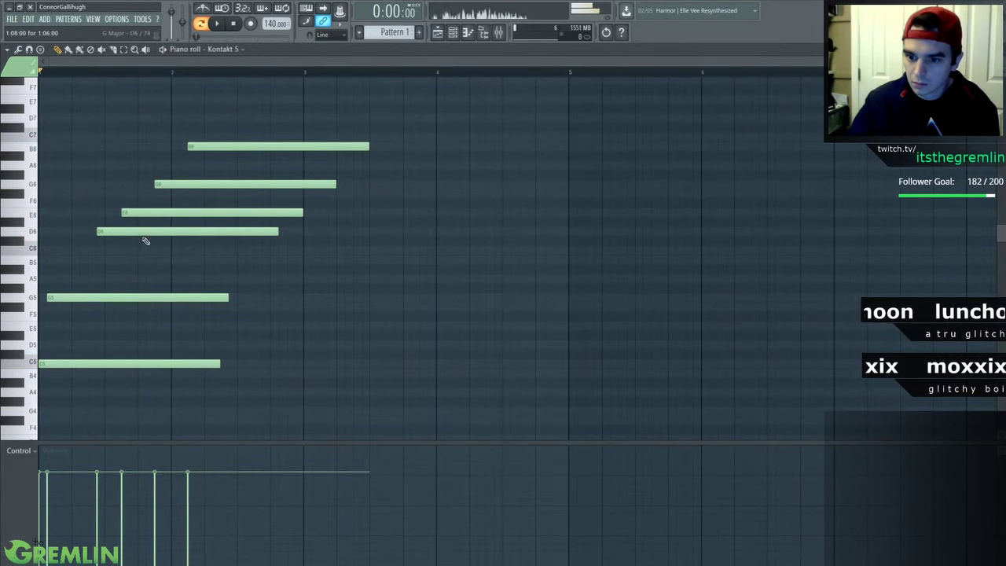
Remove the E6 note, pull D6, G6 and B6 into a quick strum early in bar 1, and audition it
right_click(182, 212)
right_click(221, 184)
right_click(270, 146)
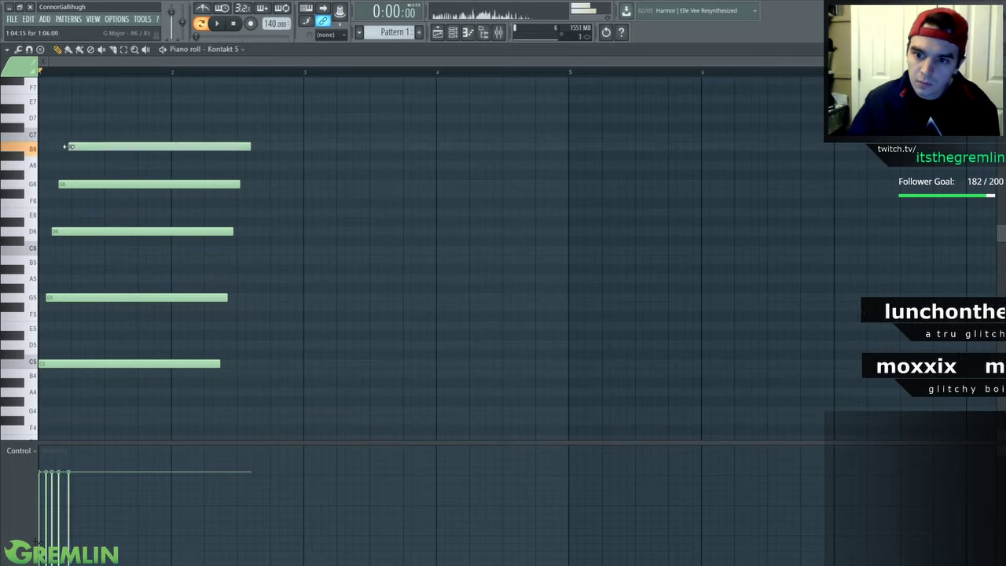
key("space")
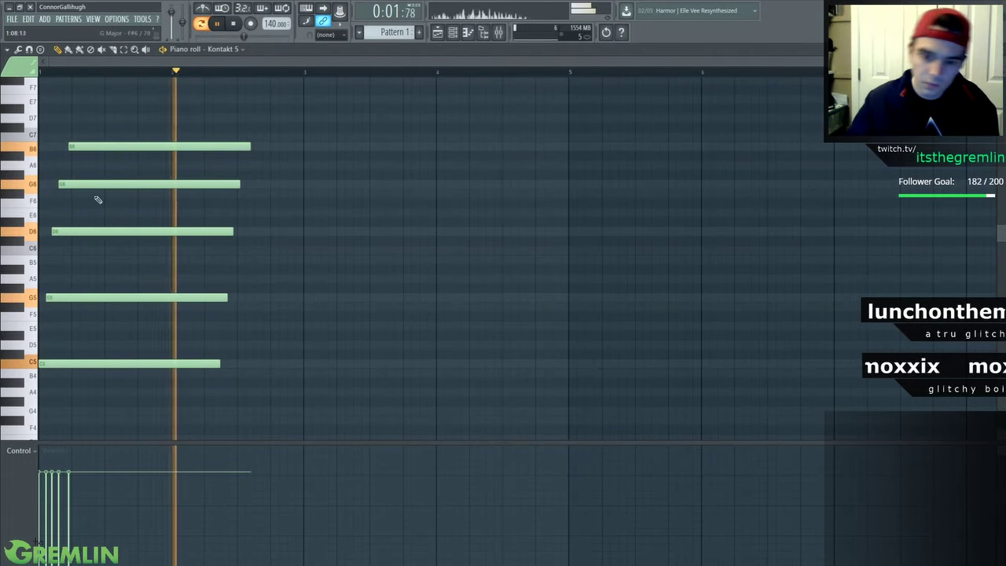
key("space")
Add an E6 note between the D6 and G6 starts and audition the chord alongside the Kontakt 5 window
left_click(55, 212)
key("space")
left_click(453, 32)
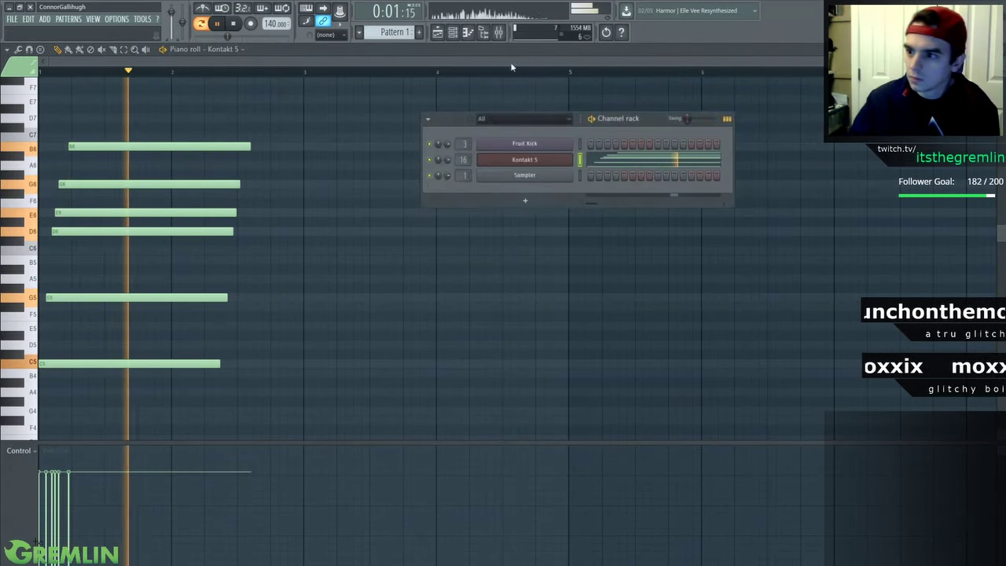
left_click(540, 161)
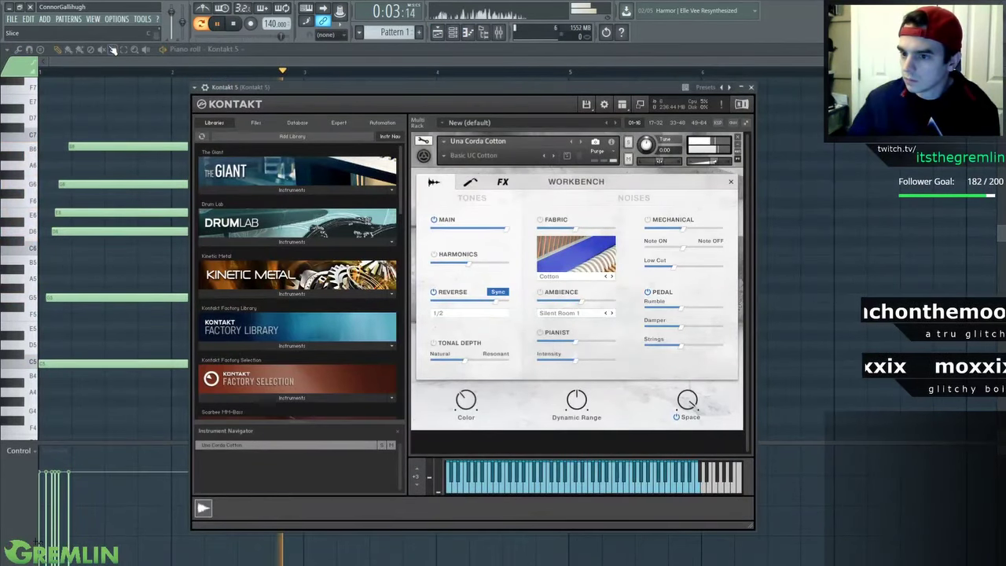
left_click(178, 63)
key("space")
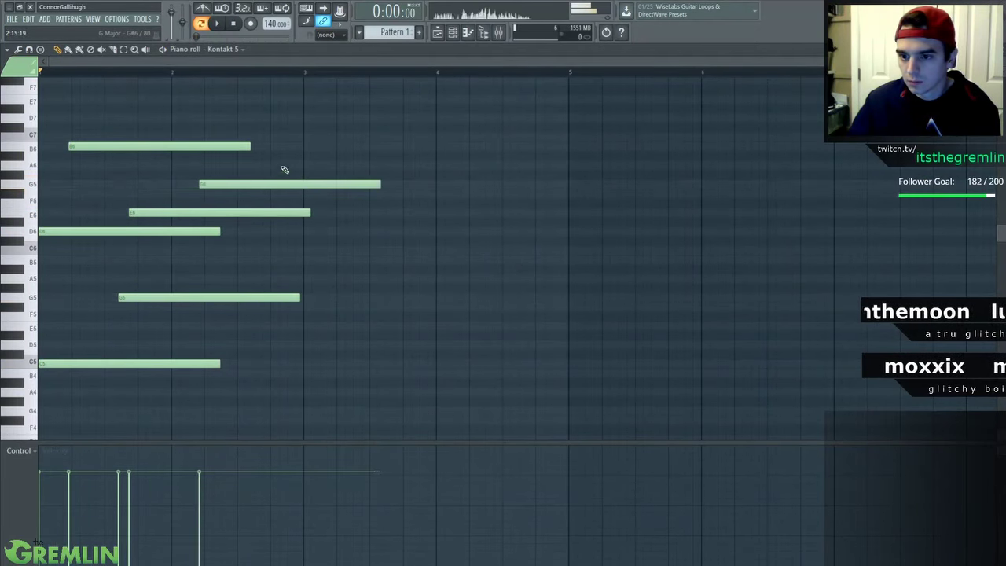
Play back the rearranged, spread-out notes and bring up the Kontakt 5 instrument window
key("space")
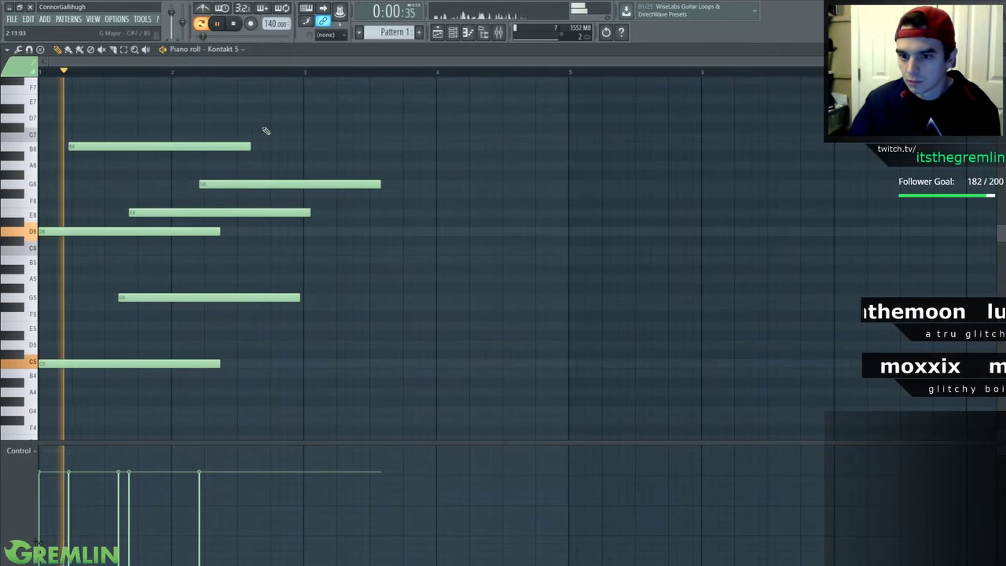
left_click(454, 32)
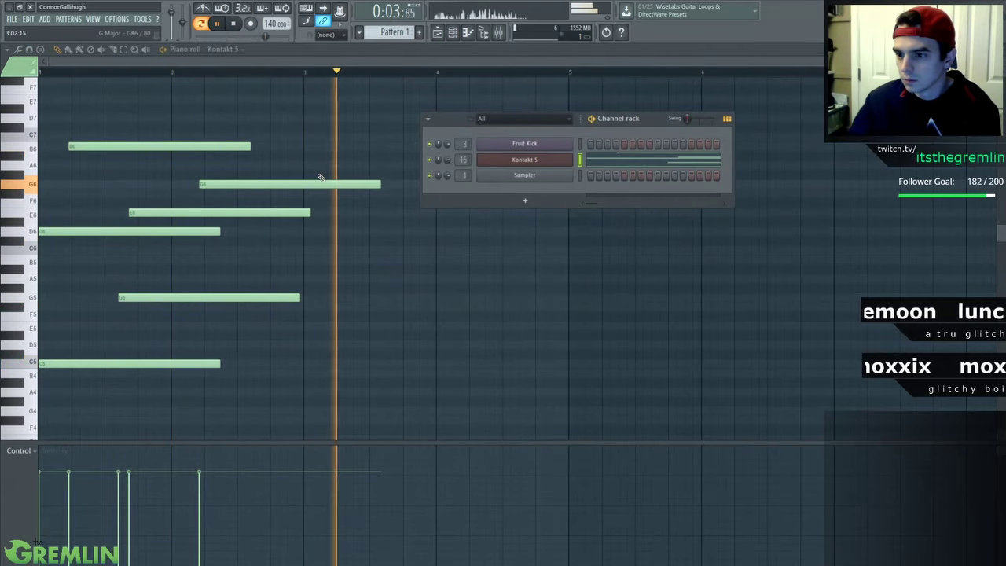
left_click(455, 33)
left_click(458, 33)
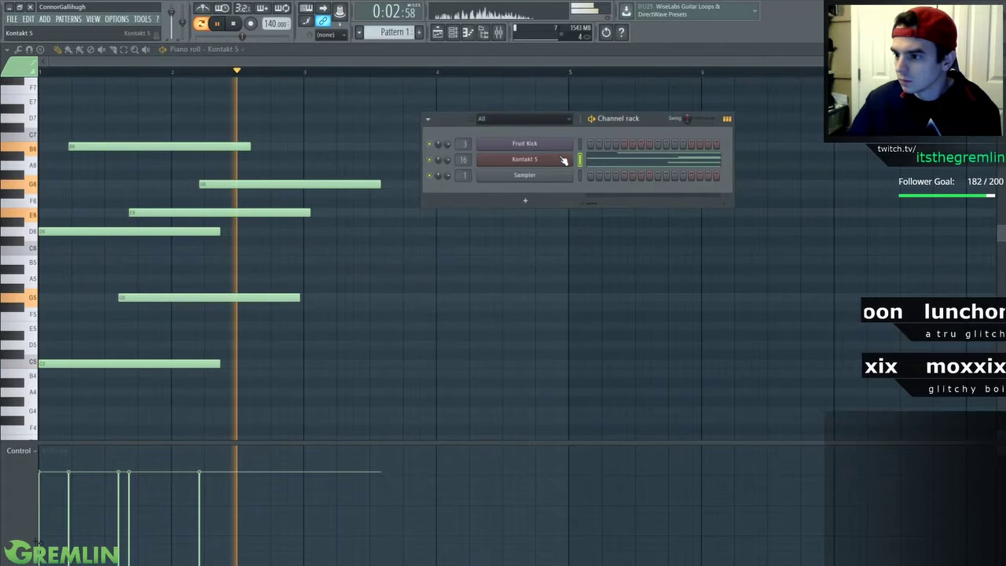
left_click(564, 160)
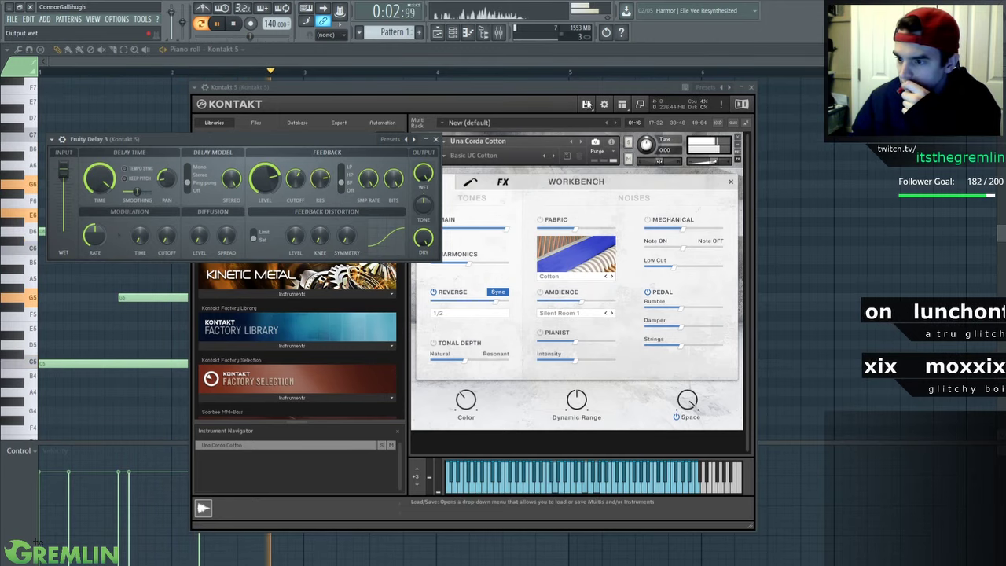
Shape the Kontakt 5 track's Fruity Parametric EQ 2 with a low cut, a slight band 4 dip and a band 5 boost
left_click_drag(532, 84, 568, 71)
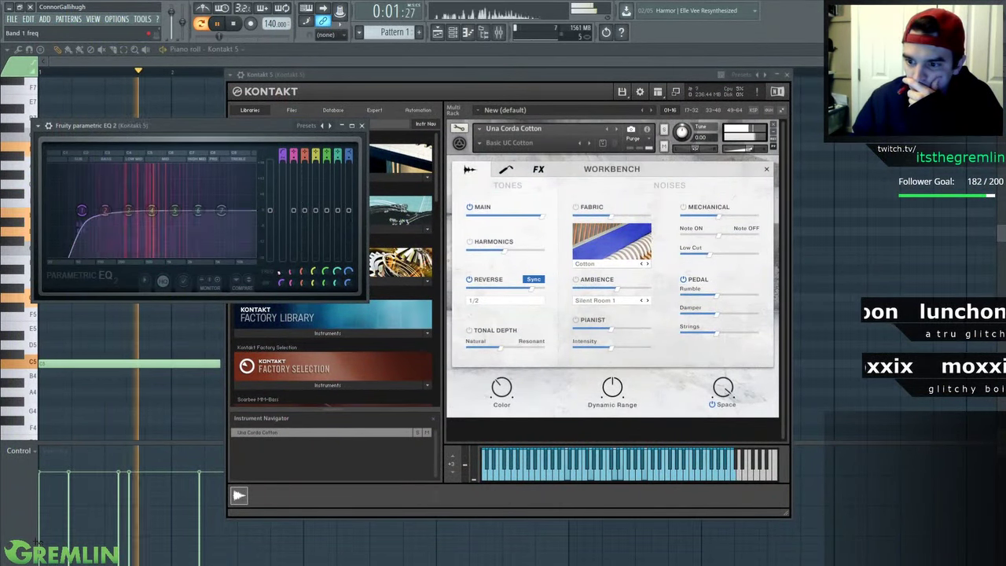
left_click_drag(152, 211, 180, 207)
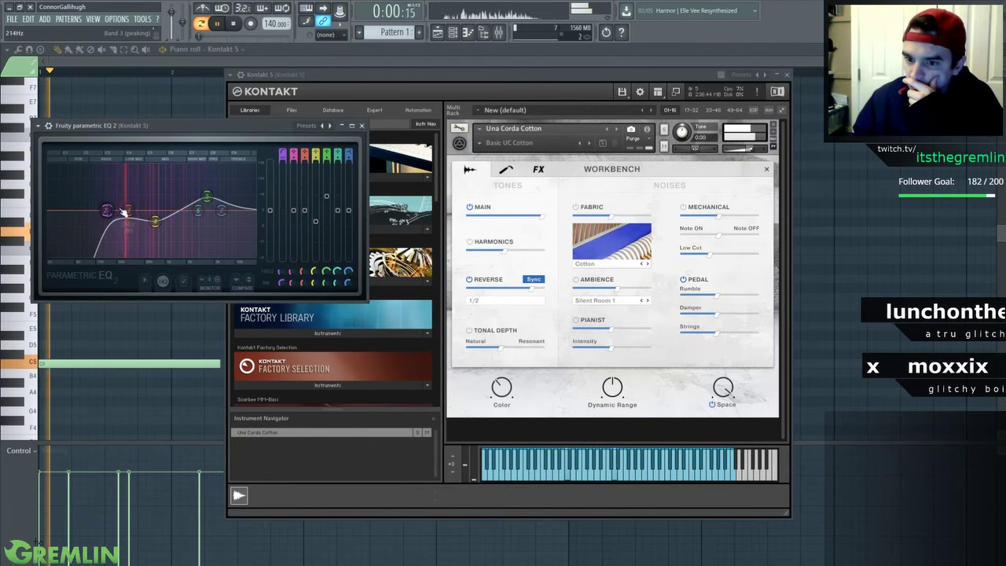
left_click(362, 126)
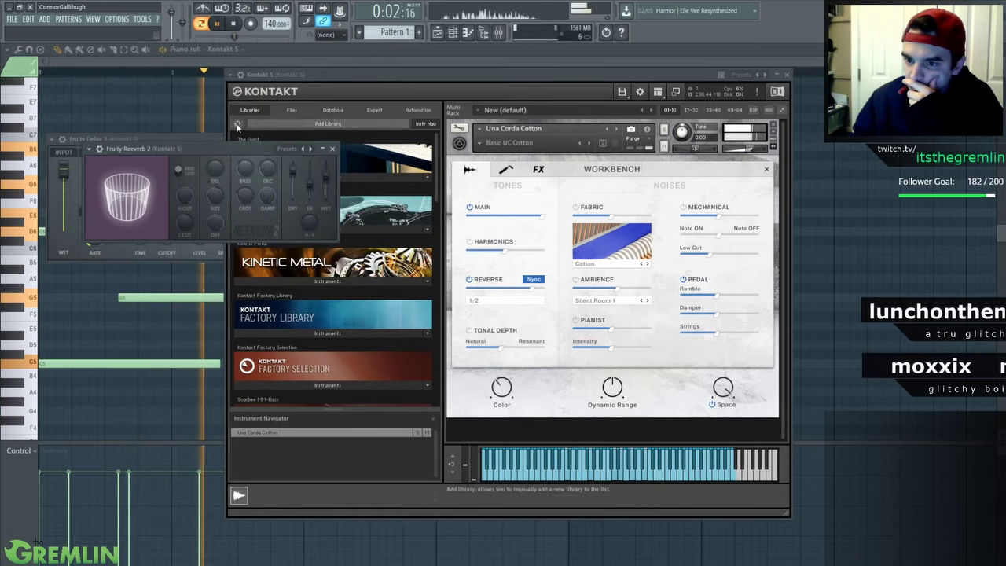
key("F9")
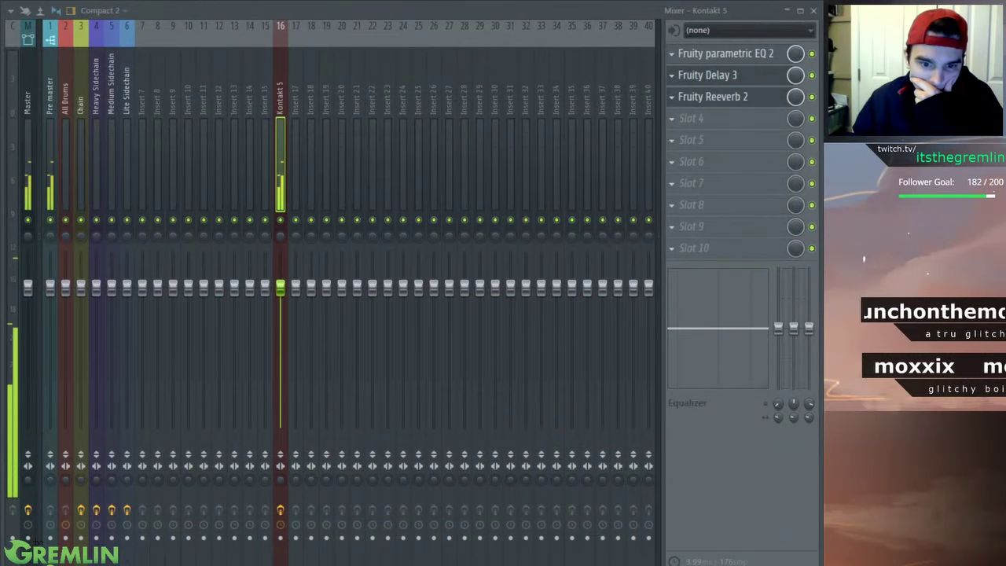
key("F9")
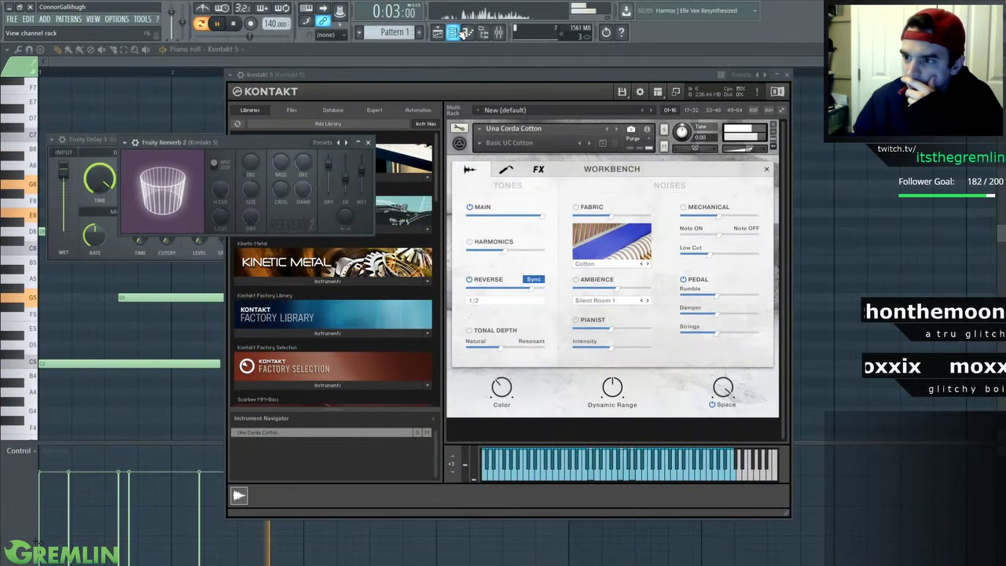
Place Pattern 1 at the start of Track 1 in the playlist
left_click(457, 32)
left_click(438, 32)
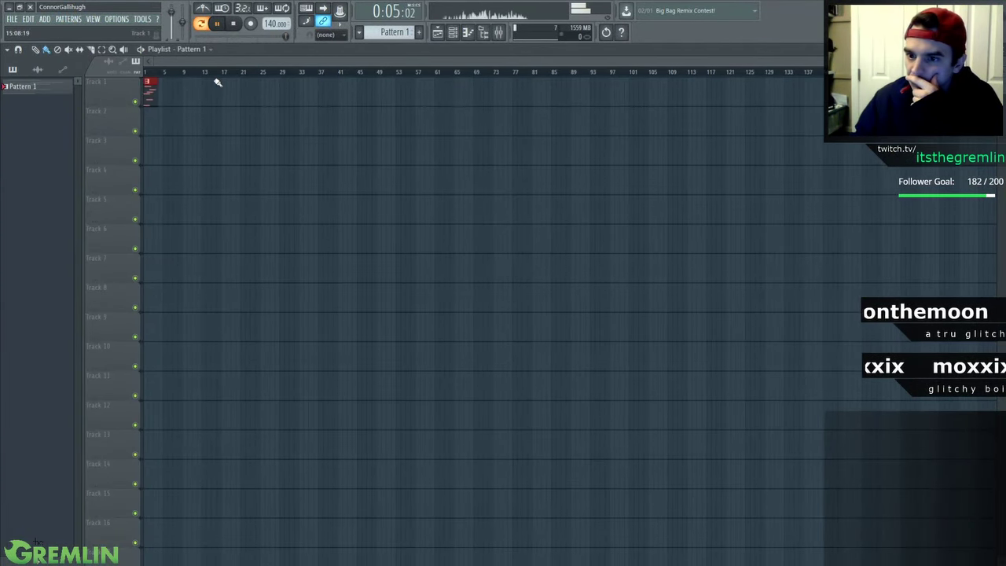
scroll(218, 82, "up", 5)
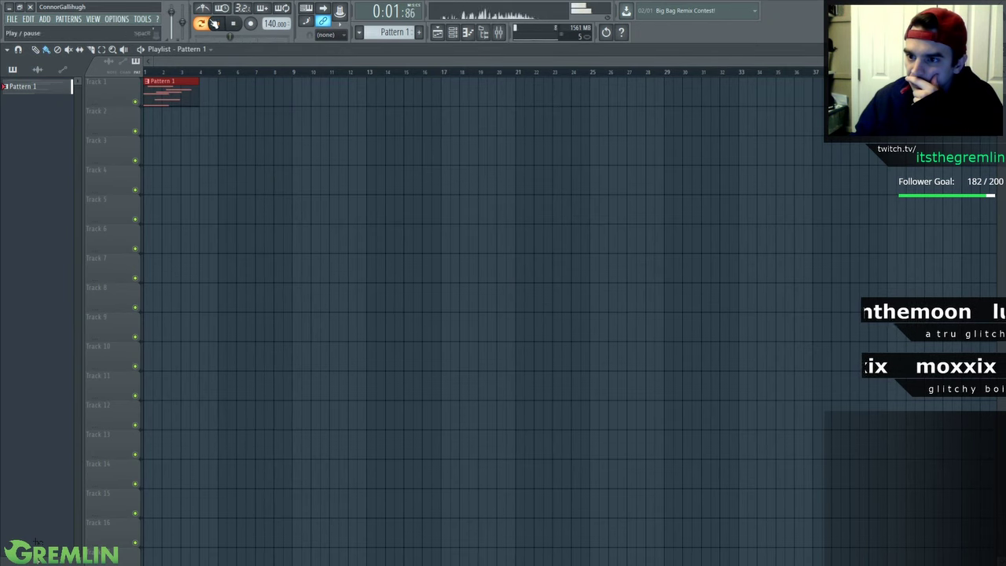
Insert a second Kontakt 5 instrument channel above the Sampler channel
left_click(462, 33)
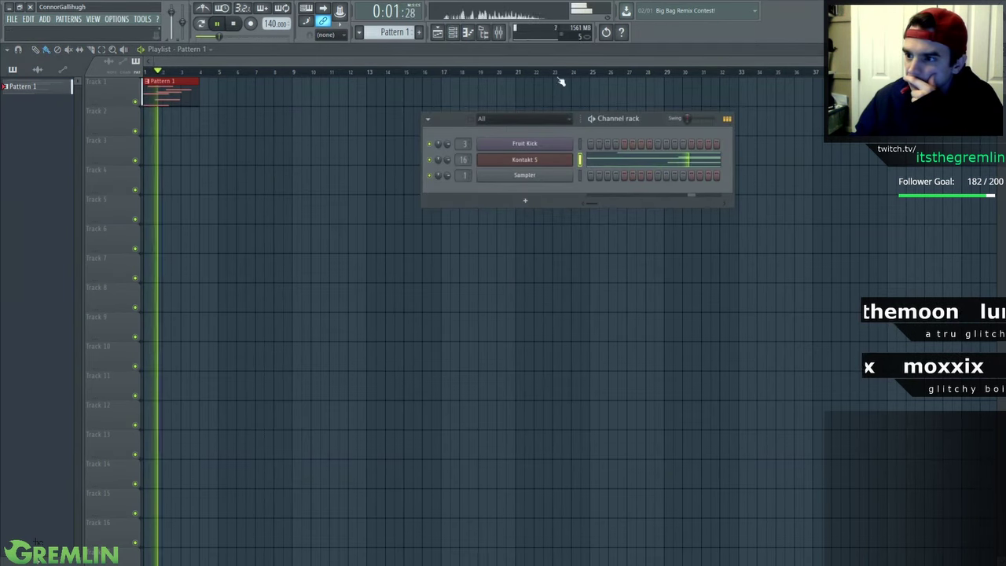
right_click(573, 173)
mouse_move(602, 246)
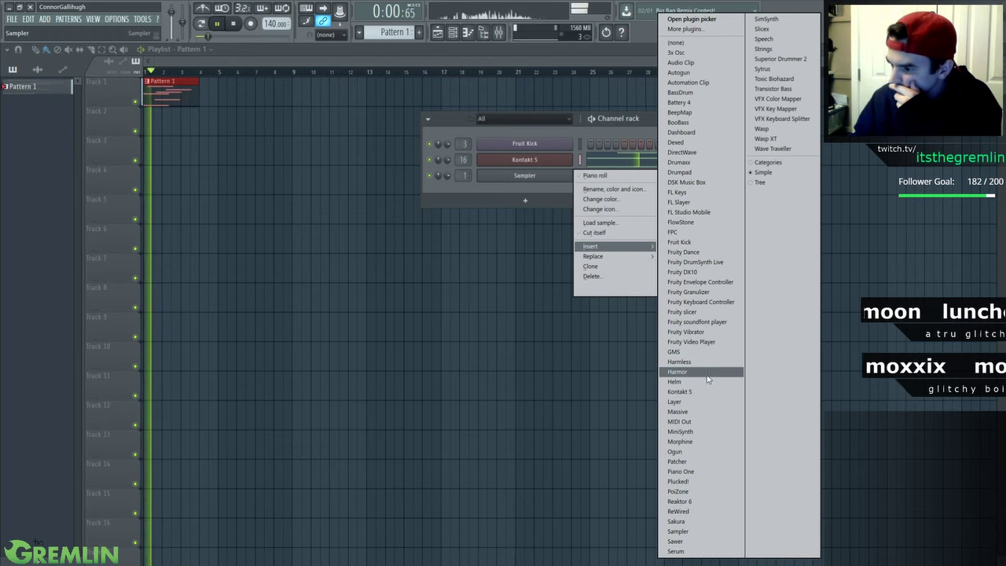
left_click(681, 391)
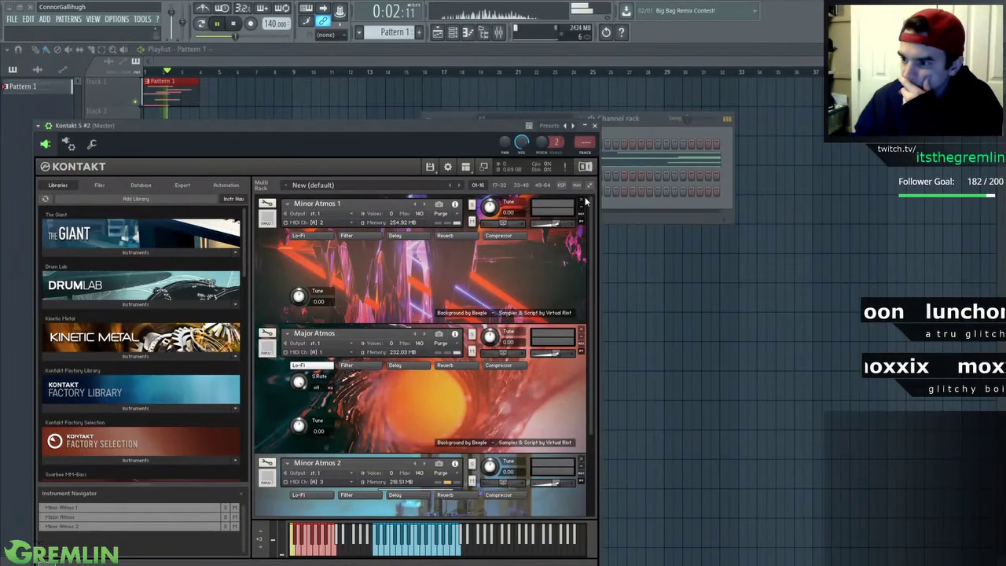
Remove the Minor Atmos 1, Major Atmos and Minor Atmos 2 instruments from the new Kontakt rack
left_click(582, 201)
left_click(583, 201)
left_click(583, 201)
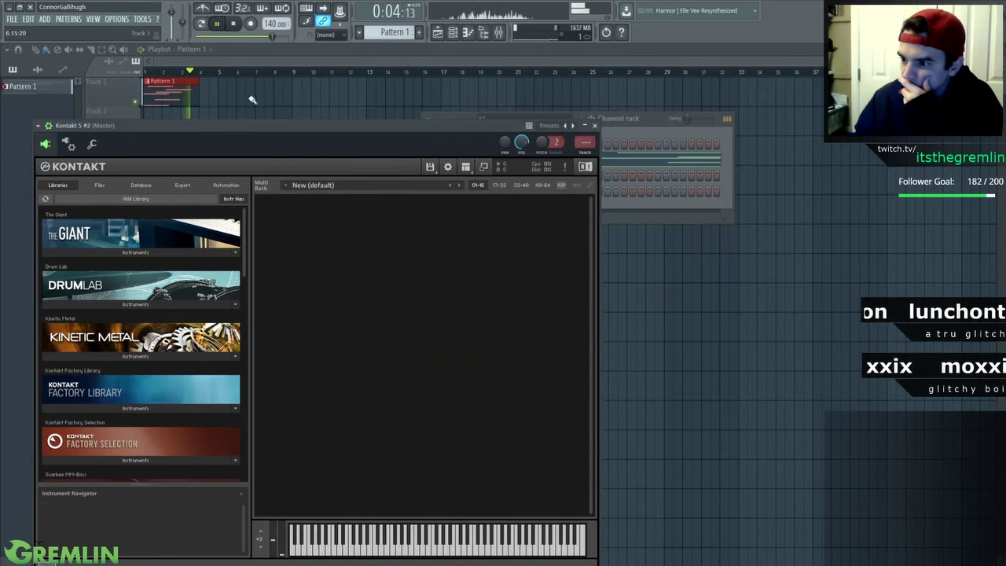
Load the 01 Sustain instrument from the Session Strings library into the new Kontakt
left_click(48, 126)
left_click_drag(78, 125, 180, 85)
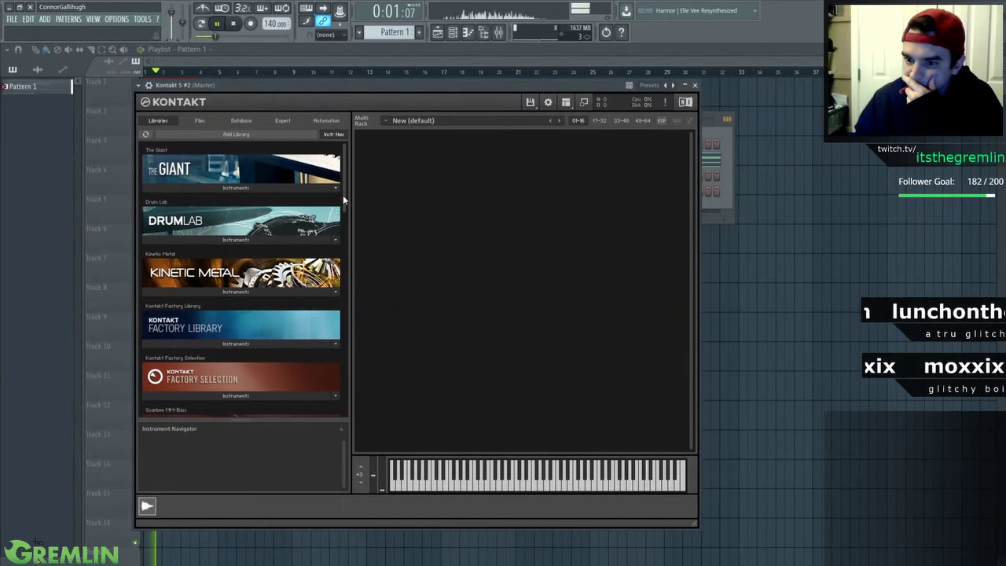
left_click_drag(344, 192, 350, 279)
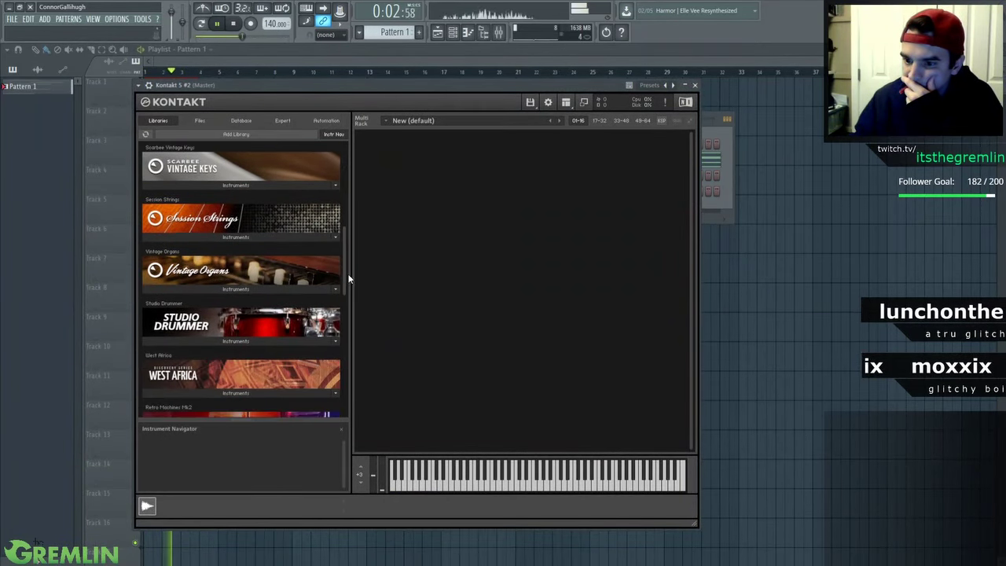
left_click(282, 236)
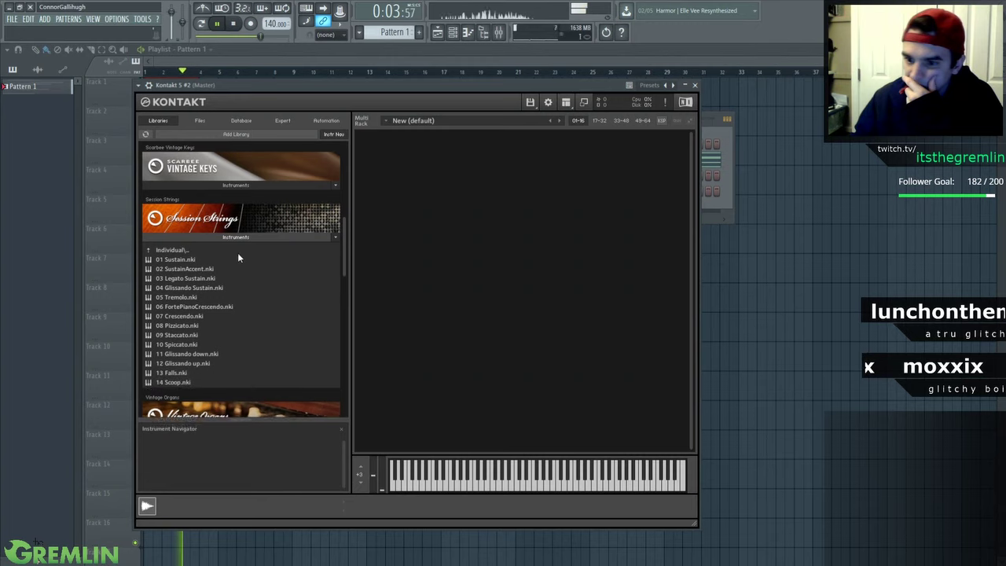
double_click(181, 259)
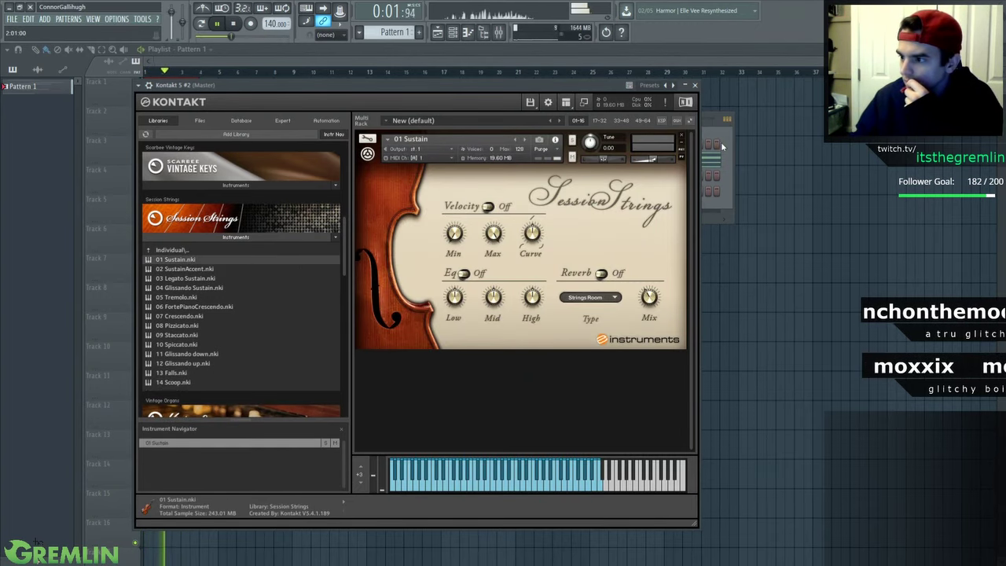
Route the new Kontakt strings channel to mixer track 17
left_click(721, 147)
key("F9")
left_click(298, 143)
key("ctrl+l")
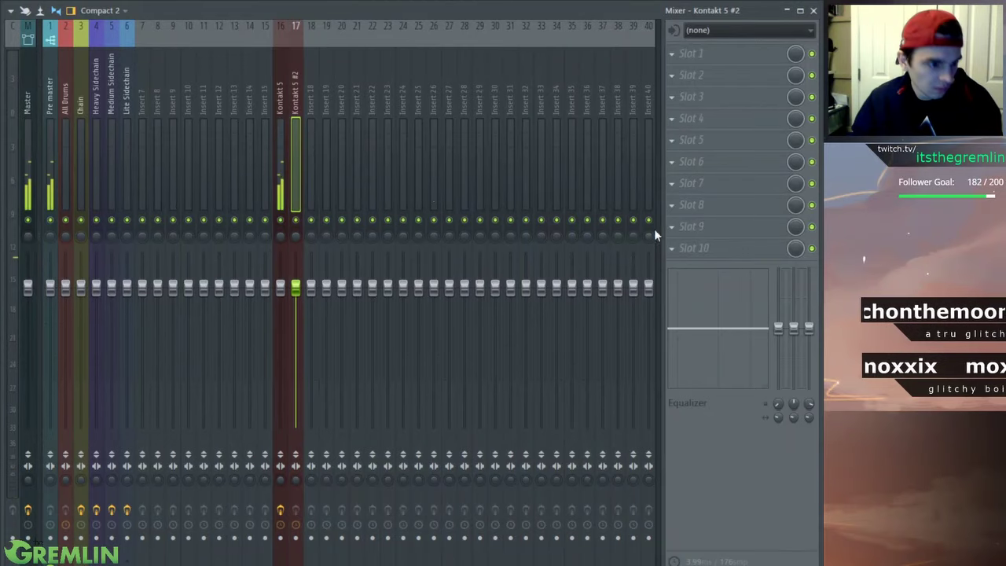
key("F9")
Switch to Pattern 2, open the strings channel's piano roll and set the snap to Line
right_click(580, 175)
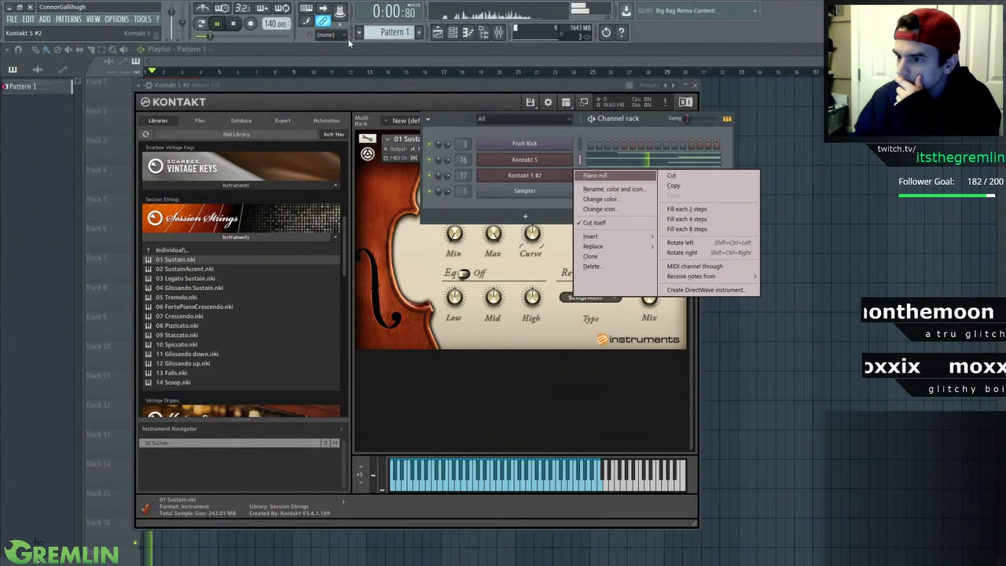
left_click(410, 32)
right_click(574, 171)
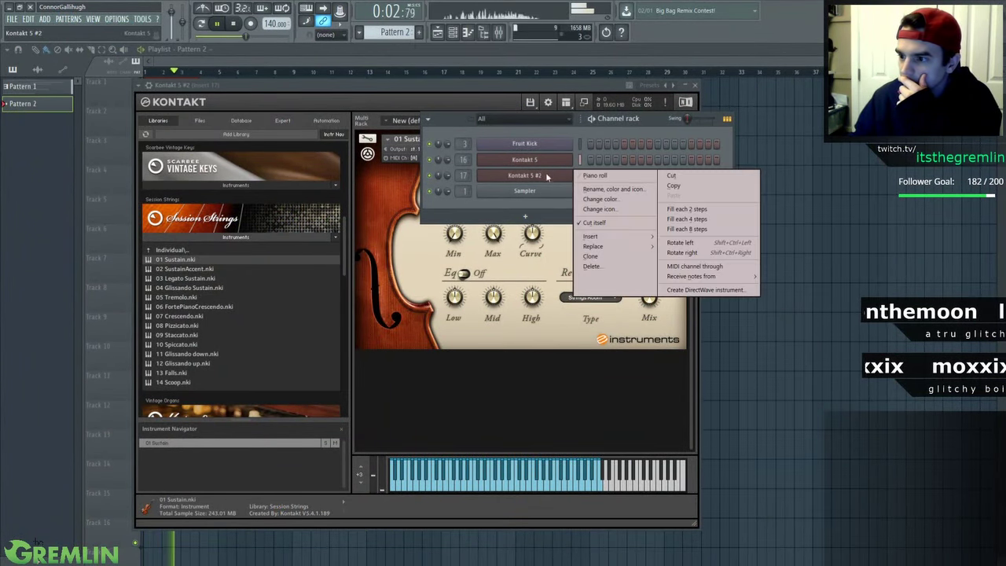
left_click(576, 174)
left_click(343, 35)
left_click(331, 44)
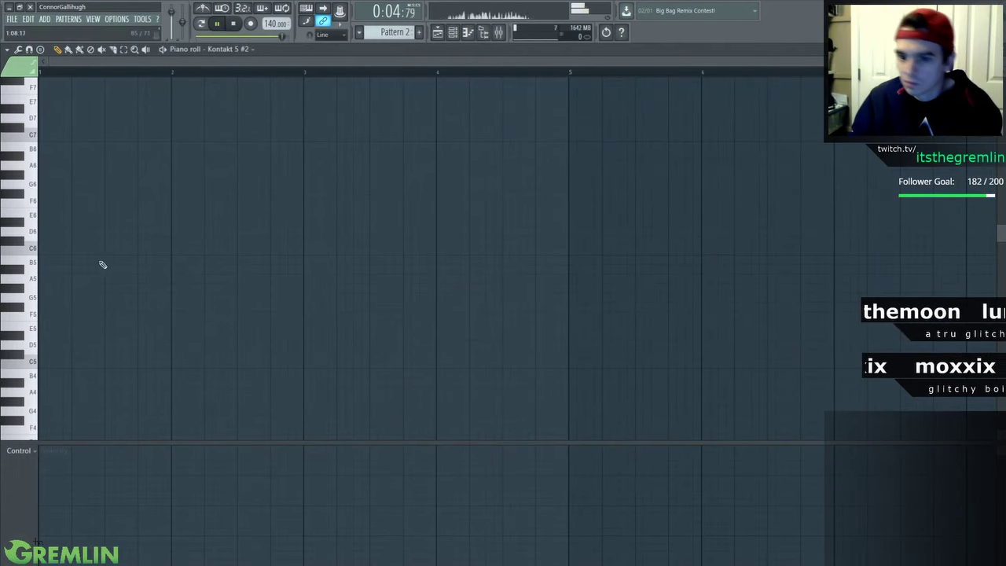
Place Pattern 2 on playlist Track 2 beneath Pattern 1, matching its three-bar length, and open the strings' piano roll
left_click(445, 32)
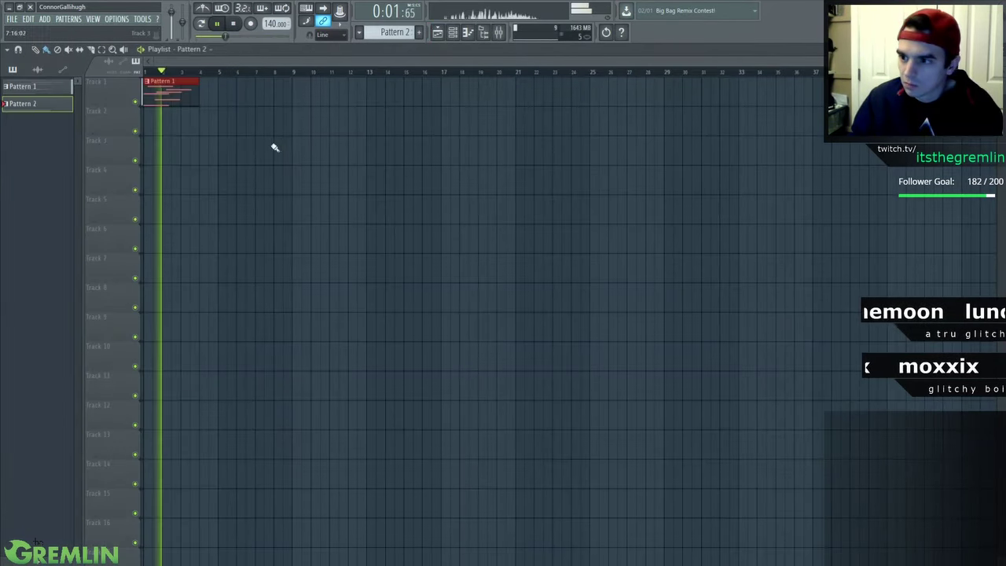
mouse_move(180, 123)
left_mouse_down()
mouse_move(220, 126)
mouse_move(198, 129)
left_mouse_up()
double_click(213, 128)
left_click(437, 32)
double_click(191, 121)
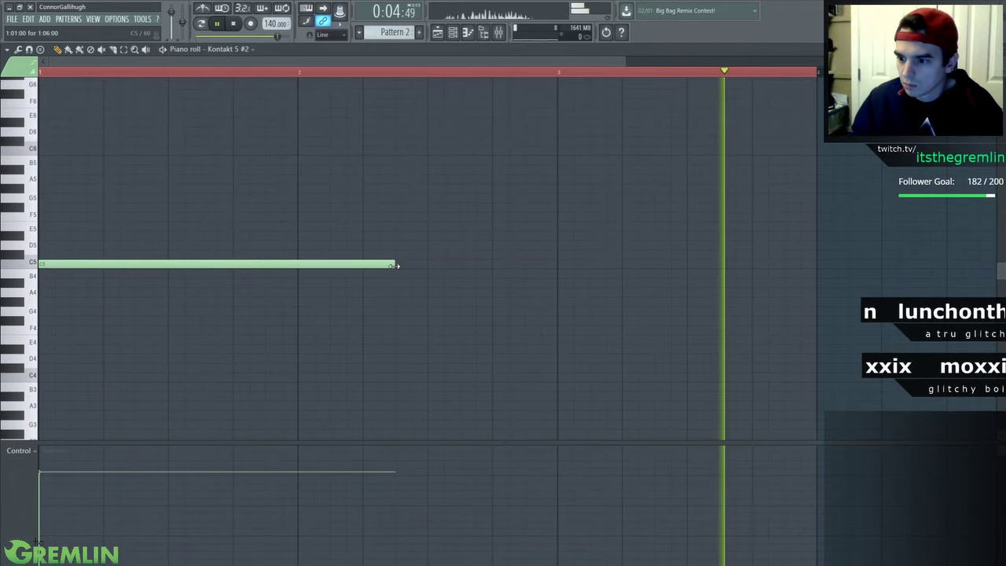
Lengthen the strings' C5 note from bar 1 to almost the end of bar 3 and move it down to C3
left_click_drag(396, 265, 801, 264)
left_click_drag(114, 263, 69, 353)
scroll(148, 214, "down", 3)
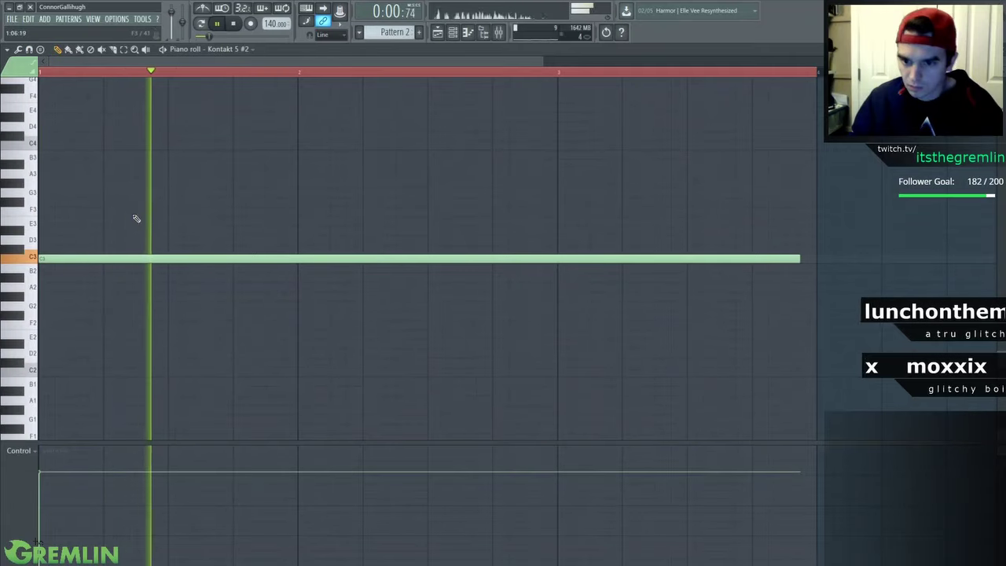
scroll(127, 188, "up", 1)
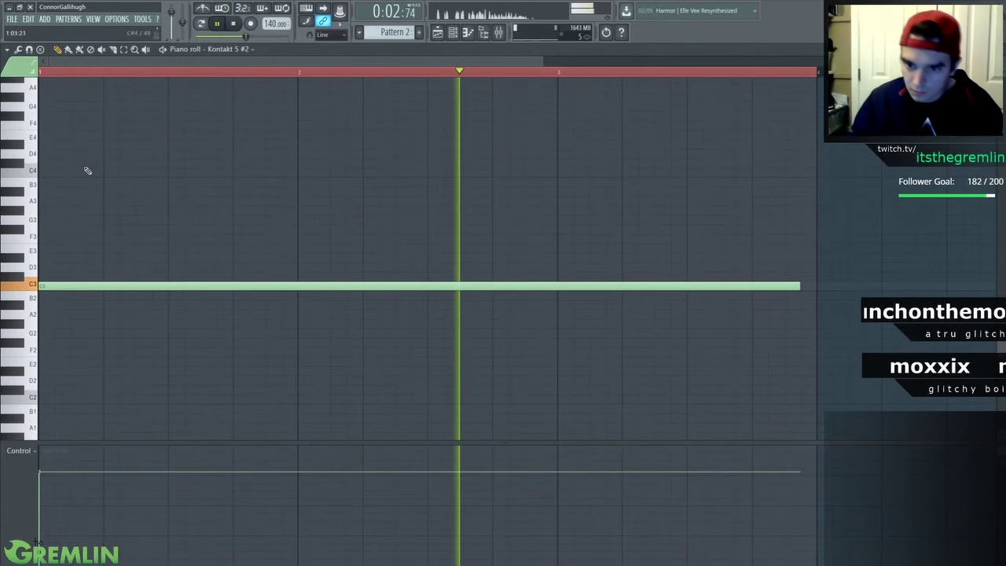
scroll(81, 198, "up", 2)
scroll(57, 341, "up", 1)
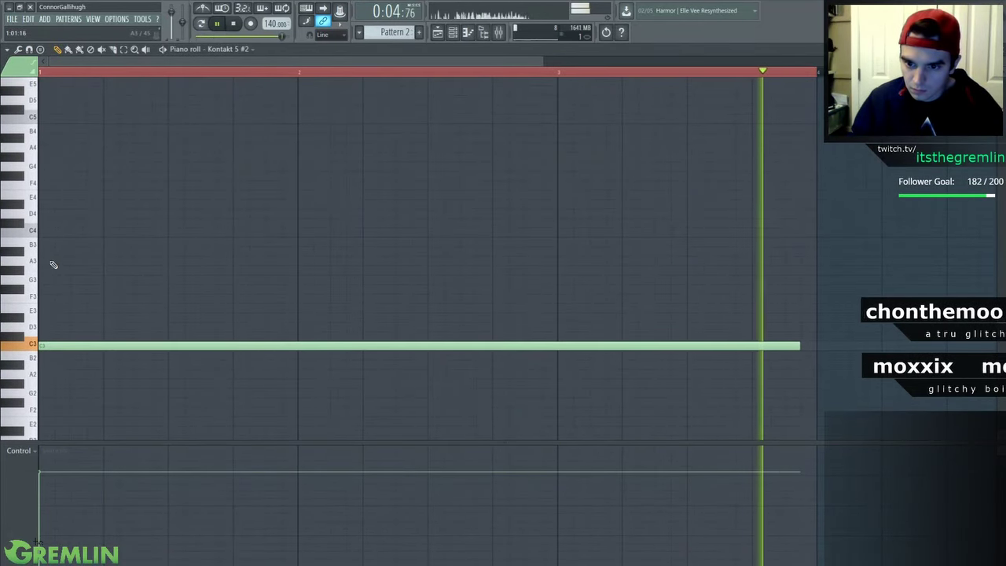
left_click(48, 213)
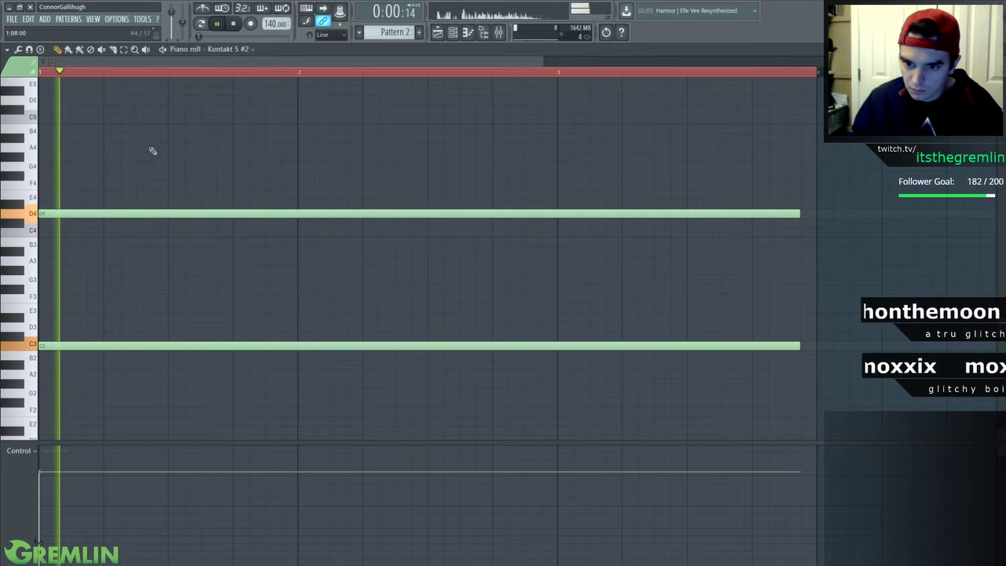
right_click(80, 214)
scroll(68, 152, "up", 2)
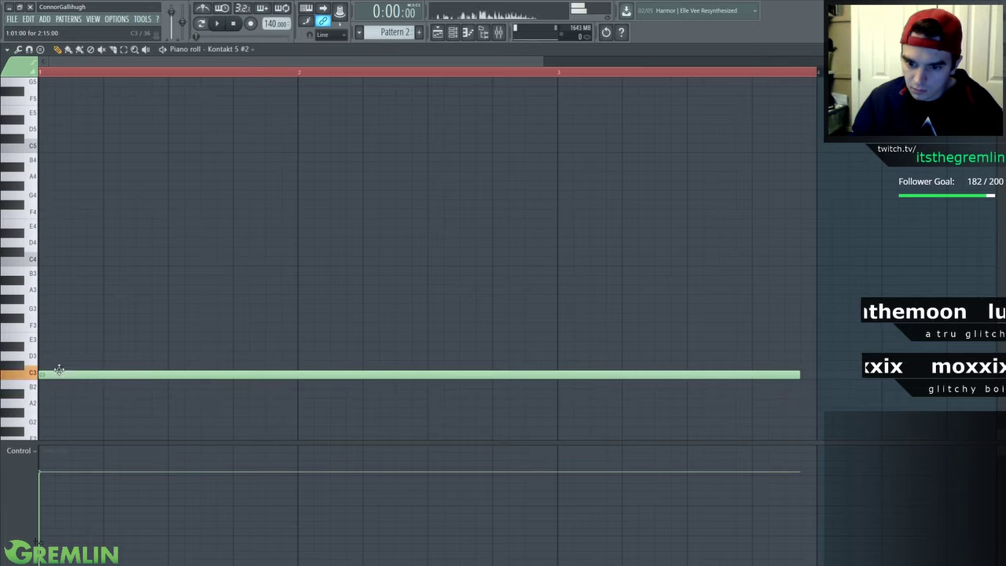
left_click_drag(54, 374, 46, 308)
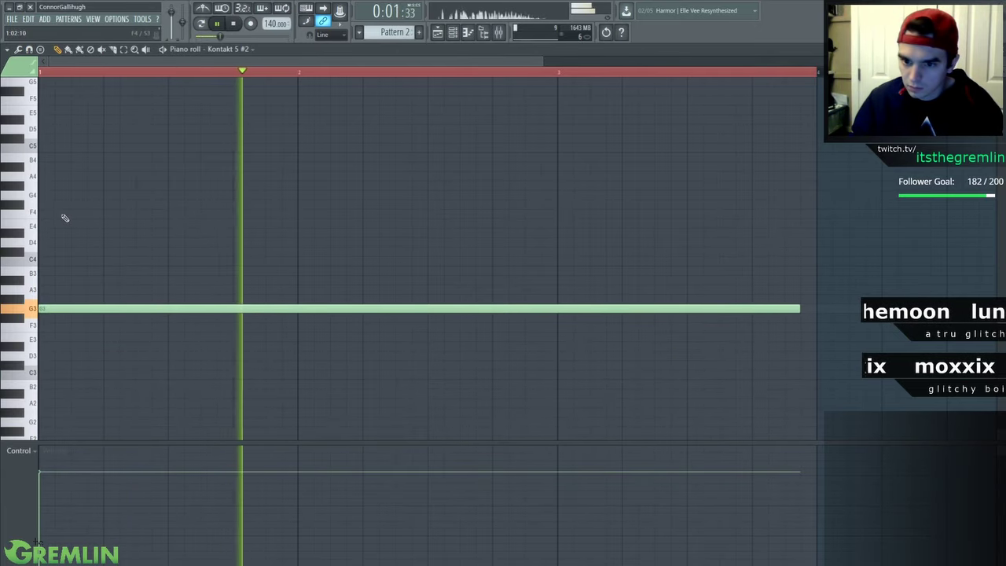
key("space")
left_click(59, 375)
left_click(106, 318)
right_click(106, 308)
right_click(108, 315)
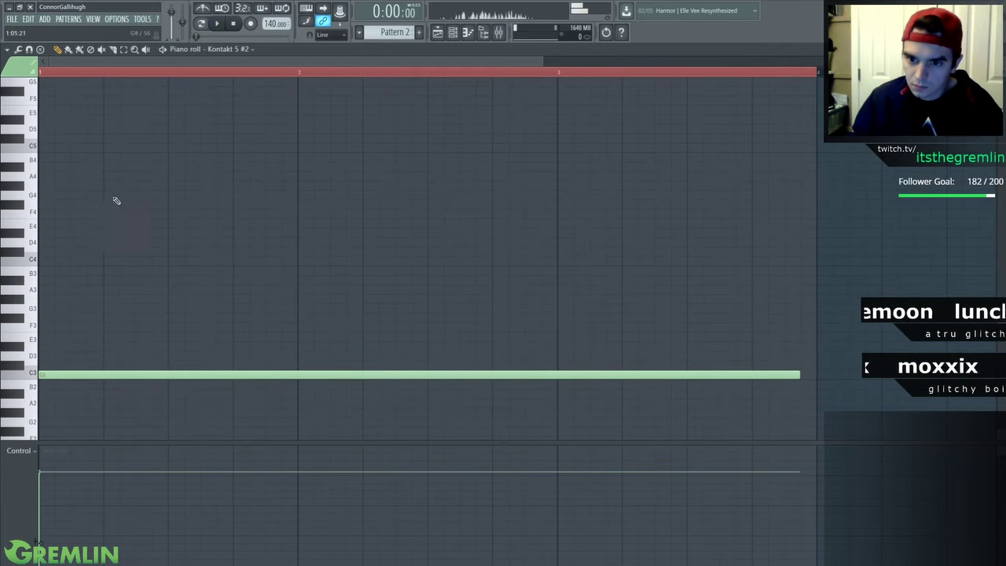
Add an E5 note above the C3 note, starting at bar 1 with the same length
key("space")
left_click(52, 100)
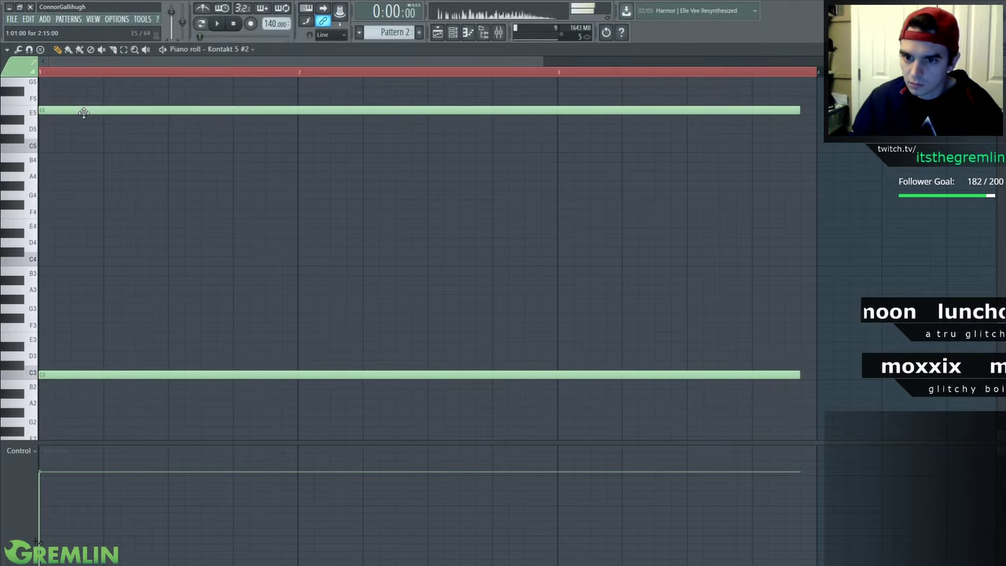
key("F9")
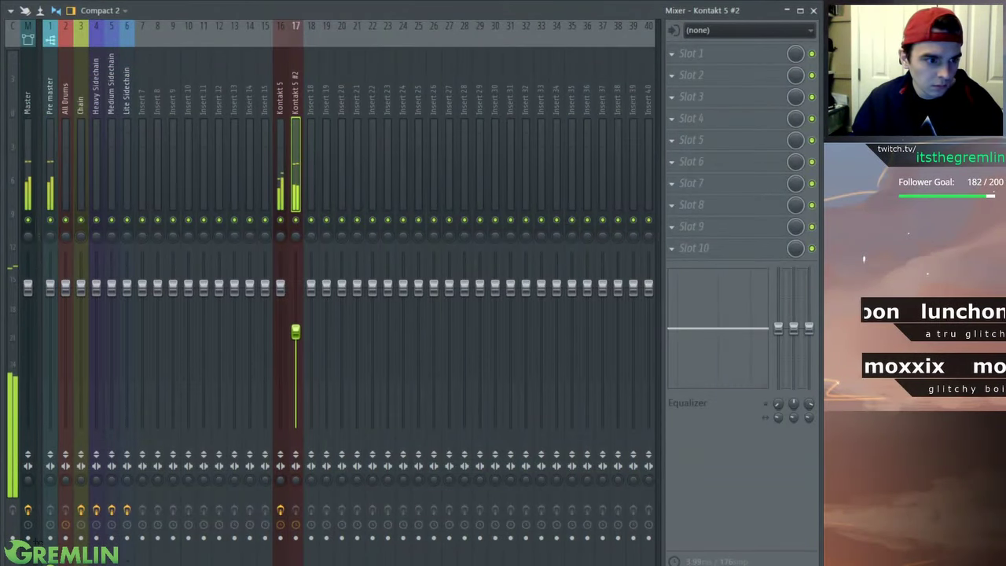
key("F9")
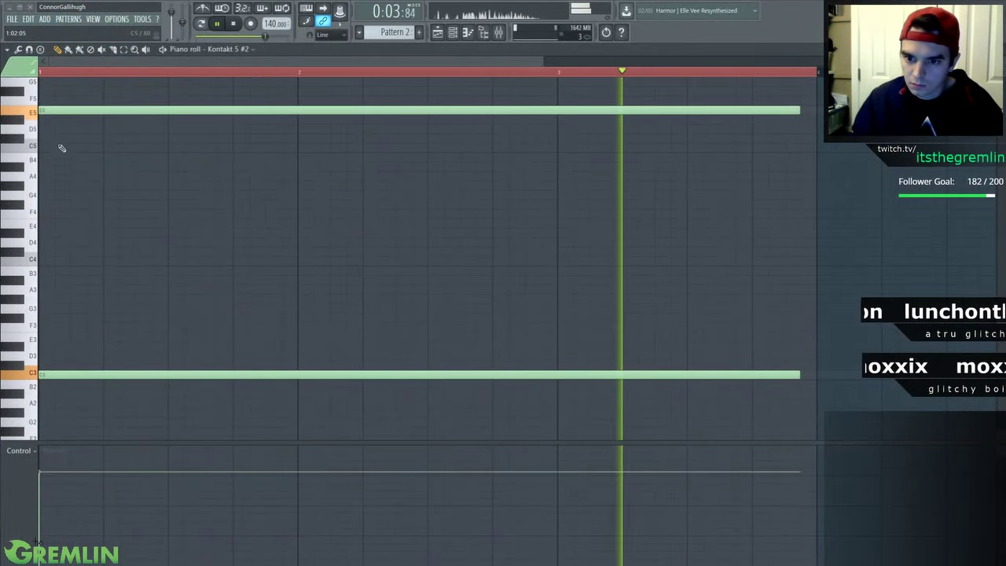
left_click_drag(105, 149, 88, 157)
right_click(124, 160)
Lower the E5 note's velocity and add a G4 note of the same length to complete the chord
key("e")
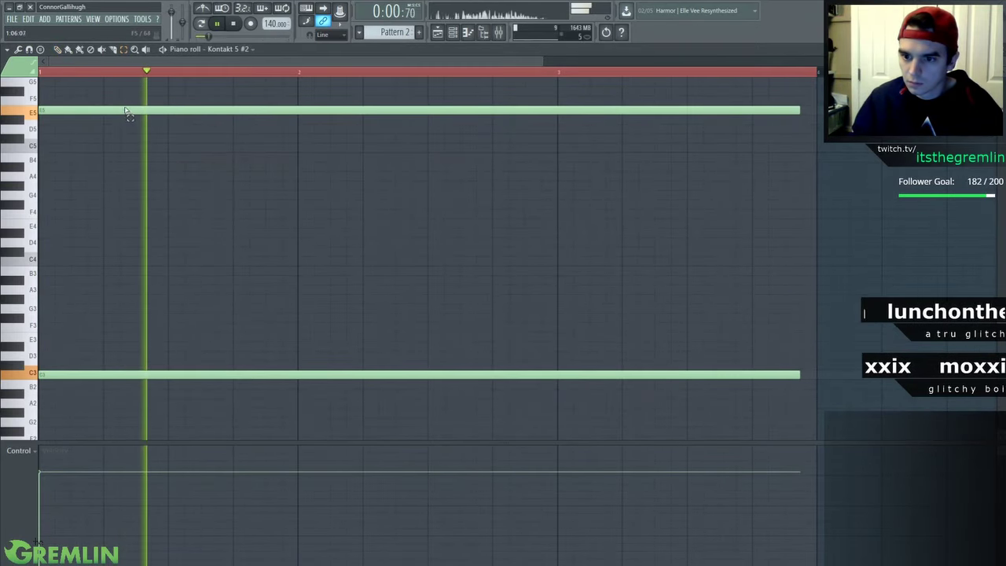
left_click(125, 110, "ctrl")
left_click_drag(64, 505, 53, 518)
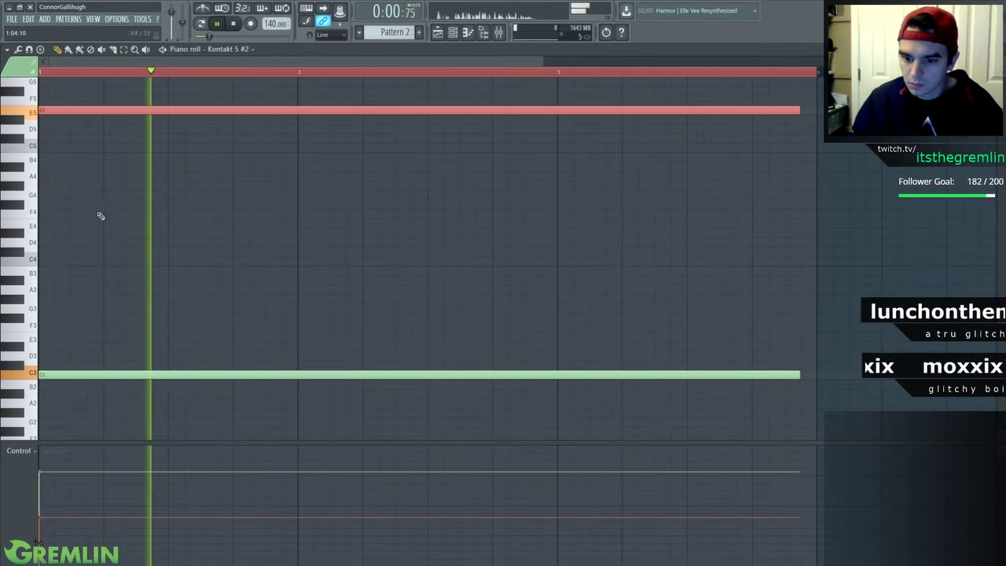
left_click(110, 176)
right_click(118, 177)
left_click(44, 195)
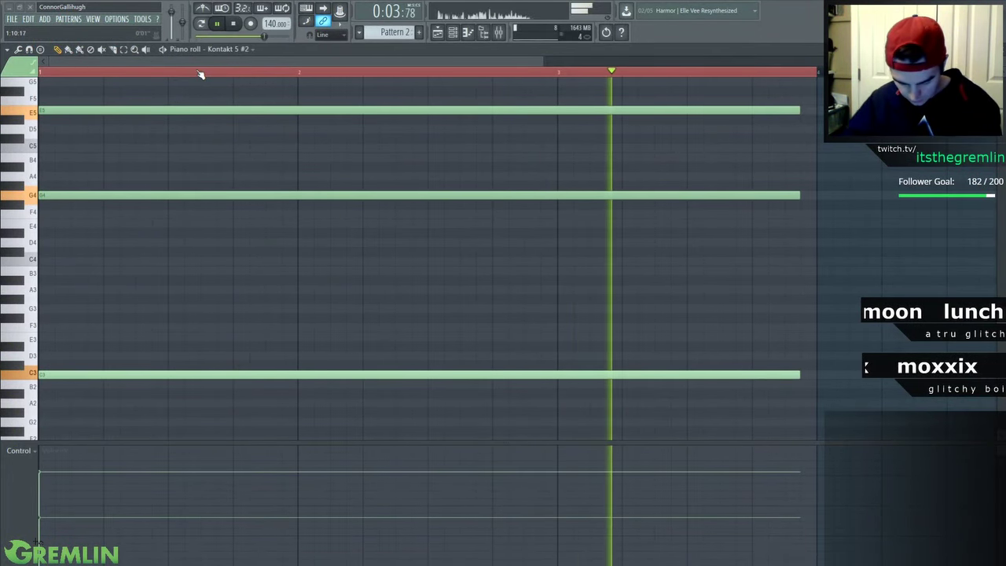
Extend all three chord notes to the end of bar 3 and return to the playlist
left_click_drag(554, 414, 612, 89)
left_click_drag(801, 110, 817, 110)
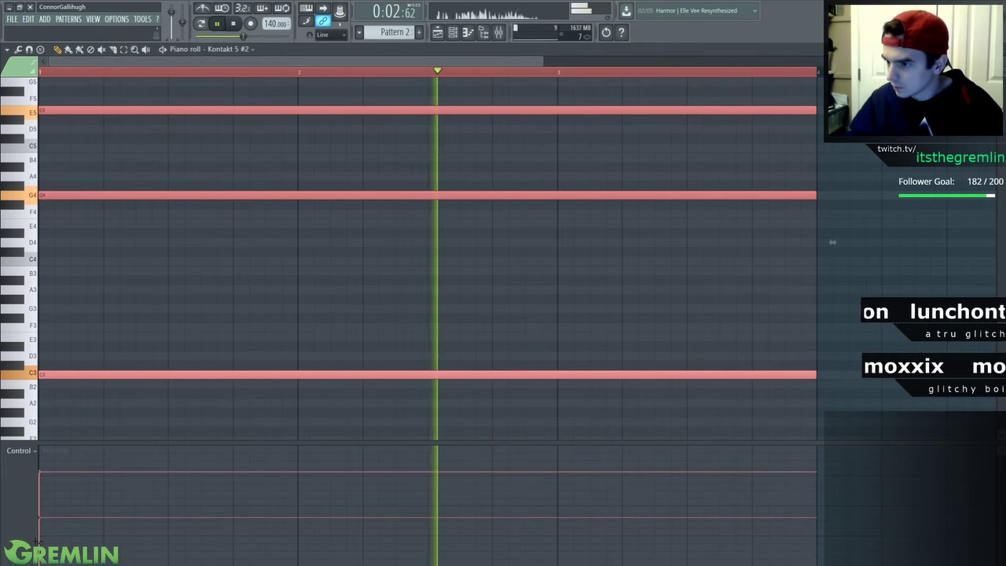
scroll(493, 69, "down", 3)
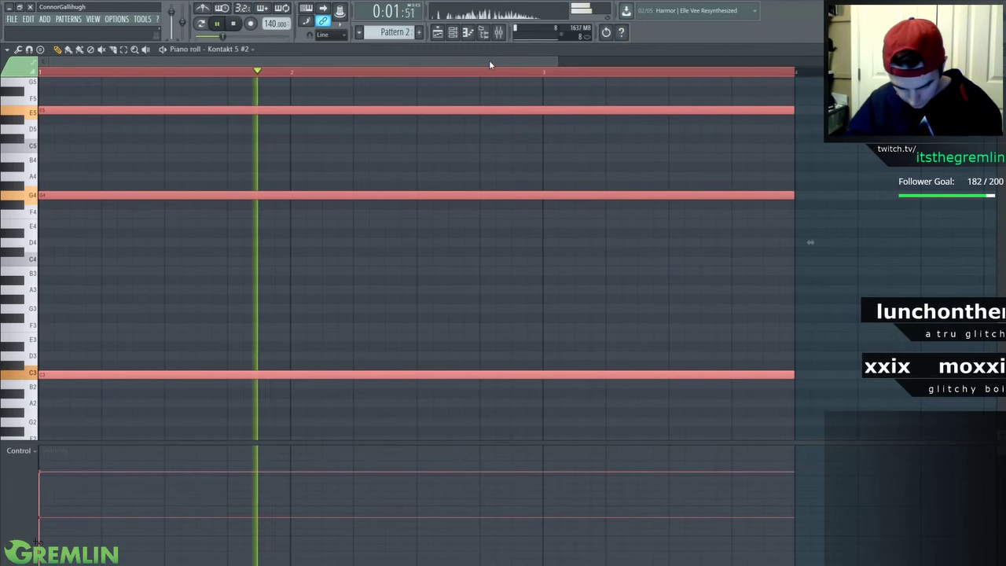
scroll(411, 64, "up", 1)
scroll(406, 99, "up", 1)
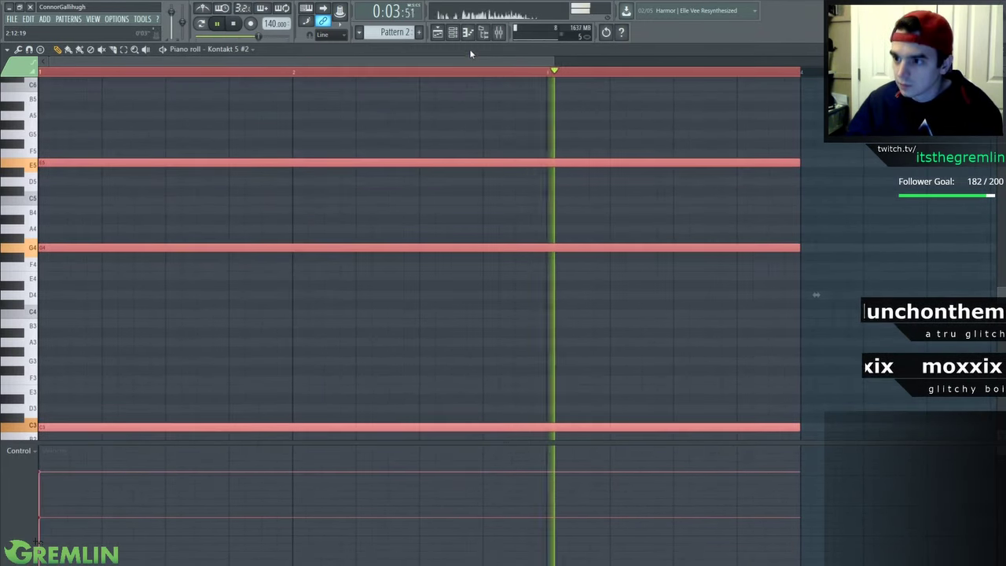
left_click(453, 32)
left_click(438, 32)
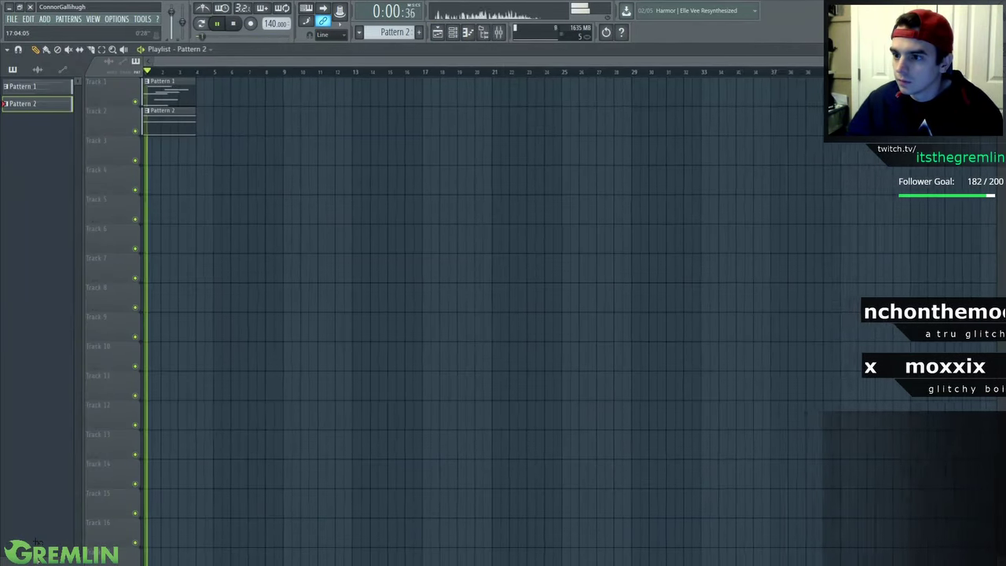
scroll(425, 59, "up", 2)
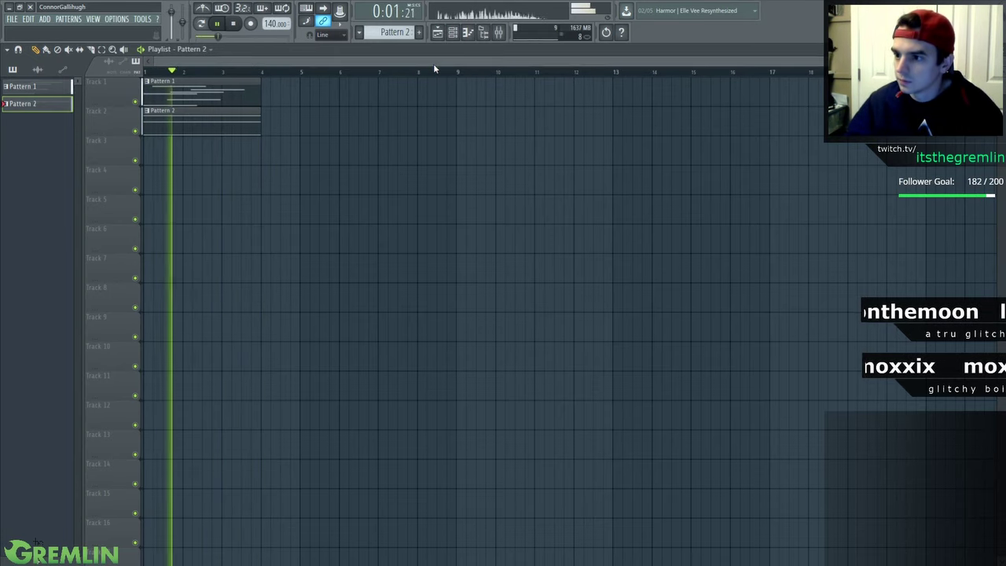
left_click(452, 32)
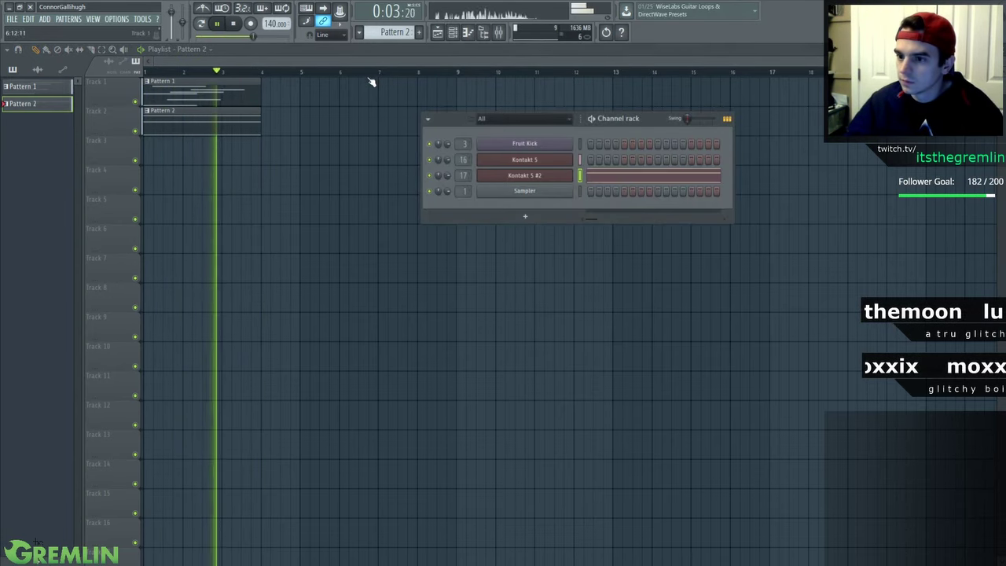
key("F6")
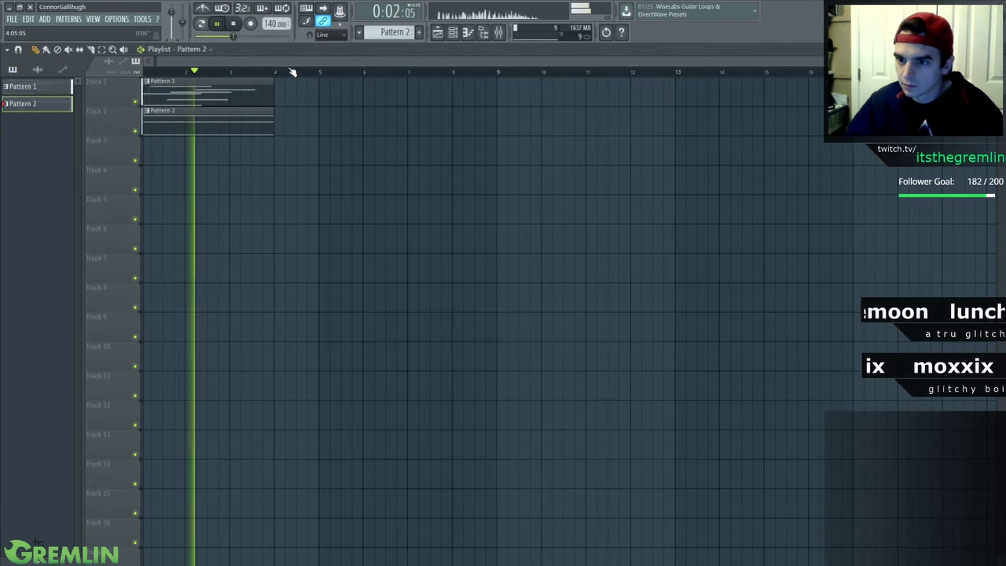
Open Fruity Delay 3 on the piano's mixer track 16, set its feedback level to 88.3% and play the result
key("F9")
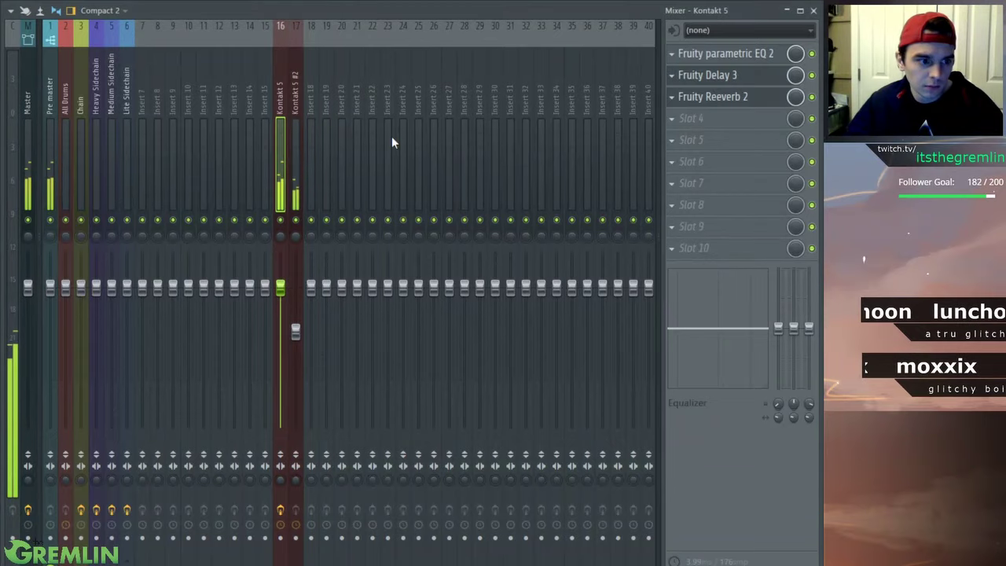
left_click(708, 75)
key("F9")
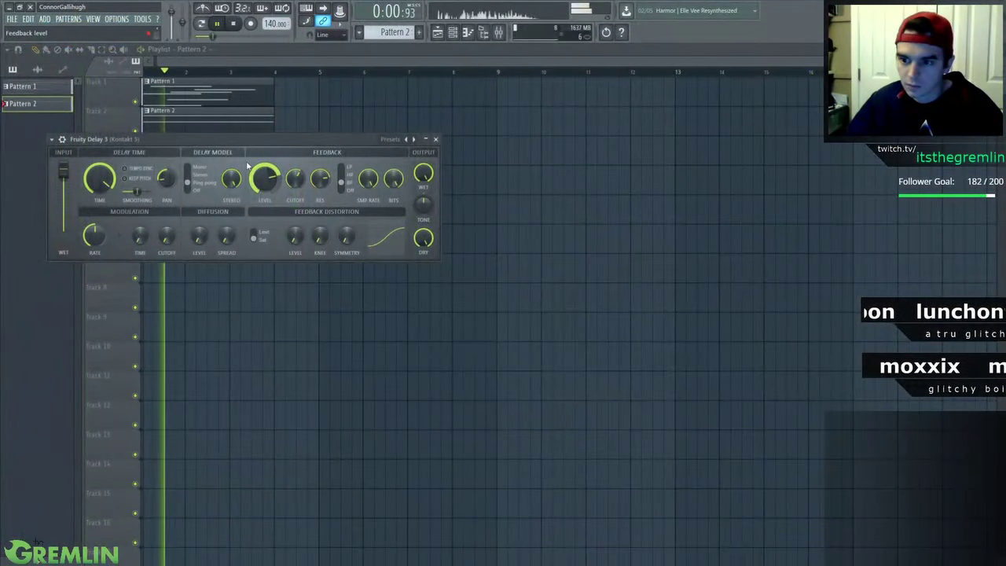
key("F9")
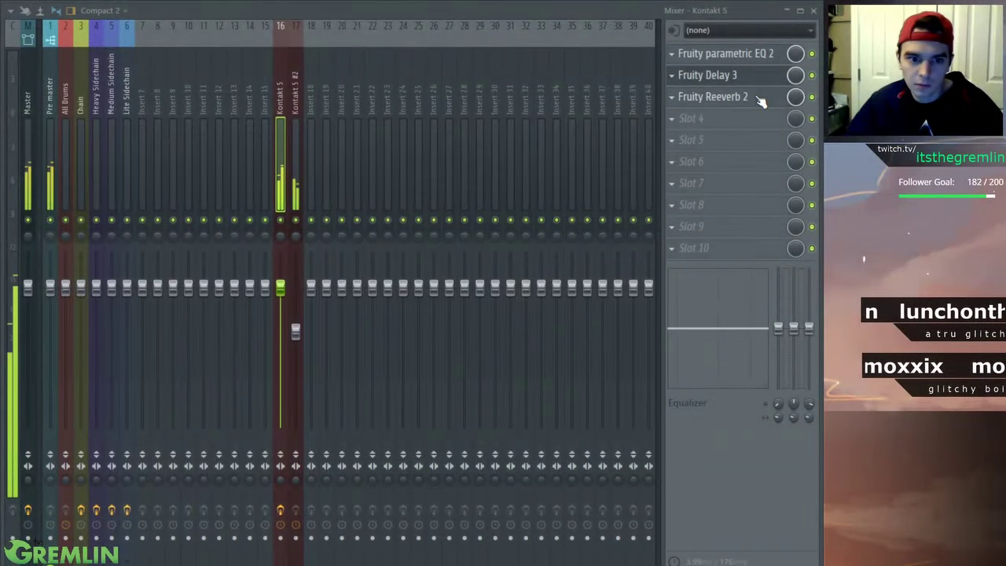
left_click(766, 100)
key("F9")
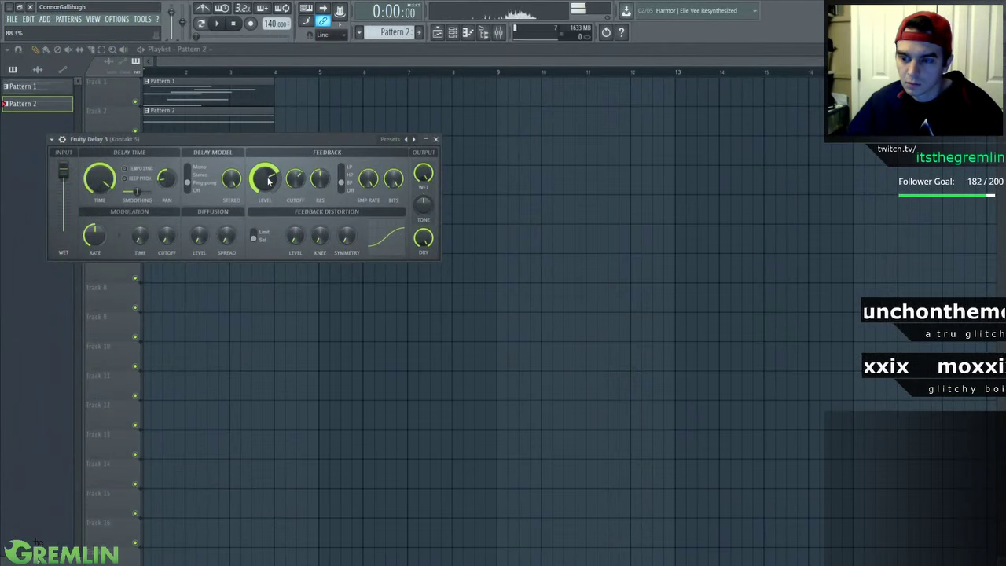
key("space")
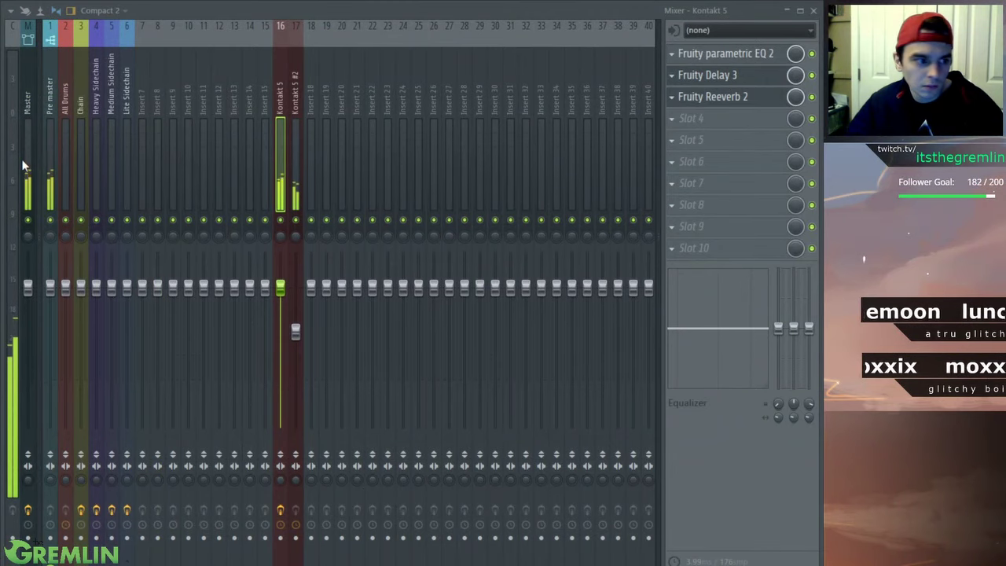
Record the playing loop with Edison on the master track, and close the open plugin windows
left_click(24, 167)
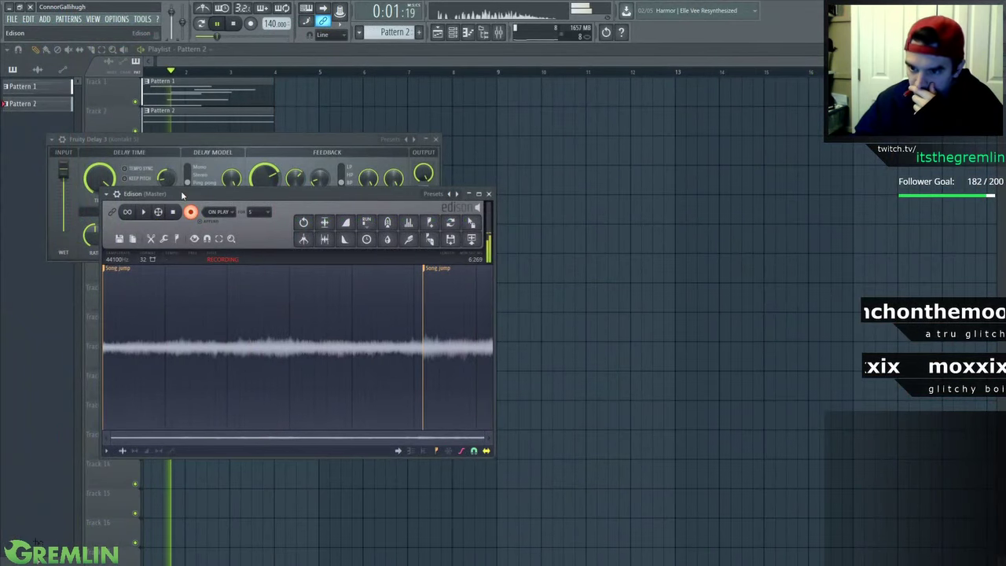
mouse_move(182, 195)
left_mouse_down()
mouse_move(165, 181)
mouse_move(176, 176)
left_mouse_up()
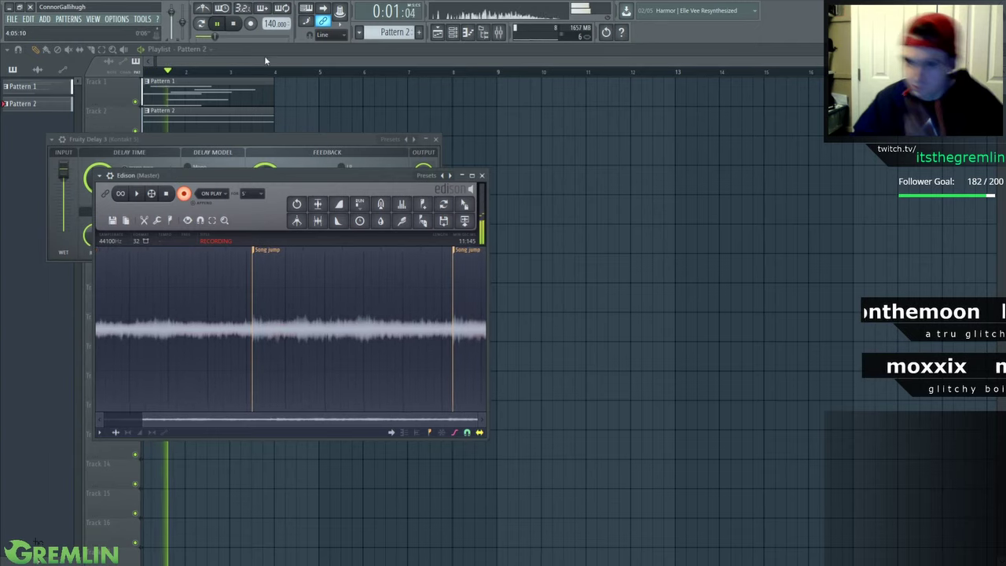
key("F12")
Lengthen the Pattern 1 clip to about the end of bar 8 and open its piano roll
left_click_drag(273, 86, 493, 86)
double_click(422, 87)
left_click_drag(386, 162, 416, 251)
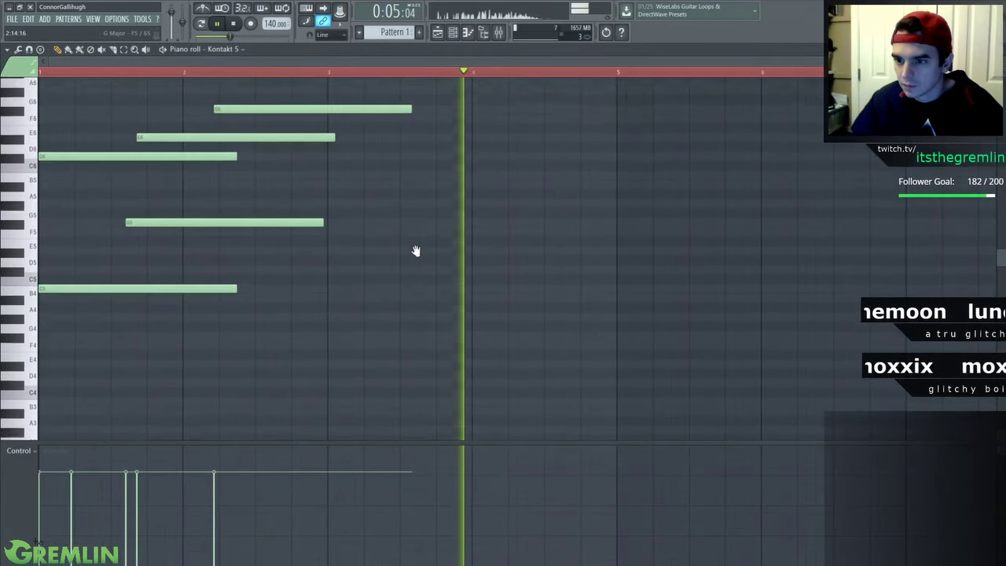
Draw staggered three-bar notes on C5, G5, B6, D6, G6 and E6 from bar 3 onward and raise their velocities to match the earlier notes
scroll(405, 243, "up", 4)
left_click(328, 355)
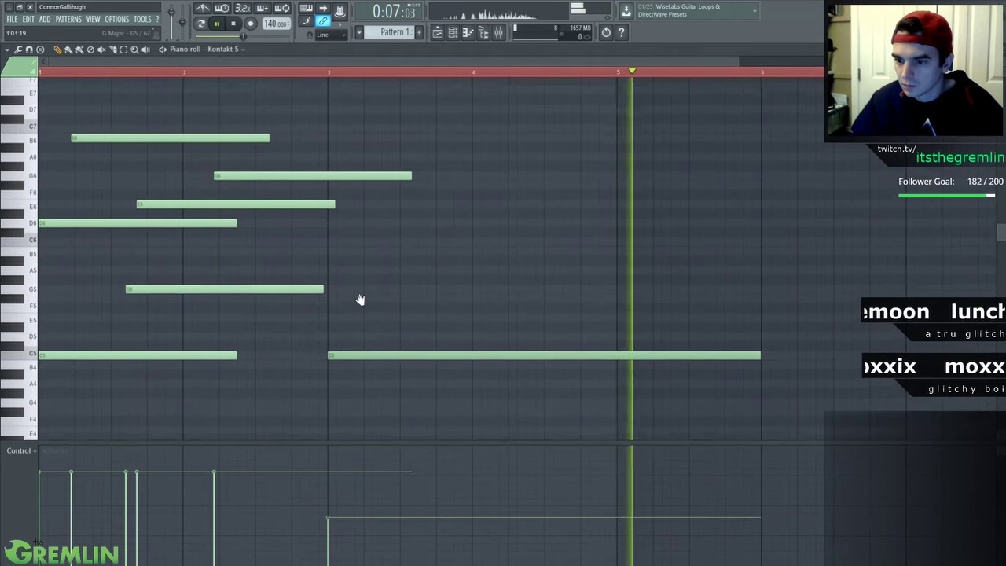
scroll(361, 295, "up", 1)
left_click(363, 316)
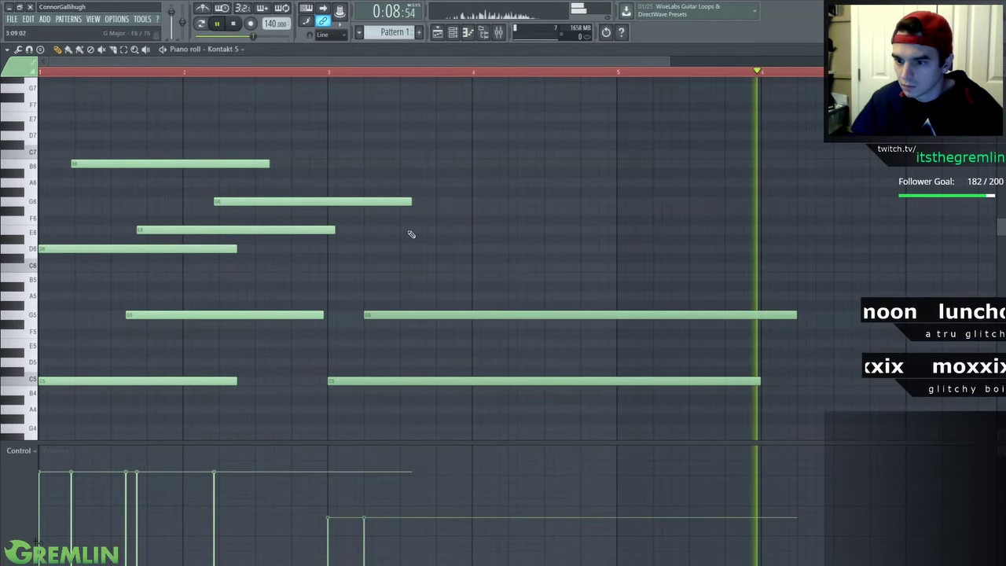
left_click(449, 250)
left_click(408, 162)
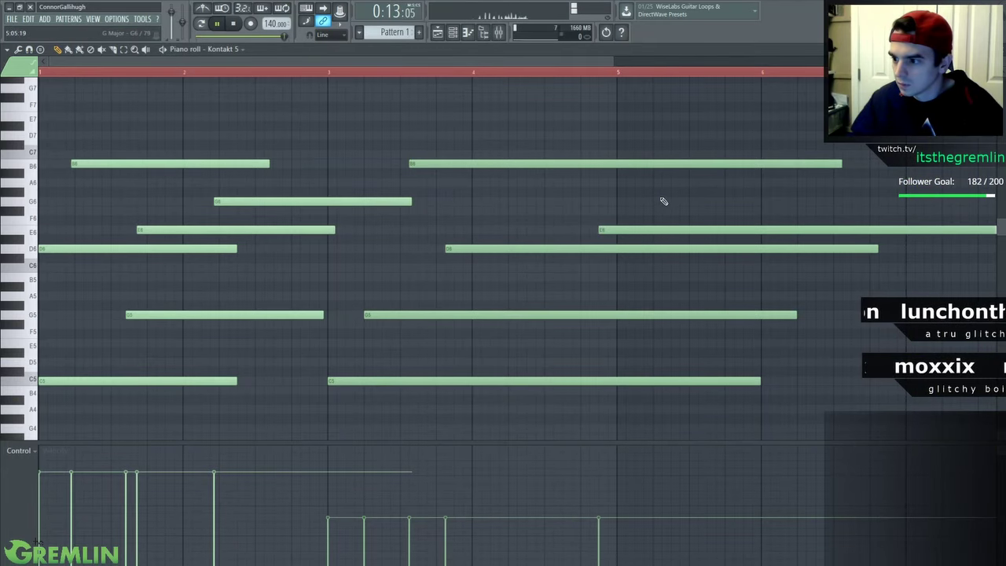
left_click(552, 202)
scroll(557, 72, "down", 2)
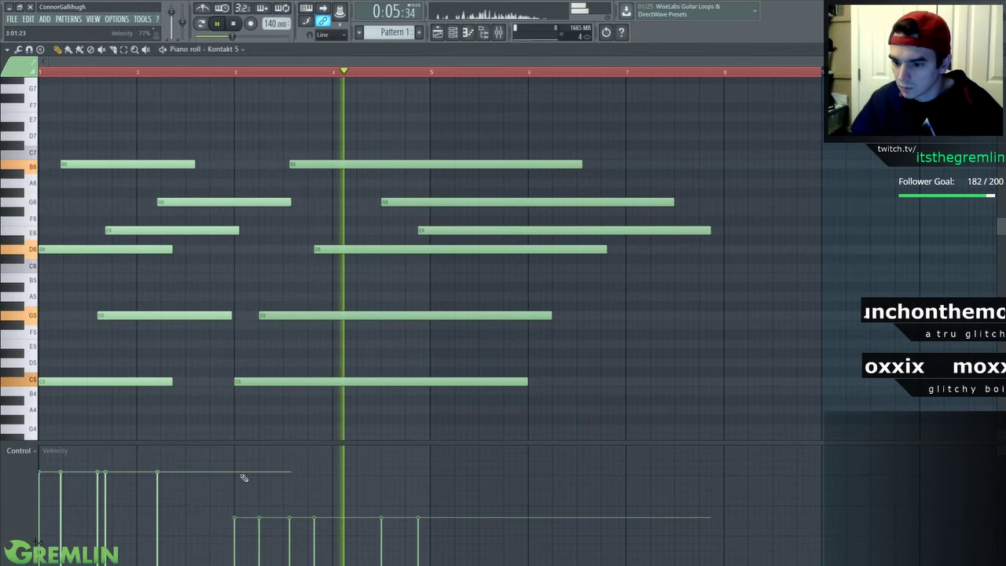
left_click_drag(236, 474, 469, 477)
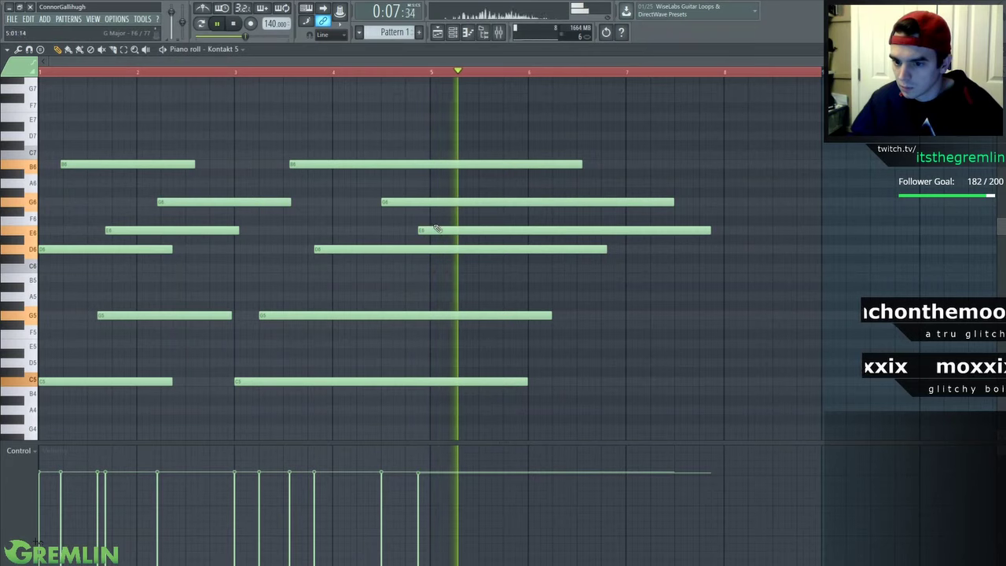
Add notes on D5, B6 and G6 in bars 6 and 7, and shorten the six three-bar notes to 1:11:00
left_click(555, 363)
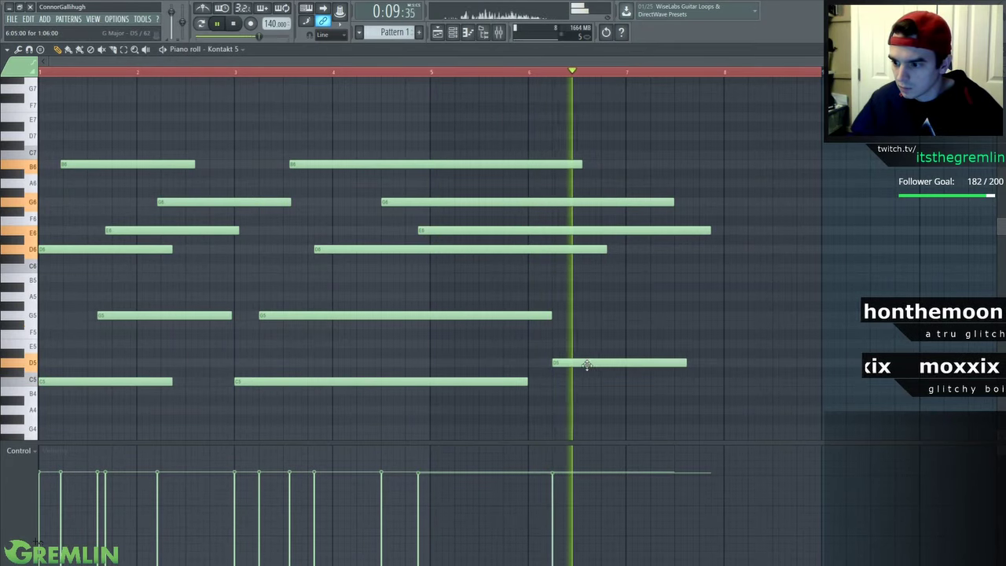
left_click(602, 164)
left_click(629, 202)
left_click_drag(524, 141, 474, 410)
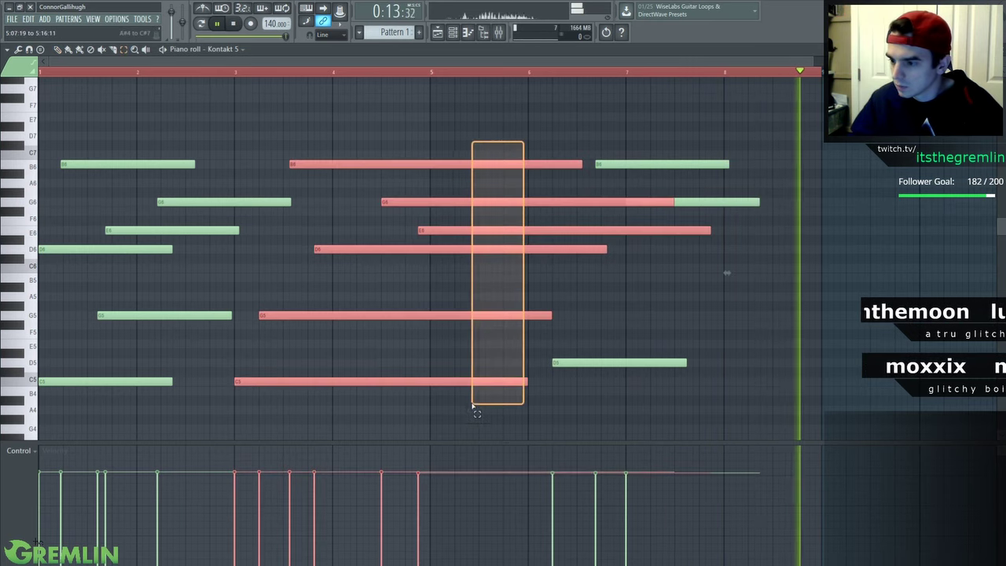
left_click_drag(553, 316, 425, 317)
Add 1:11:00 notes on G5 and C5 in bar 5, D6 late in bar 5, and D7 in bar 8
left_click(548, 286)
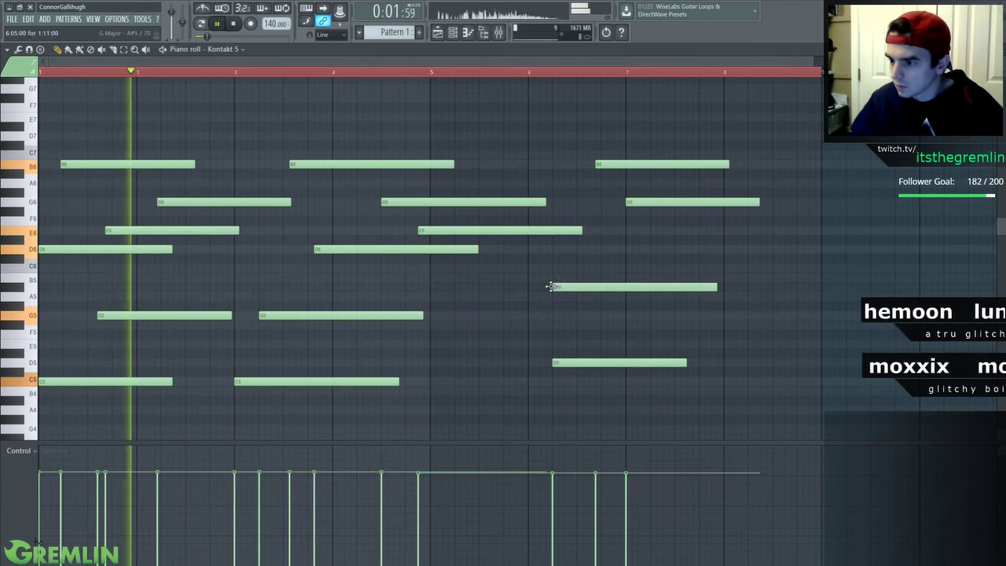
right_click(551, 285)
left_click(446, 315)
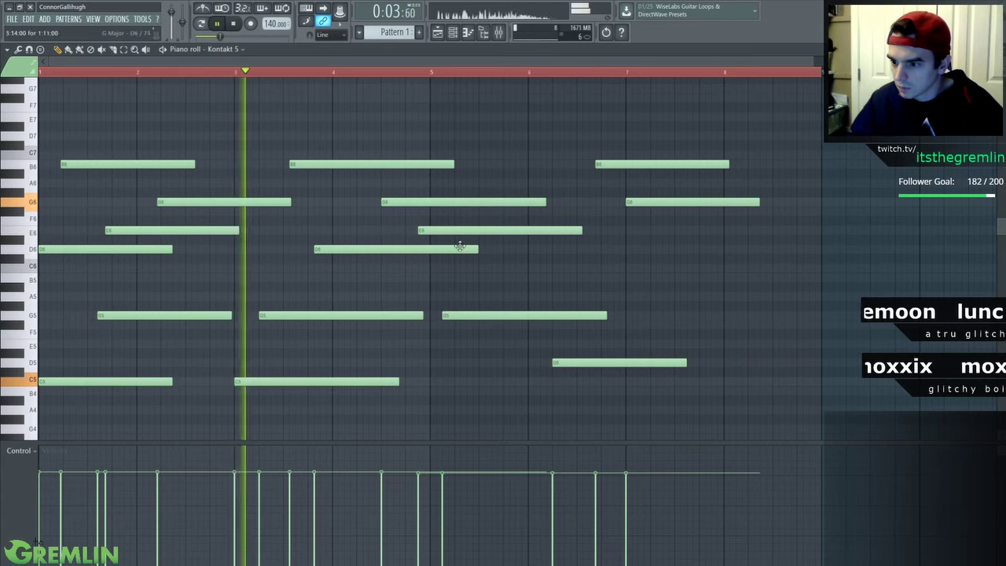
left_click(499, 250)
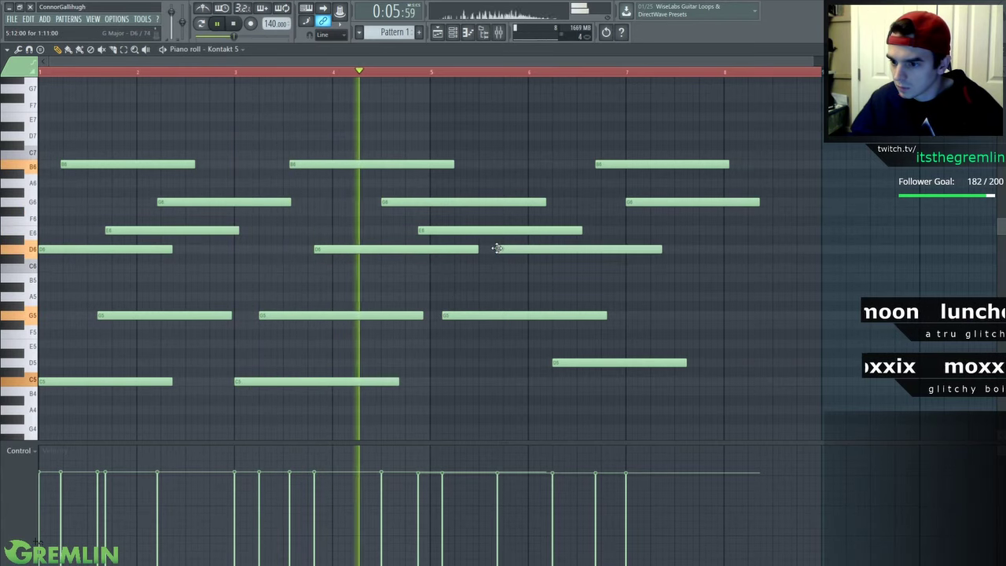
left_click(481, 381)
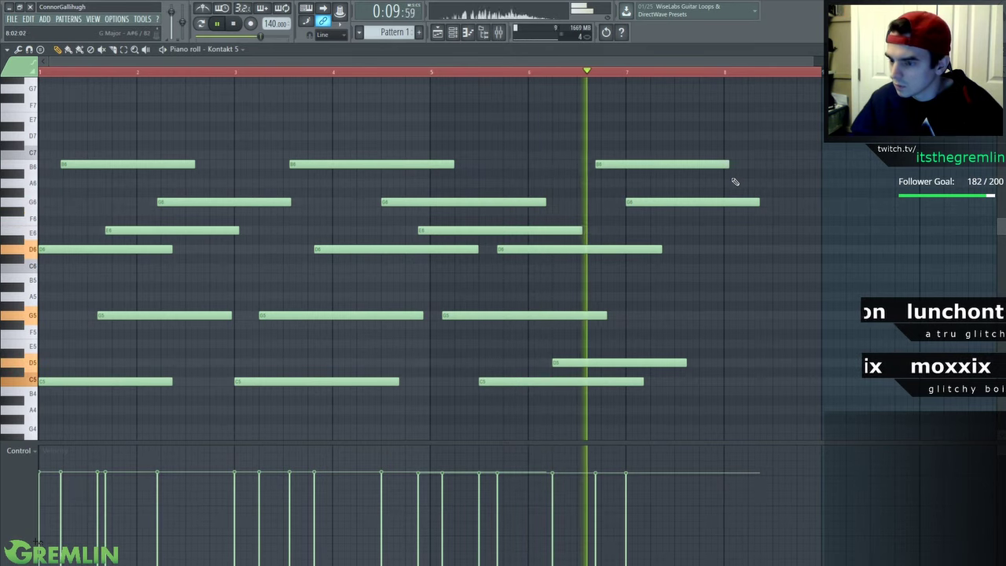
left_click(759, 136)
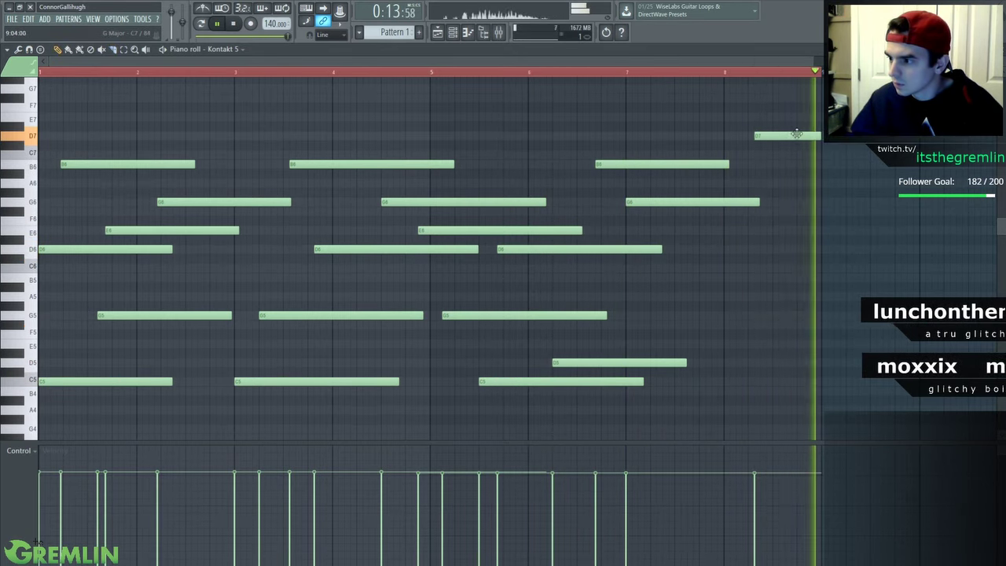
Extend the Pattern 2 clip and its three chord notes C3, G4 and E5 to the end of bar 8
key("F5")
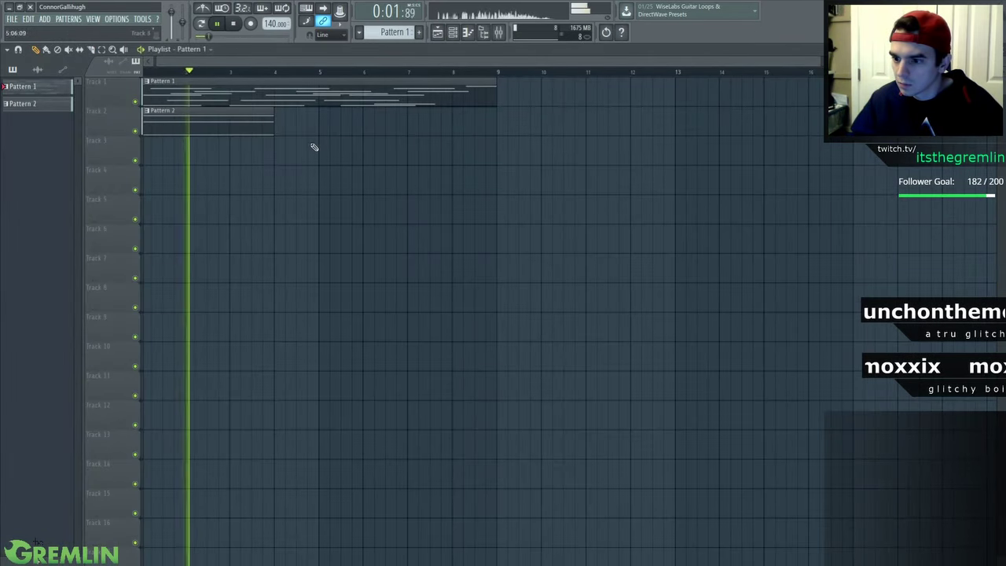
left_click_drag(268, 119, 497, 120)
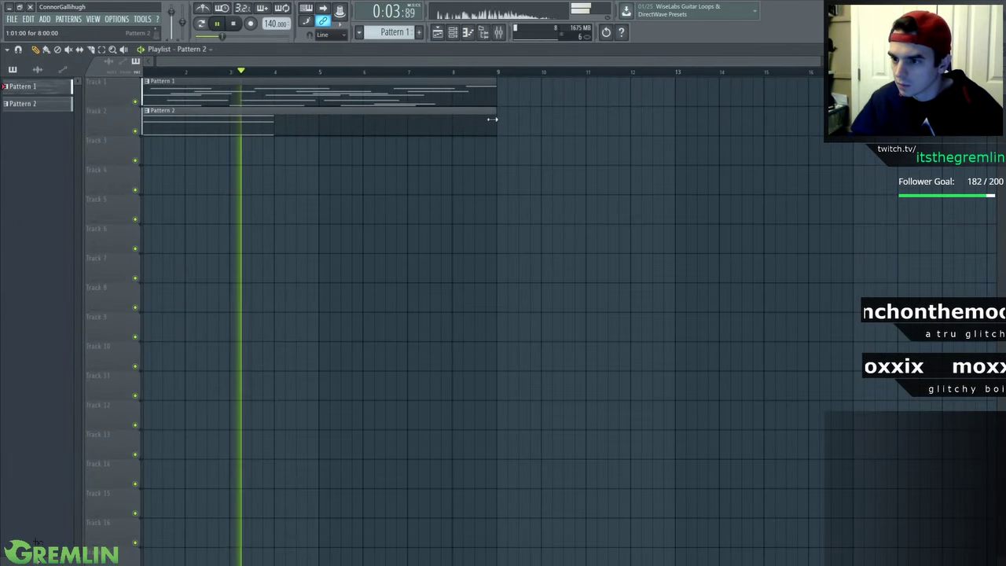
double_click(350, 118)
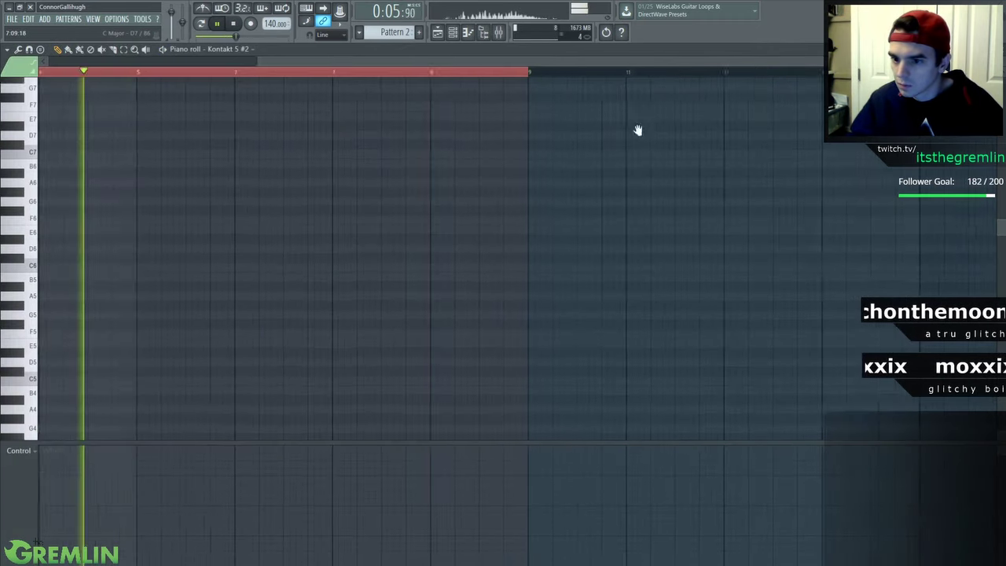
scroll(604, 174, "down", 3)
left_click_drag(373, 391, 317, 94)
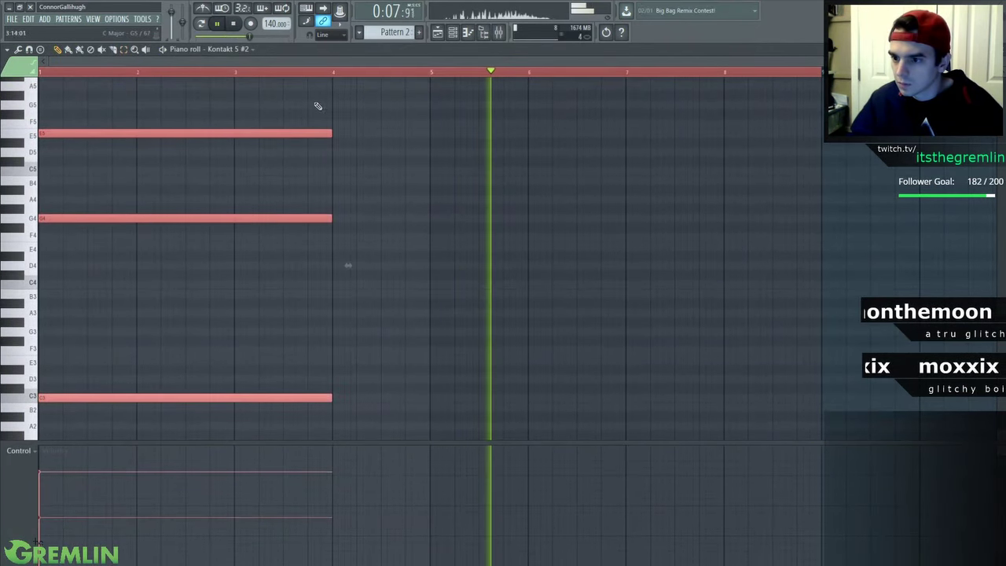
left_click_drag(335, 134, 822, 134)
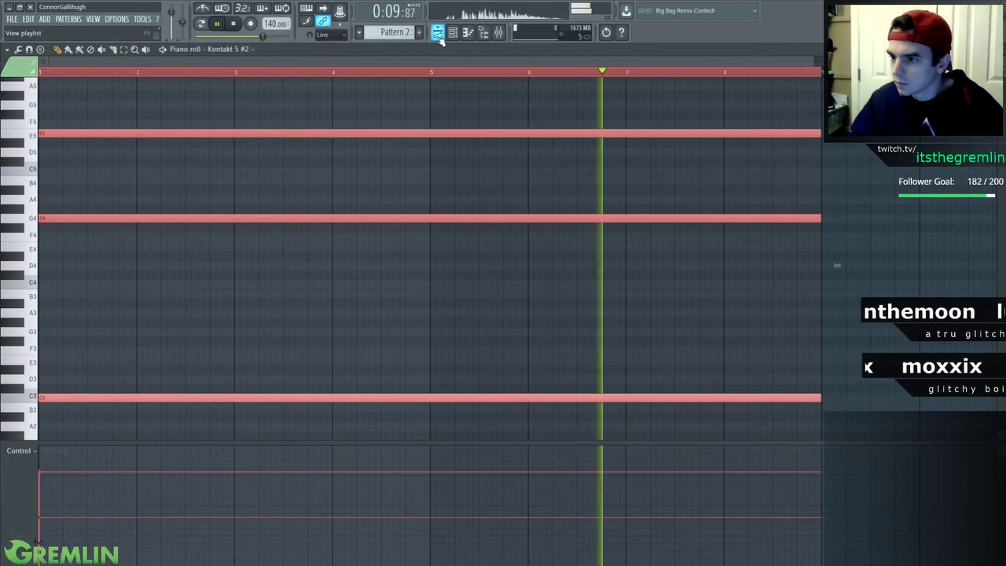
Return to the playlist and open Edison from the master track to capture the extended loop as it plays
key("F5")
key("F9")
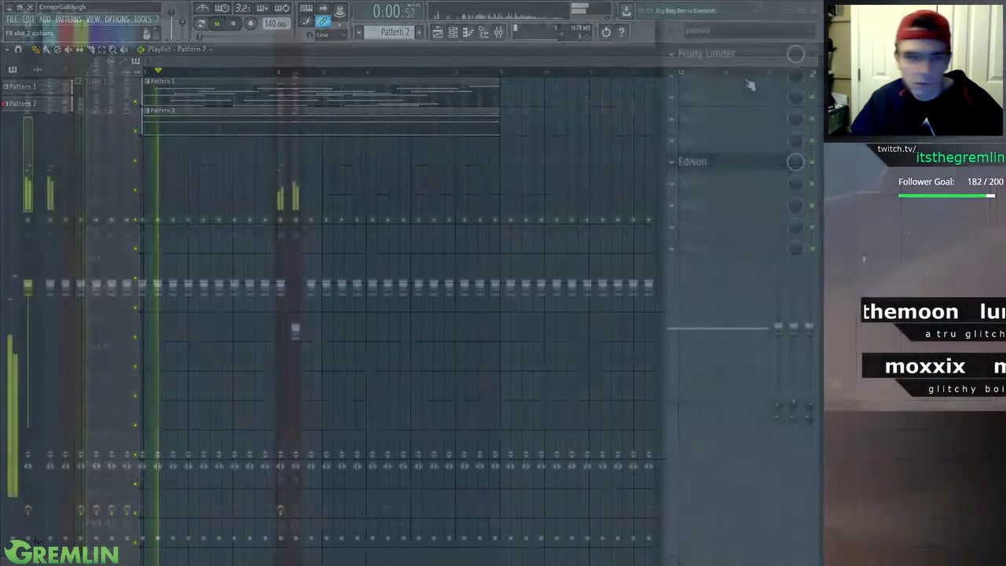
key("F9")
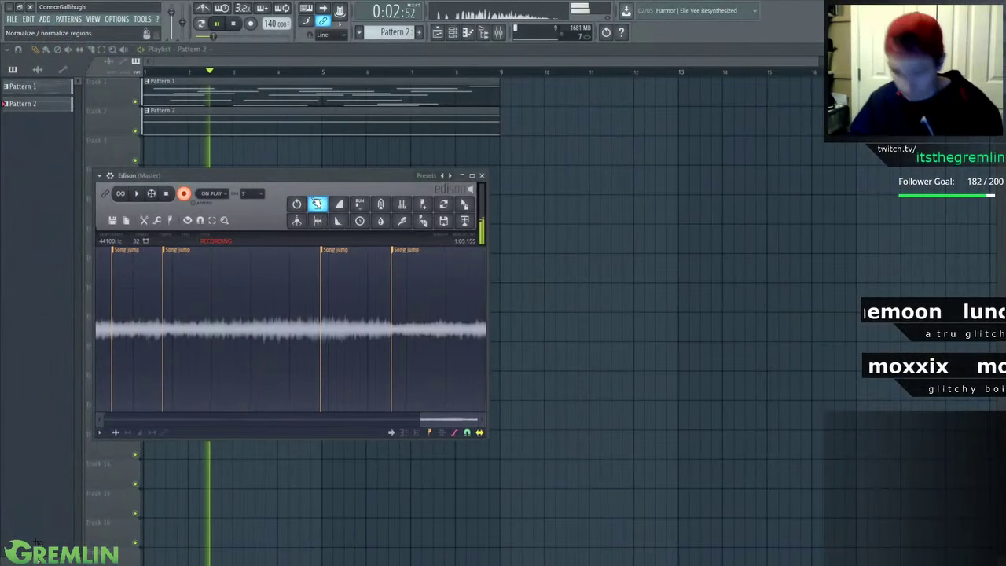
left_click_drag(263, 175, 319, 165)
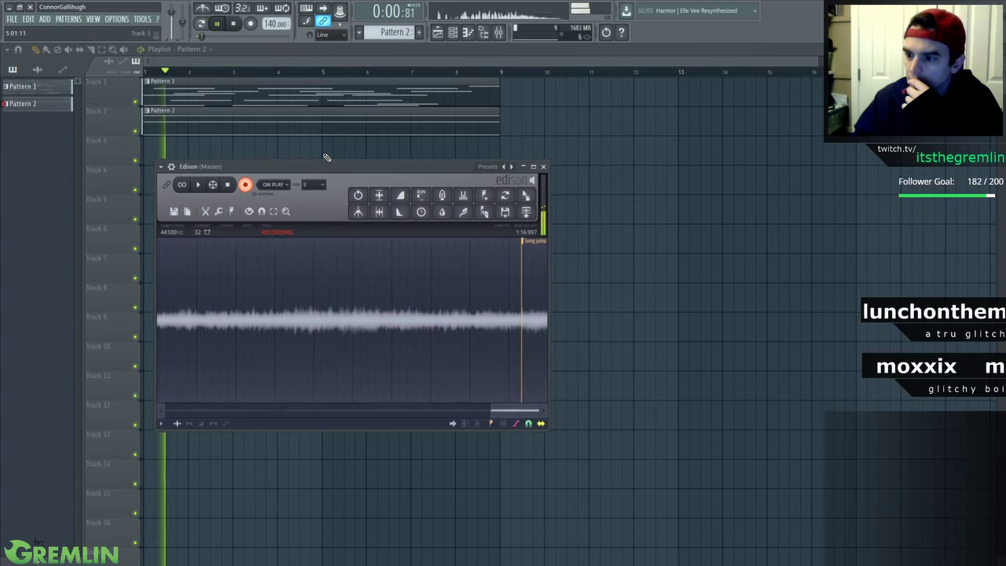
left_click_drag(318, 167, 332, 162)
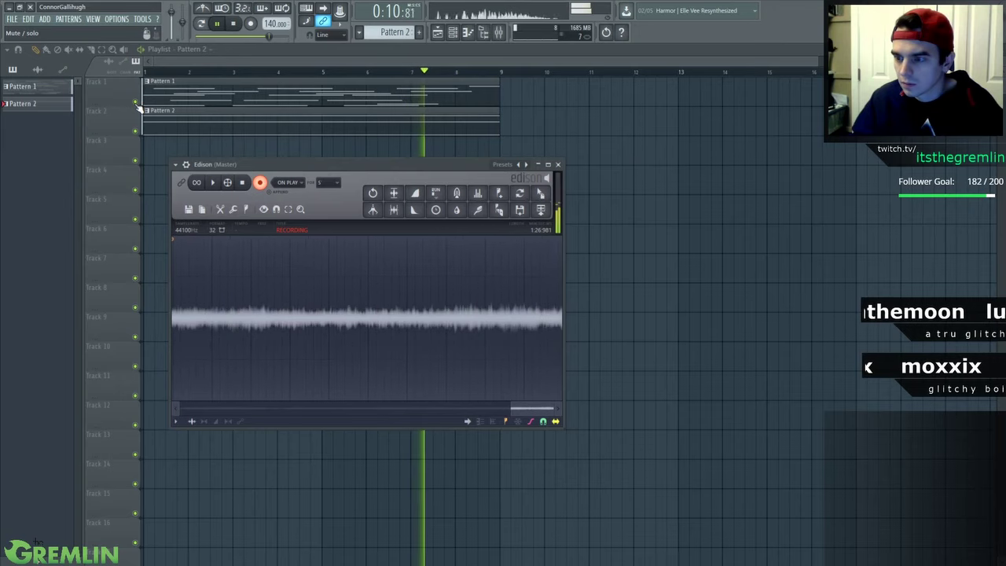
Mute playlist tracks 1 and 2 so the effect tails ring out into Edison, and stop the playback and recording
left_click(137, 132)
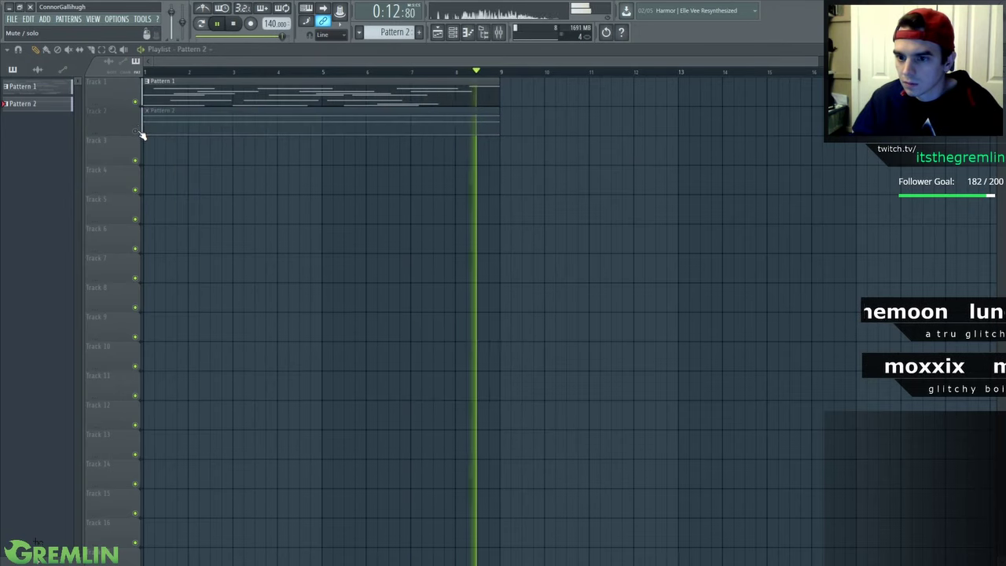
left_click(136, 102)
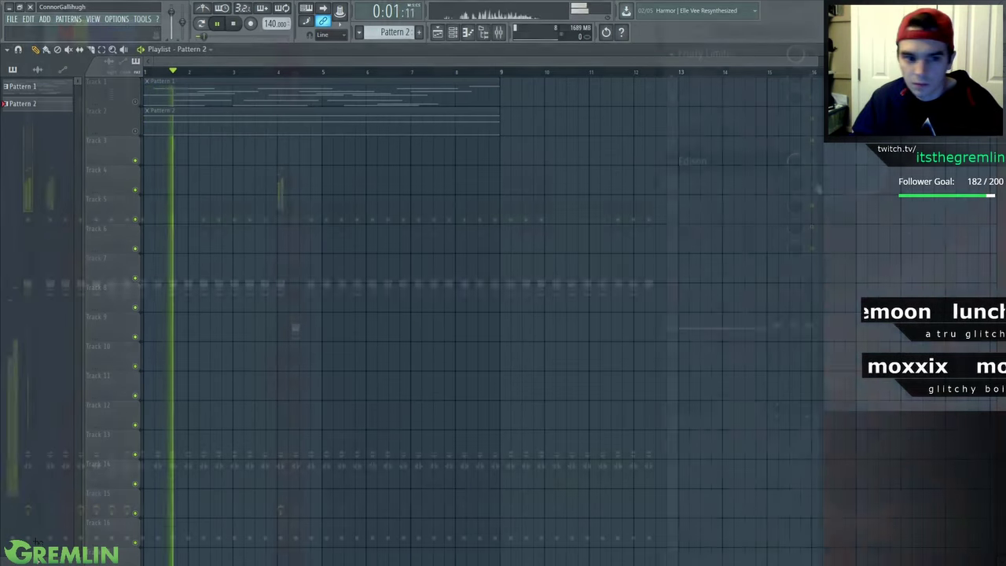
key("F9")
key("F9")
left_click_drag(360, 164, 340, 156)
key("F9")
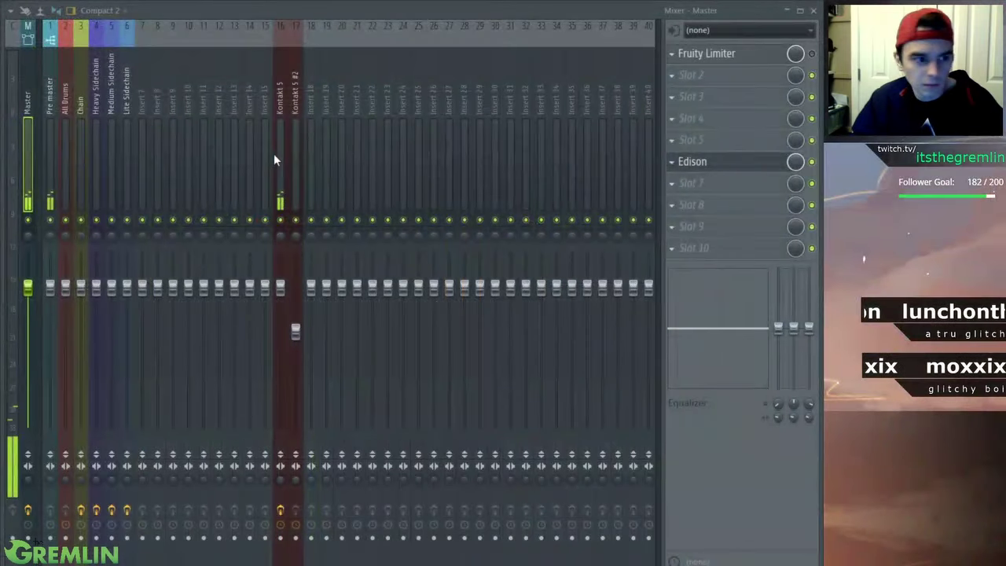
key("F9")
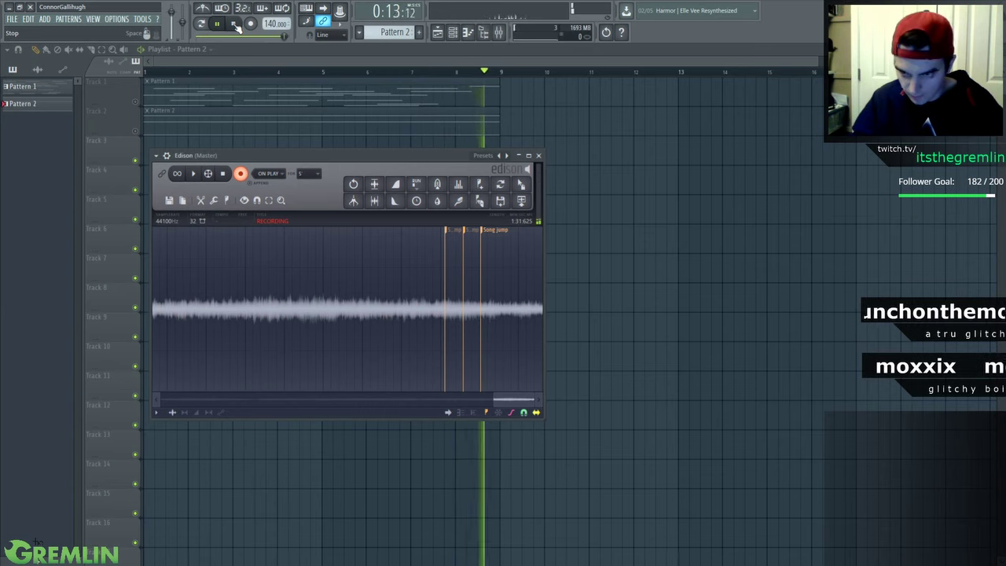
left_click(226, 174)
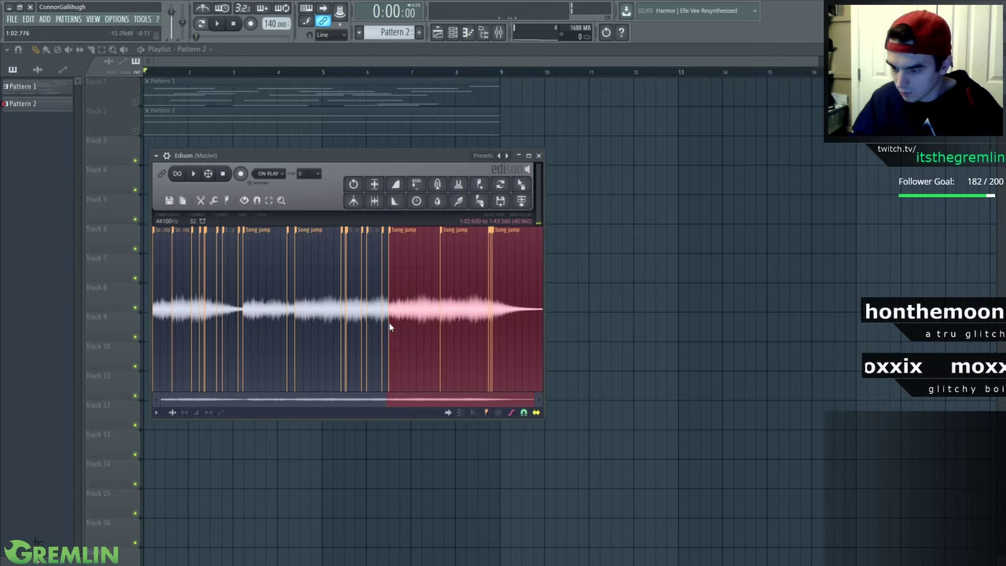
Crop the Edison recording to the final 40:960 section and remove all of its markers
key("ctrl+Delete")
left_click_drag(327, 321, 136, 332)
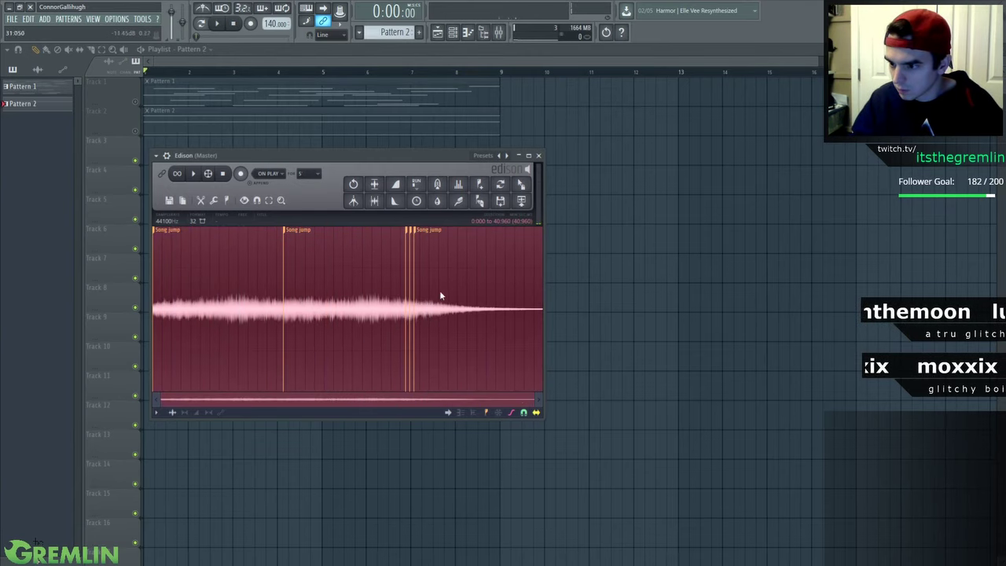
left_click(481, 187)
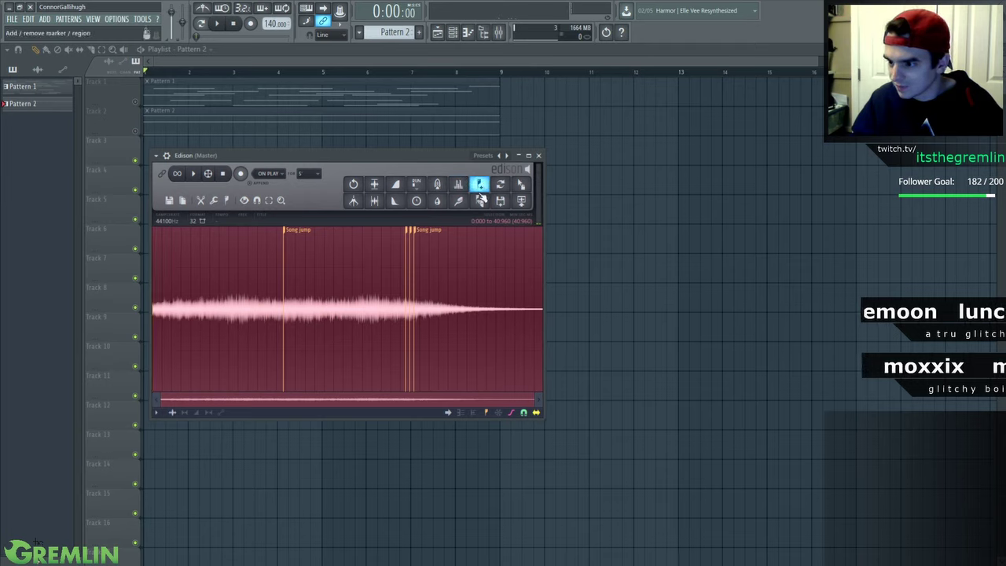
left_click(481, 185)
left_click(495, 215)
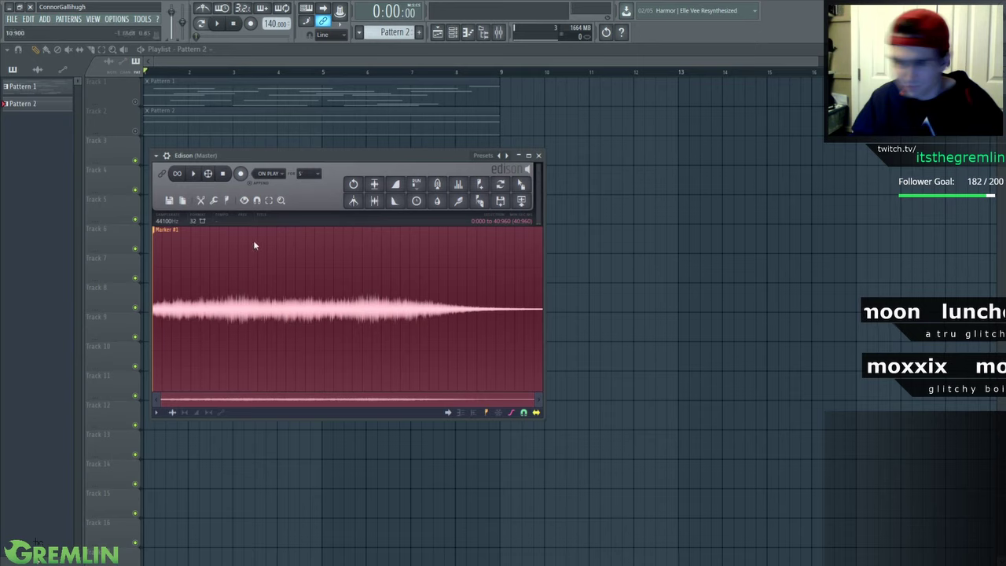
left_click(479, 187)
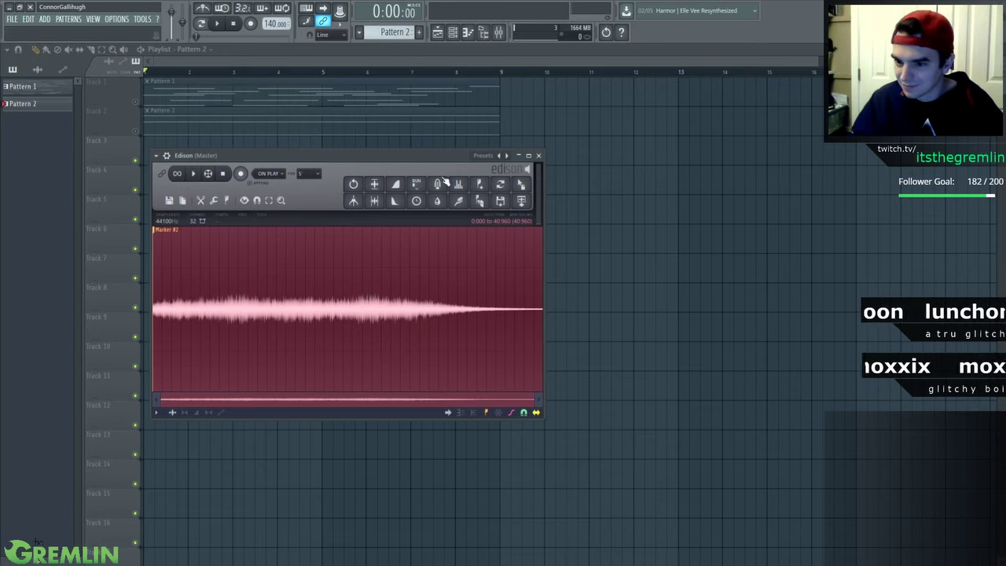
left_click_drag(535, 399, 162, 399)
double_click(300, 257)
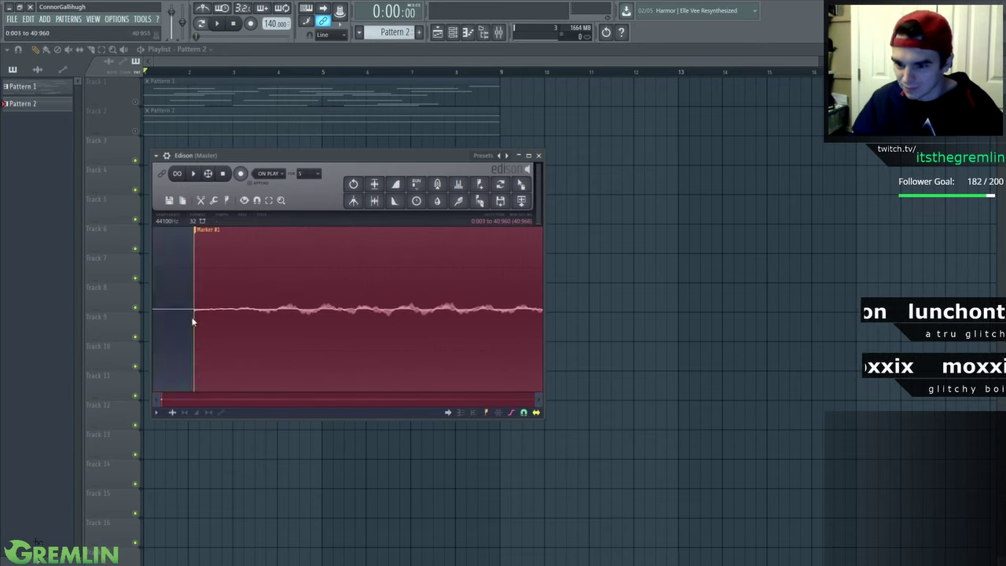
left_click(483, 189)
scroll(337, 270, "down", 7)
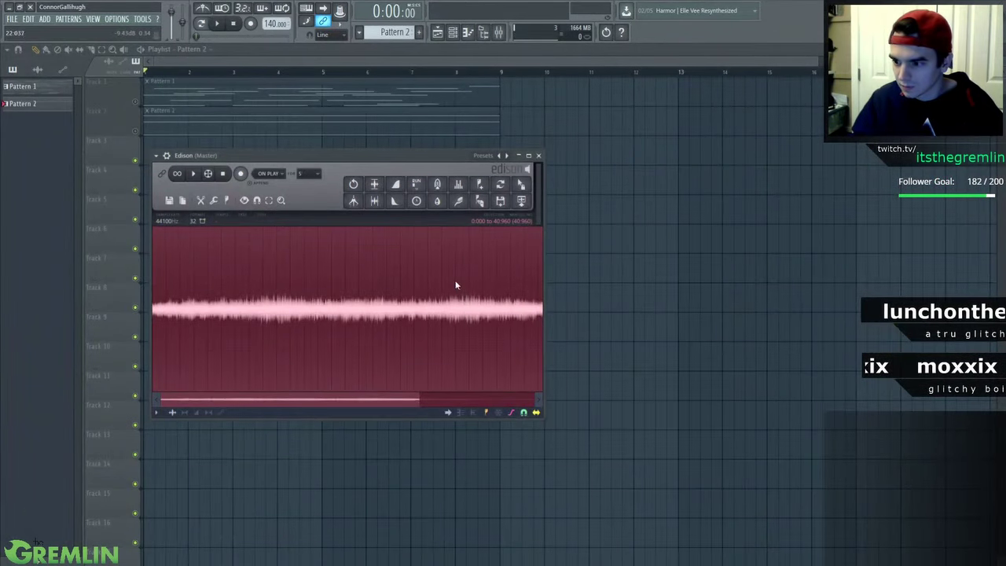
Normalize the whole cropped recording and play the result
scroll(456, 285, "down", 2)
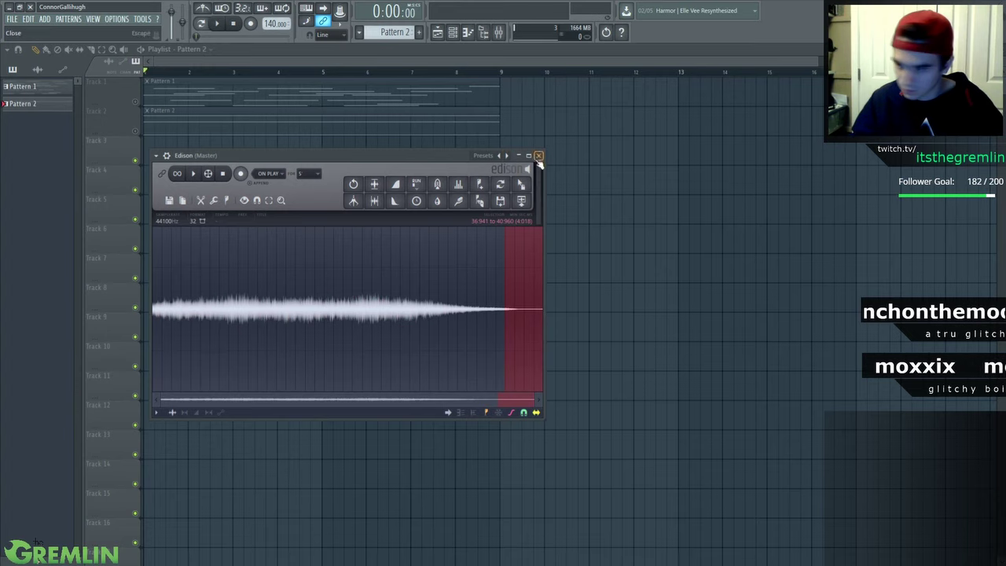
key("ctrl+a")
key("space")
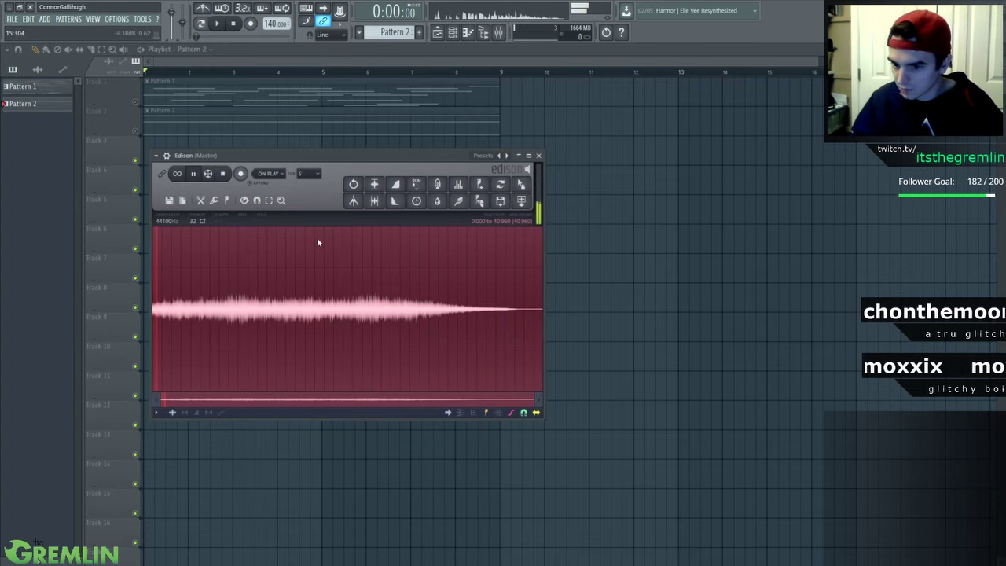
left_click(226, 201)
left_click(212, 200)
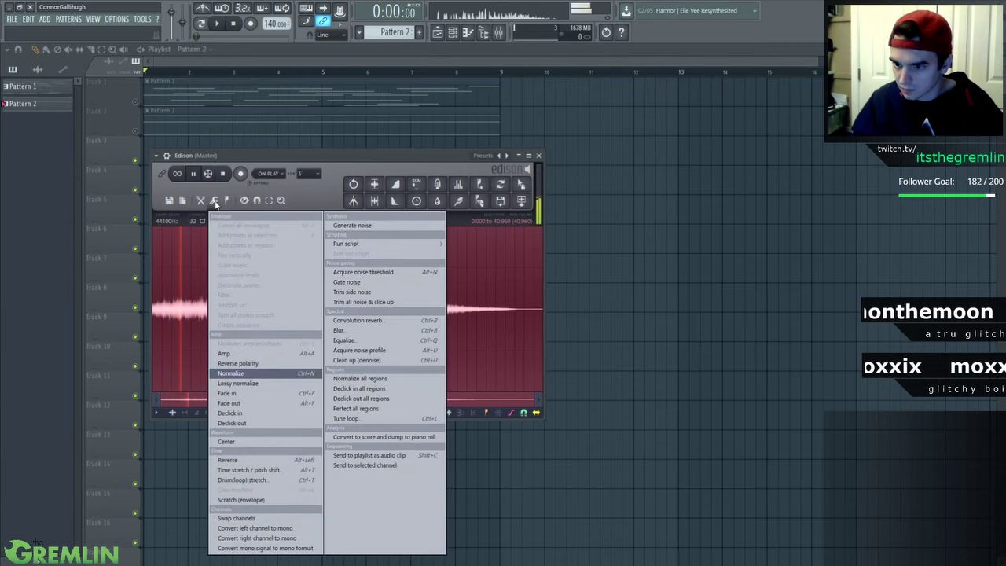
left_click(240, 374)
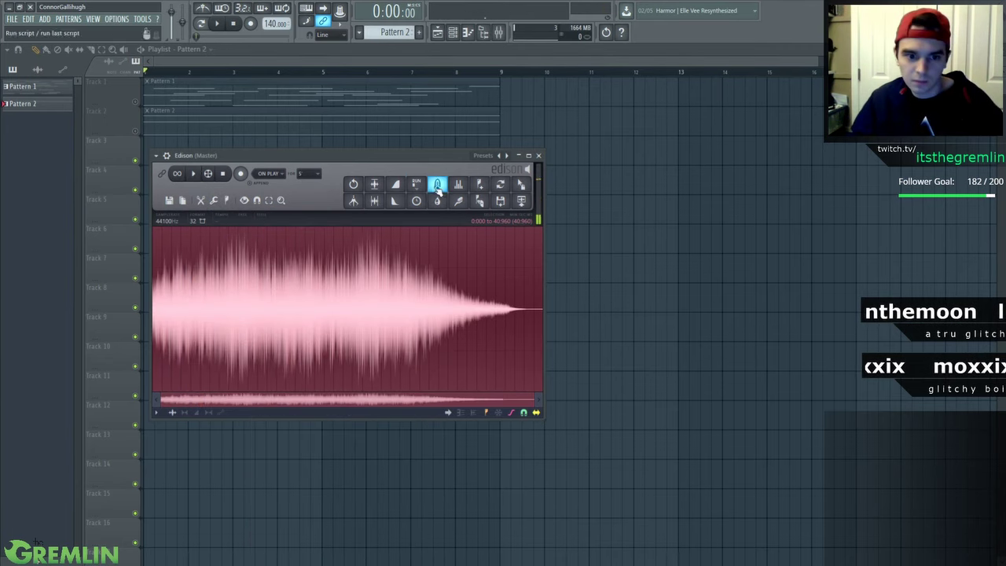
left_click_drag(354, 161, 383, 155)
key("F9")
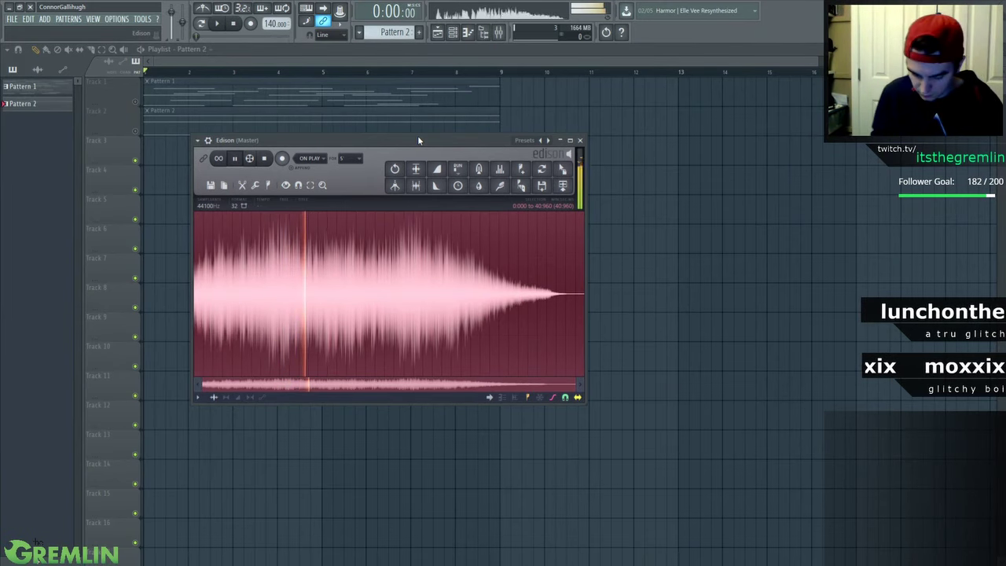
key("space")
Apply the Blur tool to the whole Edison recording and preview it with the default settings
left_click(240, 188)
left_click(255, 185)
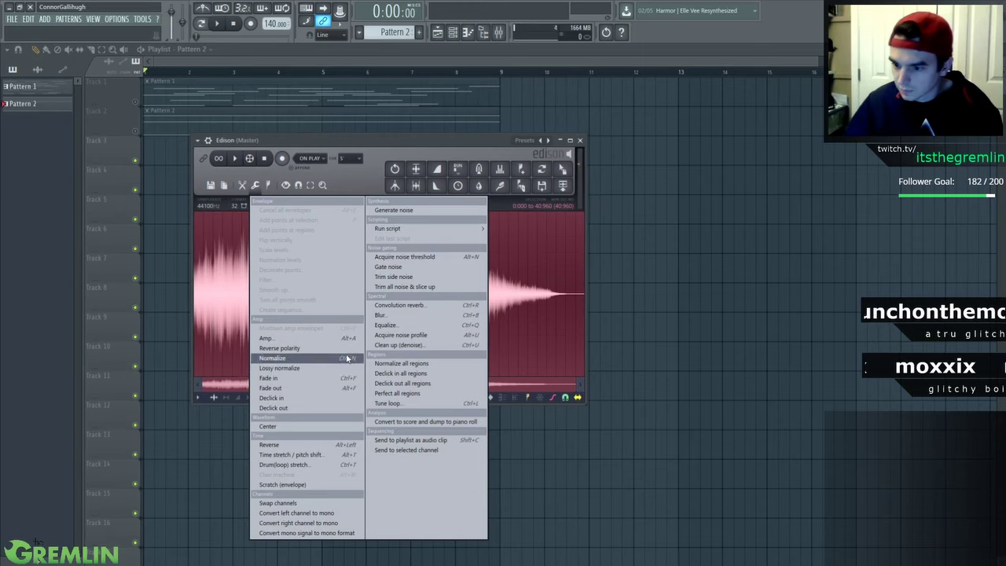
left_click(390, 316)
left_click(387, 318)
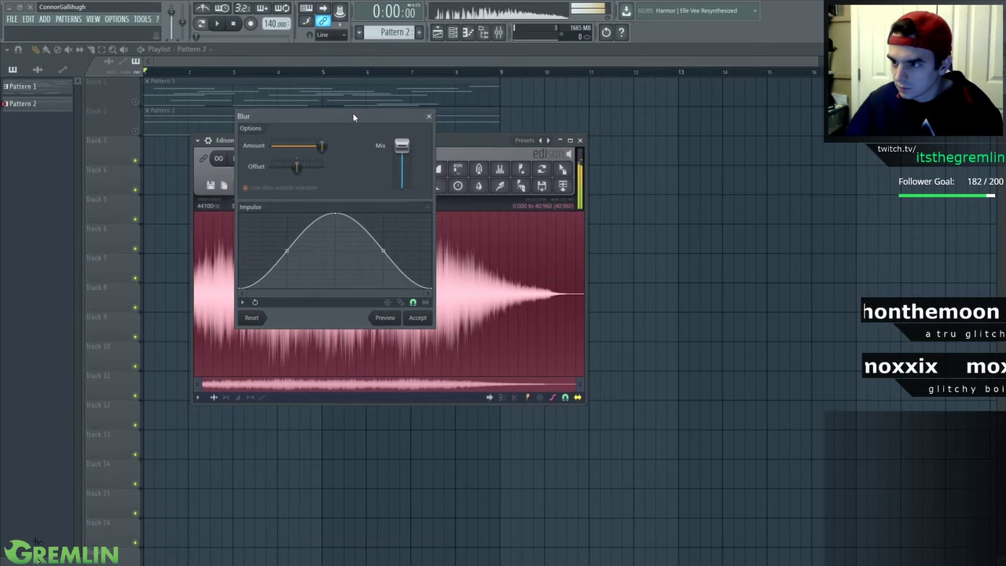
left_click_drag(353, 117, 383, 119)
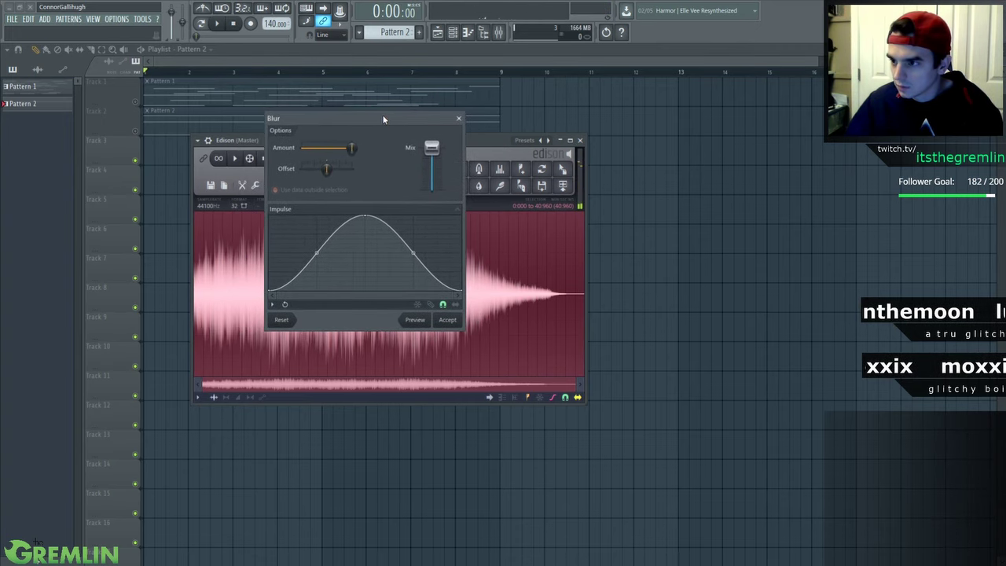
left_click(415, 320)
Try different blur offsets, return the offset to centre, set the amount slightly below maximum, and preview the sound
left_click_drag(352, 148, 310, 148)
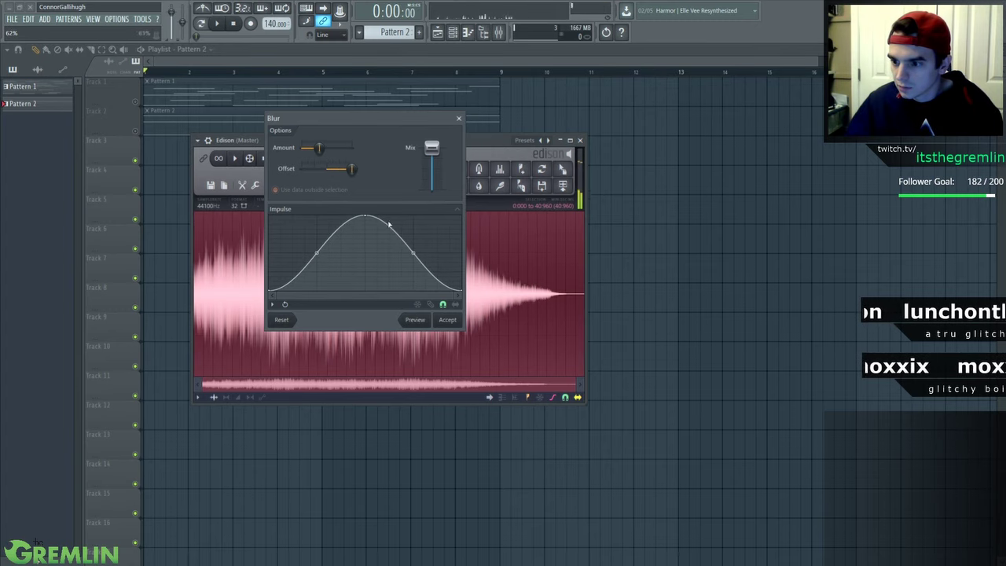
left_click_drag(355, 172, 305, 169)
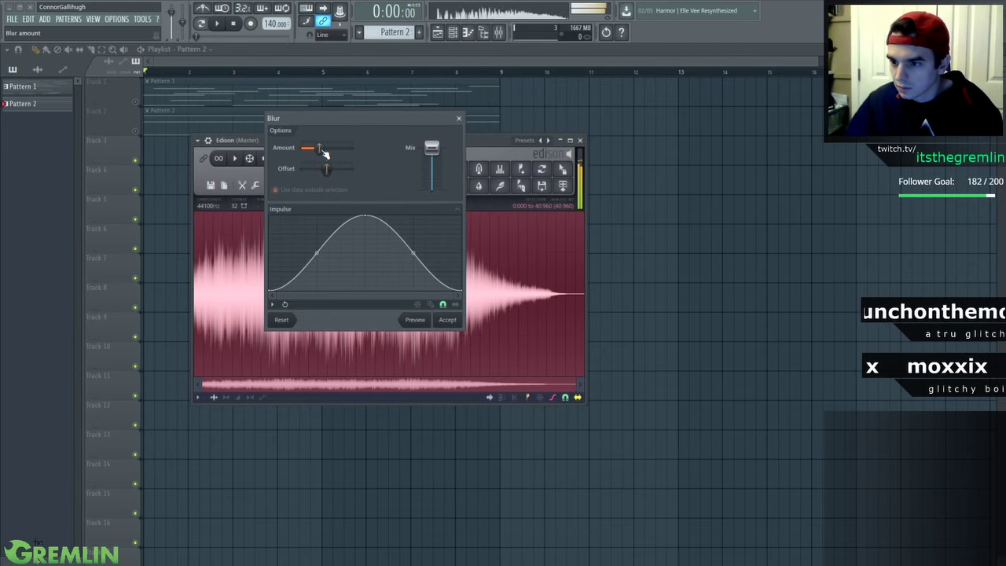
left_click_drag(319, 148, 346, 148)
left_click(414, 320)
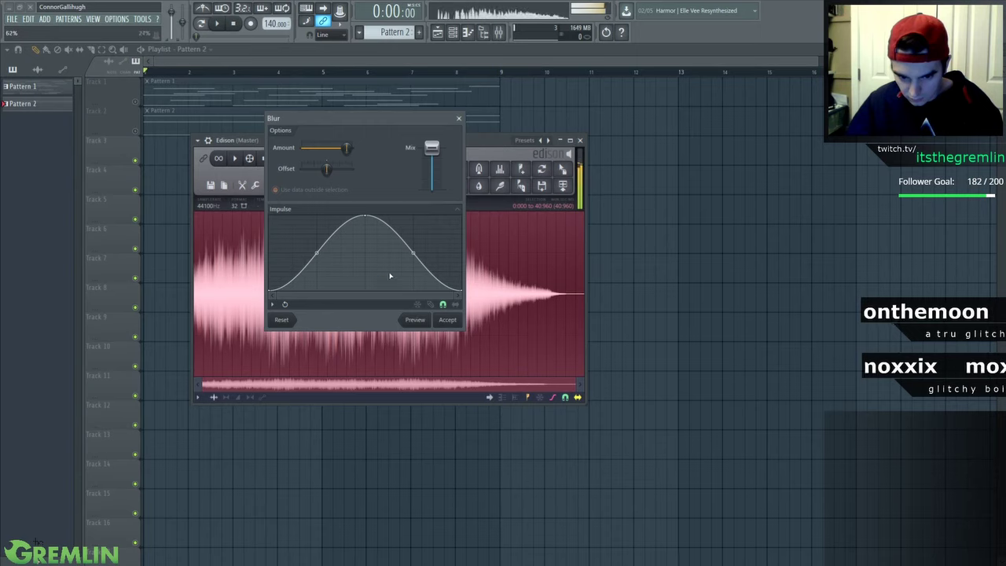
Lower the Blur mix to about half, preview it and apply the blur to the recording
left_click_drag(354, 121, 337, 135)
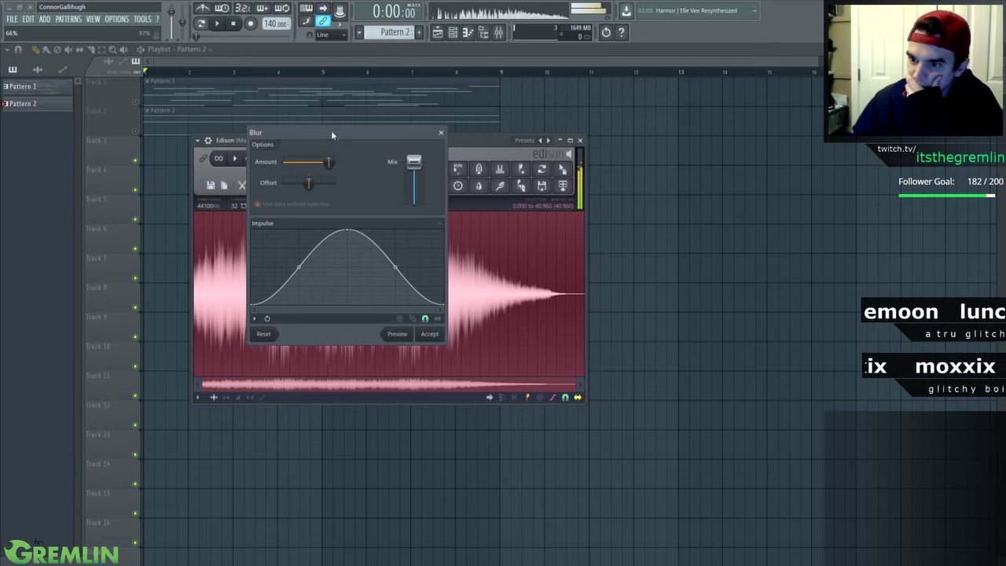
left_click_drag(331, 135, 348, 135)
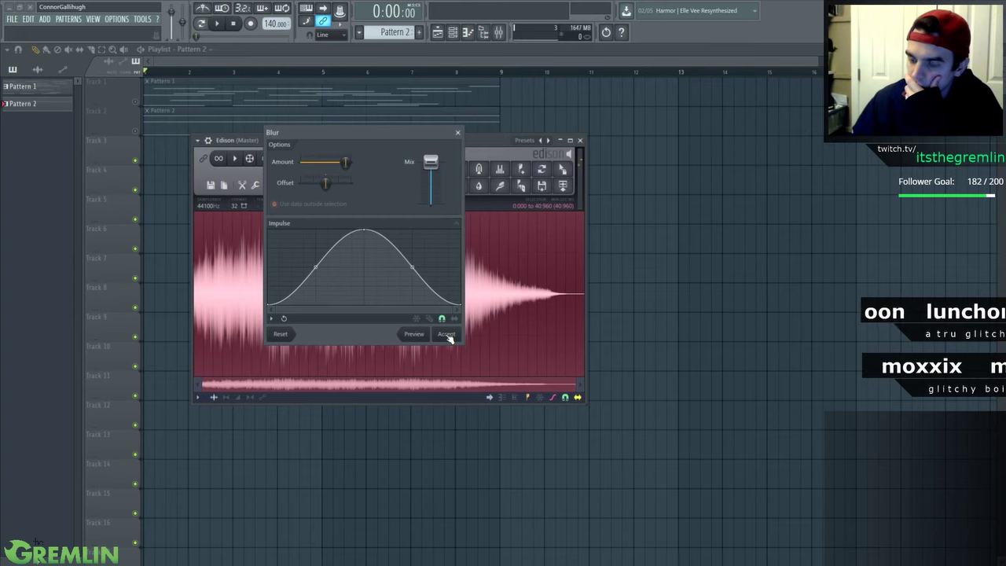
left_click_drag(437, 170, 432, 185)
left_click(414, 334)
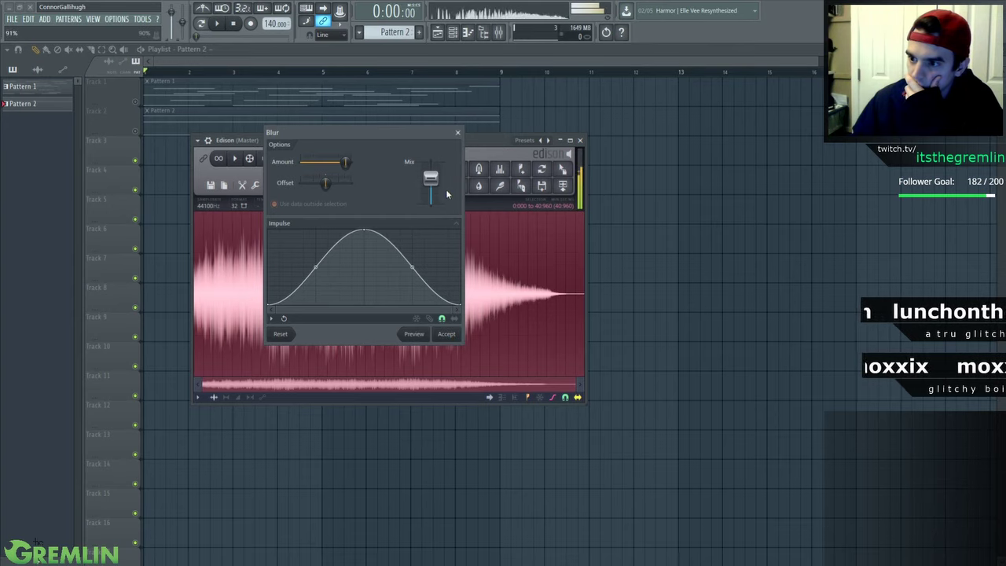
mouse_move(430, 180)
left_mouse_down()
mouse_move(431, 195)
mouse_move(432, 184)
left_mouse_up()
left_click(446, 334)
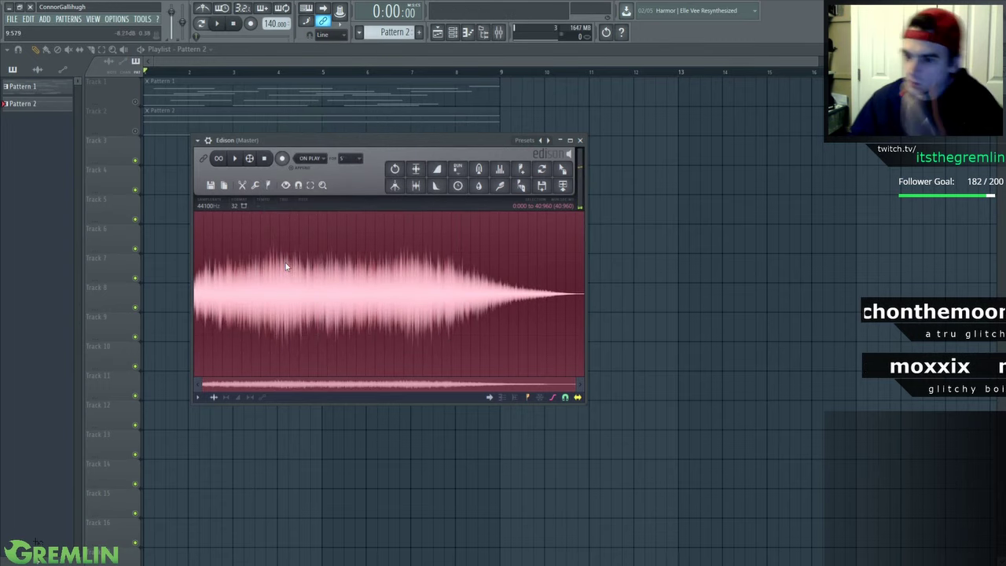
Inspect and play the start of the blurred recording, and normalize the whole sample
scroll(321, 284, "up", 8)
scroll(321, 284, "down", 4)
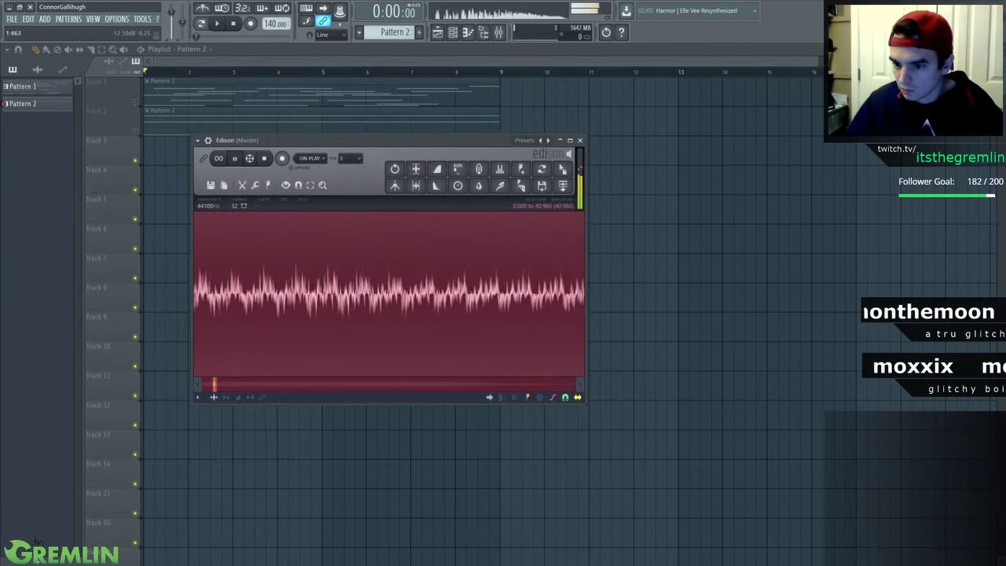
scroll(346, 280, "down", 8)
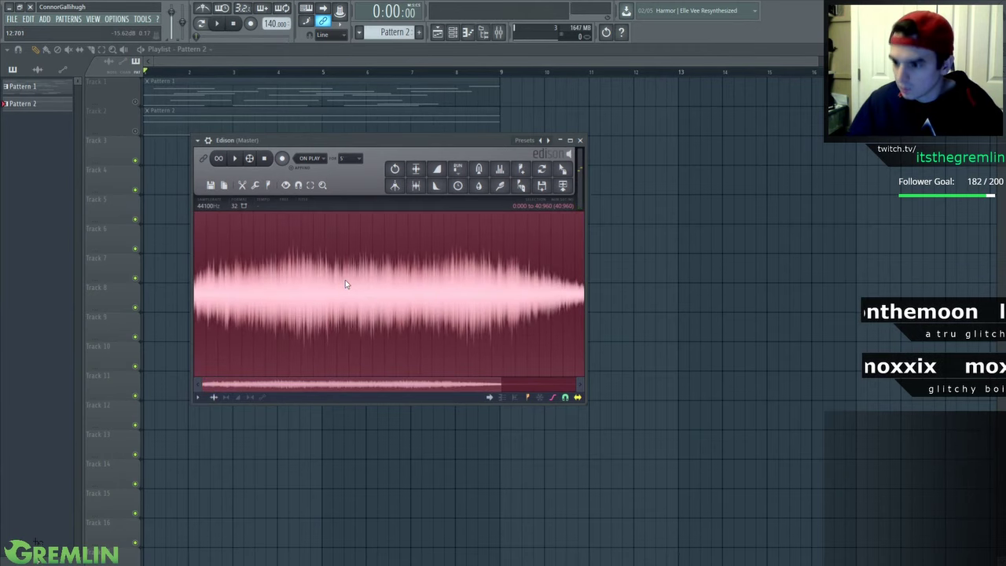
left_click_drag(200, 286, 191, 262)
key("space")
key("space")
left_click(253, 187)
left_click(268, 185)
left_click(255, 185)
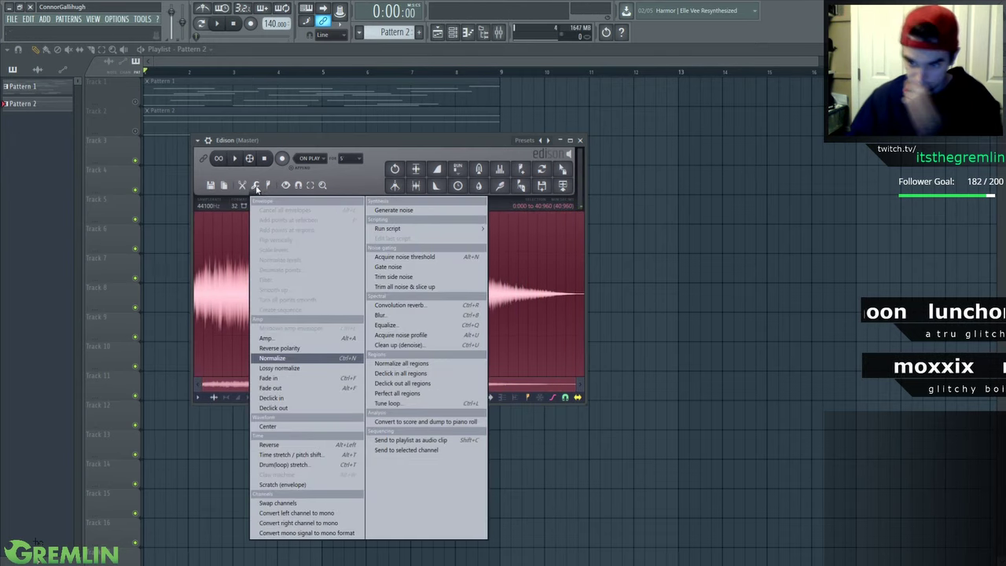
left_click(288, 359)
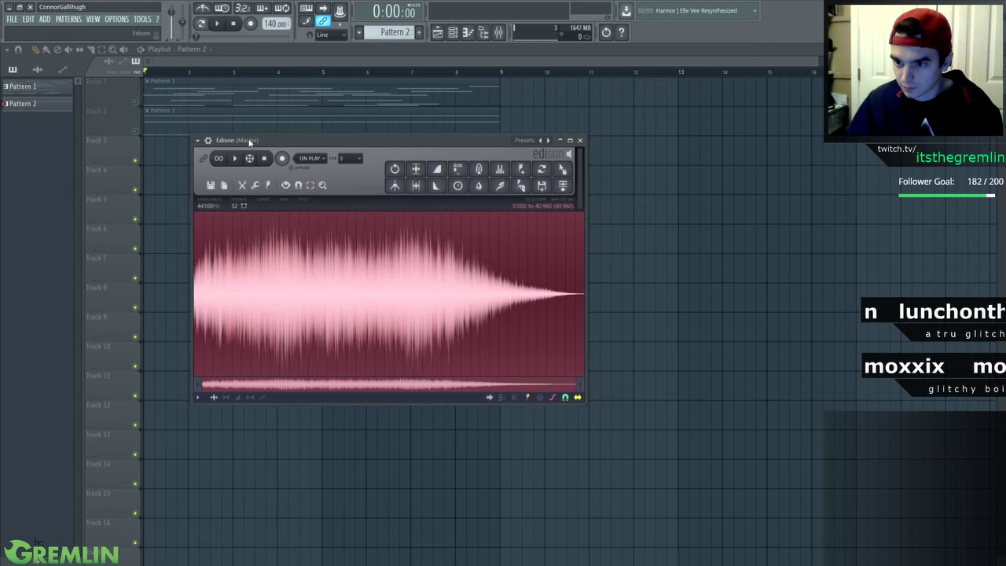
Save the processed recording from Edison as a sample file and close Edison
left_click_drag(250, 141, 199, 135)
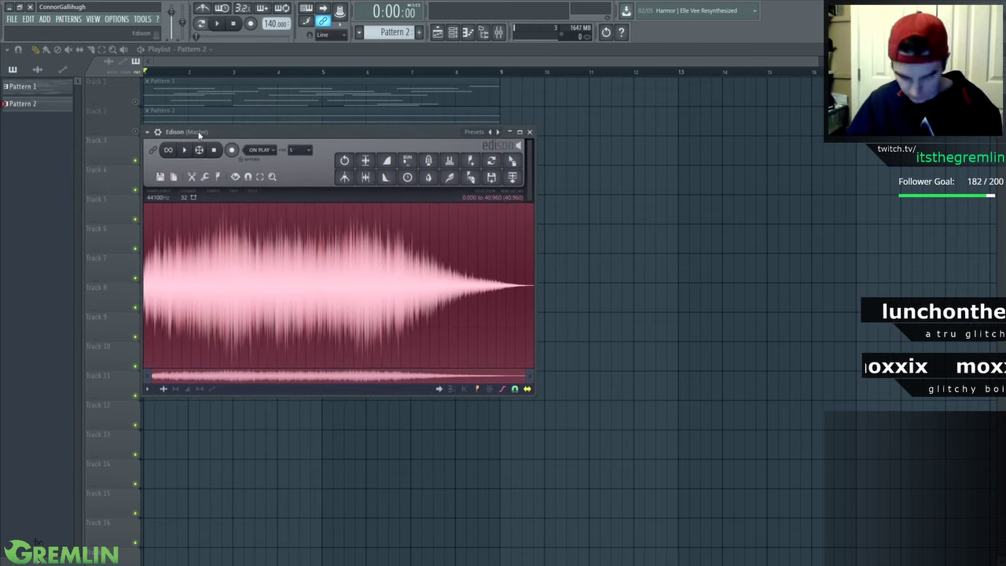
left_click(161, 177)
left_click(186, 215)
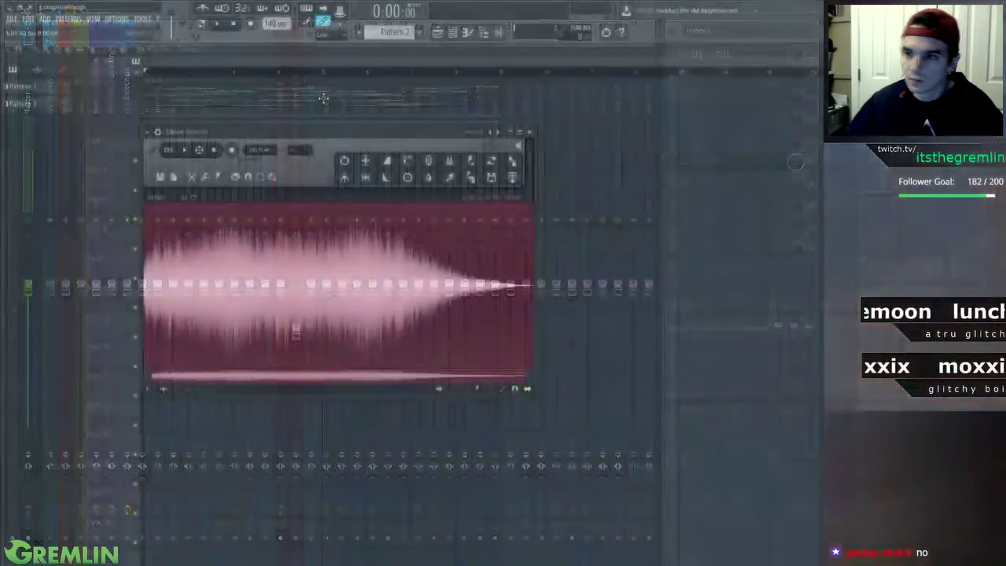
left_click(524, 130)
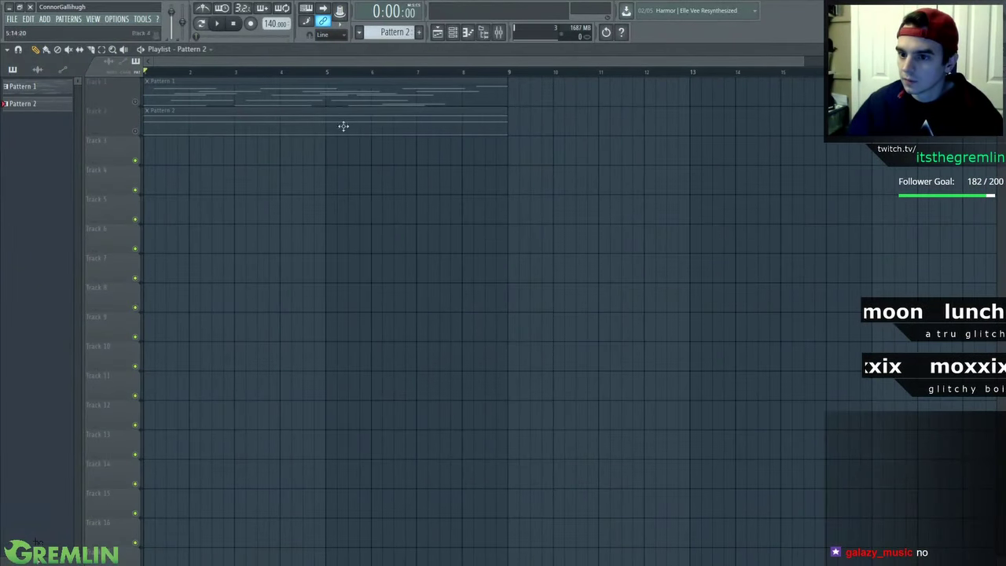
left_click(452, 32)
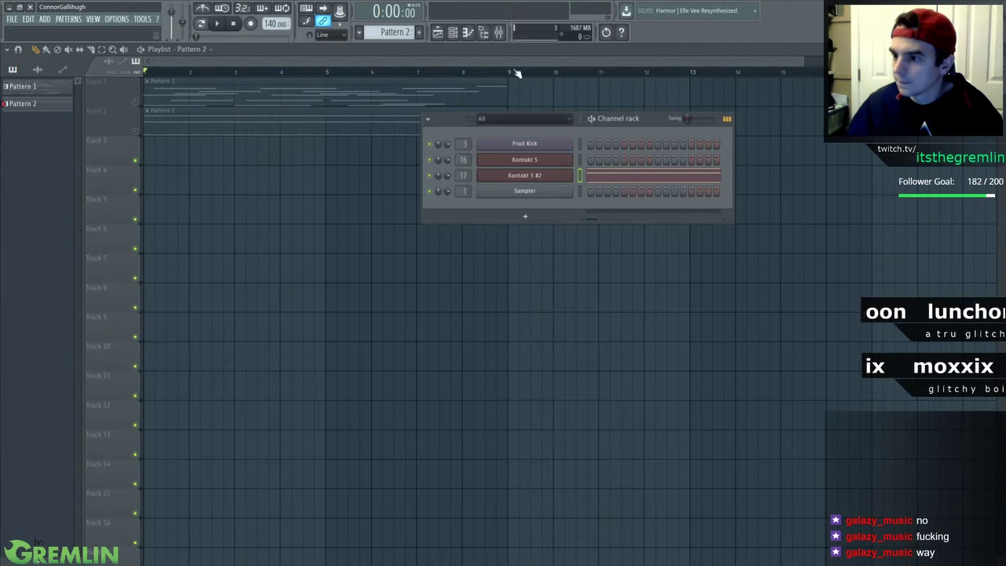
left_click_drag(640, 123, 634, 152)
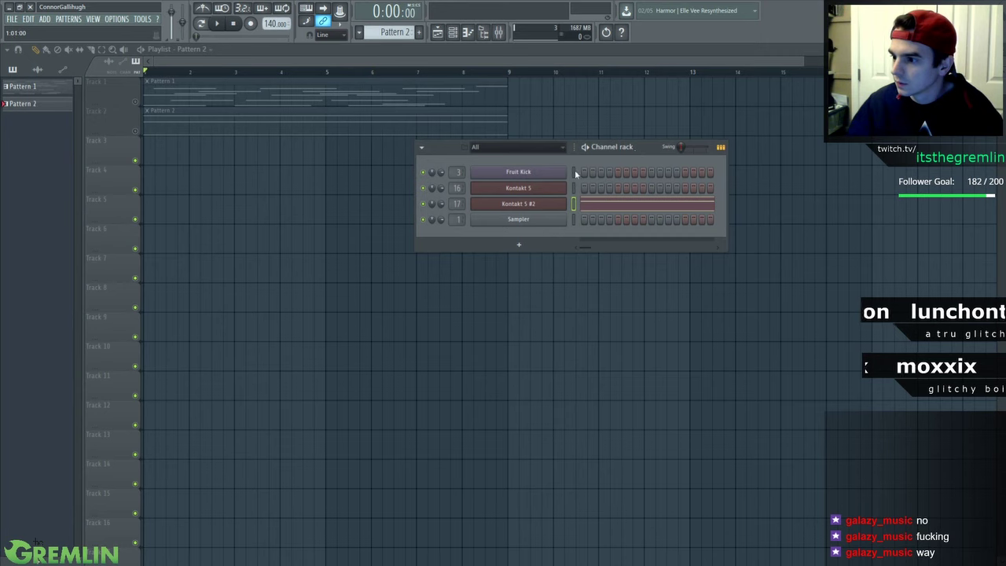
right_click(564, 219)
mouse_move(626, 295)
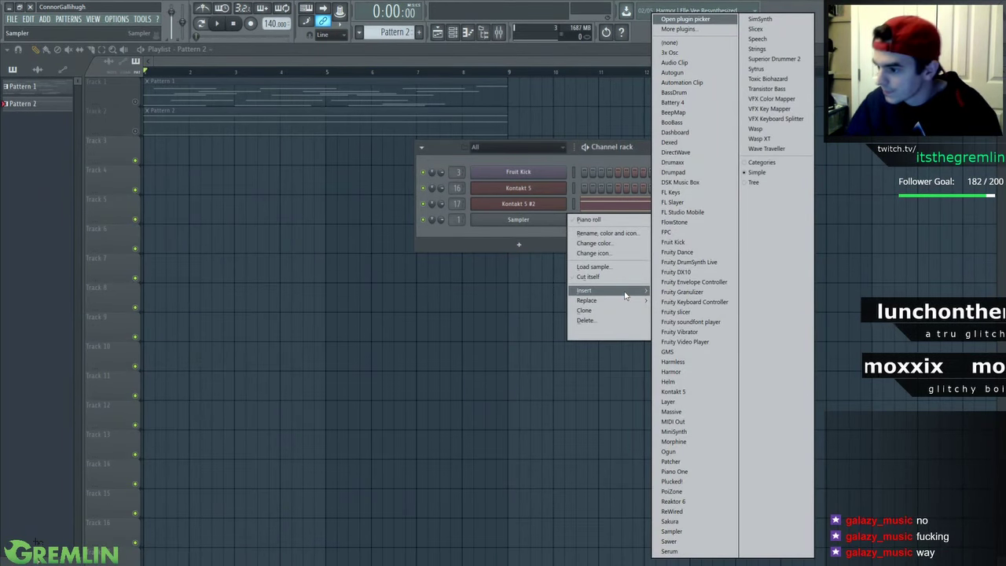
left_click(631, 150)
Solo playlist track 1 and play its Pattern 1 clip
right_click(136, 101)
left_click(197, 94)
key("space")
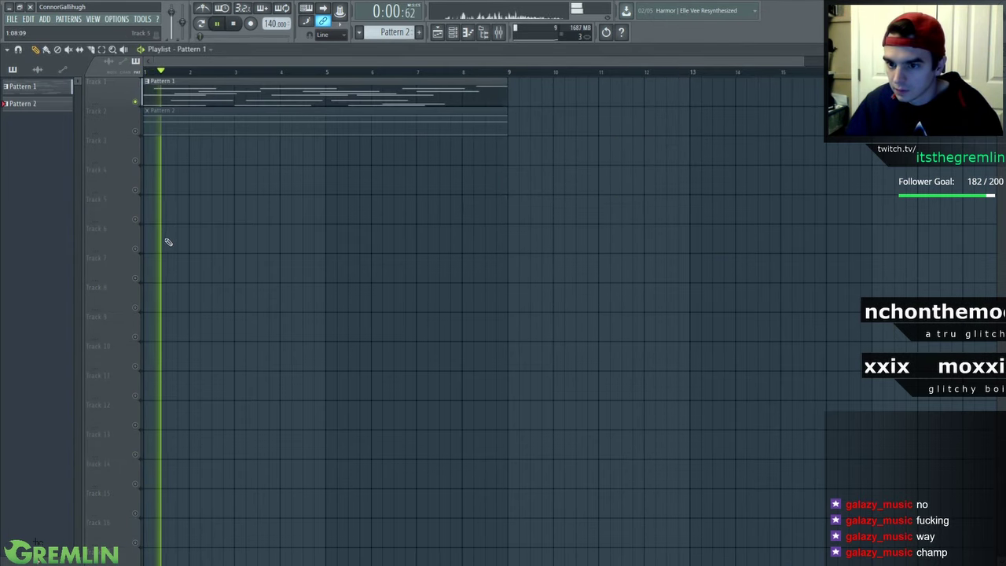
Place a copy of Pattern 1 at the start of playlist track 6 and open its Kontakt 5 notes in the piano roll
left_click(165, 240)
right_click(146, 234)
left_click(190, 297)
double_click(166, 235)
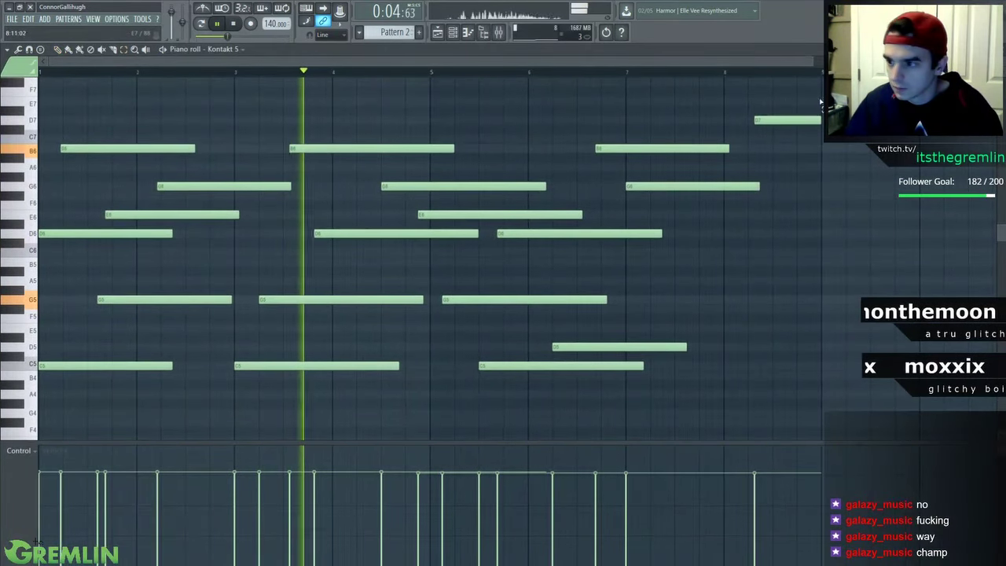
Delete all of the existing Kontakt 5 notes from the pattern
left_click_drag(820, 102, 218, 385)
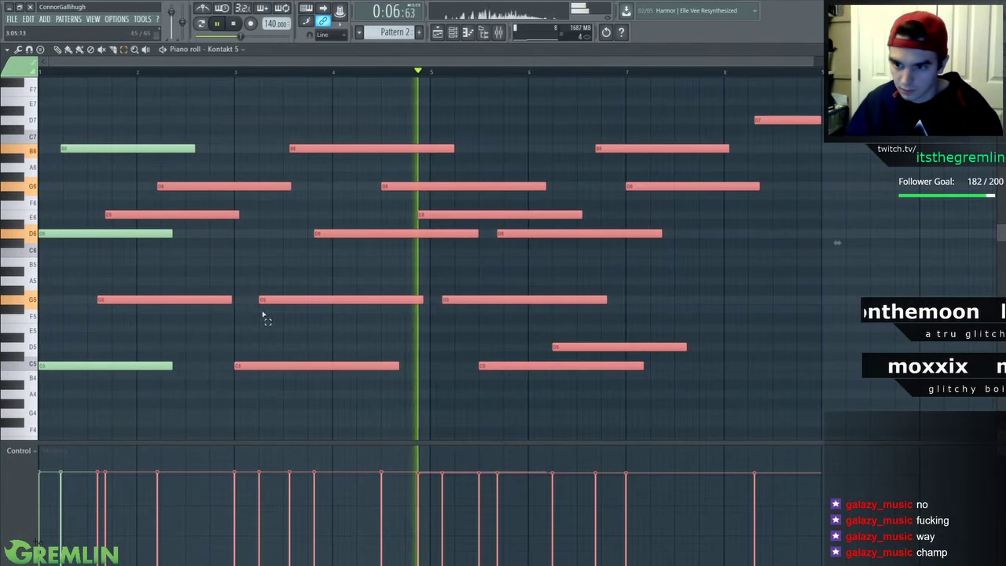
left_click(253, 253)
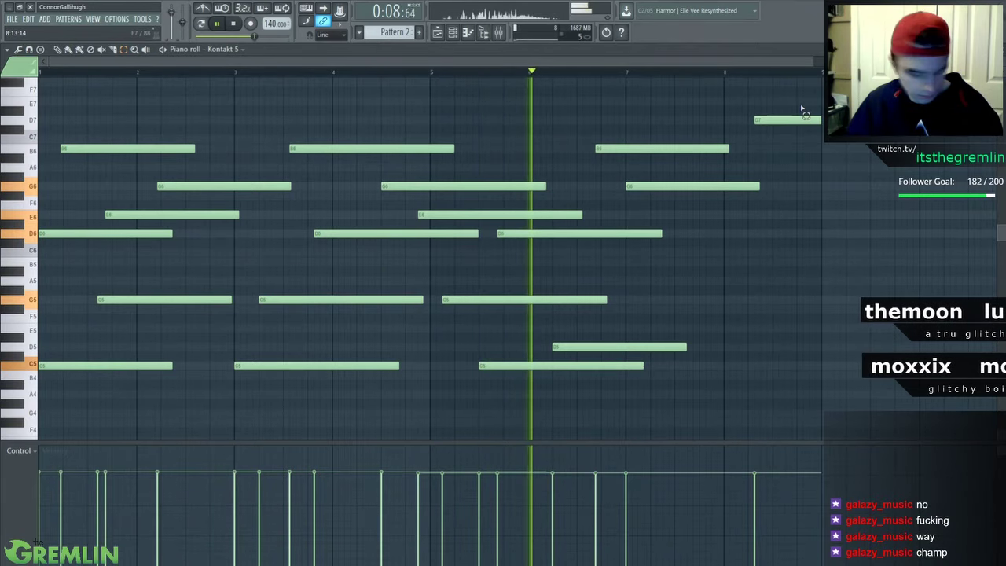
left_click_drag(802, 108, 209, 412)
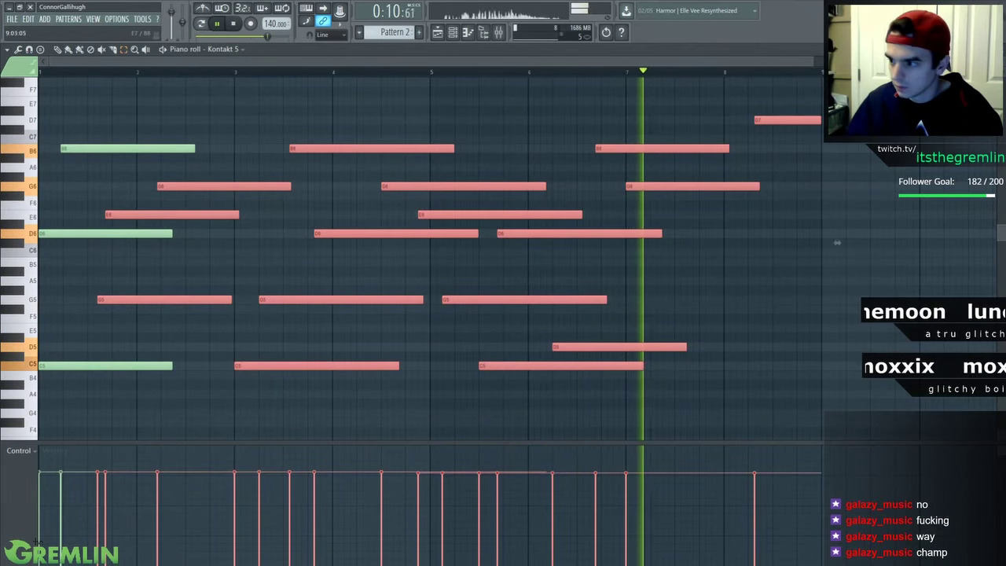
key("ctrl+a")
key("Delete")
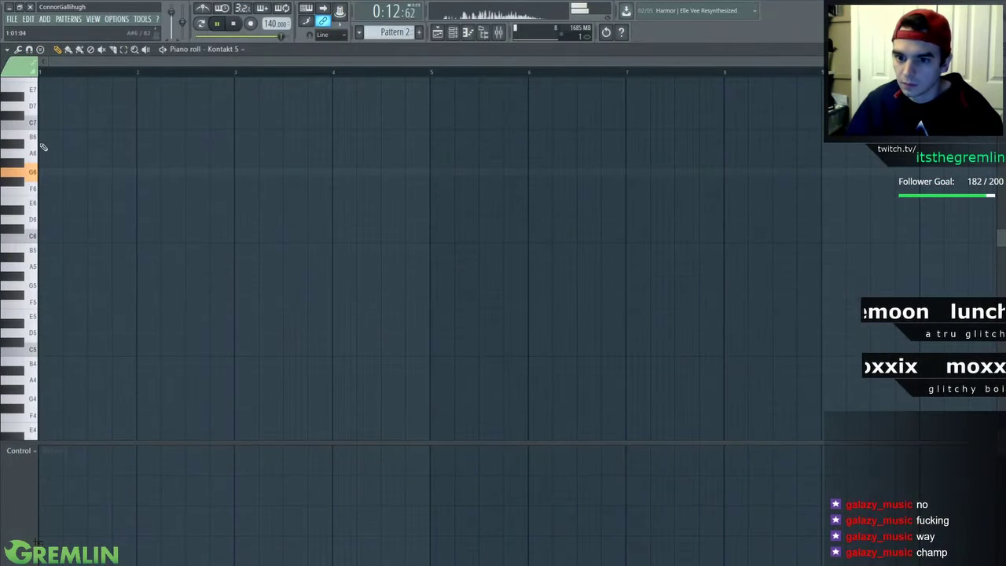
Add an A#6 note at the start of bar 1, held through the end of bar 8
left_click(52, 135)
key("space")
scroll(102, 169, "up", 3)
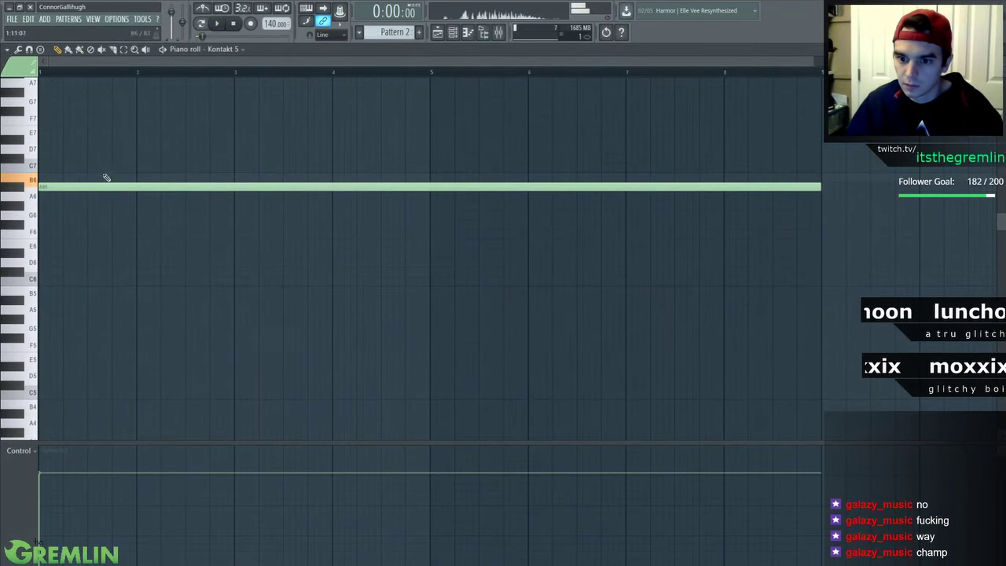
Add long, staggered C#7 and F7 notes above the A#6 in bar 1, with the C#7 entering before the F7
key("space")
left_click(95, 130)
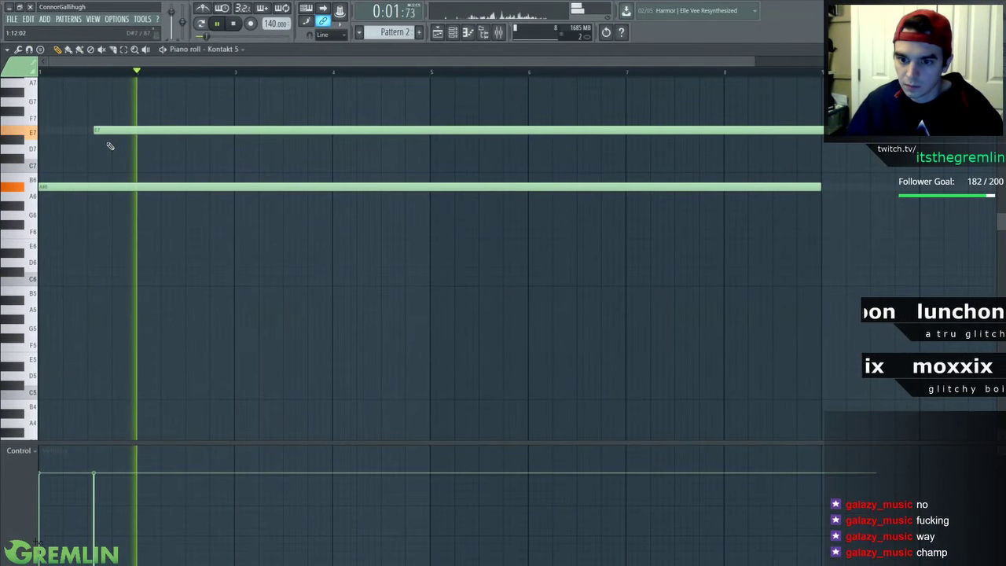
key("space")
left_click(110, 157)
left_click_drag(108, 130, 110, 121)
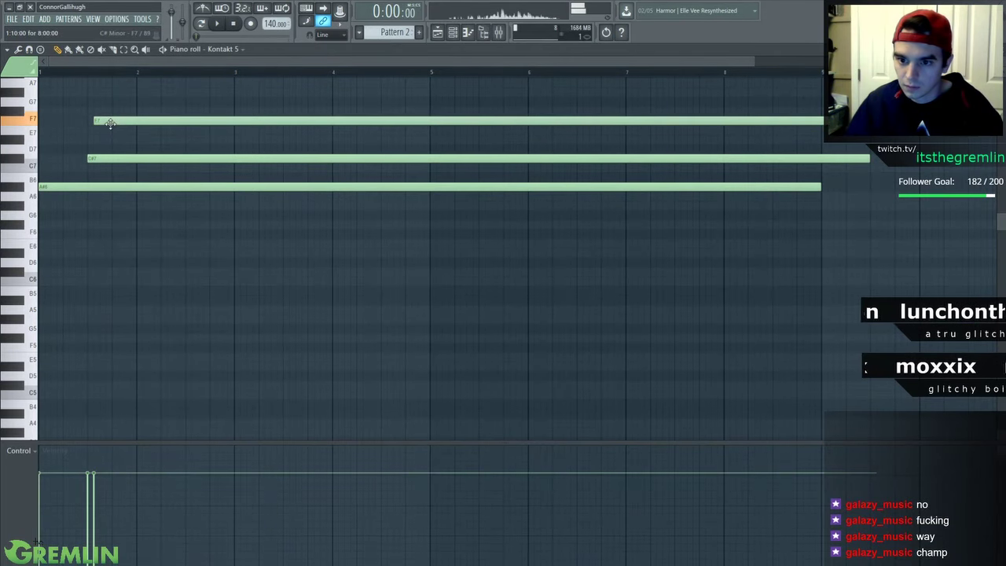
left_click_drag(107, 159, 87, 158)
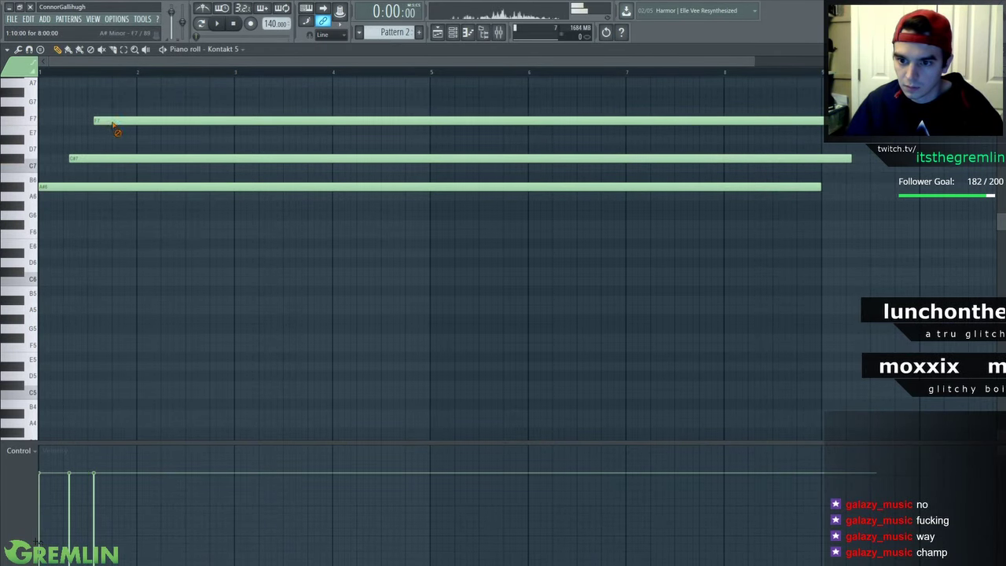
Replace the F7 with a long F6 starting late in bar 1, add a long A#4 just after the start, and play the chord
right_click(116, 122)
left_click(101, 122)
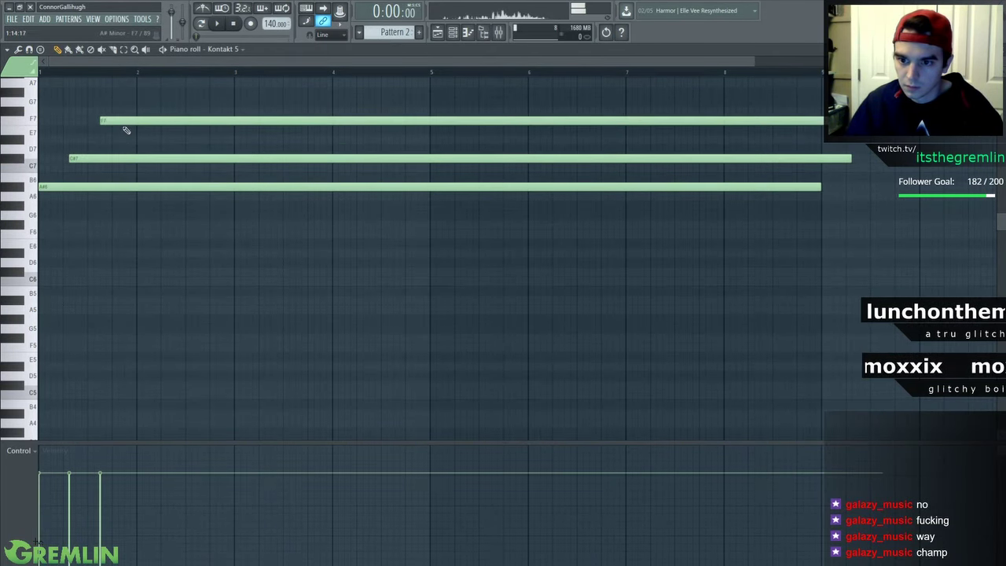
right_click(123, 122)
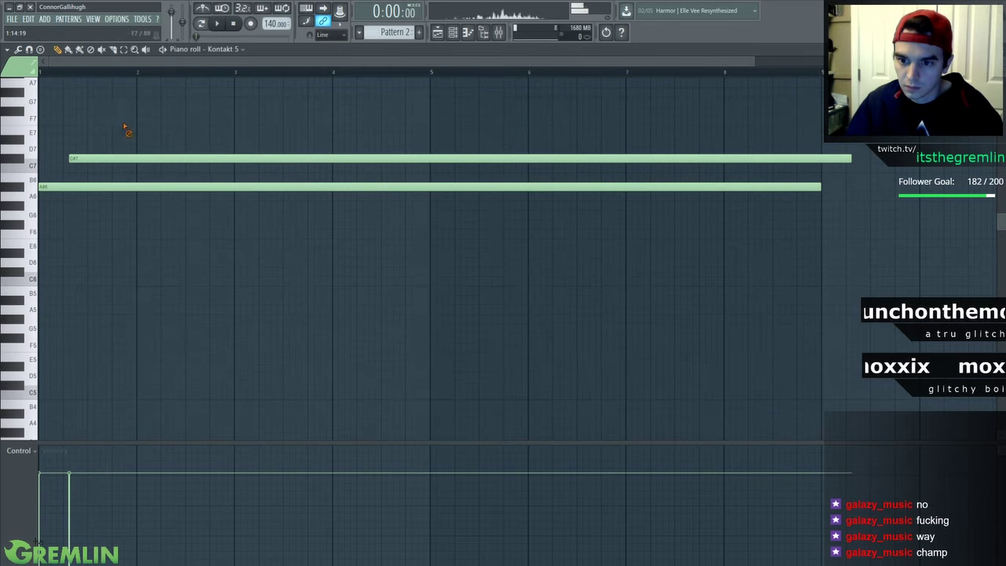
left_click(108, 235)
key("space")
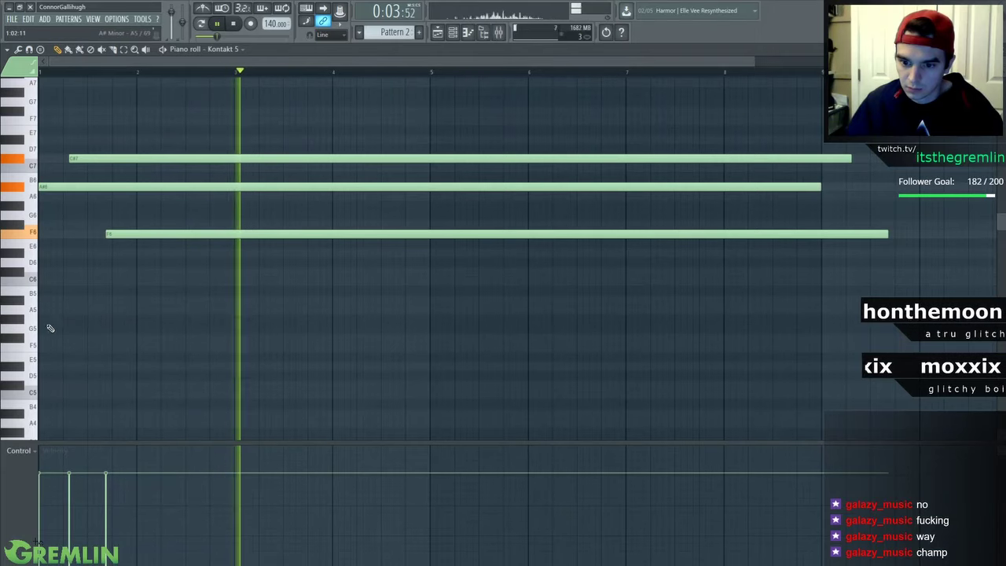
left_click(49, 414)
key("space")
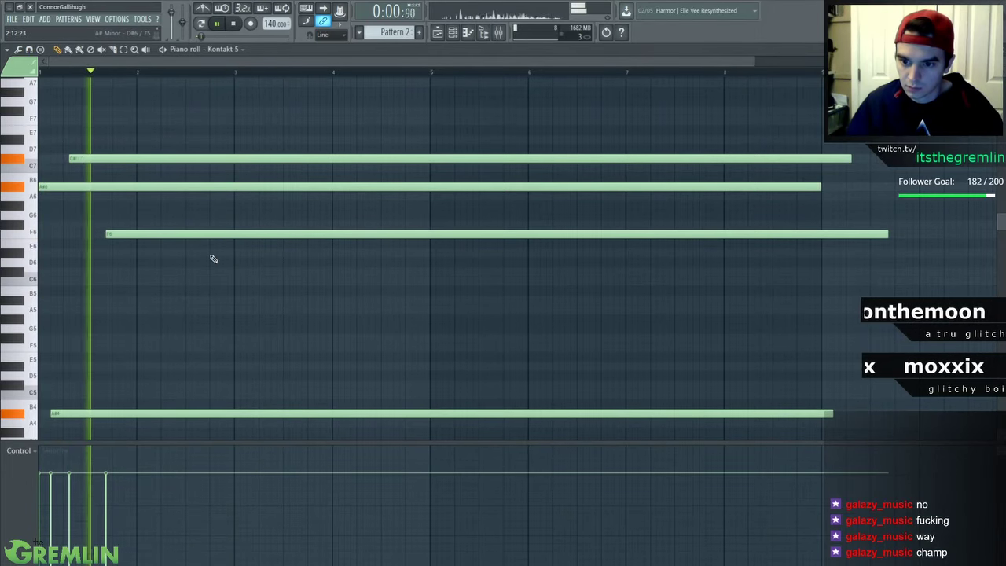
Slice all four held notes midway through bar 5 and discard the shorter piece of each
key("c")
left_click_drag(480, 132, 481, 425)
key("Delete")
key("p")
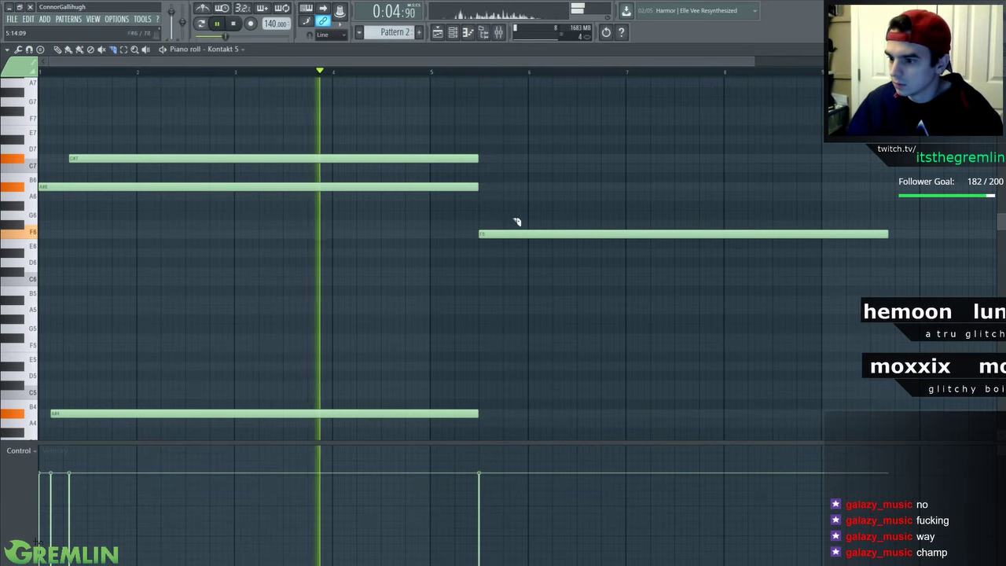
Move the F6 note back so it starts late in bar 1, just after the C#7, and play the chord
left_click_drag(489, 233, 103, 234)
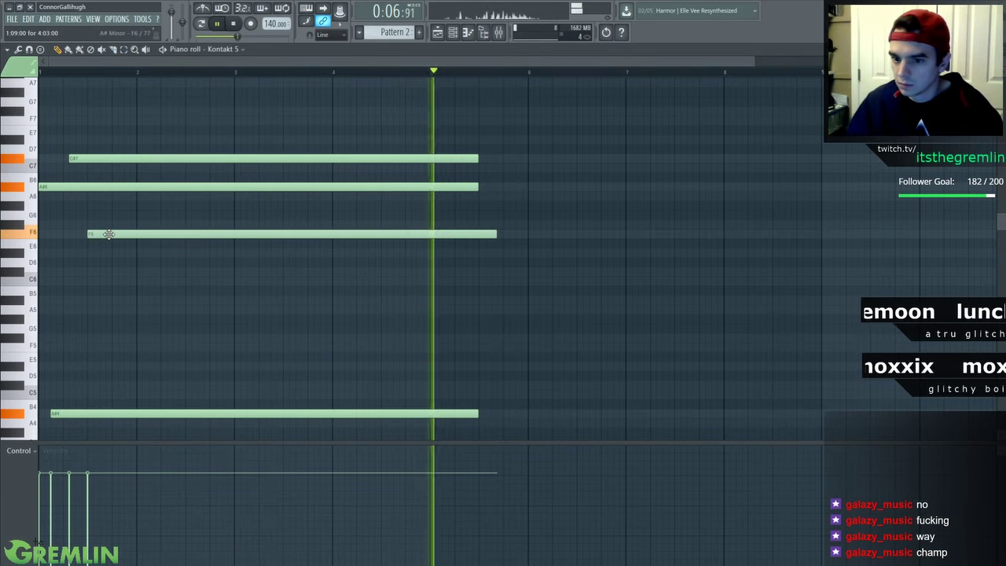
key("space")
key("space")
Shorten all four chord notes together to end around the middle of bar 2, and duplicate the chord directly after itself
left_click_drag(490, 117, 322, 440)
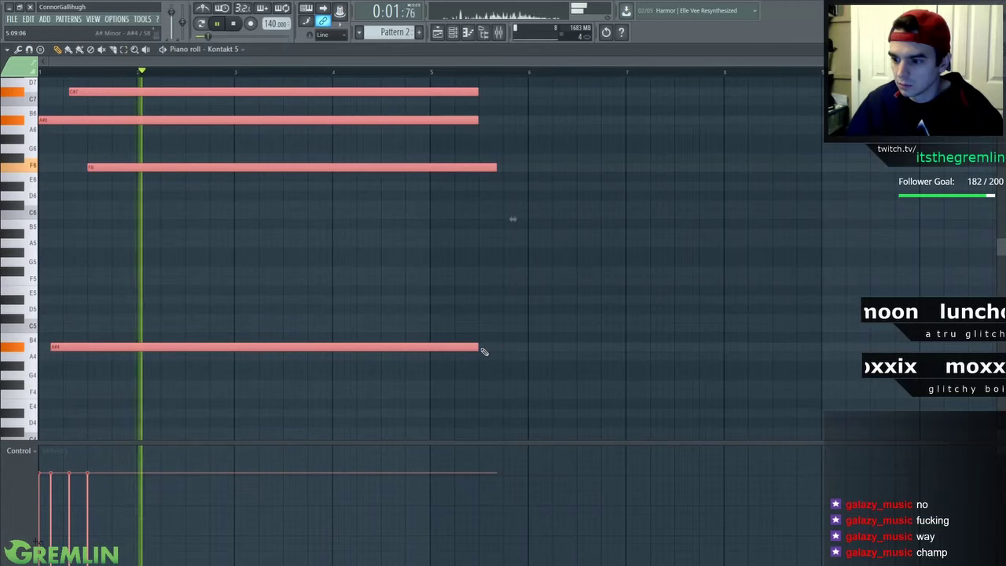
left_click_drag(479, 350, 184, 348)
scroll(224, 173, "up", 3)
key("ctrl+b")
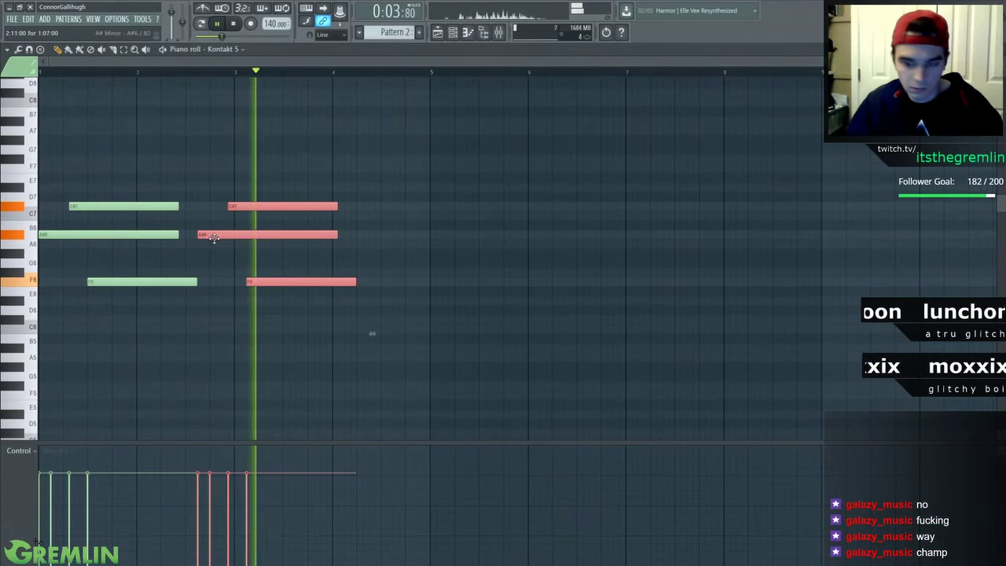
scroll(388, 158, "down", 1)
left_click(388, 159)
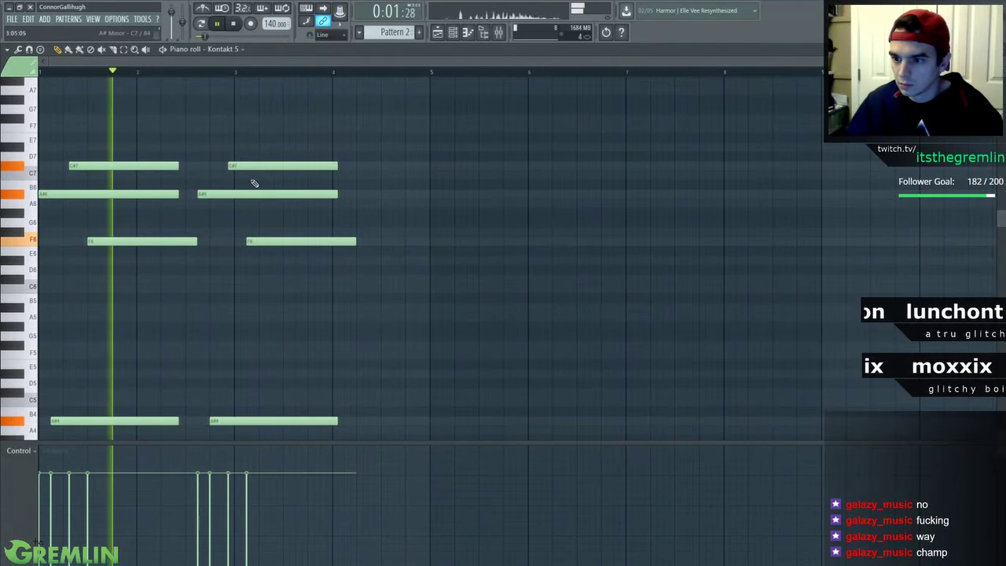
In the second chord, lower the C#7 to C7 and the F6 to C#6, and add a C#5 note filling the rest of bar 4
mouse_move(236, 165)
left_mouse_down()
mouse_move(231, 146)
mouse_move(242, 176)
left_mouse_up()
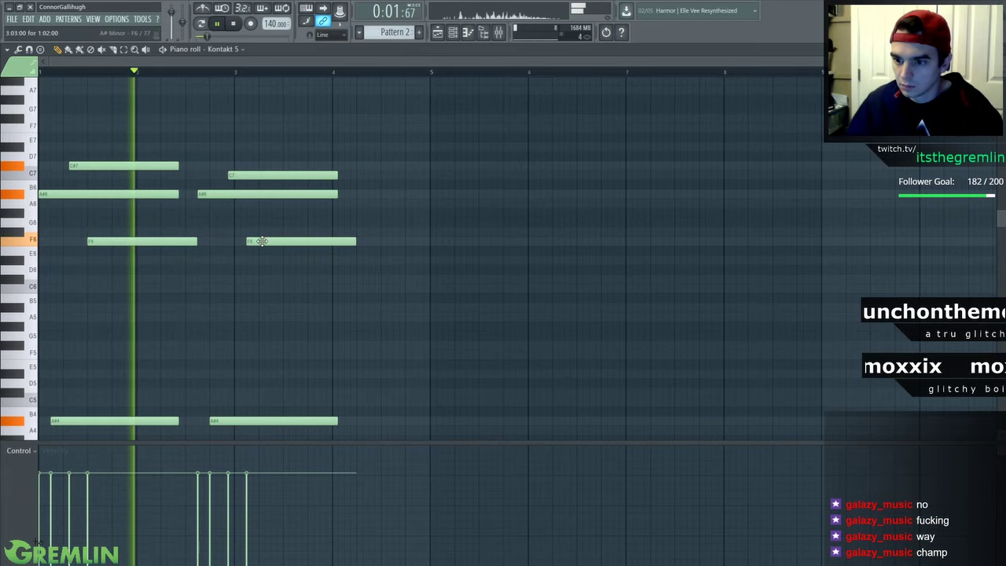
left_click_drag(262, 241, 262, 280)
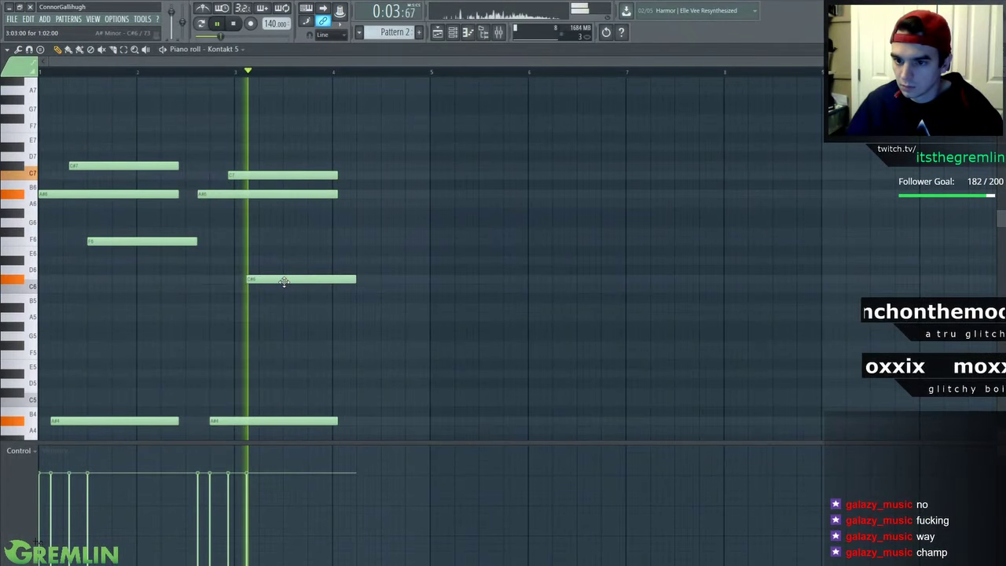
left_click(381, 393)
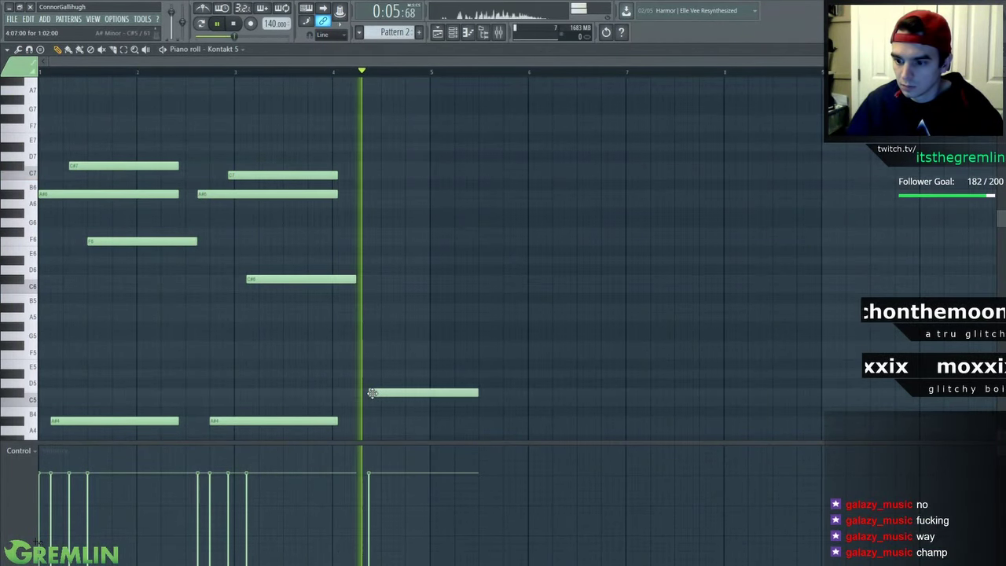
right_click(443, 392)
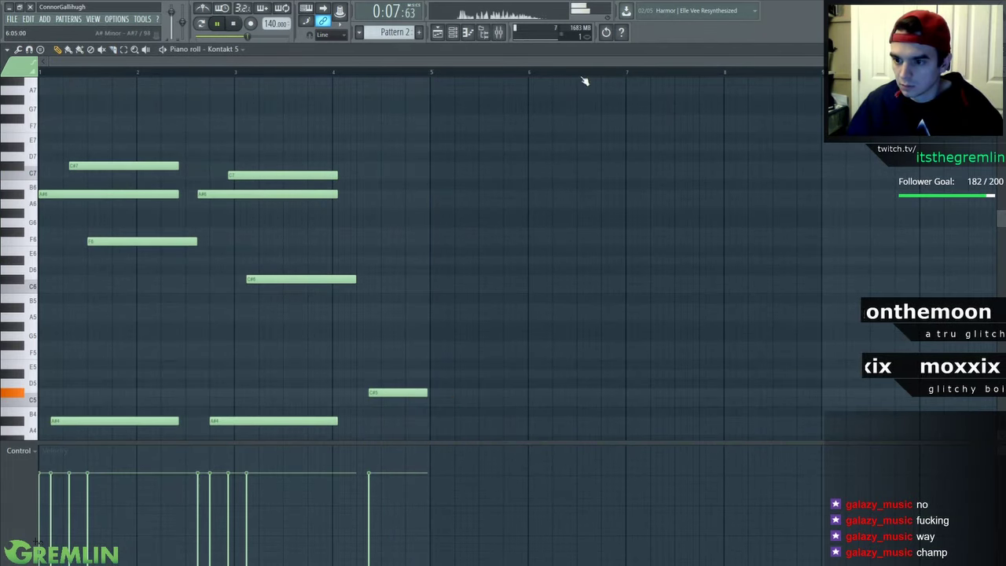
Insert another Kontakt 5 instrument channel above the Sampler in the channel rack
key("F5")
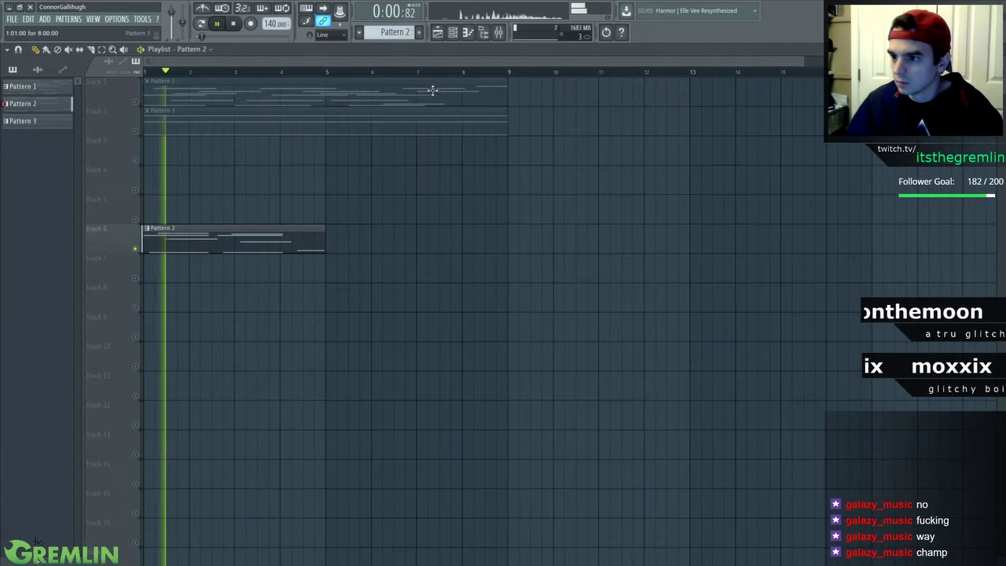
left_click(454, 33)
right_click(541, 219)
mouse_move(604, 292)
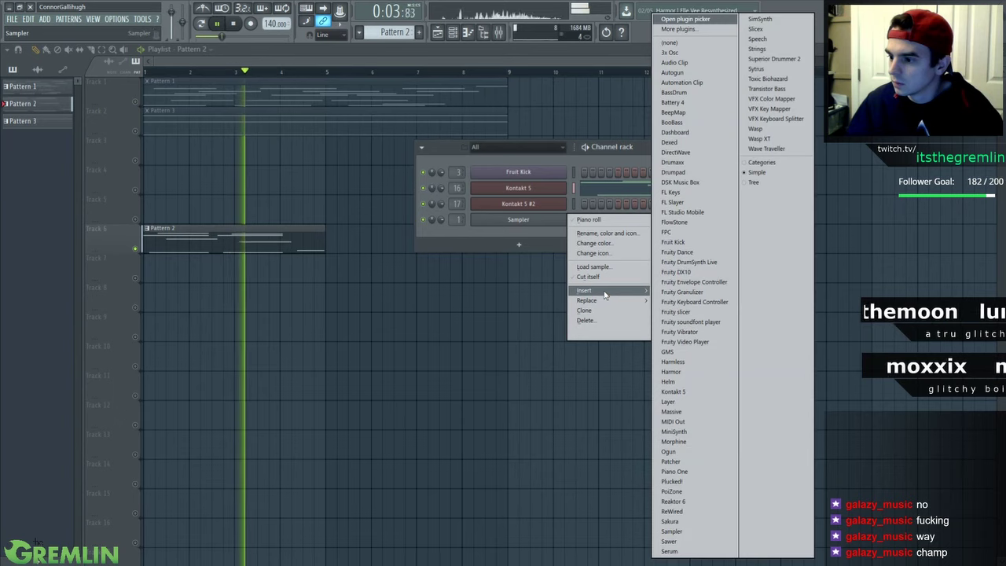
left_click(673, 391)
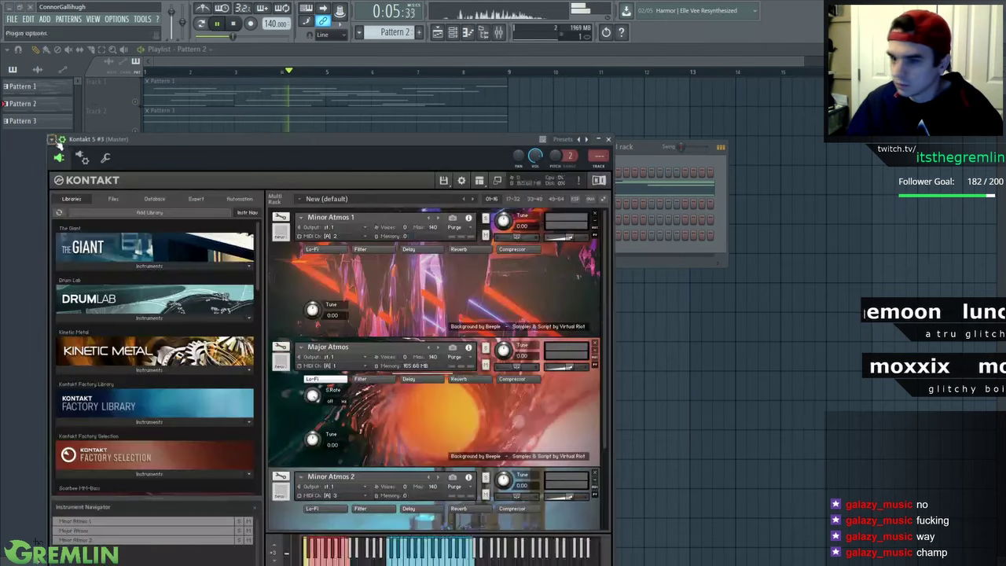
Remove the Minor Atmos 1, Major Atmos and Minor Atmos 2 instruments from the new Kontakt rack
left_click(596, 216)
left_click(597, 215)
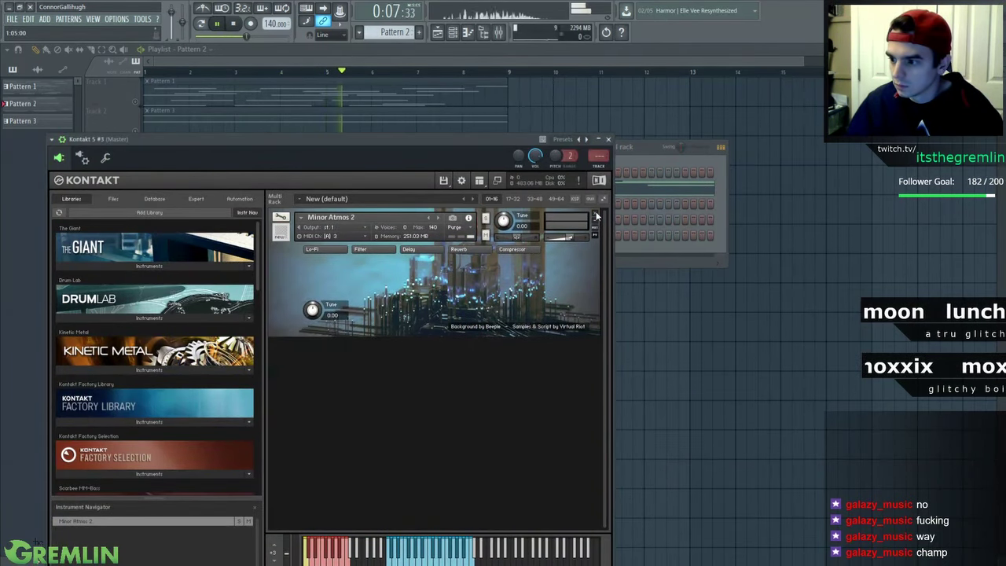
left_click(597, 217)
Browse the Vintage Organs library, audition transistor organs such as House Of The Rising Sun, and load DX Organ from the House & Disco folder
scroll(177, 394, "down", 2)
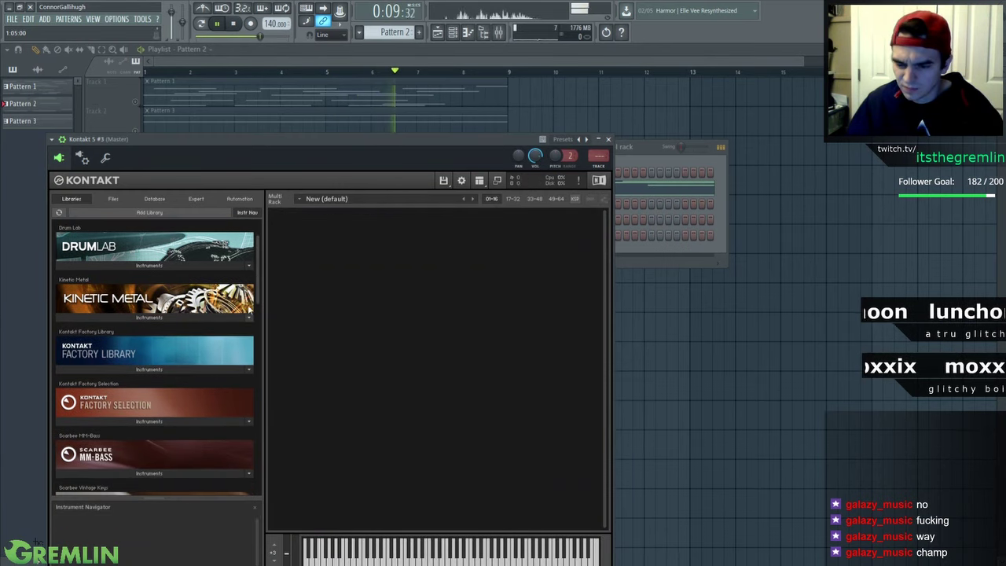
scroll(254, 345, "down", 8)
scroll(182, 386, "down", 2)
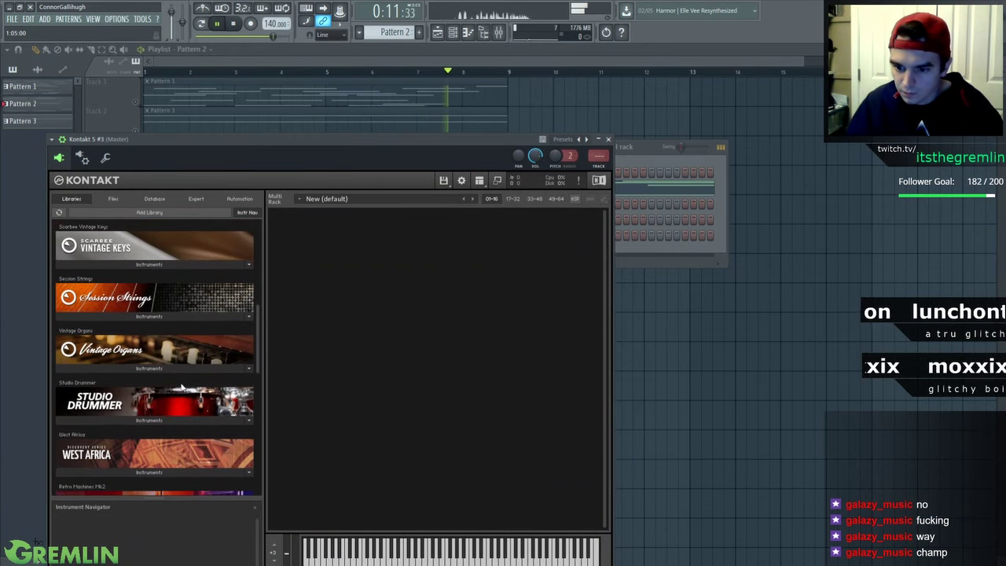
left_click(179, 368)
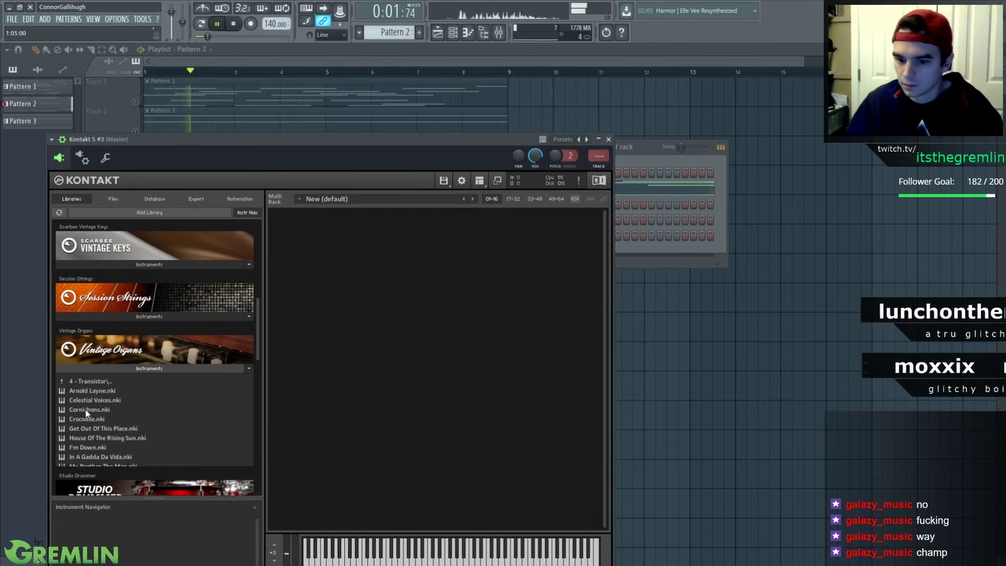
double_click(139, 409)
left_click_drag(348, 307, 350, 308)
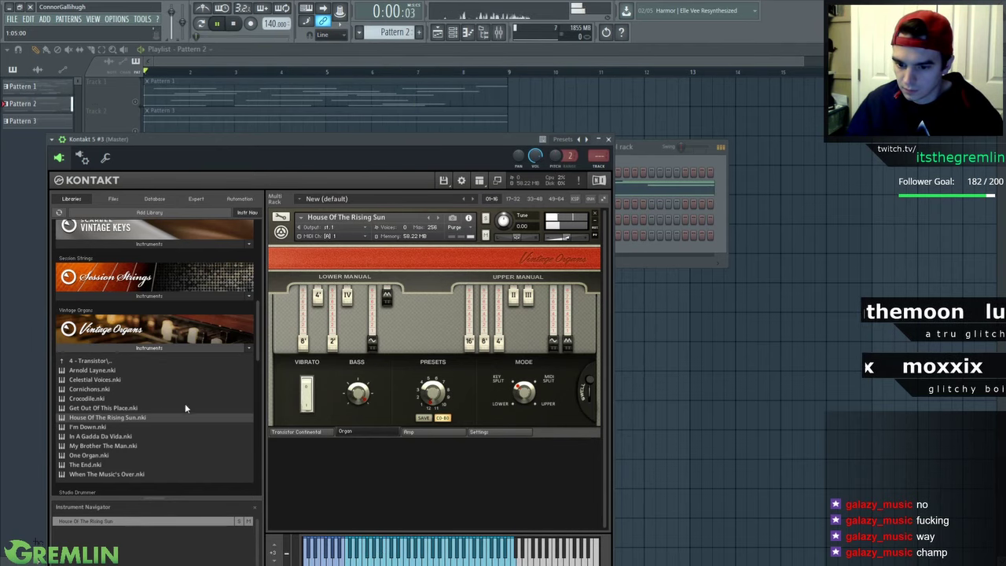
left_click(93, 361)
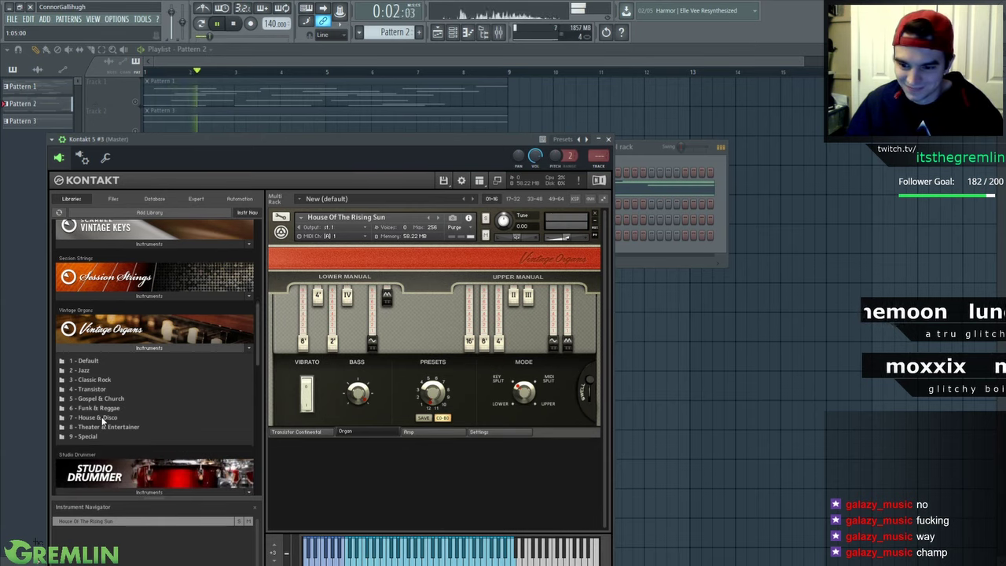
left_click(98, 417)
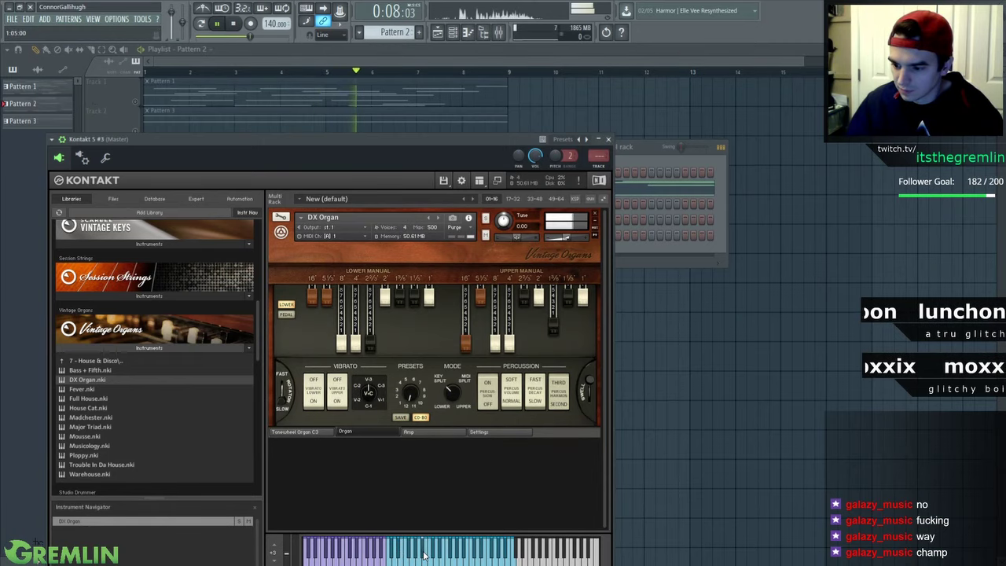
Route the Kontakt 5 #3 channel to mixer track 18 and create Pattern 4 for its notes
left_click(653, 160)
right_click(555, 220)
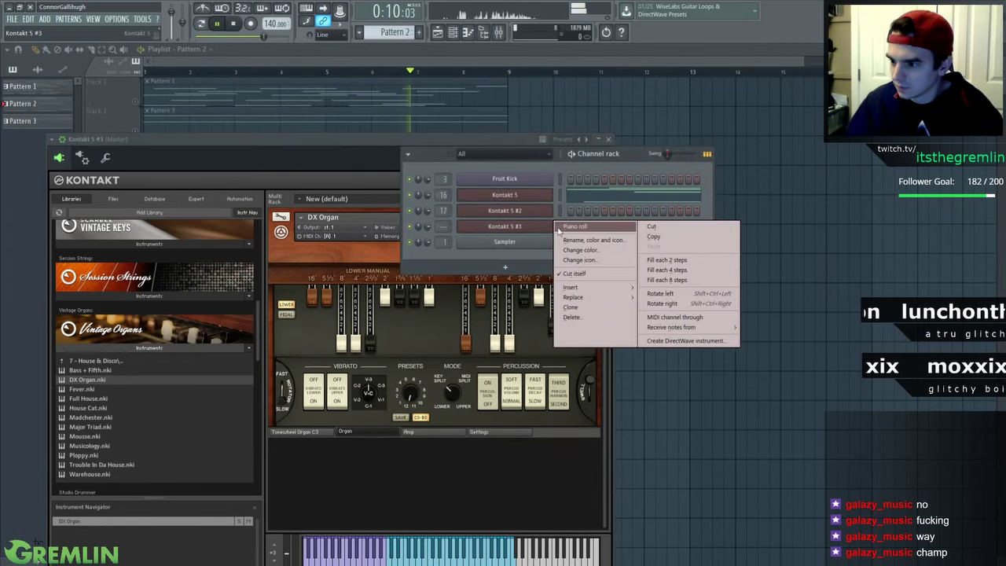
left_click(565, 226)
key("F9")
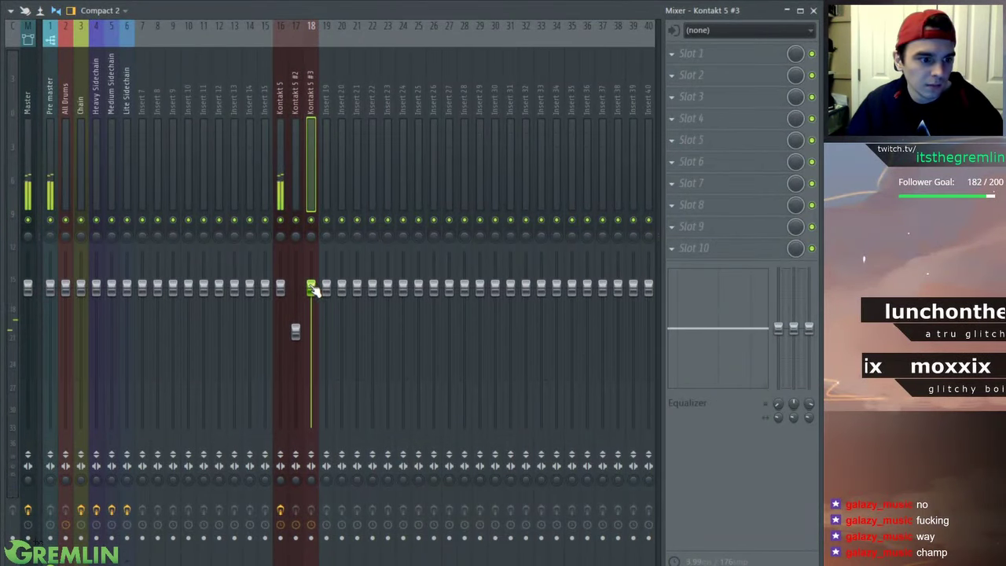
key("F9")
key("F4")
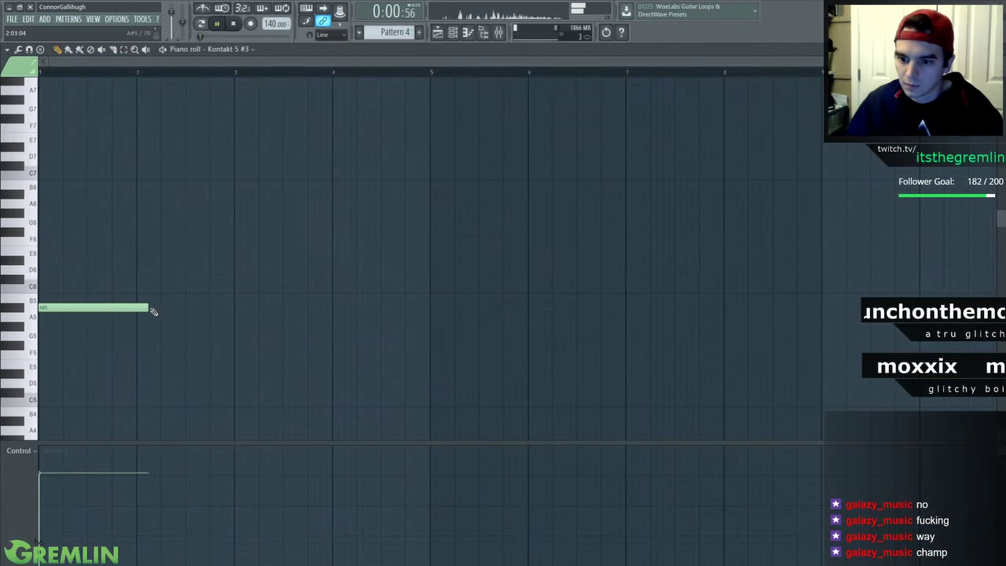
Place Pattern 4 directly below Pattern 2 in the playlist, and set its single note to A#3 held for four bars
left_click(452, 29)
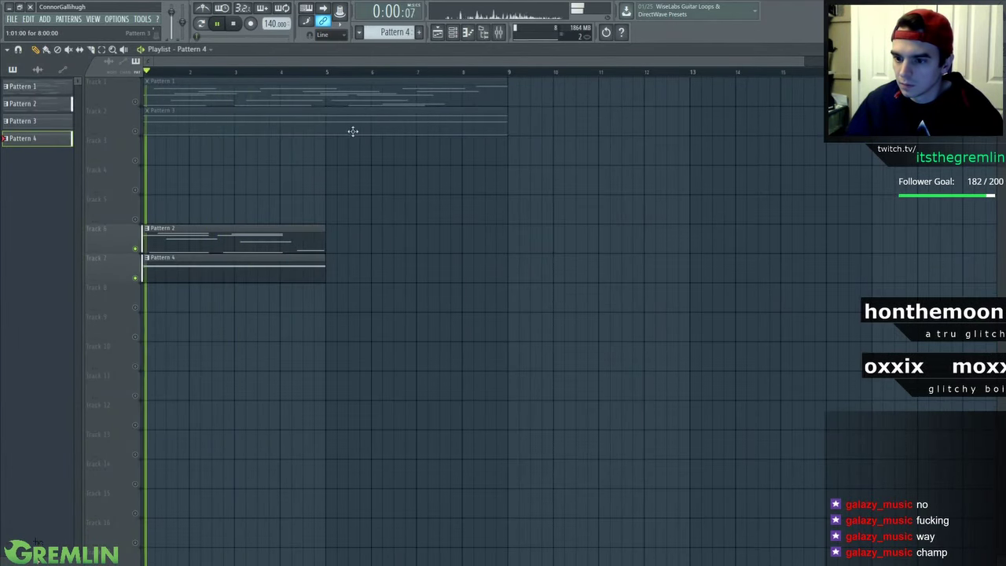
double_click(183, 278)
left_click_drag(145, 306, 72, 310)
scroll(104, 328, "down", 1)
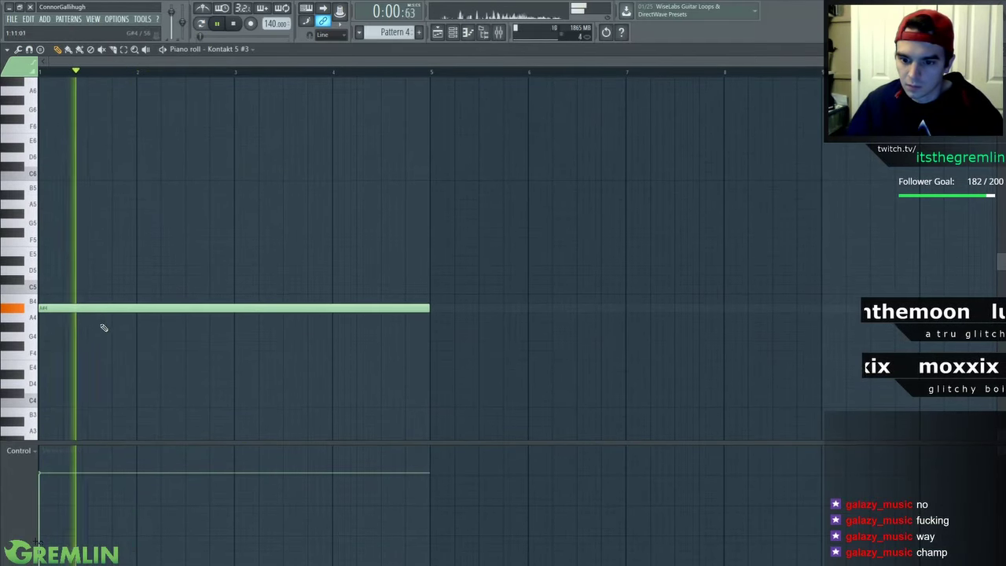
left_click_drag(92, 316, 80, 424)
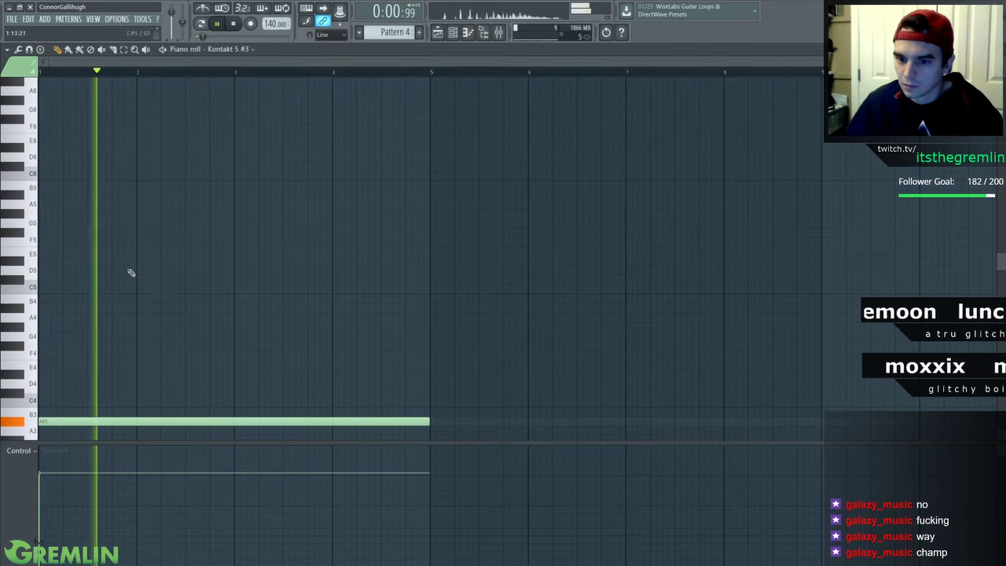
Add a four-bar F5 note from the start of bar 1, and lower the Kontakt 5 #3 mixer fader
left_click(82, 233)
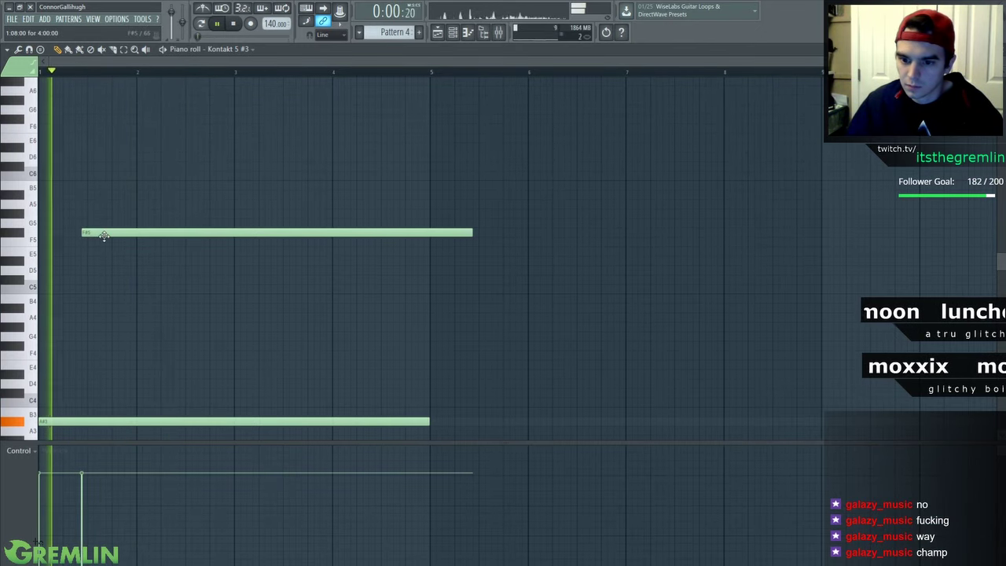
left_click_drag(126, 233, 102, 240)
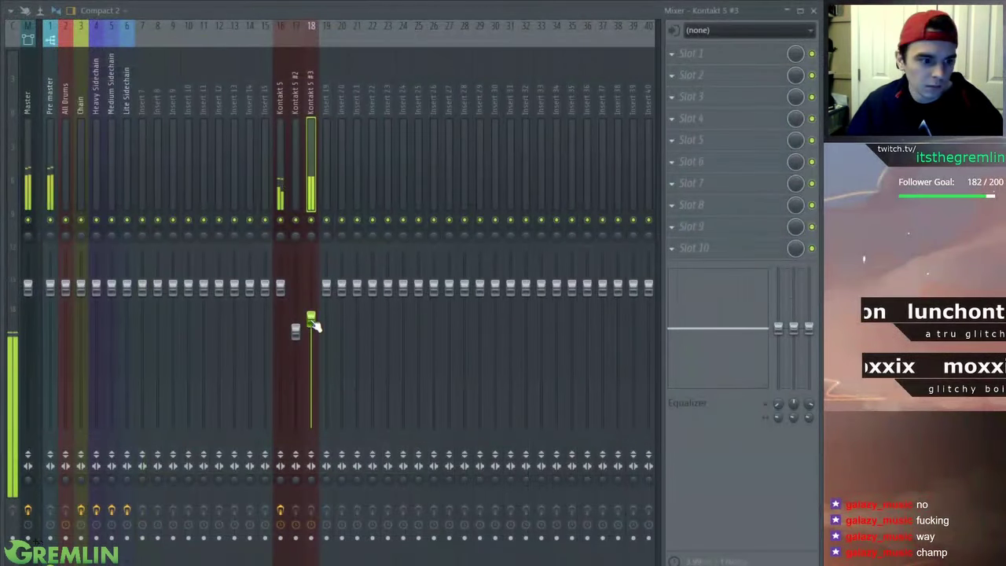
key("F9")
Try a four-bar F6 note an octave above the F5, and delete it after listening
left_click(59, 183)
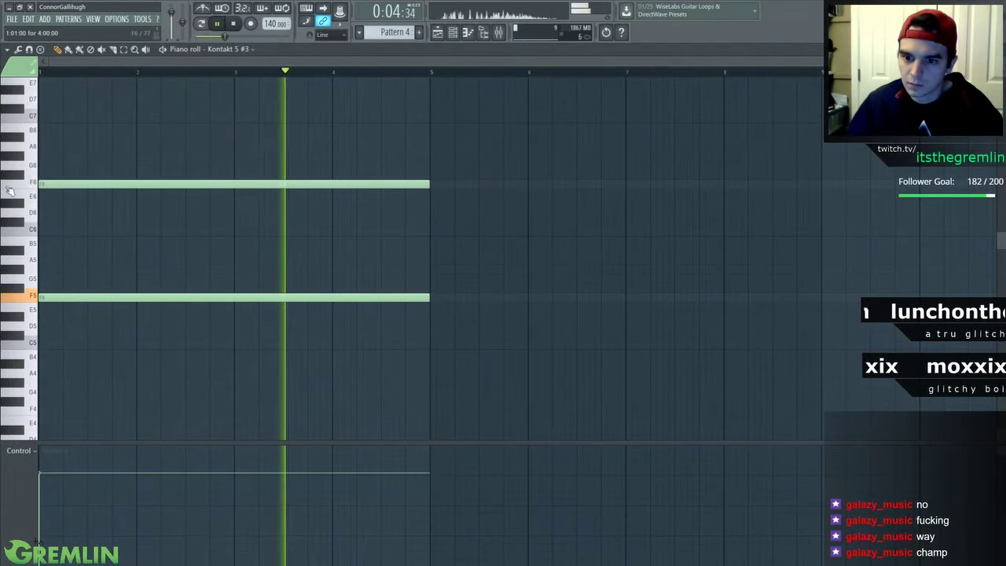
key("F9")
key("F9")
right_click(61, 185)
key("space")
key("space")
Try a four-bar A#5 note above the F5, raise it an octave to A#6, and delete it
left_click(44, 250)
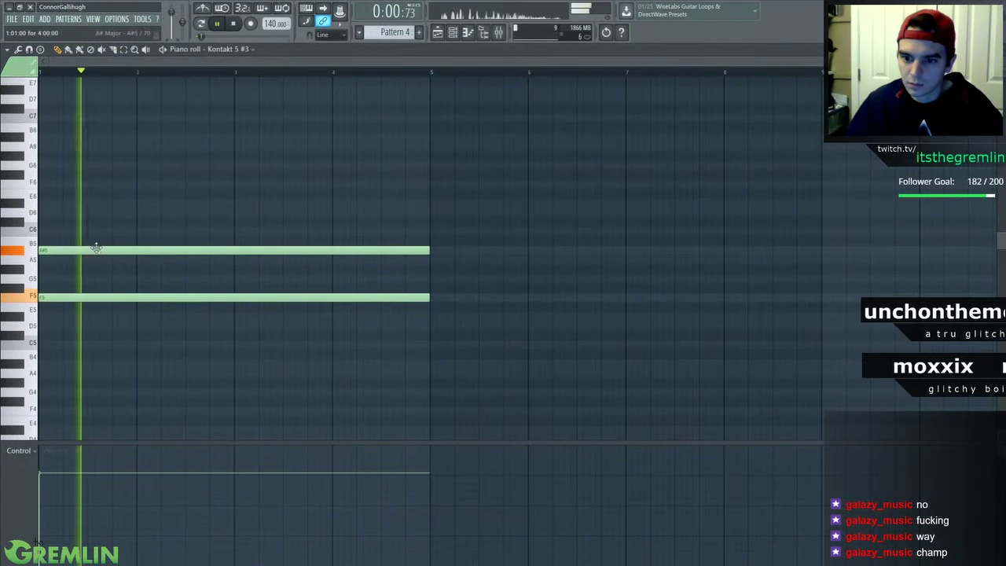
left_click_drag(97, 250, 86, 136)
key("space")
key("F9")
key("F9")
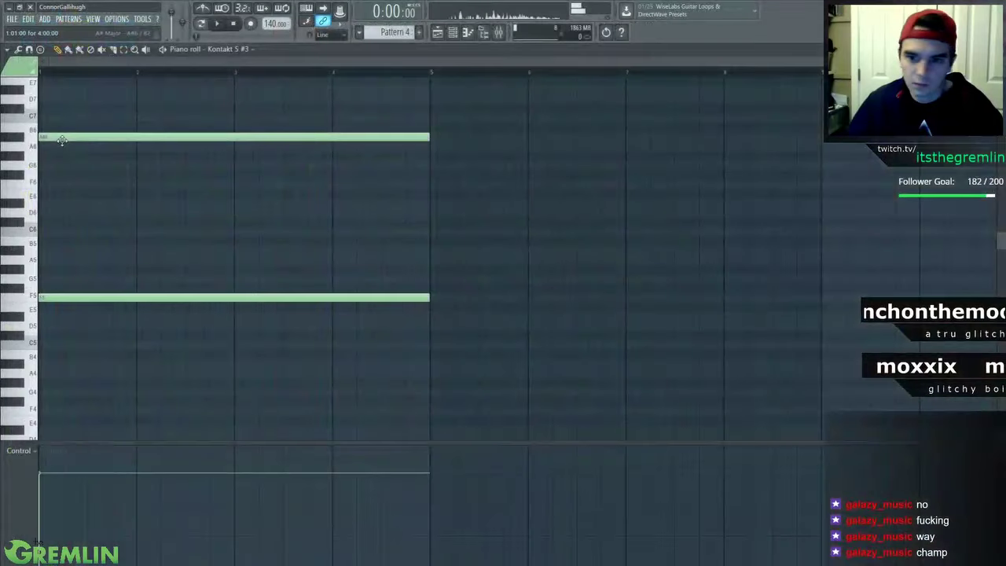
left_click_drag(63, 139, 68, 136)
right_click(68, 137)
key("space")
Insert Fruity parametric EQ 2 in slot 3 of Kontakt 5 #3, set band 1 to a steeper high pass, and raise its frequency
key("F9")
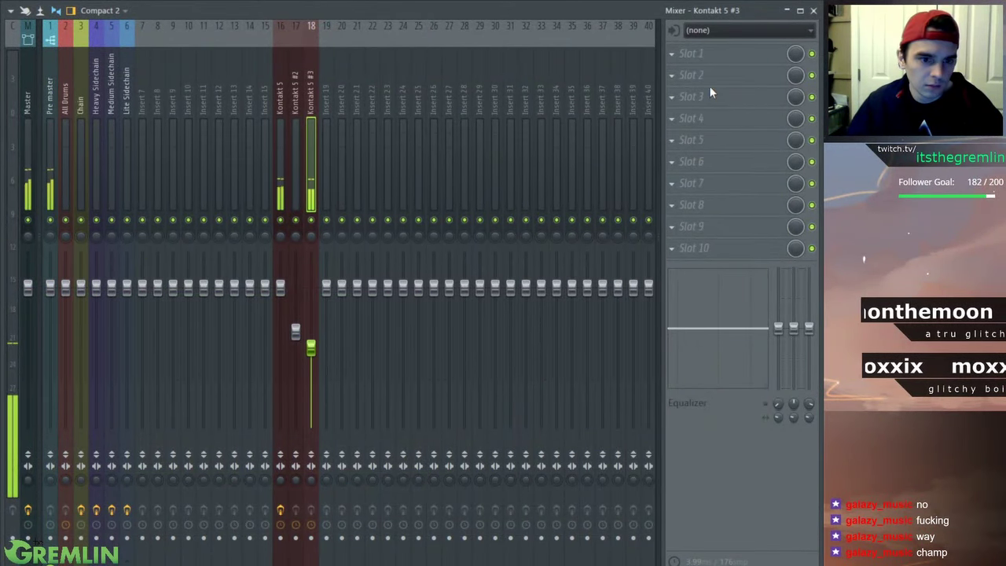
key("F9")
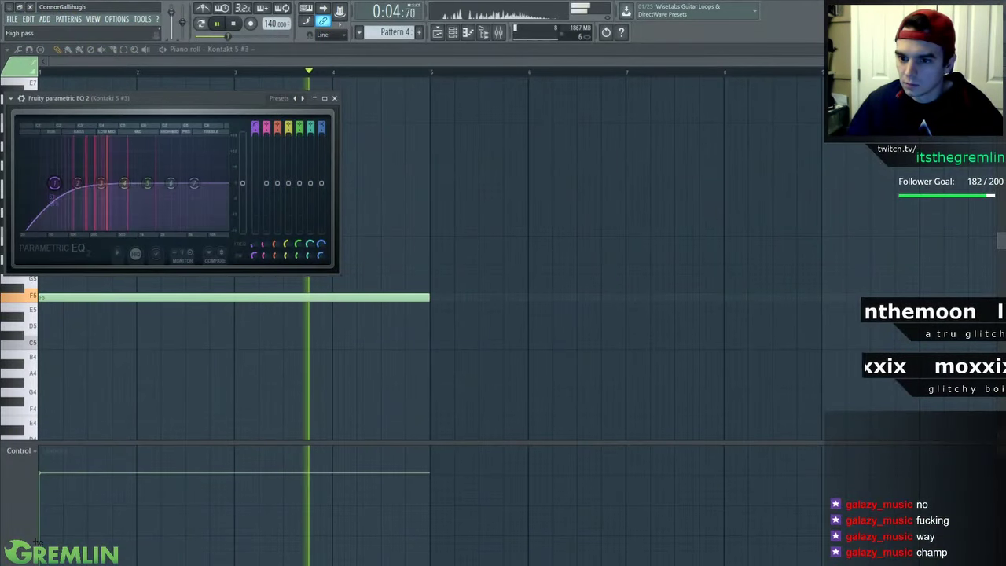
left_click_drag(254, 127, 255, 126)
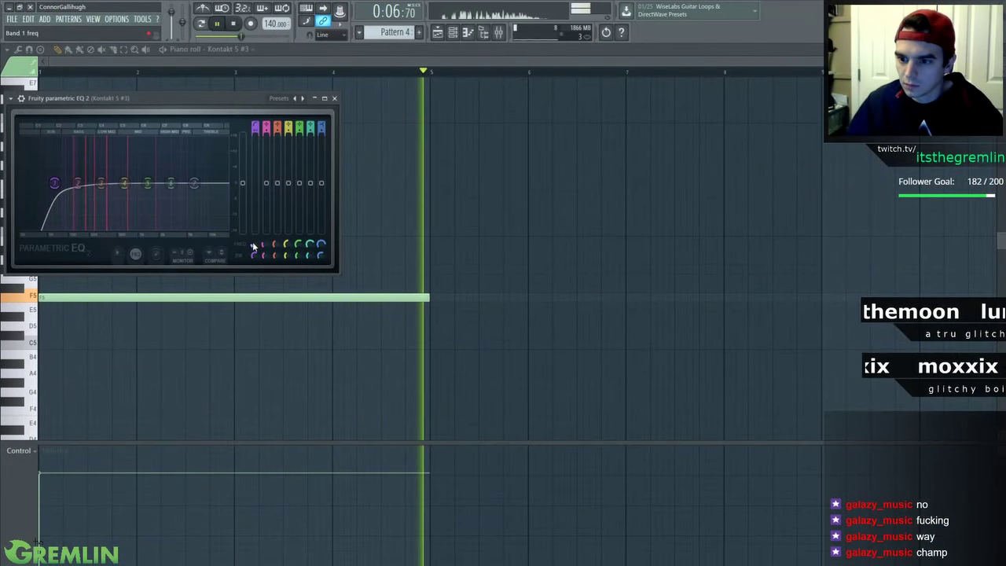
left_click_drag(252, 245, 252, 232)
Load Effector on the soloed Kontakt 5 #3 track, and adjust its Lo-Fi effect on the XY pad during playback
key("F9")
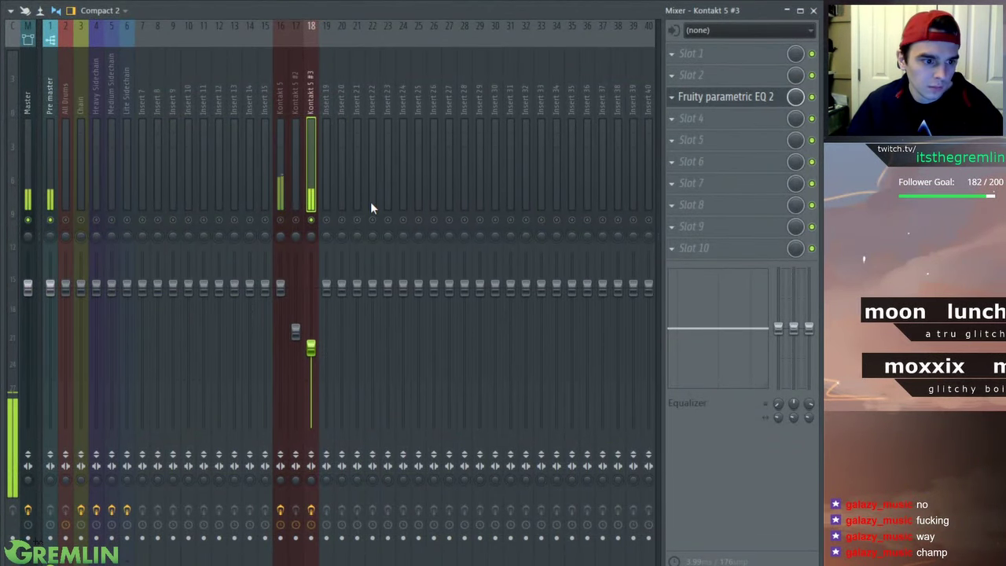
key("F9")
left_click(95, 314)
left_click(52, 245)
left_click_drag(169, 202, 125, 241)
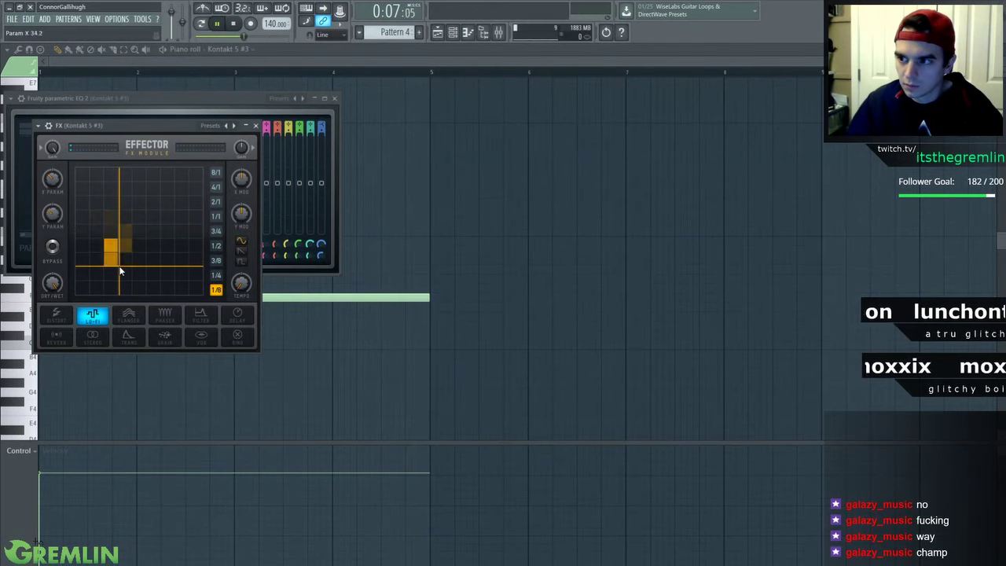
key("space")
left_click_drag(115, 174, 119, 162)
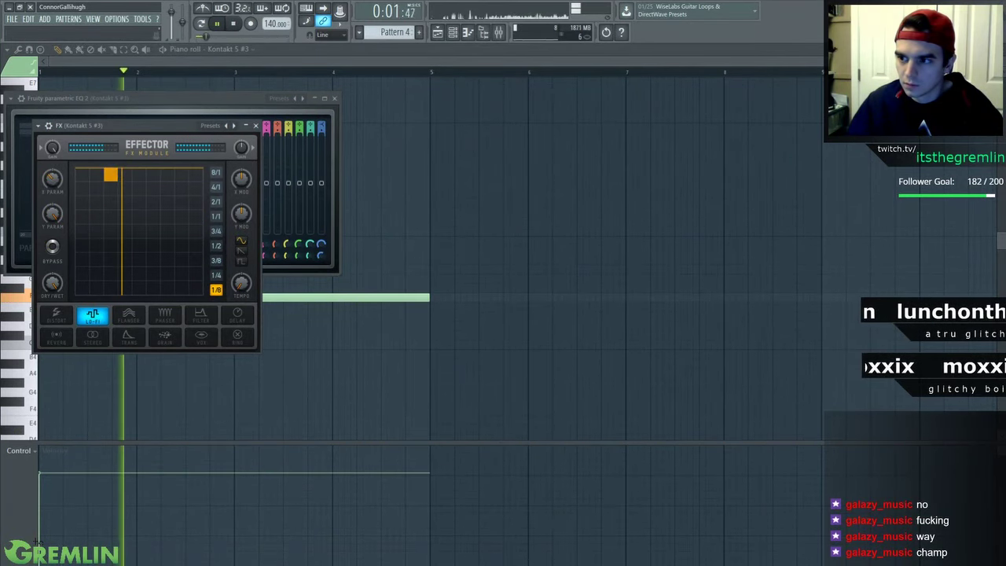
Set the playlist loop to the first four bars and audition Patterns 2 and 4 together while checking mixer levels
key("F9")
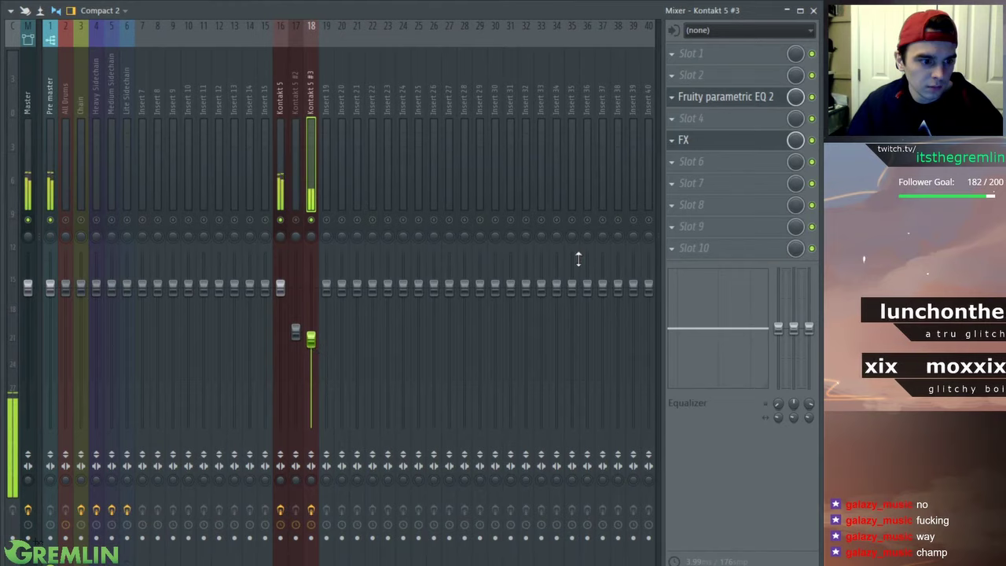
key("F9")
key("F5")
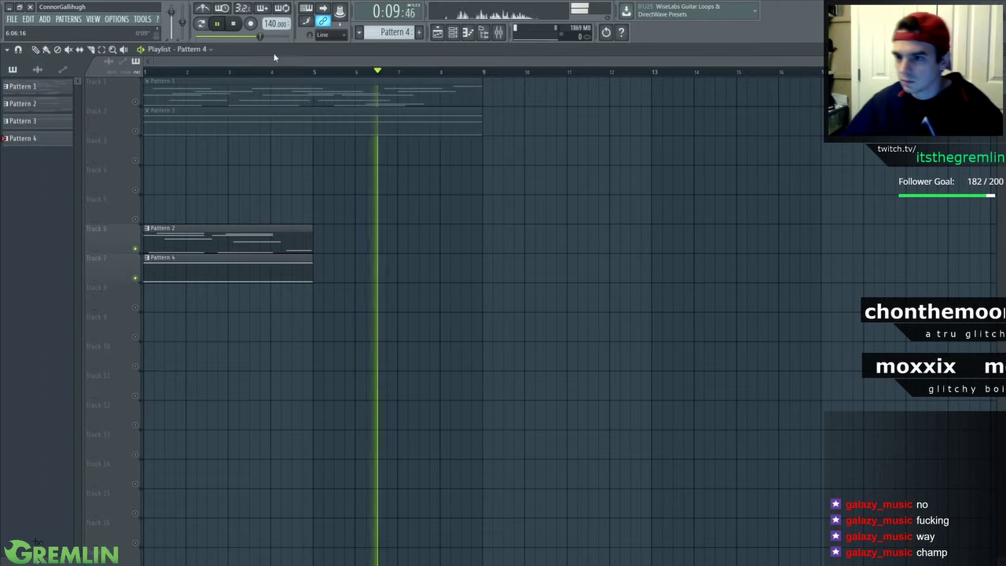
left_click_drag(315, 73, 144, 73)
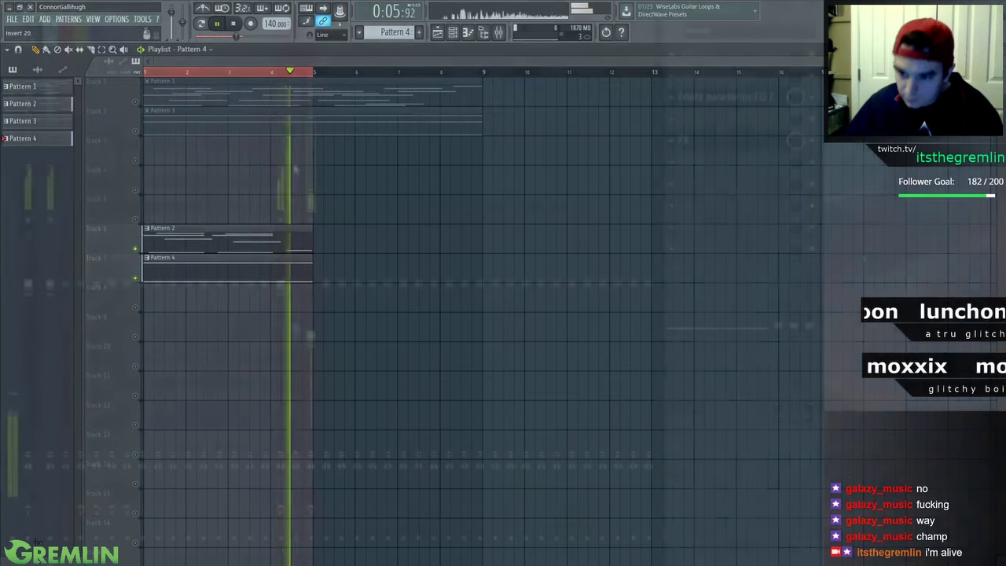
key("F9")
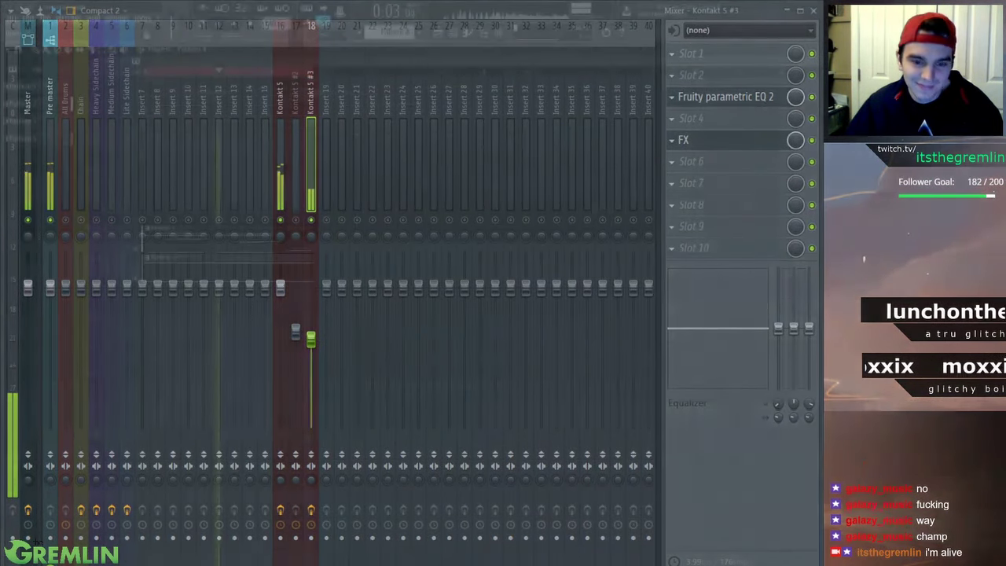
key("F9")
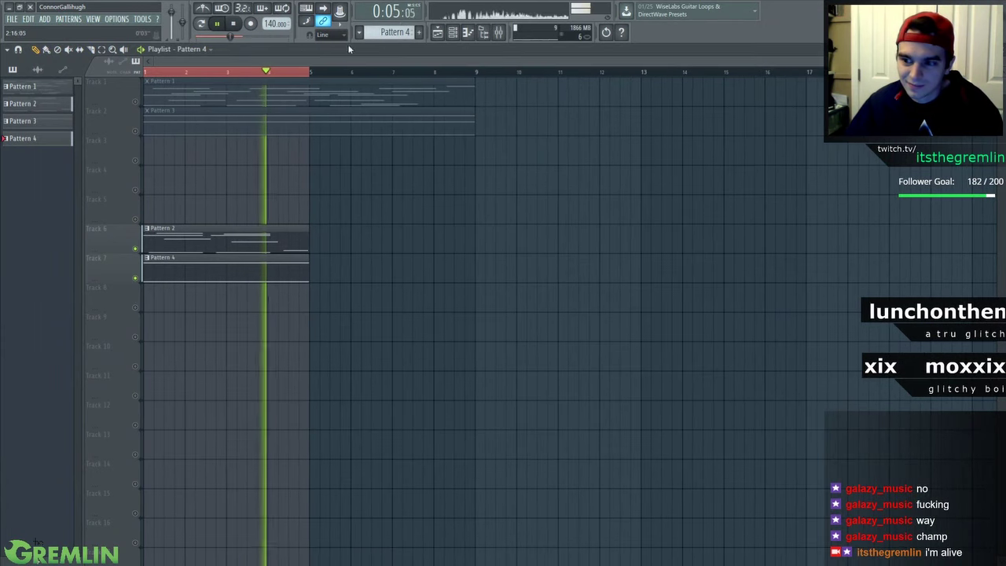
Insert a Reaktor 6 channel and load the Polyplex ensemble into it
key("F6")
right_click(523, 245)
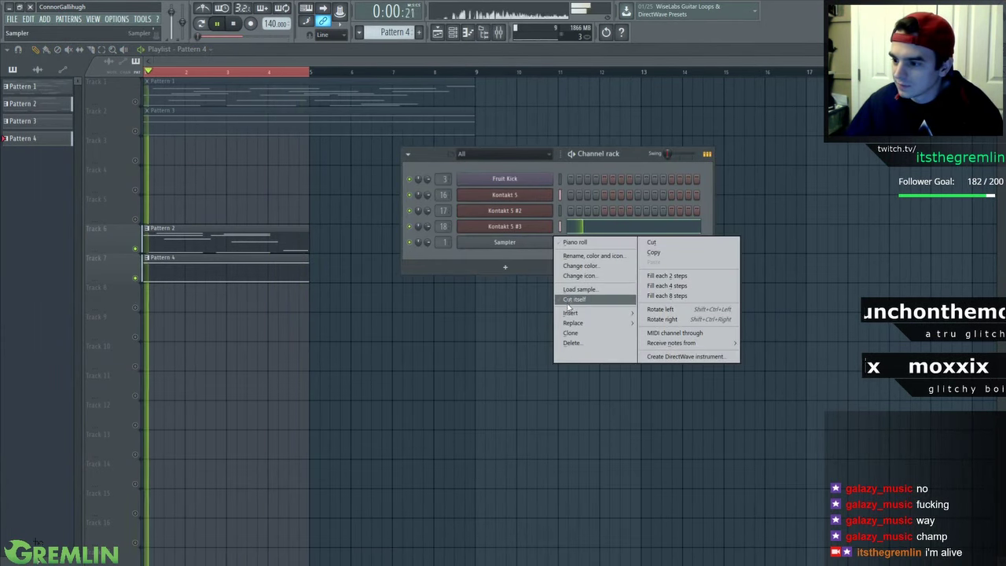
mouse_move(589, 313)
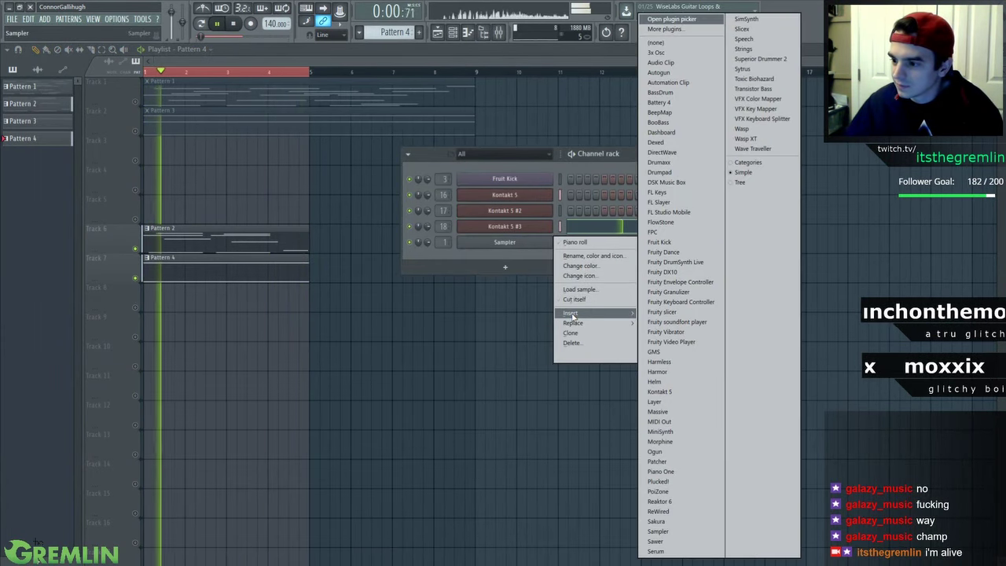
left_click(669, 500)
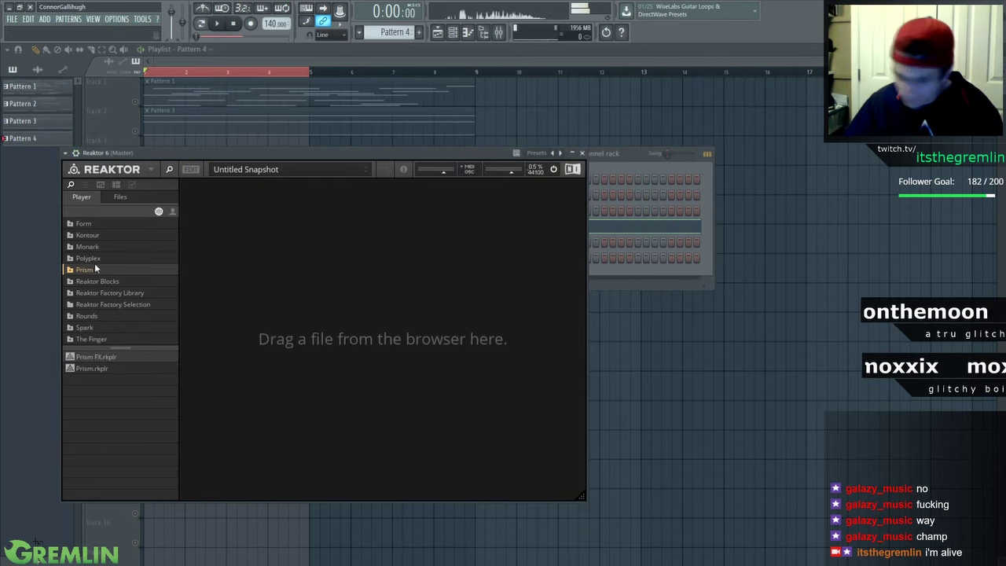
left_click(98, 258)
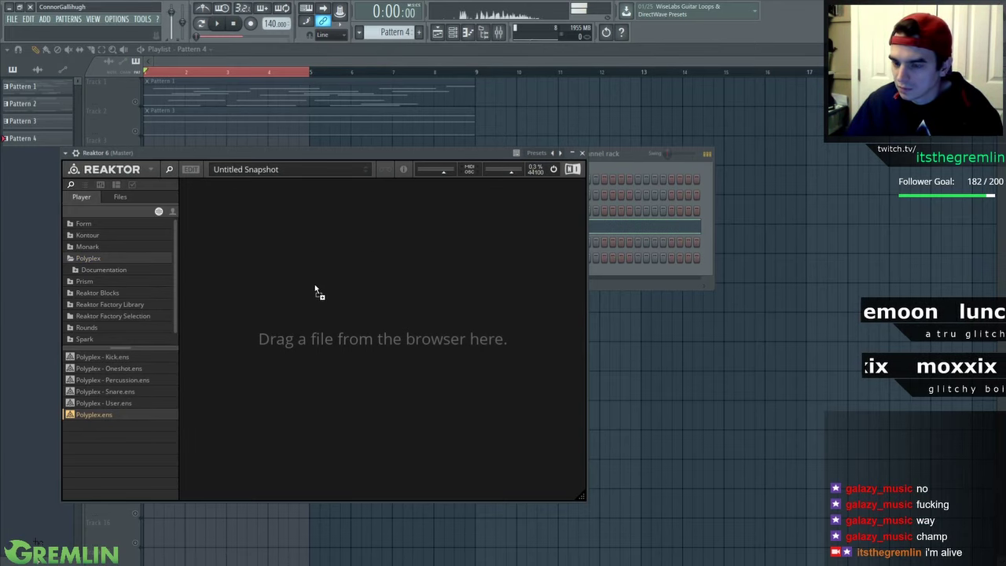
left_click_drag(315, 287, 296, 304)
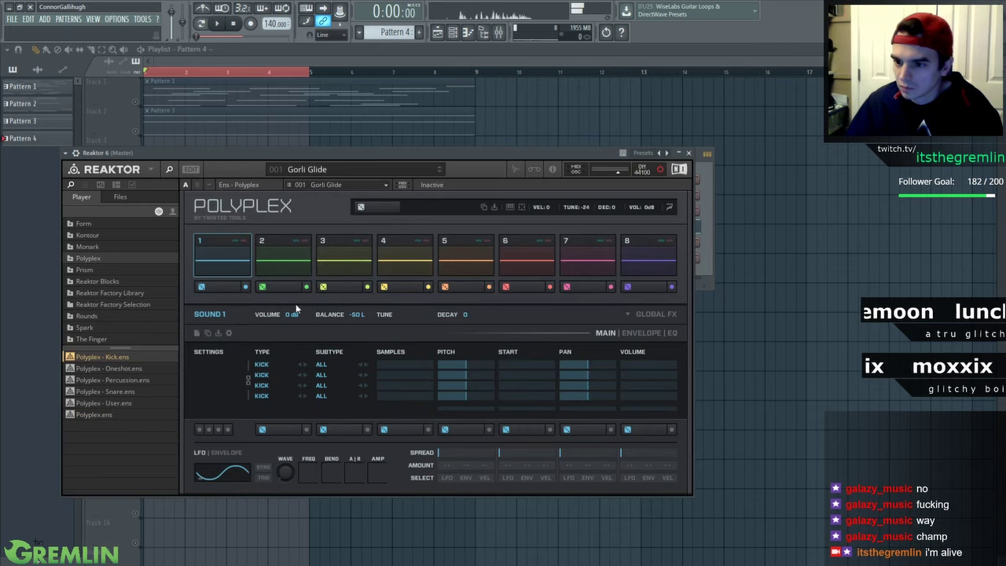
Load the Tribal Percussion snapshot in Polyplex and audition its sound pads
left_click(336, 262)
left_click(393, 174)
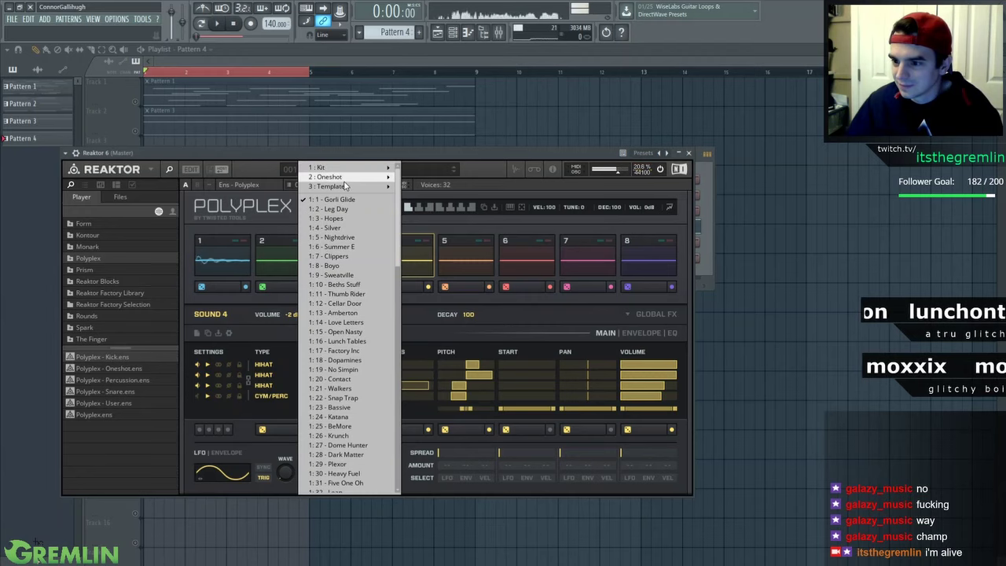
mouse_move(346, 176)
left_click(445, 233)
left_click(233, 262)
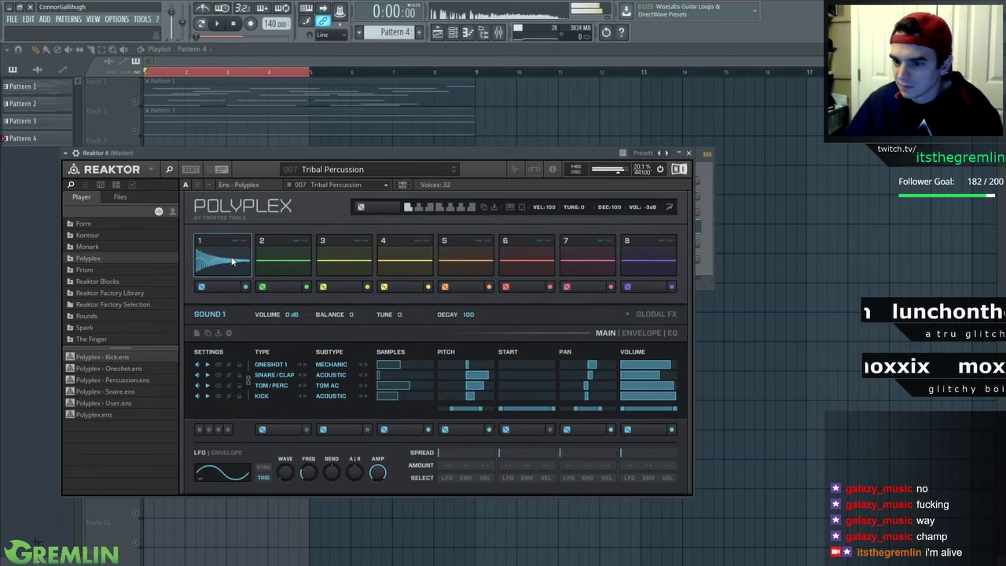
left_click(334, 259)
left_click(409, 260)
left_click(467, 259)
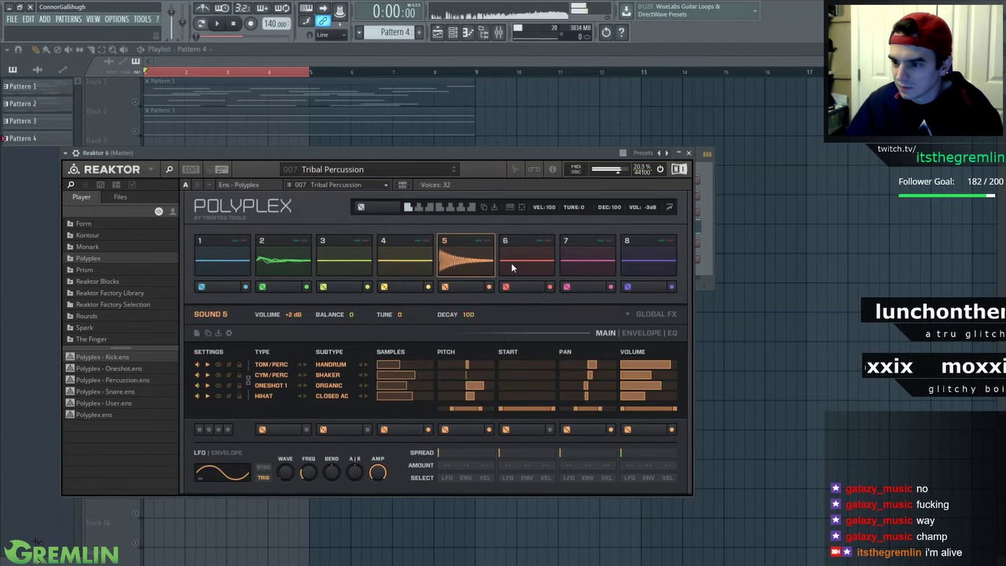
left_click(511, 262)
left_click(590, 262)
left_click(648, 259)
Create Pattern 5 and place it as a four-bar clip on Track 8 of the playlist
left_click(689, 152)
right_click(535, 241)
left_click(570, 240)
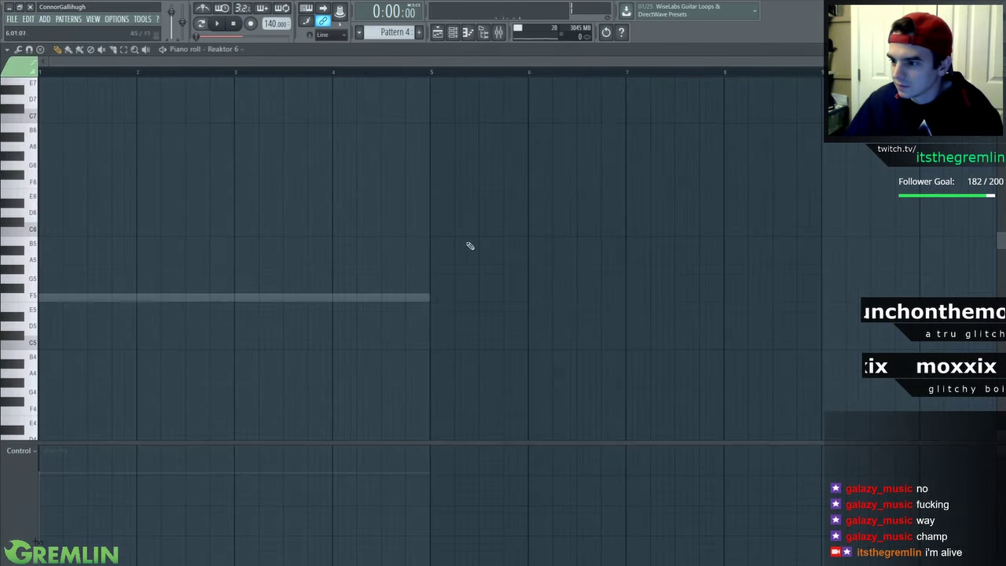
left_click(408, 31)
left_click(442, 33)
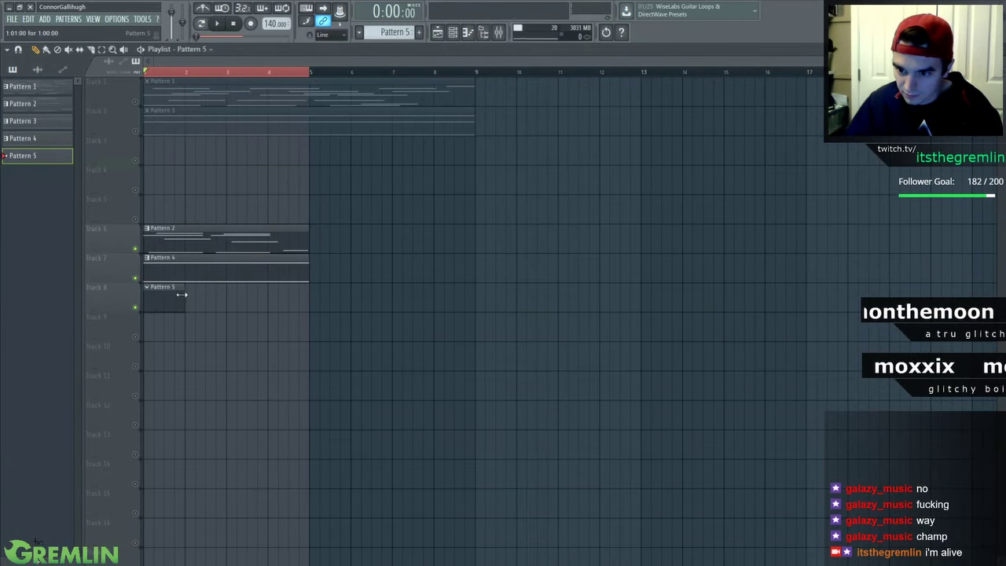
double_click(263, 299)
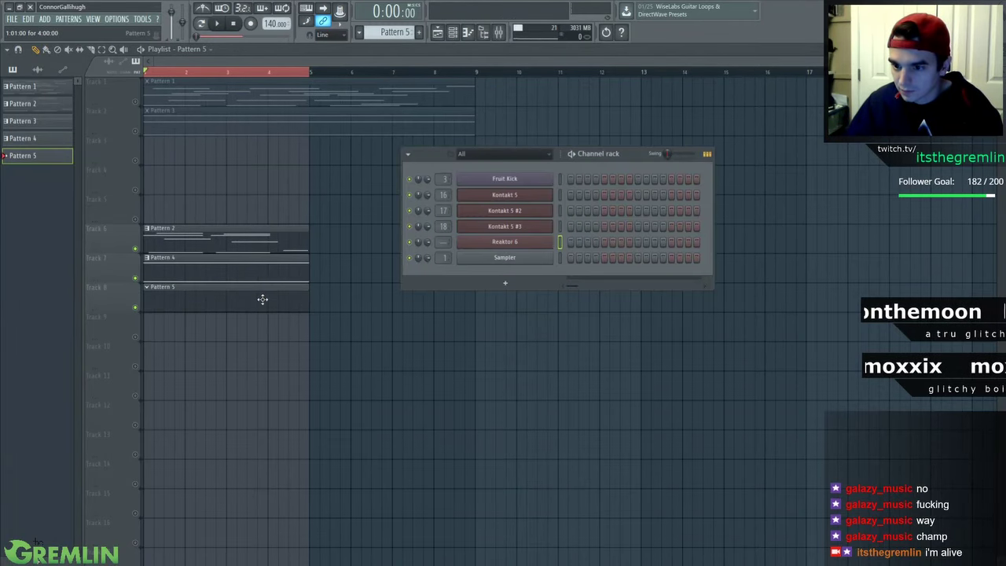
Route the Reaktor 6 channel to mixer track 19
right_click(528, 241)
key("F9")
left_click(315, 153)
left_click(324, 155)
key("ctrl+l")
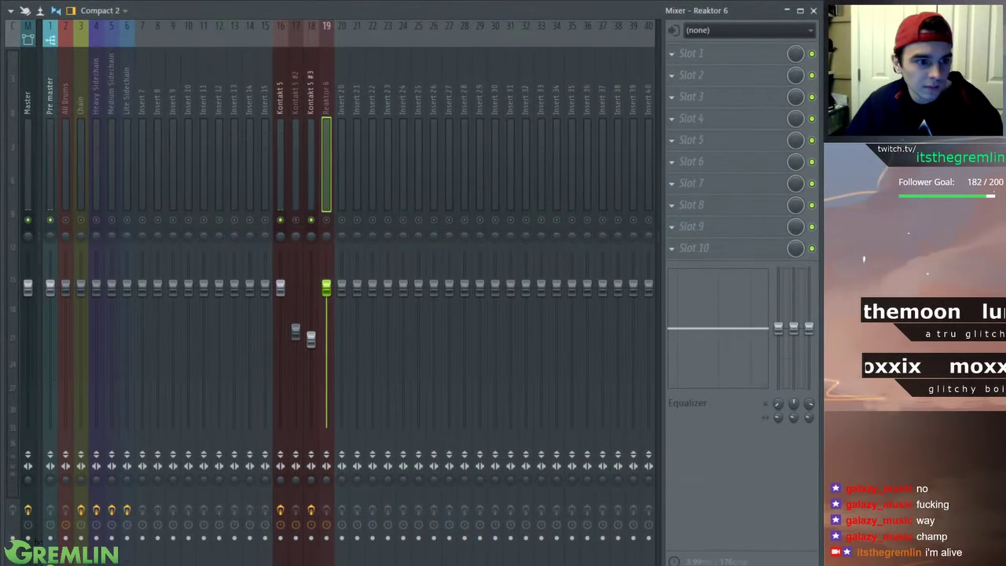
key("F9")
Draw a C5 note at the start of Reaktor 6's Pattern 5 and slice it down to about four steps
right_click(522, 242)
right_click(522, 245)
left_click(565, 241)
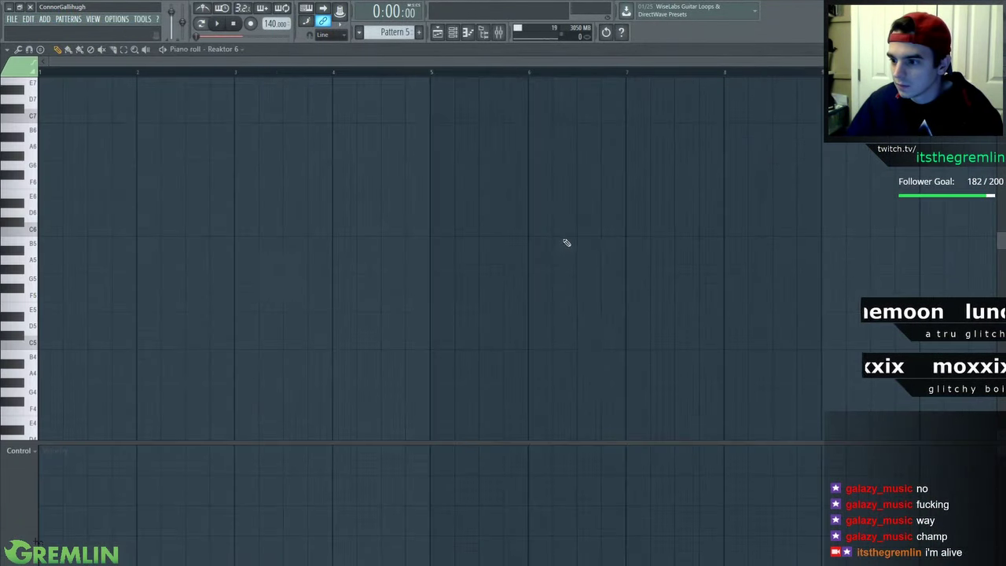
mouse_move(46, 317)
left_mouse_down()
mouse_move(11, 437)
mouse_move(41, 380)
mouse_move(46, 310)
mouse_move(65, 326)
left_mouse_up()
key("F9")
key("F9")
key("c")
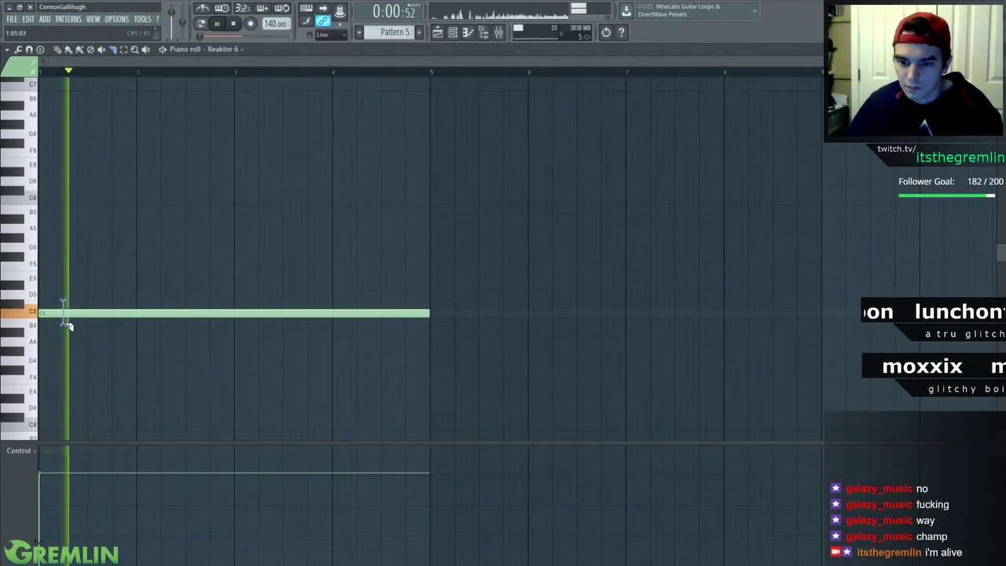
key("p")
right_click(79, 313)
Add three-step E5 and D5 notes at steps 6 and 9 of bar 1
left_click(71, 275)
key("c")
key("p")
right_click(118, 276)
mouse_move(100, 269)
left_mouse_down()
mouse_move(107, 301)
mouse_move(105, 284)
left_mouse_up()
left_click(88, 284)
key("c")
key("p")
right_click(114, 285)
key("space")
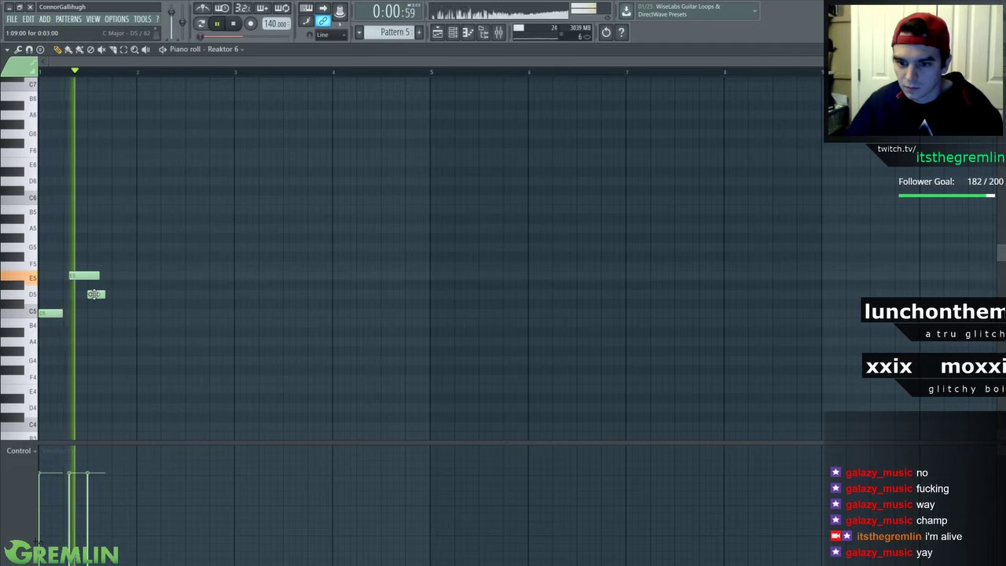
key("space")
left_click_drag(94, 276, 86, 276)
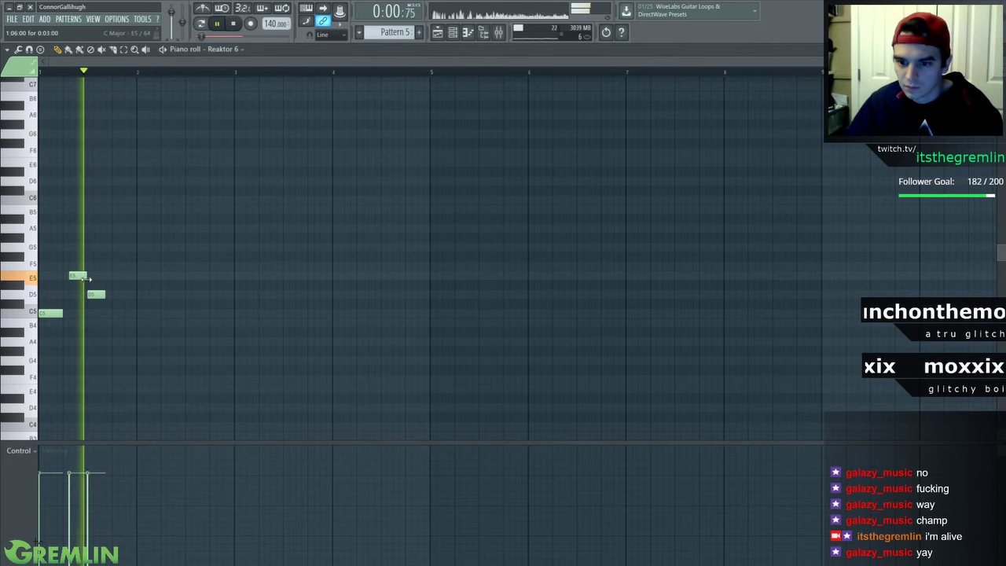
Write bar 2 of Pattern 5 with three-step C5, G5 and B5 notes in the same rhythm as bar 1
left_click(139, 312)
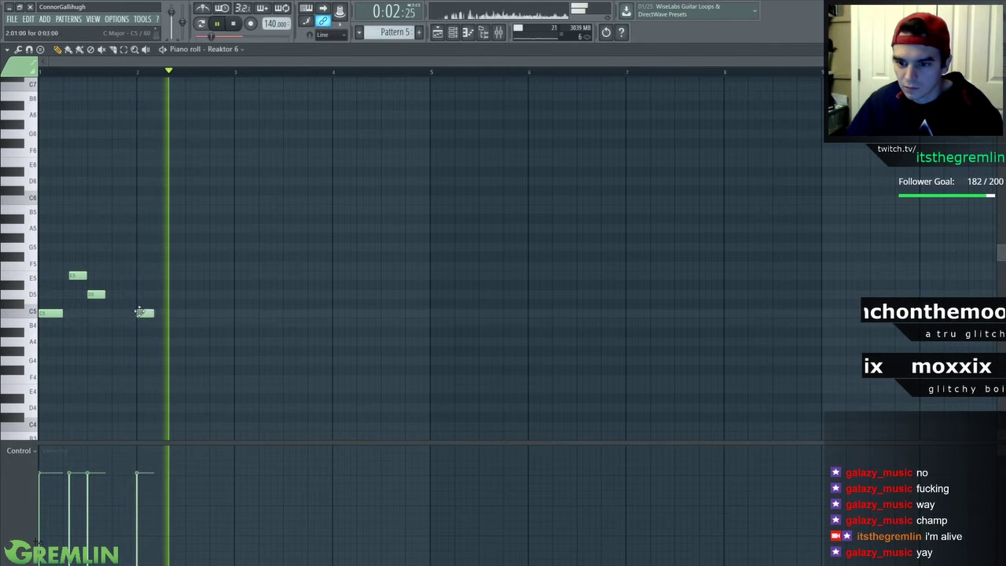
left_click(175, 275)
left_click(192, 294)
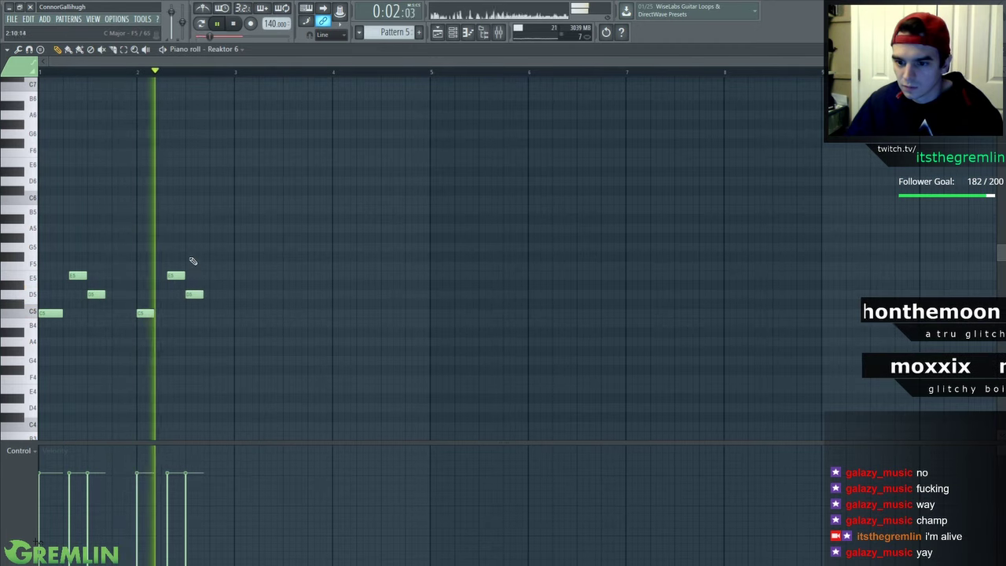
key("space")
right_click(178, 275)
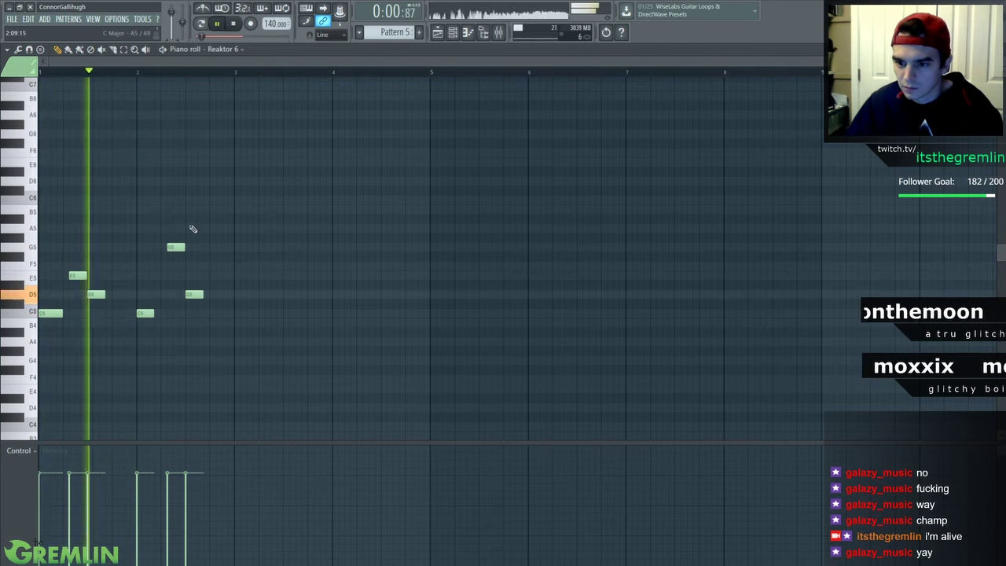
key("space")
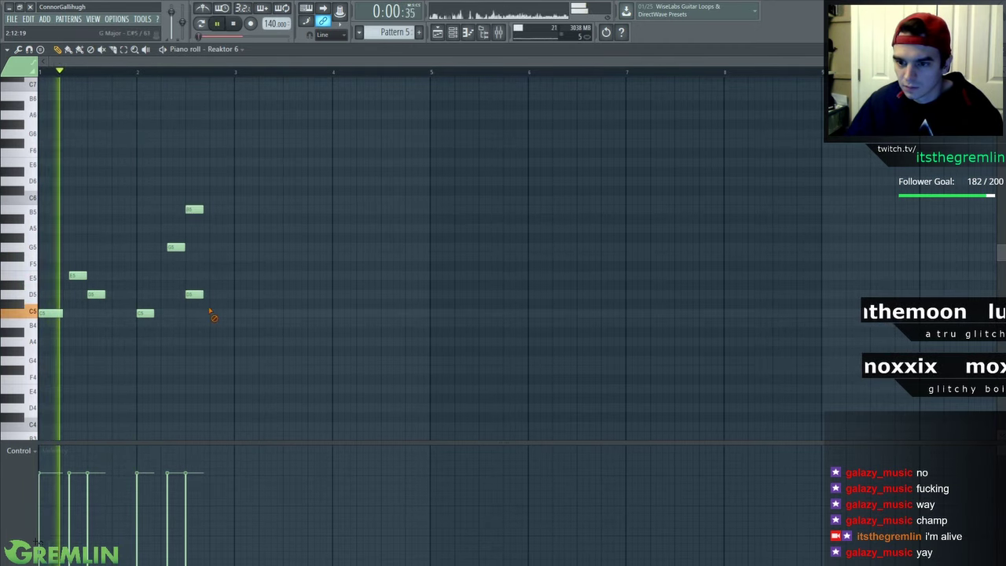
Lower the Reaktor 6 mixer fader slightly and fill Track 8's four bars with two two-bar Pattern 5 clips
key("F9")
left_click_drag(324, 289, 328, 305)
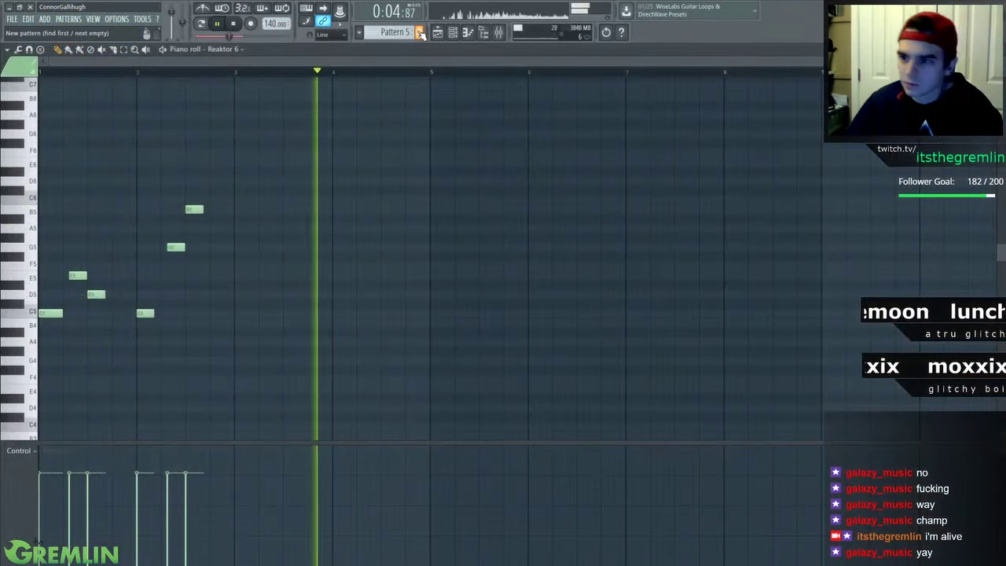
left_click(438, 31)
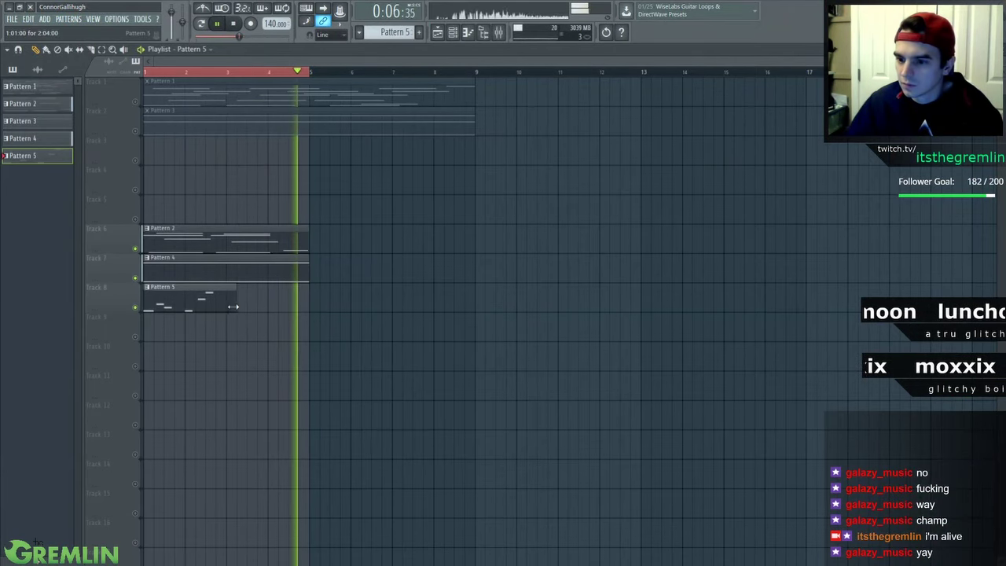
Insert Fruity Delay 3 on the Reaktor 6 track, and adjust its delay time, feedback level and feedback cutoff during playback
key("F9")
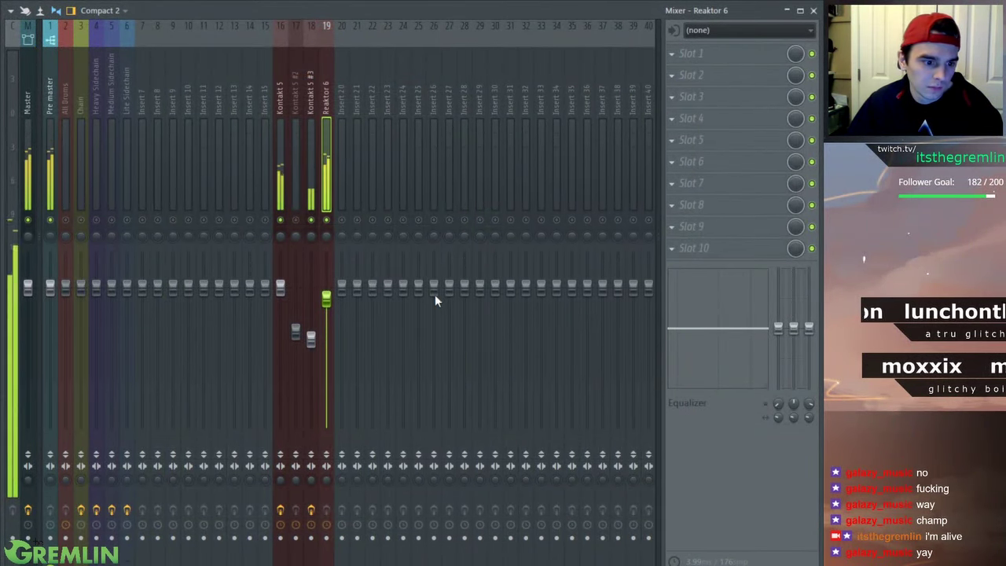
left_click(514, 503)
key("F9")
left_click_drag(92, 163, 92, 179)
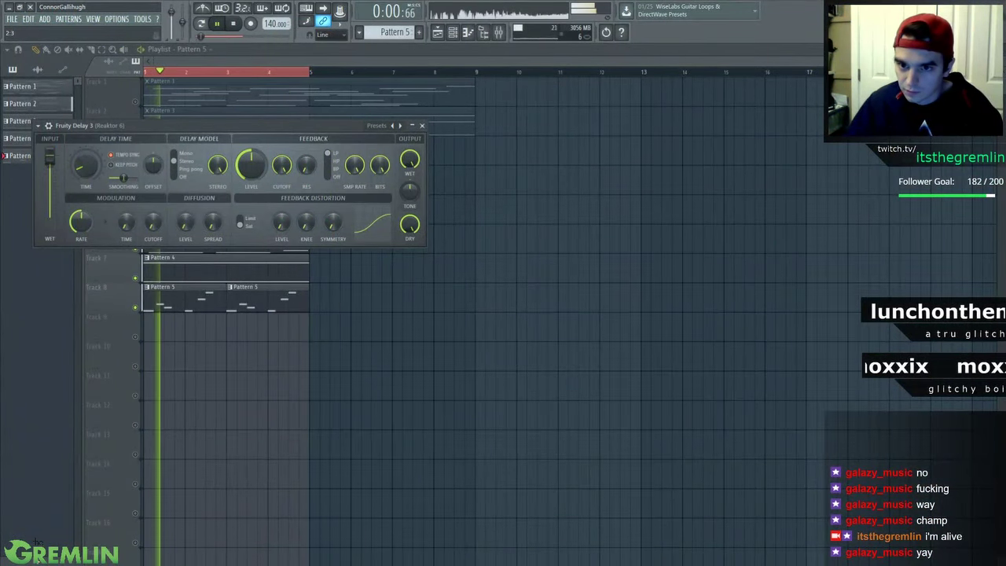
left_click_drag(91, 164, 92, 162)
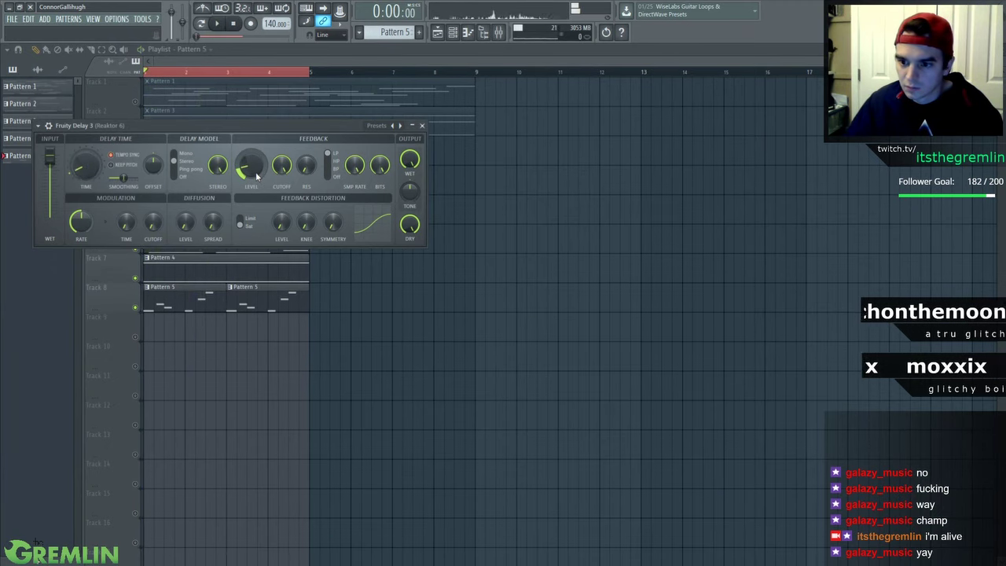
key("space")
key("space")
key("space")
left_click_drag(249, 166, 248, 177)
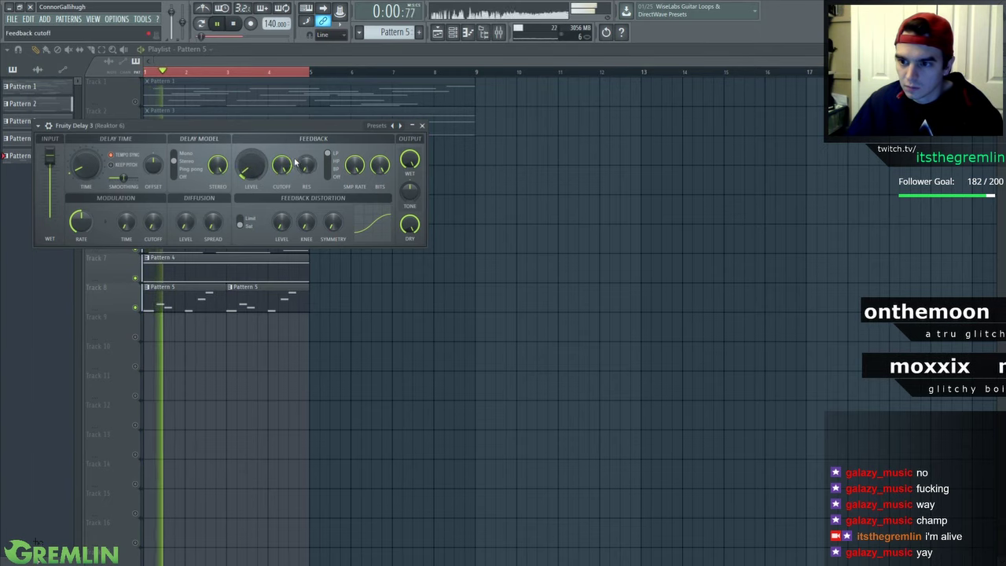
key("space")
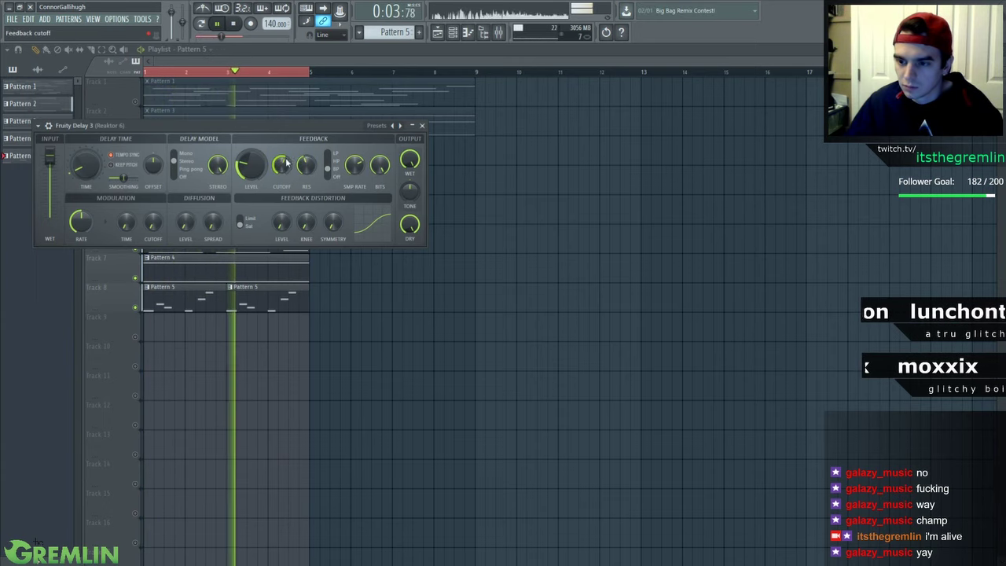
Add Replika to the Reaktor 6 track in Diffusion mode, and adjust its delay timing and mix
key("F9")
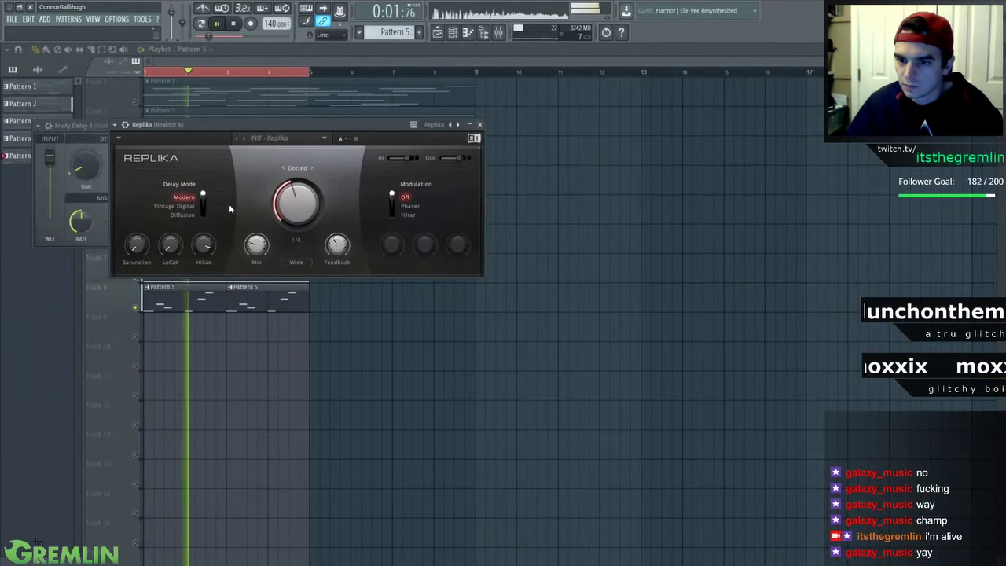
left_click(182, 214)
left_click(312, 168)
mouse_move(297, 206)
left_mouse_down()
mouse_move(297, 216)
mouse_move(297, 197)
left_mouse_up()
mouse_move(256, 245)
left_mouse_down()
mouse_move(257, 220)
mouse_move(261, 248)
left_mouse_up()
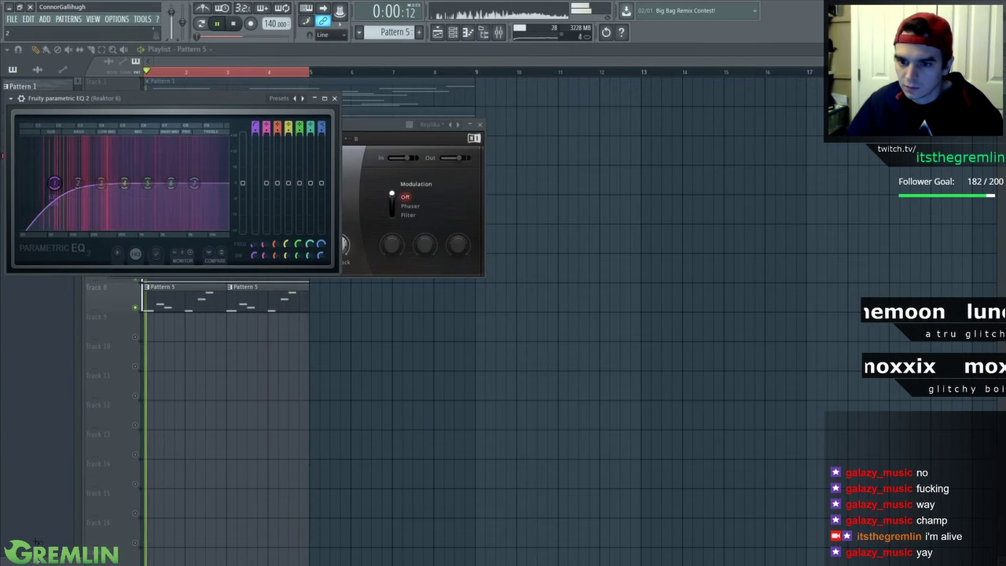
Raise the band 1 high-pass frequency in the Reaktor 6 track's Fruity parametric EQ 2
left_click_drag(254, 246, 254, 237)
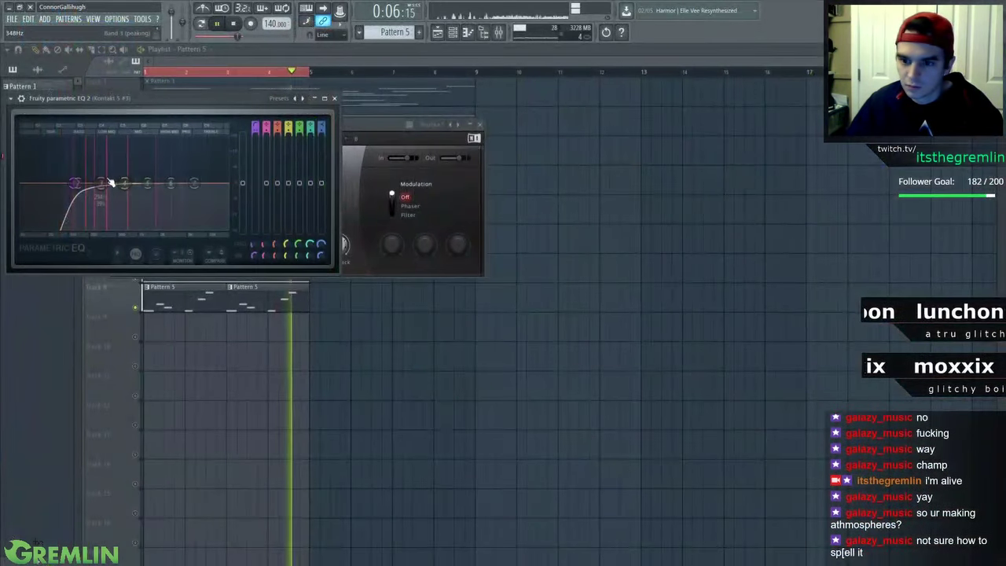
Cut two low-frequency bands and boost a higher band in the Kontakt 5 #3 track's Fruity parametric EQ 2
left_click_drag(104, 203, 85, 211)
scroll(88, 203, "down", 3)
left_click_drag(145, 201, 162, 149)
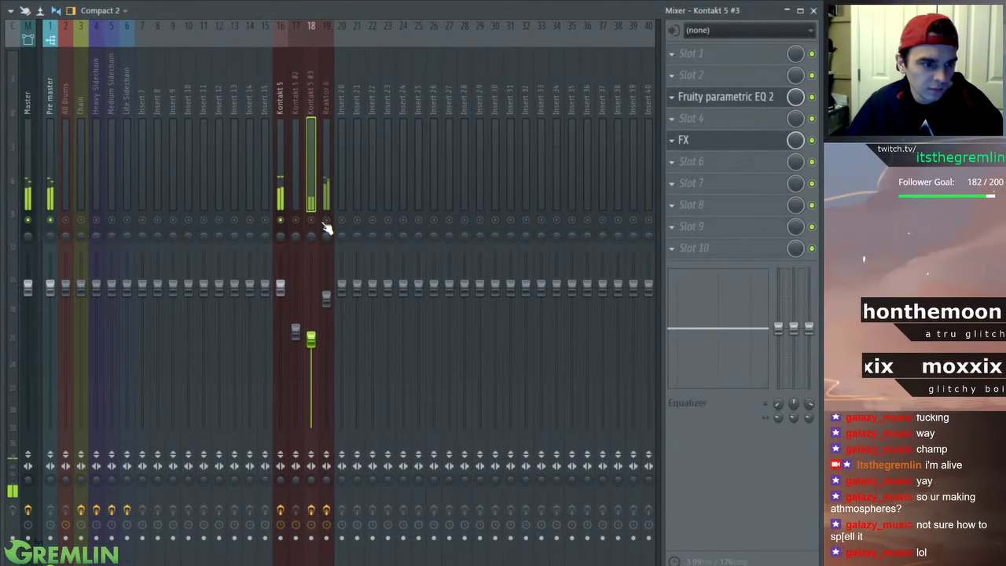
Clear the Master track's Edison, record the looping playlist into it, and stop playback
left_click(36, 141)
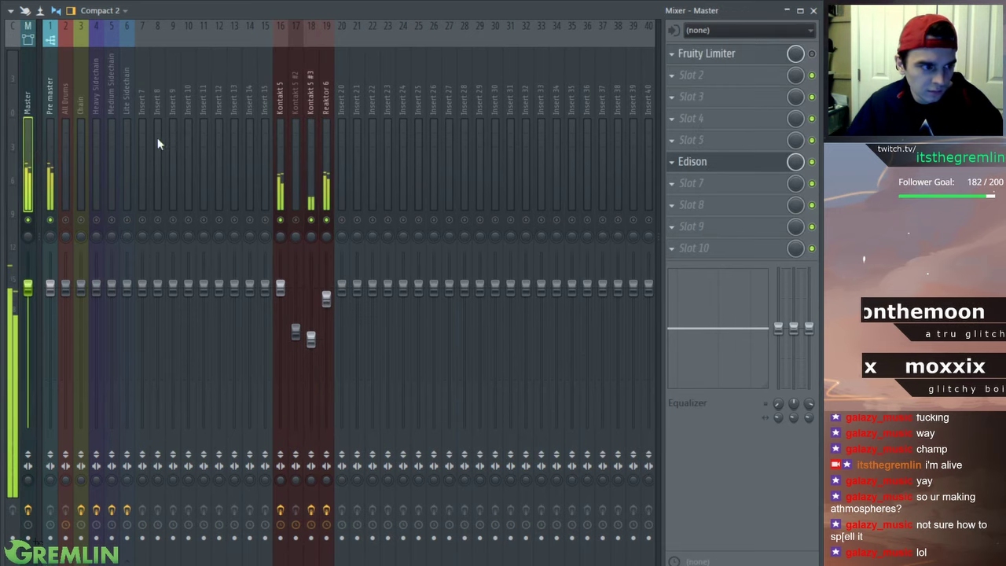
left_click(742, 166)
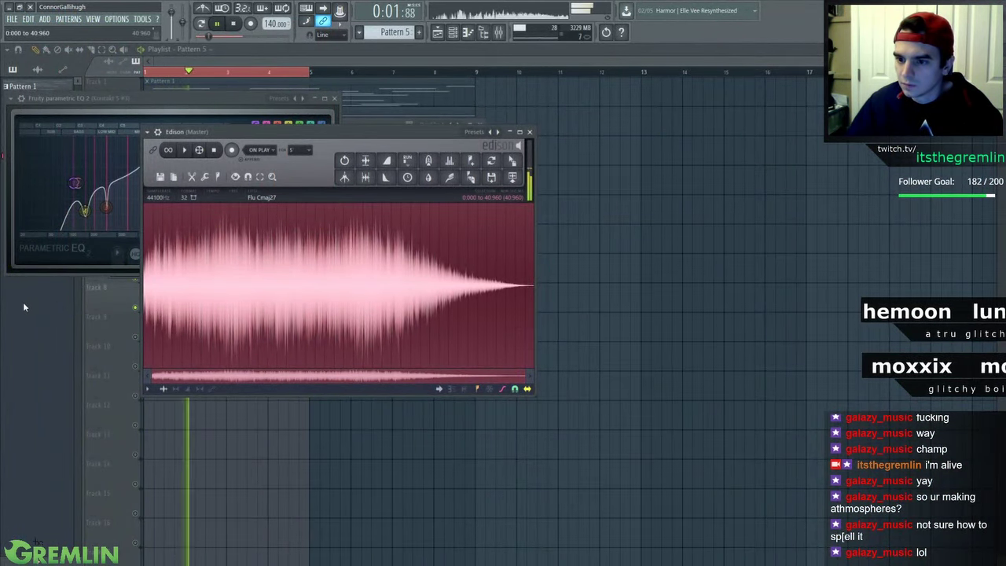
key("Delete")
left_click(231, 150)
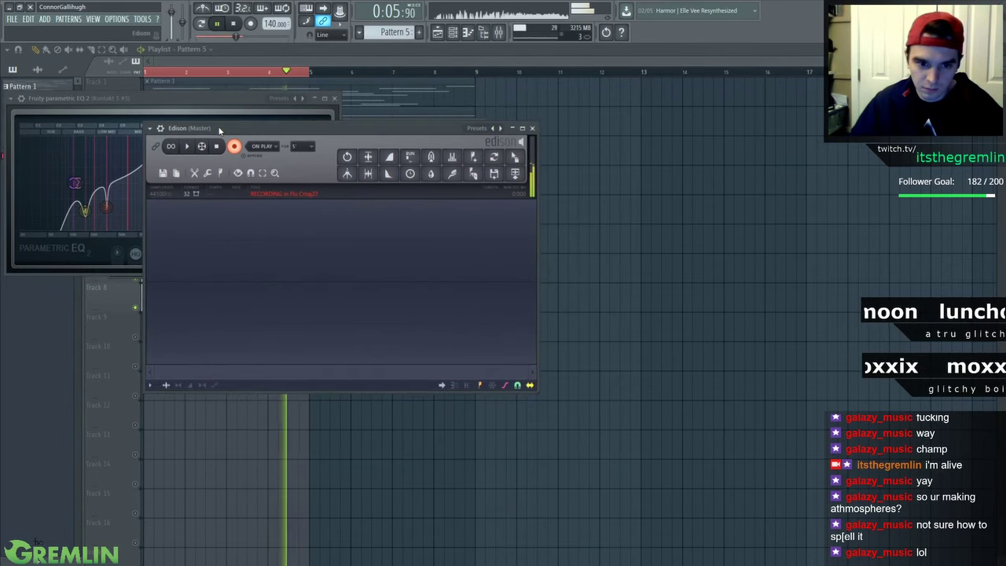
left_click_drag(217, 133, 226, 123)
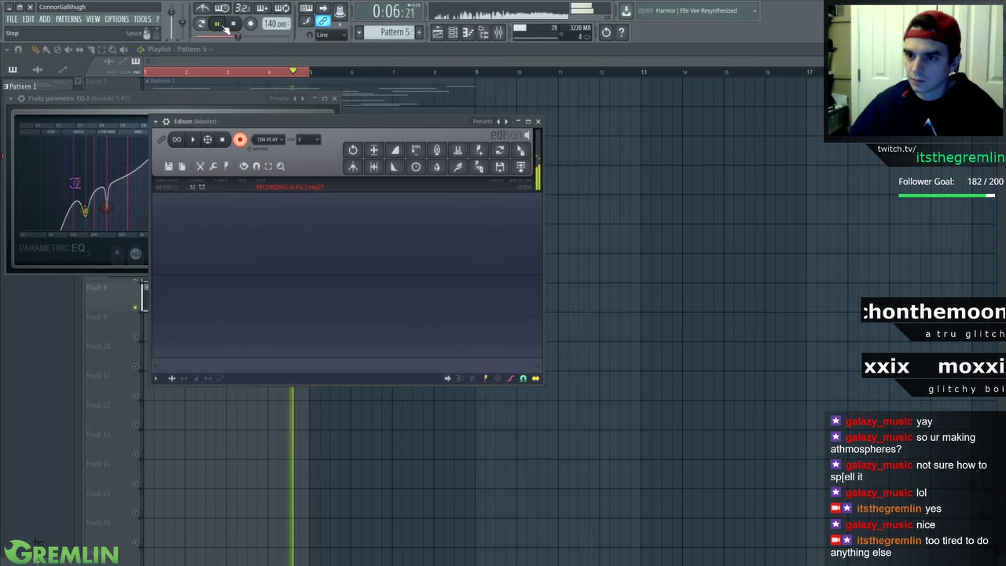
left_click(220, 25)
left_click(228, 139)
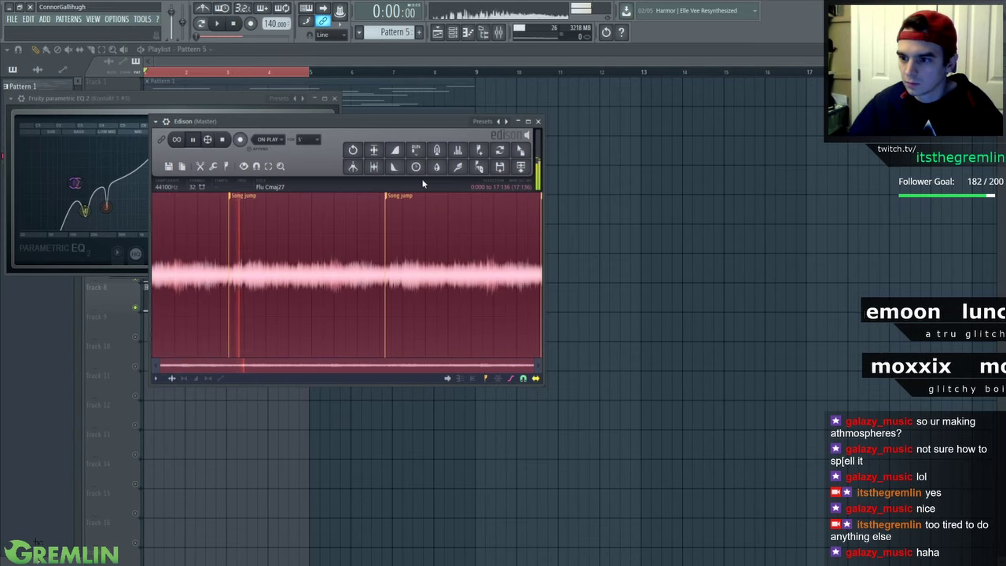
Remove the song jump markers from the Edison recording and fade out the end of its waveform
left_click(479, 166)
left_click(521, 180)
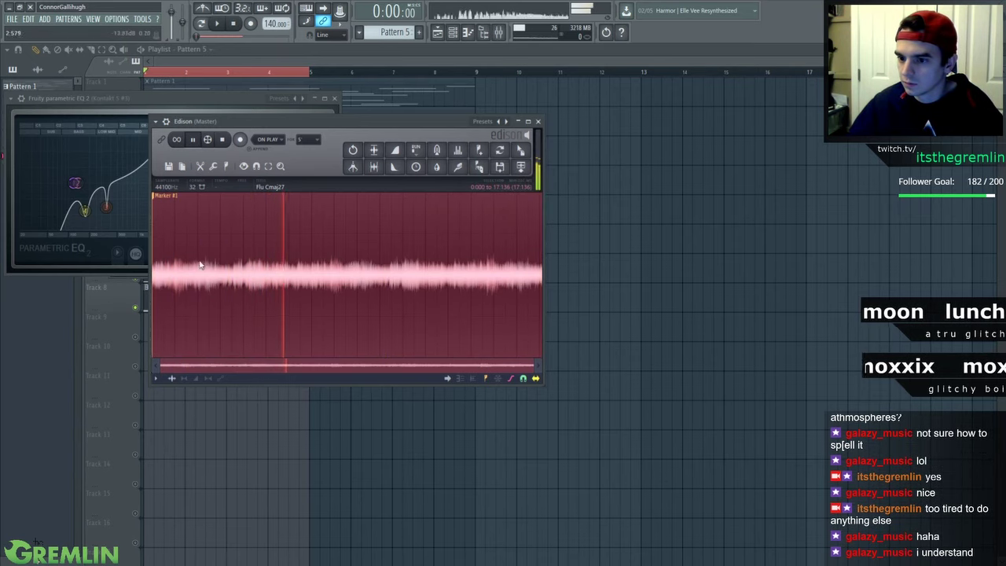
left_click_drag(478, 285, 504, 285)
key("alt+o")
key("ctrl+a")
key("space")
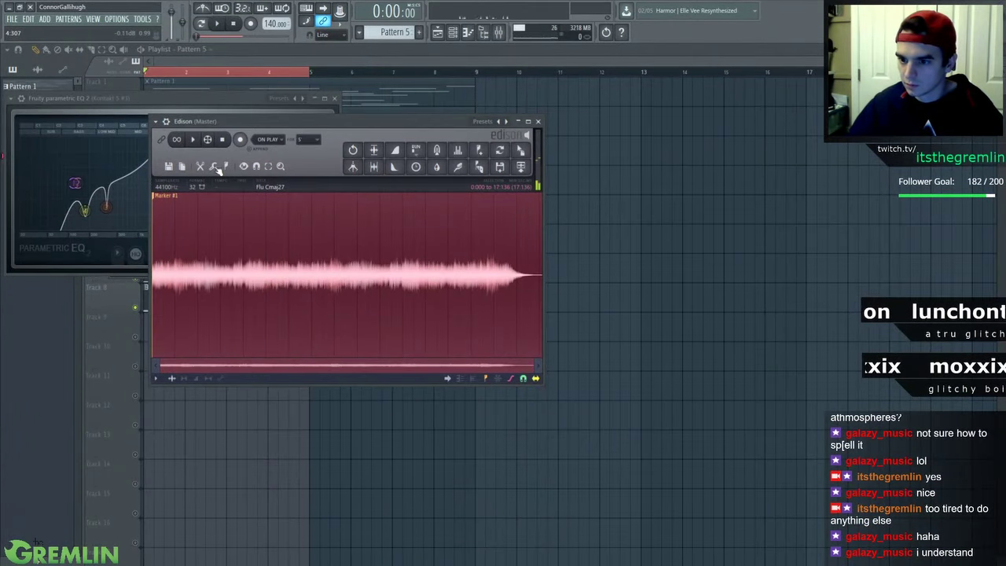
Apply the Blur tool to the whole Edison recording
left_click(214, 167)
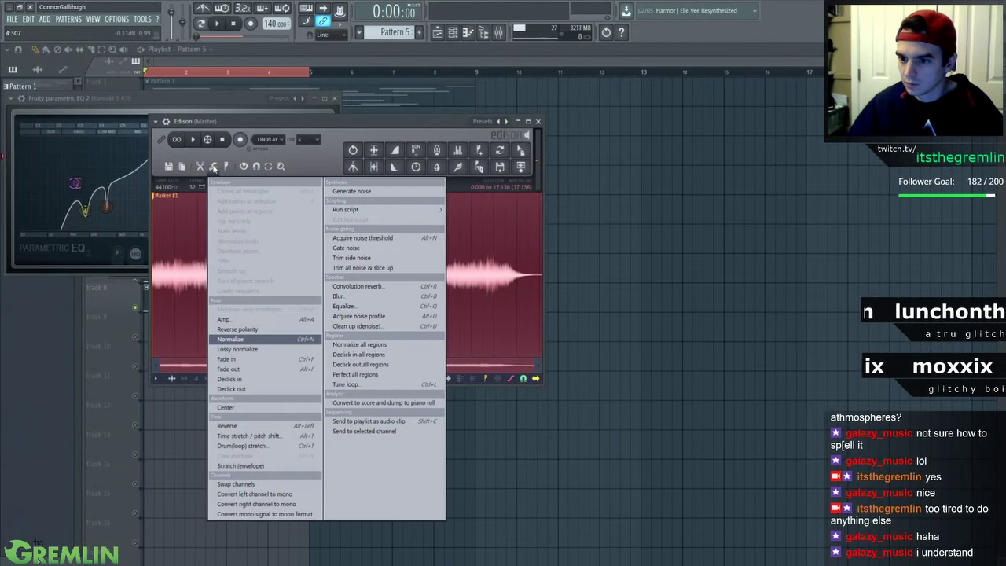
left_click(214, 166)
left_click(213, 166)
left_click(352, 297)
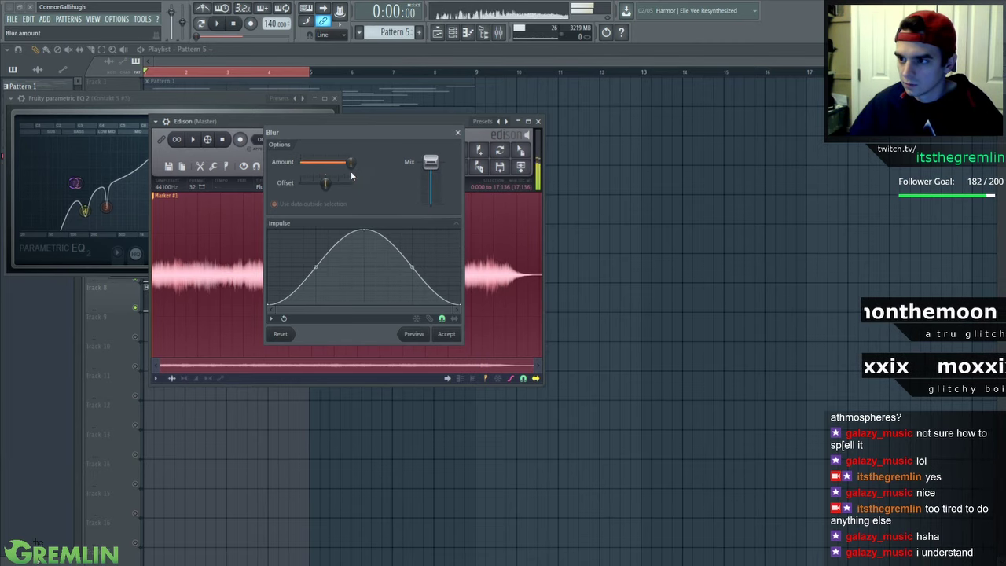
left_click(455, 335)
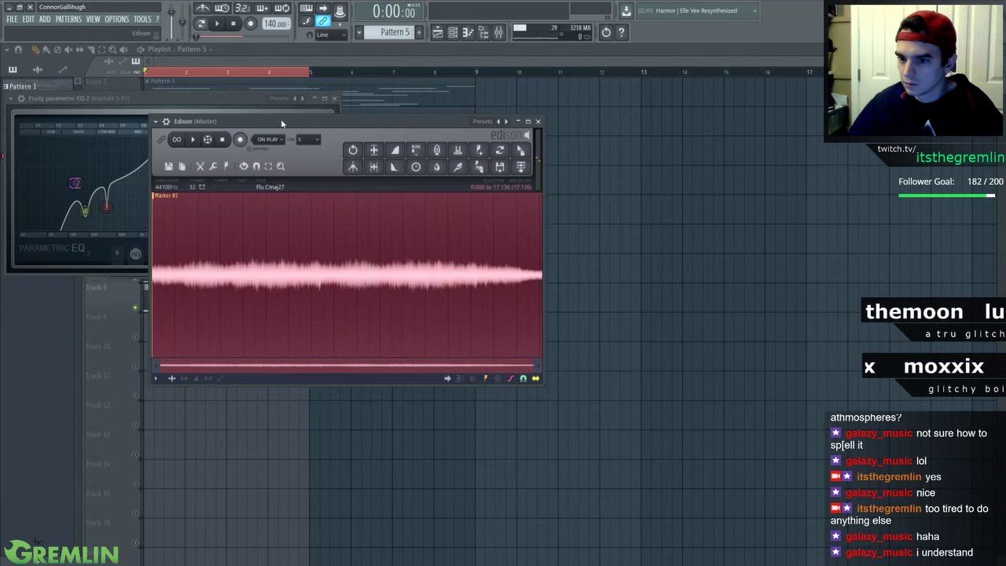
Examine the Kontakt 5 notes of Pattern 1 and Pattern 2 in the piano roll to identify the key
double_click(236, 84)
left_click_drag(92, 291, 365, 306)
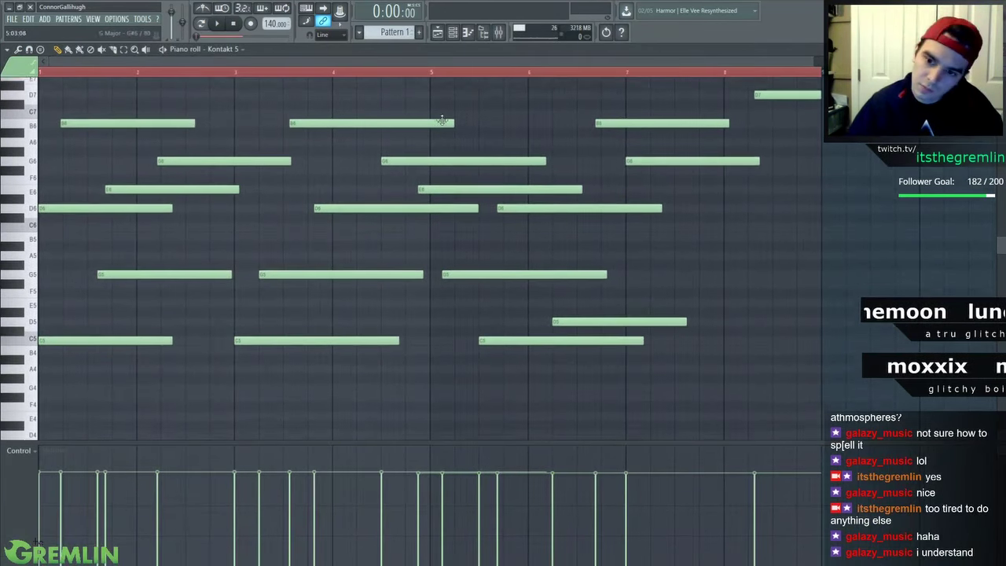
left_click(441, 35)
double_click(208, 239)
left_click_drag(210, 240, 444, 278)
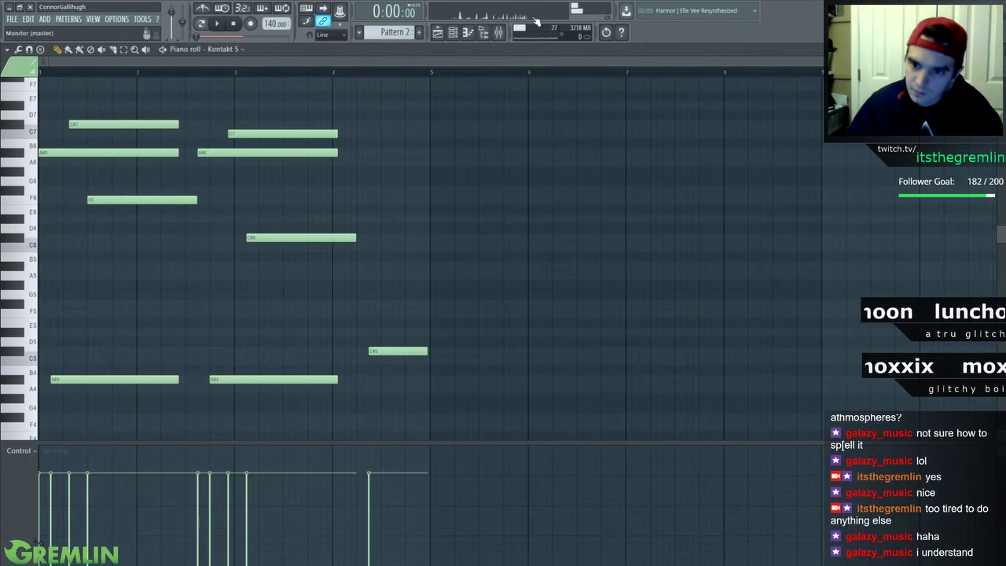
left_click(445, 32)
key("F9")
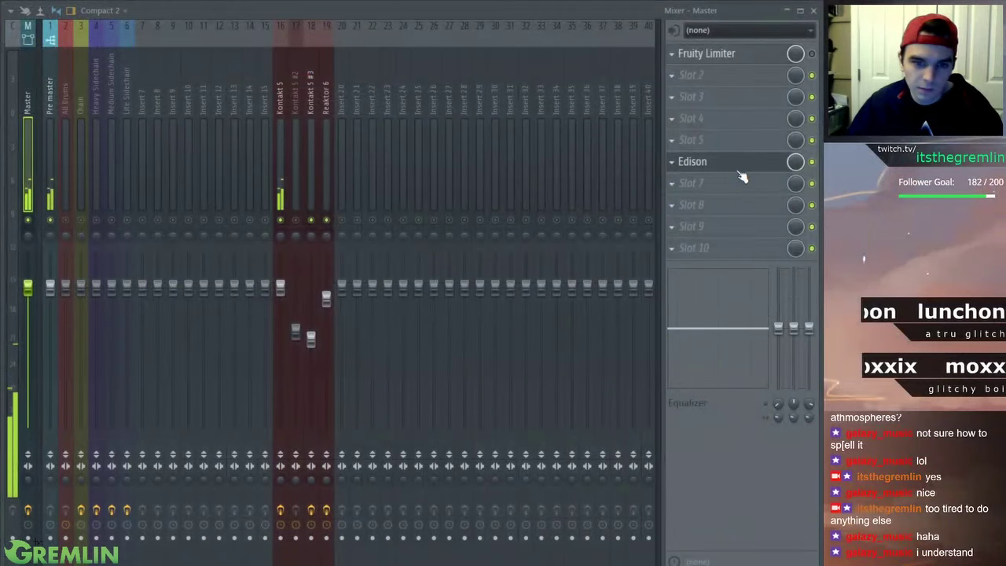
key("F9")
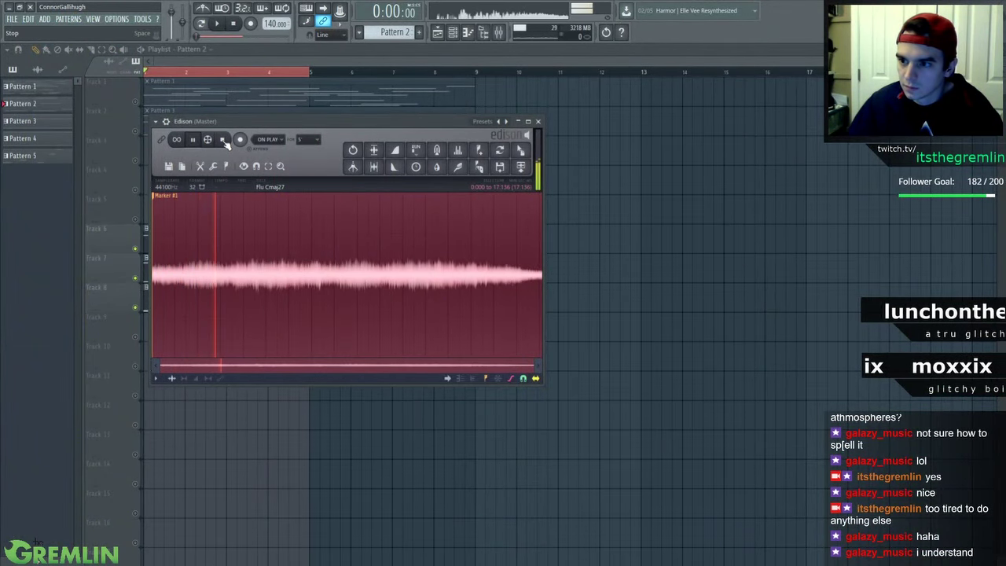
Save the Edison recording as a WAV file named Galazy Bb minor in the Twitch Atmospheres folder
left_click(168, 165)
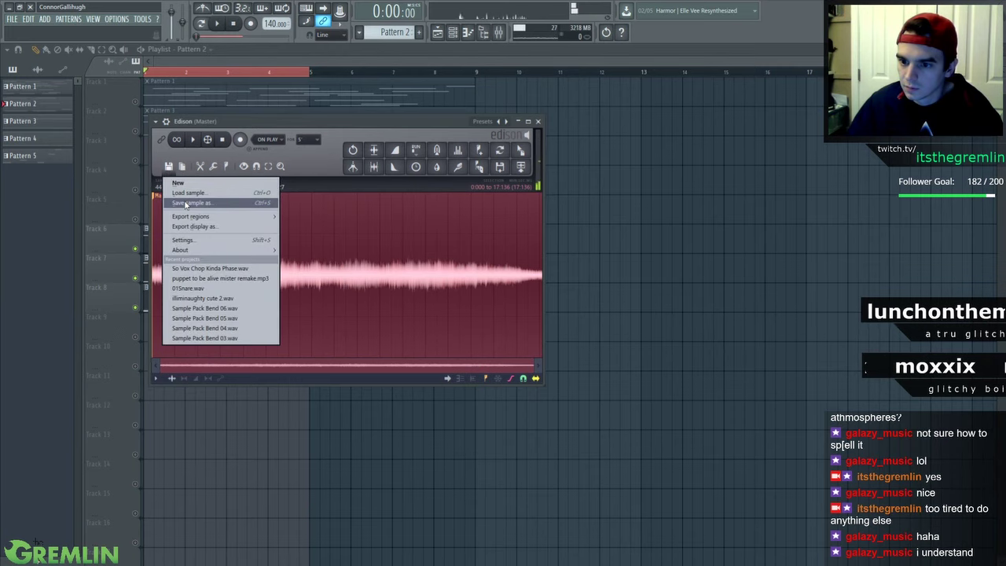
left_click(187, 205)
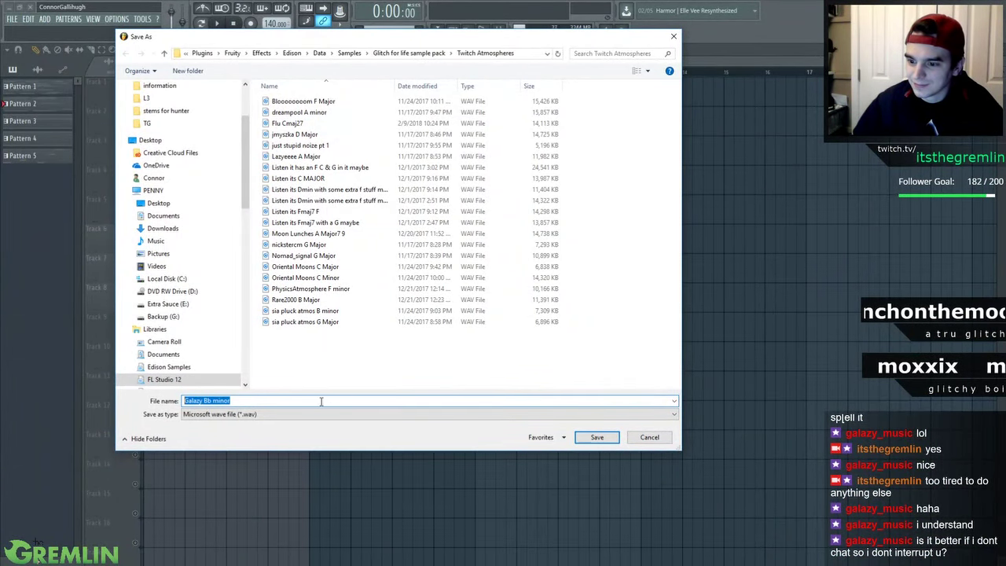
left_click(321, 402)
left_click_drag(576, 32, 558, 33)
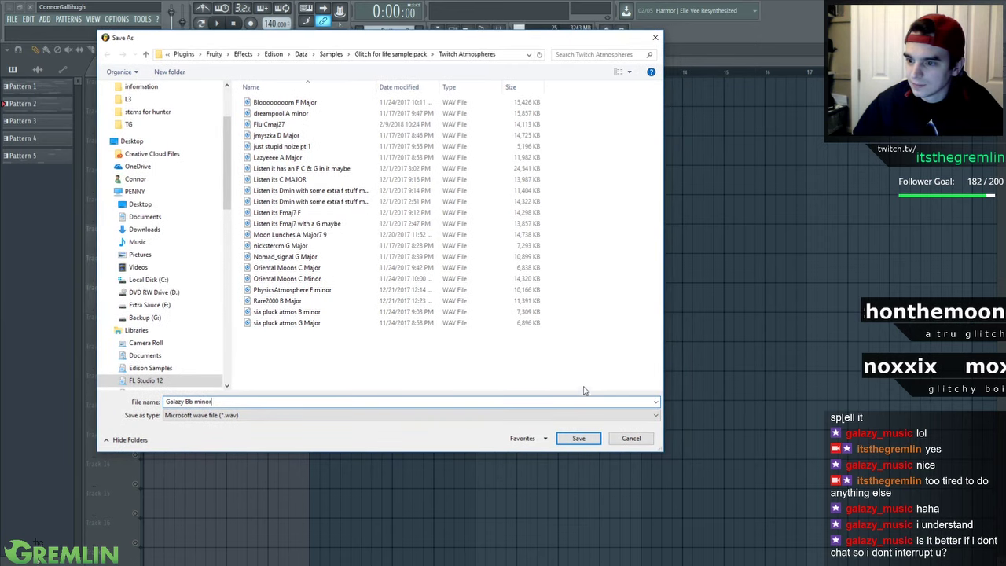
left_click(579, 439)
Normalize the whole Galazy Bb minor recording in Edison
key("space")
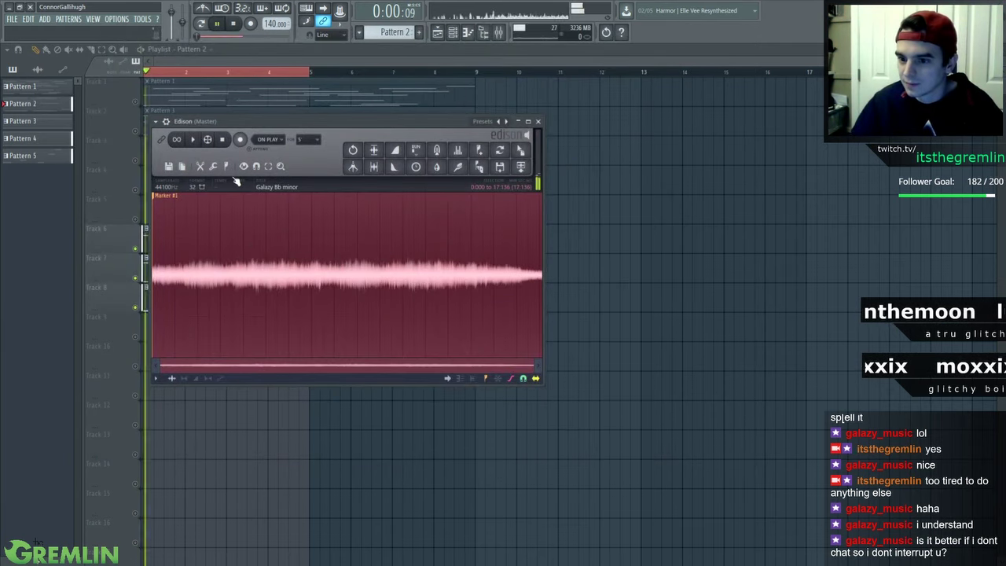
key("space")
left_click(200, 167)
left_click(226, 167)
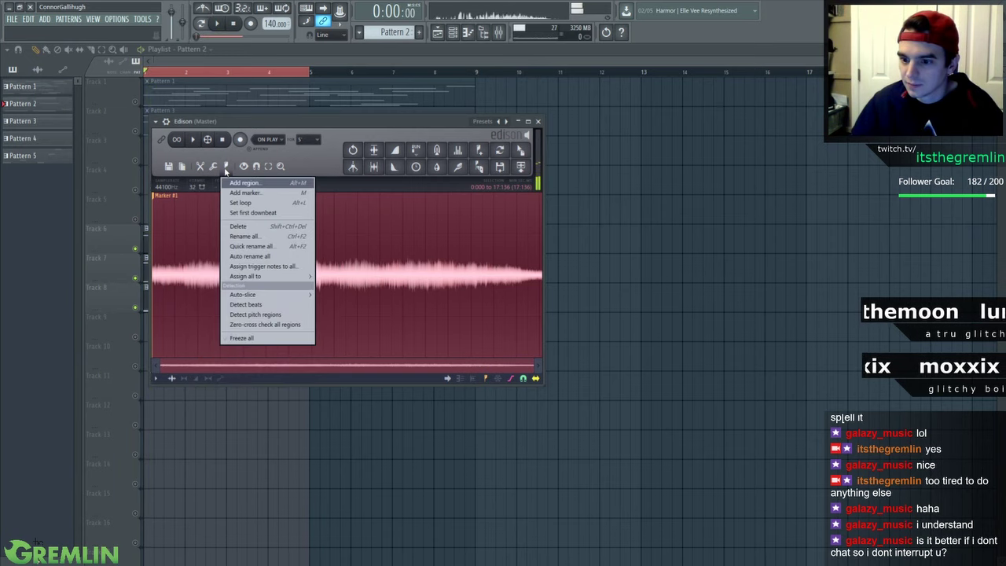
left_click(213, 166)
left_click(248, 340)
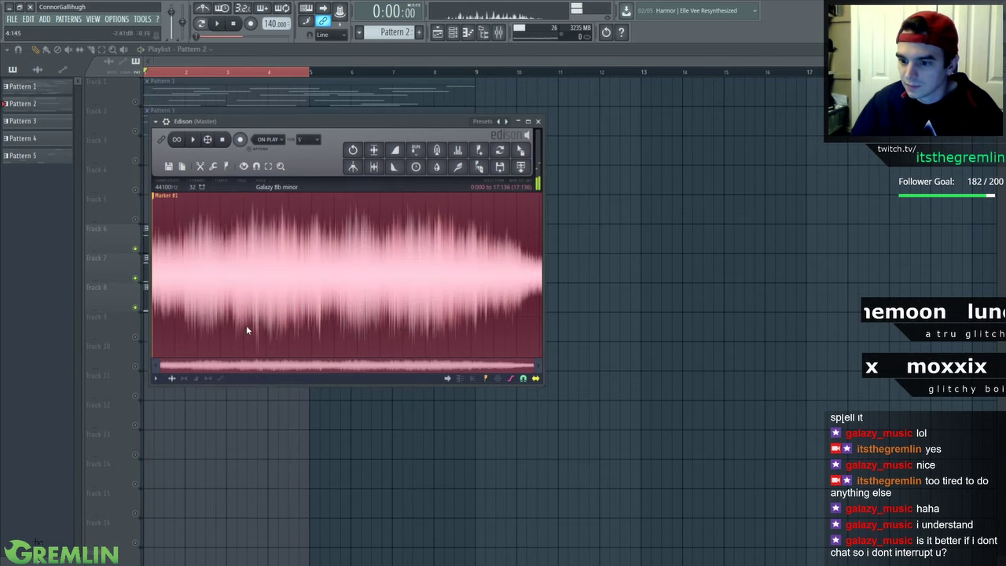
Save the normalized recording over the existing Galazy Bb minor WAV file and close Edison
left_click(171, 165)
left_click(189, 203)
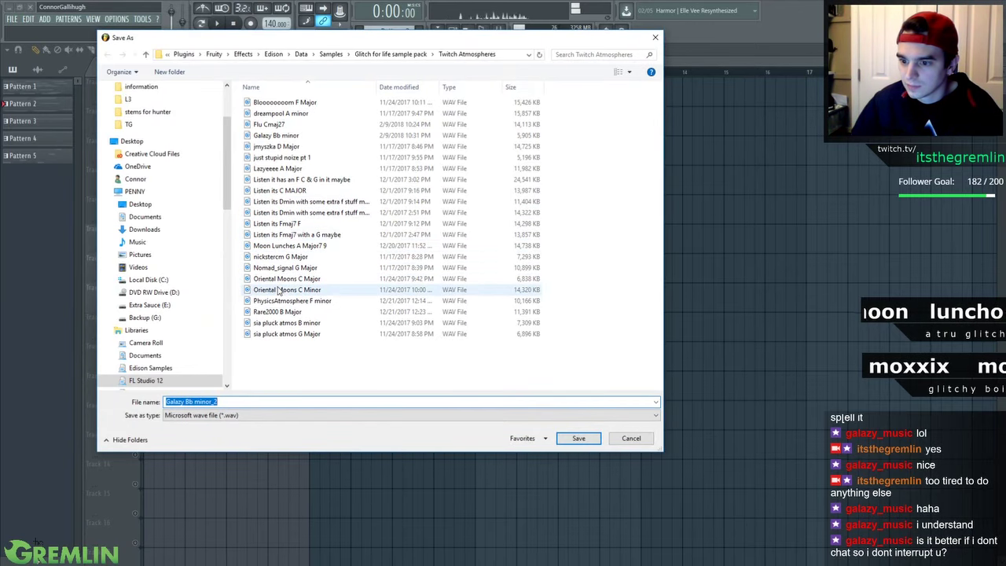
left_click(279, 135)
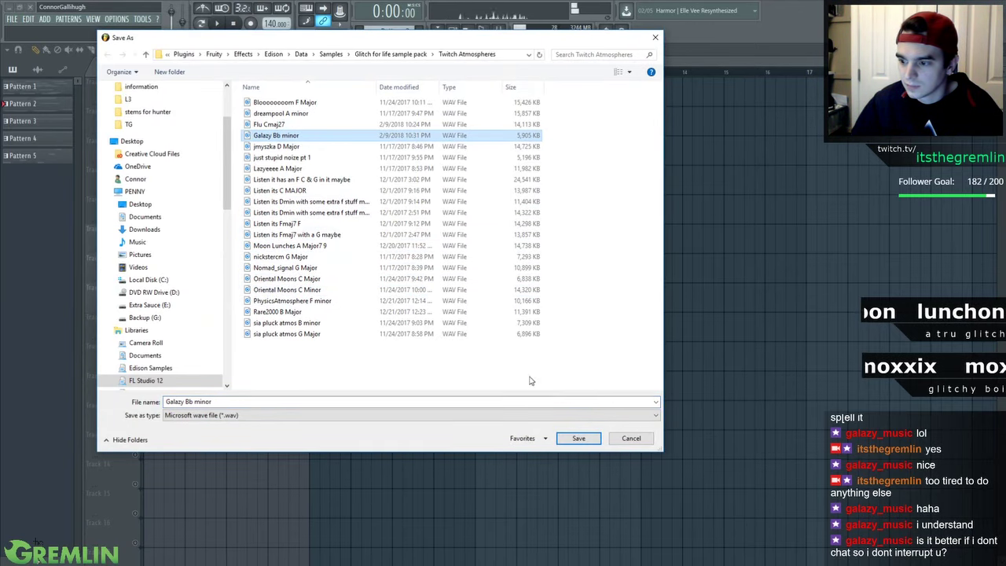
left_click(580, 439)
left_click(532, 292)
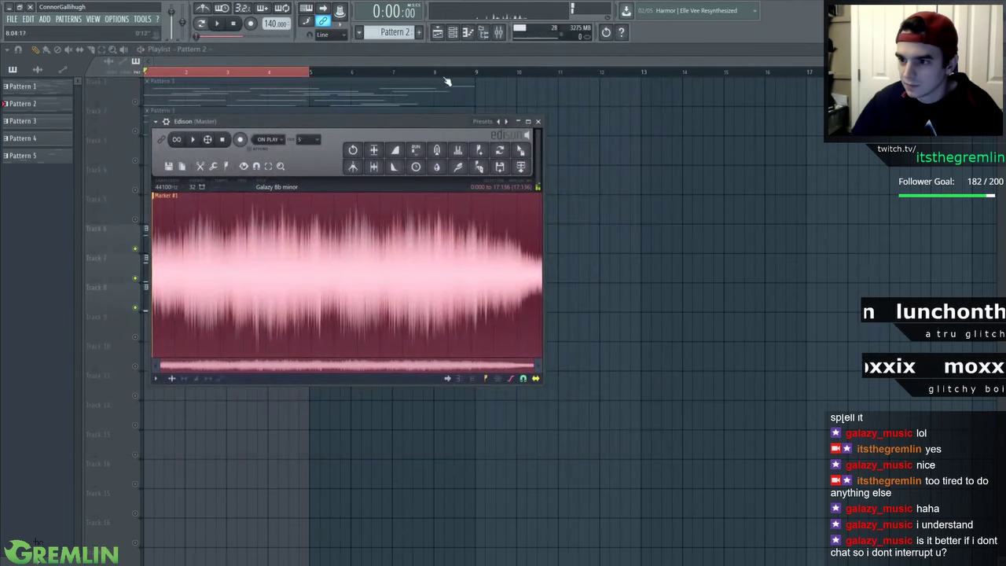
key("Escape")
Play the arrangement briefly, and mute the Pattern 2, Pattern 4 and Pattern 5 clips on Tracks 6 to 8
scroll(432, 74, "up", 2)
key("space")
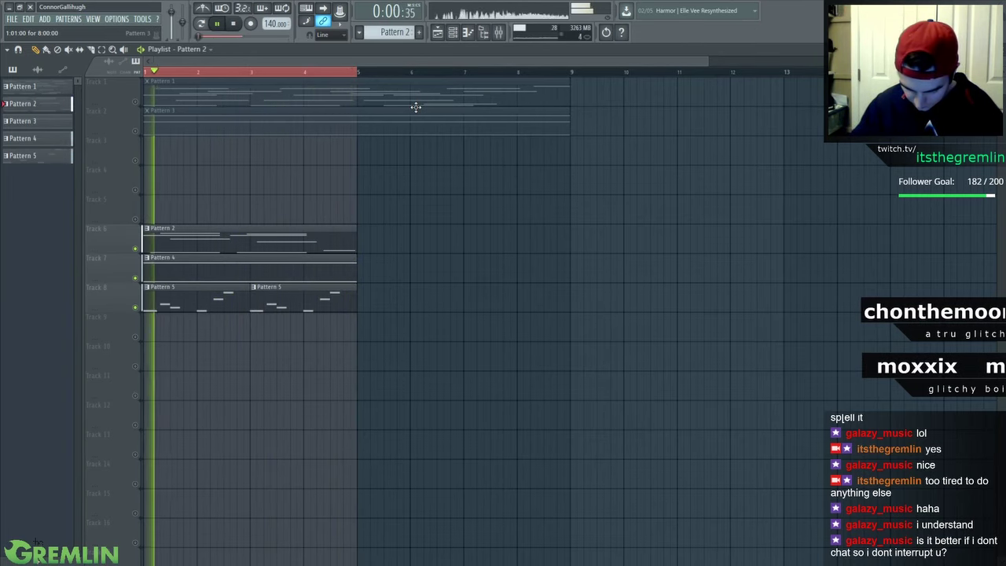
key("F9")
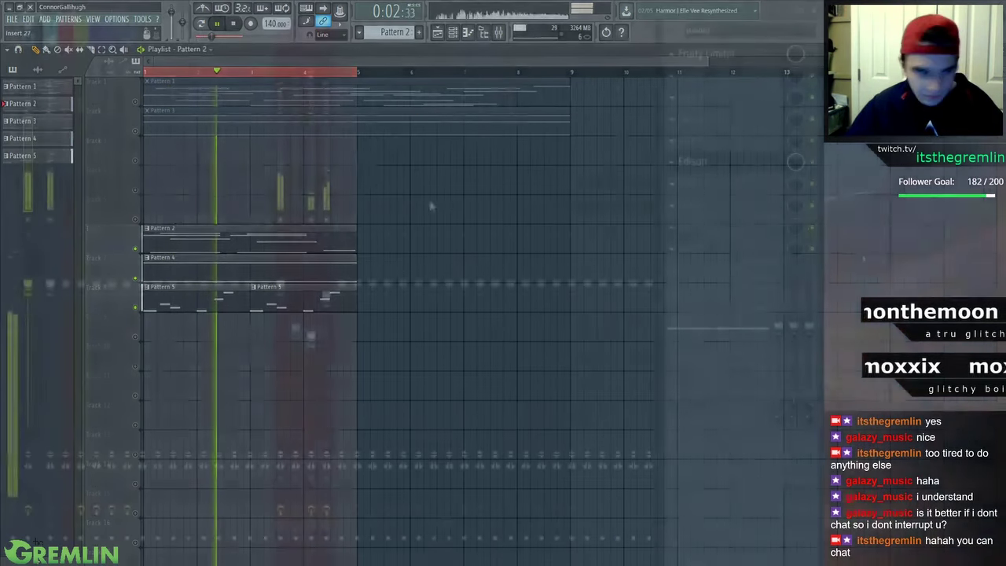
key("F9")
key("space")
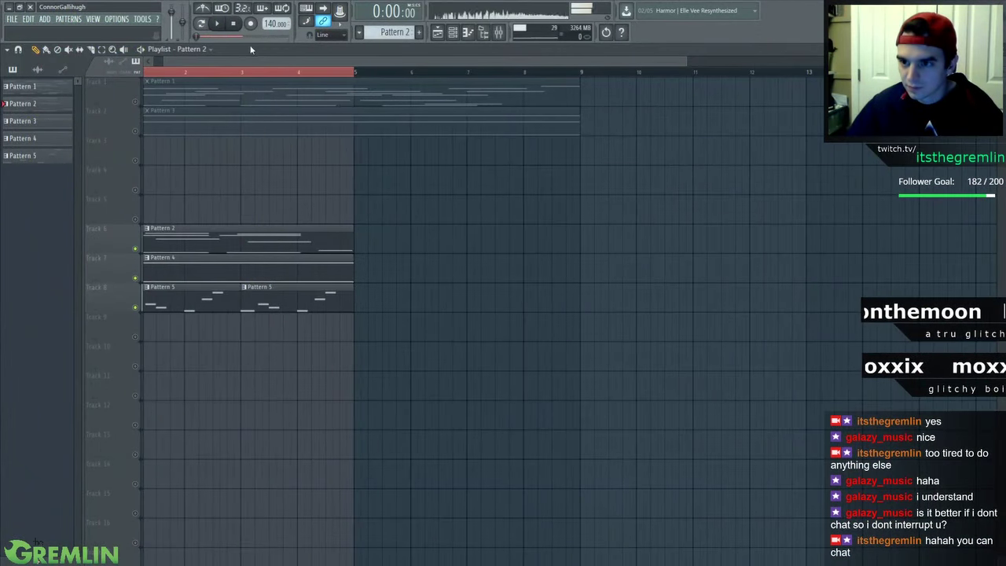
scroll(260, 73, "up", 1)
left_click_drag(330, 260, 324, 154)
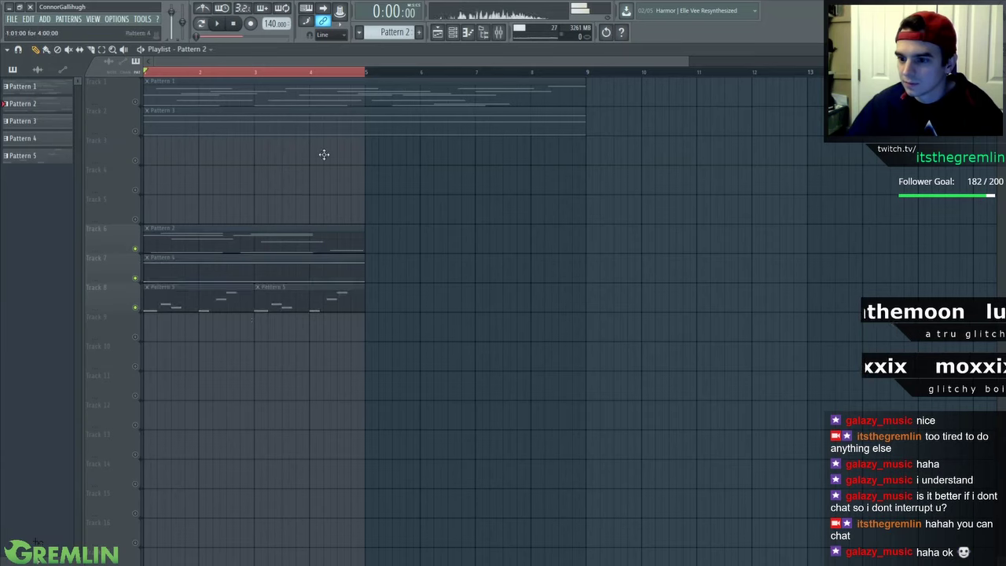
Insert a 3x Osc channel above the Sampler and route it to mixer insert 21
left_click(458, 34)
right_click(543, 257)
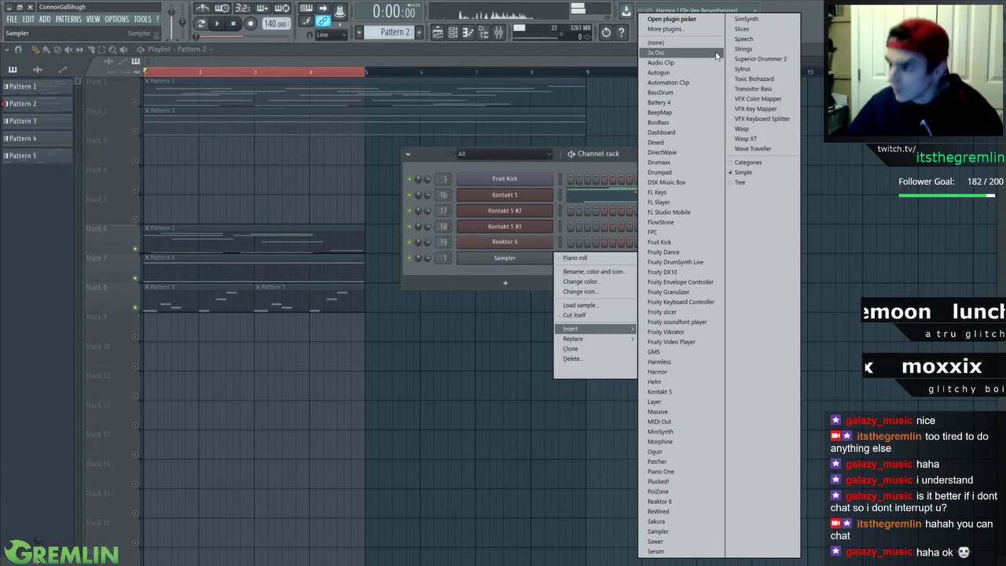
left_click(694, 52)
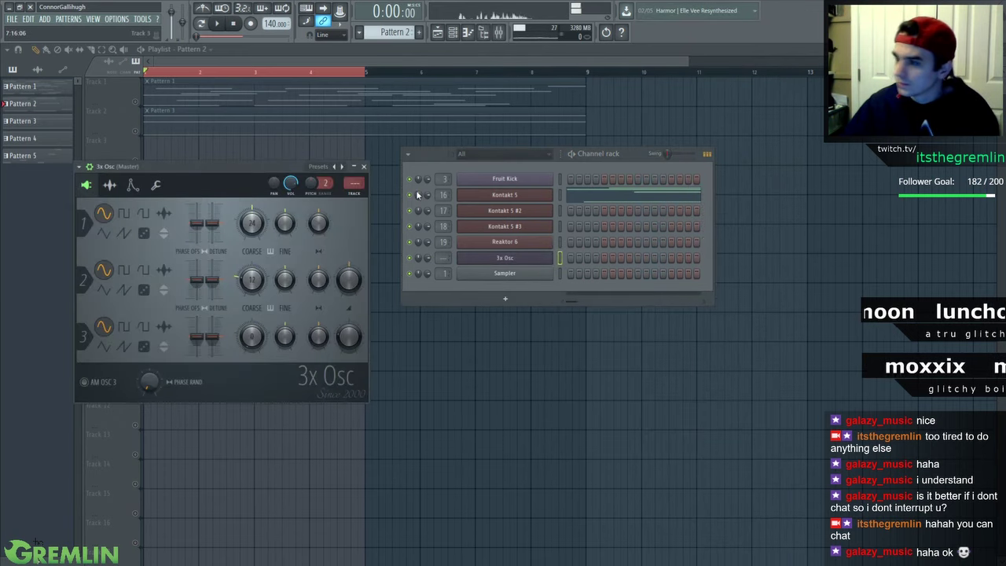
right_click(552, 252)
left_click(563, 261)
key("F9")
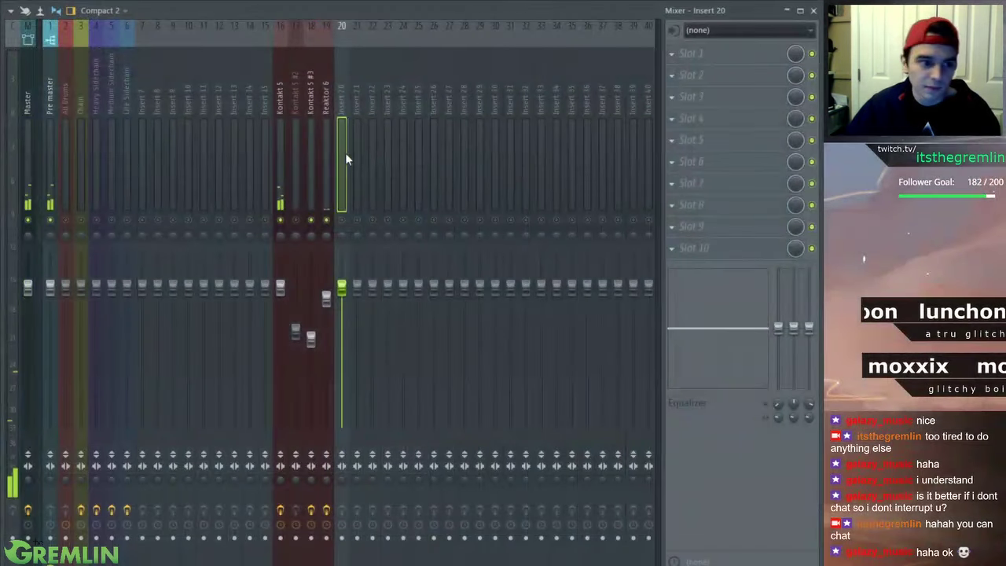
left_click(357, 155)
key("F9")
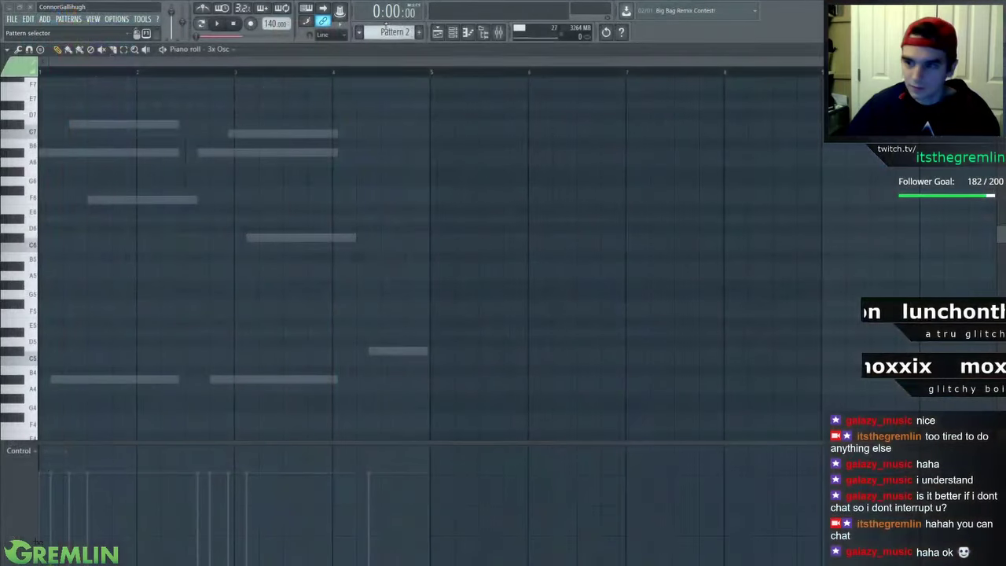
Create Pattern 6 with a D7 note just over one bar long for 3x Osc, and open the 3x Osc settings
left_click(420, 33)
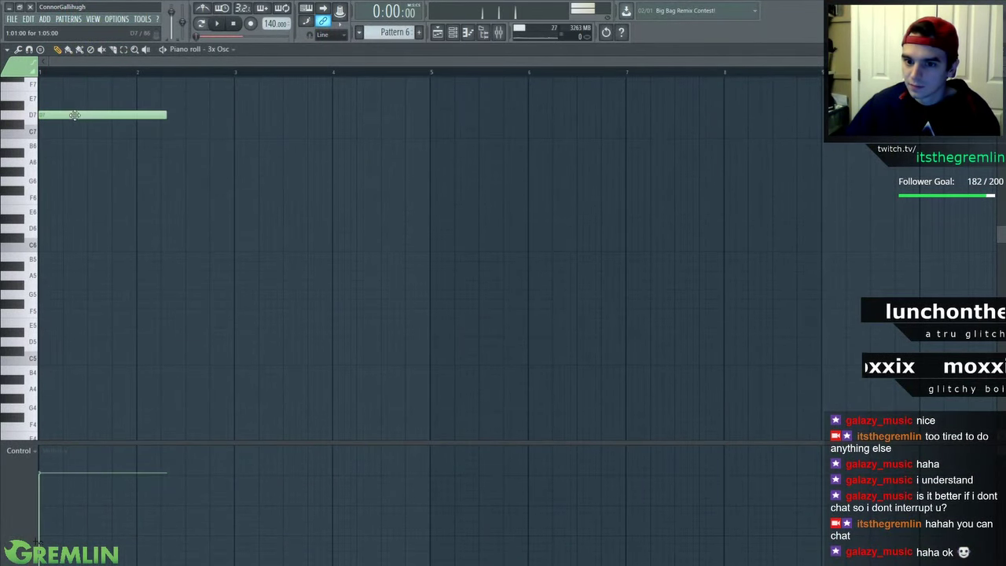
key("F6")
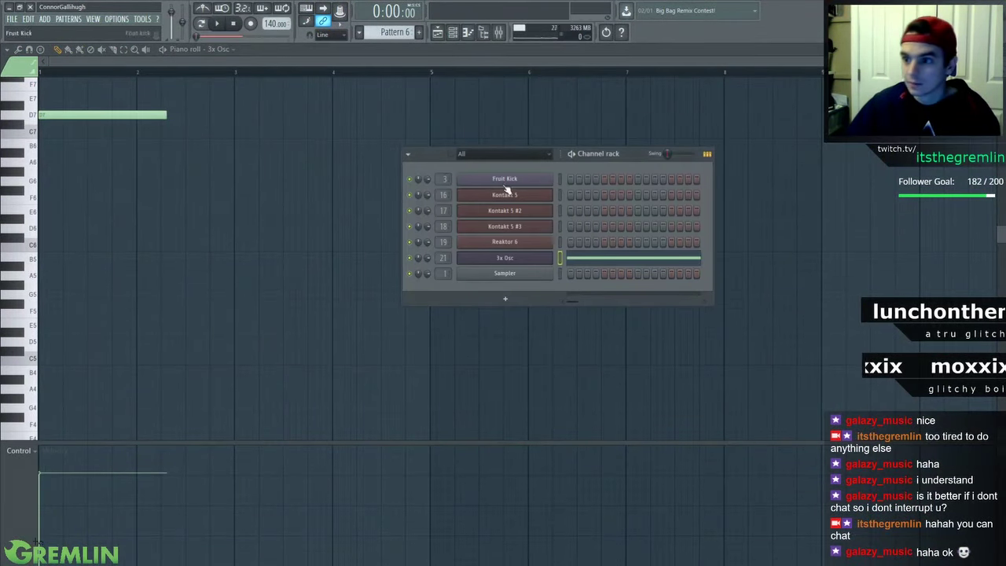
left_click(508, 261)
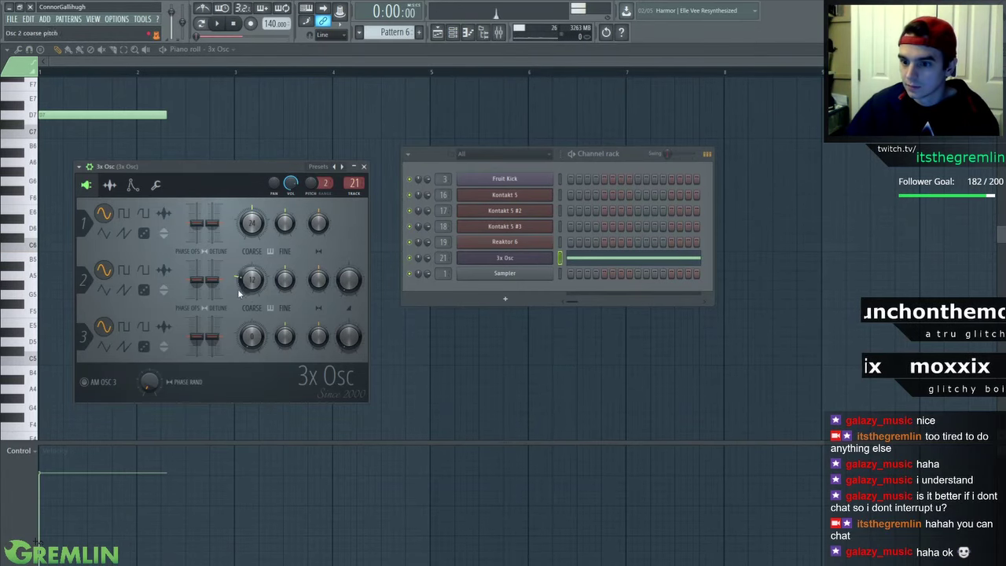
Shorten the D7 note of Pattern 6 to three steps and lower the mixer fader of the 3x Osc insert
left_click(132, 186)
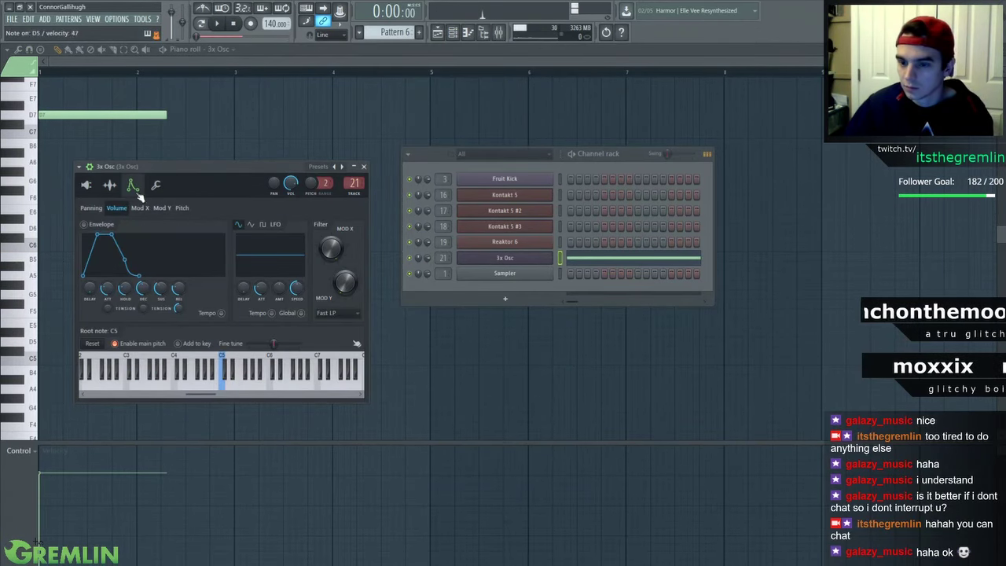
right_click(547, 260)
left_click(167, 135)
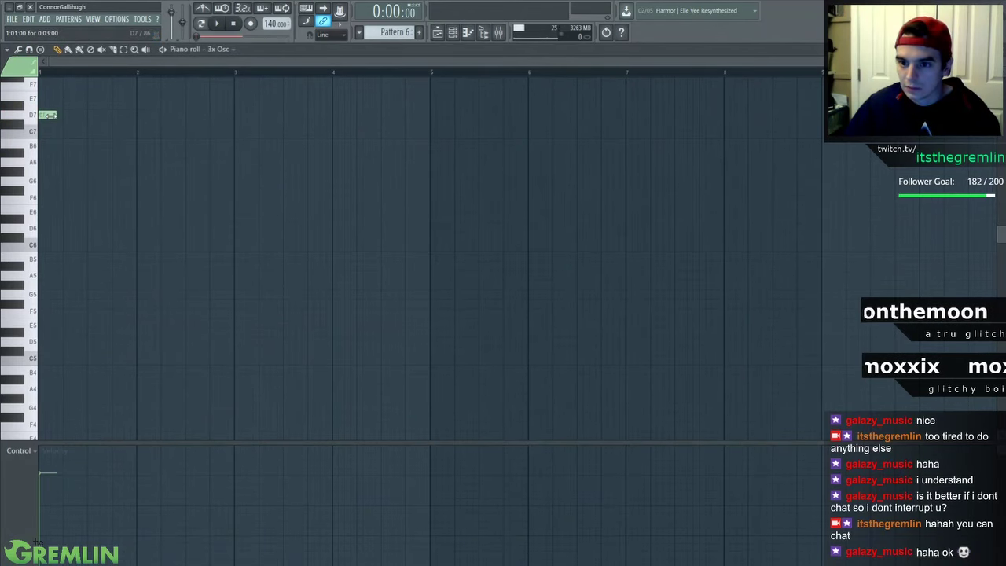
key("F9")
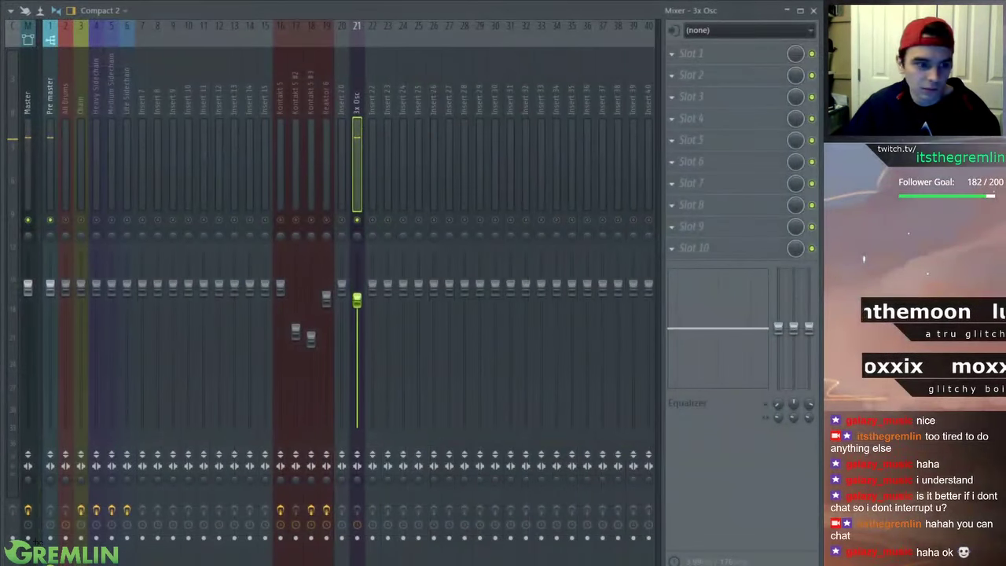
key("F9")
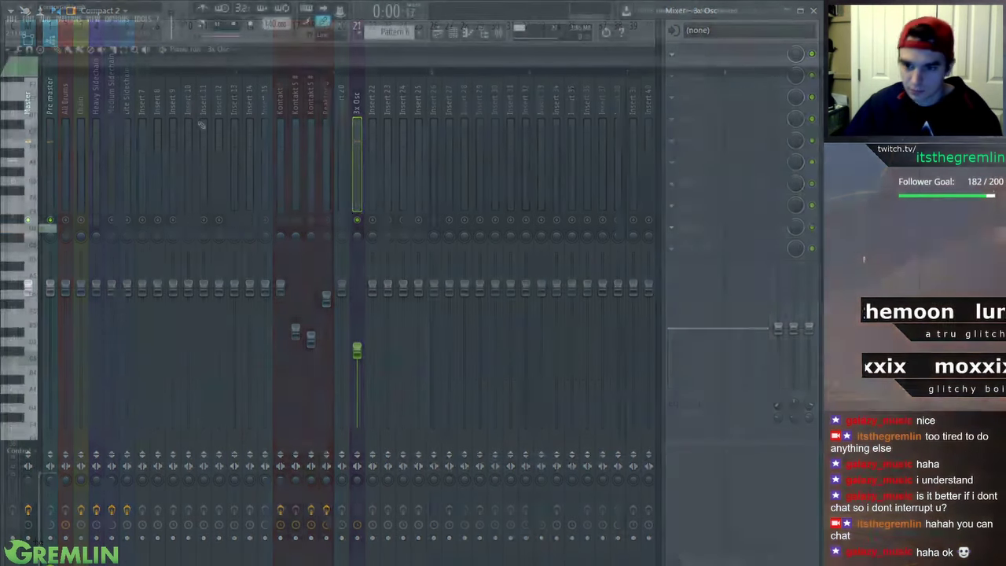
Rework the opening note into a one-step D6 and add a one-step C#6 at the third step of bar 1
key("space")
key("space")
key("space")
left_click(70, 245)
key("space")
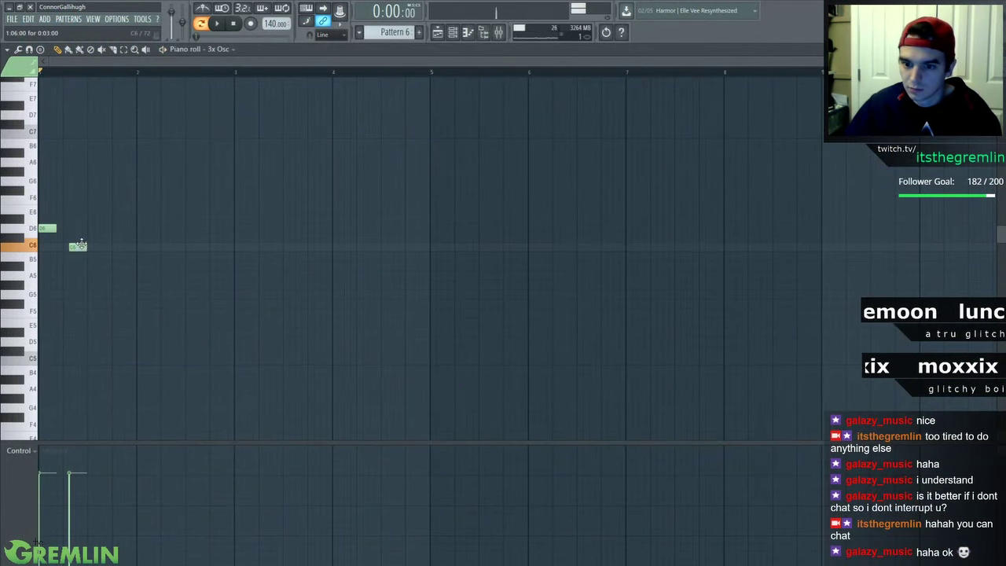
left_click_drag(66, 240, 57, 229)
key("space")
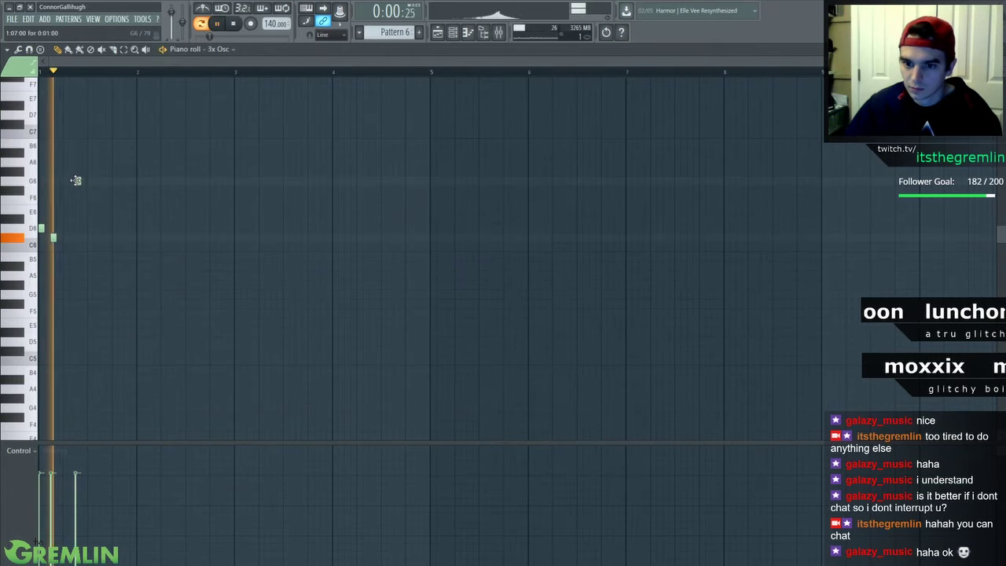
Add one-step A6, A5 and F#5 notes through the rest of bar 1 while auditioning the pattern
left_click(76, 181)
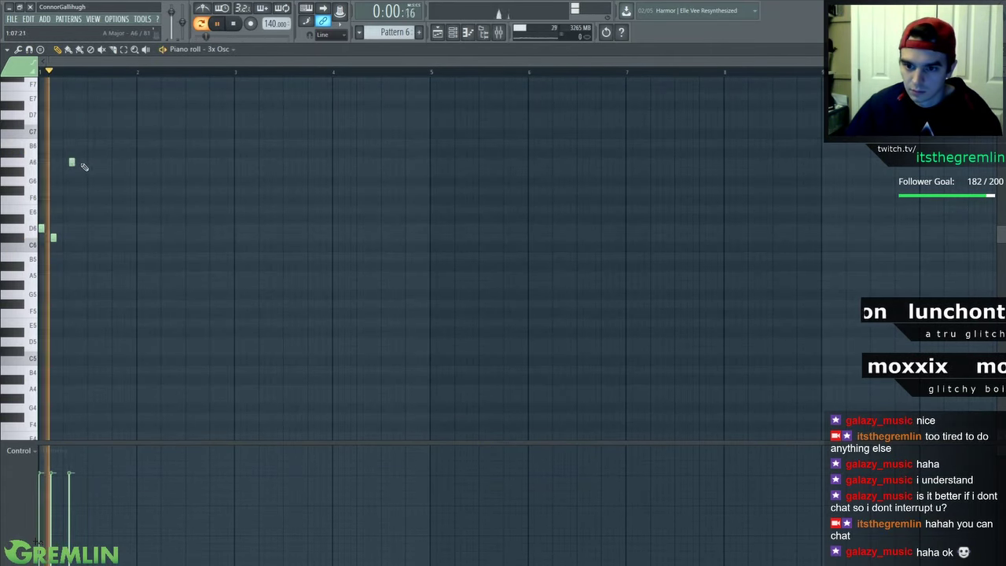
key("space")
key("space")
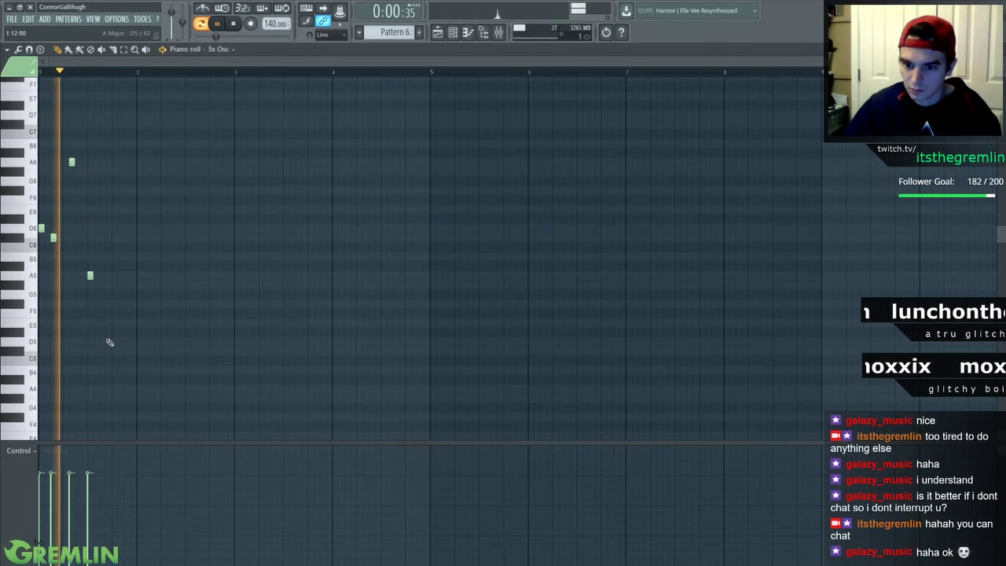
left_click(120, 313)
key("space")
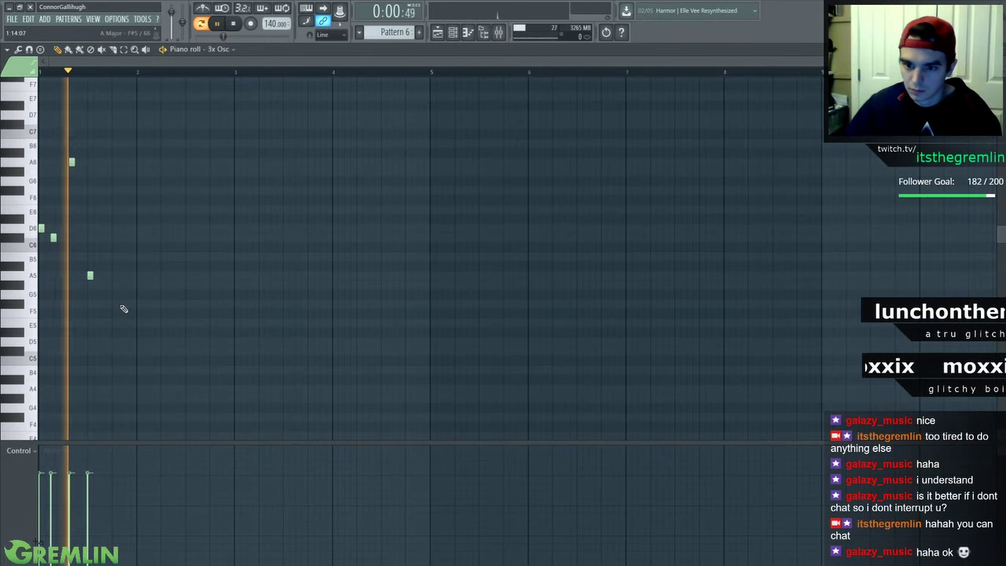
left_click(120, 303)
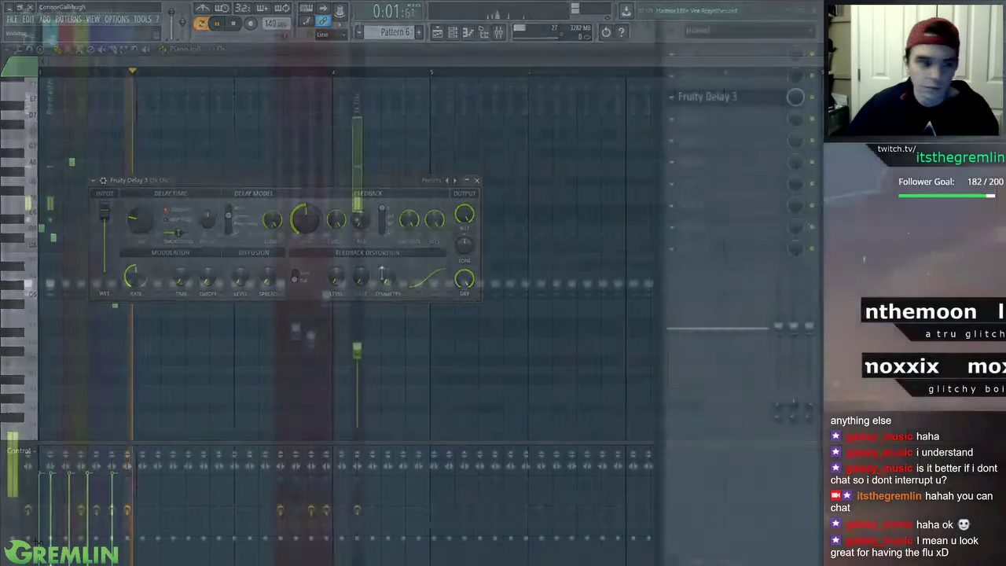
Add Fruity Delay 3 to the 3x Osc insert, trying its feedback sample rate, and lower the insert's fader slightly
key("F9")
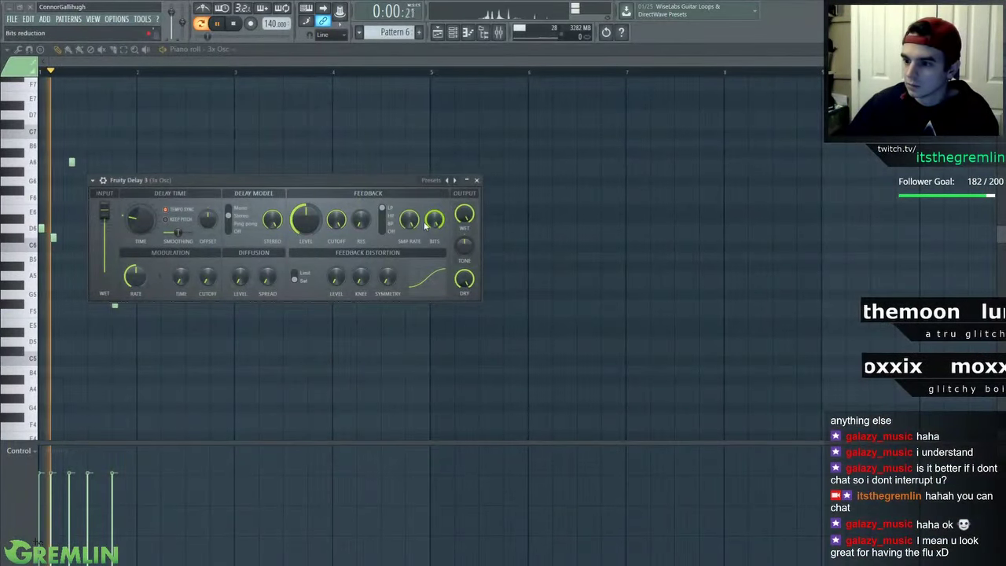
left_click_drag(414, 222, 413, 240)
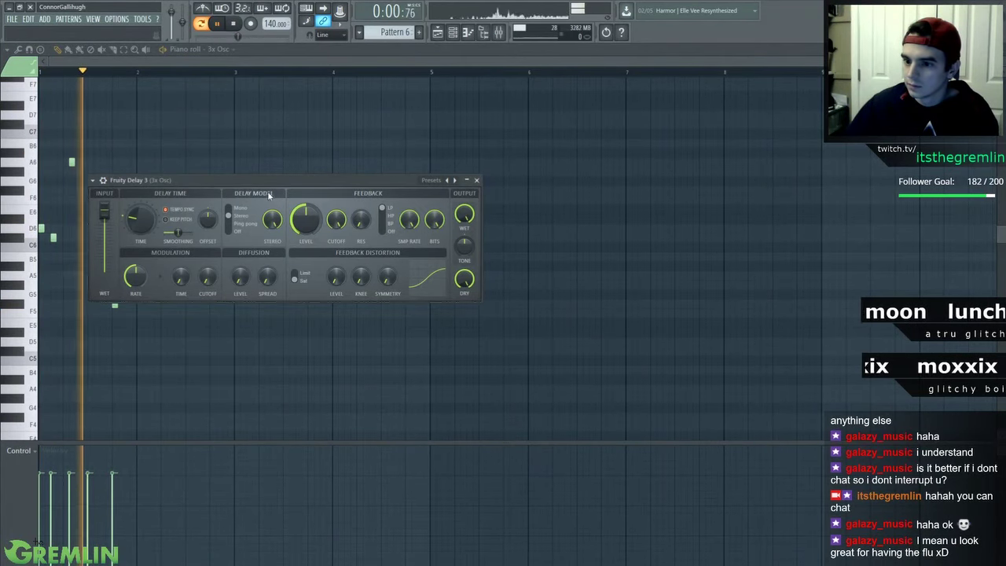
key("F9")
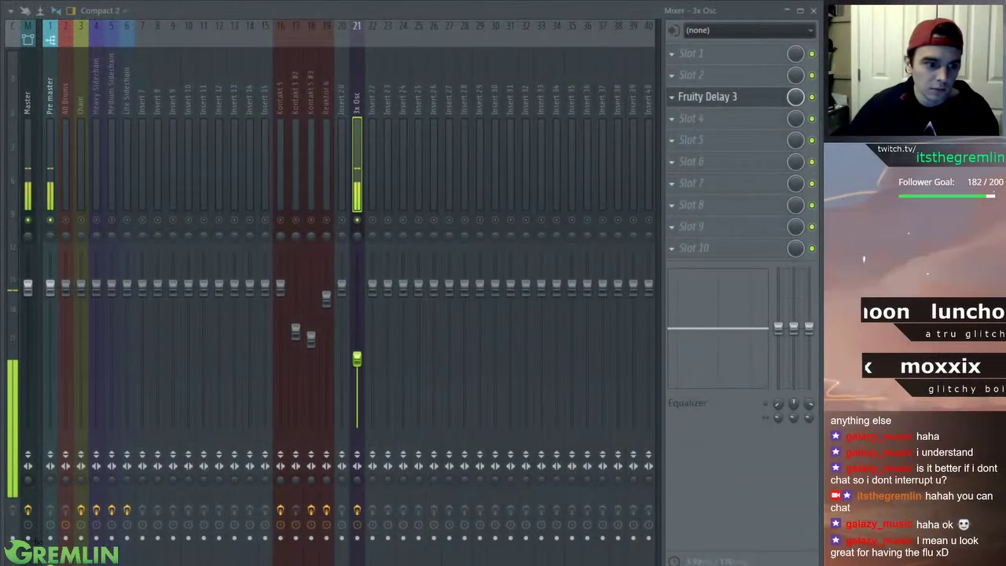
key("F9")
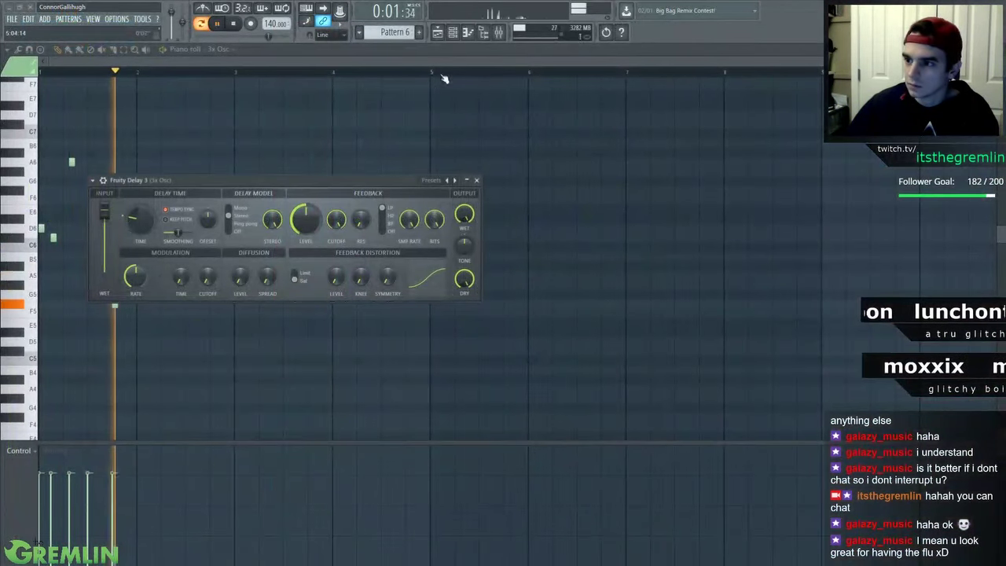
Move Fruity Delay 3 up to slot 2 of the 3x Osc insert and load Guitar Rig 5 in slot 3
left_click(454, 33)
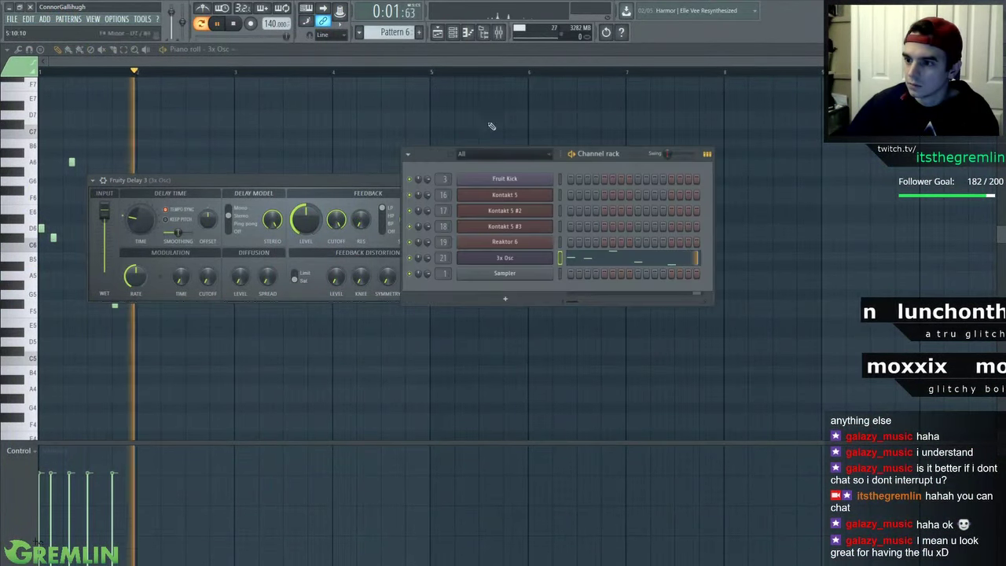
key("F9")
left_click_drag(727, 94, 743, 79)
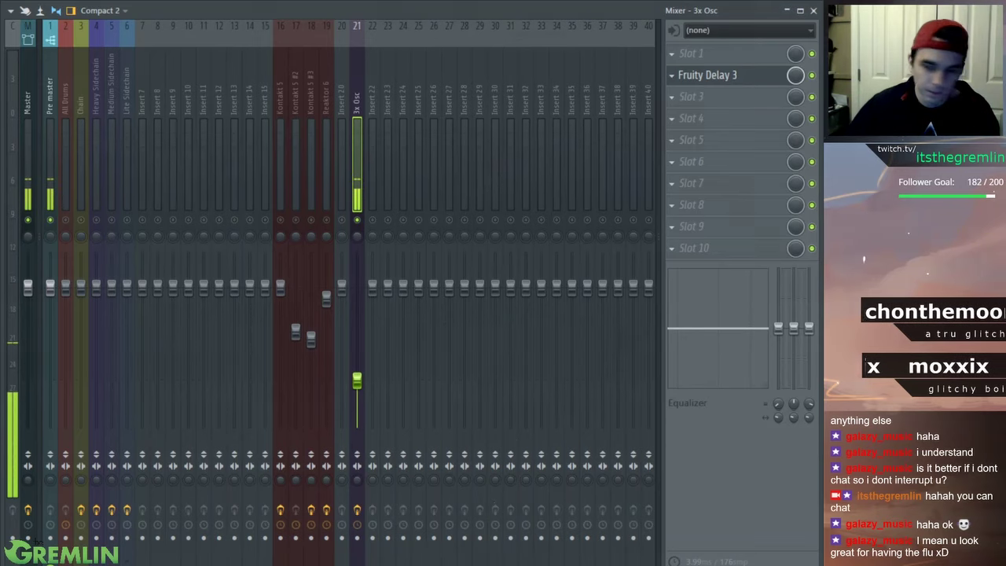
key("F9")
left_click_drag(162, 167, 150, 90)
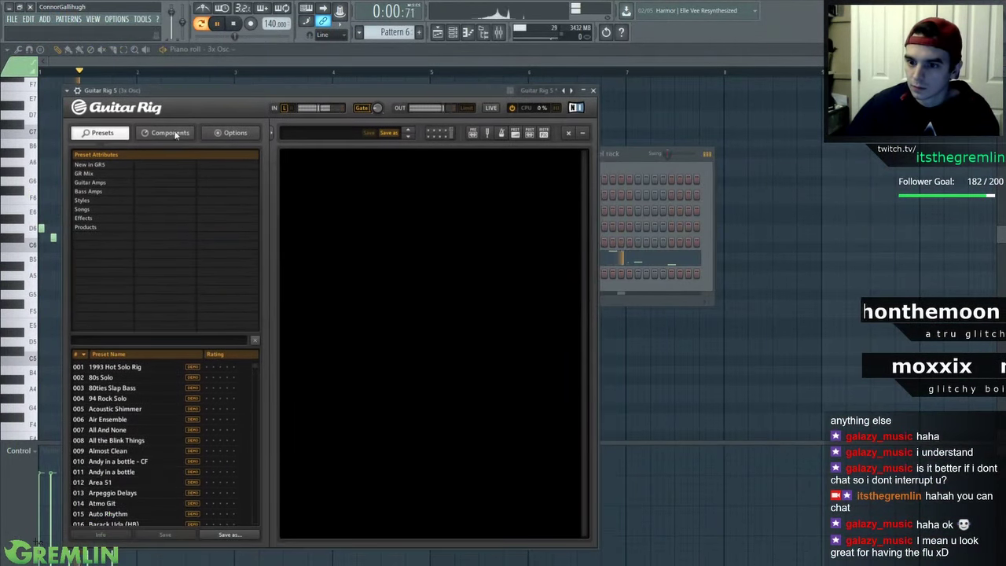
Add the Control Room cabinet from Guitar Rig's cabinet components to the empty rack
left_click(180, 133)
left_click(178, 190)
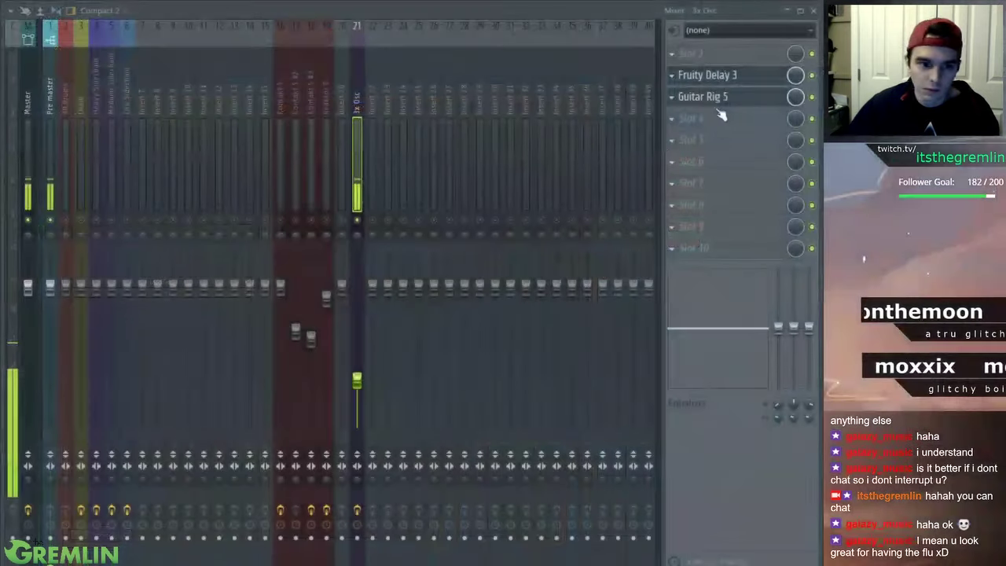
scroll(720, 98, "up", 2)
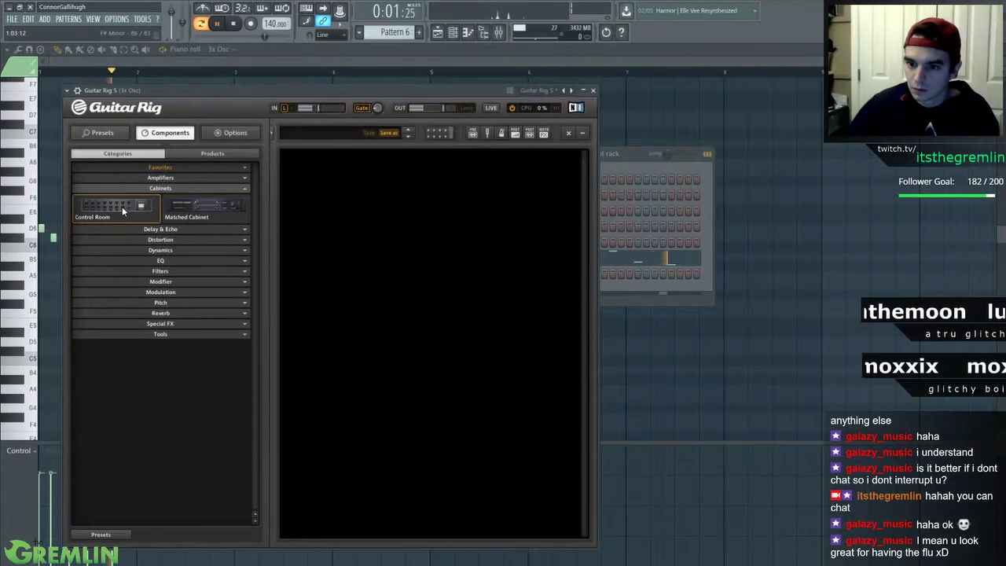
left_click_drag(149, 207, 373, 179)
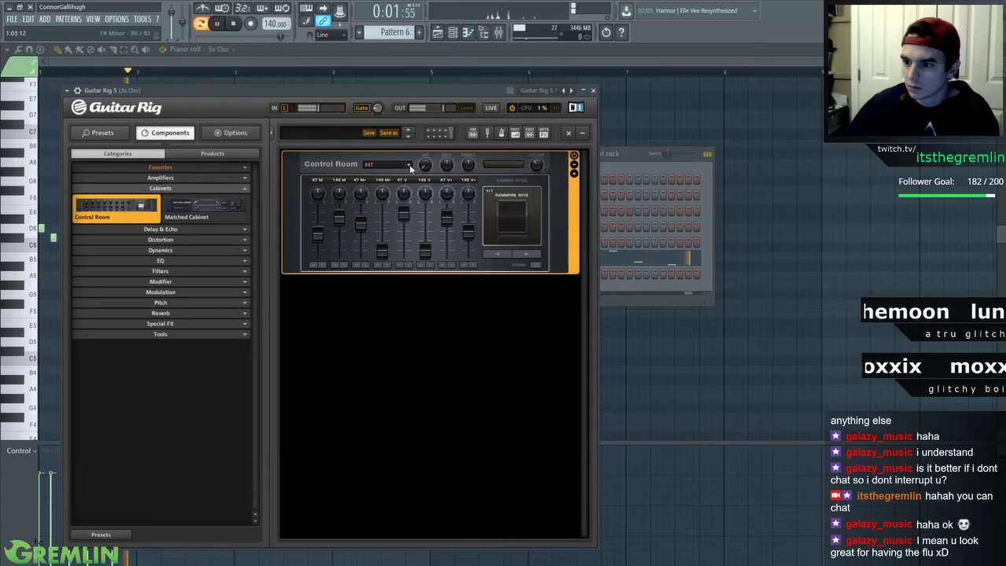
left_click(408, 166)
left_click(428, 192)
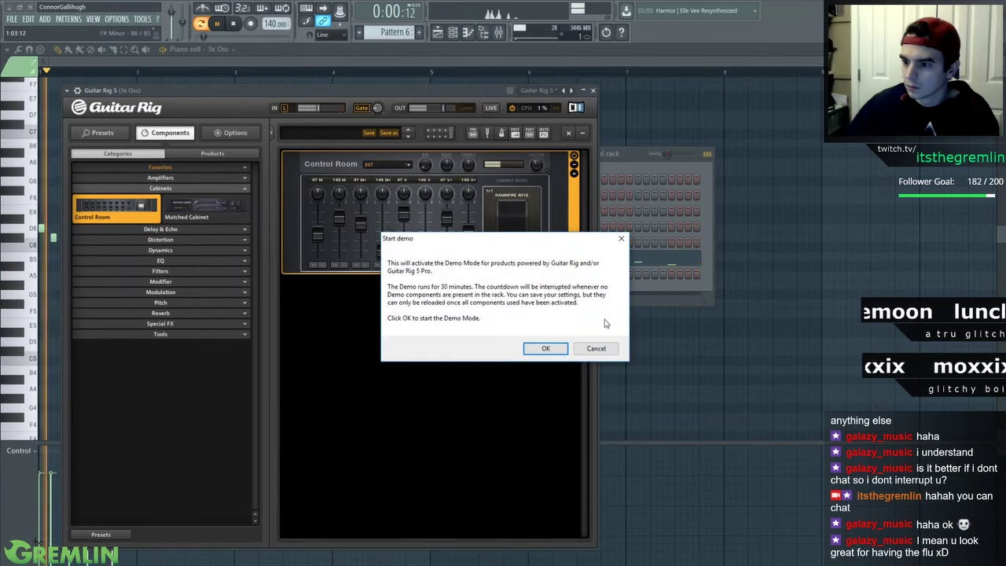
left_click(595, 348)
Add a Matched Cabinet above the Control Room and a Reflektor reverb below it in the rack
left_click_drag(198, 210, 393, 196)
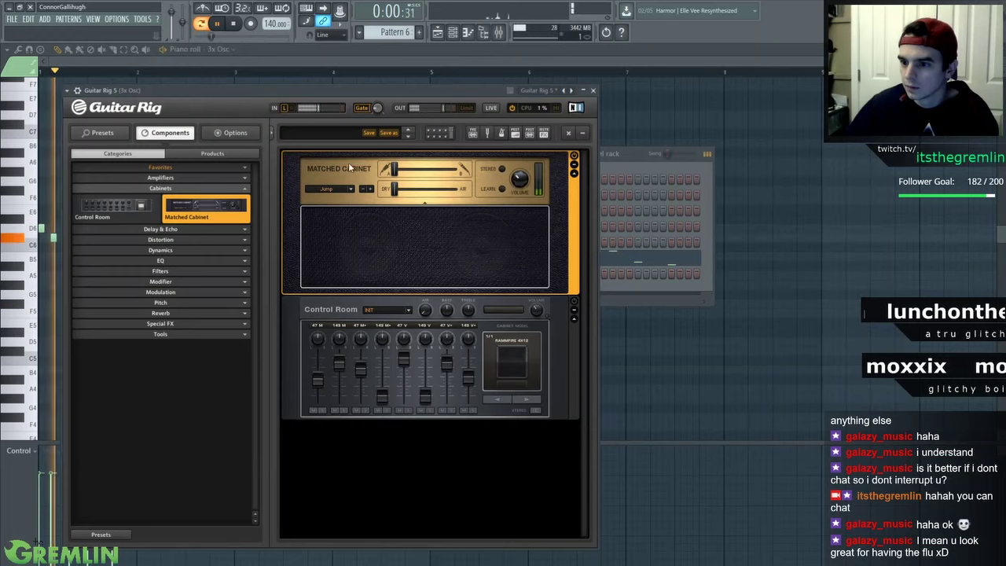
left_click(179, 313)
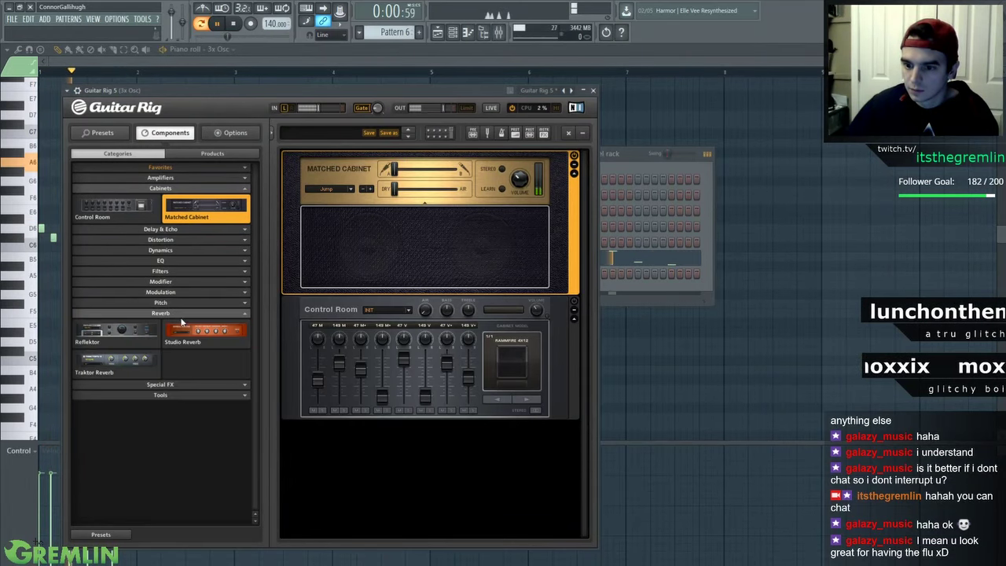
left_click_drag(121, 342, 401, 434)
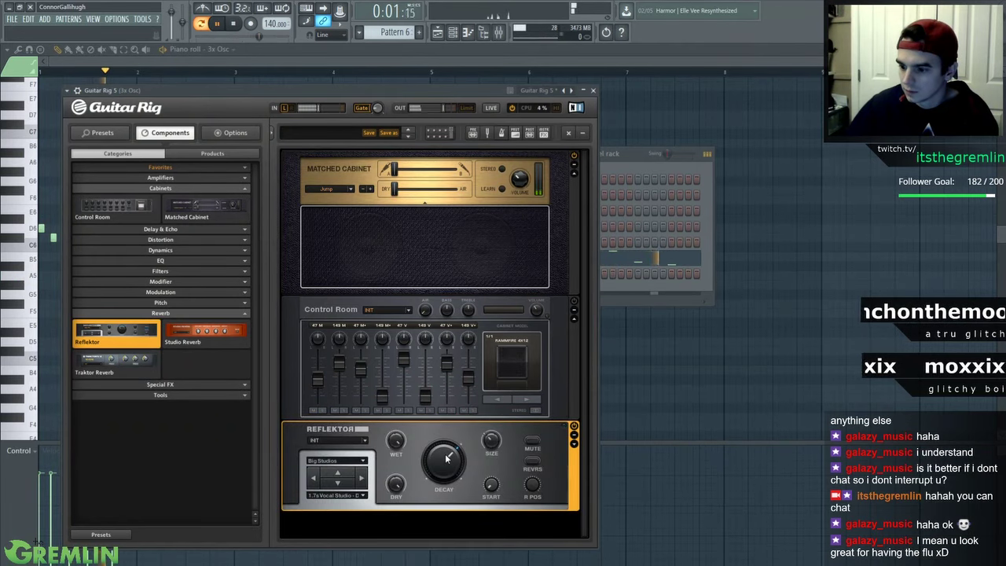
Set the Reflektor reverb's size to 185% and its decay to 84%
left_click_drag(498, 440, 495, 401)
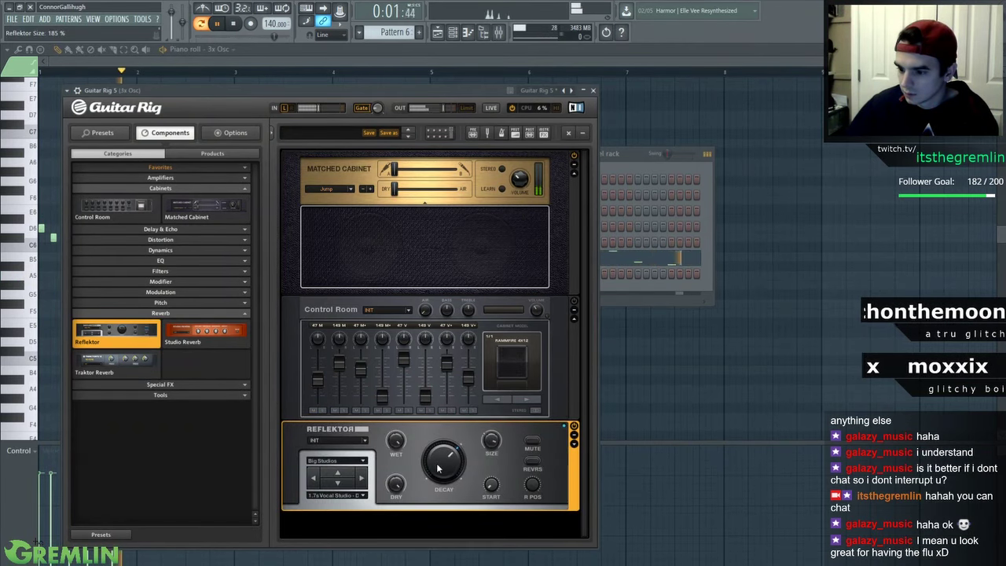
left_click_drag(443, 462, 437, 436)
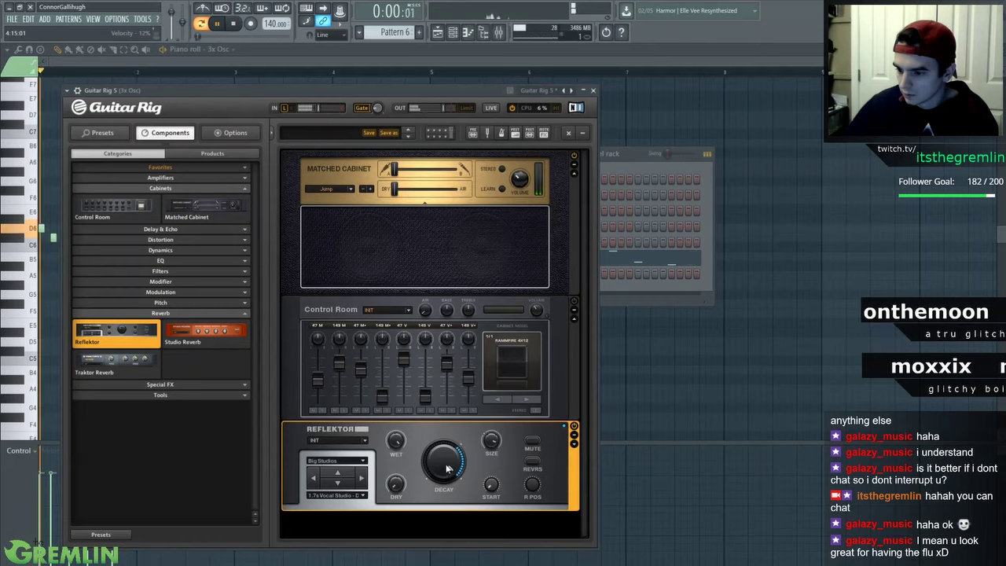
left_click_drag(453, 487, 467, 488)
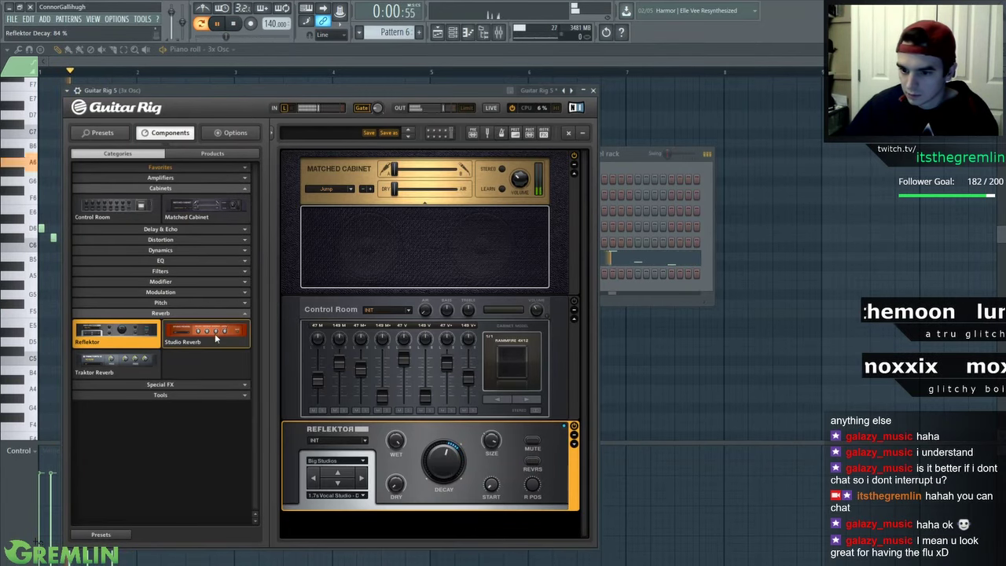
Add a Traktor Reverb below the Reflektor and set its dry/wet to 75
left_click_drag(116, 362, 385, 518)
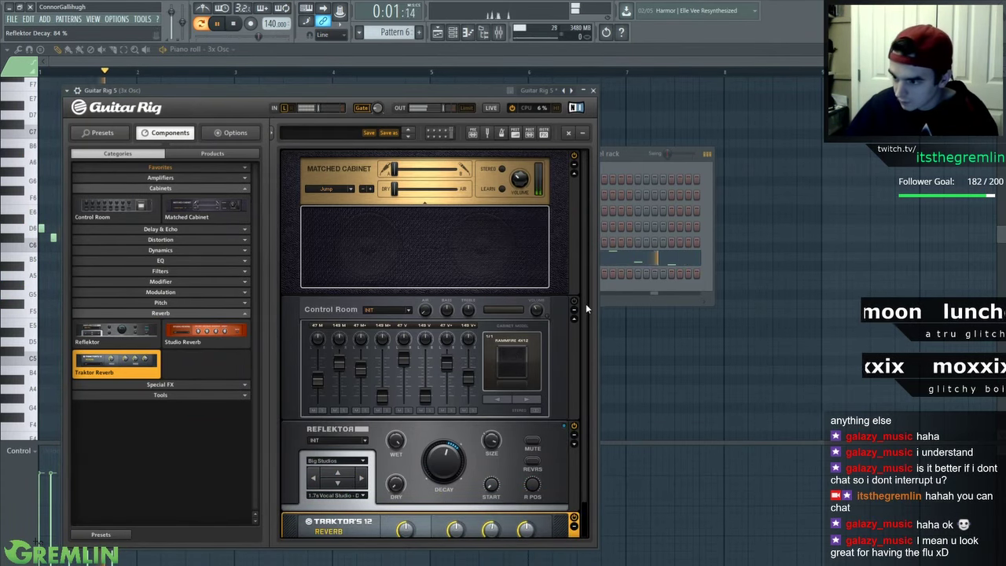
scroll(585, 309, "down", 2)
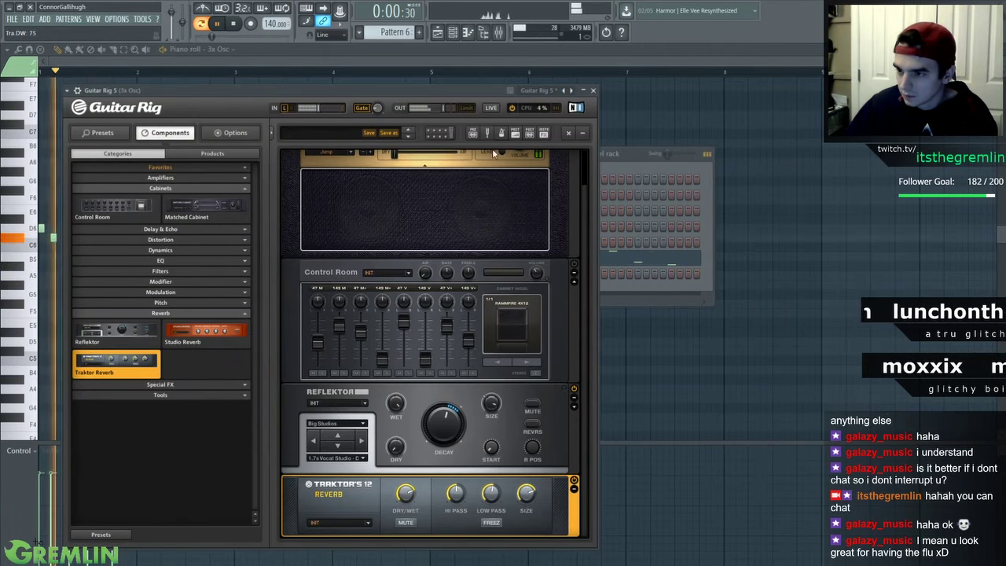
Extend the 3x Osc melody with D7 and D5 notes in bar 2 and an A4 note in bar 3
key("F7")
scroll(342, 216, "up", 2)
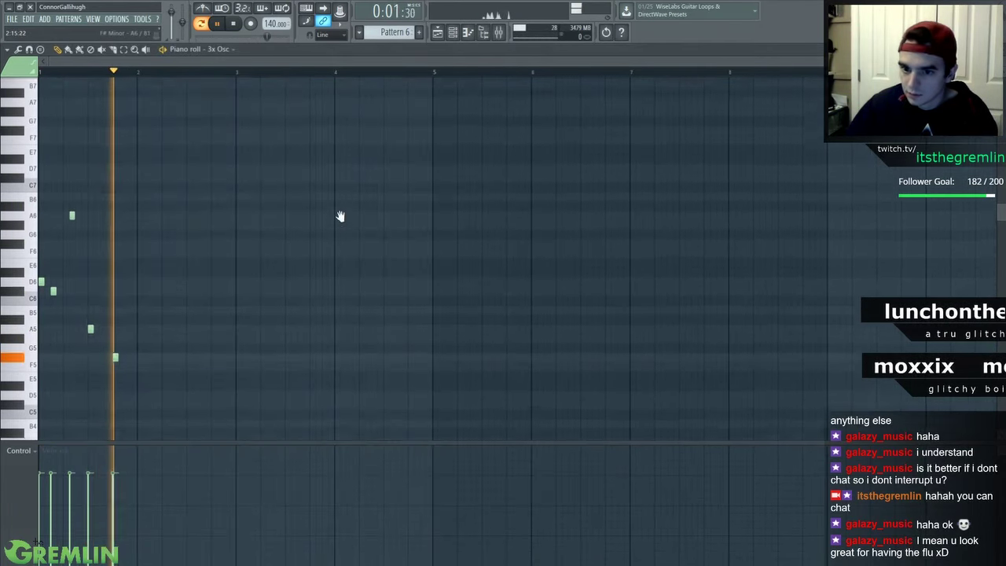
left_click(152, 173)
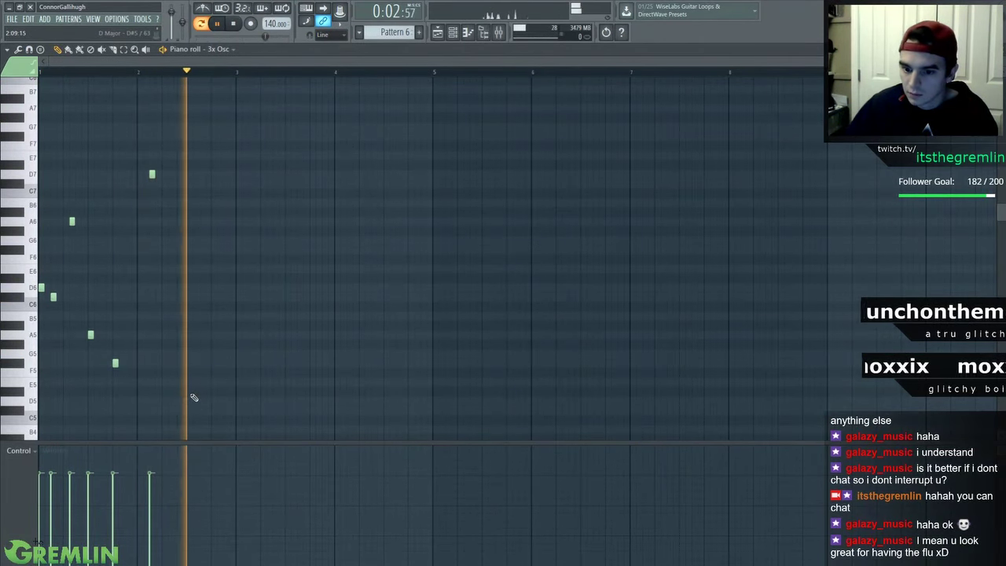
left_click(232, 401)
scroll(322, 330, "down", 2)
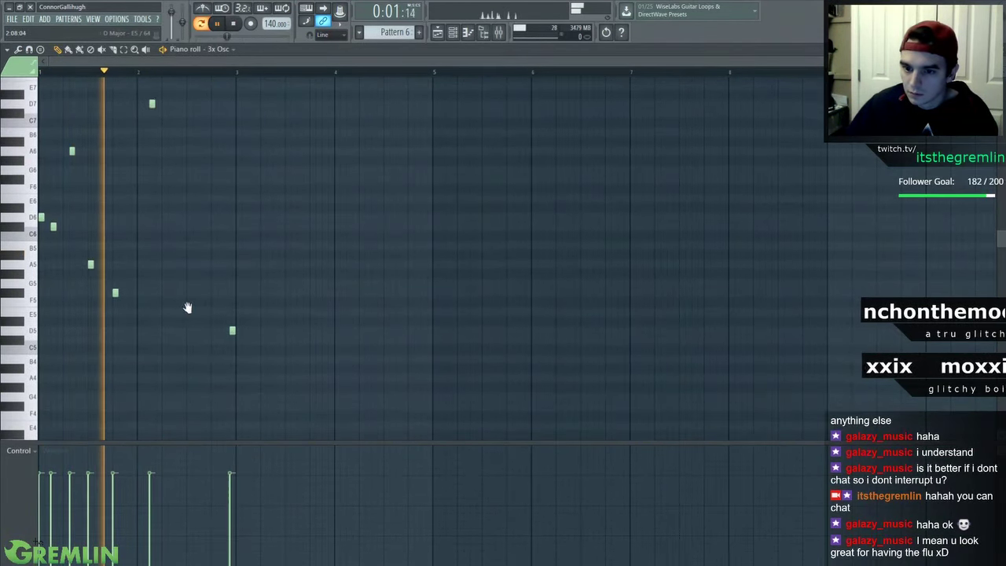
scroll(331, 291, "down", 1)
left_click(302, 354)
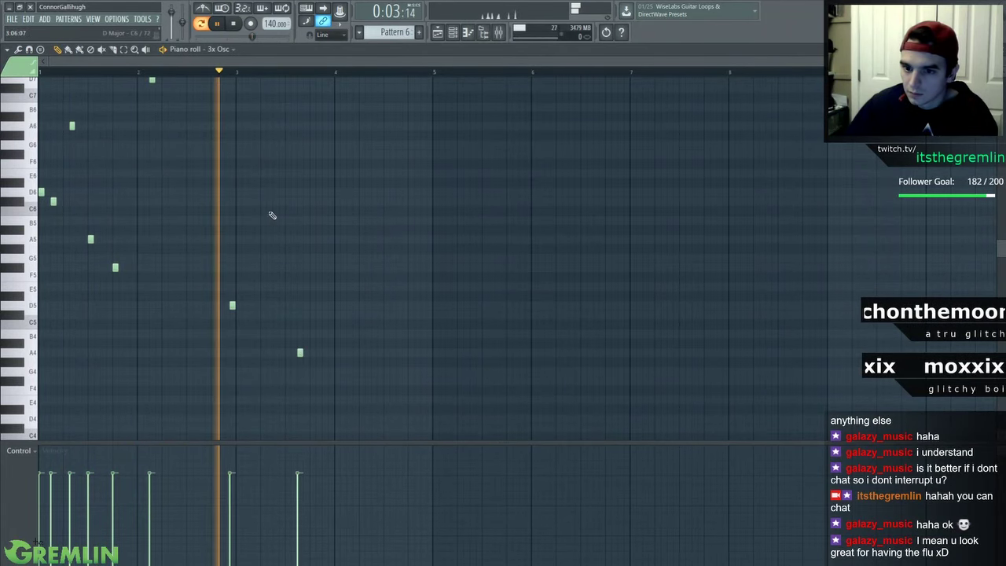
Copy bar 1's D6, C#6, A5 and F#5 notes twice, once across bars 2 to 3 and once across bars 3 to 4
left_click_drag(139, 174, 40, 319)
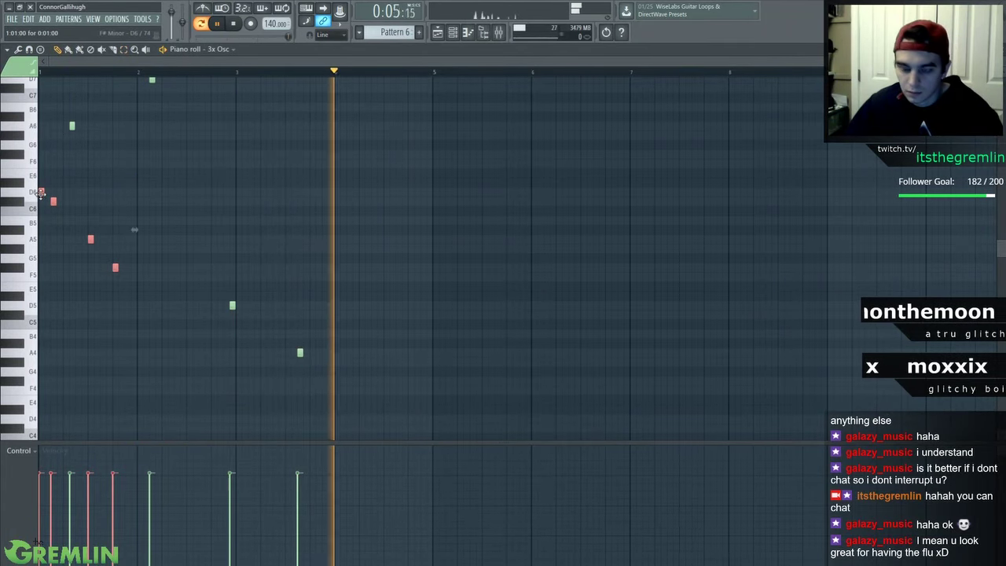
left_click_drag(41, 196, 363, 195)
Try a high accent note in bar 4 and settle on a one-step F#6 at step 10
left_click(381, 135)
left_click_drag(382, 134, 387, 144)
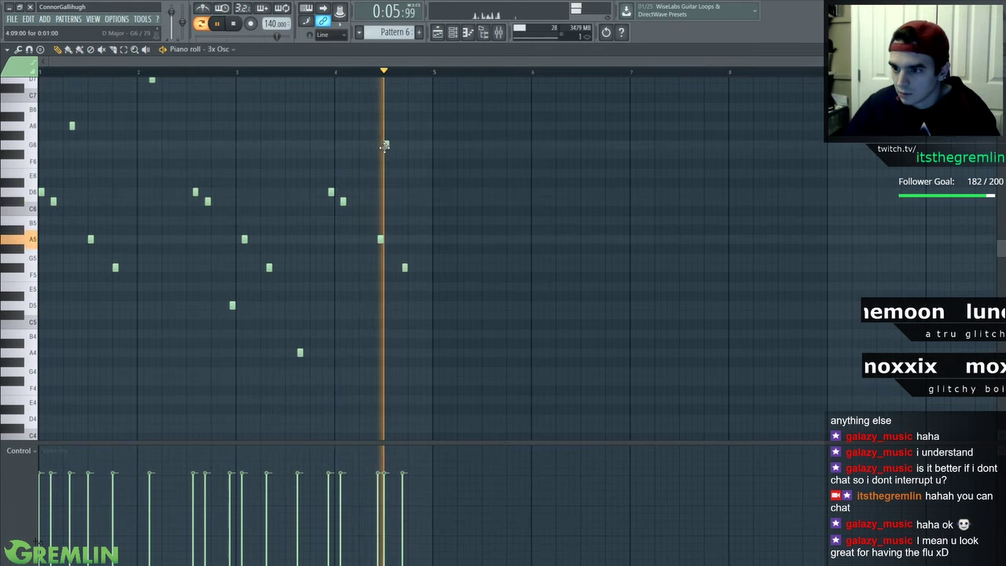
scroll(411, 151, "up", 1)
right_click(386, 158)
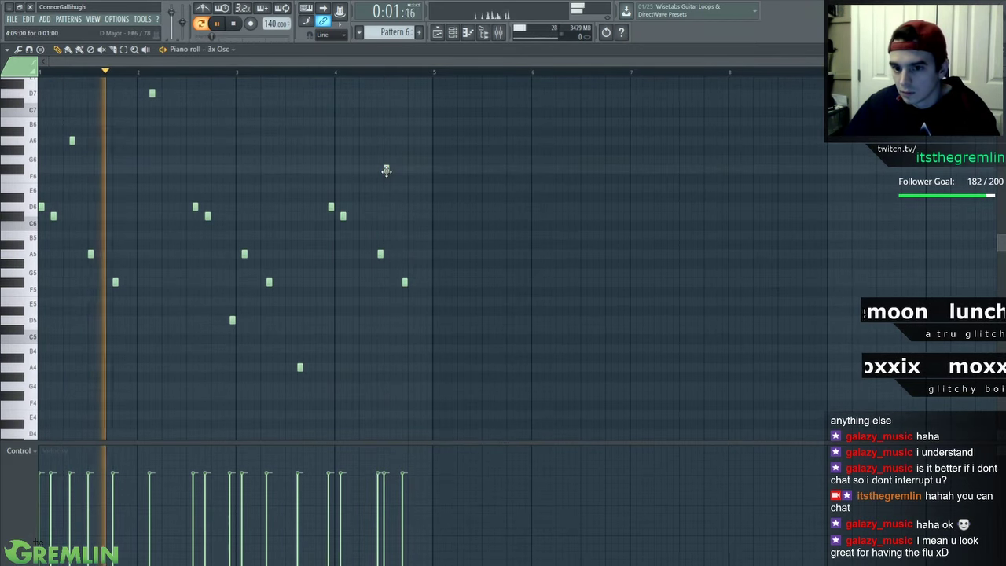
left_click(389, 167)
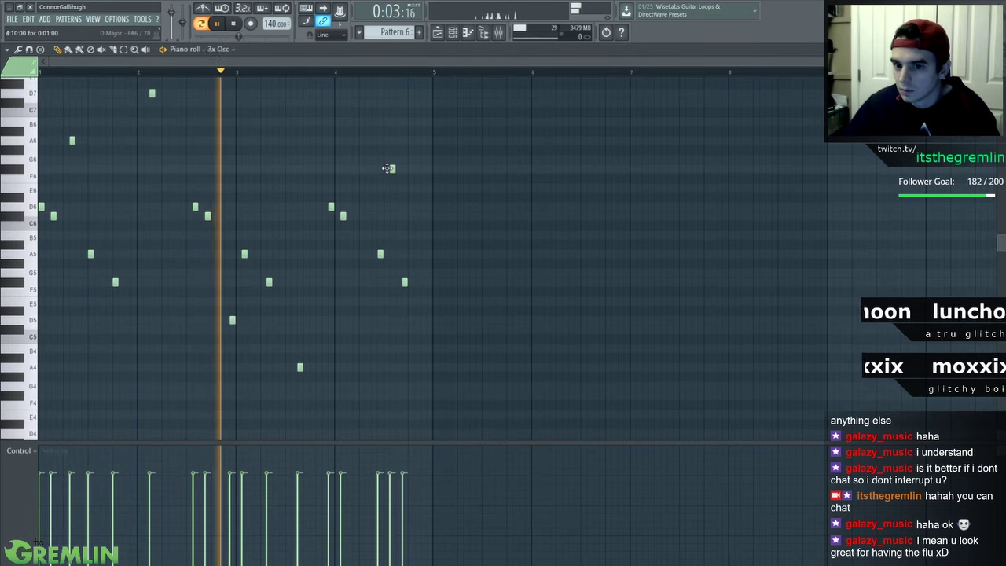
Place a four-bar Pattern 6 clip at bar 1 of Track 12 in the playlist
scroll(468, 208, "up", 4)
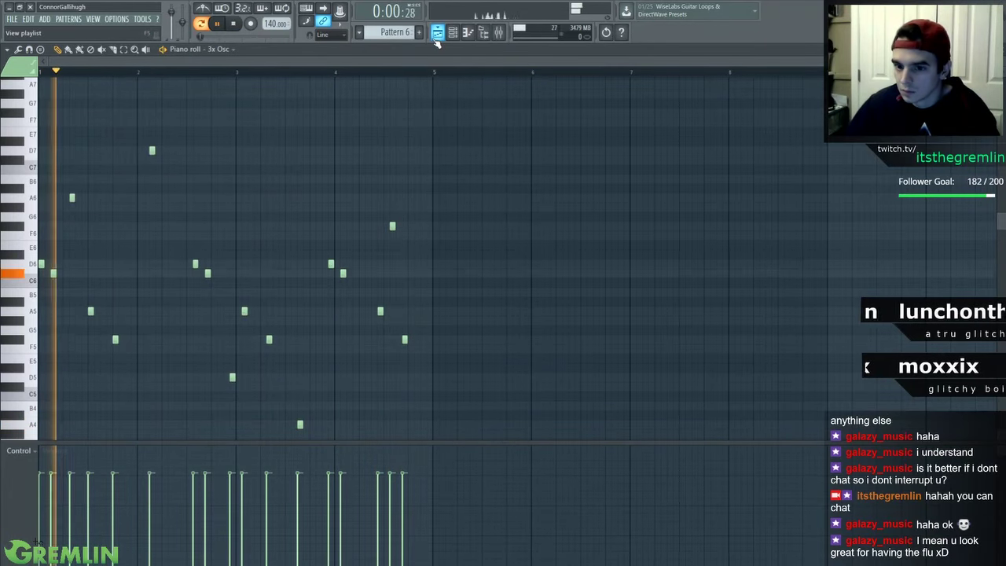
key("F5")
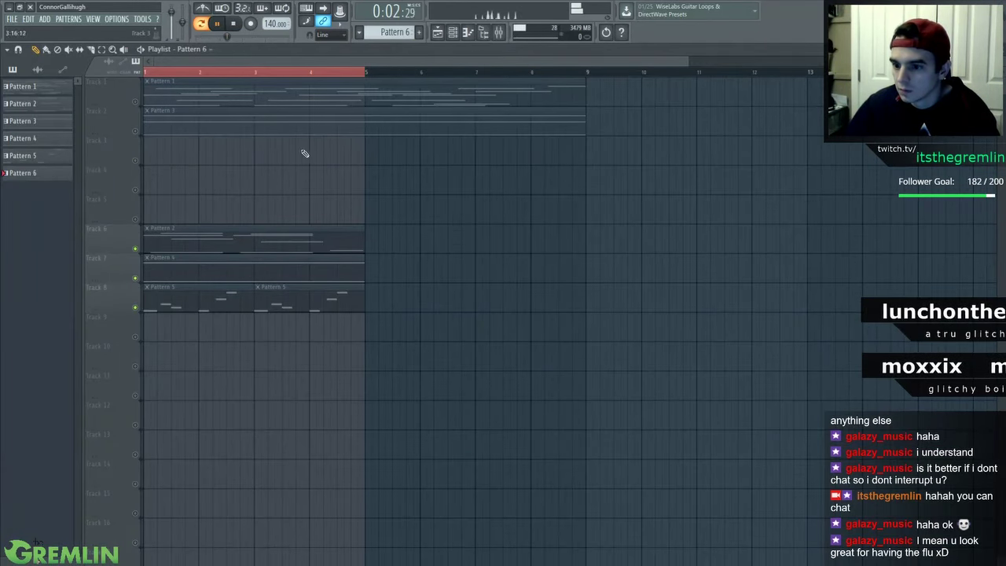
scroll(280, 401, "down", 4)
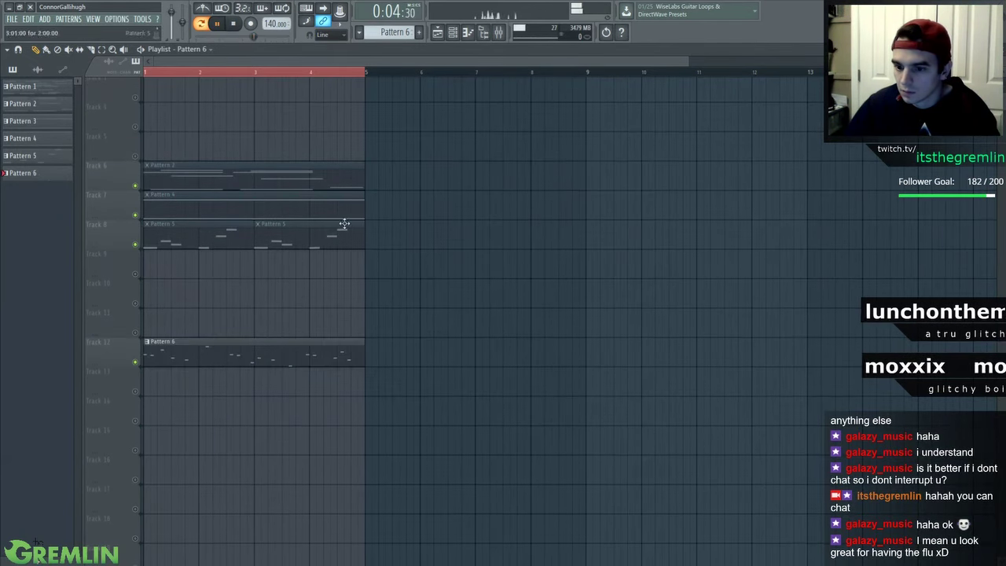
Insert a new Reaktor 6 instrument after the 3x Osc channel and load the Prism ensemble into it
key("F6")
right_click(542, 275)
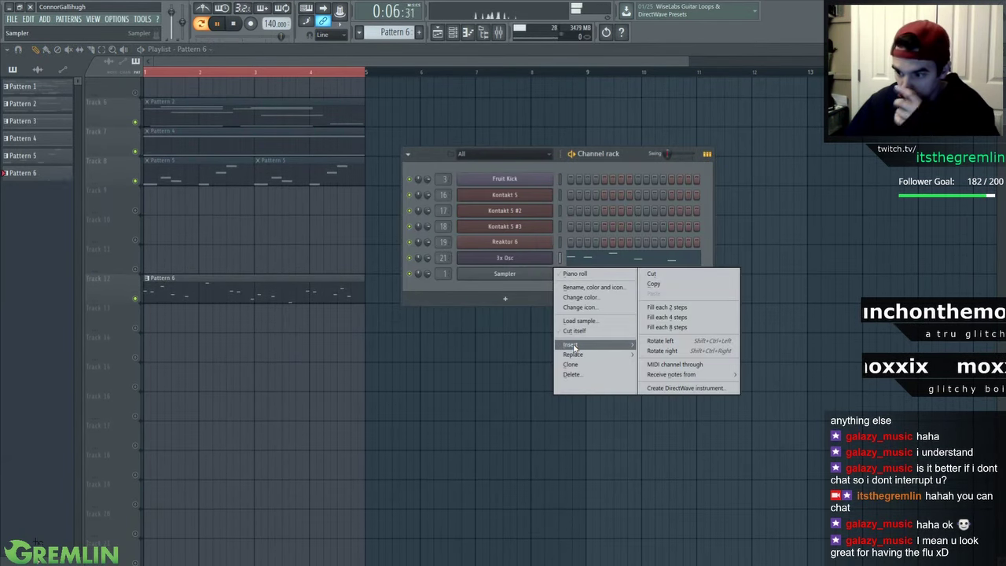
mouse_move(574, 347)
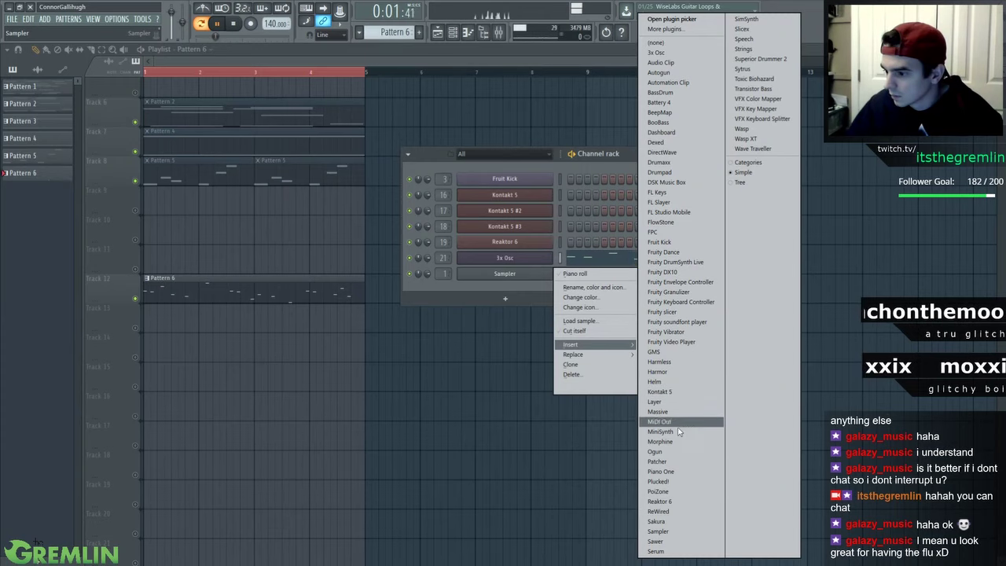
left_click(672, 503)
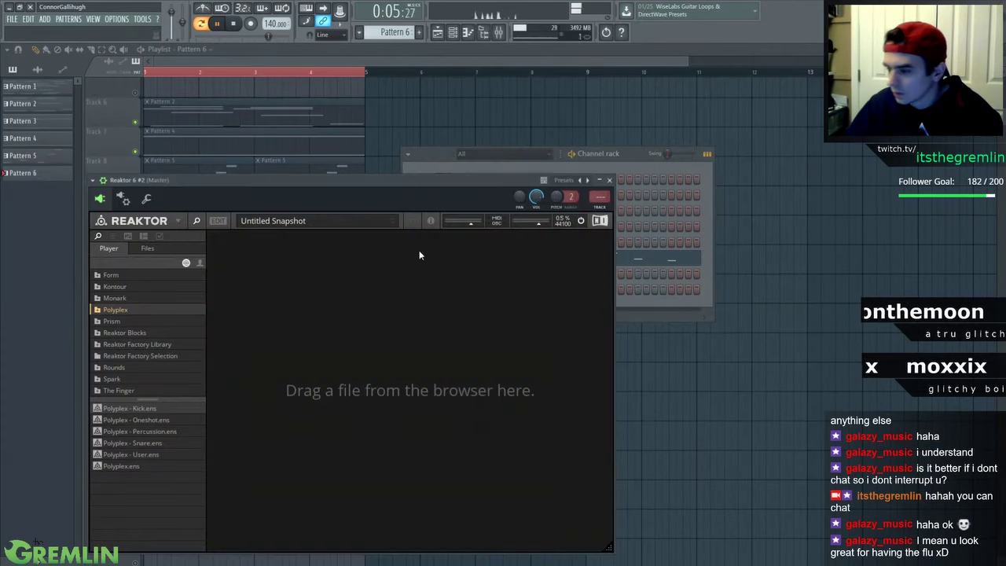
left_click_drag(122, 181, 138, 133)
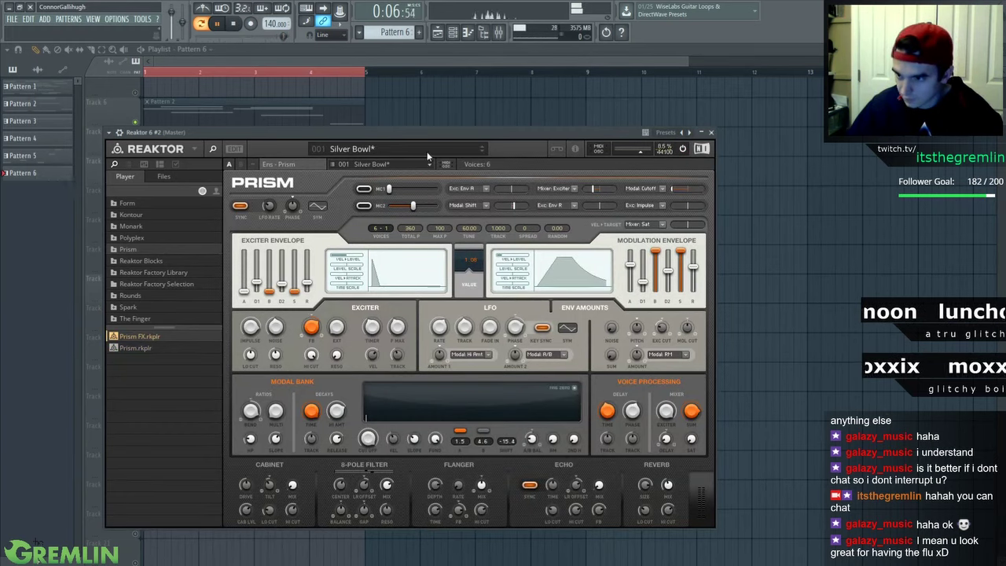
Load the New Morning Strings preset from Prism's Pads bank
left_click(428, 156)
mouse_move(378, 170)
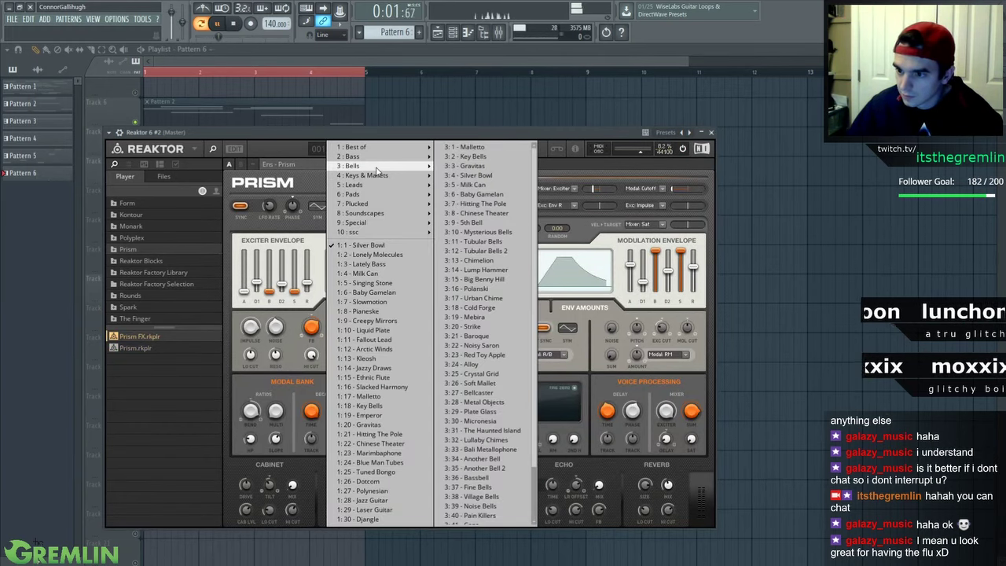
mouse_move(374, 197)
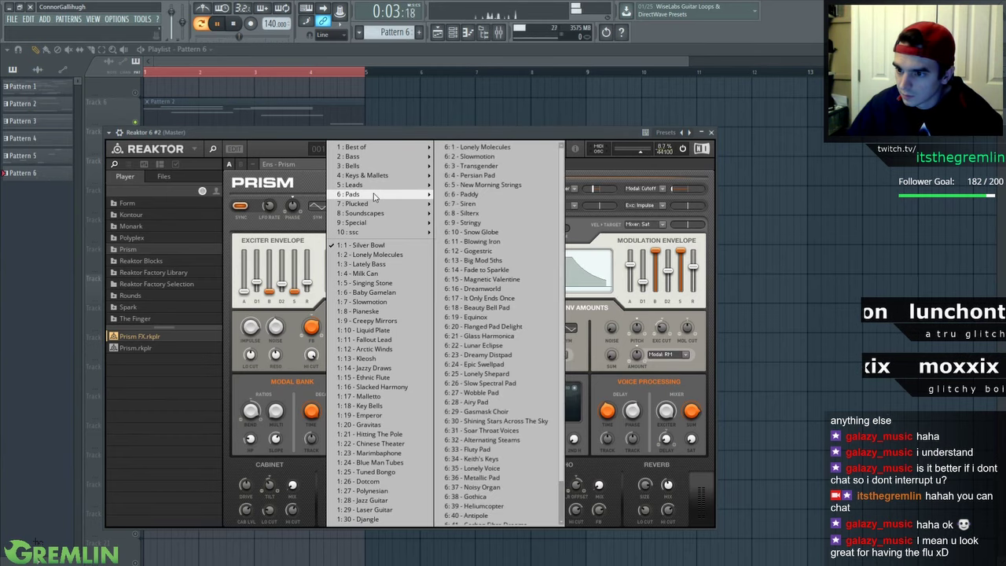
left_click(508, 188)
Route the new Reaktor 6 #2 channel to mixer track 22
key("F9")
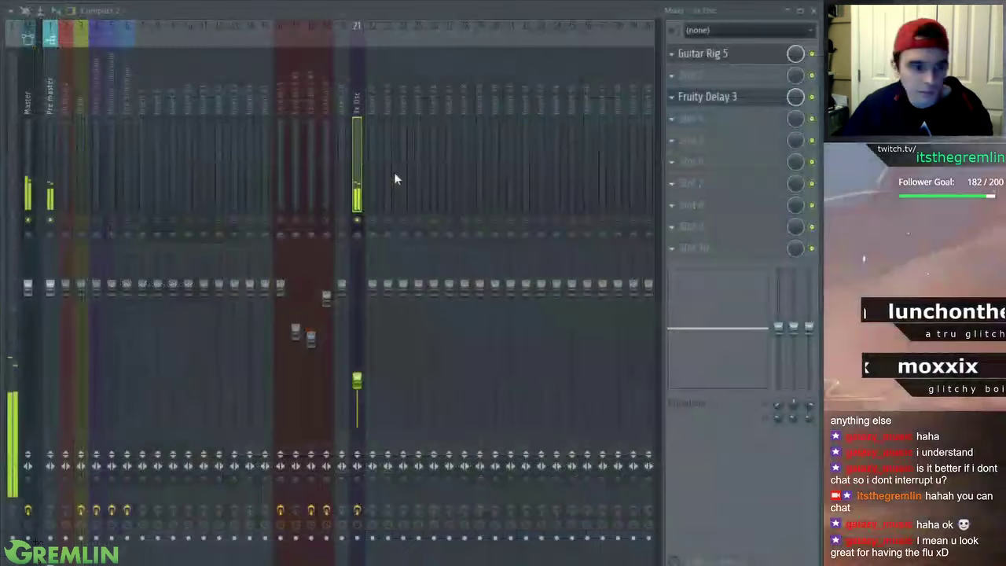
left_click(371, 171)
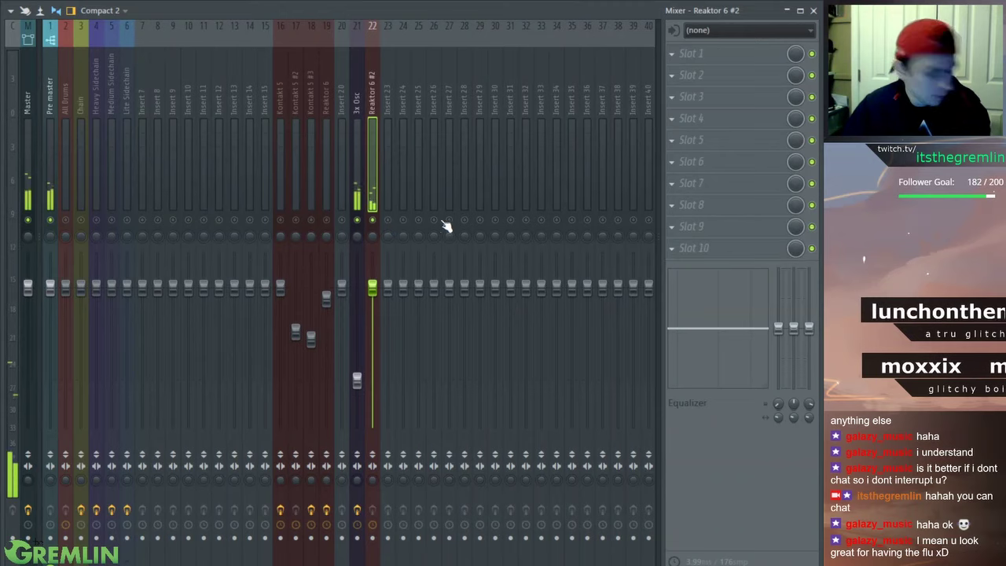
key("F9")
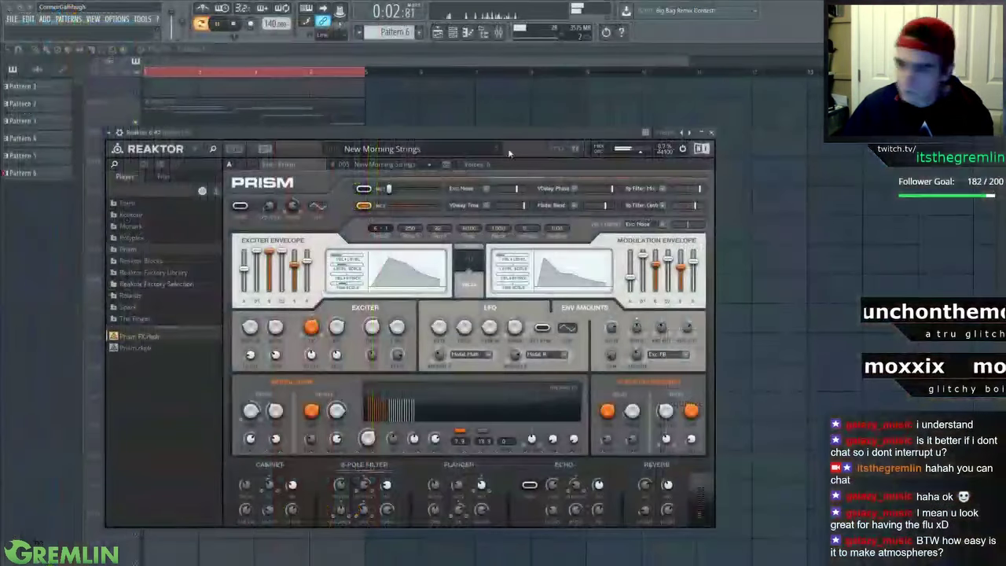
Switch Prism to the Paddy preset and close the Reaktor window
left_click(495, 151)
left_click(494, 151)
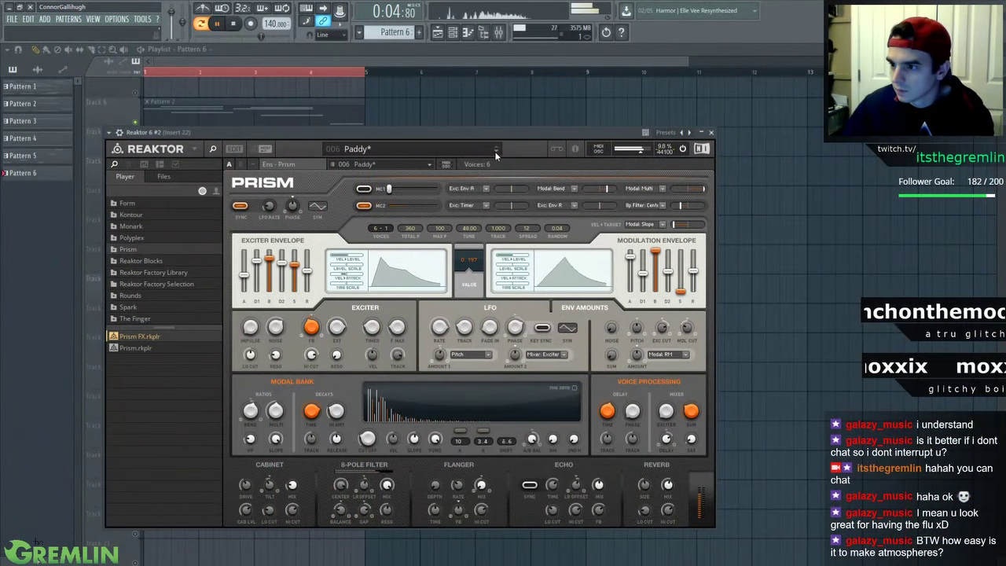
left_click(712, 133)
Draw a four-bar D4 note from bar 1 in the Reaktor 6 #2 piano roll of Pattern 6
right_click(553, 272)
left_click(565, 275)
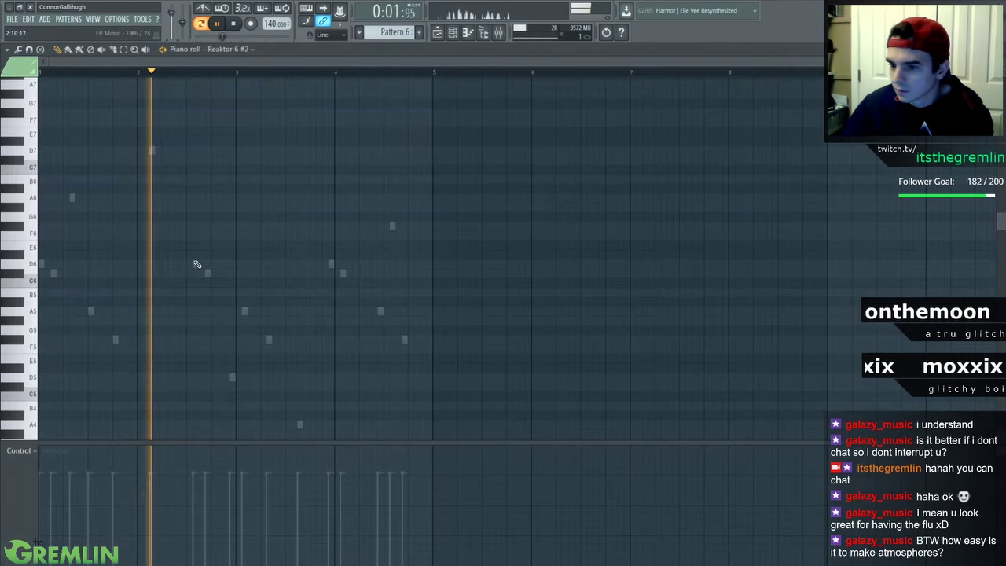
left_click(420, 32)
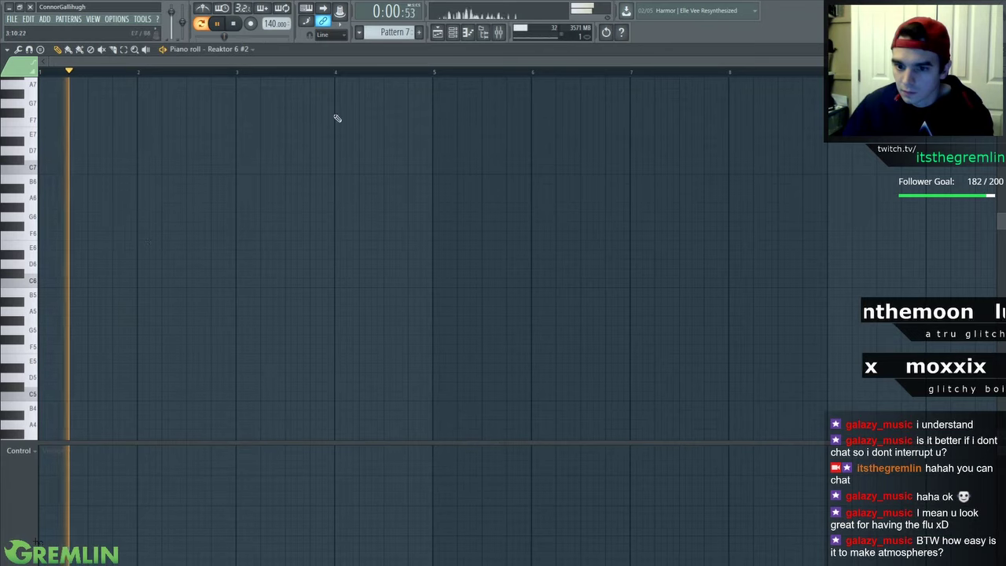
scroll(394, 32, "up", 1)
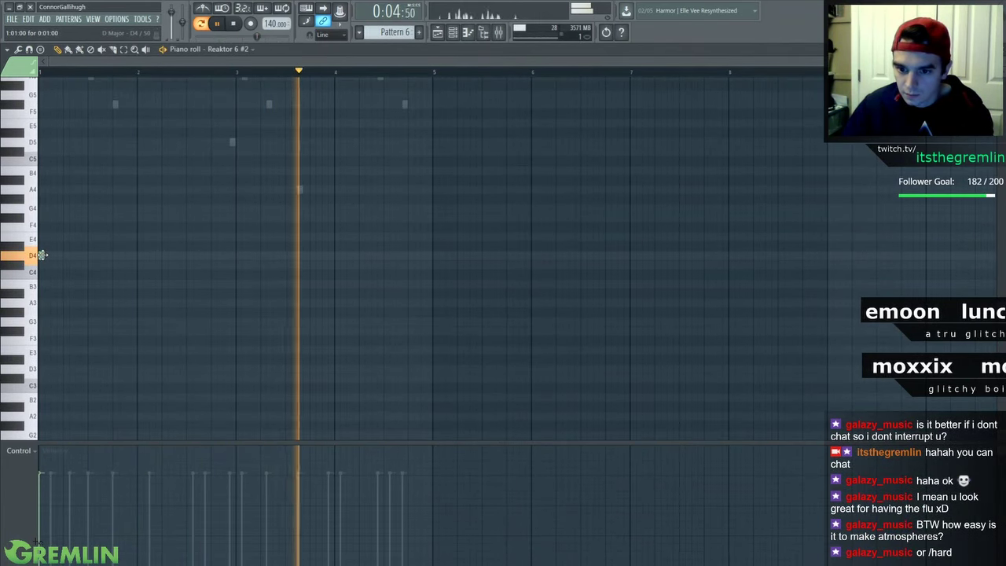
left_click(90, 254)
left_click_drag(288, 256, 432, 252)
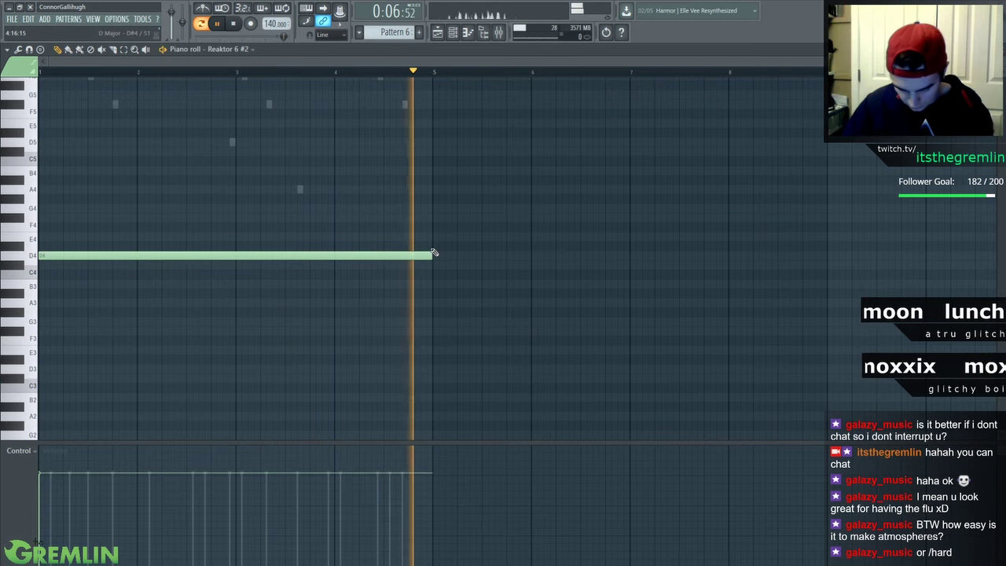
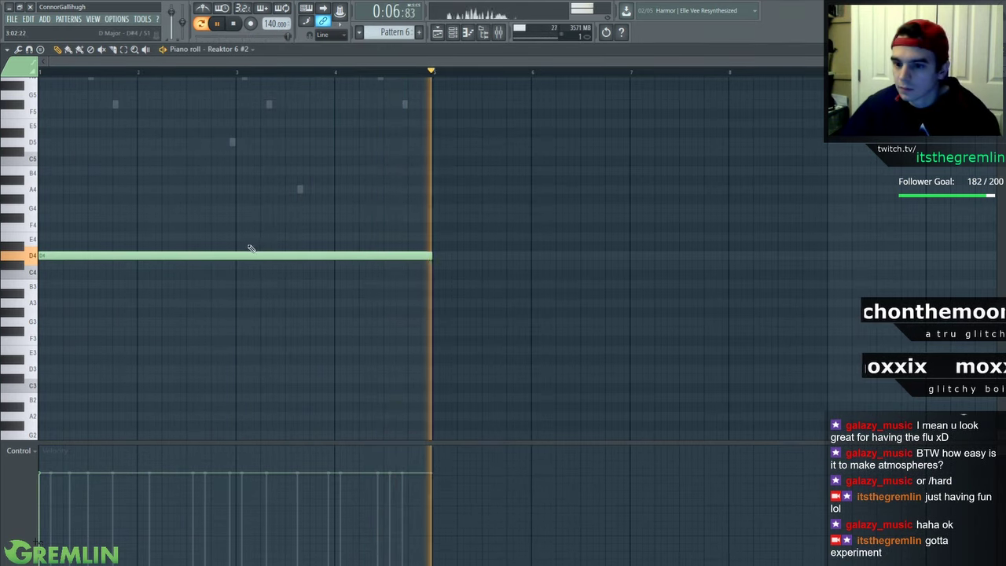
Try ending the D4 note at bar 3 and following it with a two-bar A4 note
mouse_move(237, 246)
left_mouse_down()
mouse_move(236, 265)
mouse_move(250, 187)
left_mouse_up()
key("p")
scroll(268, 236, "up", 2)
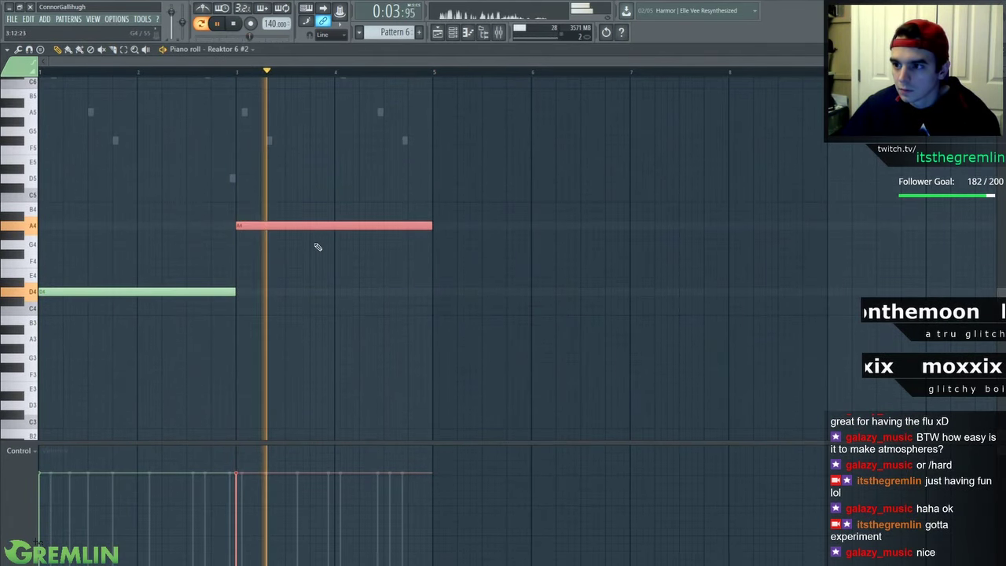
left_click(235, 68)
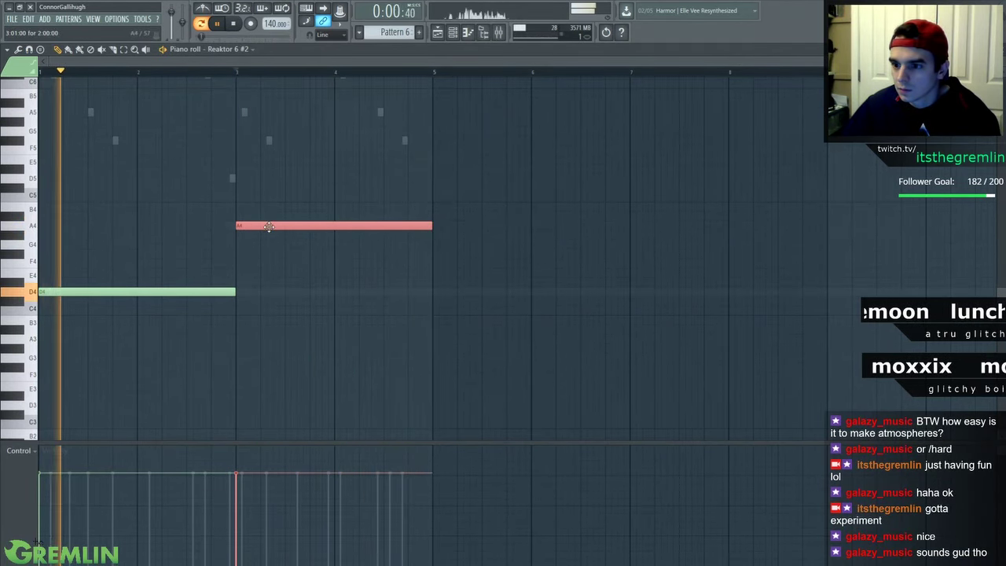
left_click_drag(265, 225, 431, 283)
right_click(250, 293)
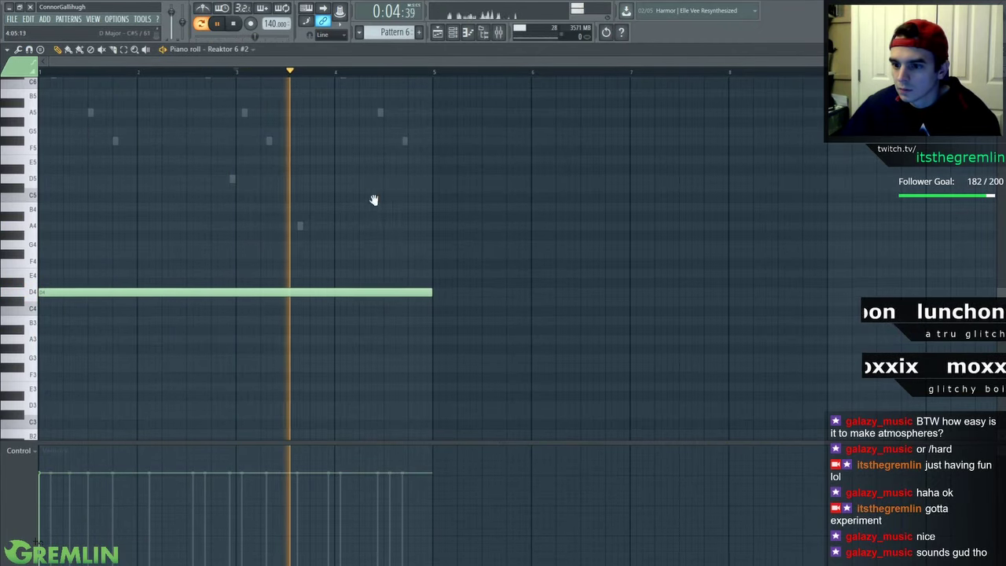
Add Fruity parametric EQ 2 to slot 2 of the Reaktor 6 #2 mixer track
key("F9")
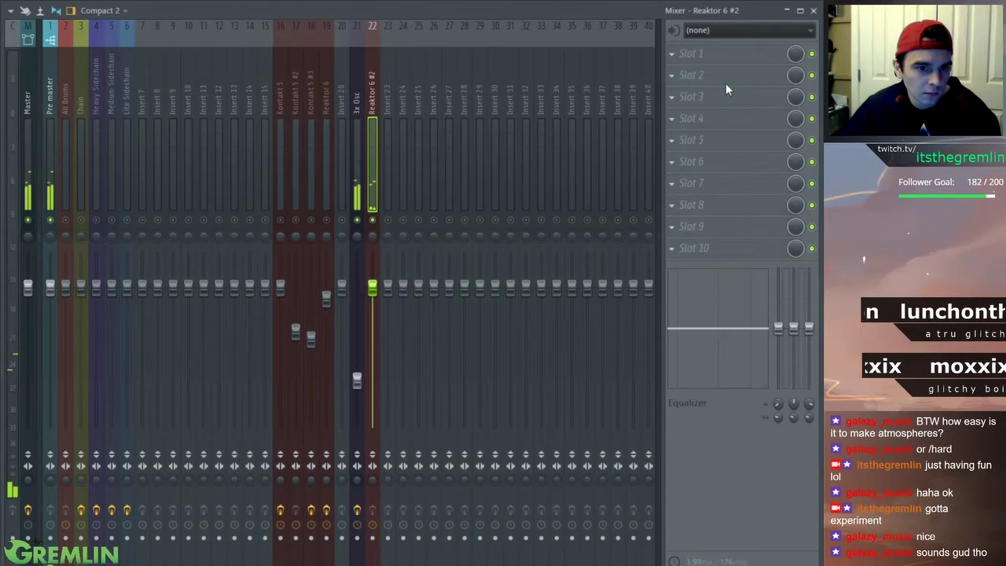
left_click(725, 75)
key("F9")
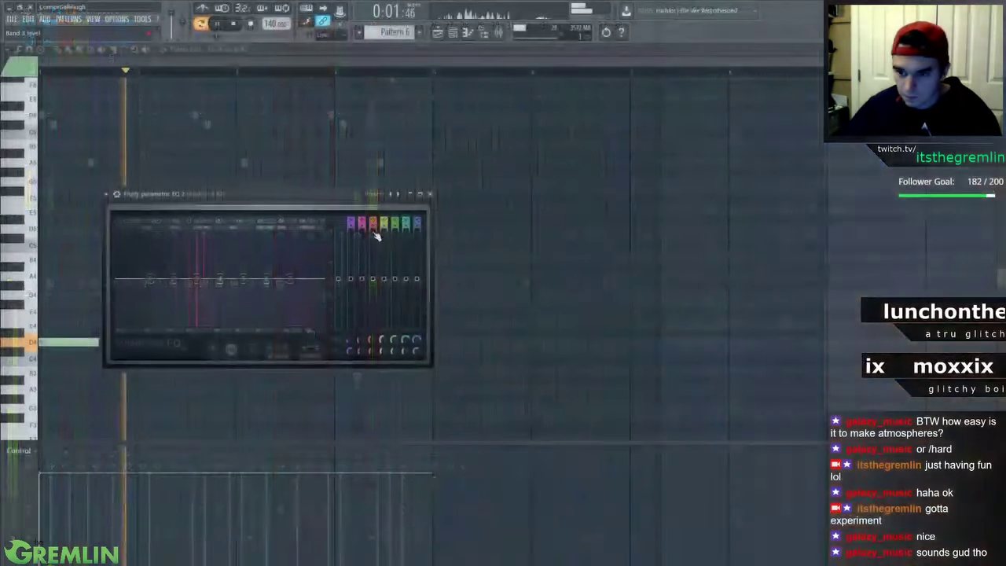
Shape the Reaktor 6 #2 EQ with a band 1 low cut, a strong band 3 boost and a slight band 4 low-mid cut
left_click_drag(196, 279, 259, 234)
mouse_move(349, 222)
left_mouse_down()
mouse_move(349, 236)
mouse_move(351, 221)
left_mouse_up()
left_click_drag(348, 342, 337, 333)
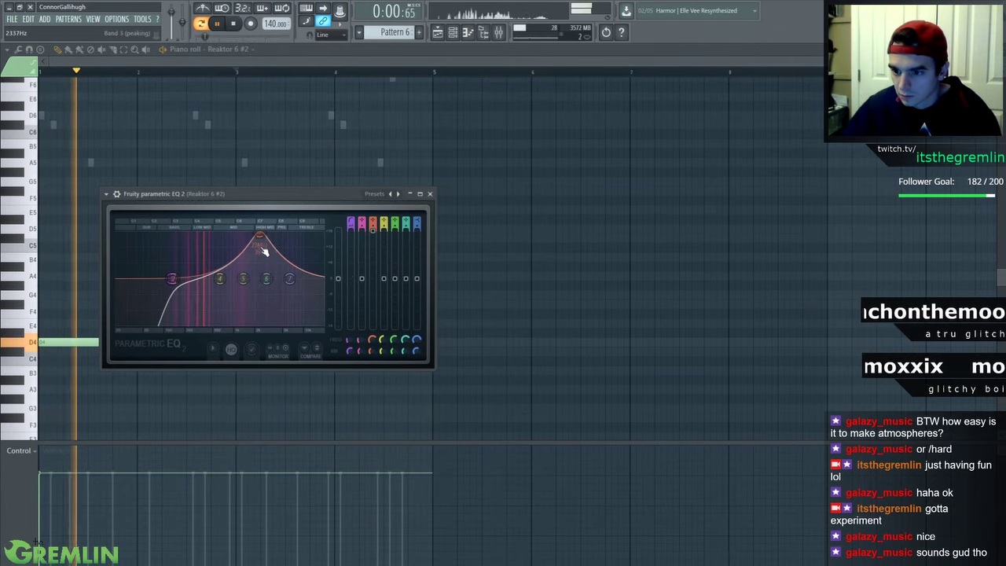
left_click_drag(261, 237, 248, 234)
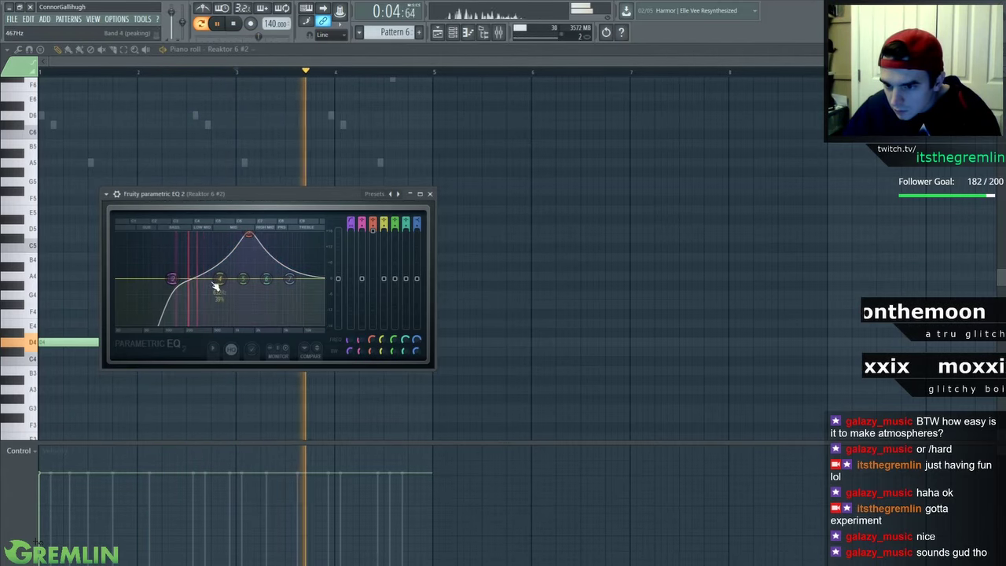
left_click_drag(218, 281, 196, 292)
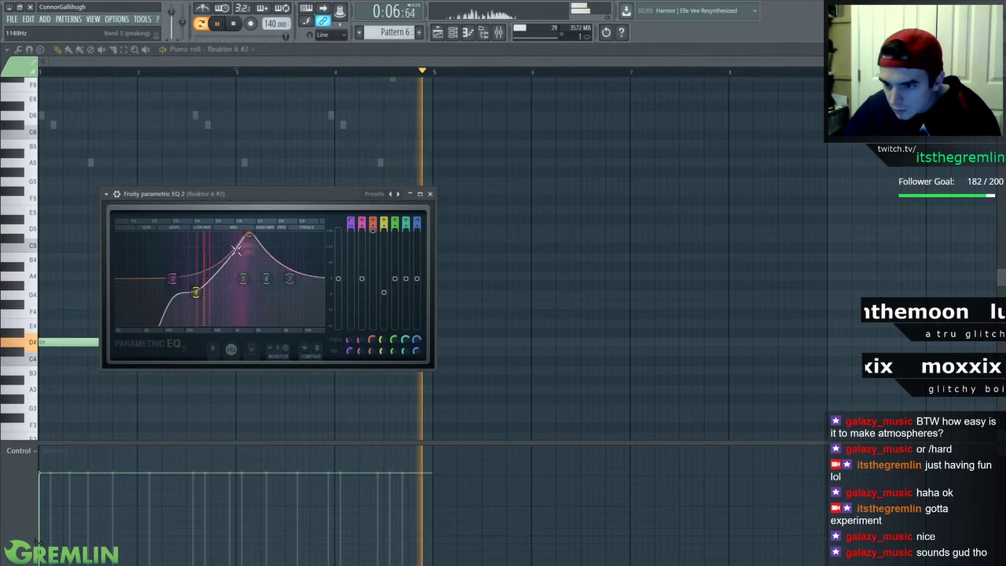
Add another effect to slot 4 of the Reaktor 6 #2 mixer track
key("F9")
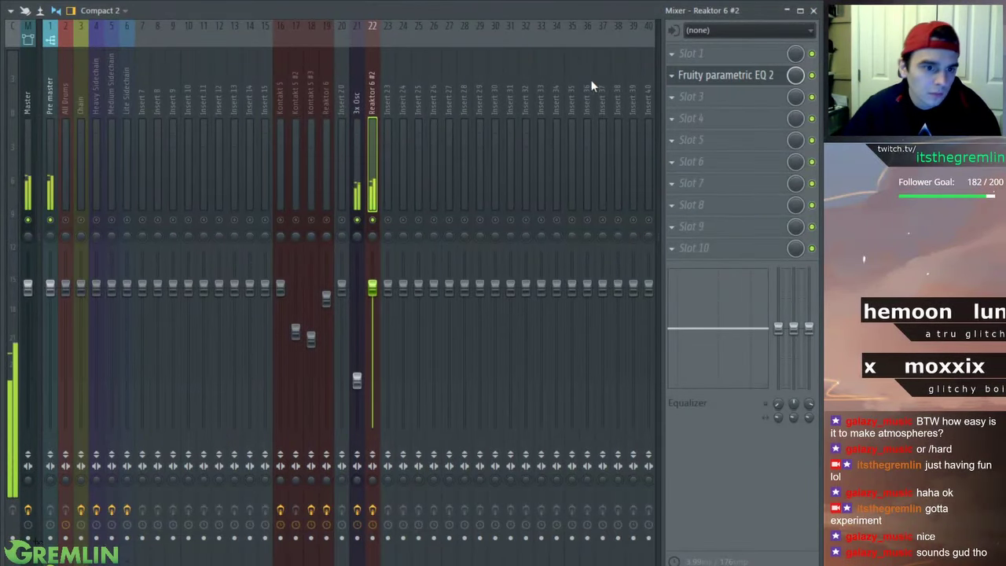
left_click(694, 118)
key("F9")
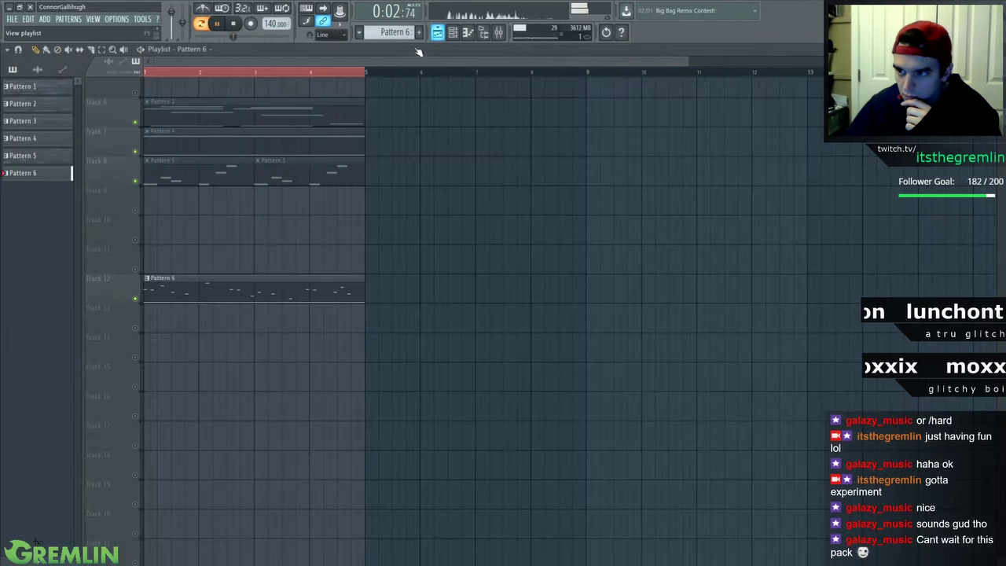
Insert a Sakura instrument channel after Reaktor 6 #2
key("F5")
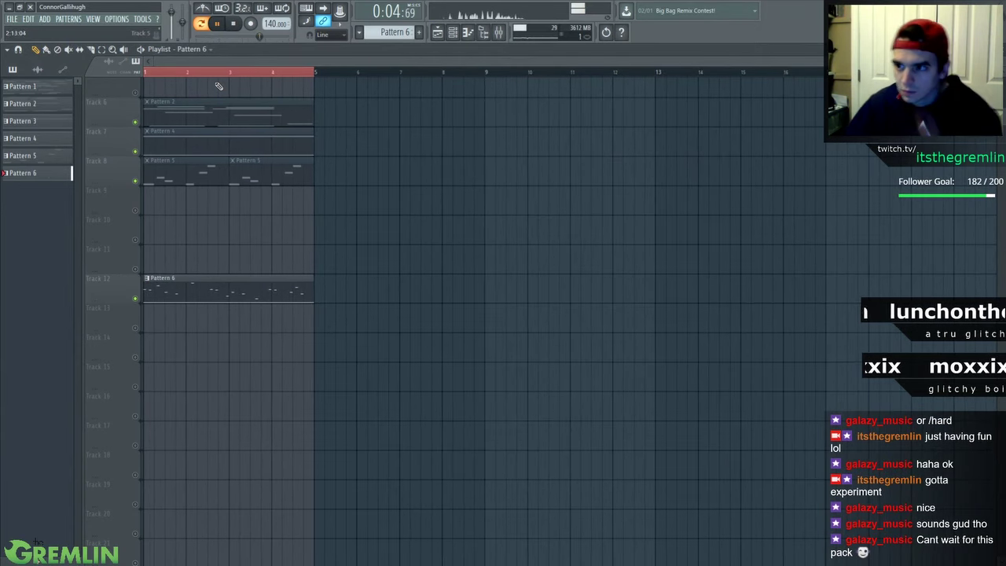
left_click(453, 32)
right_click(542, 289)
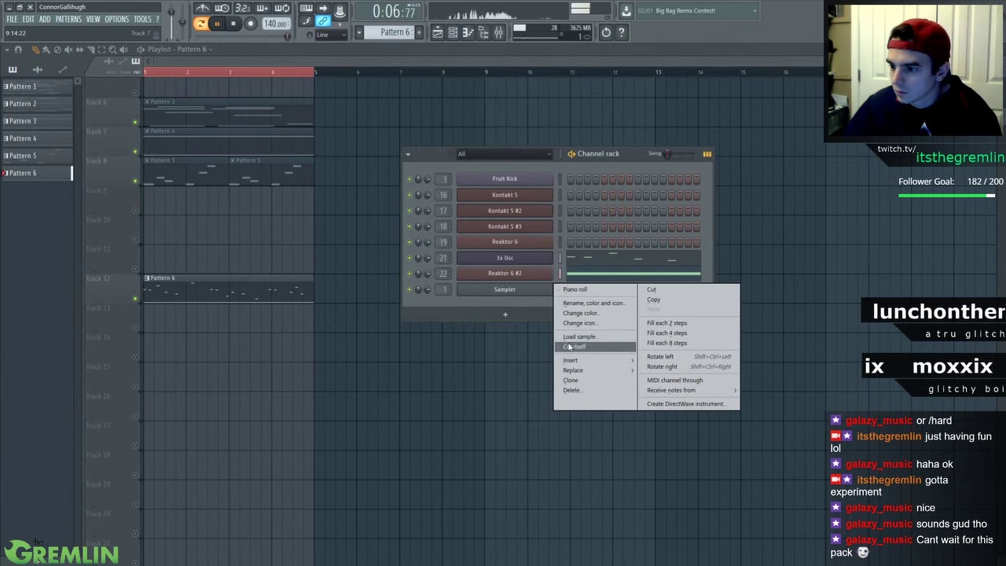
mouse_move(619, 361)
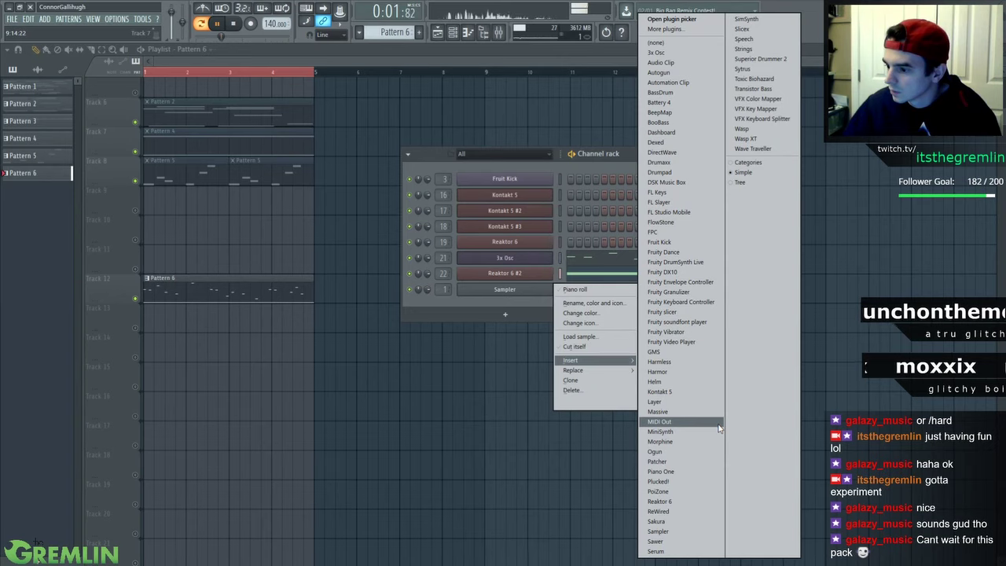
left_click(666, 523)
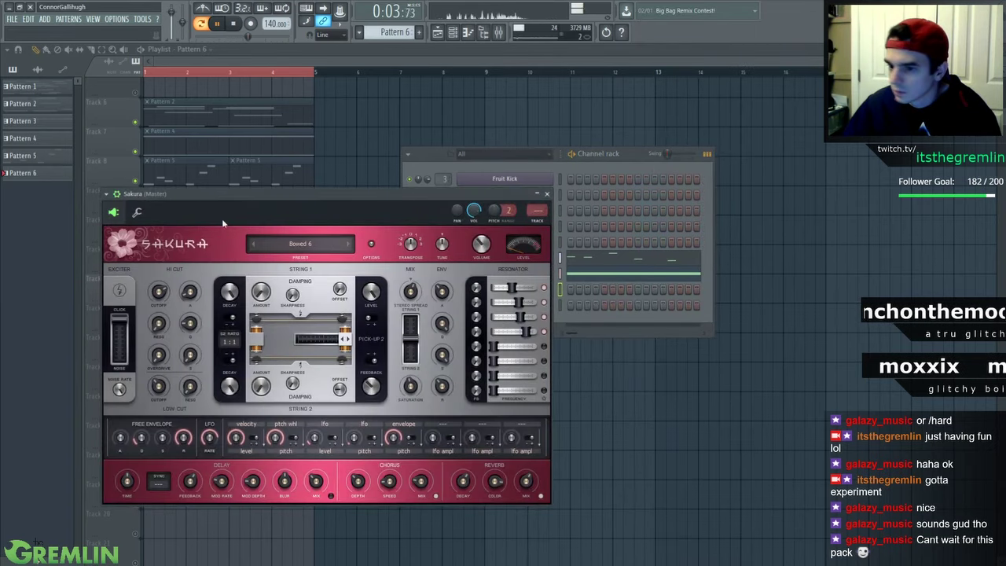
Load the STR Deep Harp 2 FG preset from Sakura's String bank and close the plugin window
left_click(332, 250)
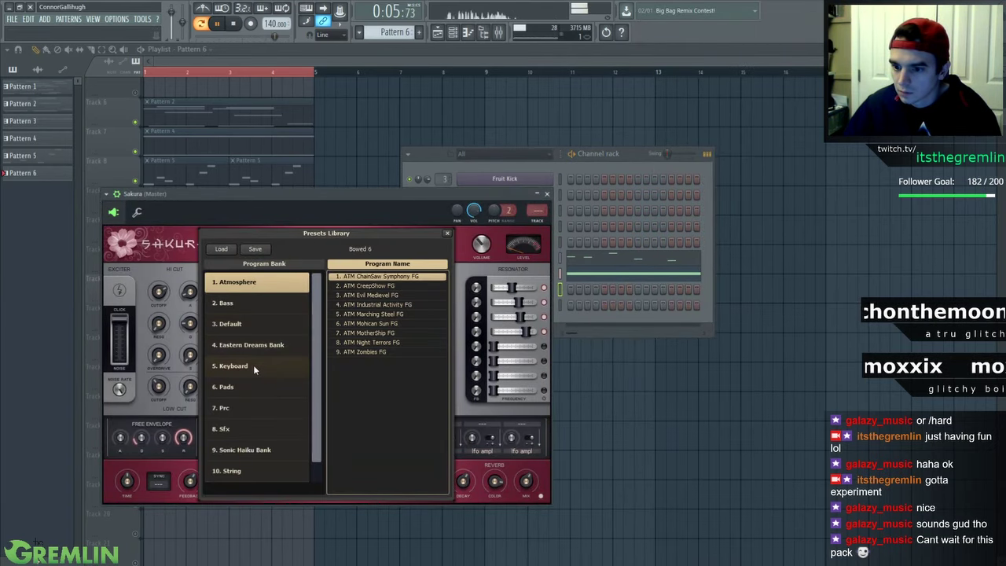
left_click(249, 469)
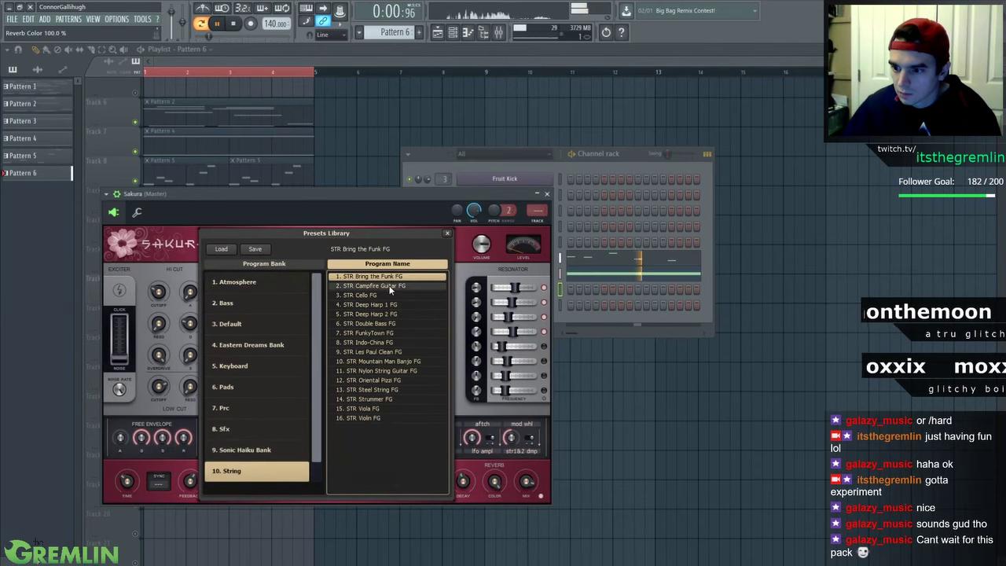
left_click(391, 305)
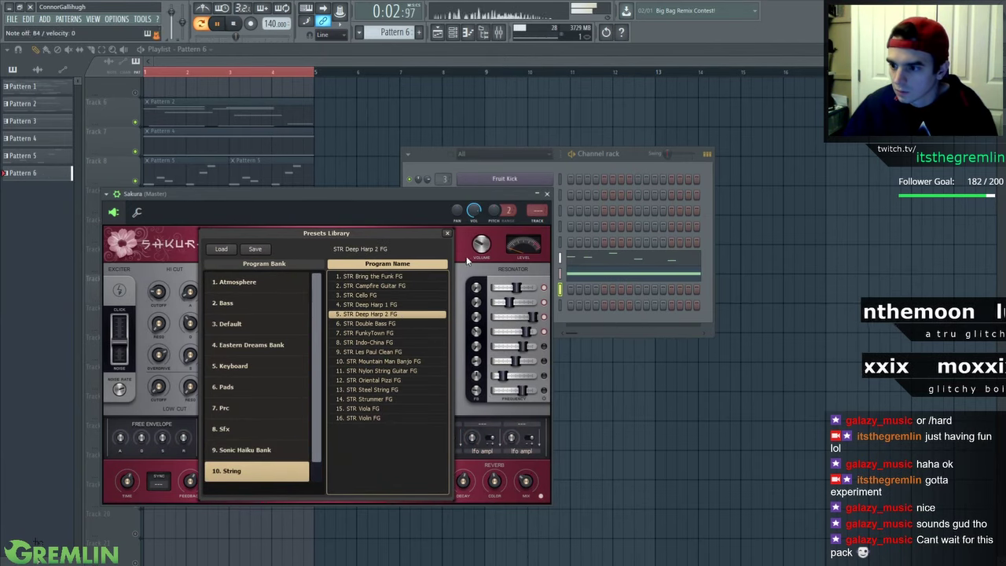
left_click(548, 193)
Open the Sakura channel's piano roll and place short, spaced A4 notes across bar 1
right_click(552, 286)
left_click(578, 295)
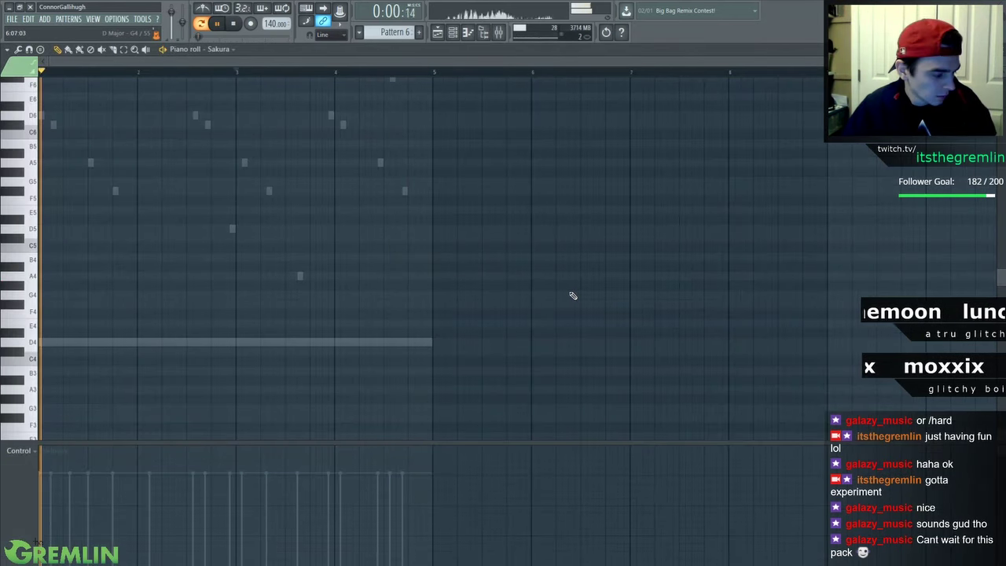
left_click_drag(463, 184, 463, 195)
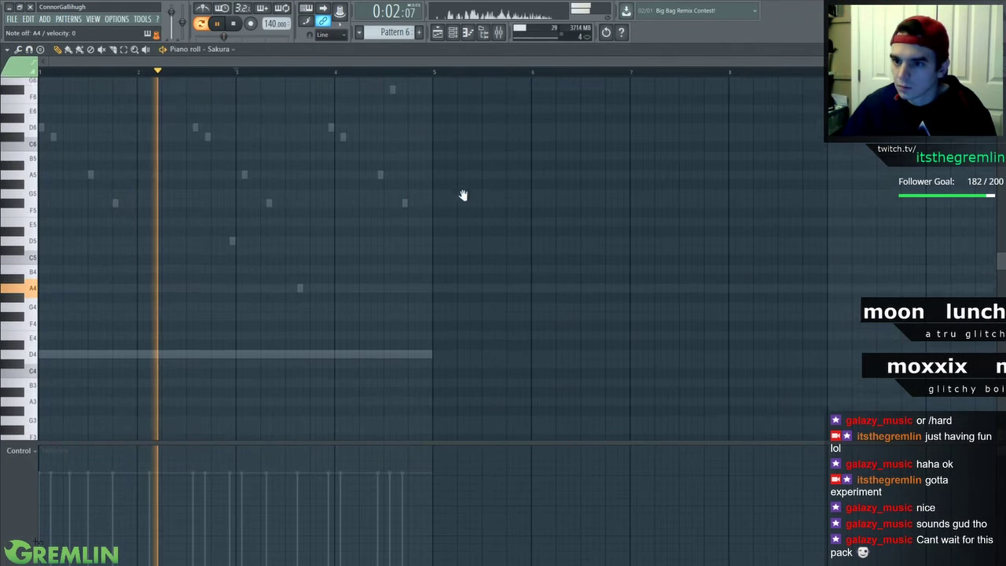
scroll(240, 218, "up", 3)
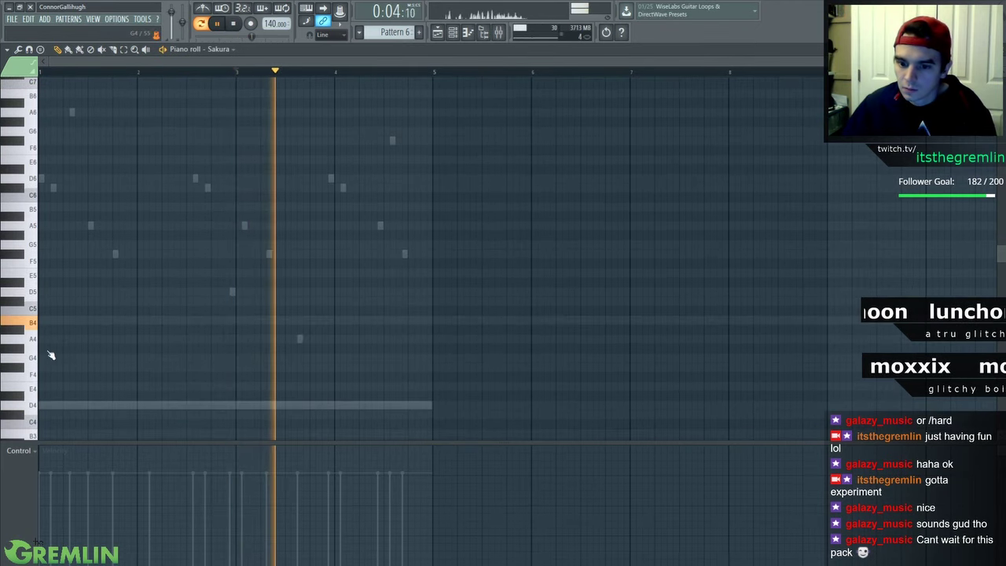
left_click(45, 339)
left_click_drag(424, 339, 56, 341)
left_click(67, 338)
left_click(111, 339)
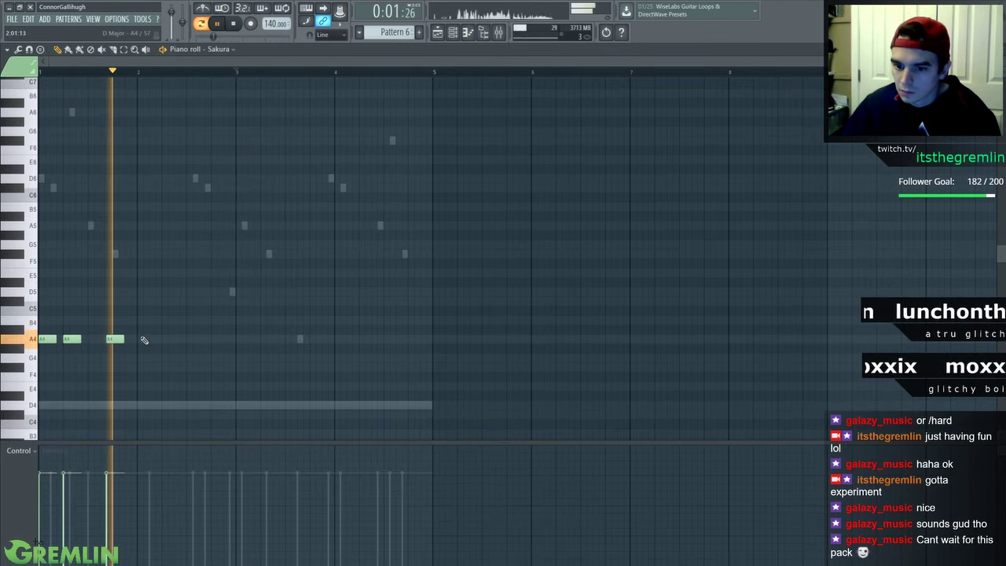
Fill out the two-bar Sakura phrase with another A4 in bar 1 and A4 notes plus one B4 in bar 2
left_click(150, 320)
left_click(144, 339)
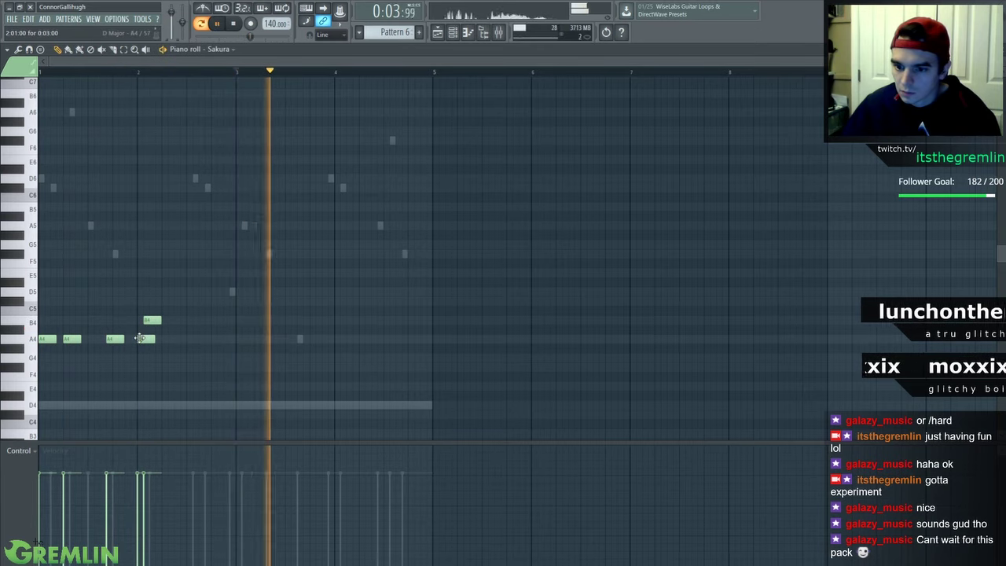
left_click(87, 338)
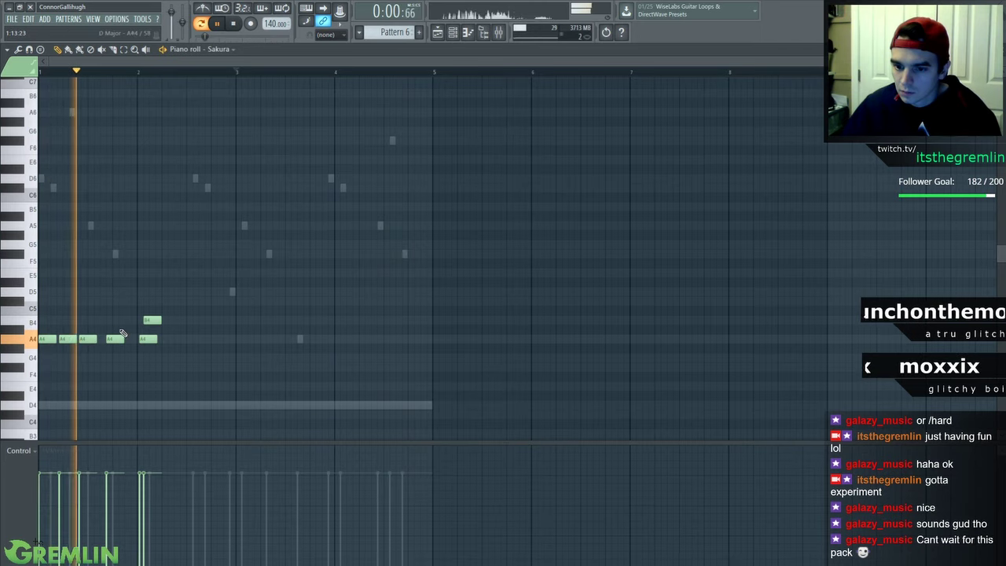
left_click(189, 339)
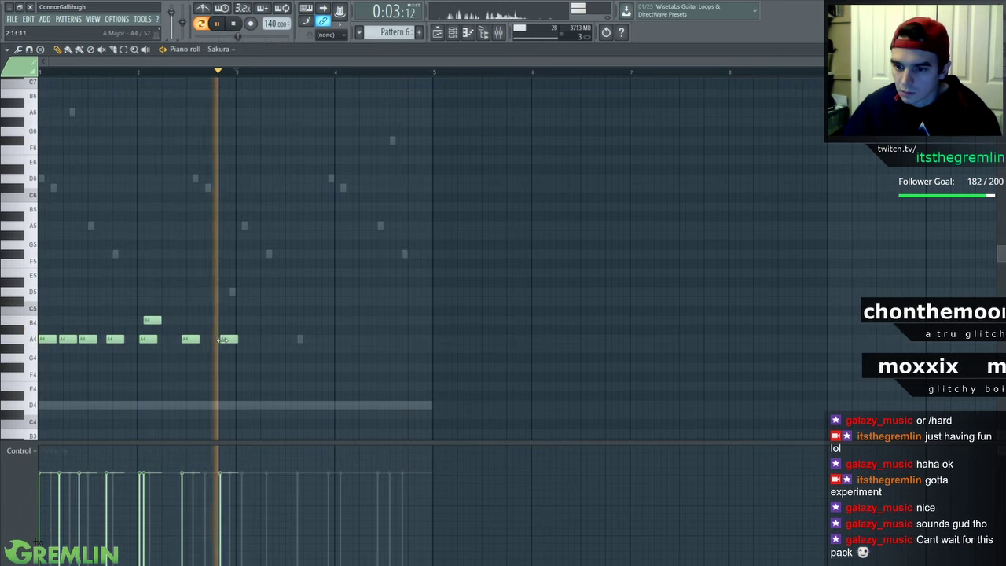
left_click(217, 339)
Duplicate the two-bar Sakura phrase into bars 3 and 4 and vary the copy with D5, C#5 and B4 notes
left_click_drag(36, 307, 250, 336)
key("ctrl+b")
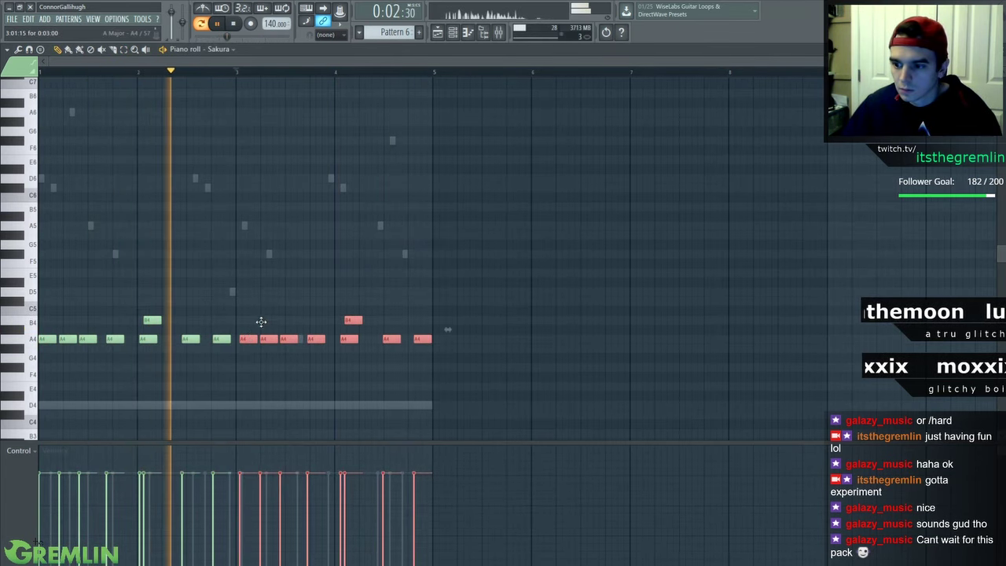
left_click(263, 320, "ctrl")
key("space")
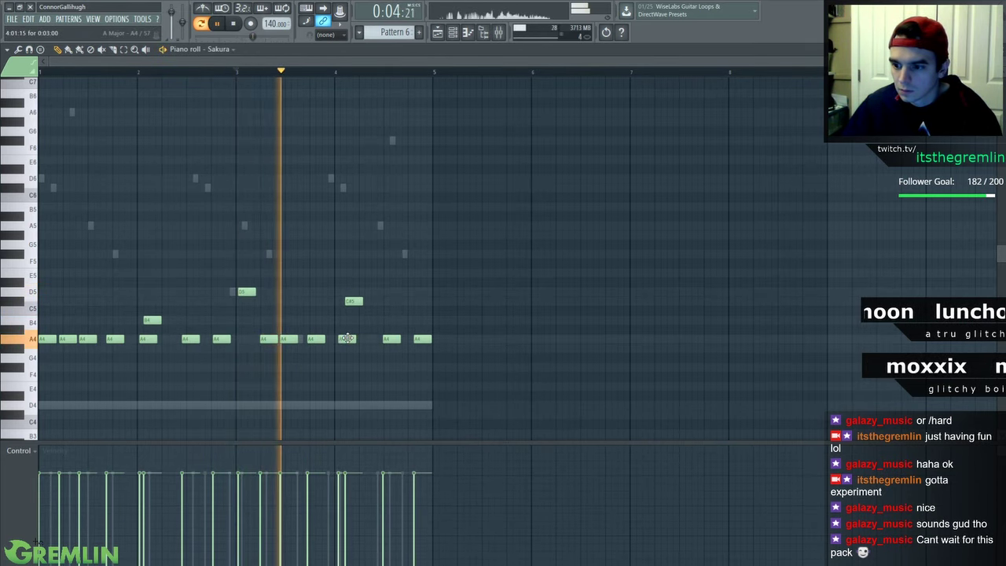
left_click(369, 311)
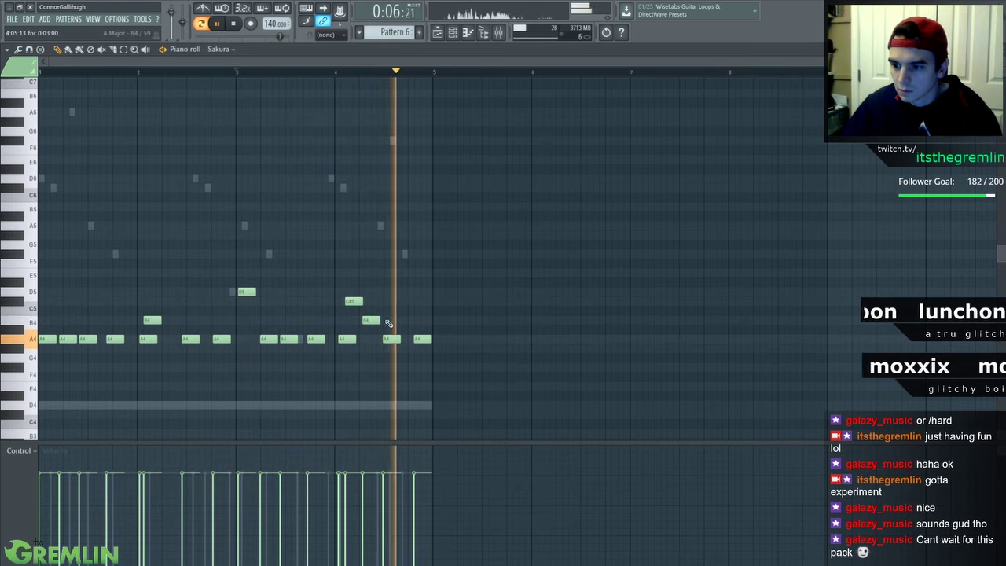
Load Guitar Rig 5 in slot 3 of the Sakura mixer track and add a Studio Reverb with Dry/Wet 64.1% and Bright 7.66
key("F9")
left_click(388, 163)
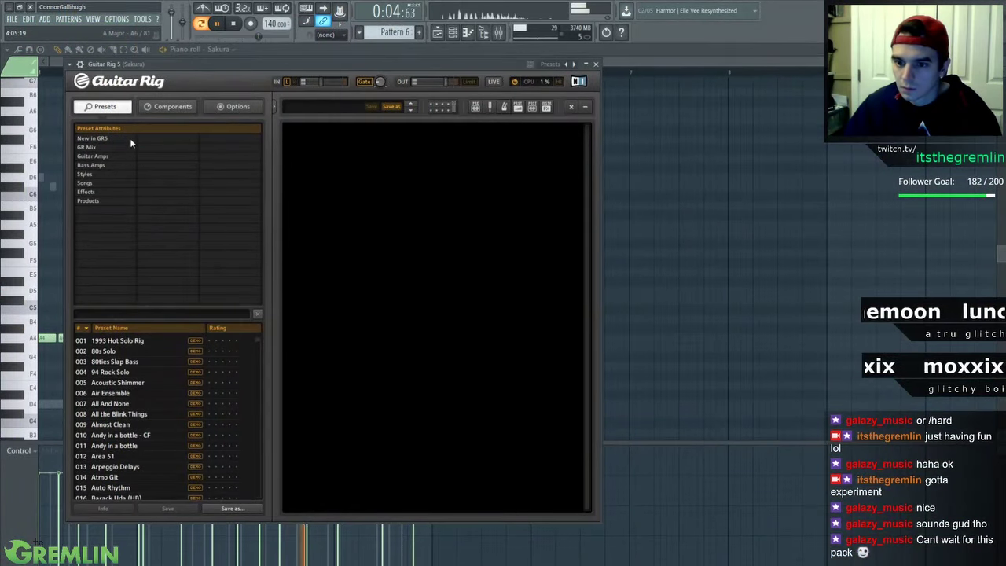
left_click(170, 107)
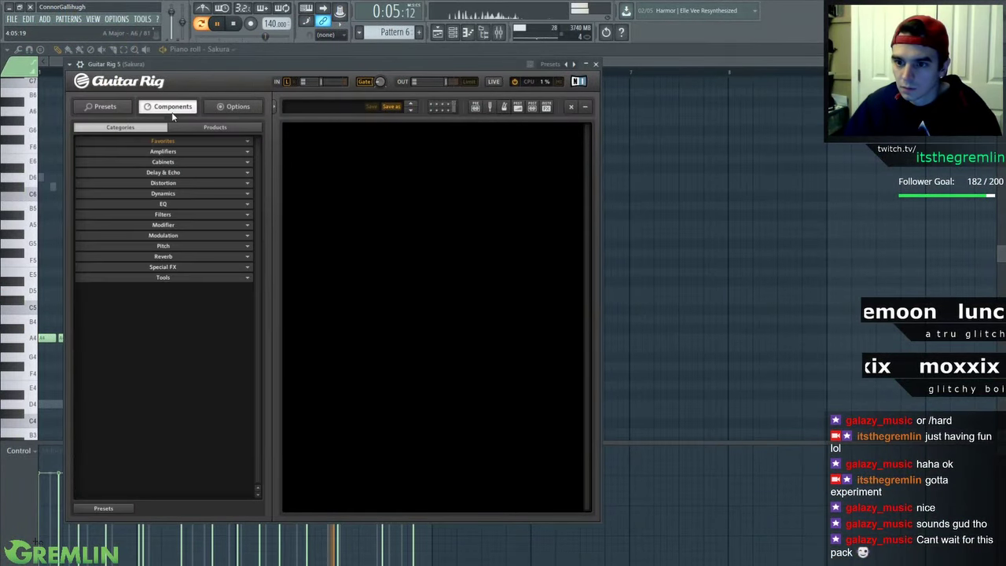
left_click(170, 256)
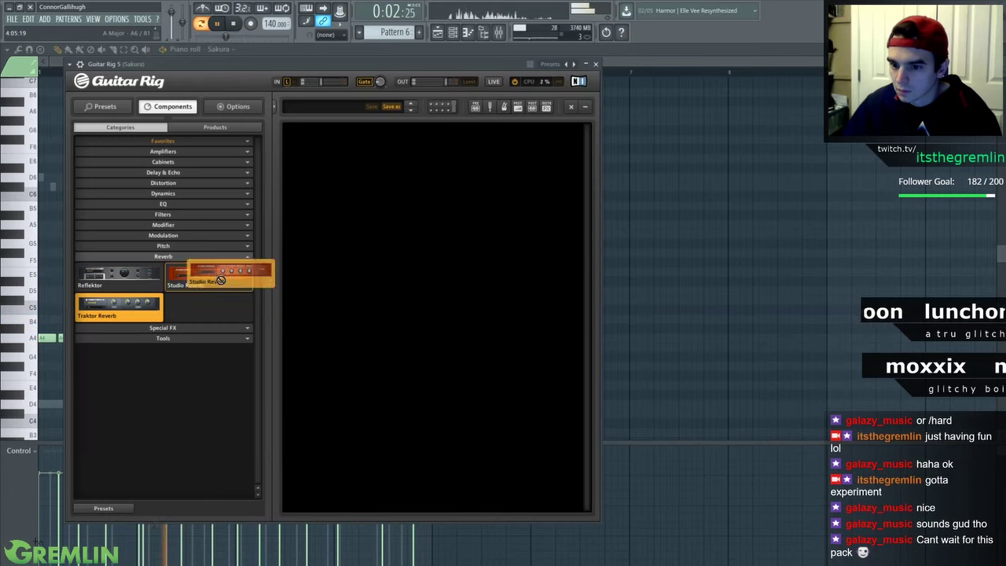
left_click_drag(221, 281, 408, 148)
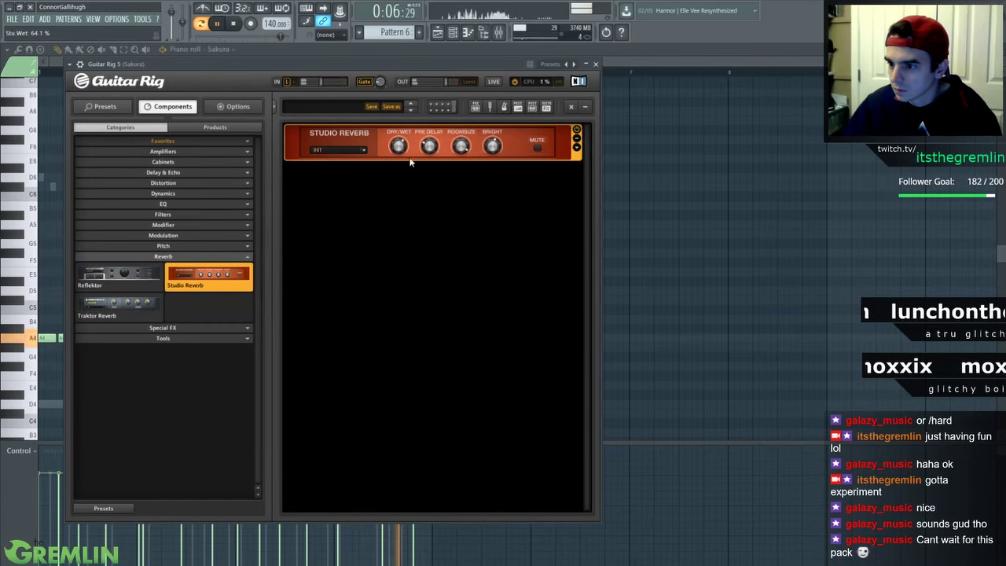
left_click_drag(491, 145, 500, 133)
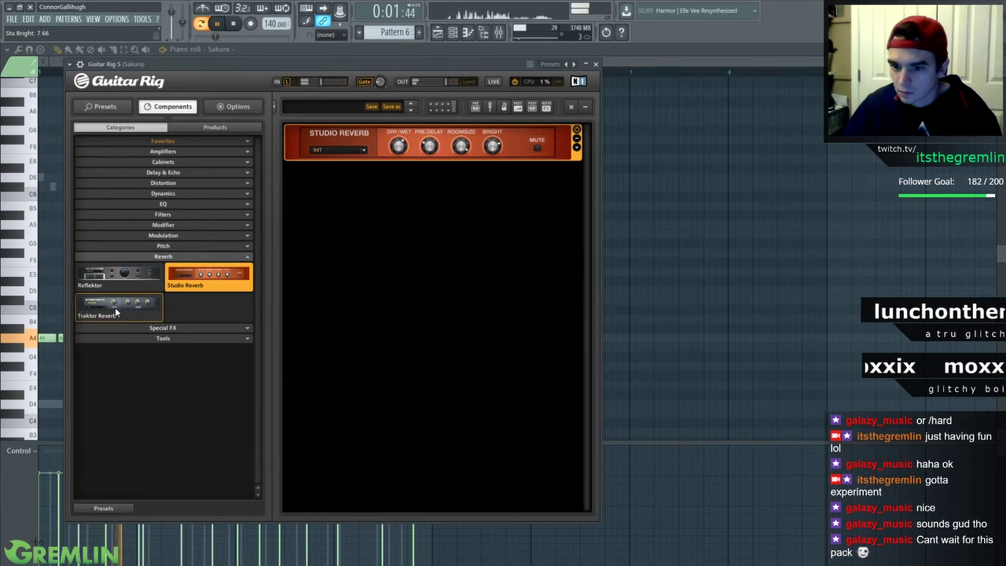
Add a Traktor Reverb below the Studio Reverb with a larger size and Dry/Wet 72, and close Guitar Rig
left_click_drag(115, 301, 341, 205)
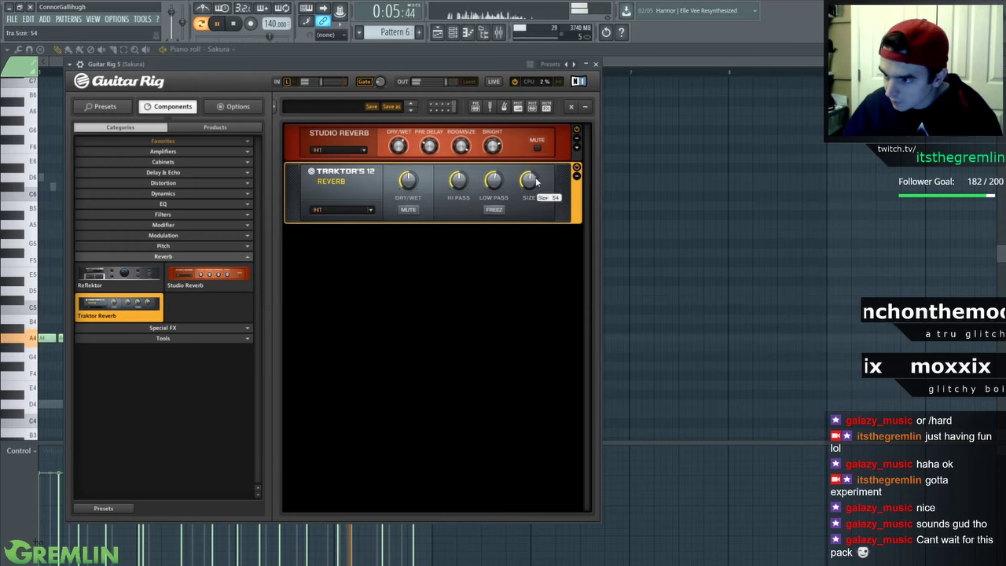
left_click_drag(538, 168, 539, 160)
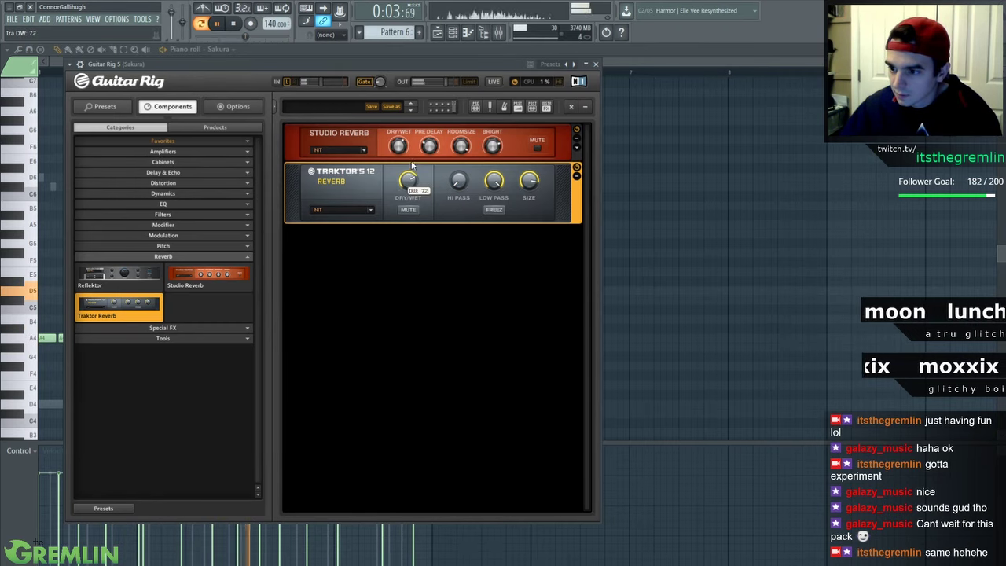
key("F9")
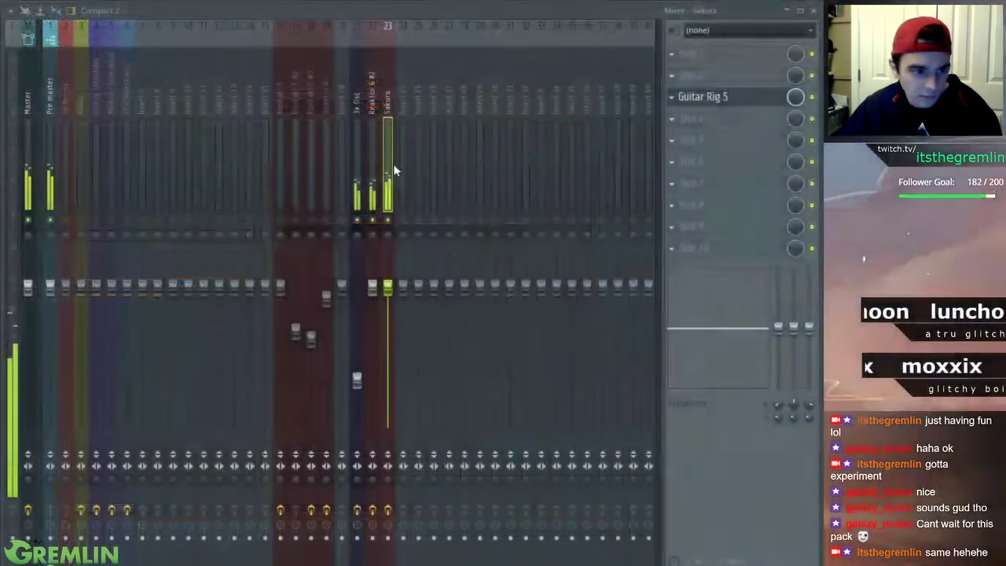
key("F9")
left_click(627, 65)
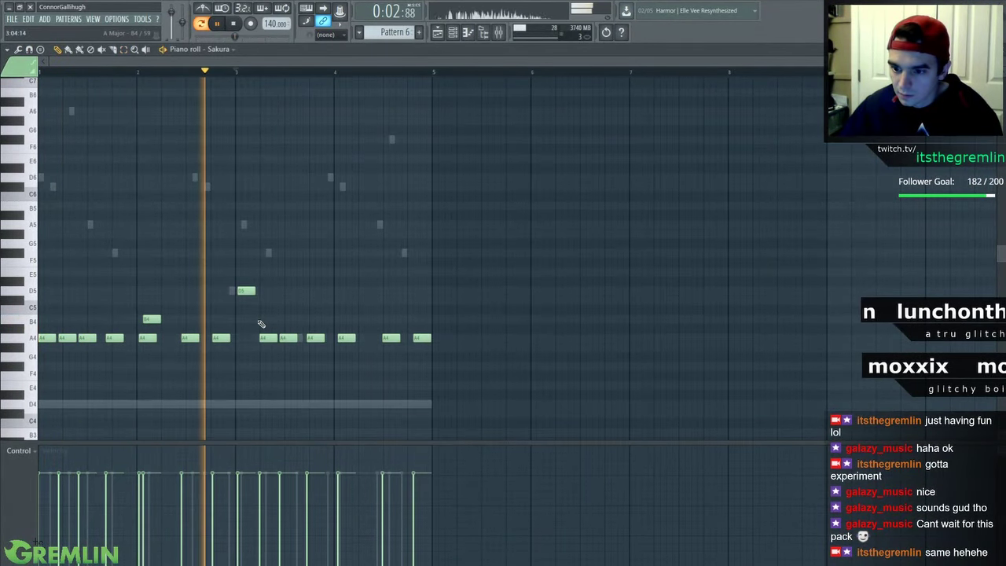
Move bar 4's A4 notes up to F#5, shift the last one to A5, and raise the second note of bar 1
left_click_drag(344, 326, 356, 250)
left_click(454, 227, "ctrl")
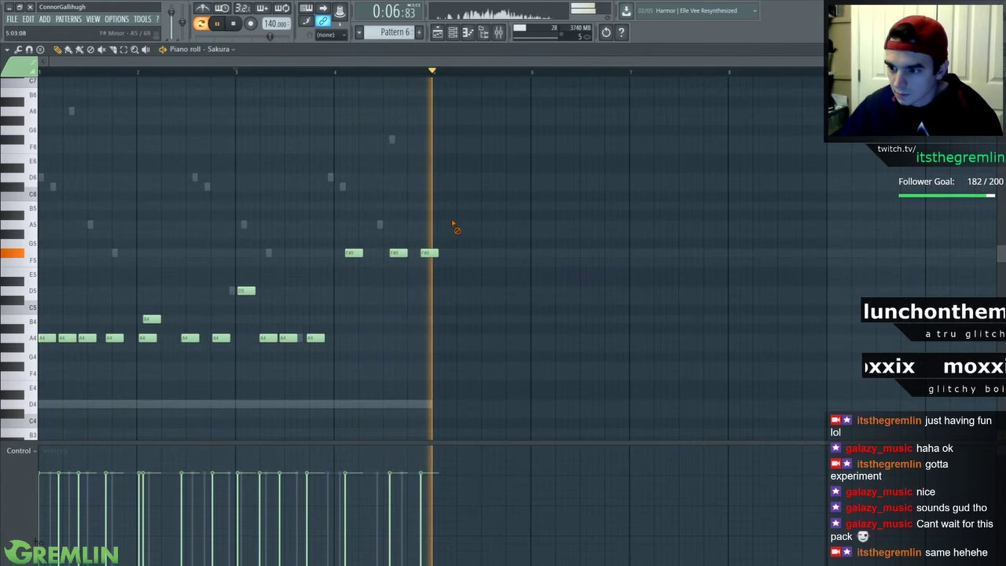
left_click_drag(428, 255, 420, 231)
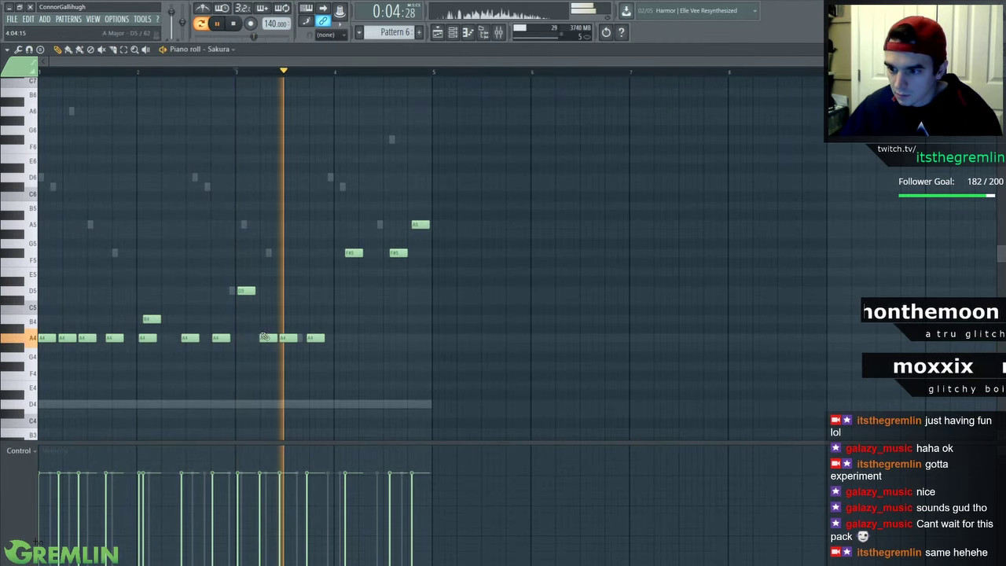
left_click_drag(69, 332, 78, 176)
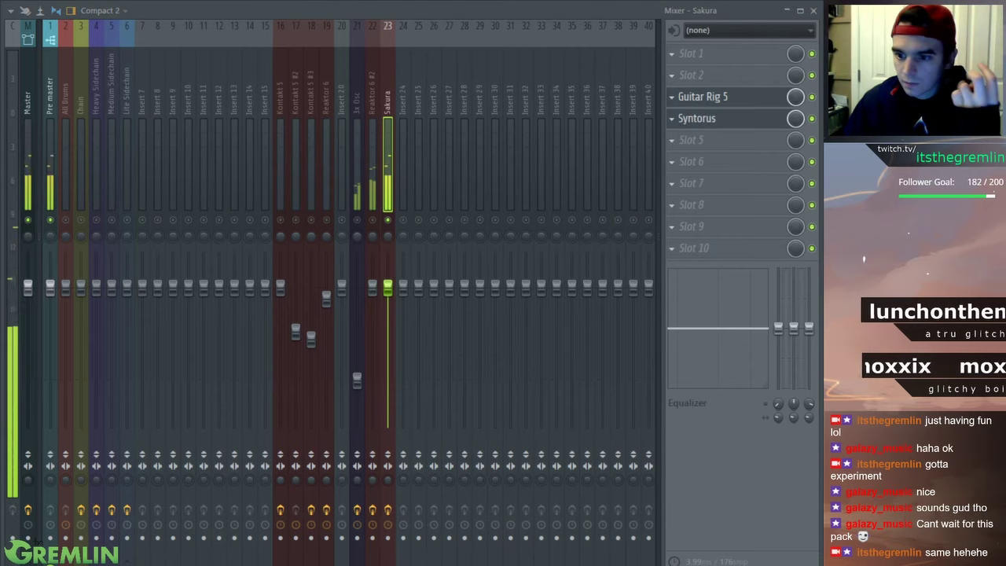
Adjust the path 1 rate of the Syntorus chorus on Sakura and set its FX mix to 65/35% dry/wet
key("F9")
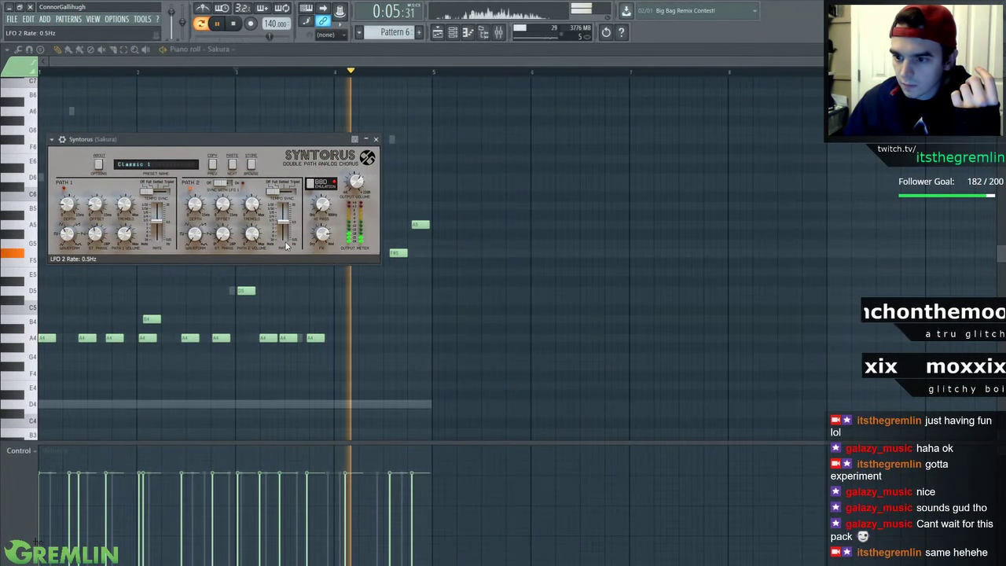
left_click_drag(161, 237, 162, 240)
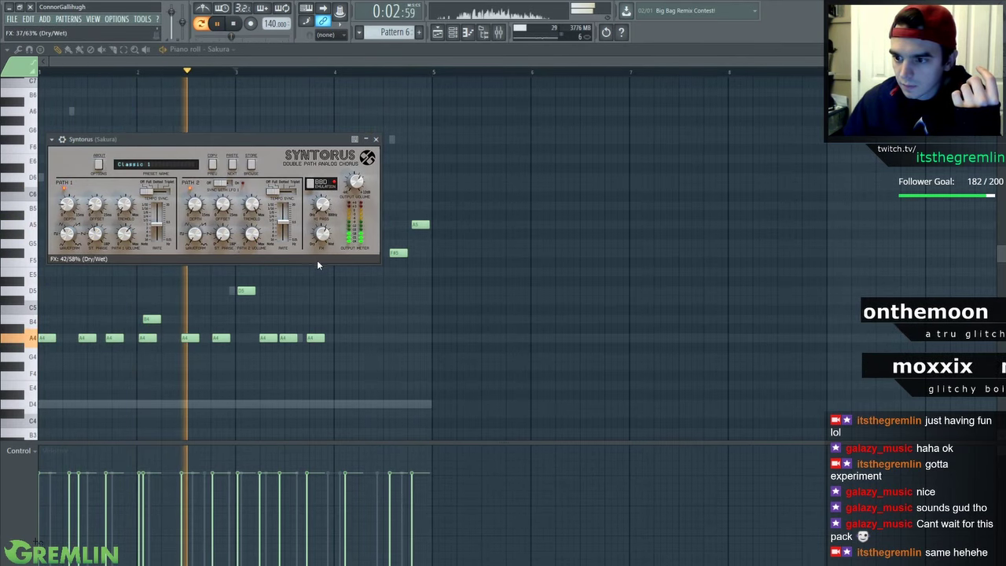
scroll(321, 236, "down", 3)
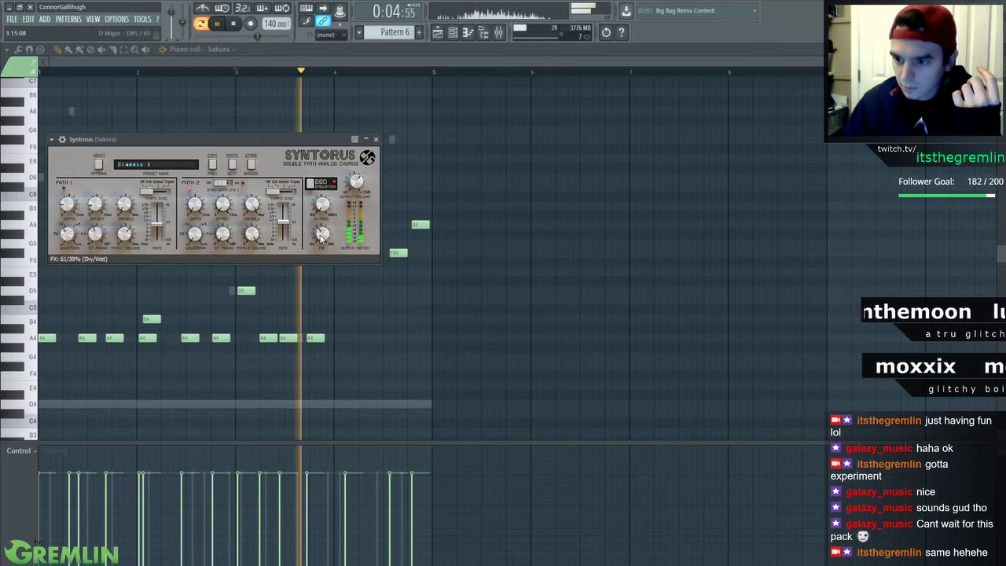
scroll(321, 241, "down", 1)
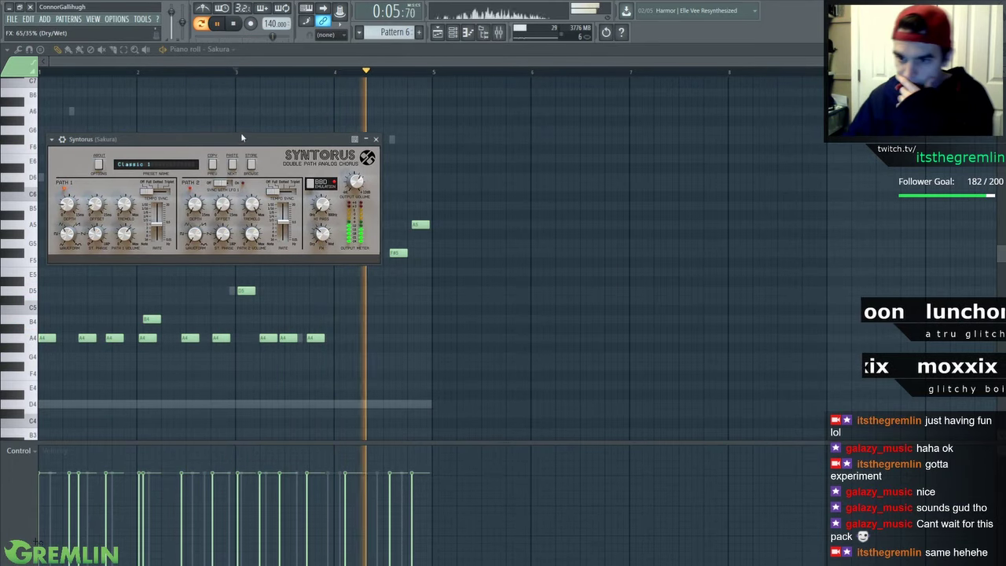
left_click_drag(219, 138, 233, 139)
Lower the Sakura mixer track's volume and record the playing loop into Edison on the Master track
key("F9")
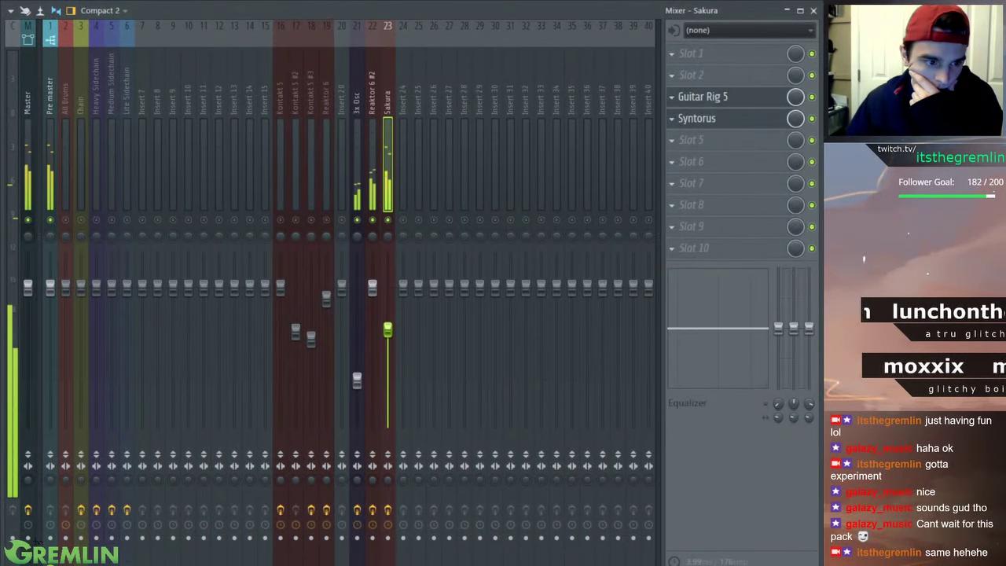
left_click(26, 160)
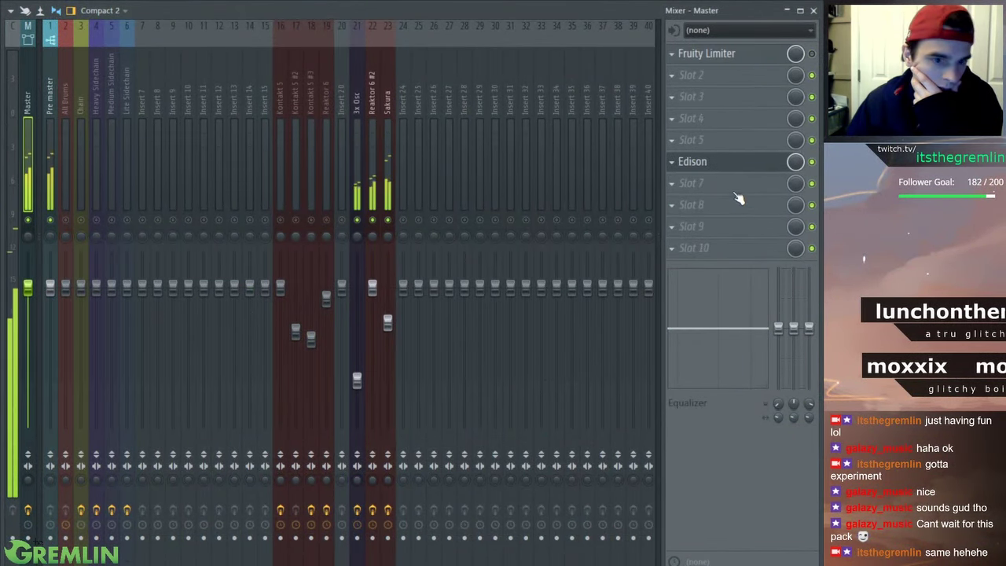
left_click(757, 163)
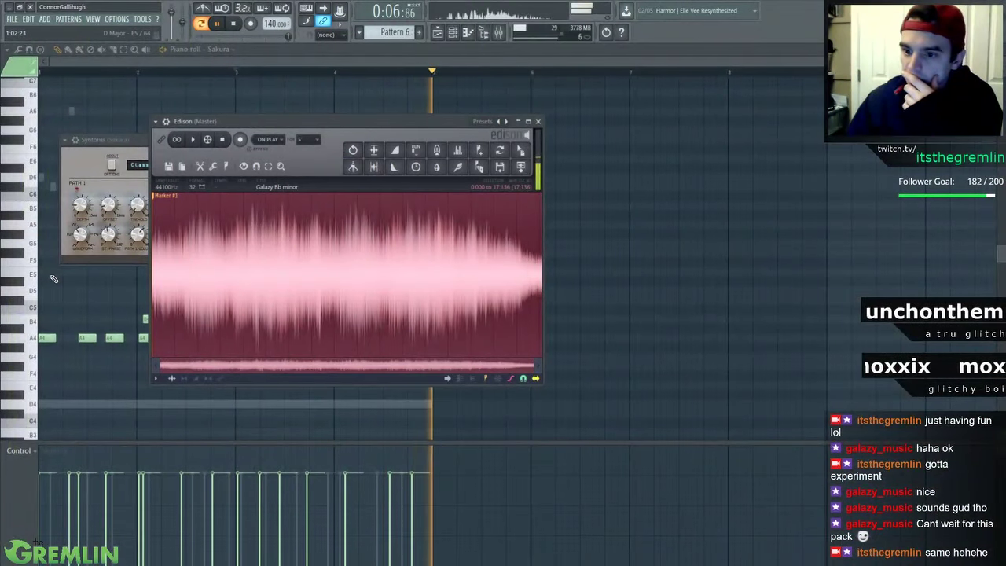
left_click(240, 139)
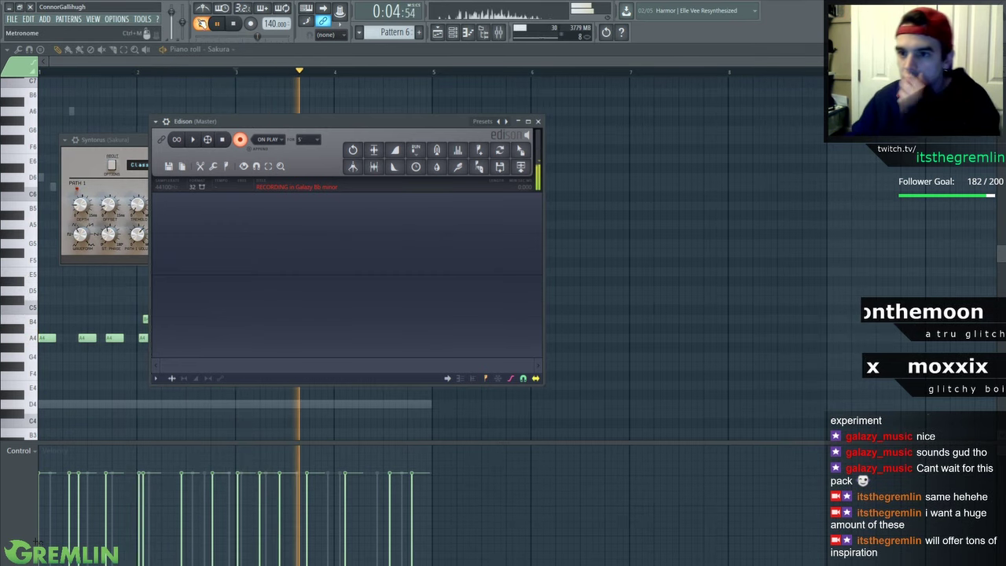
left_click(220, 24)
left_click(224, 139)
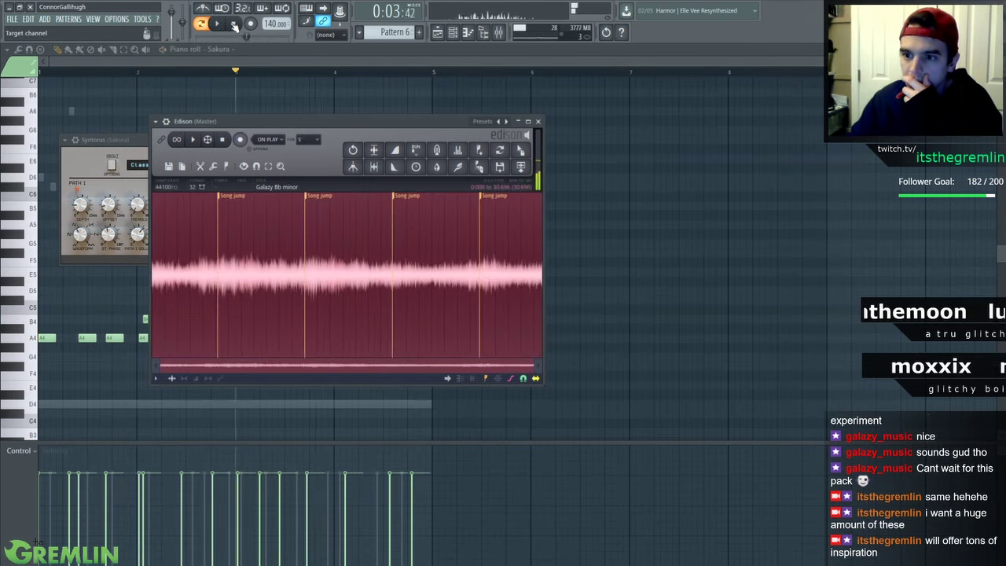
left_click(213, 166)
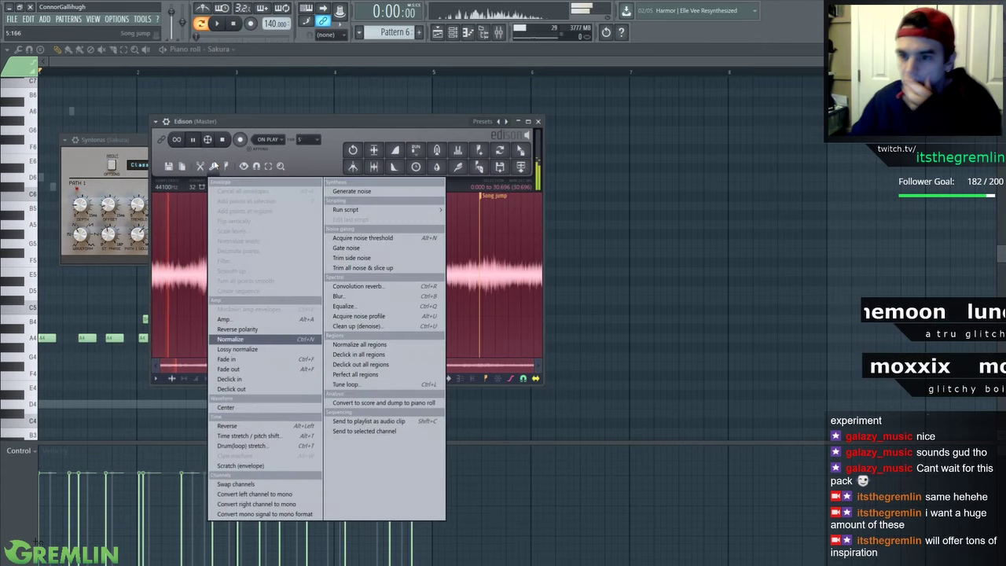
left_click(338, 297)
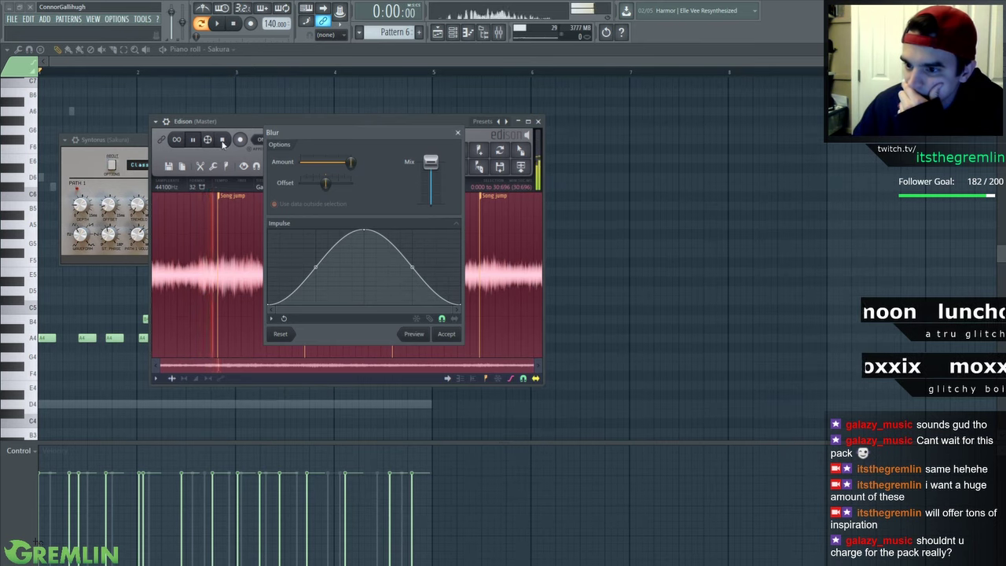
left_click(458, 133)
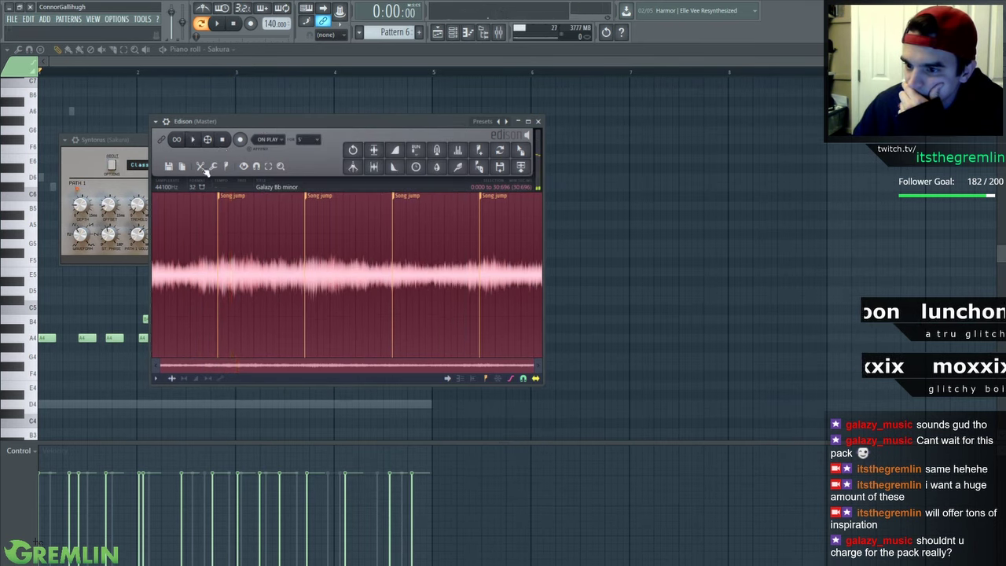
Equalize the Edison recording with a drawn curve that boosts the low bass, upper mids and highs, and apply it
left_click(204, 167)
mouse_move(214, 168)
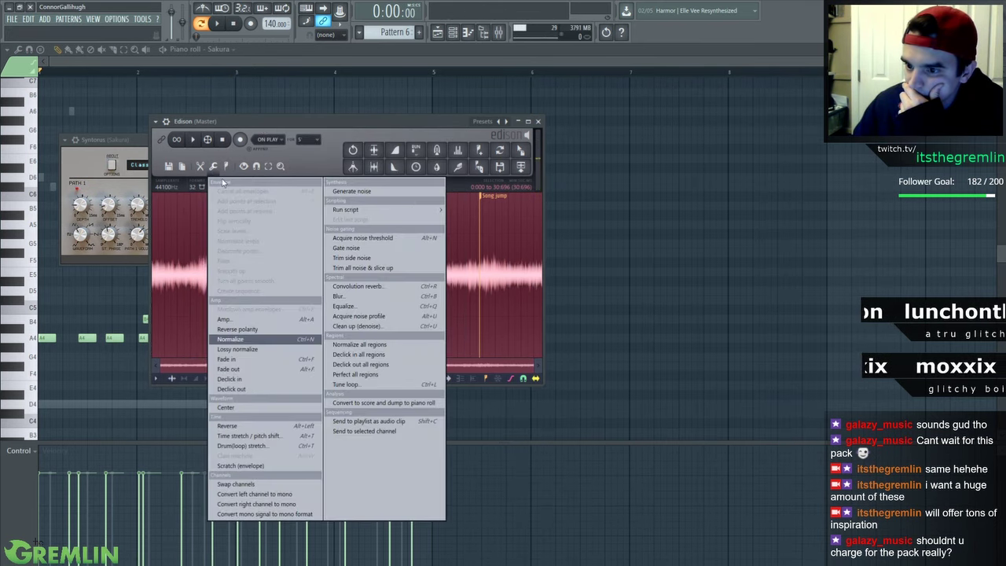
left_click(348, 306)
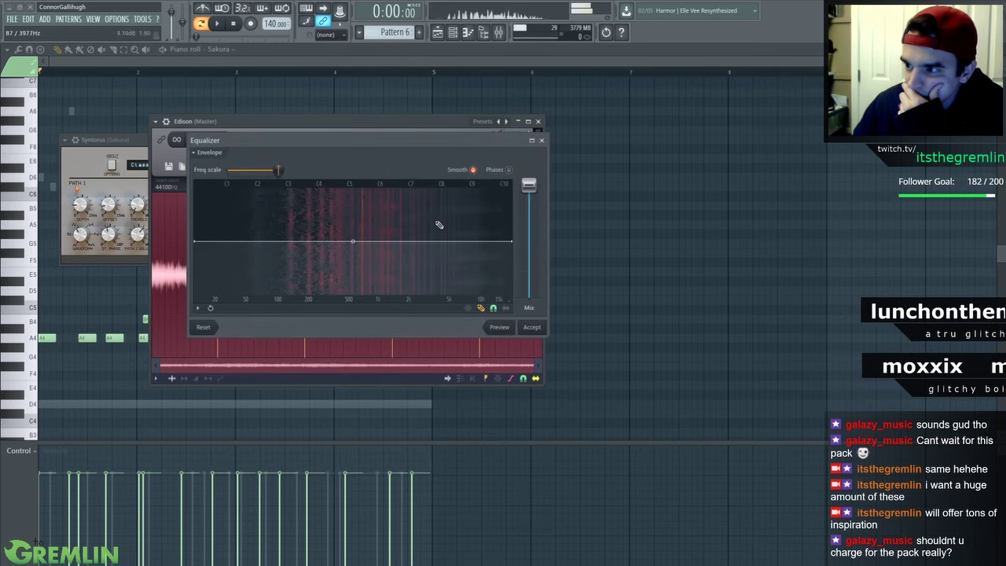
left_click_drag(420, 226, 442, 230)
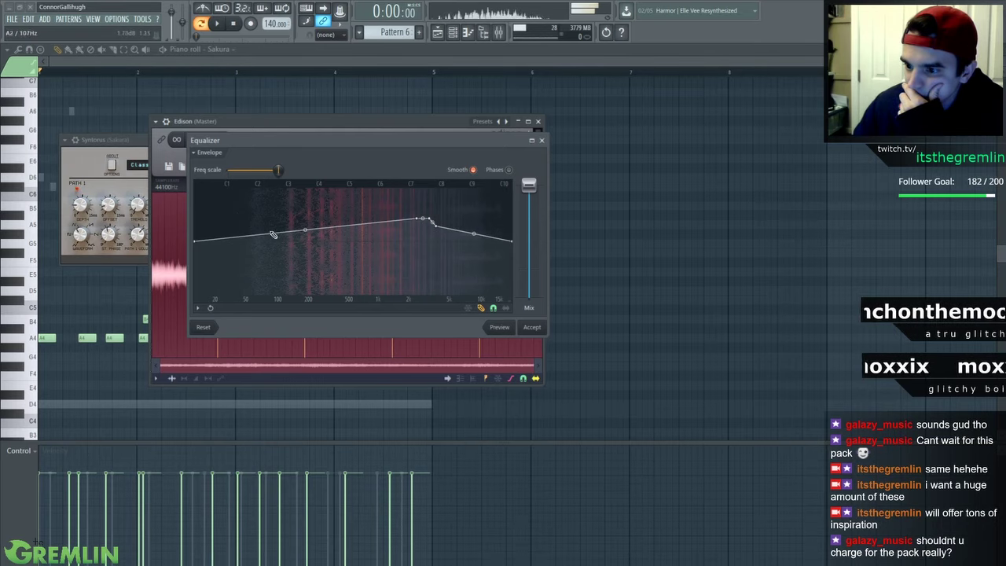
left_click_drag(258, 223, 257, 203)
left_click(304, 240)
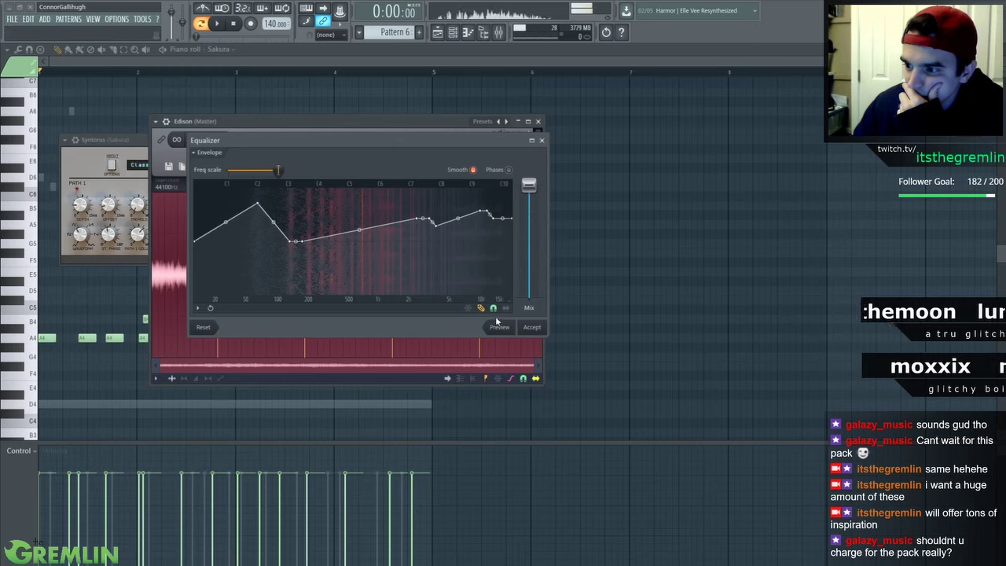
left_click(531, 328)
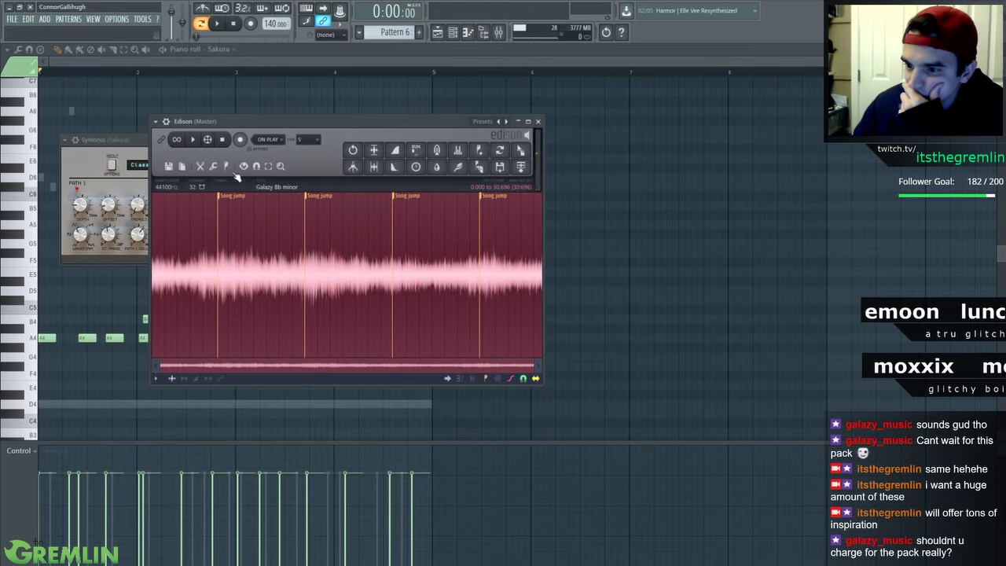
Apply a Blur to the whole Edison recording at full mix with the bell-shaped impulse curve
left_click(213, 166)
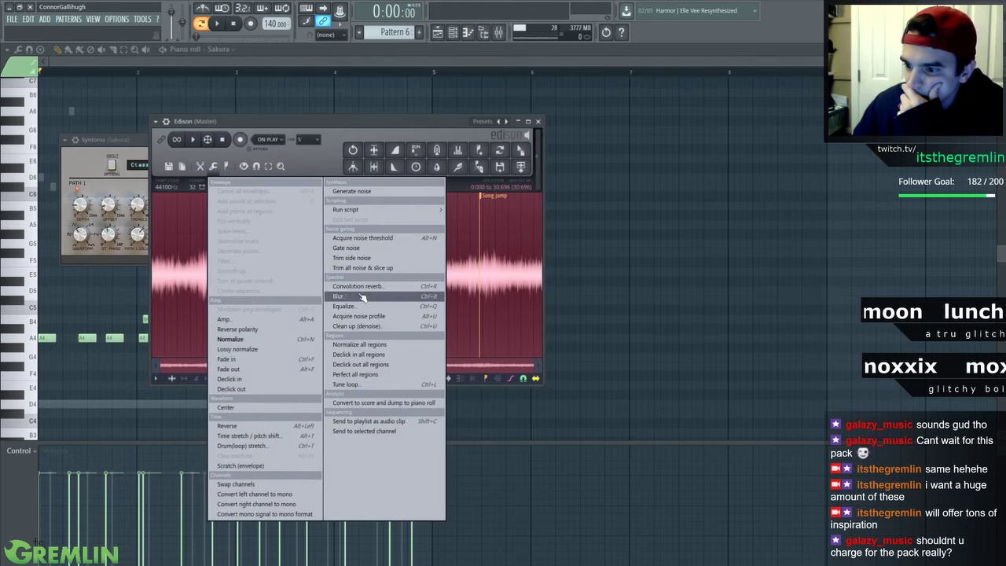
left_click(363, 297)
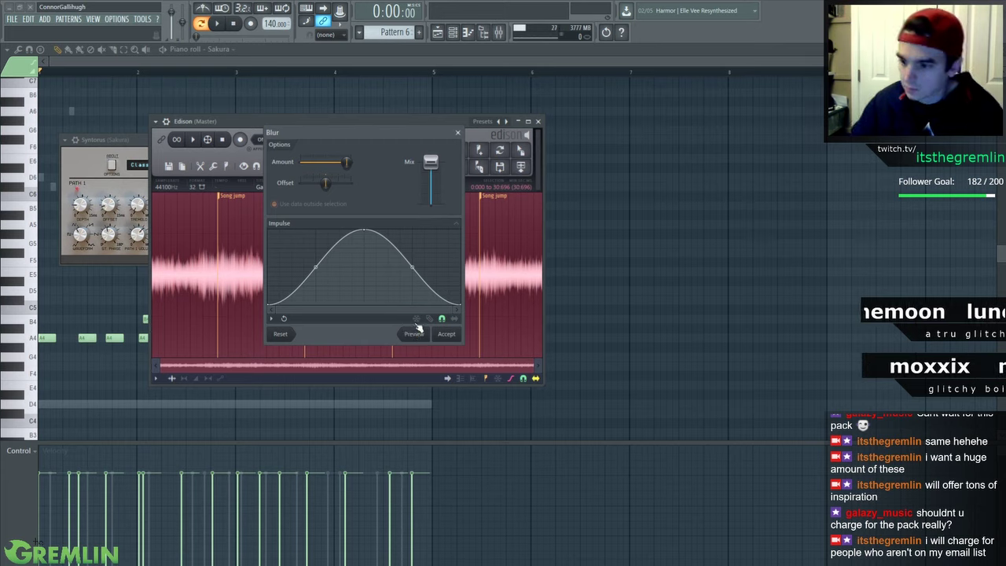
mouse_move(361, 130)
left_mouse_down()
mouse_move(372, 129)
mouse_move(347, 135)
mouse_move(358, 131)
left_mouse_up()
left_click(440, 336)
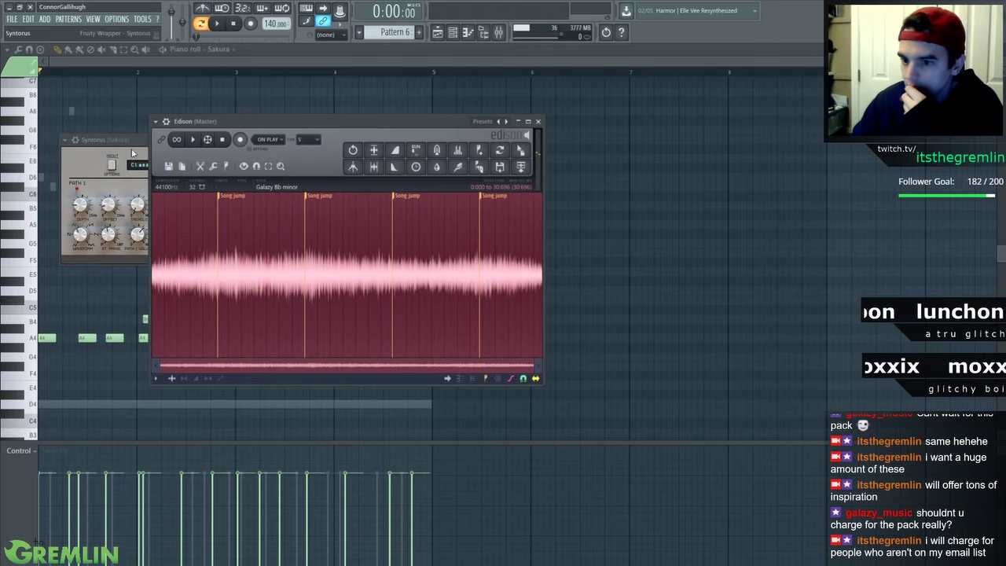
Normalize the whole recording in Edison
left_click(171, 168)
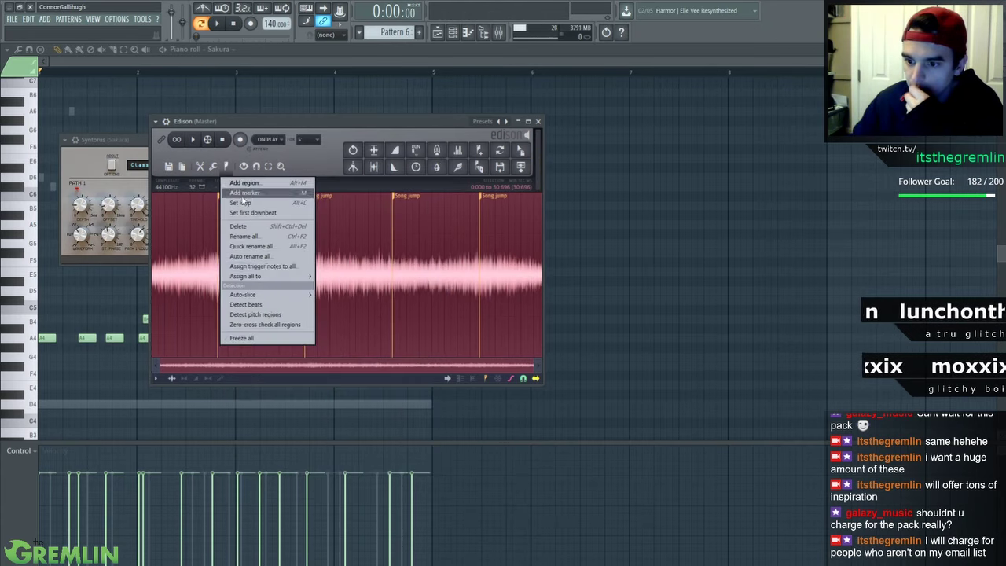
mouse_move(211, 173)
left_click(242, 339)
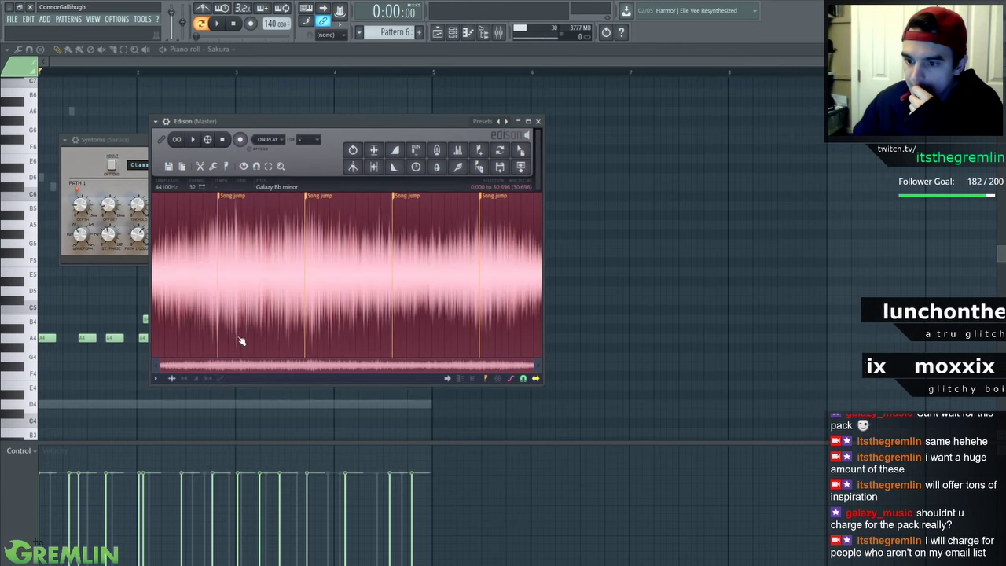
Fade out the tail of the recording after the last Song jump marker and play the result back
left_click(327, 274)
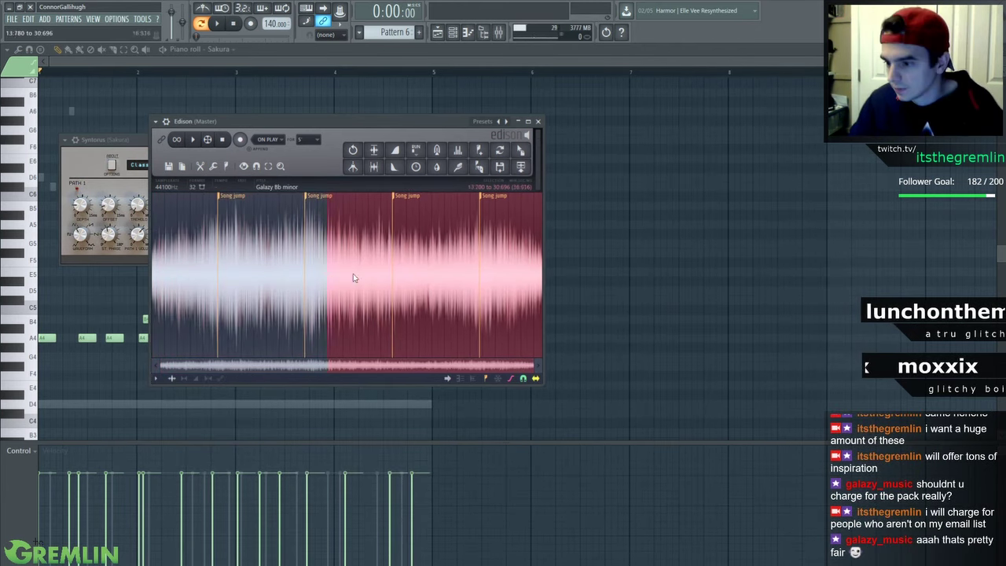
key("alt+o")
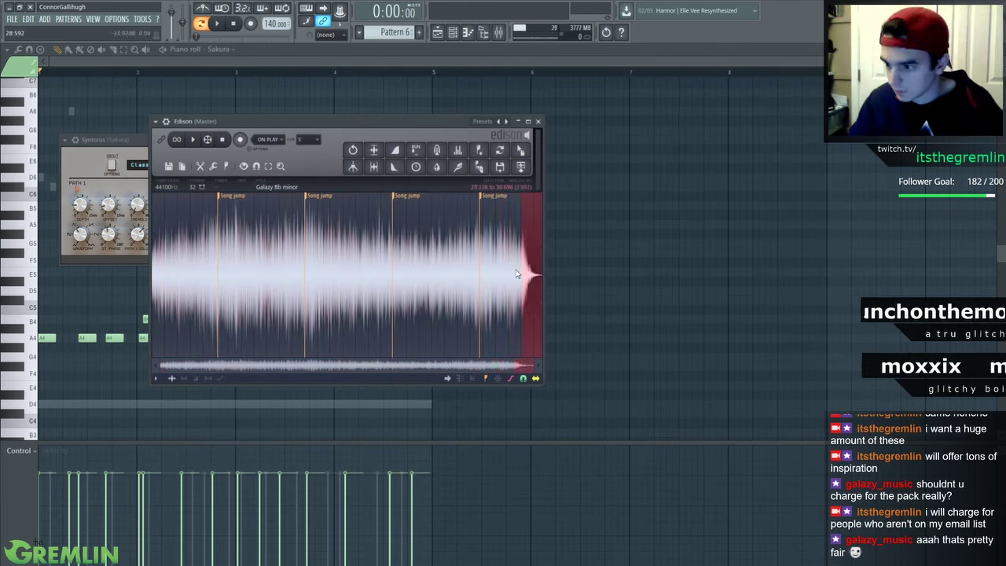
key("space")
scroll(157, 294, "up", 10)
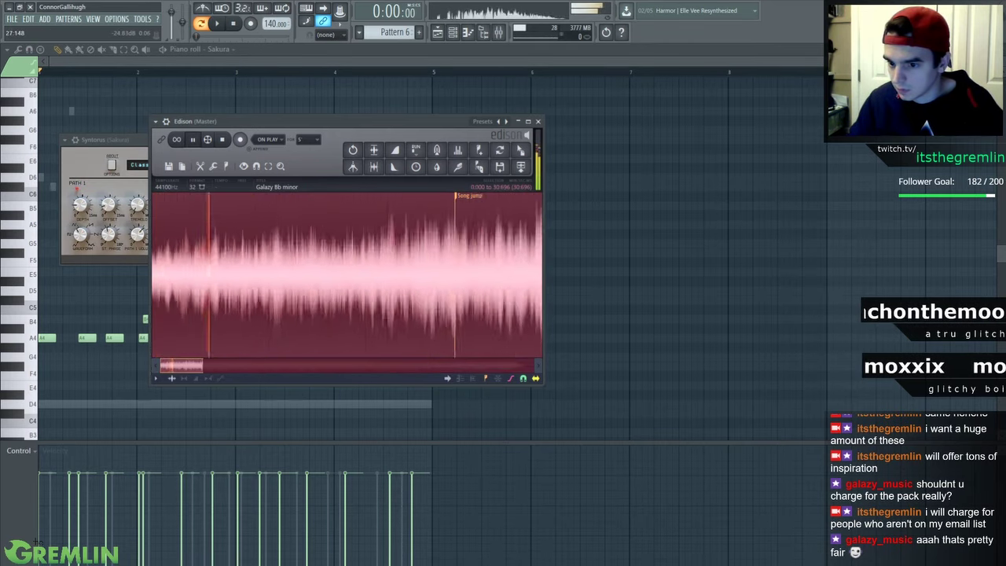
scroll(487, 290, "down", 10)
key("space")
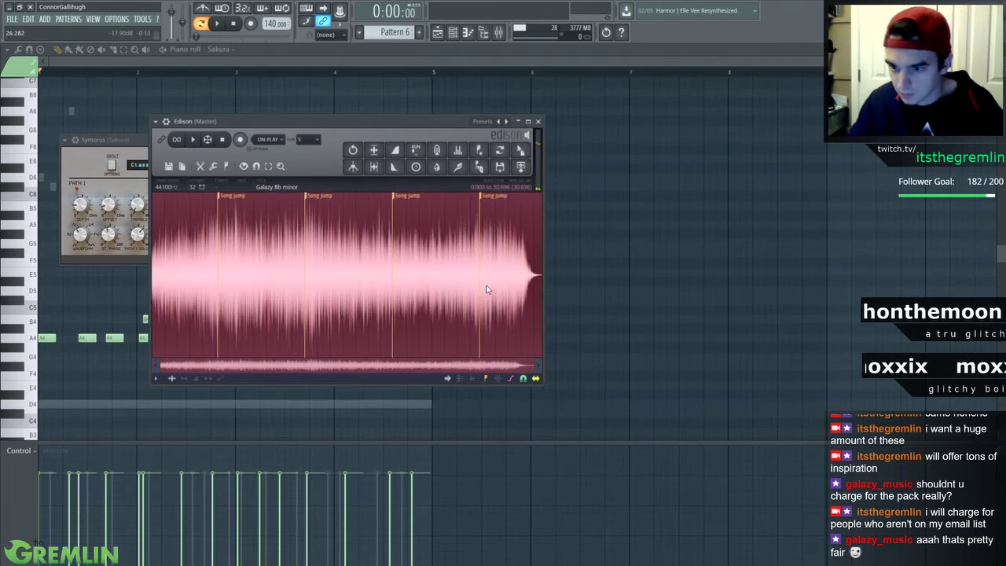
Fade in the tiny opening portion of the recording to smooth its start
scroll(169, 272, "up", 10)
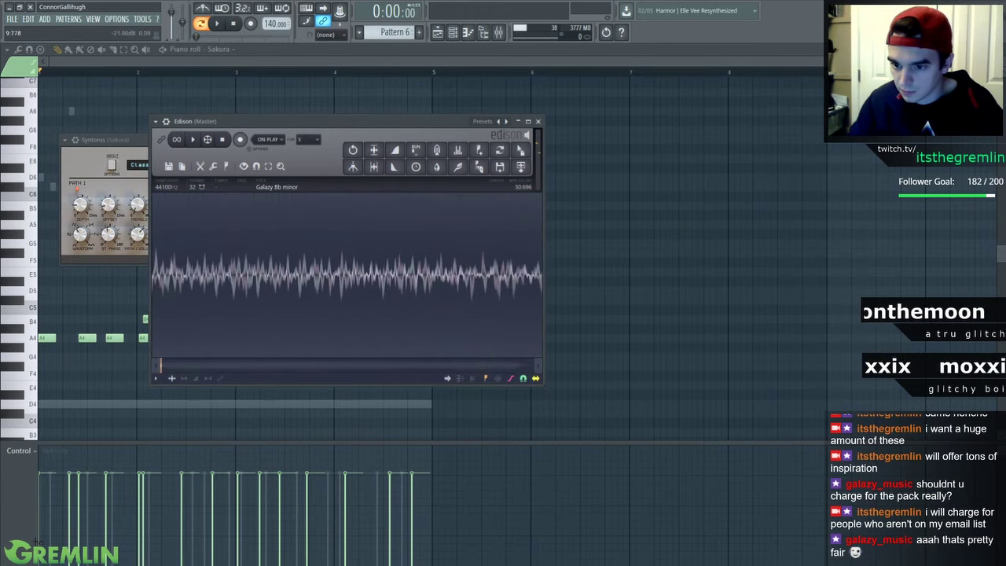
left_click(213, 166)
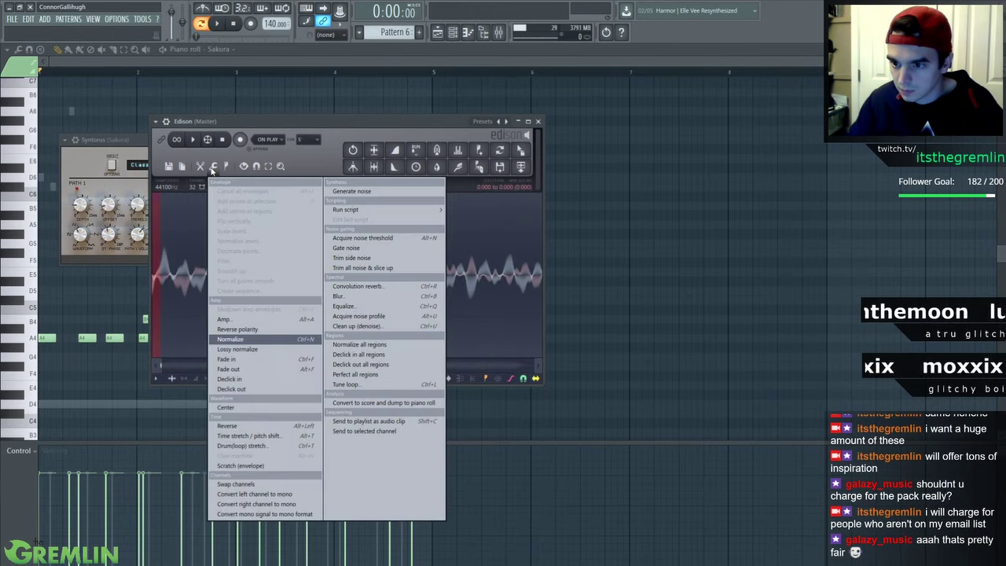
left_click(243, 361)
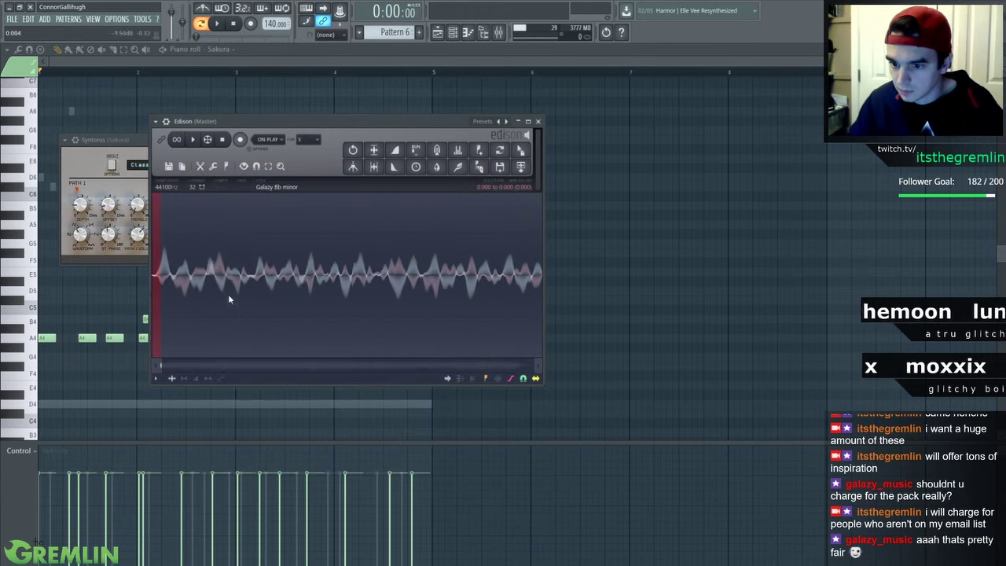
scroll(228, 299, "down", 10)
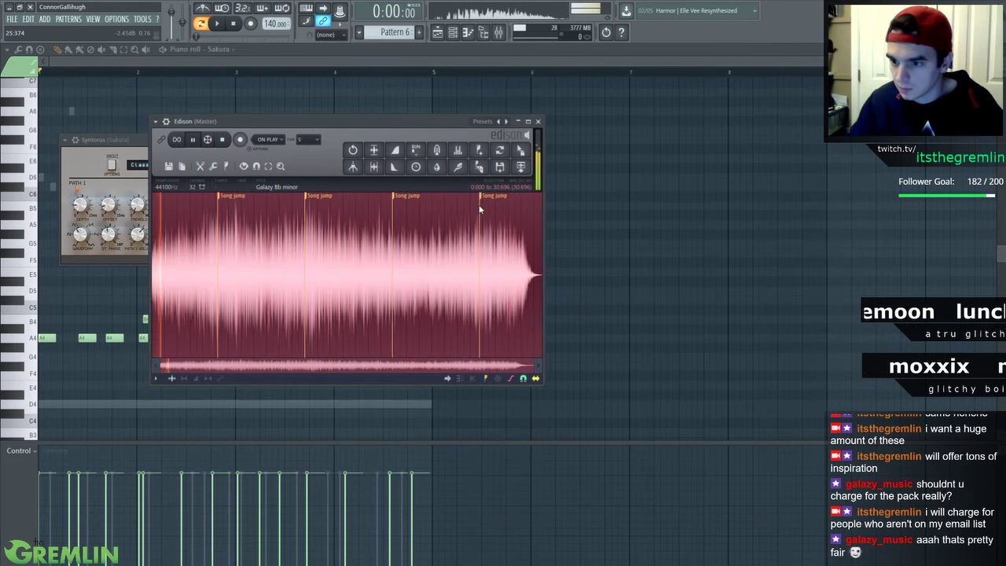
Auto-slice the recording to replace the Song jump markers, and remove the remaining marker at the start
left_click(479, 152)
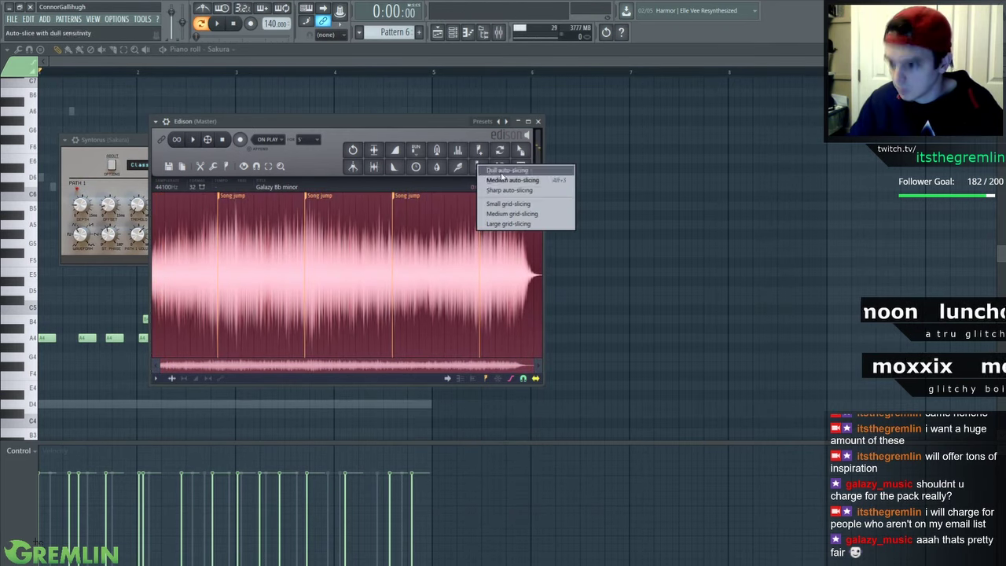
left_click(507, 176)
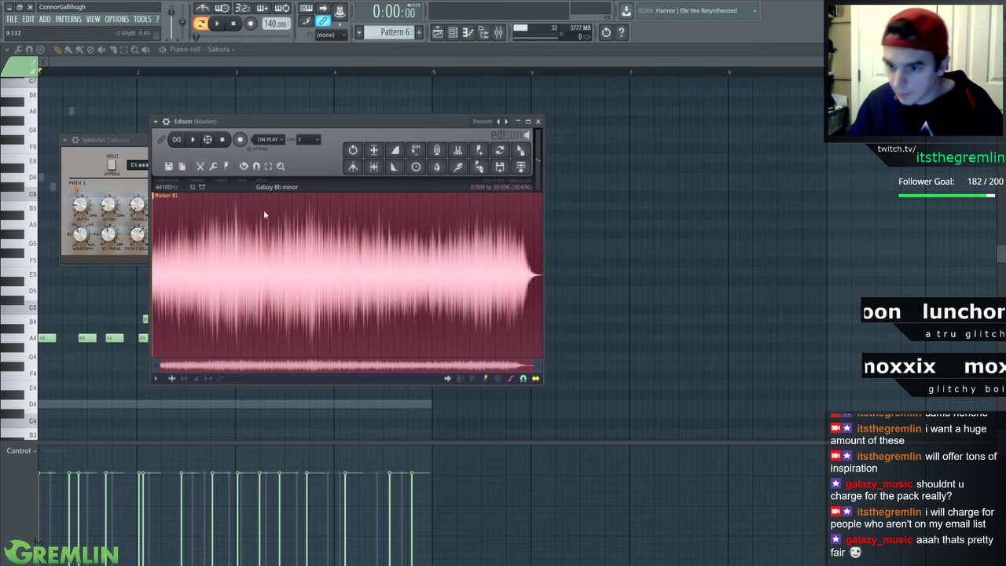
scroll(264, 213, "up", 10)
scroll(299, 220, "down", 10)
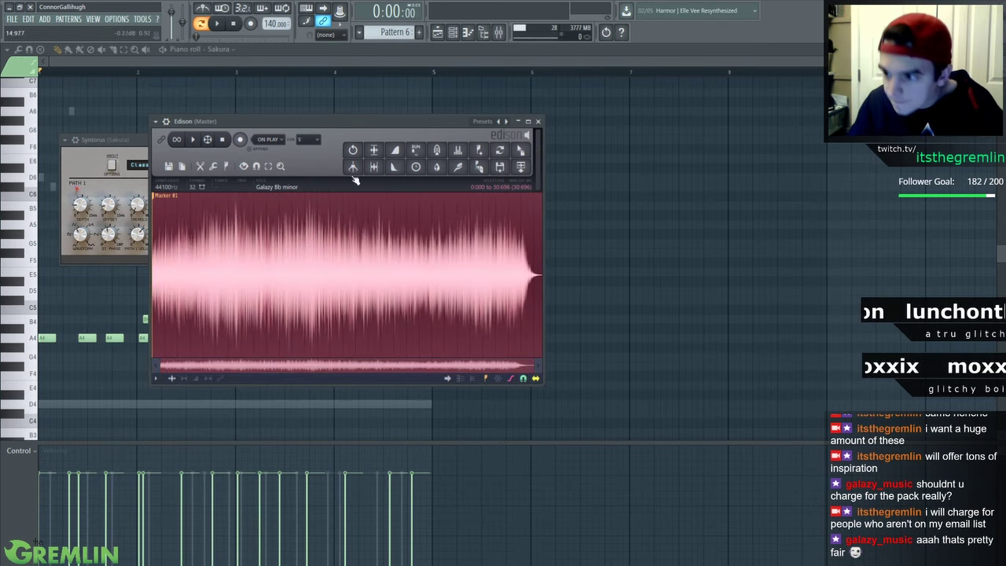
key("ctrl+z")
Save the recording as the wave file "Charging D Major" in the Twitch Atmospheres folder
left_click(169, 167)
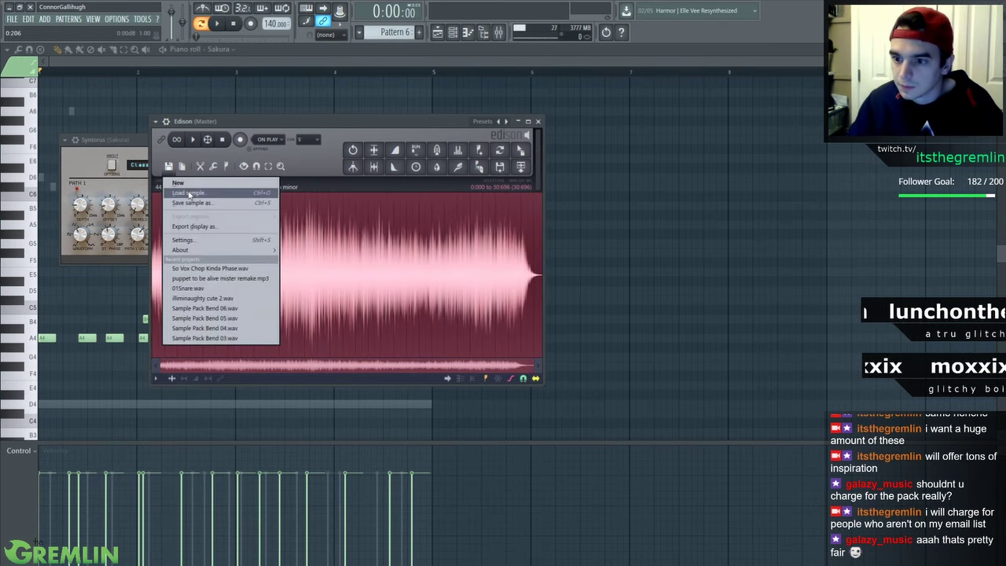
left_click(191, 206)
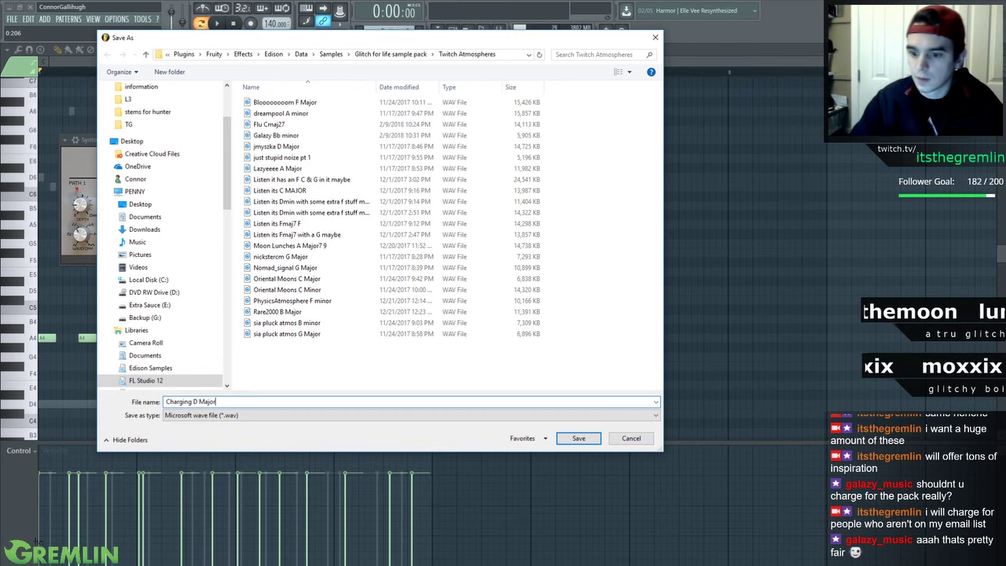
key("Return")
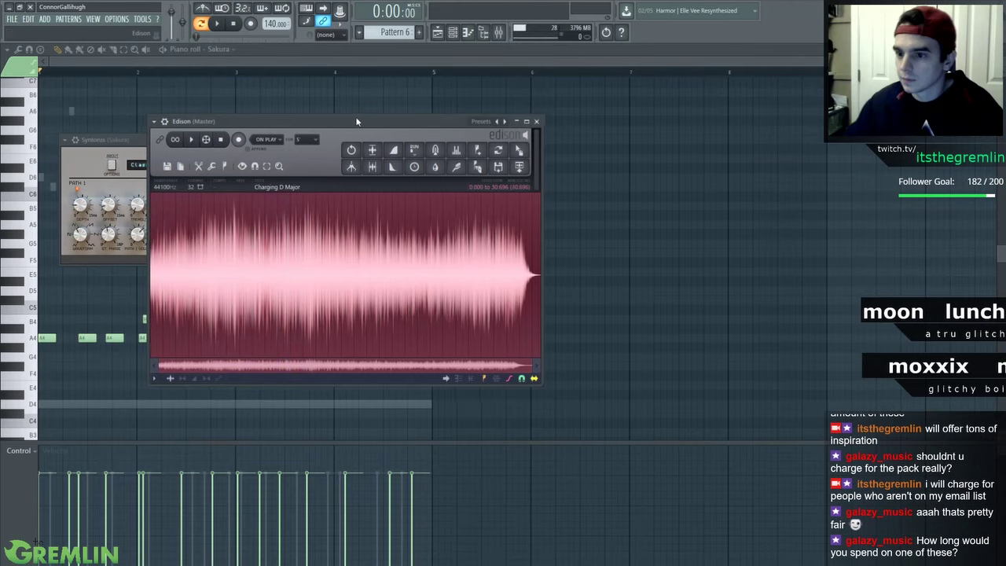
Clear the saved audio from Edison and insert a new Reaktor 6 channel above the Sampler in the channel rack
left_click_drag(359, 122, 338, 124)
left_click(453, 32)
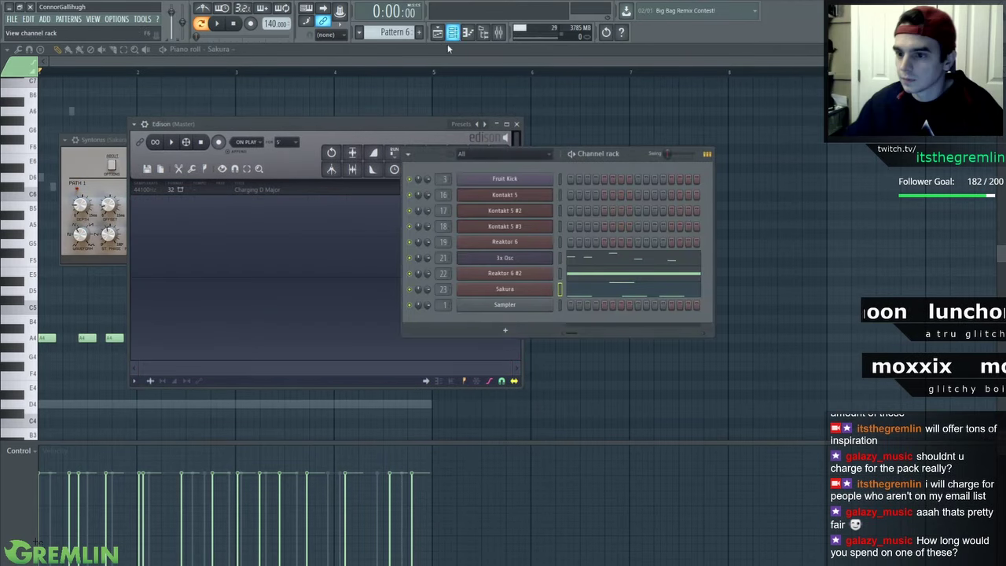
left_click_drag(611, 160, 541, 150)
right_click(480, 294)
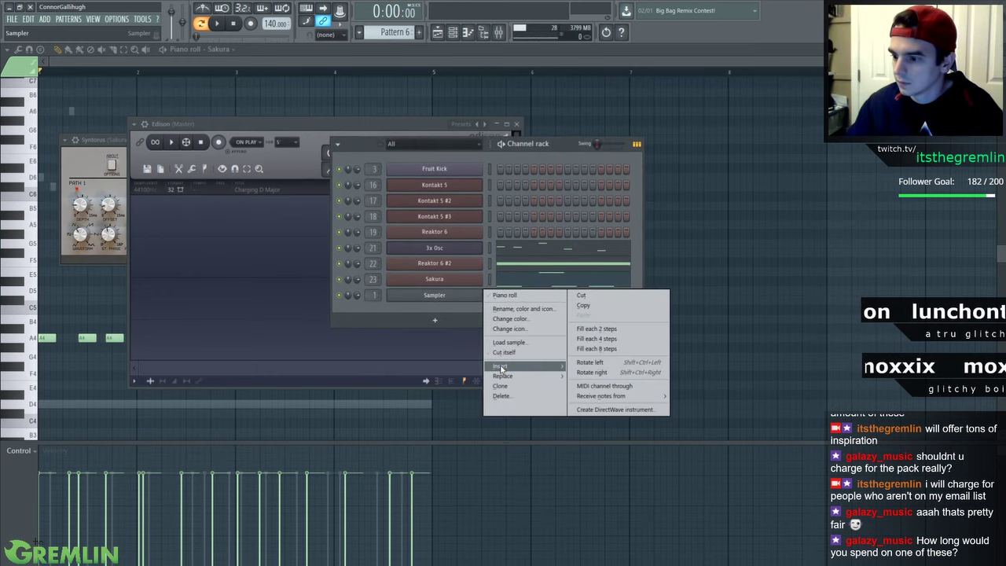
mouse_move(503, 366)
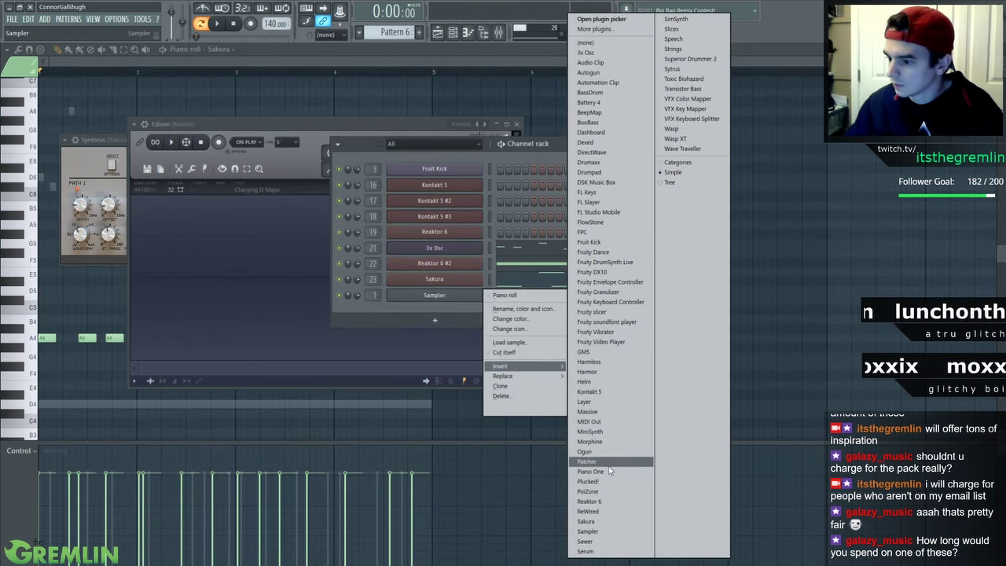
left_click(597, 502)
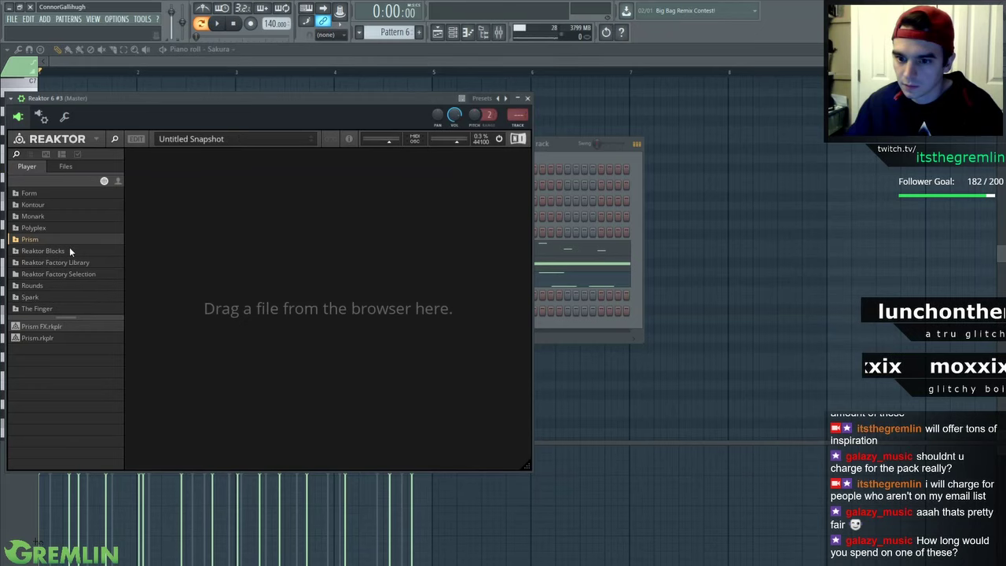
Load the Prism ensemble into the new Reaktor 6 instance and close the plugin window
left_click(47, 339)
left_click_drag(298, 178, 289, 154)
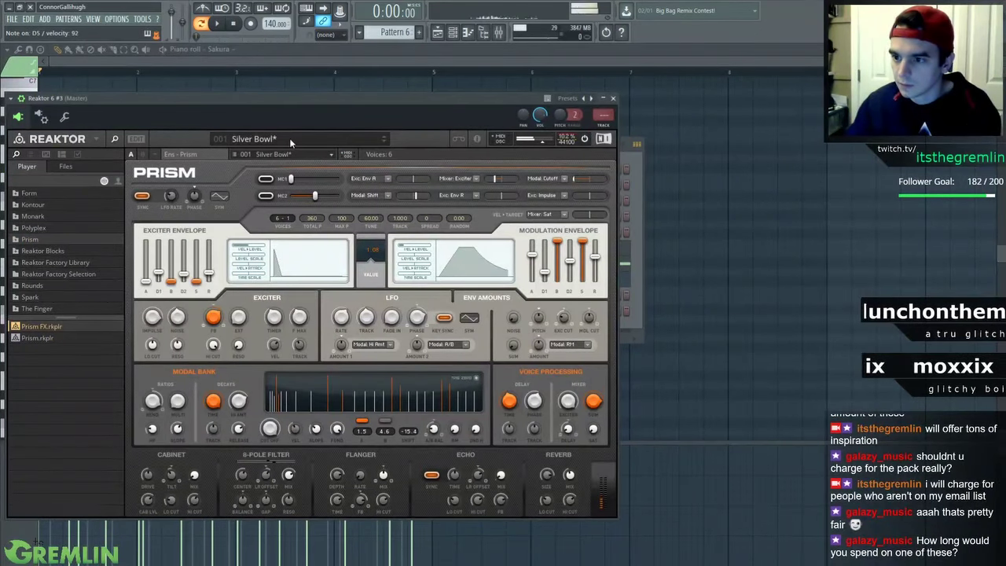
left_click(614, 99)
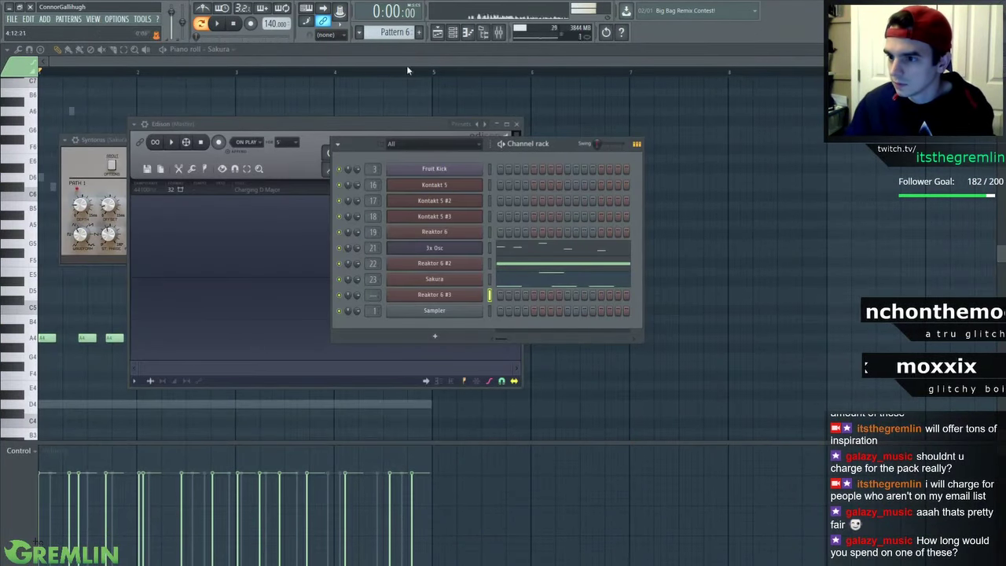
Create a new Pattern 7 and set the main snap to Line
left_click(419, 32)
key("Return")
left_click(338, 36)
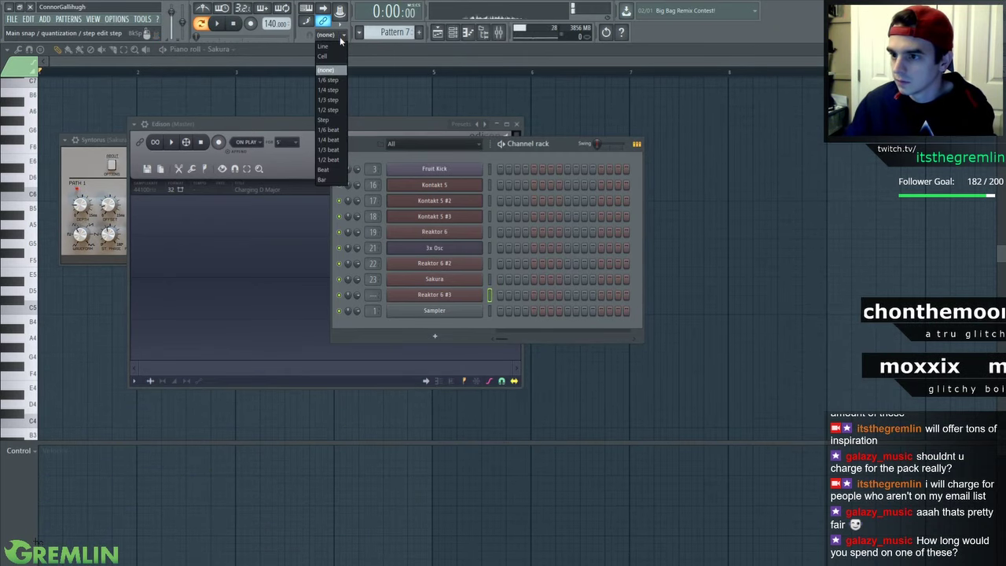
left_click(341, 39)
left_click(341, 39)
left_click(331, 44)
Open the piano roll of Reaktor 6 #3 and assign the channel to mixer track 24
right_click(458, 296)
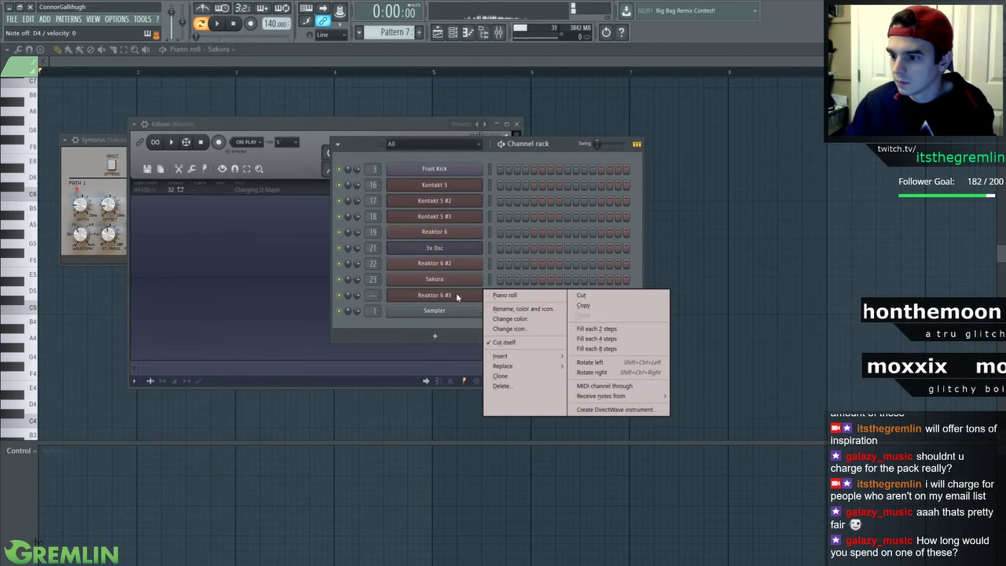
left_click(519, 296)
key("F9")
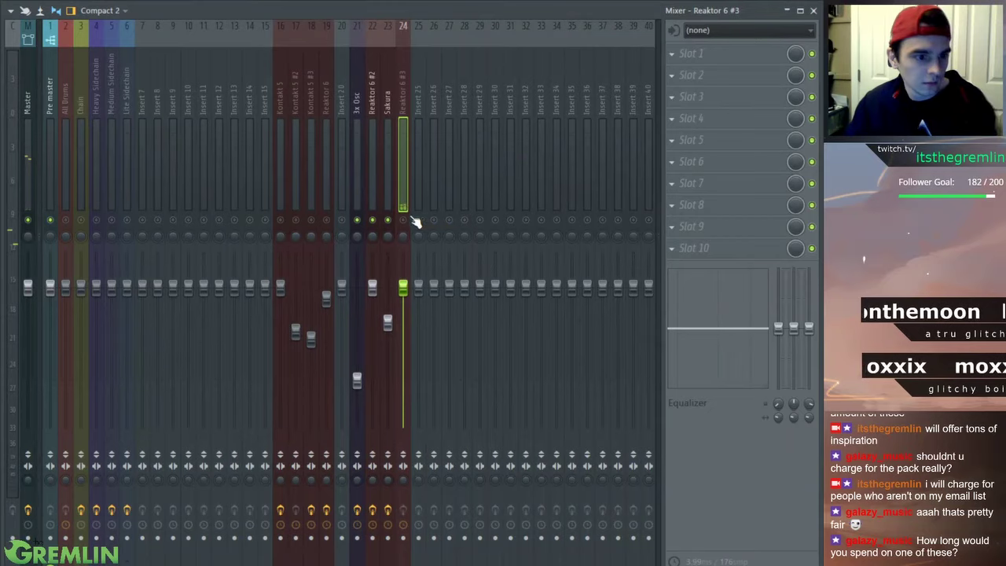
key("F9")
Place Pattern 7 at bar 1 of Track 14 in the playlist and mute the Pattern 6 track
left_click(438, 34)
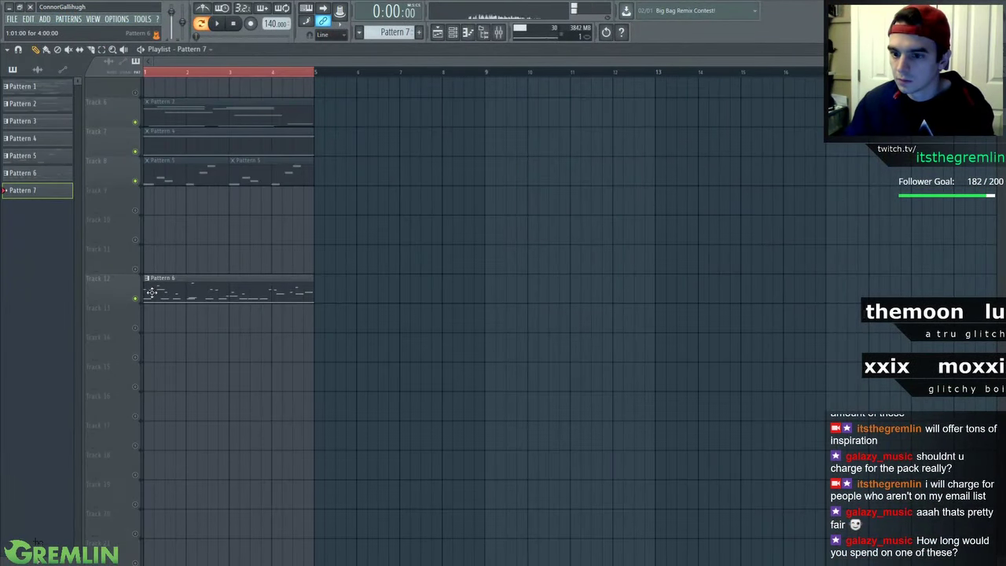
left_click(146, 346)
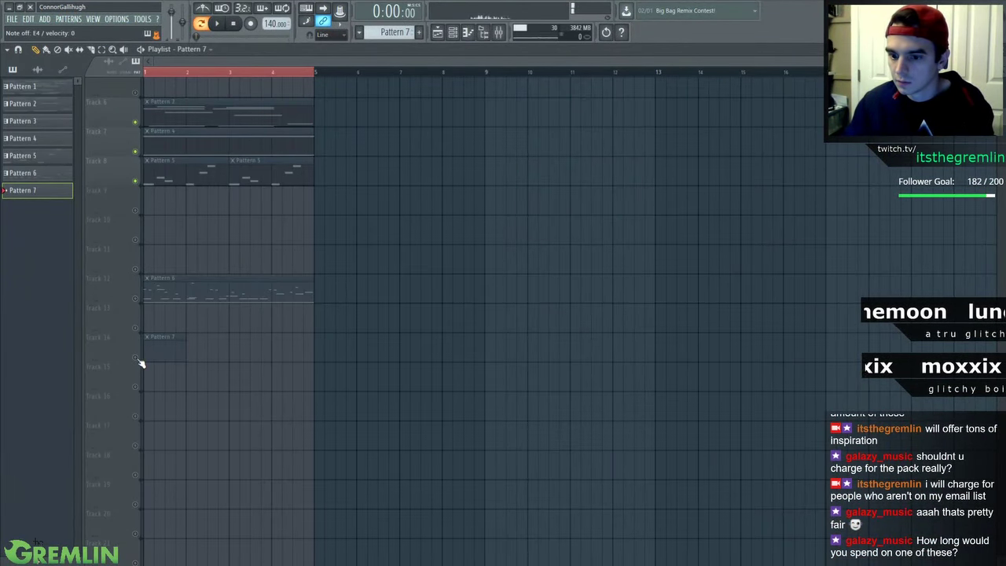
Write a Reaktor 6 #3 melody in Pattern 7 with three A4 notes, an E4 and a G#3 across four bars, and play it
double_click(153, 351)
right_click(470, 299)
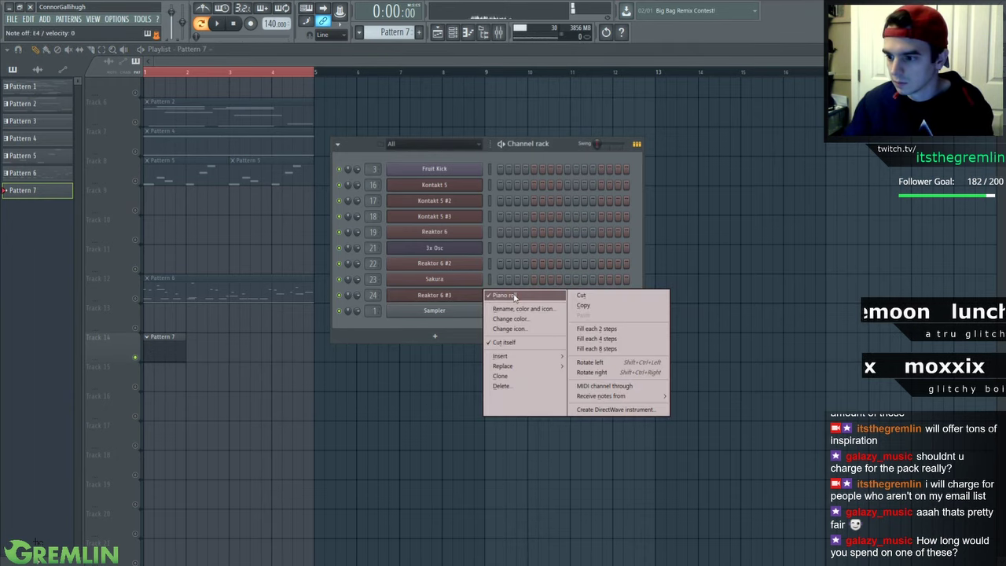
left_click(276, 298)
right_click(432, 296)
left_click(495, 298)
left_click(50, 338)
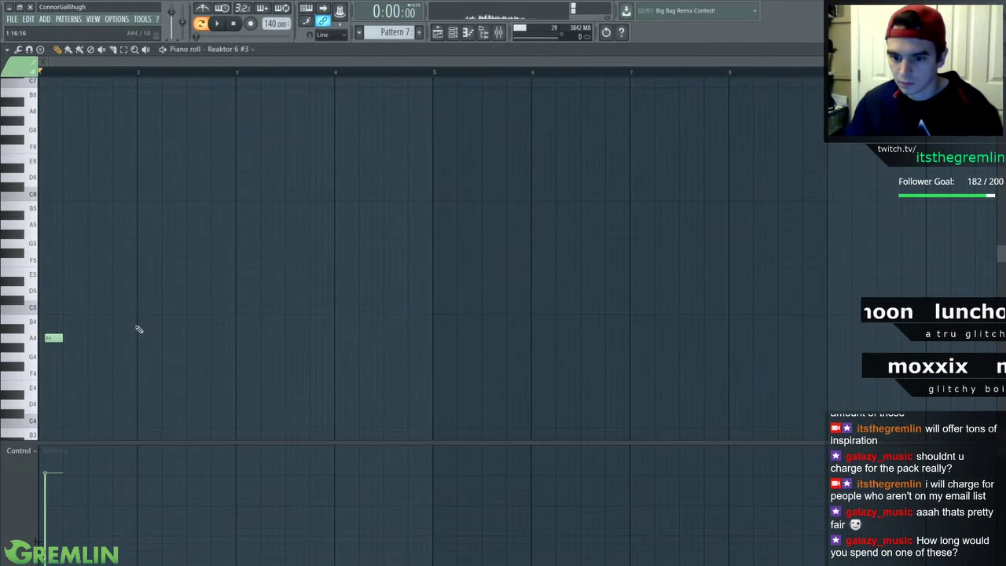
scroll(43, 292, "down", 2)
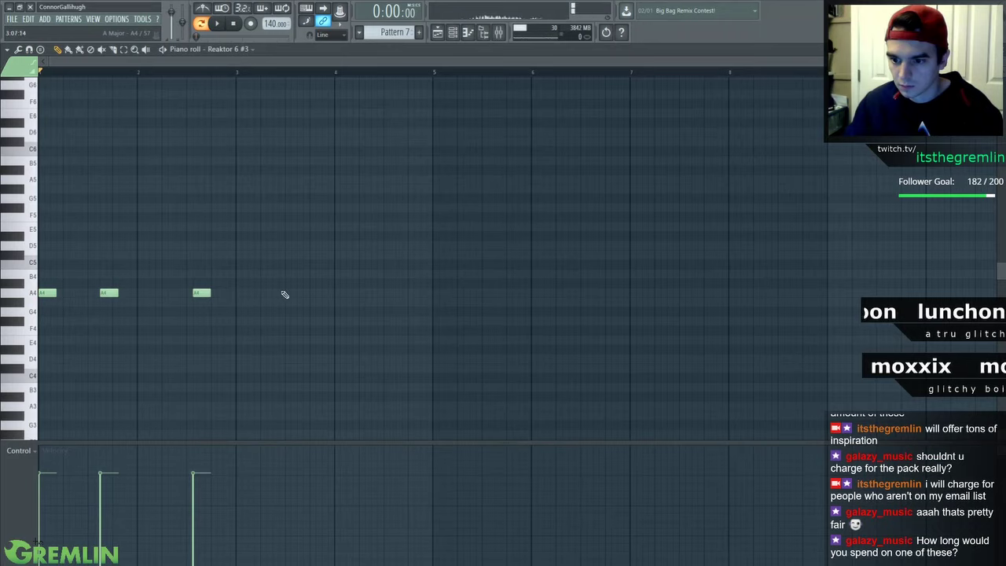
scroll(376, 416, "down", 4)
key("space")
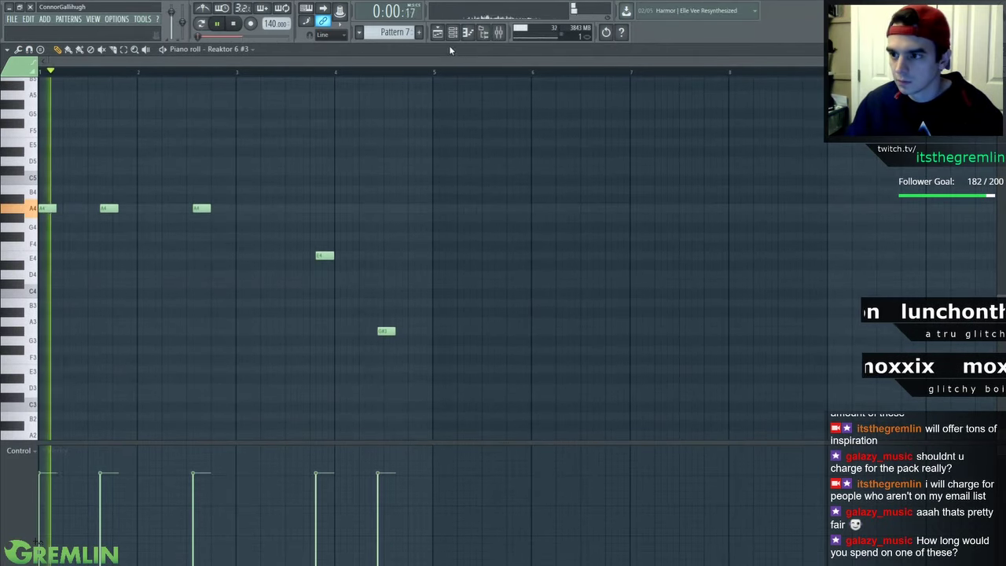
key("F5")
key("F7")
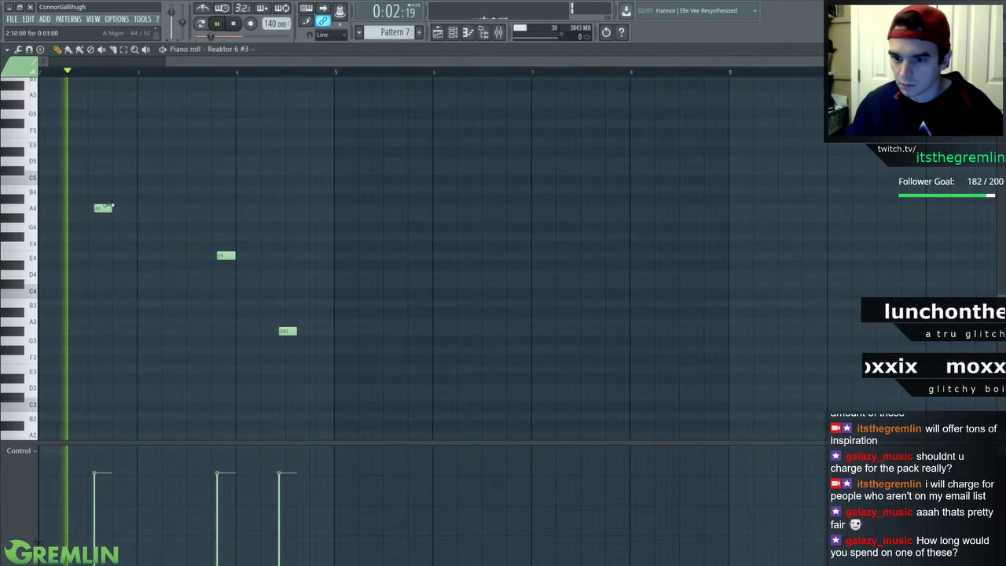
Adjust two Fruity parametric EQ 2 bands on the Reaktor 6 #3 mixer track and add Fruity Delay 3 to it
key("F9")
left_click(737, 77)
left_click(520, 221)
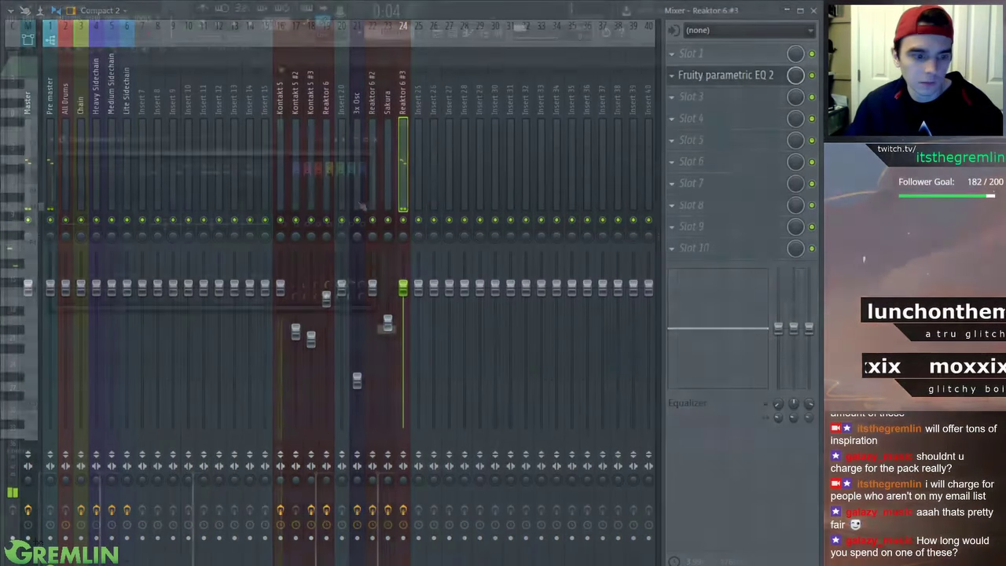
left_click_drag(235, 224, 196, 269)
left_click_drag(165, 224, 137, 210)
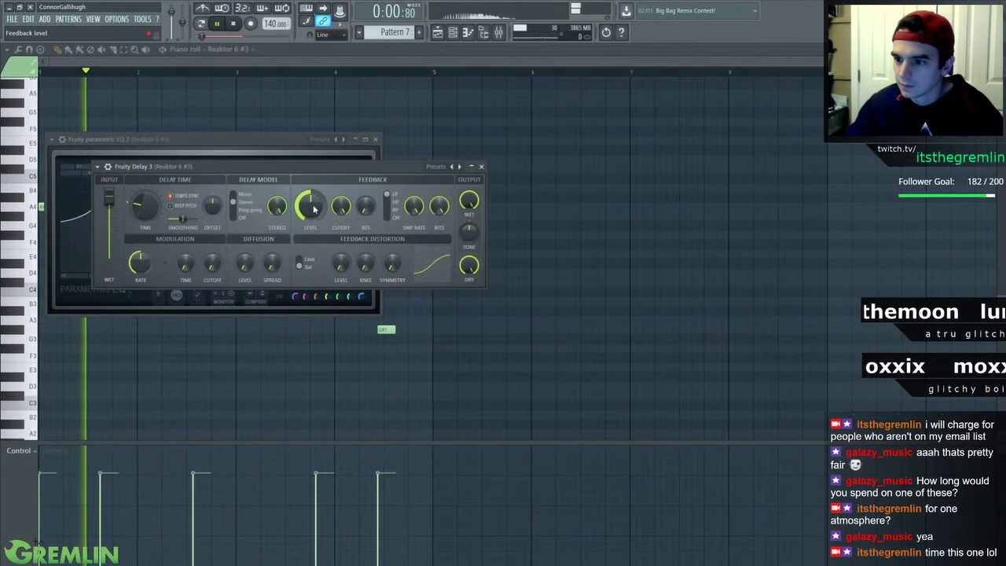
Mute the second A4 note and the E4 note in the Reaktor 6 #3 melody and replay it
left_click(228, 99)
key("space")
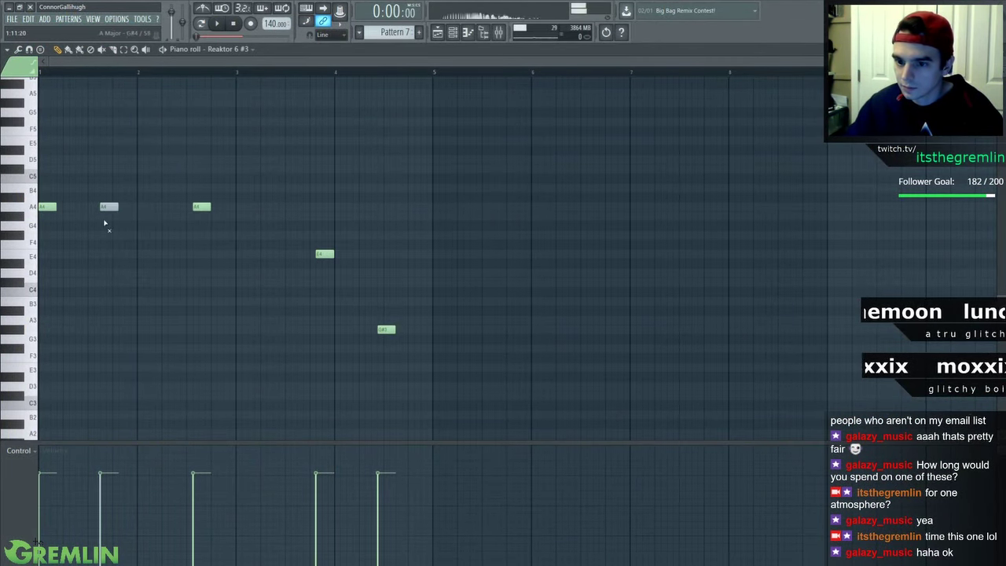
key("space")
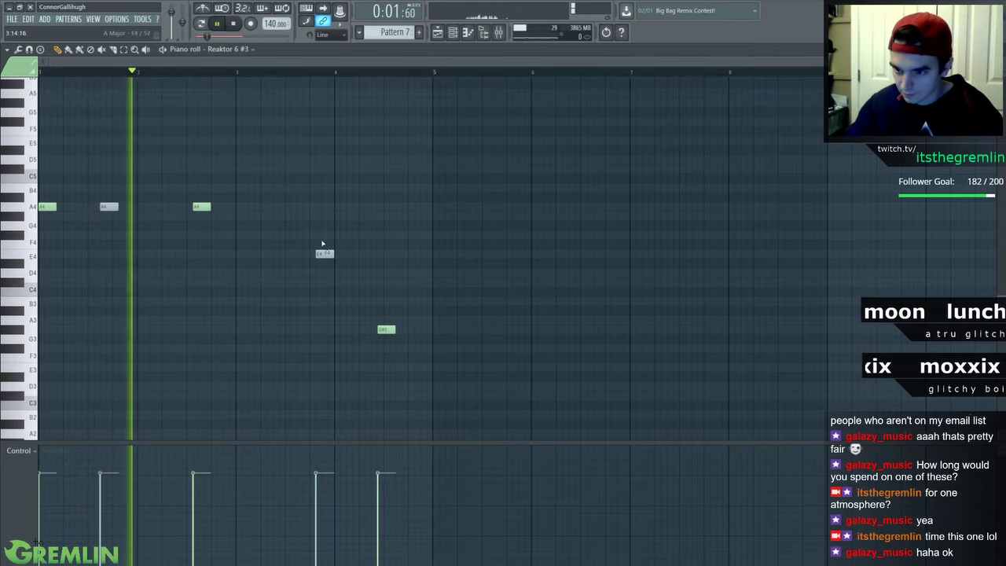
Reopen Fruity Delay 3 from the Reaktor 6 #3 mixer track and adjust it
key("F9")
left_click(759, 122)
key("F9")
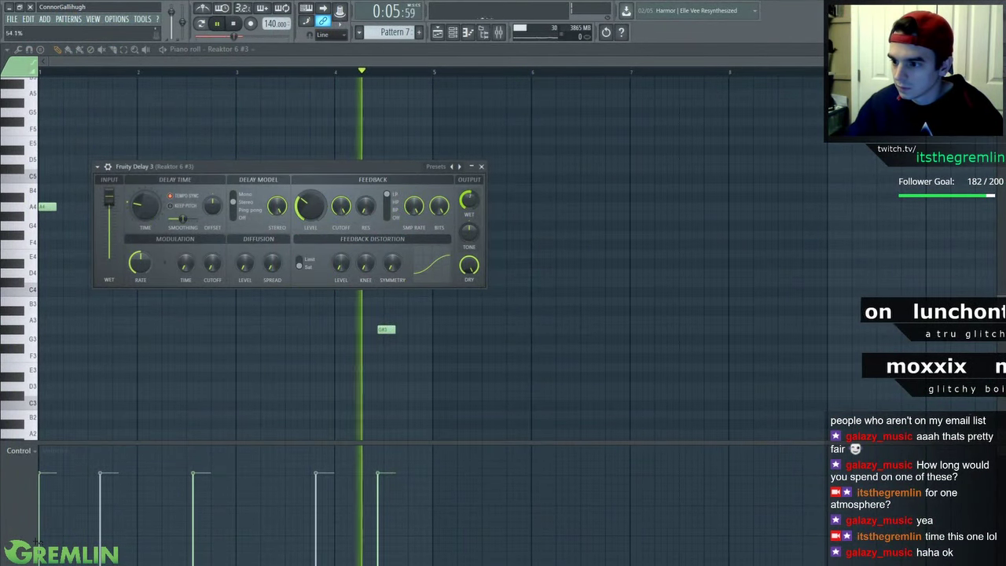
Draw a four-bar G#3 note from bar 1 in the Kontakt 5 #2 piano roll, and try a C4 note above it
left_click(453, 33)
right_click(481, 309)
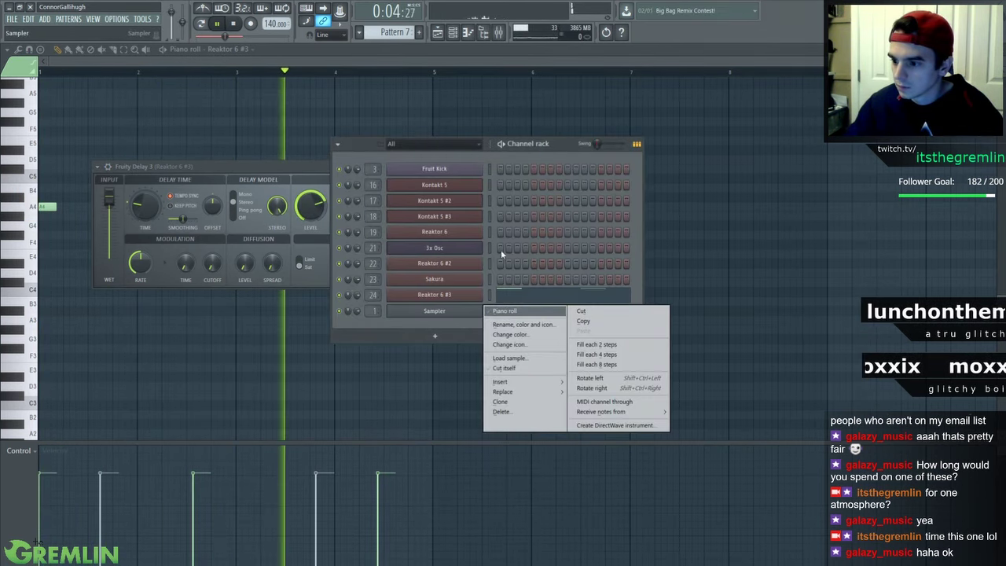
left_click(541, 146)
right_click(485, 201)
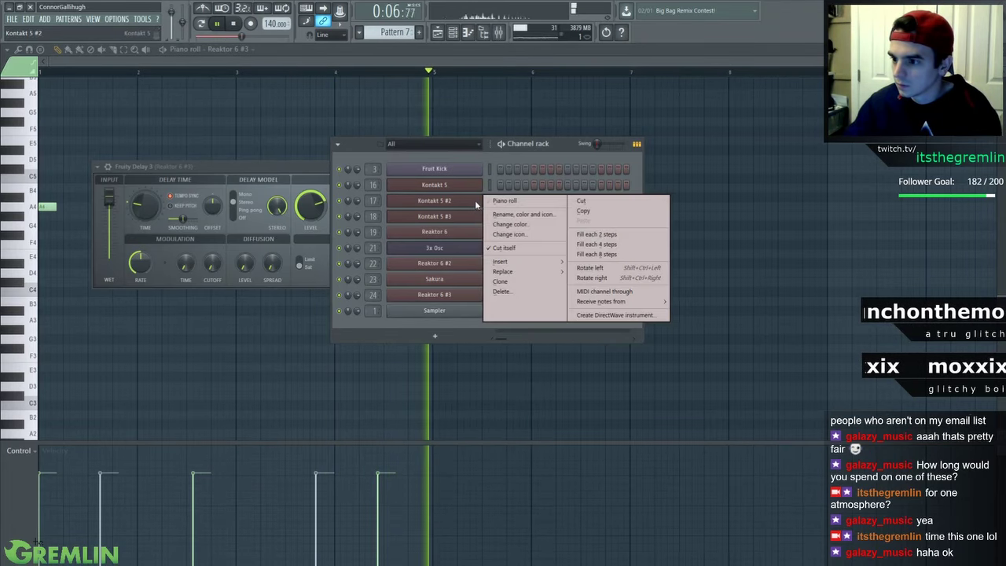
left_click(491, 202)
left_click_drag(45, 282, 430, 330)
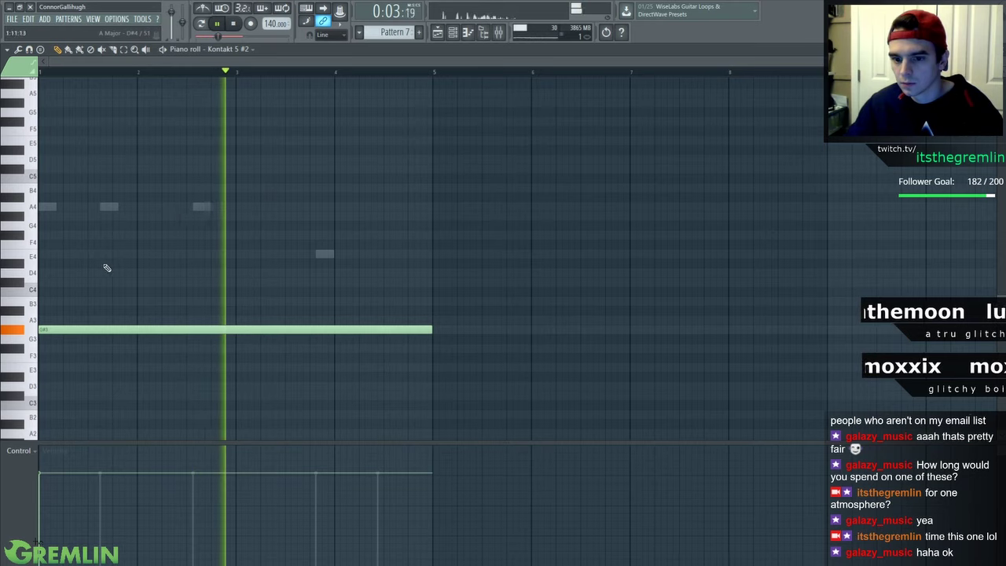
left_click(38, 292)
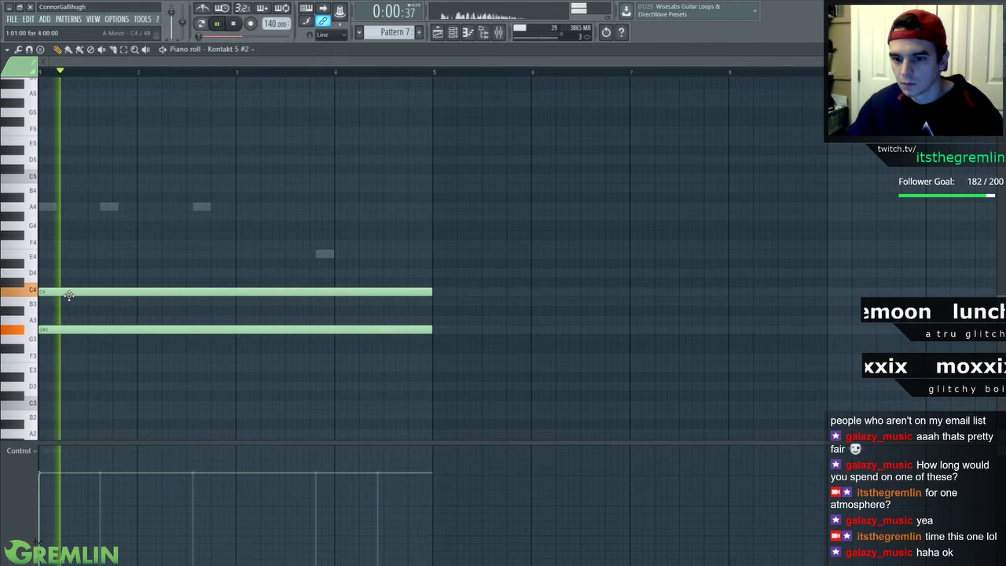
right_click(69, 293)
Open the Kontakt 5 piano roll and place a short G#5 note at the start of bar 1
left_click(461, 34)
key("space")
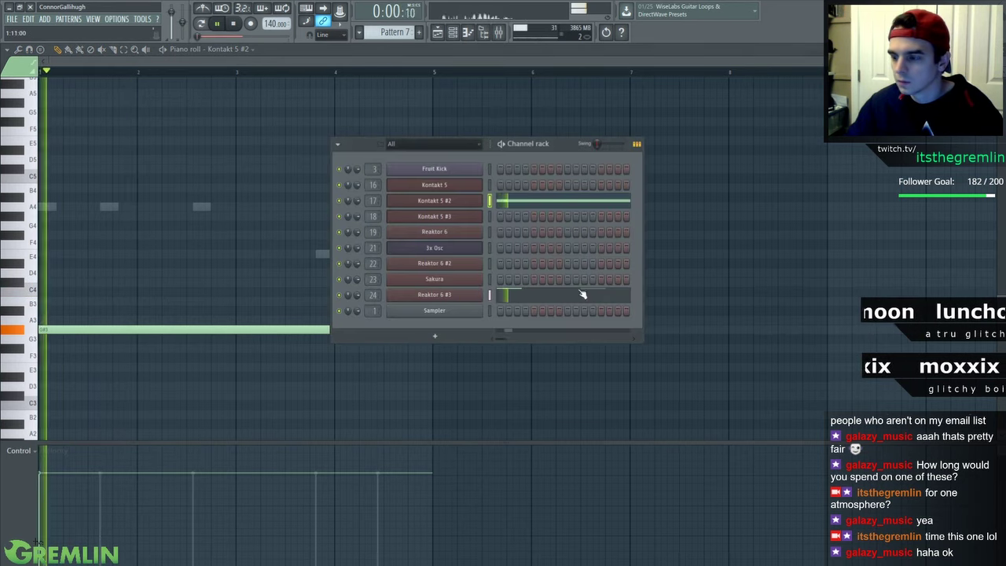
right_click(486, 185)
left_click(507, 184)
left_click(43, 102)
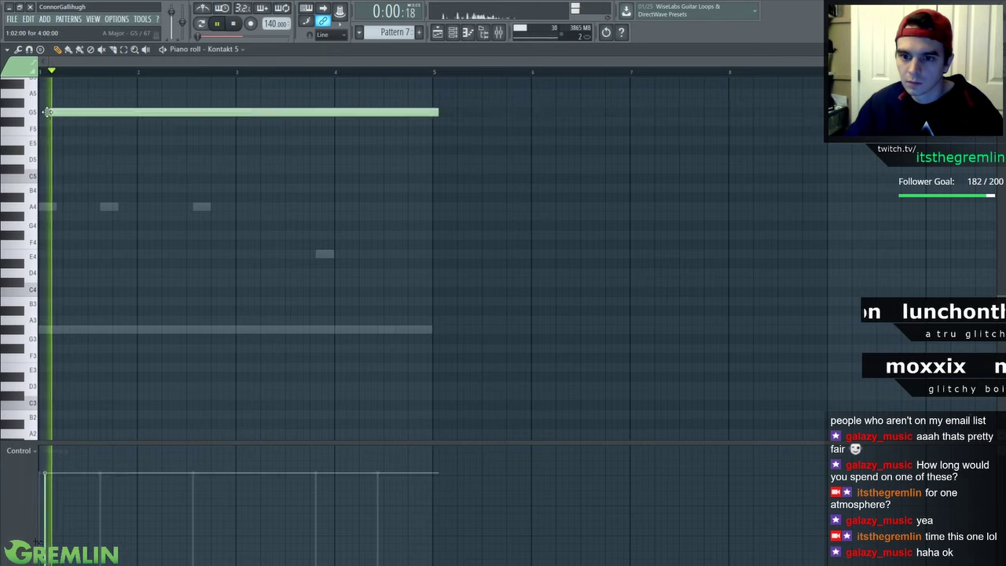
left_click_drag(63, 98, 63, 110)
right_click(77, 103)
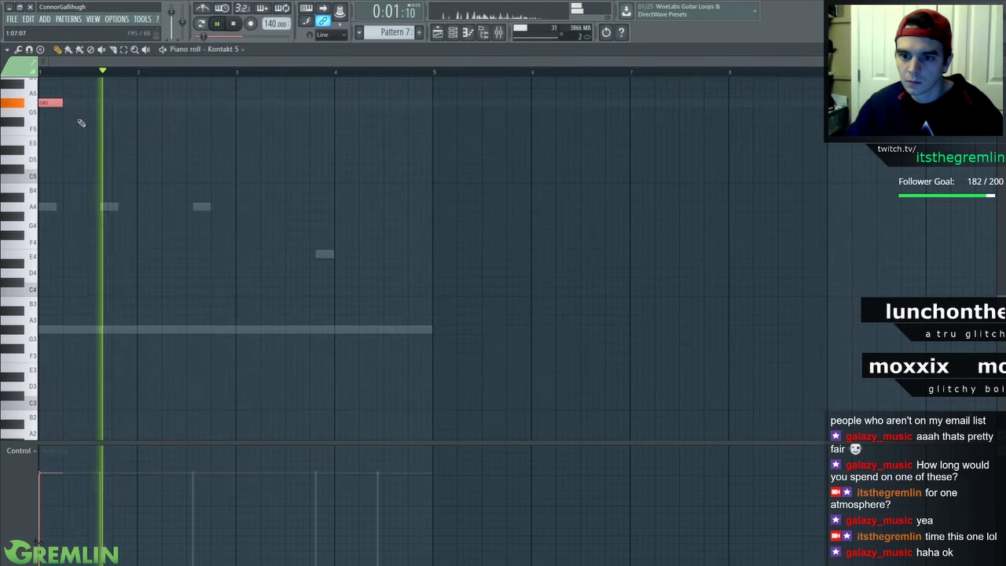
Continue the Kontakt 5 melody with short G#6 and G6 notes in bar 1 and a D#6 at the start of bar 2
scroll(93, 173, "up", 3)
left_click(72, 175)
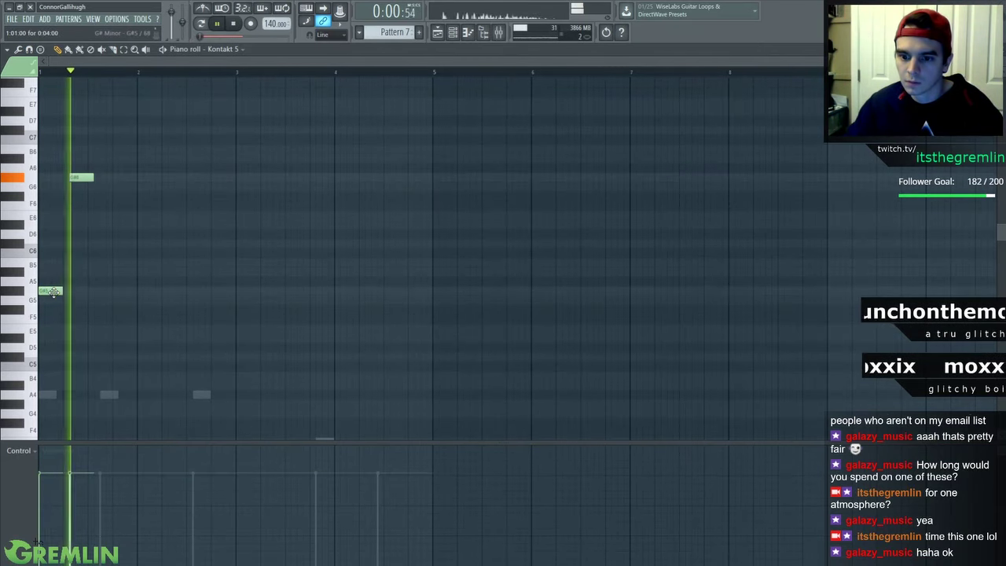
left_click(123, 188)
left_click_drag(135, 189, 123, 190)
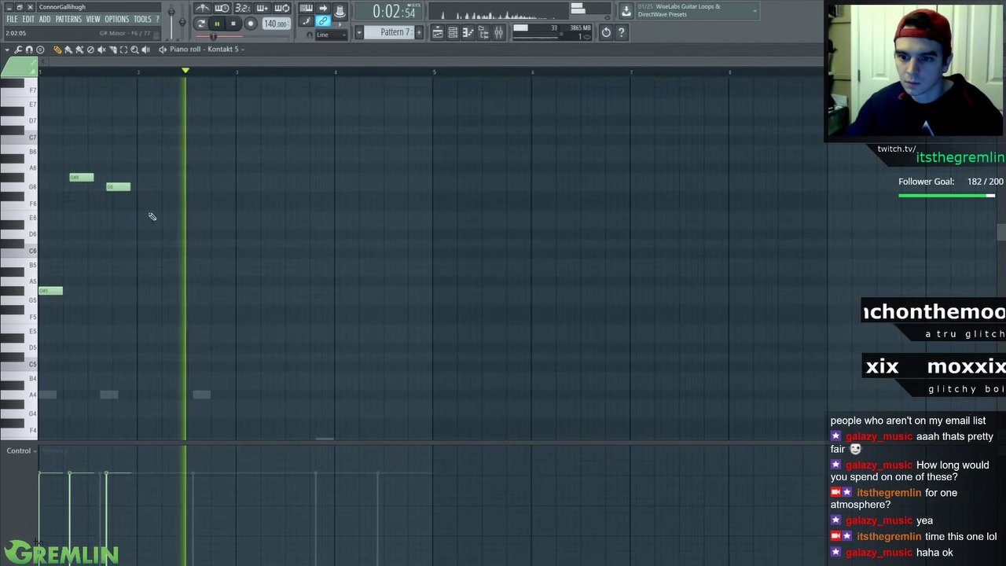
left_click(156, 234)
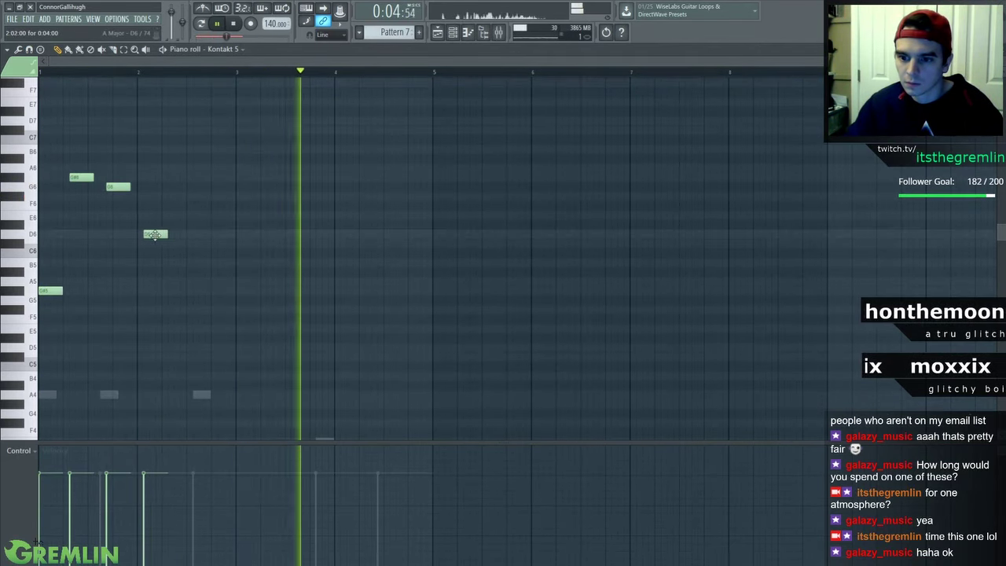
left_click_drag(155, 235, 155, 224)
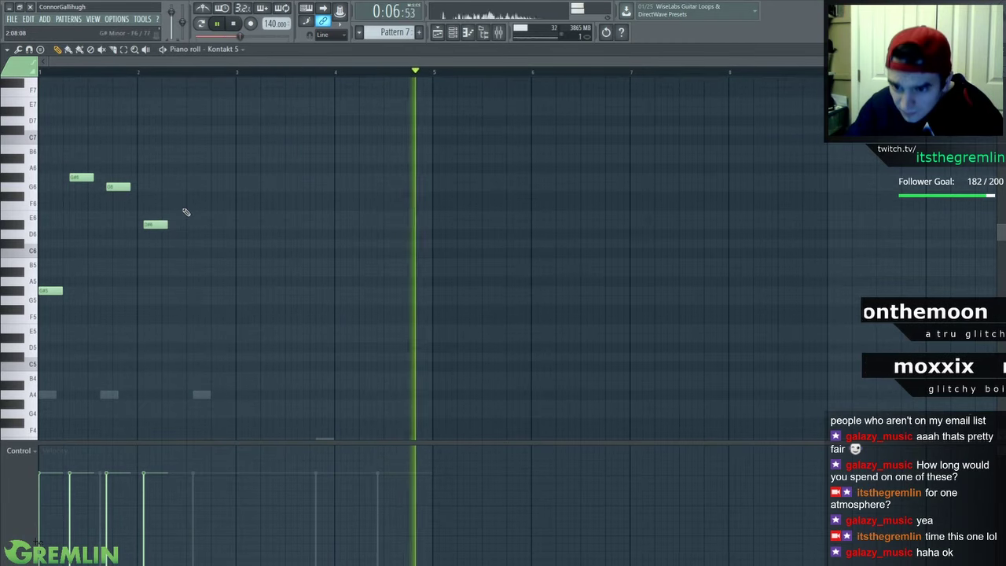
Add a C6 note at the end of bar 2 and a D#5 note early in bar 3 of the Kontakt 5 melody
left_click(228, 263)
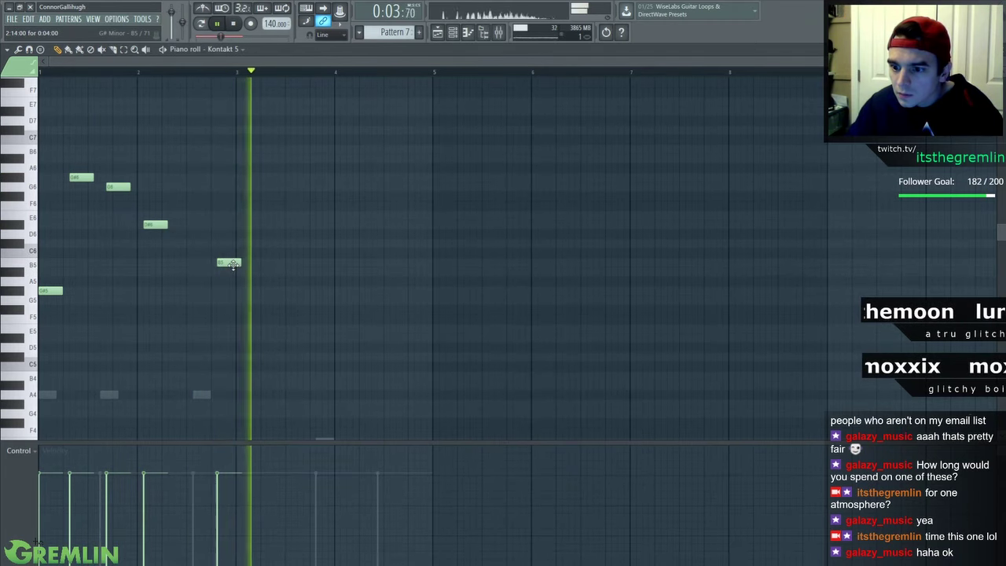
left_click(224, 253)
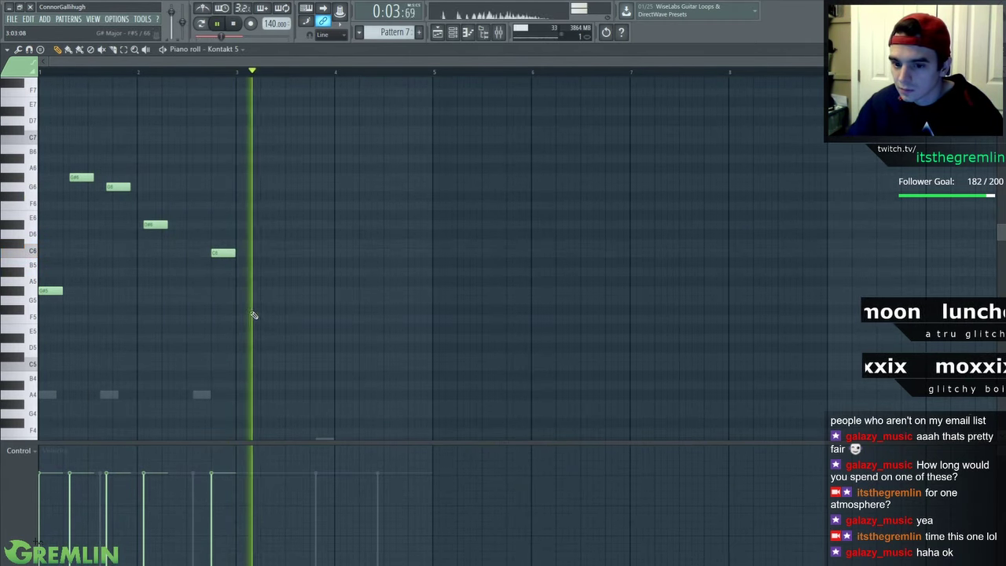
left_click(251, 320)
scroll(269, 303, "down", 2)
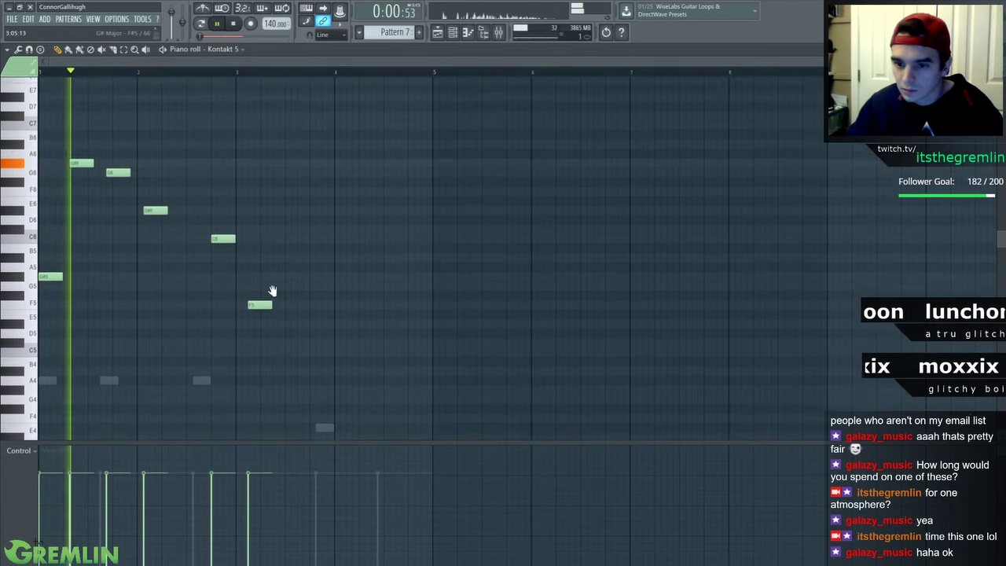
scroll(263, 291, "down", 2)
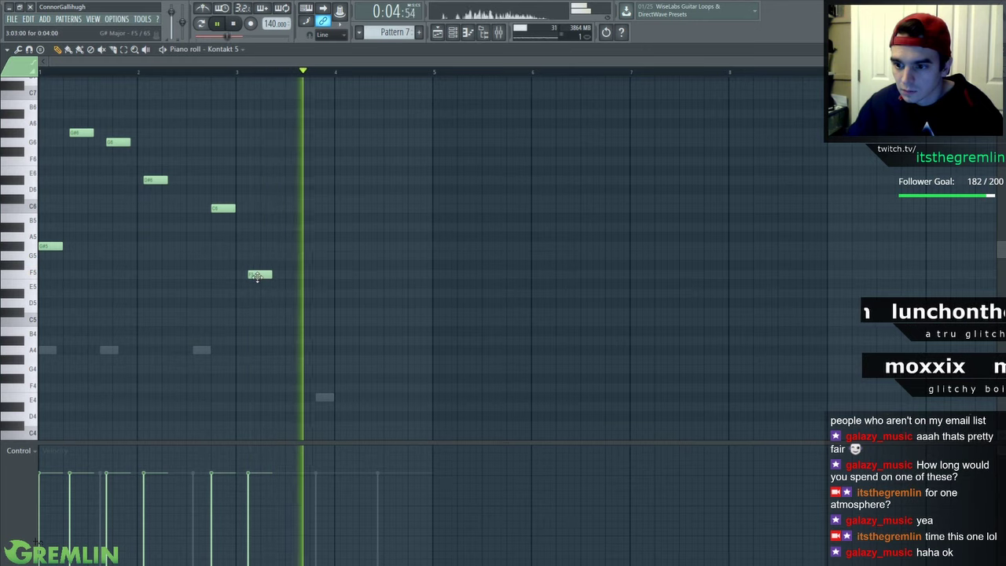
left_click(258, 296)
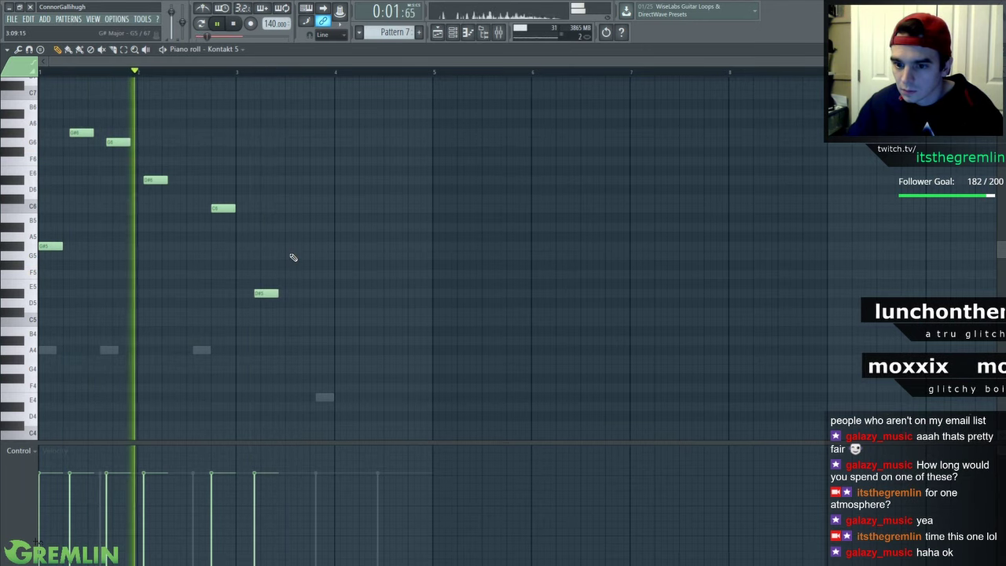
Finish the Kontakt 5 melody with a G#5 note in bar 3 and an A#5 at bar 4, and play it back
left_click(296, 246)
left_click(346, 208)
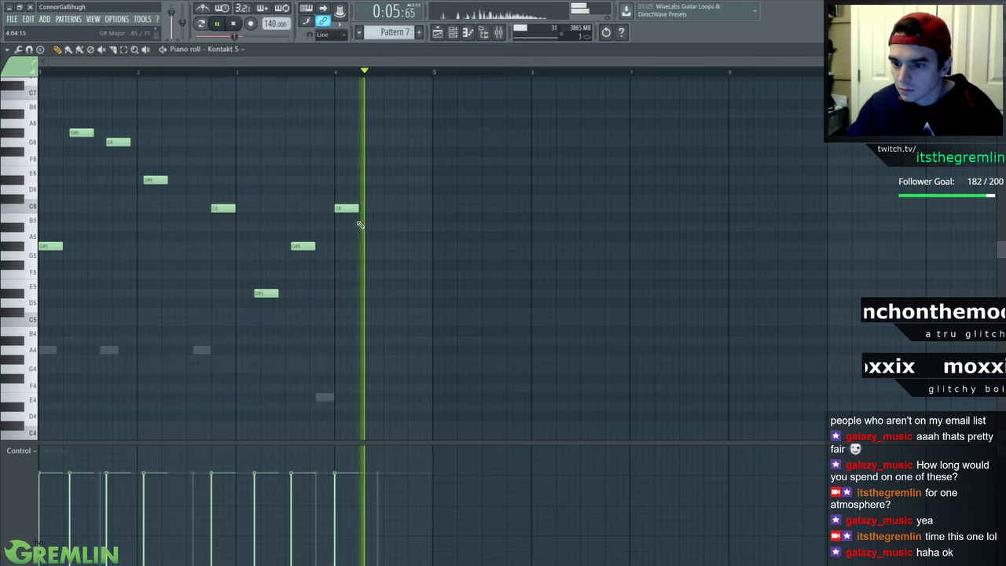
scroll(370, 188, "down", 1)
right_click(347, 195)
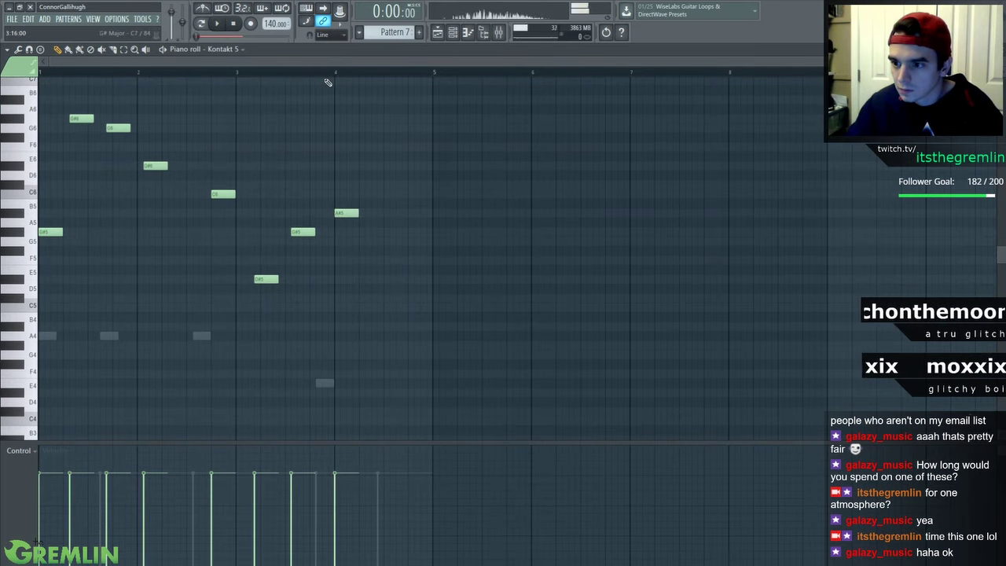
key("space")
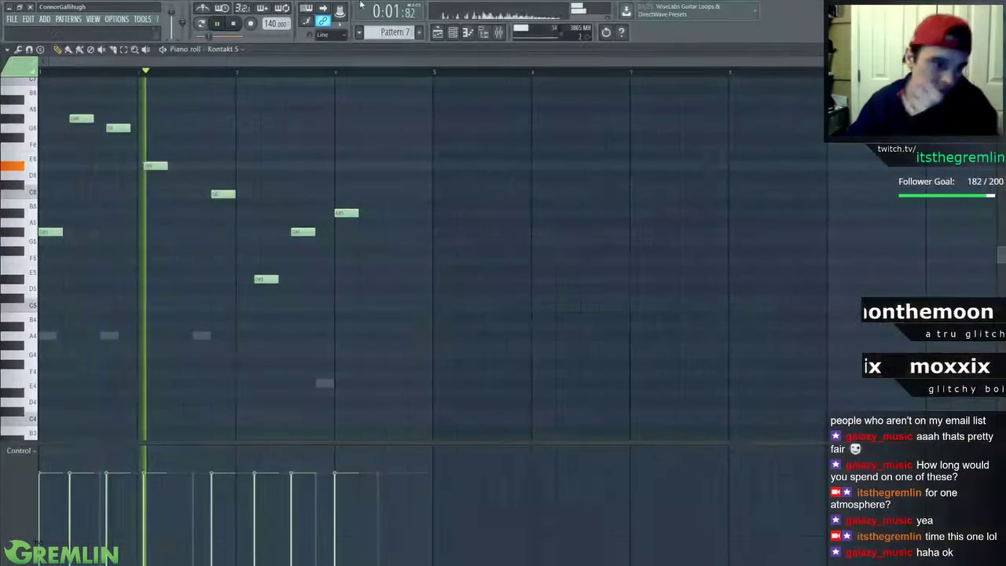
Raise the long Kontakt 5 #2 note one octave to G#4
left_click(464, 34)
double_click(217, 343)
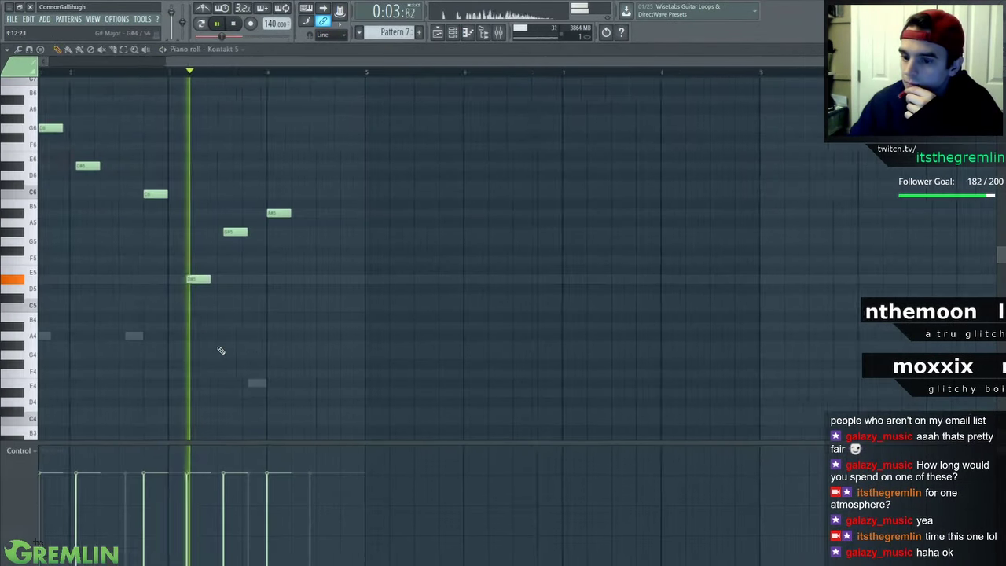
left_click_drag(193, 361, 163, 247)
scroll(92, 274, "up", 1)
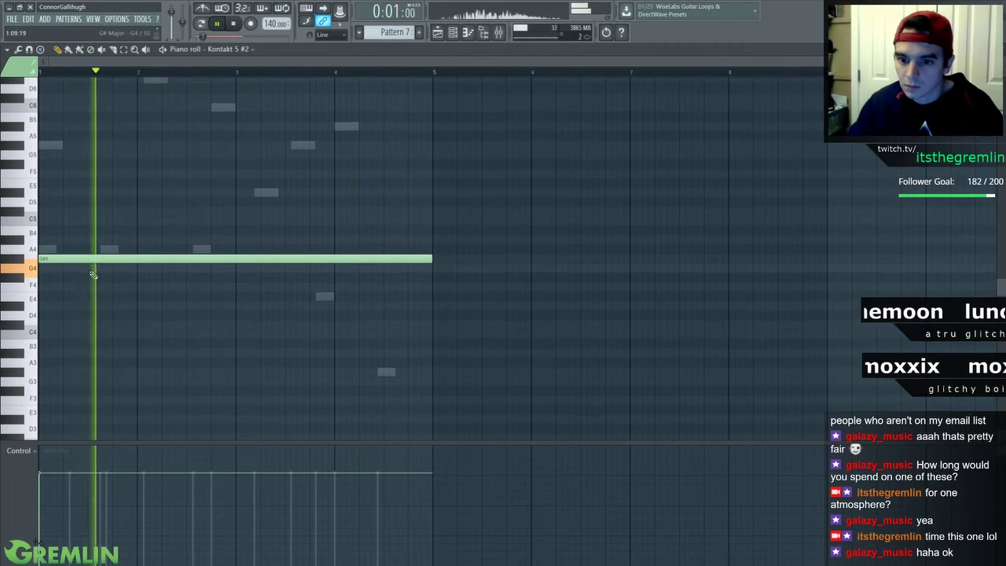
Insert a new Kontakt 5 instrument into the channel rack
left_click(444, 41)
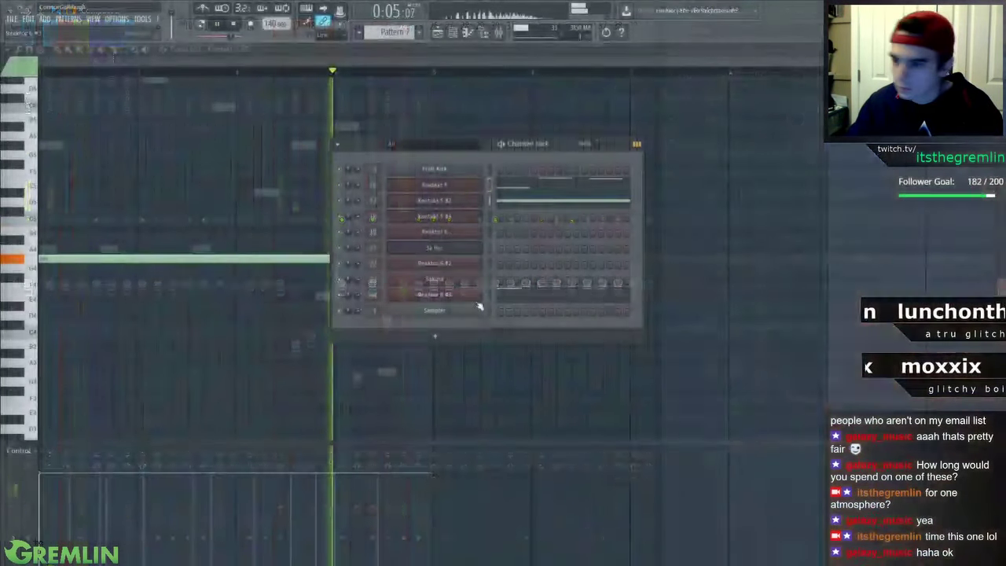
right_click(476, 312)
mouse_move(528, 386)
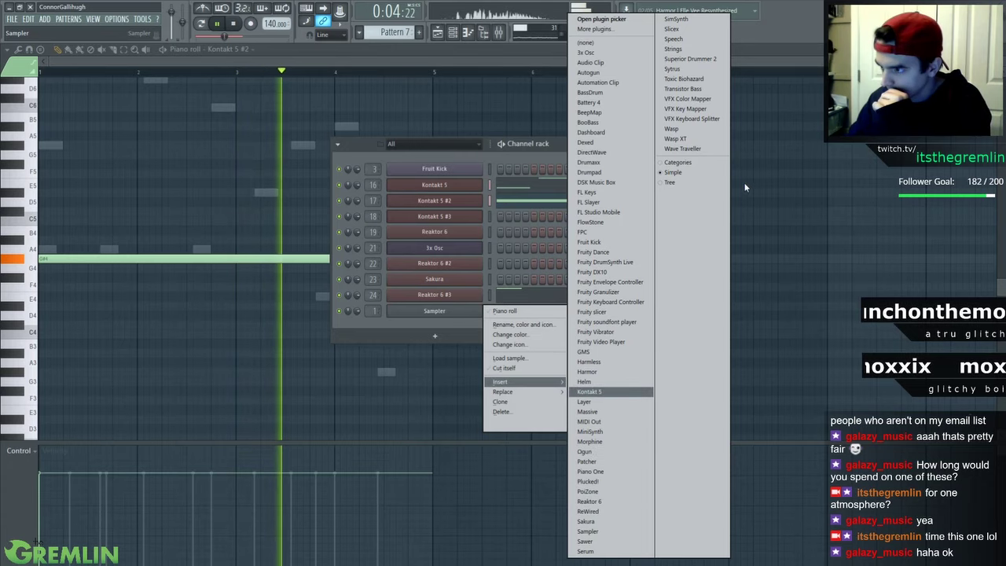
left_click(604, 392)
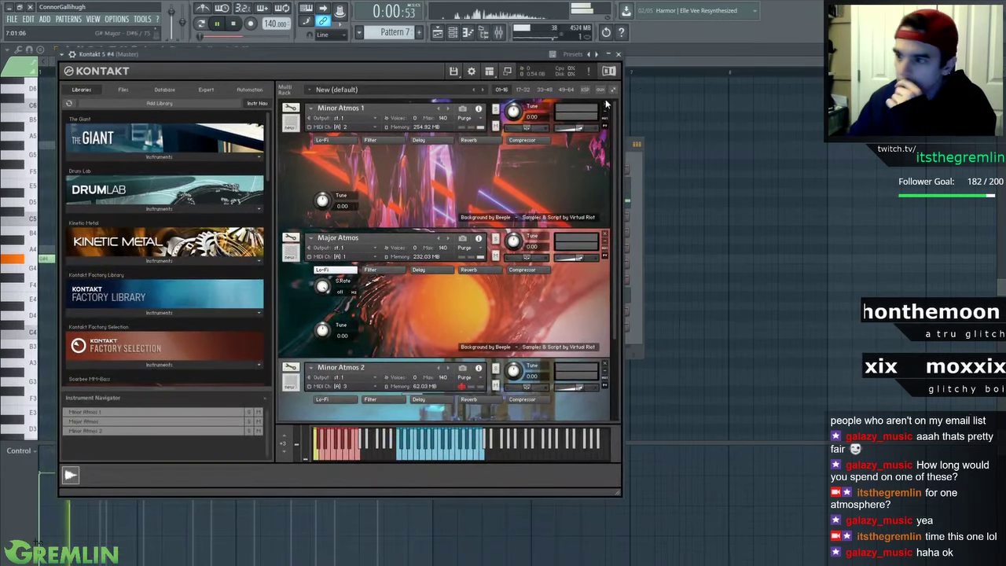
Remove all preloaded Atmos instruments from the new Kontakt 5 rack
left_click(606, 104)
left_click(607, 105)
left_click(607, 106)
left_click(606, 106)
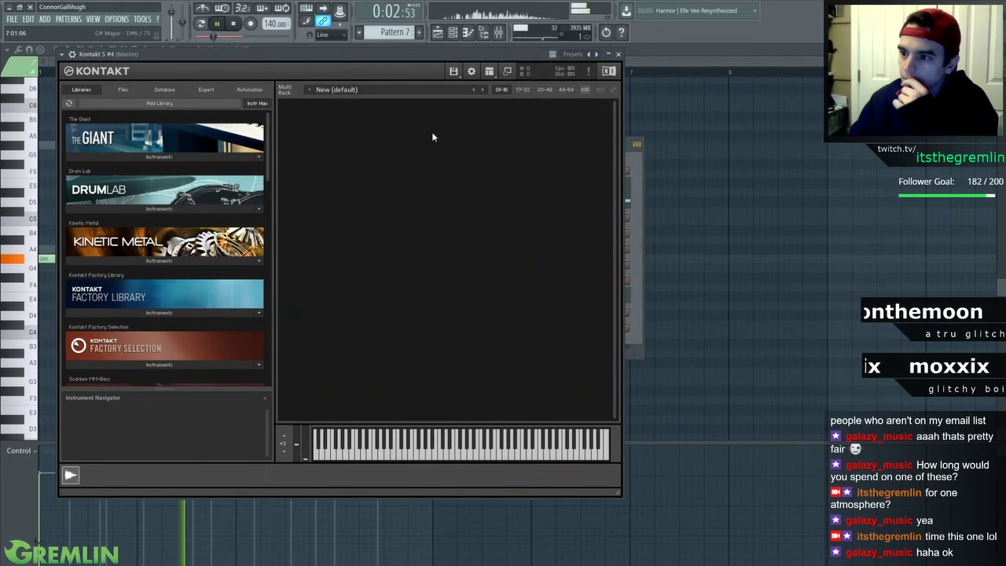
Load Cylinder Music Box from the Kinetic Metal library into the empty Kontakt 5 #4 rack and close the instrument window
left_click(160, 262)
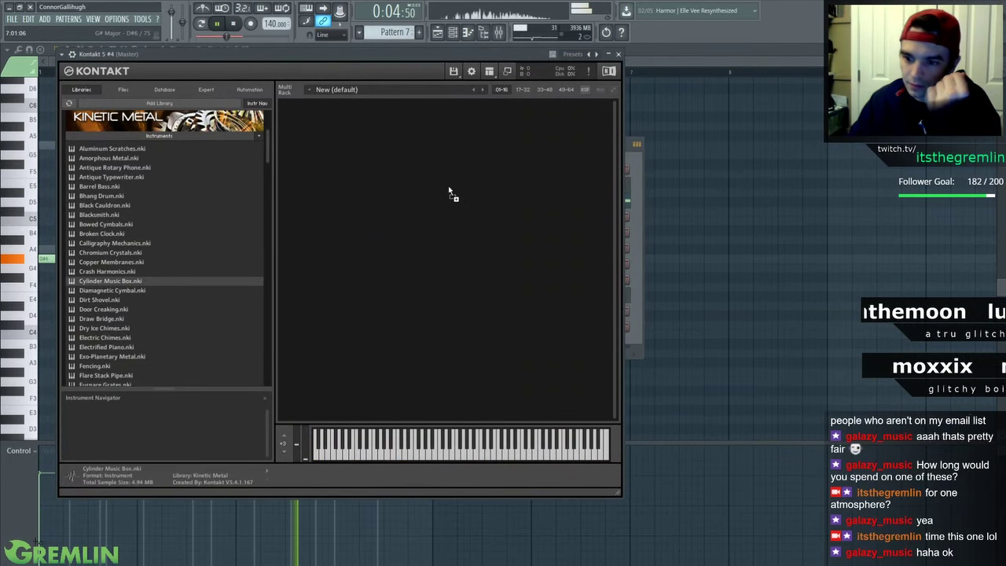
left_click_drag(449, 189, 452, 189)
left_click(620, 55)
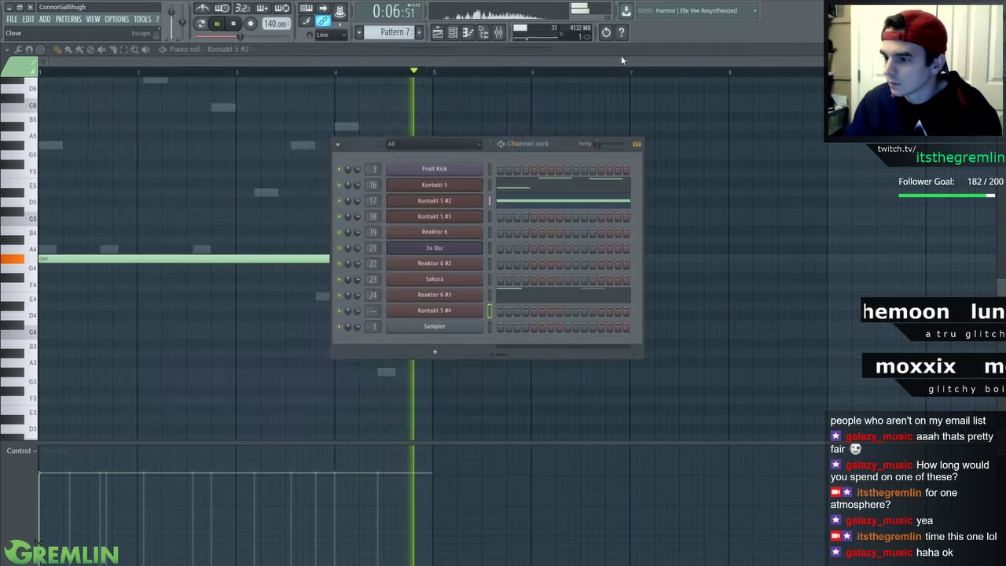
Route the Kontakt 5 #4 channel to mixer track 25
right_click(465, 313)
left_click(500, 311)
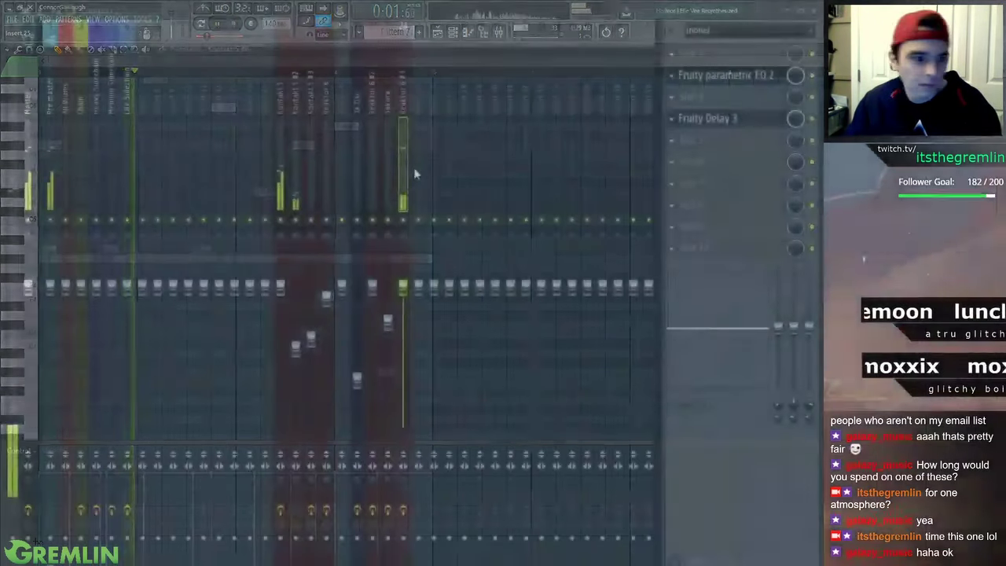
left_click(417, 170)
key("ctrl+l")
Draw a four-bar G#6 note from bar 1 for Kontakt 5 #4, then lower it one octave to G#5
left_click_drag(162, 171, 164, 248)
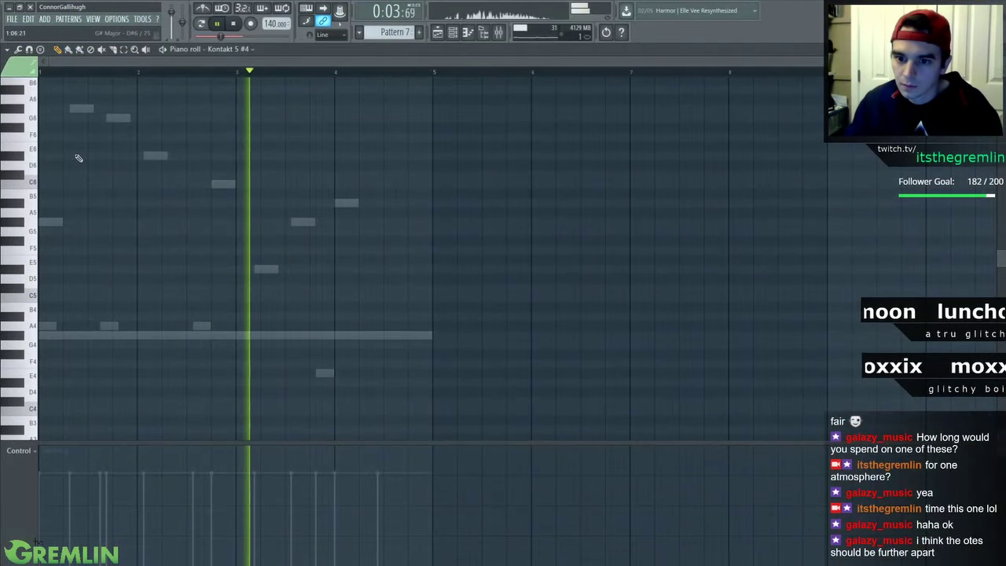
left_click(42, 109)
left_click_drag(175, 158, 175, 215)
key("space")
key("space")
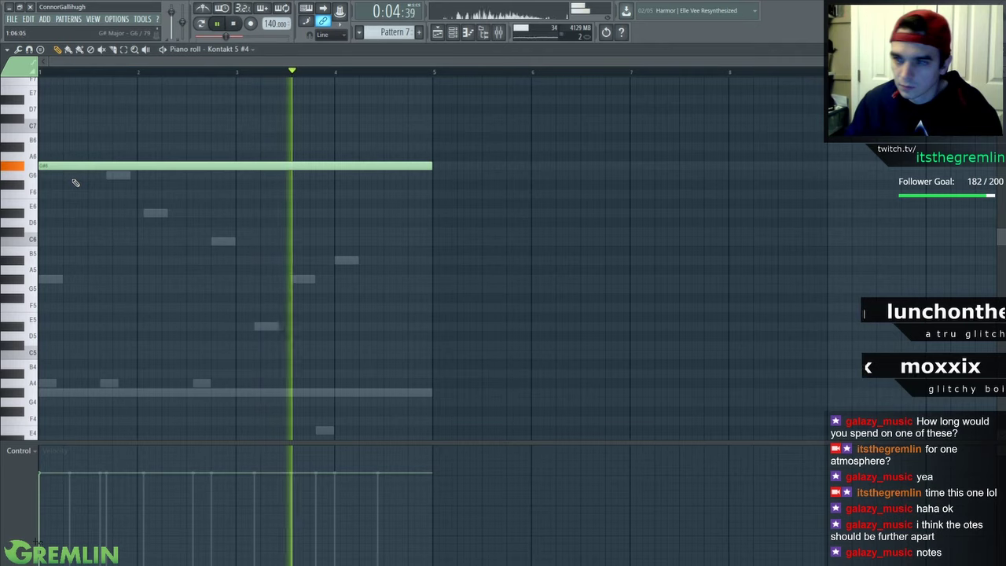
left_click_drag(65, 167, 55, 283)
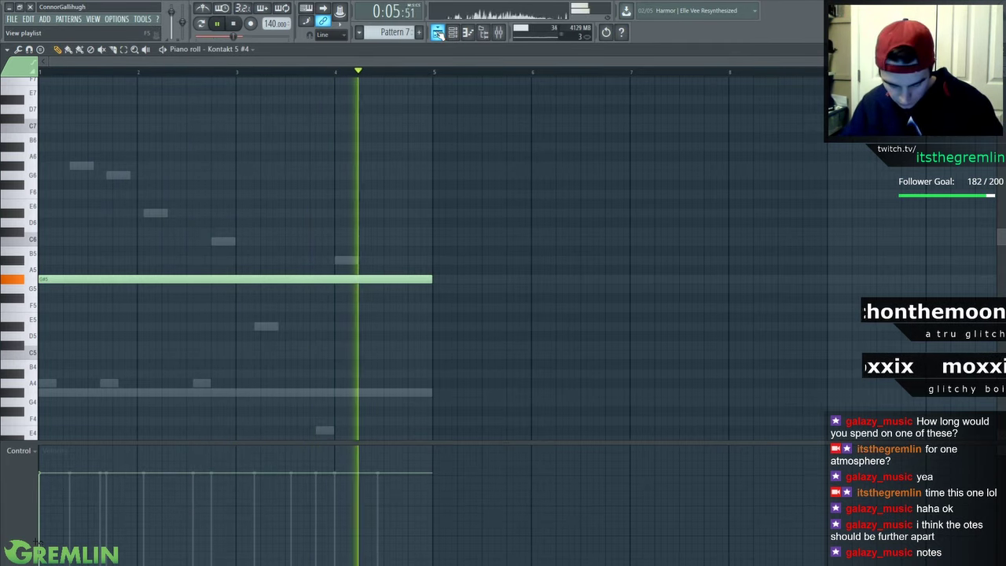
Widen the Kontakt 5 melody by moving the G6 note up to G7, C6 down to C5 and D#5 down to D#4
scroll(292, 175, "down", 3)
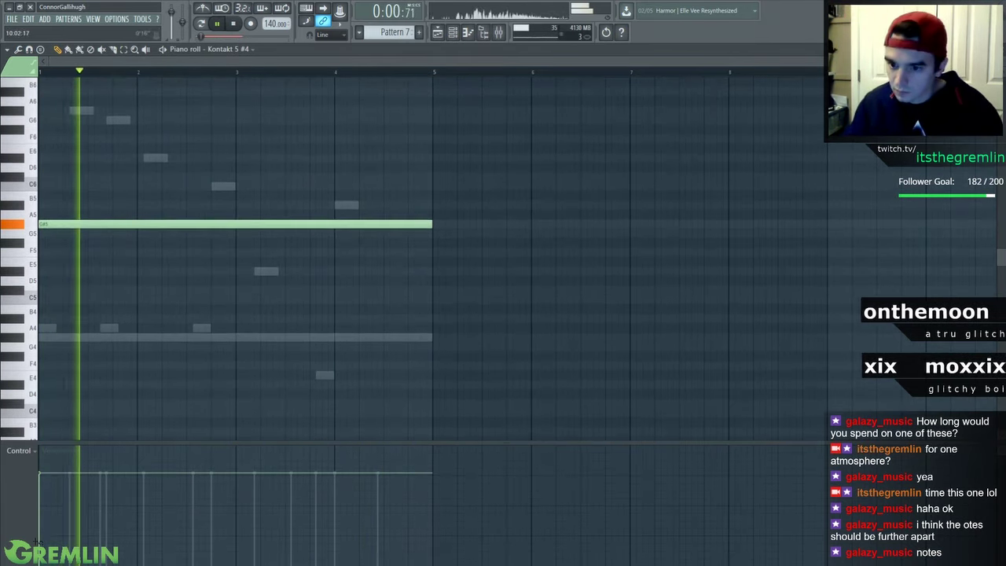
scroll(431, 224, "down", 3)
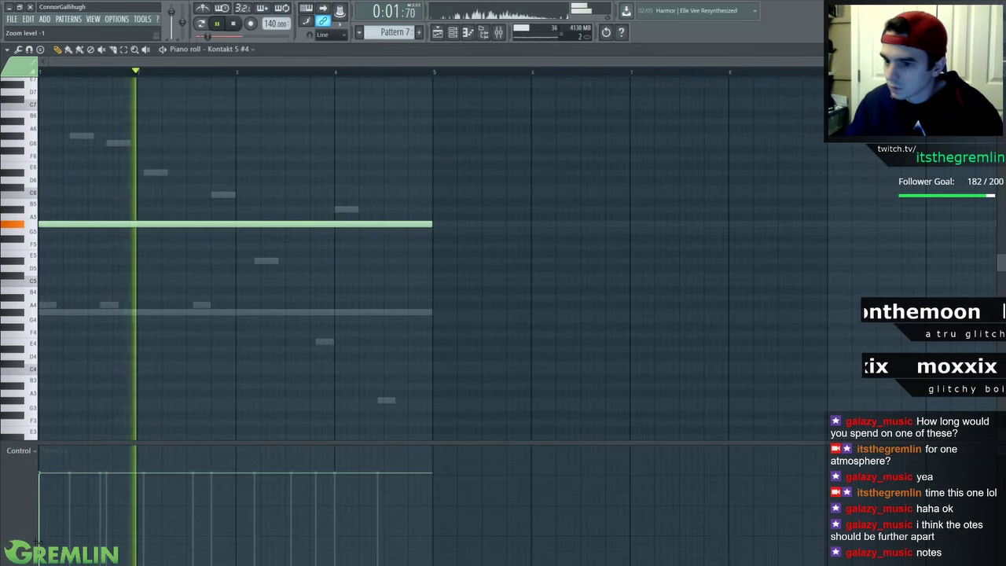
right_click(155, 182)
right_click(155, 182)
scroll(243, 223, "up", 4)
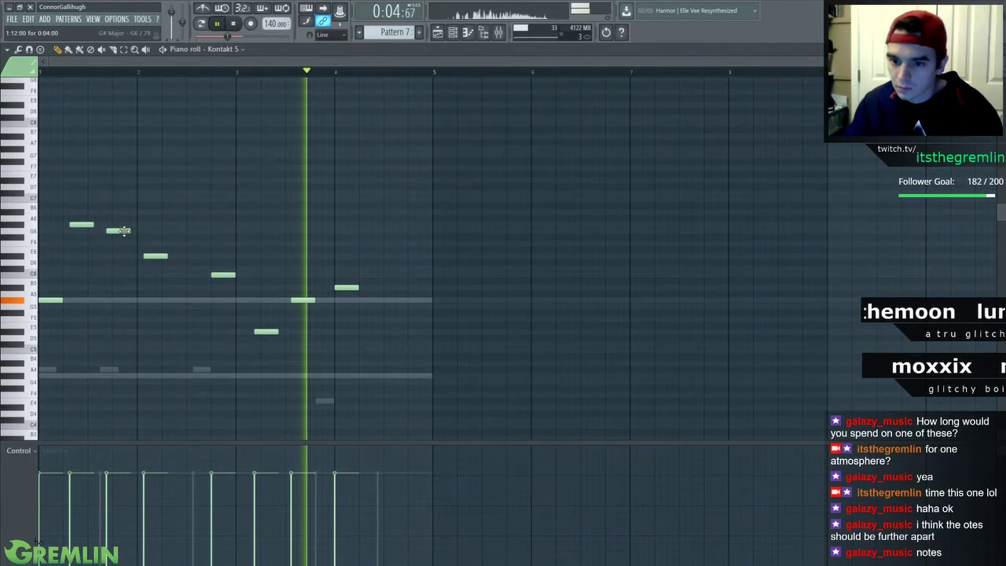
left_click_drag(127, 227, 115, 151)
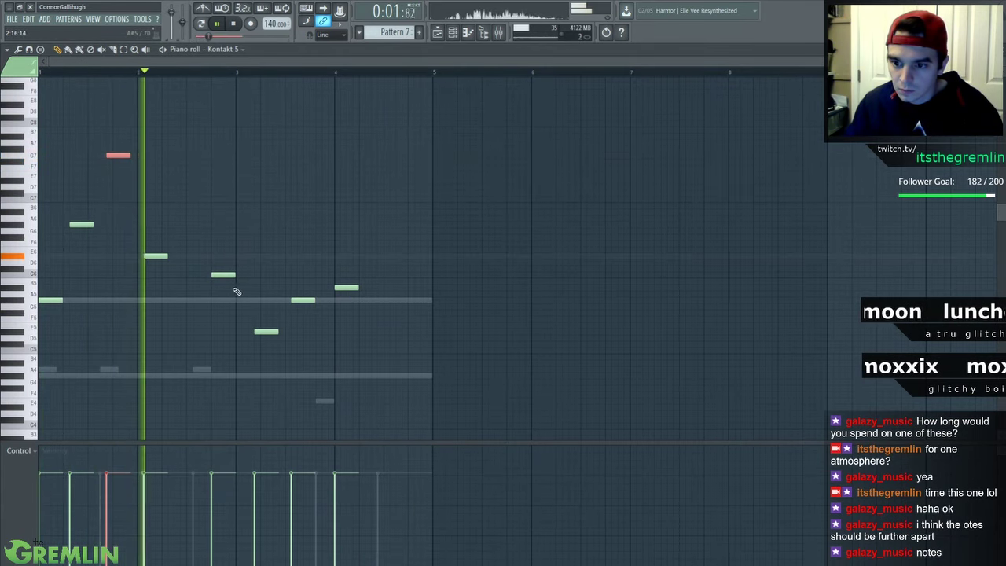
scroll(250, 318, "down", 3)
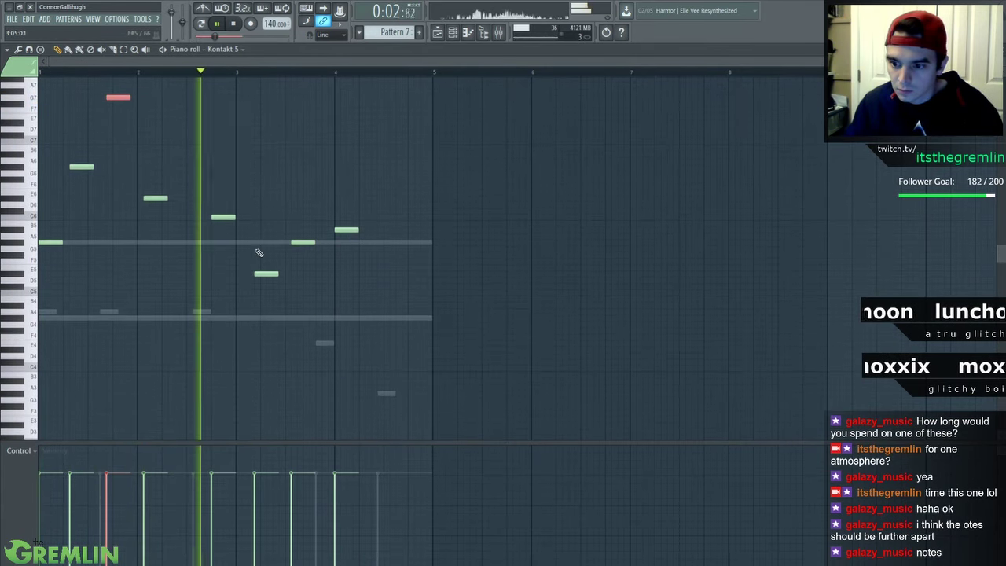
left_click(223, 217)
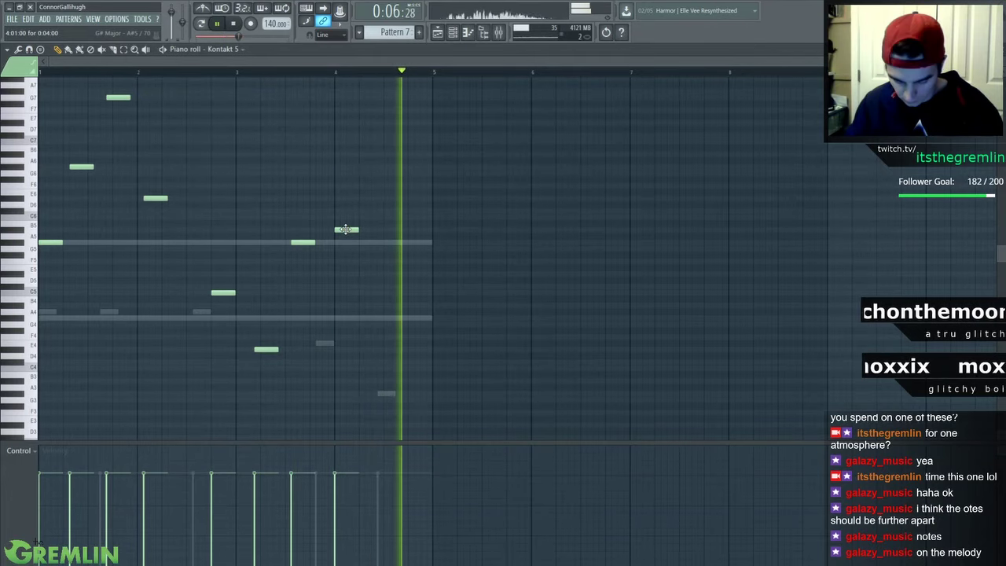
scroll(259, 220, "up", 2)
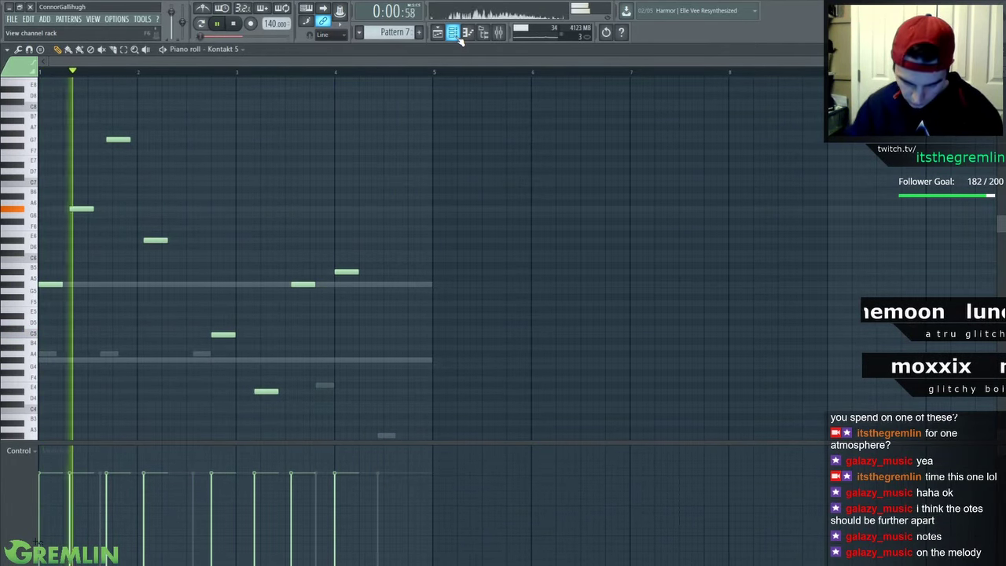
Add Replika to the Kontakt 5 #4 mixer track in Diffusion mode with dotted 1/32 time, 79.5% feedback, more mix and size, and movement 10
key("F9")
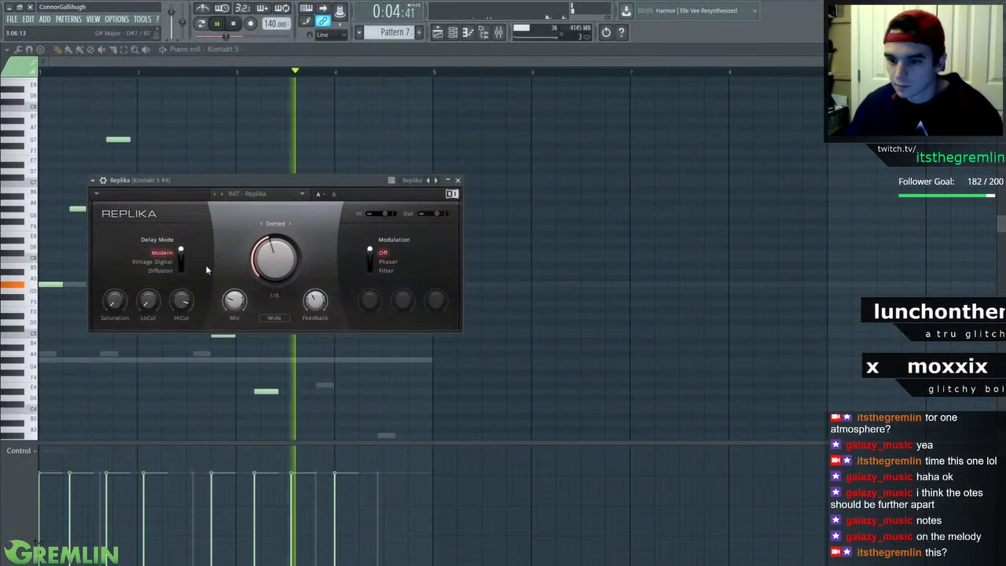
left_click(181, 272)
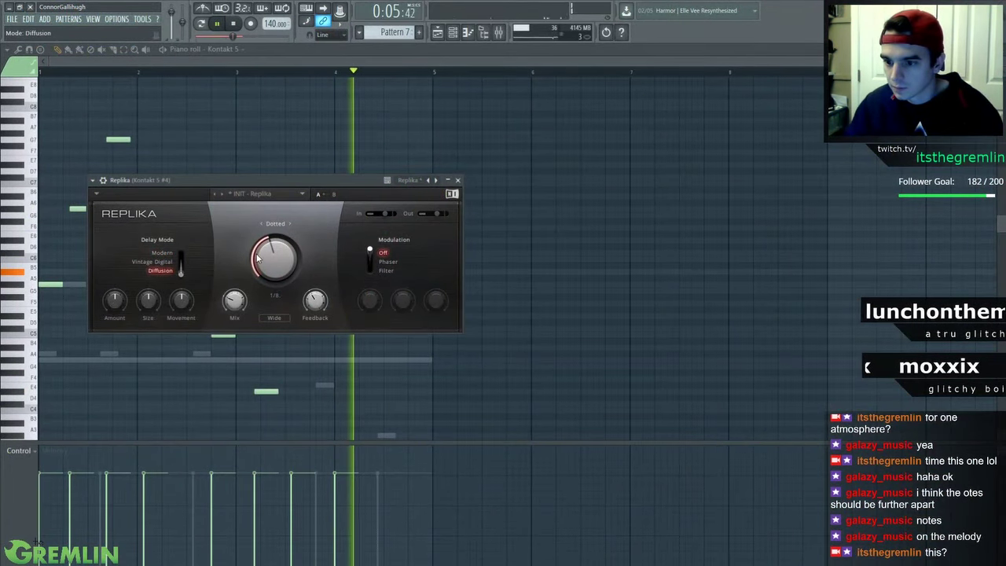
left_click_drag(234, 302, 234, 279)
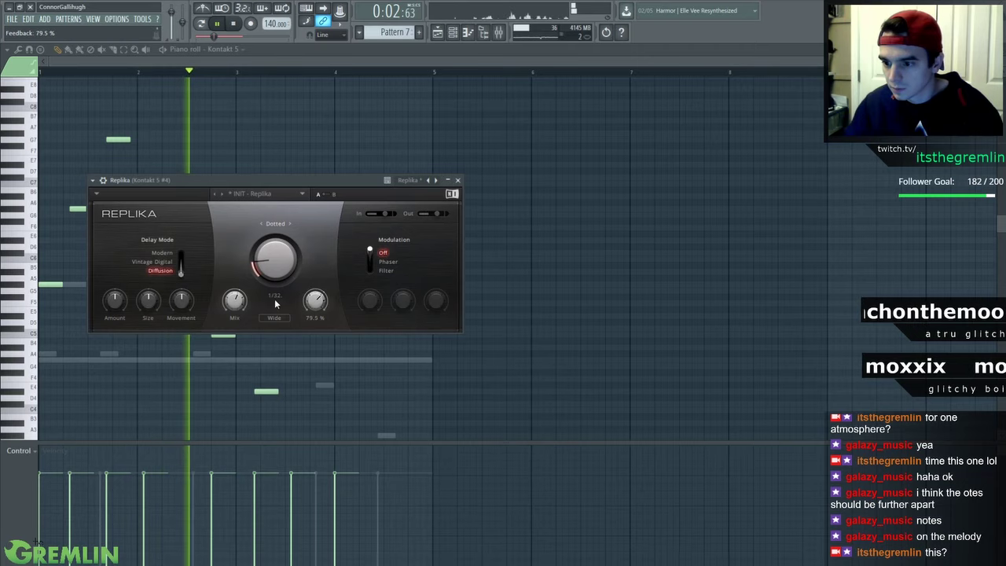
left_click_drag(148, 299, 148, 287)
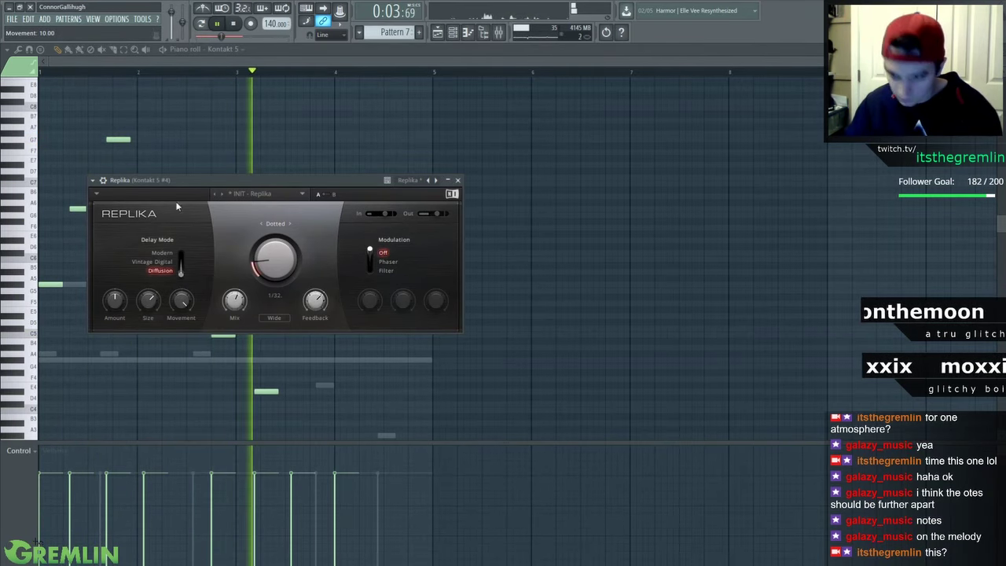
key("F9")
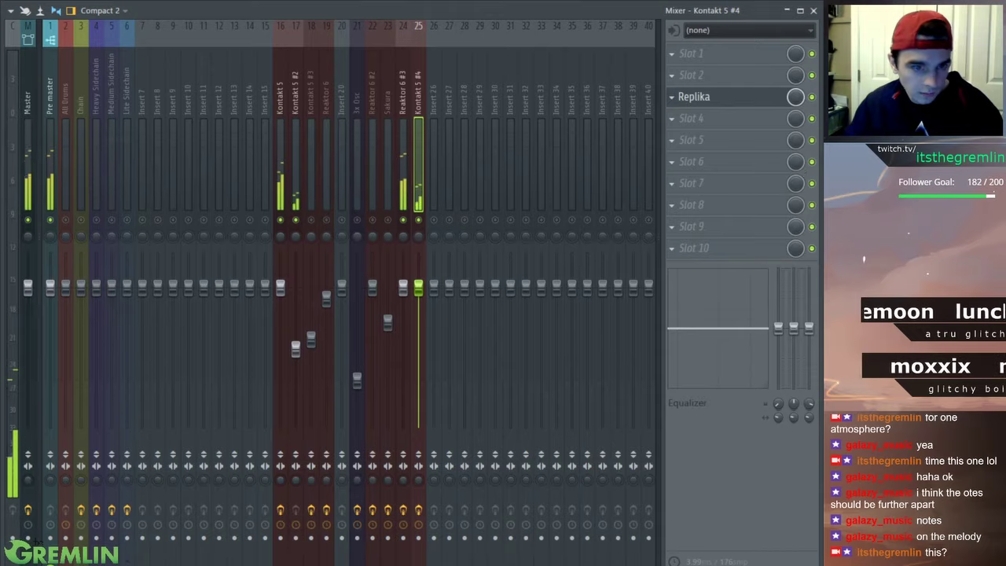
Raise the Cylinder Music Box instrument volume in Kontakt 5 #4 and close its window
key("F9")
key("F9")
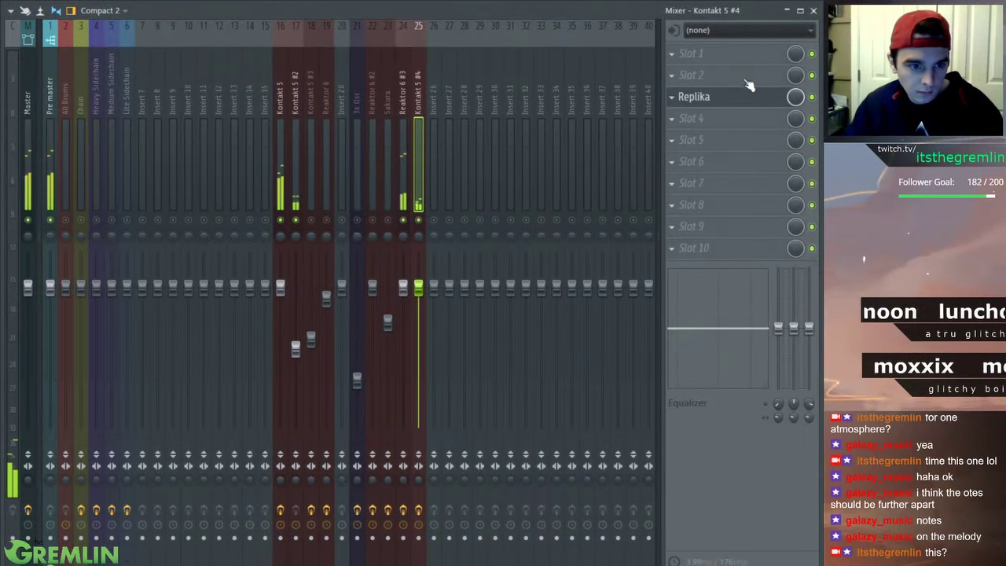
key("F9")
key("F6")
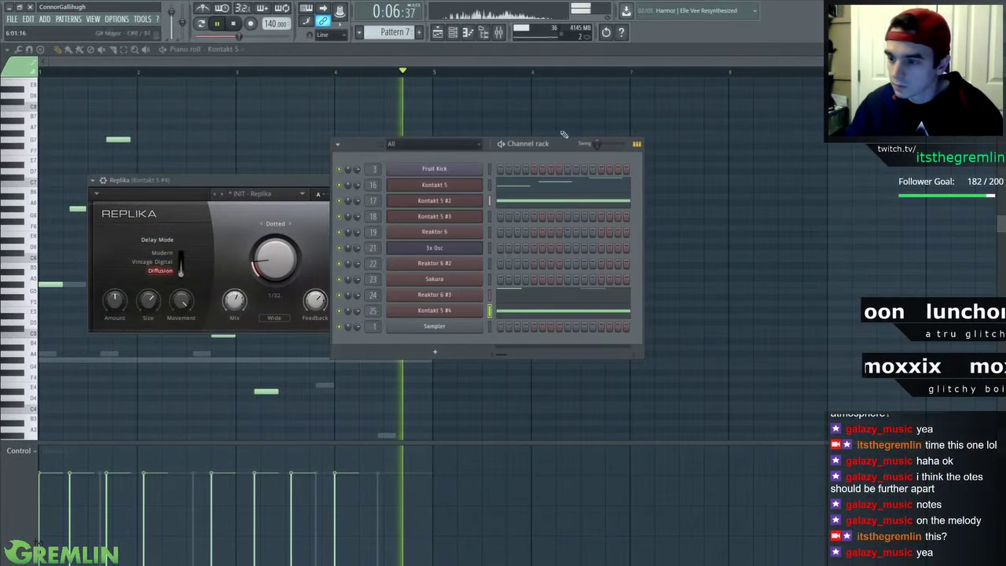
left_click(455, 312)
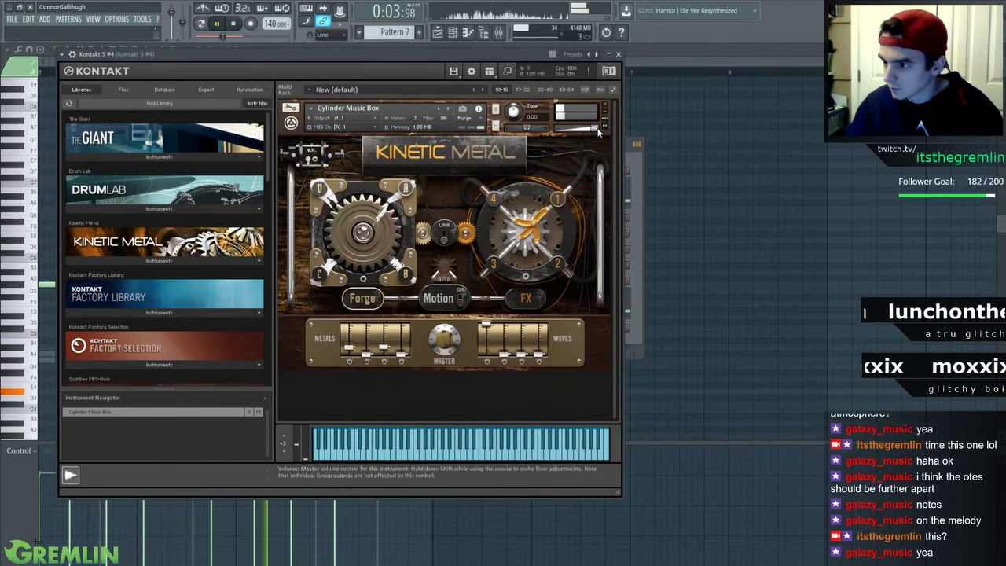
left_click(619, 54)
Add Fruity Parametric EQ 2 before Replika on the Kontakt 5 #4 track, cutting the lows and highs and boosting band 5
key("F9")
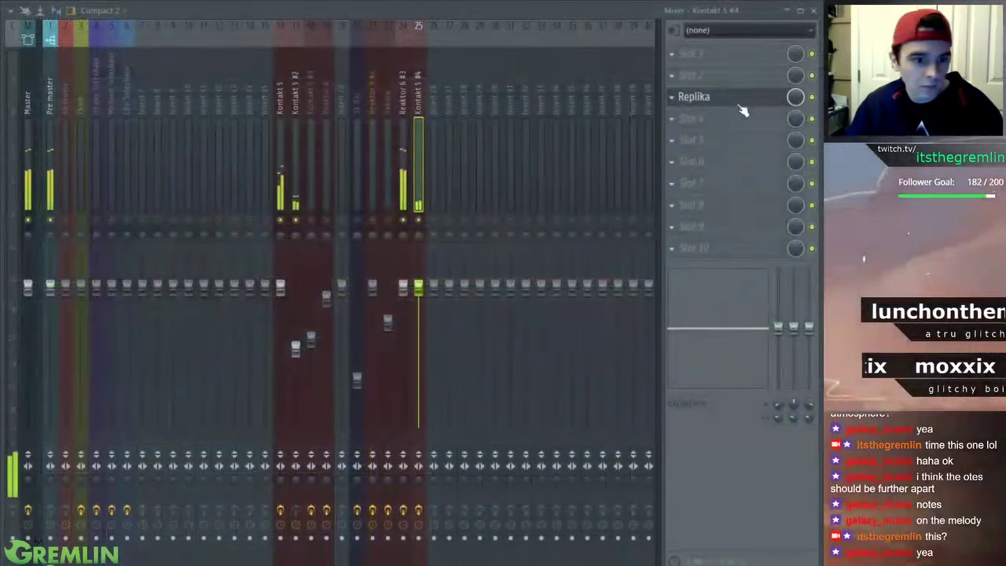
left_click(728, 52)
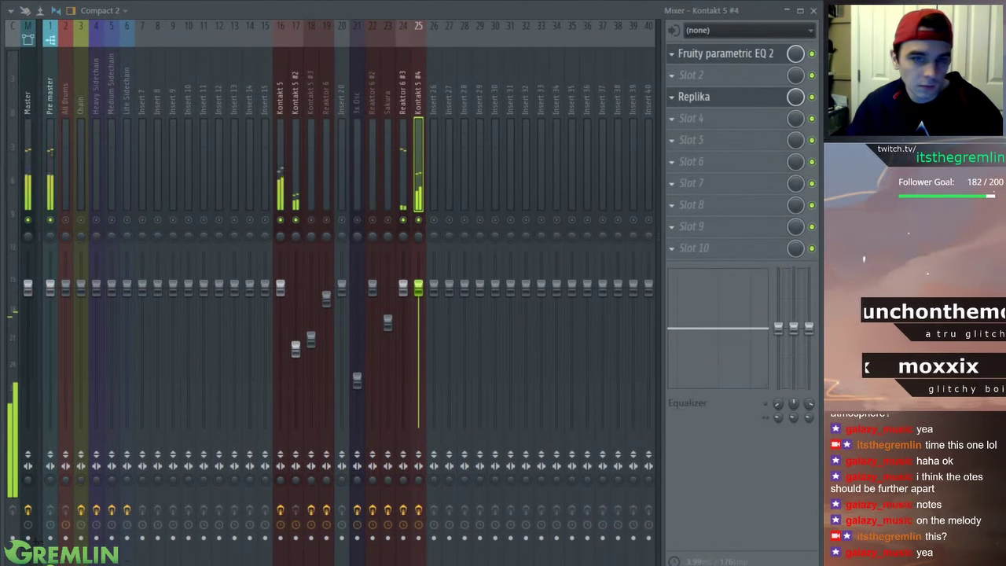
scroll(379, 180, "down", 6)
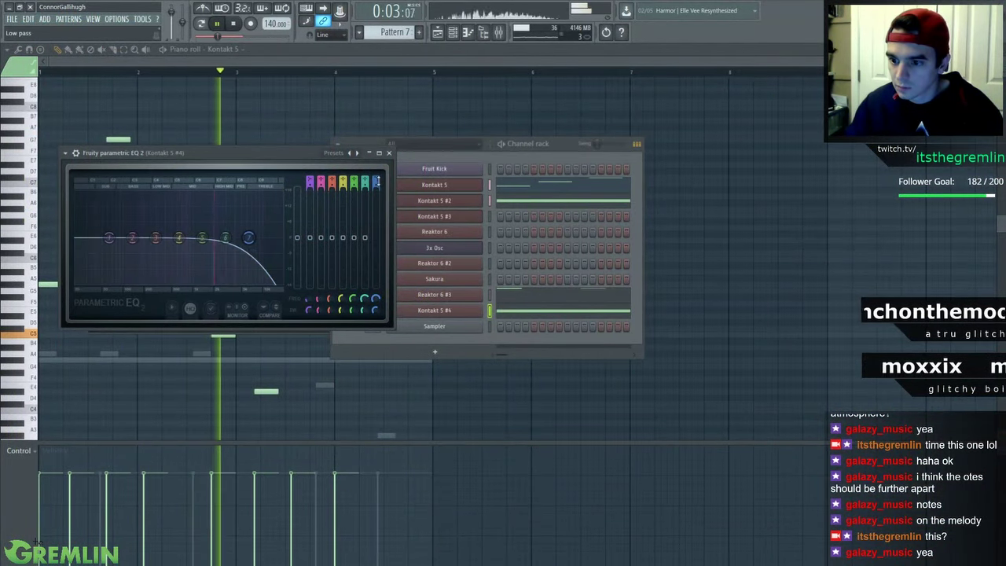
left_click_drag(249, 237, 265, 238)
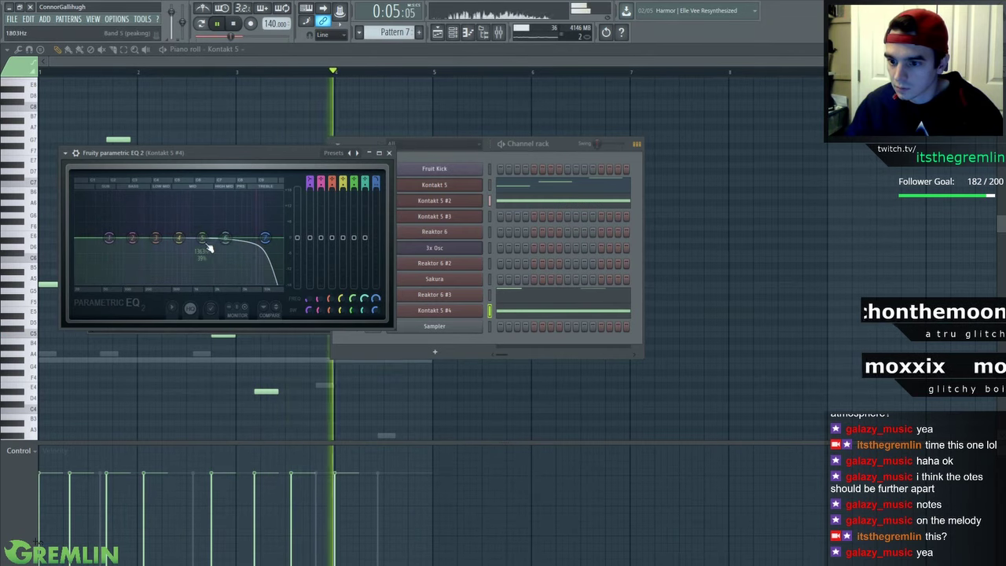
scroll(201, 221, "down", 3)
scroll(310, 181, "down", 2)
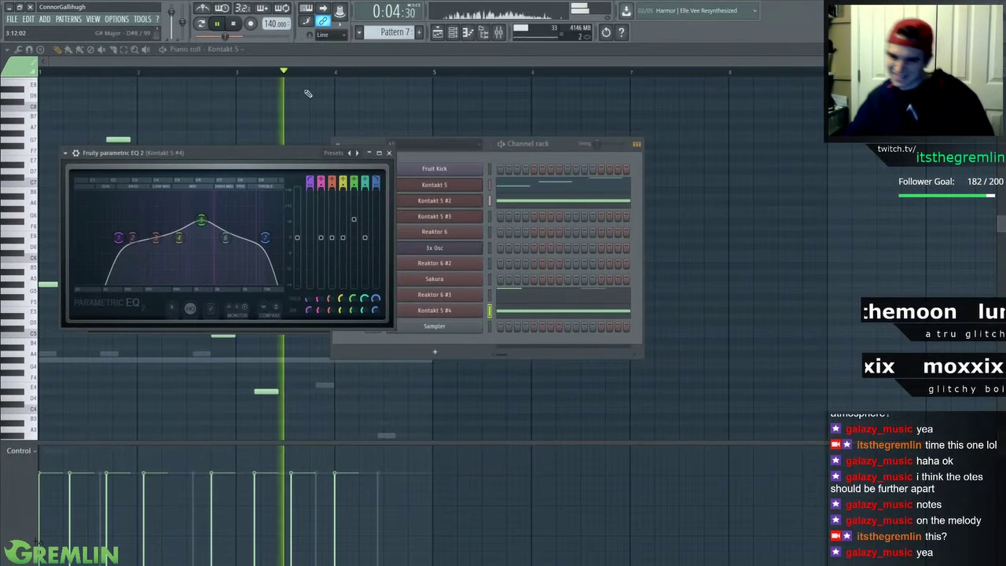
Place a second Pattern 7 clip at bar 5 on Track 14 of the playlist and merge both clips into one eight-bar pattern
left_click_drag(305, 65, 300, 61)
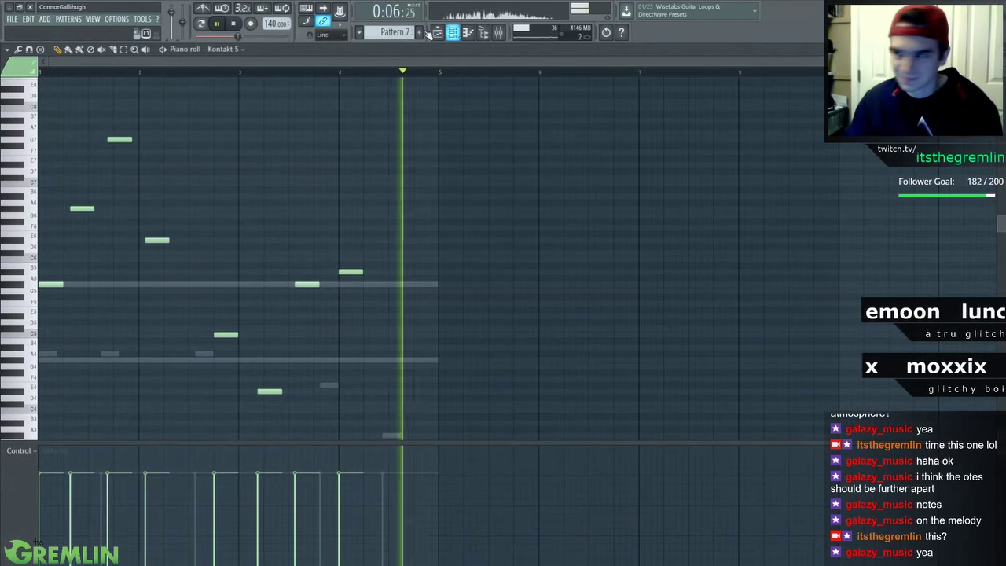
left_click(306, 8)
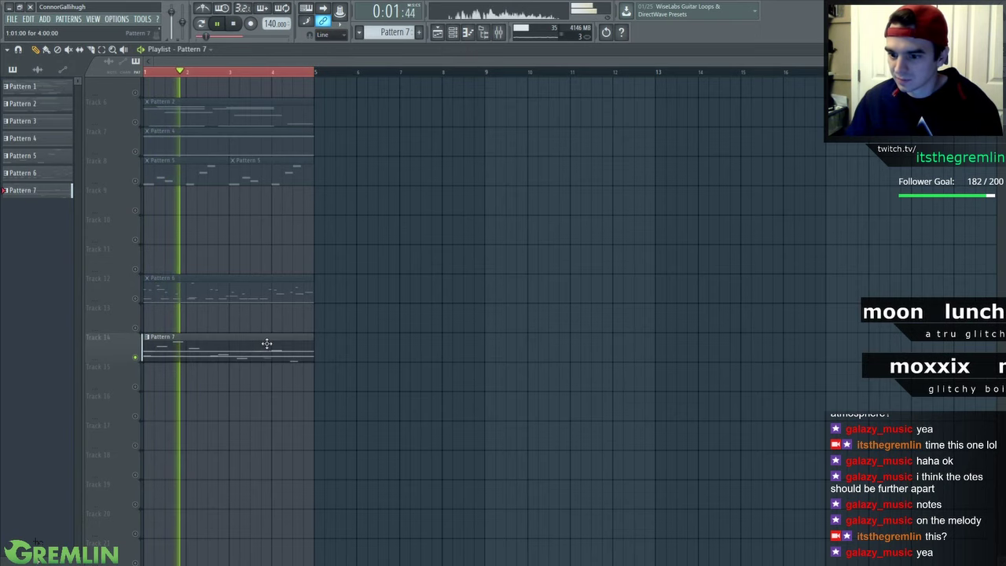
left_click(323, 350)
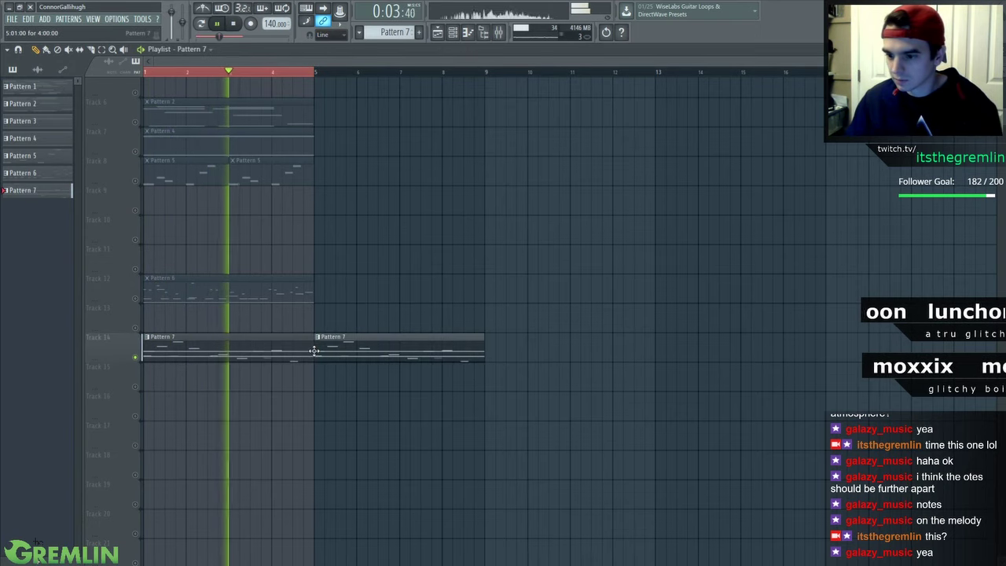
left_click_drag(350, 338, 274, 363)
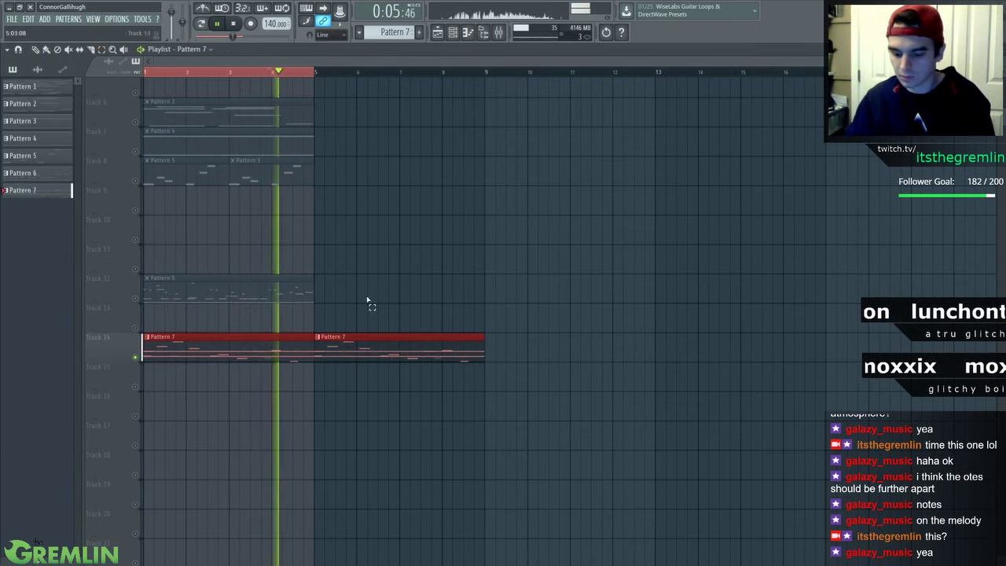
key("ctrl+g")
scroll(486, 77, "down", 1)
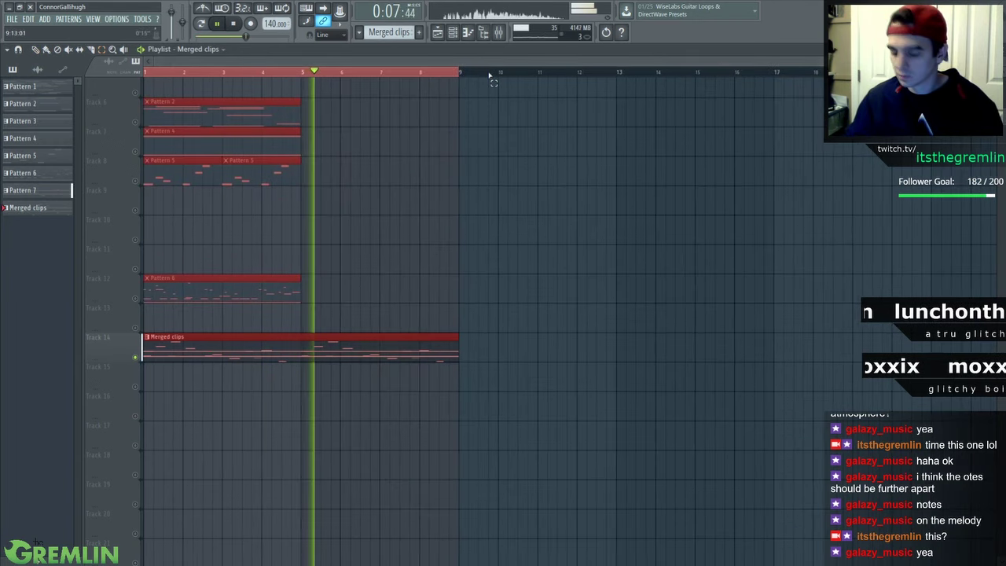
Raise the second Kontakt 5 #4 long note, starting at bar 5 of the merged clip, to D#6
left_click(338, 311)
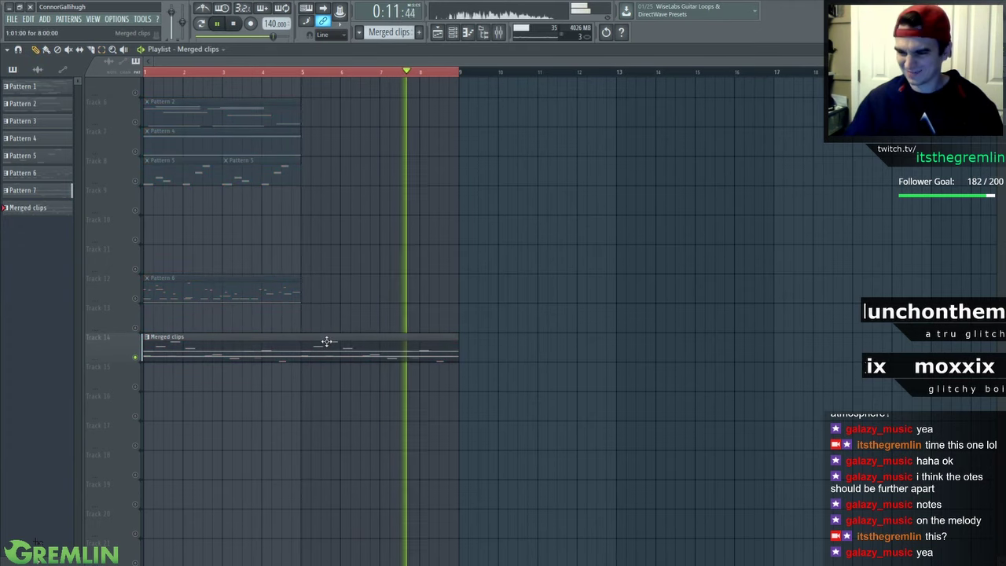
double_click(325, 341)
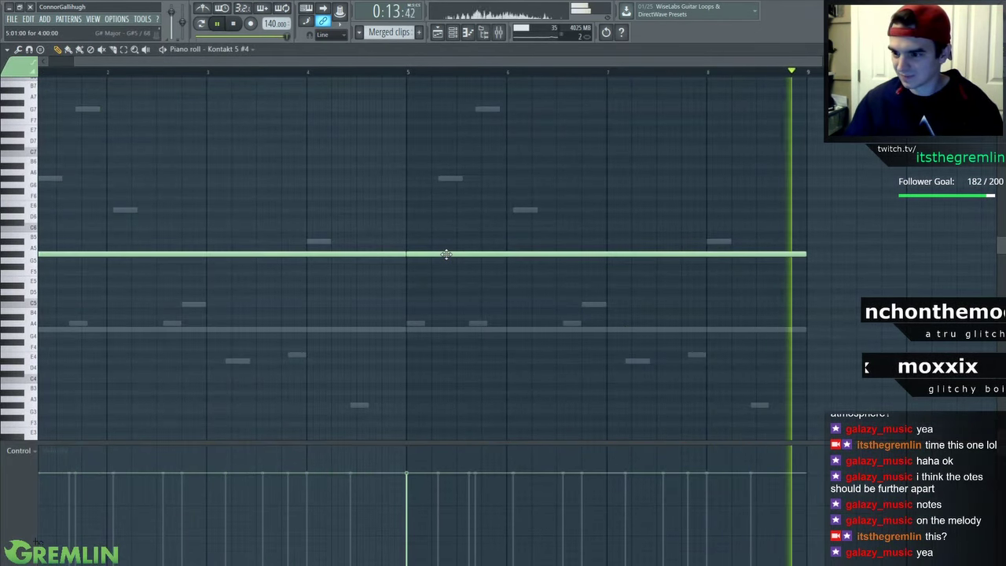
left_click_drag(445, 253, 446, 208)
Delete the second long Kontakt 5 #2 note at bar 5 and extend the first one to eight bars
right_click(430, 330)
right_click(430, 329)
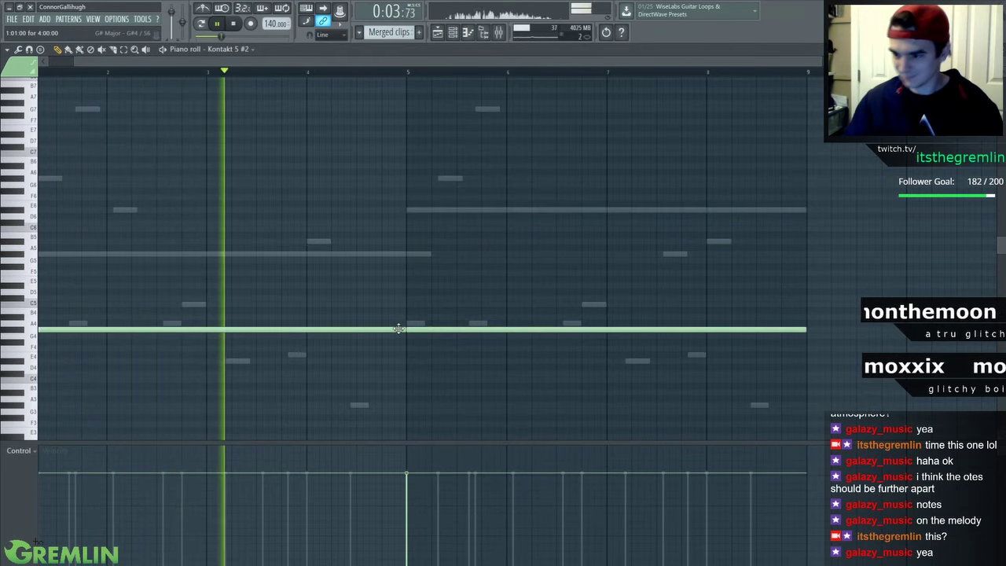
right_click(414, 329)
left_click_drag(404, 329, 805, 321)
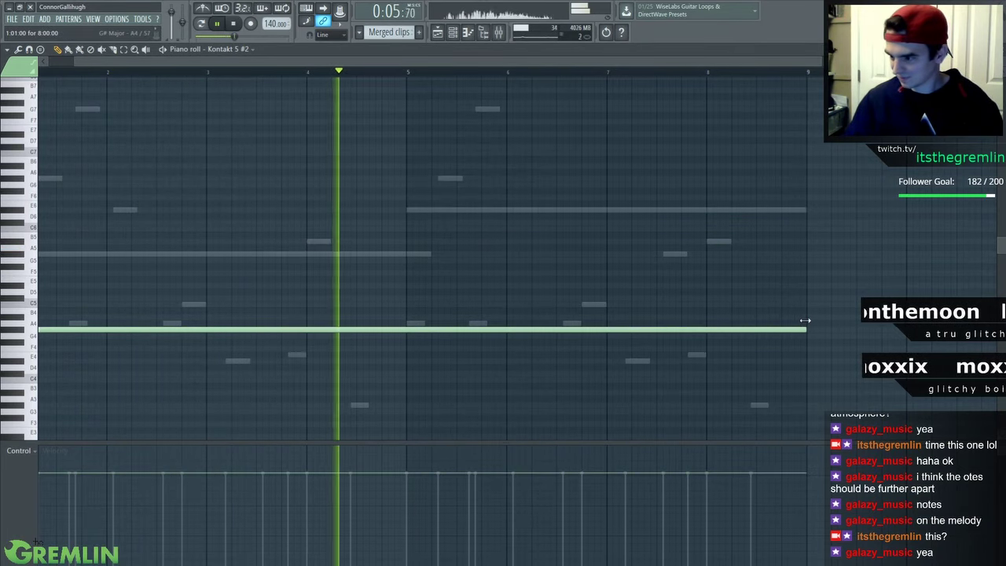
In the Kontakt 5 melody, raise the first bar 7 note to D#6 and the bar 8 note to A#6
left_click(413, 72)
scroll(318, 72, "down", 1)
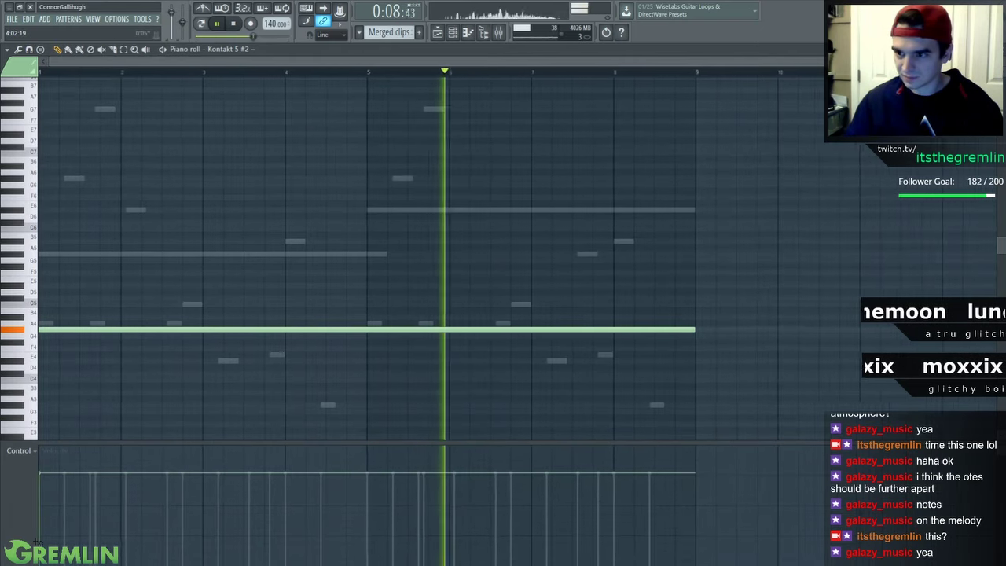
right_click(435, 110)
right_click(435, 110)
left_click_drag(551, 156, 581, 187)
scroll(579, 188, "down", 1)
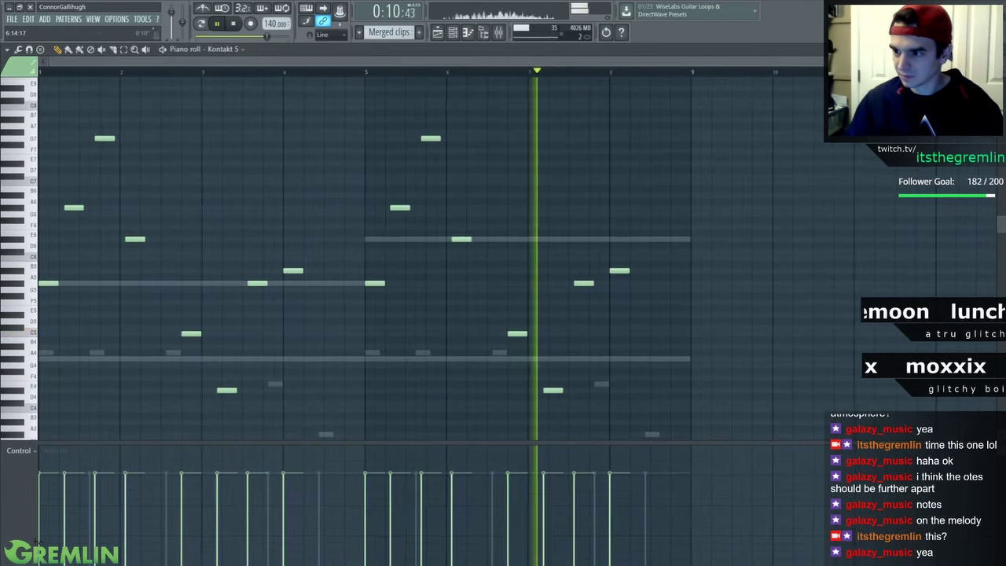
scroll(515, 314, "down", 2)
left_click_drag(527, 341, 409, 376)
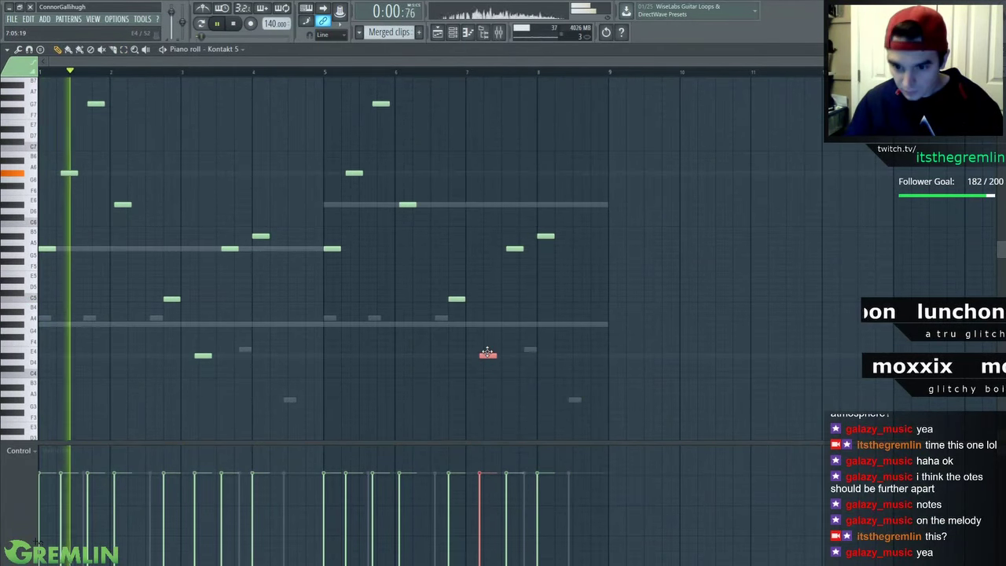
left_click_drag(488, 356, 488, 203)
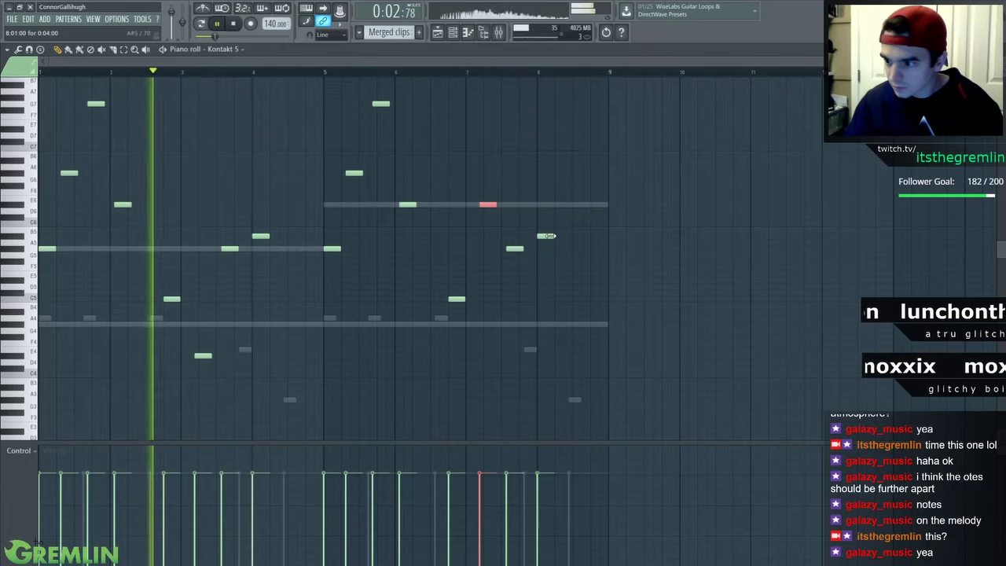
left_click_drag(546, 235, 546, 160)
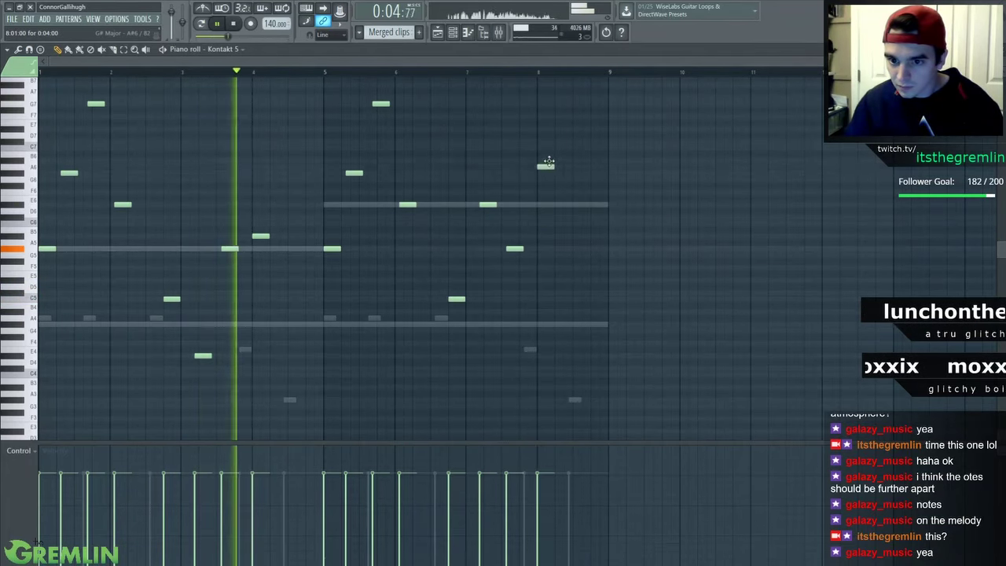
Lower the last Kontakt 5 note of bar 5 to G6 and the first note of bar 6 to D#5
left_click_drag(381, 103, 377, 175)
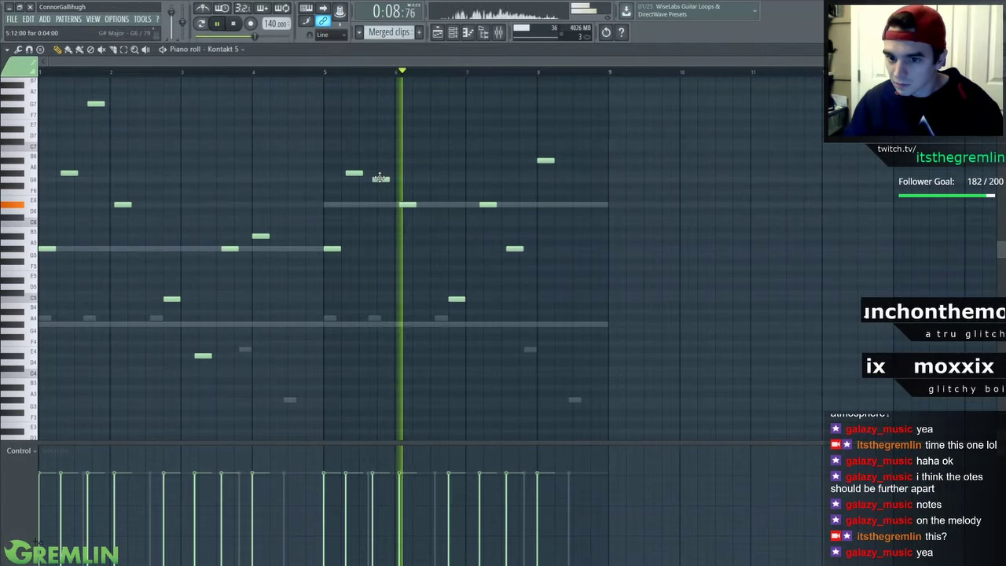
left_click_drag(408, 206, 407, 278)
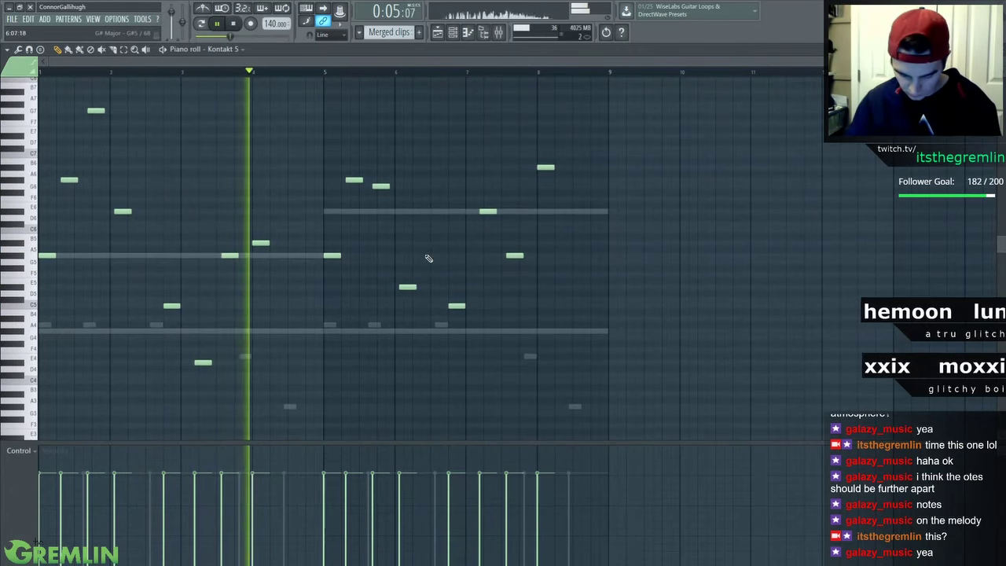
scroll(433, 270, "up", 2)
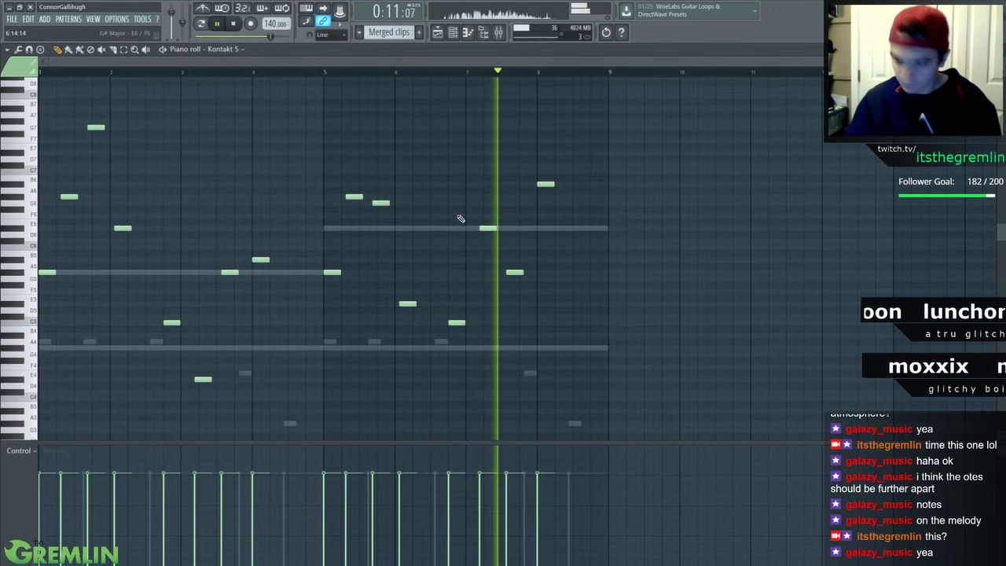
Record the merged pattern from its beginning into Edison on the Master track, stopping after the pattern has looped
key("F9")
left_click(37, 148)
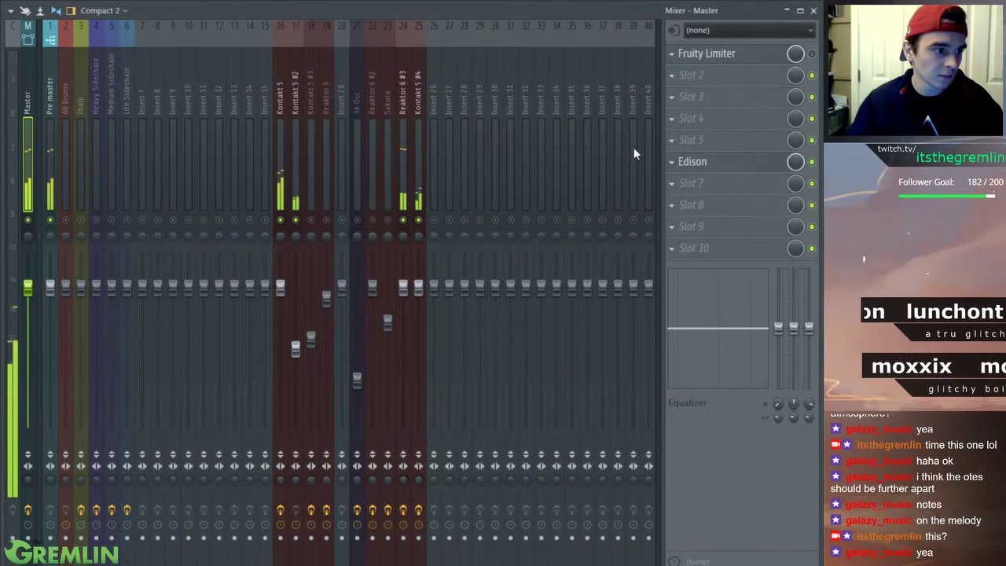
left_click(724, 162)
key("F9")
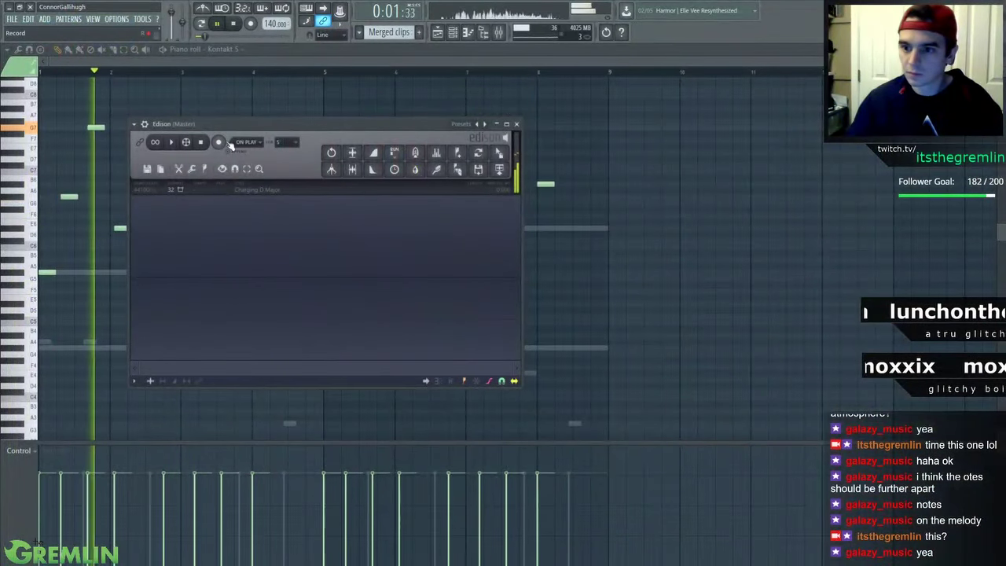
left_click(234, 23)
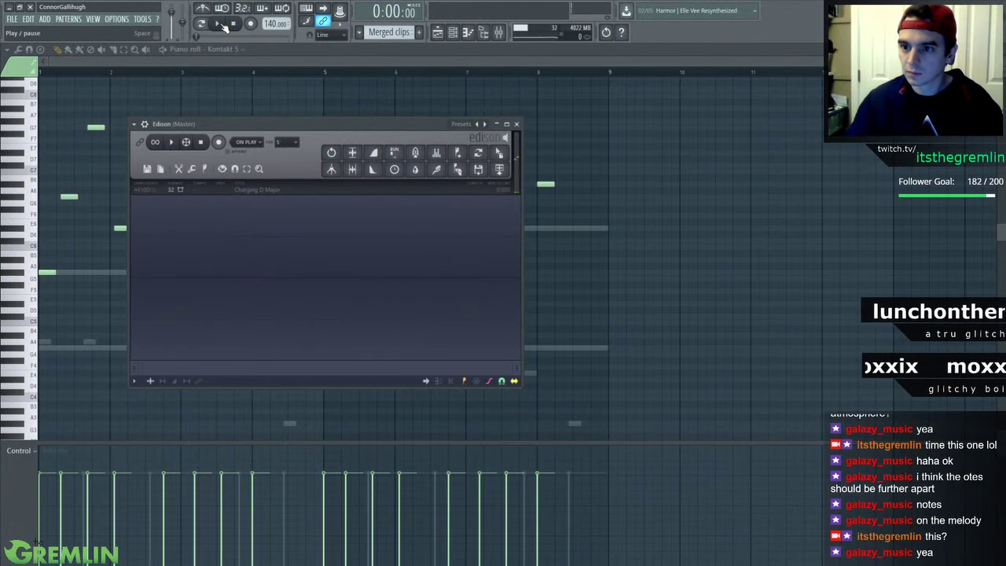
left_click(224, 25)
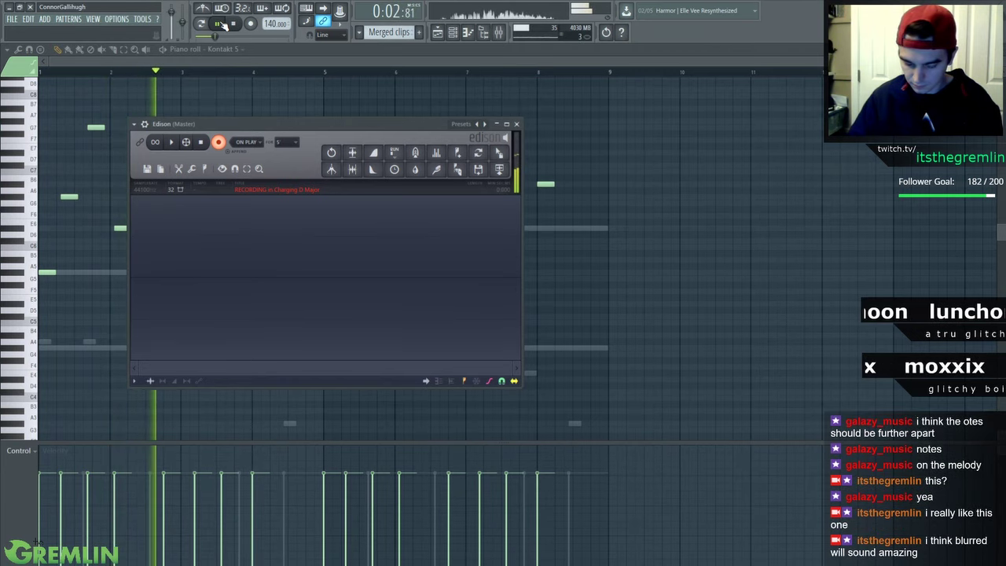
mouse_move(271, 128)
left_mouse_down()
mouse_move(298, 135)
mouse_move(287, 124)
left_mouse_up()
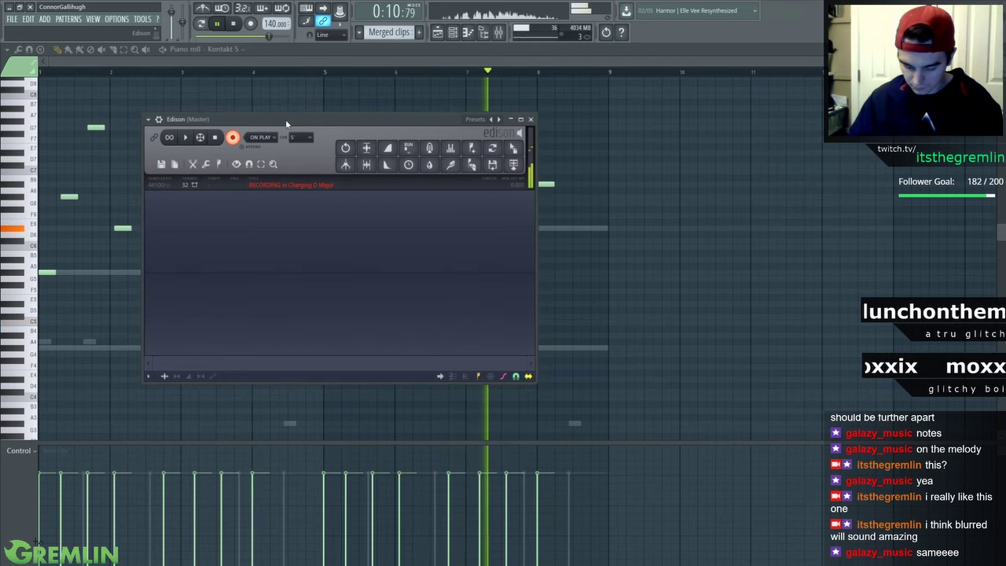
left_click(222, 26)
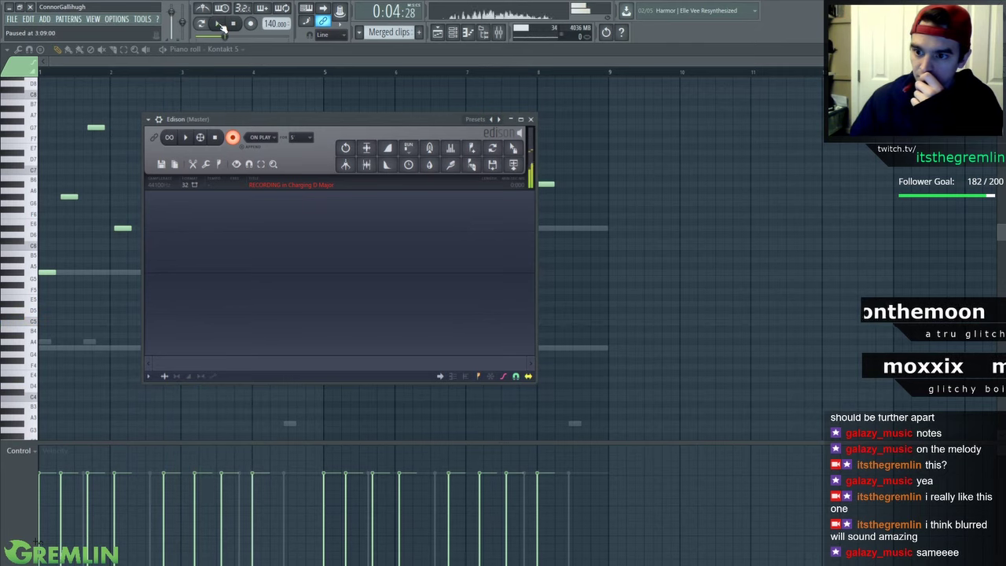
left_click(215, 139)
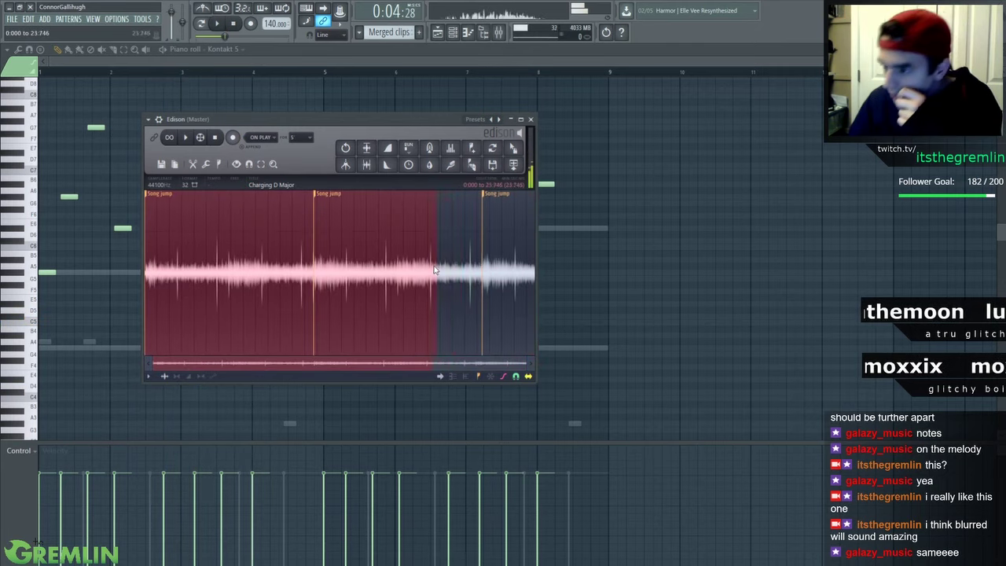
Auto-slice the Edison recording with medium sensitivity and select the entire recording
left_click(470, 152)
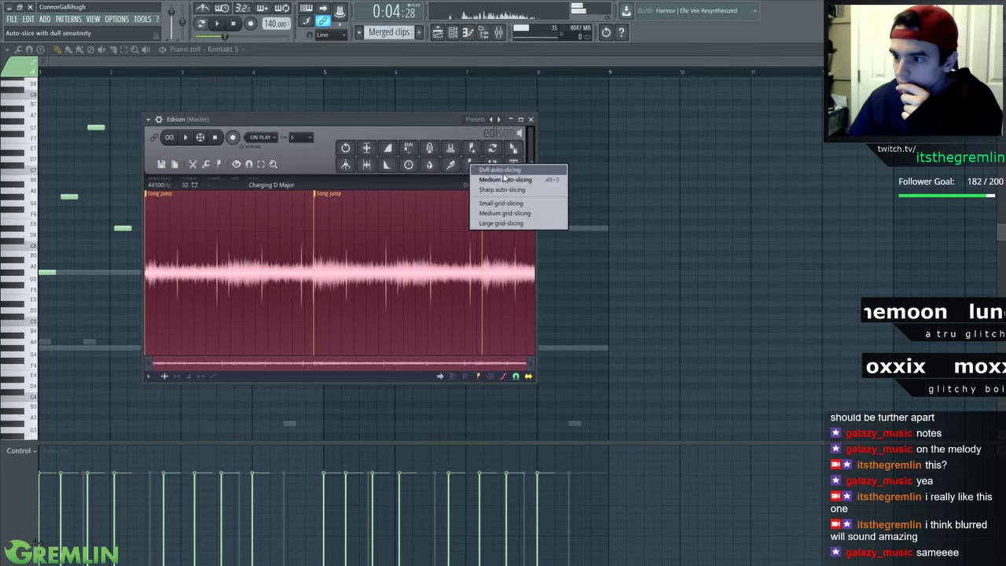
left_click(483, 177)
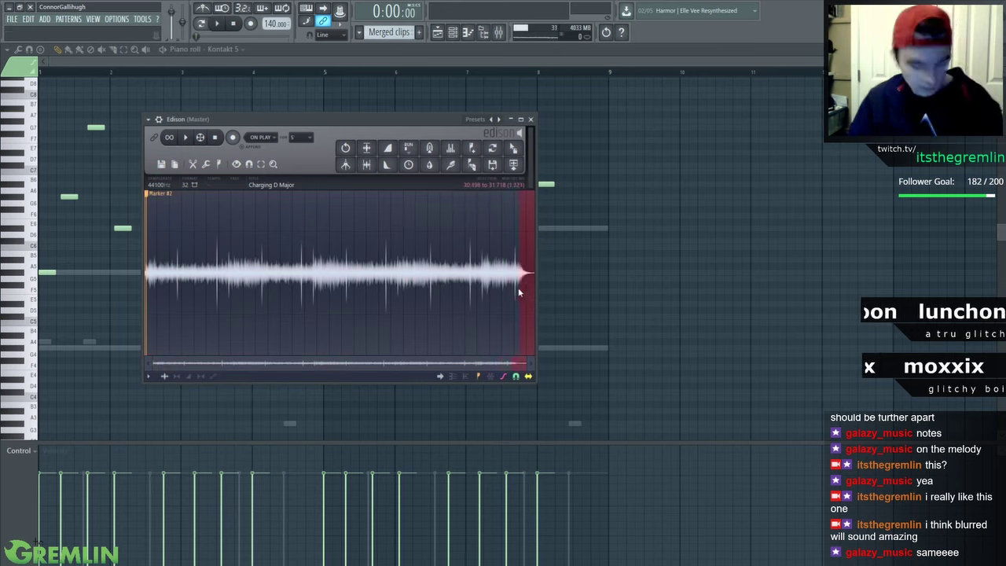
left_click_drag(520, 290, 213, 297)
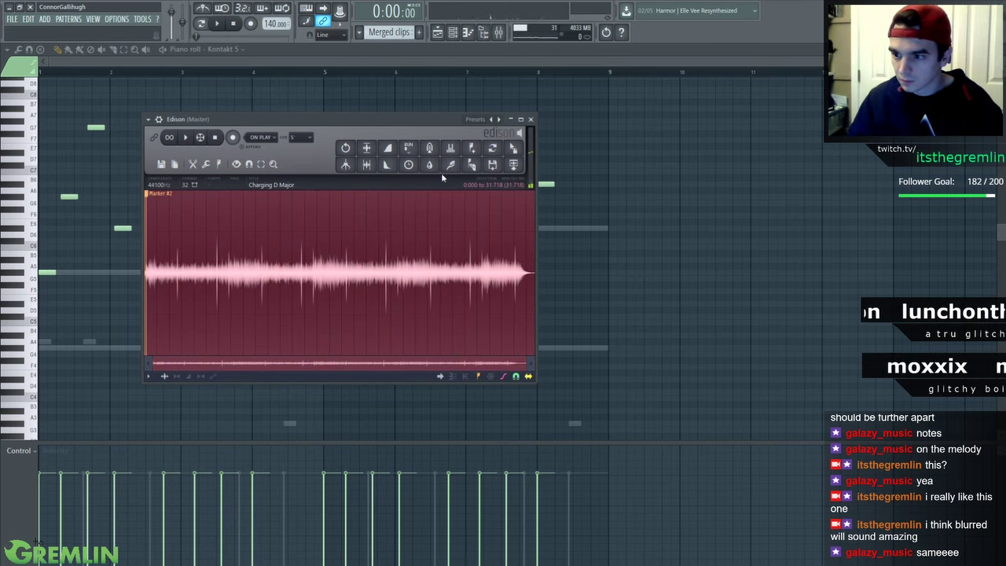
left_click(472, 165)
left_click(329, 123)
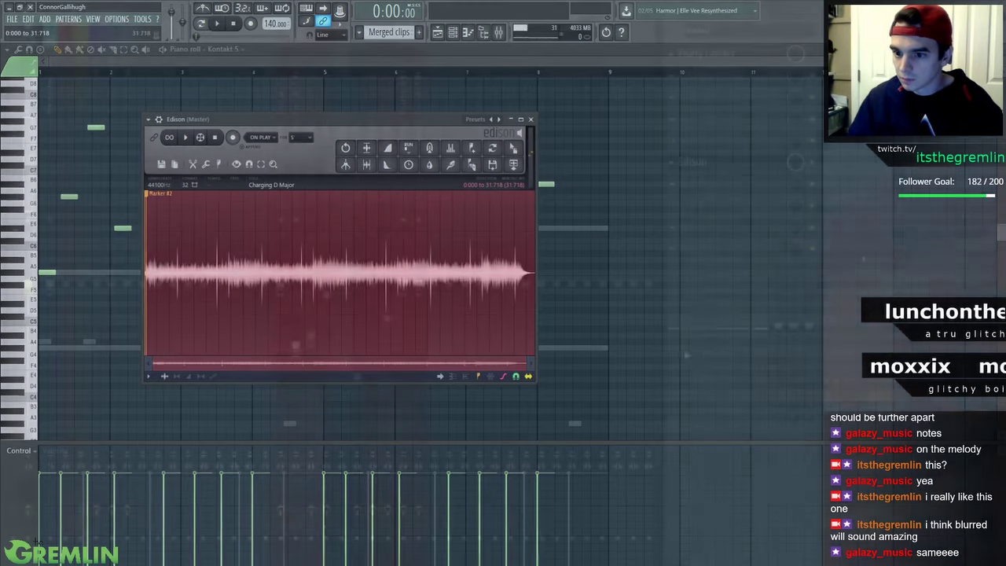
key("F9")
key("F9")
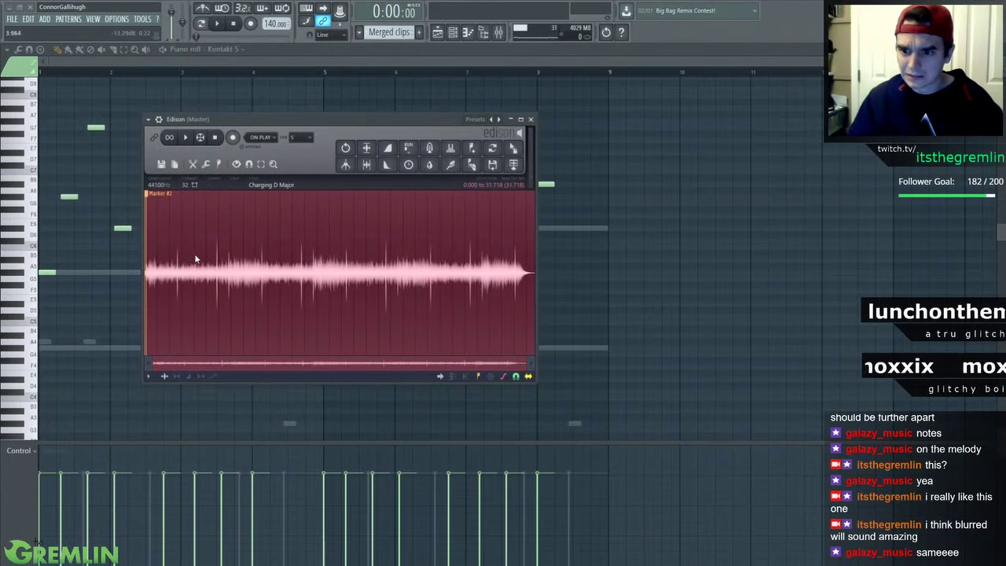
Remove the slice markers at the very start of the Edison recording
scroll(230, 269, "up", 5)
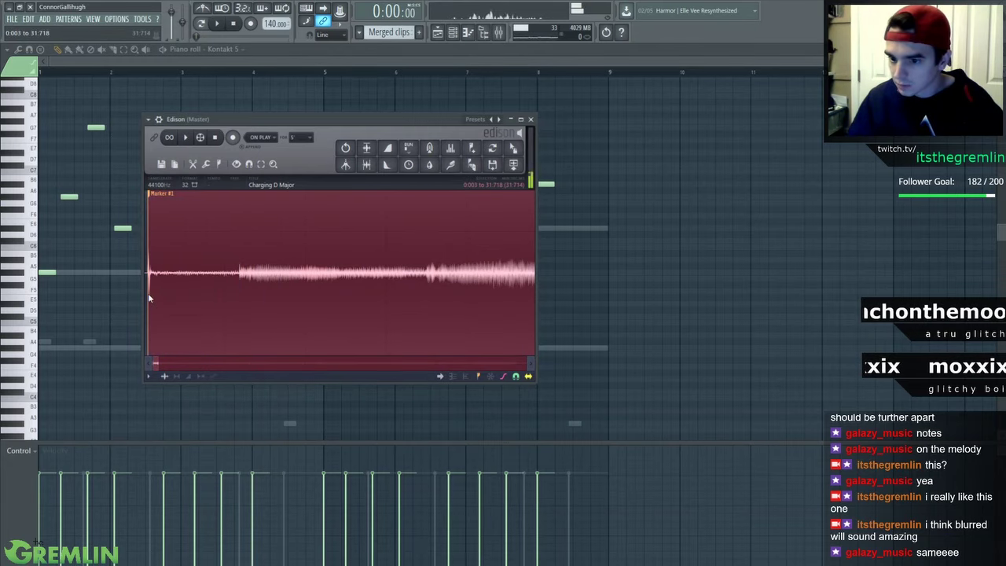
scroll(386, 271, "down", 5)
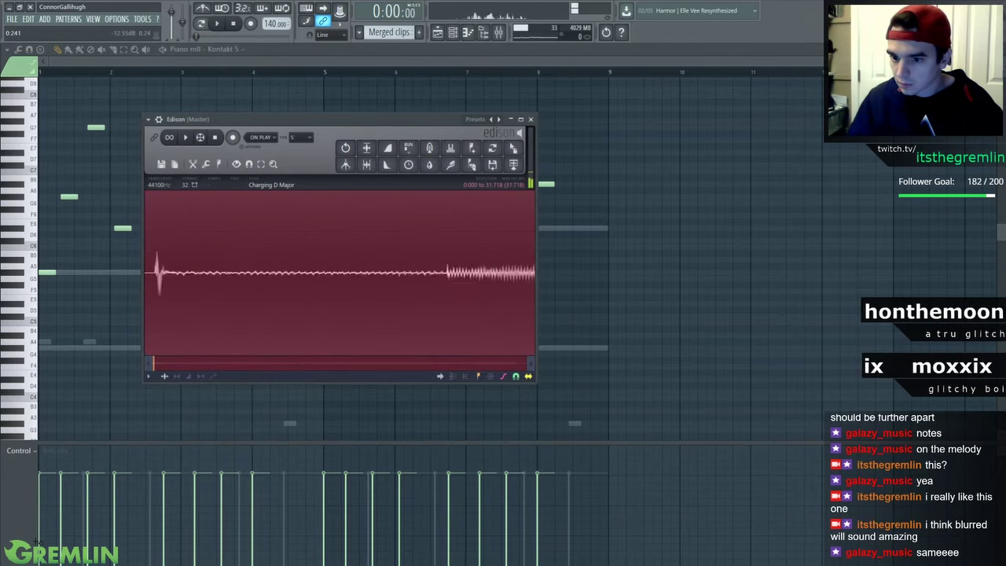
left_click(235, 164)
left_click(206, 165)
left_click(235, 118)
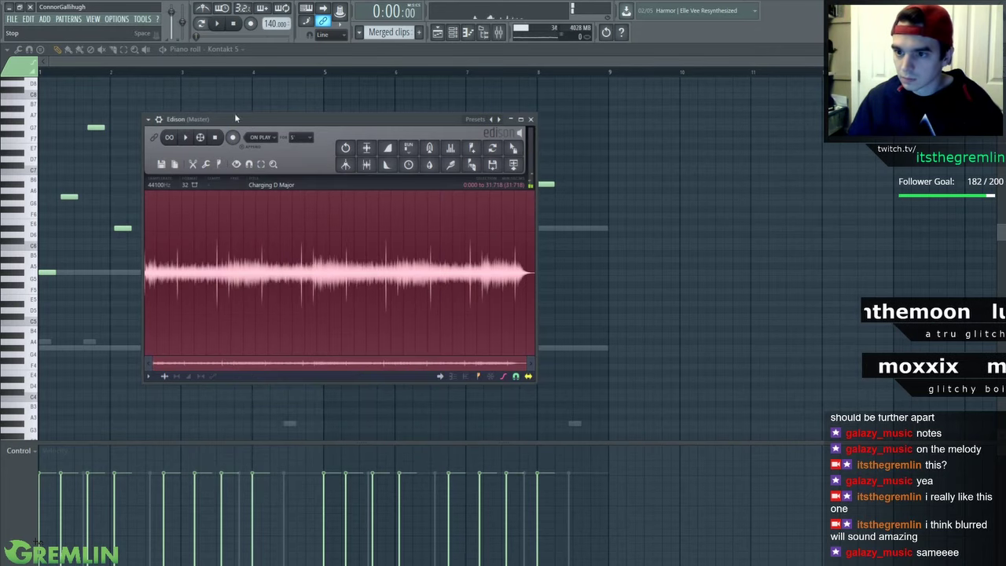
Apply Edison's Blur to the whole recording with the blur amount lowered
left_click(206, 164)
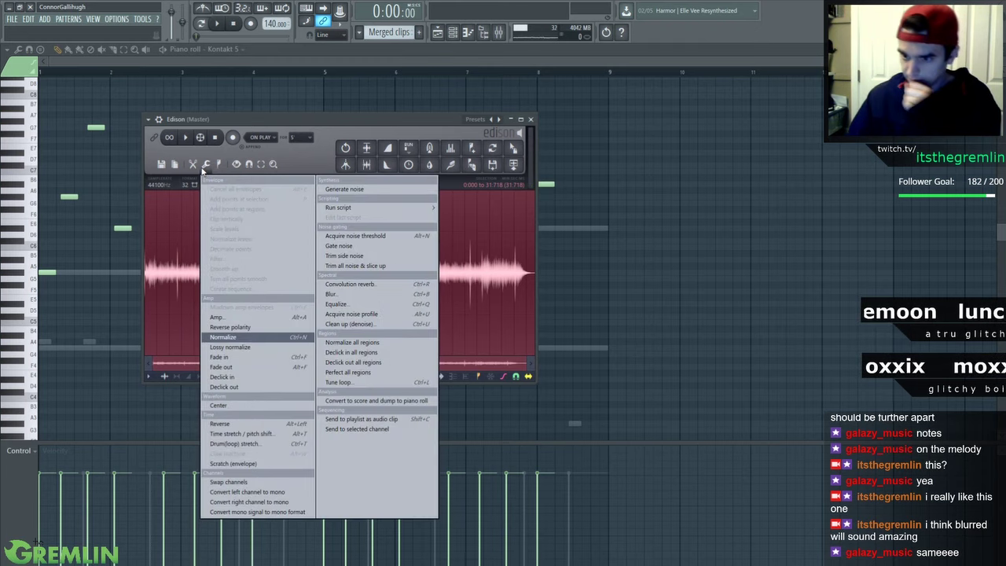
mouse_move(219, 164)
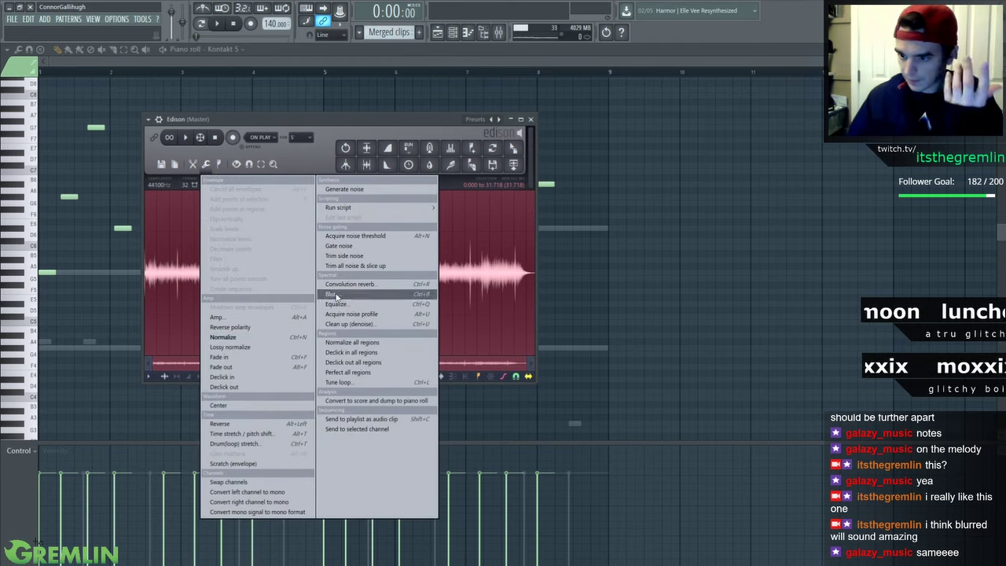
left_click(332, 294)
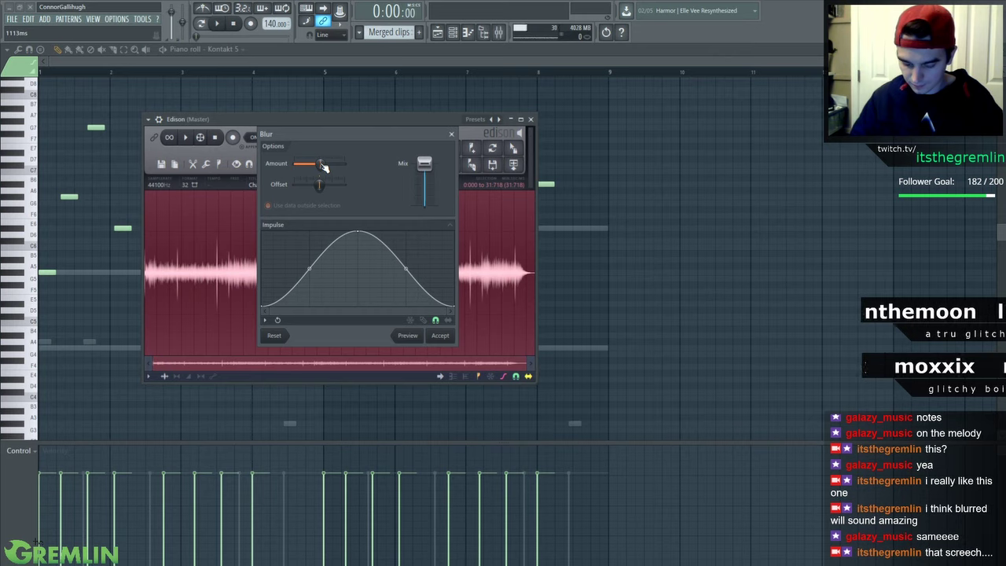
key("space")
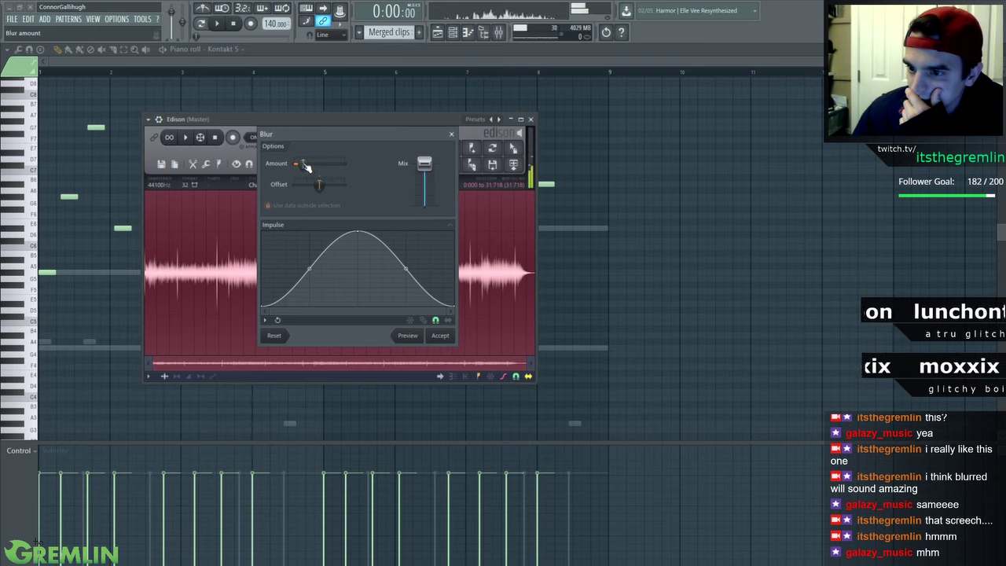
left_click(440, 335)
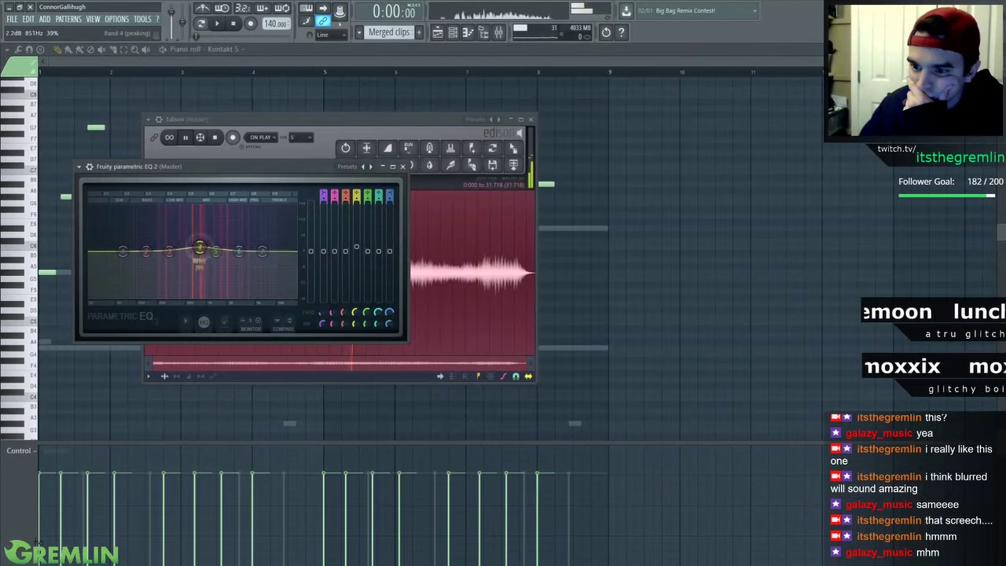
Boost band 4 of the Master track's Fruity Parametric EQ 2, narrow it to 0% and sweep it to about 1938 Hz while auditioning
left_click_drag(200, 248, 196, 221)
scroll(197, 225, "down", 5)
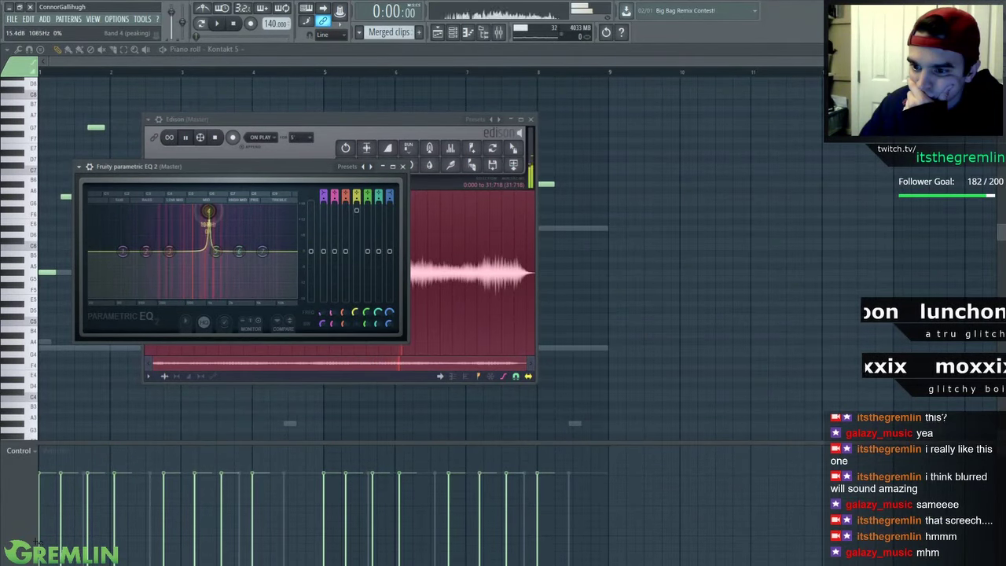
left_click_drag(208, 211, 213, 211)
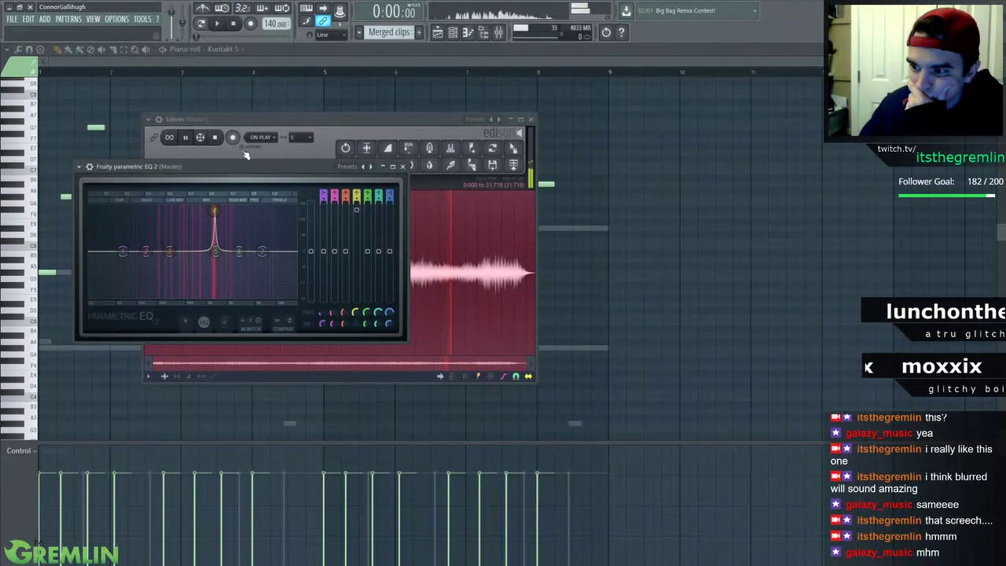
left_click(215, 138)
left_click(128, 169)
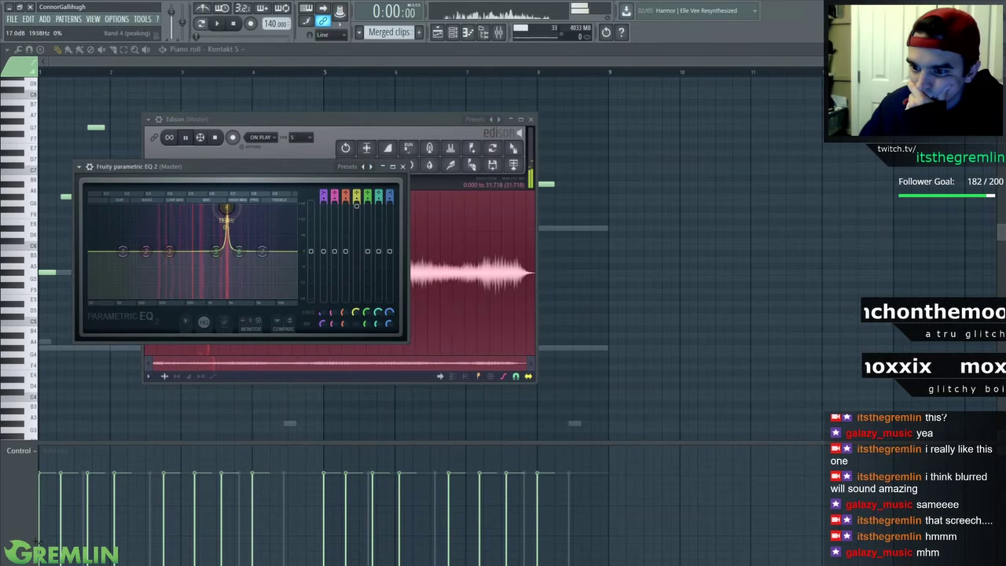
left_click(215, 139)
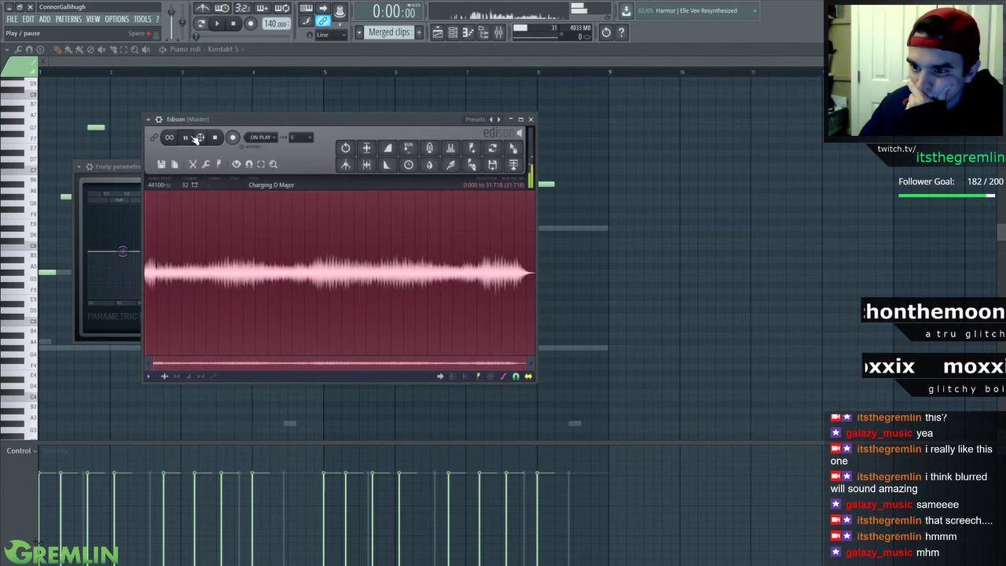
Turn EQ band 4 into a narrow notch at about 1978 Hz and replay the blurred recording through it
left_click(123, 168)
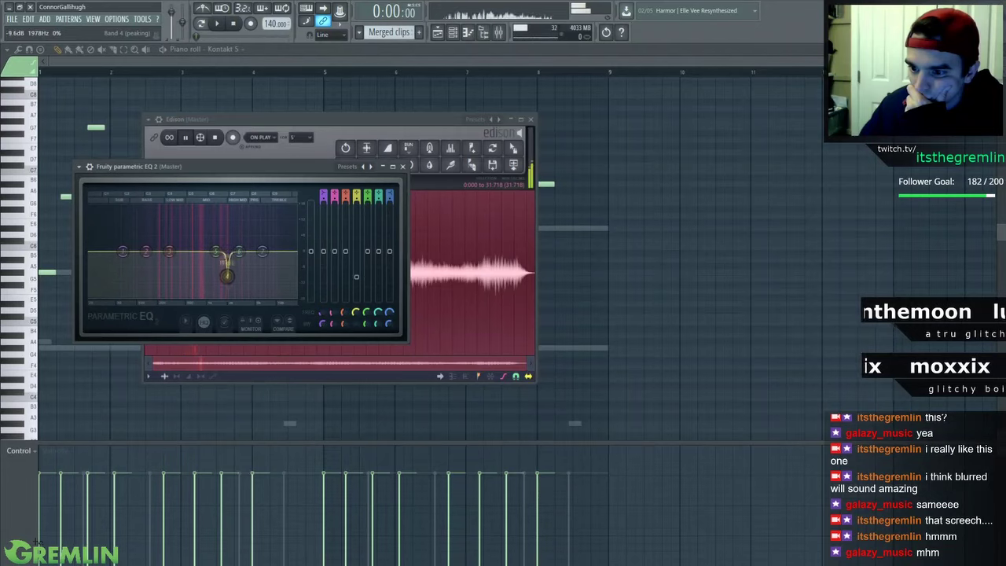
left_click_drag(357, 191, 357, 216)
scroll(353, 192, "down", 4)
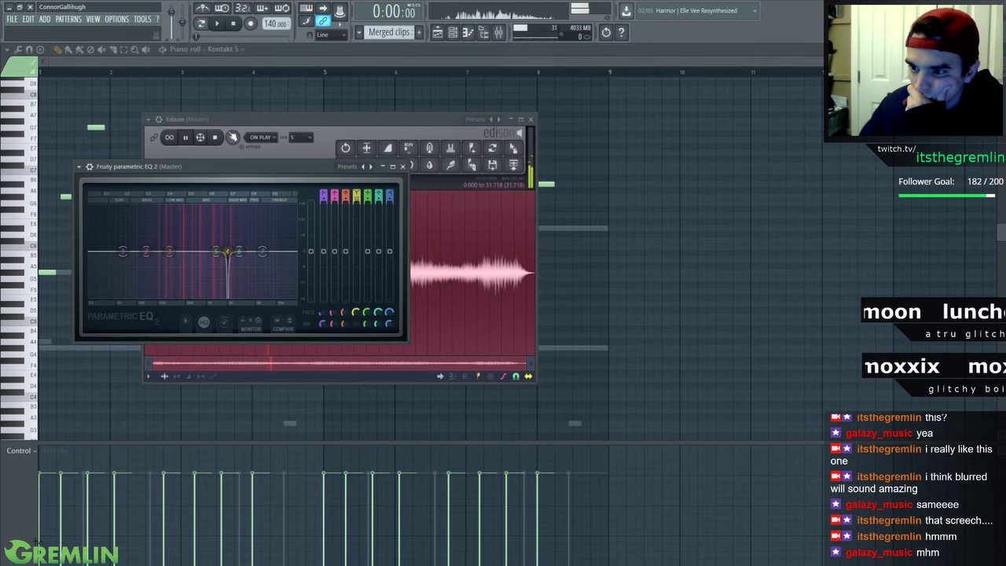
left_click(215, 137)
left_click(132, 167)
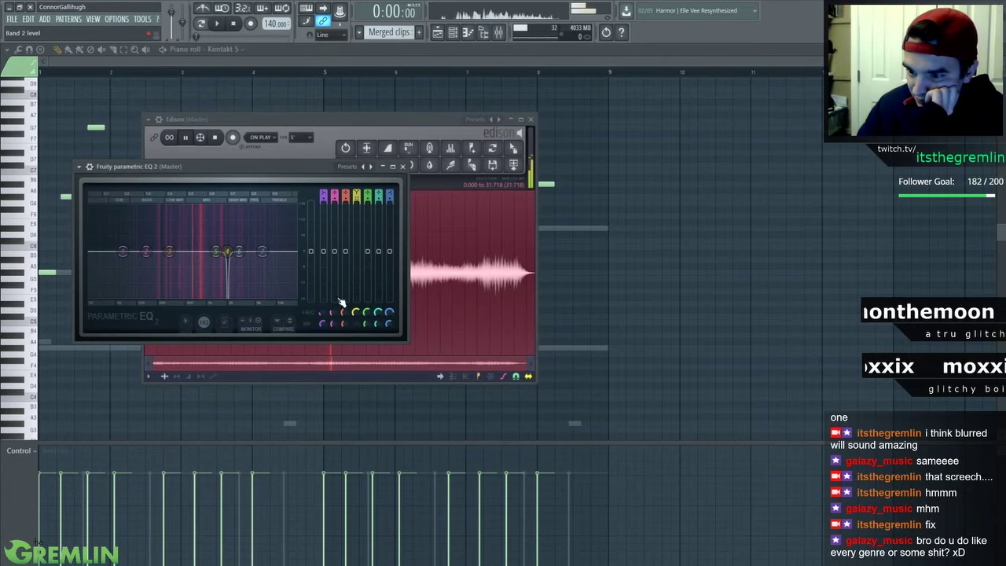
scroll(227, 251, "down", 2)
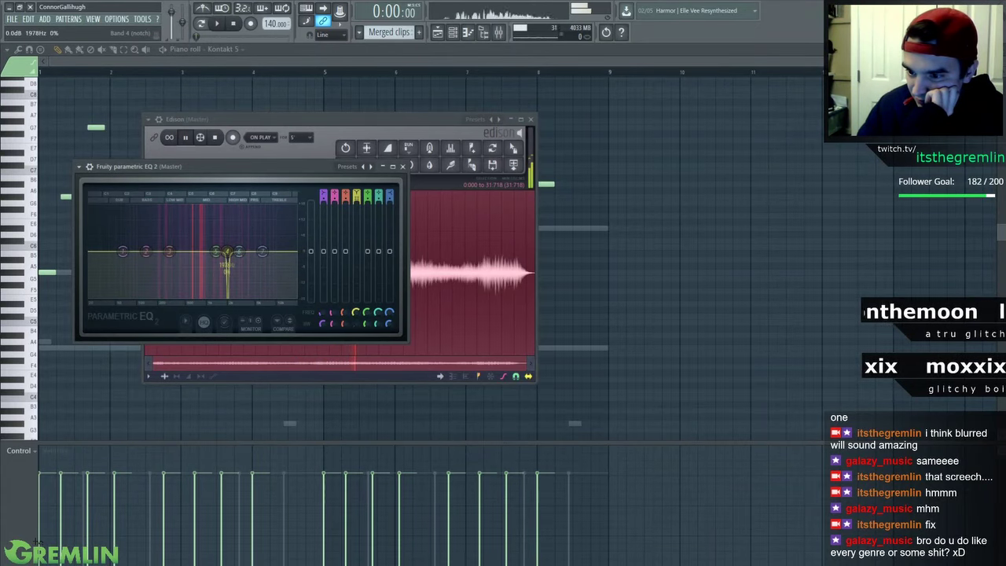
left_click_drag(304, 165, 332, 162)
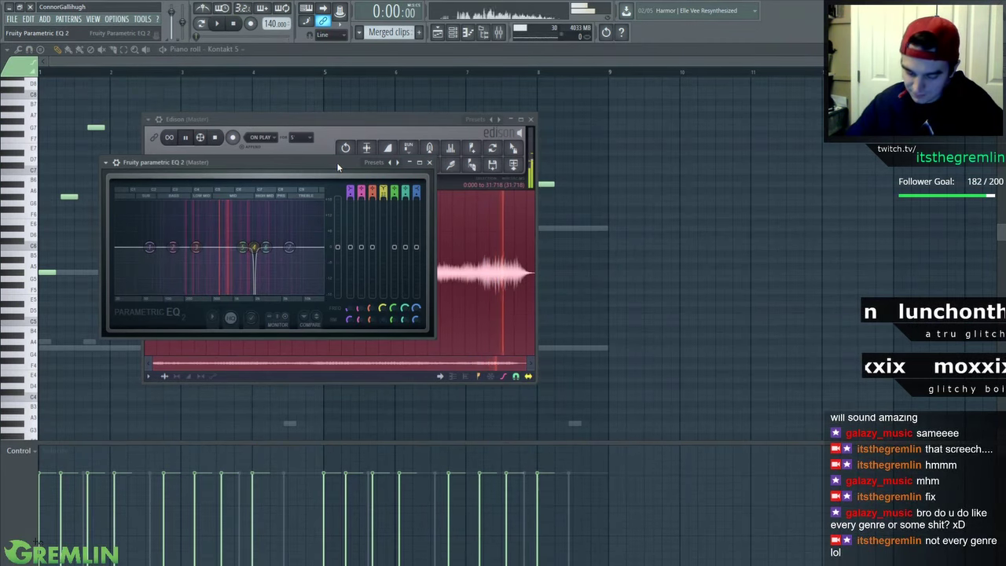
left_click_drag(337, 162, 348, 163)
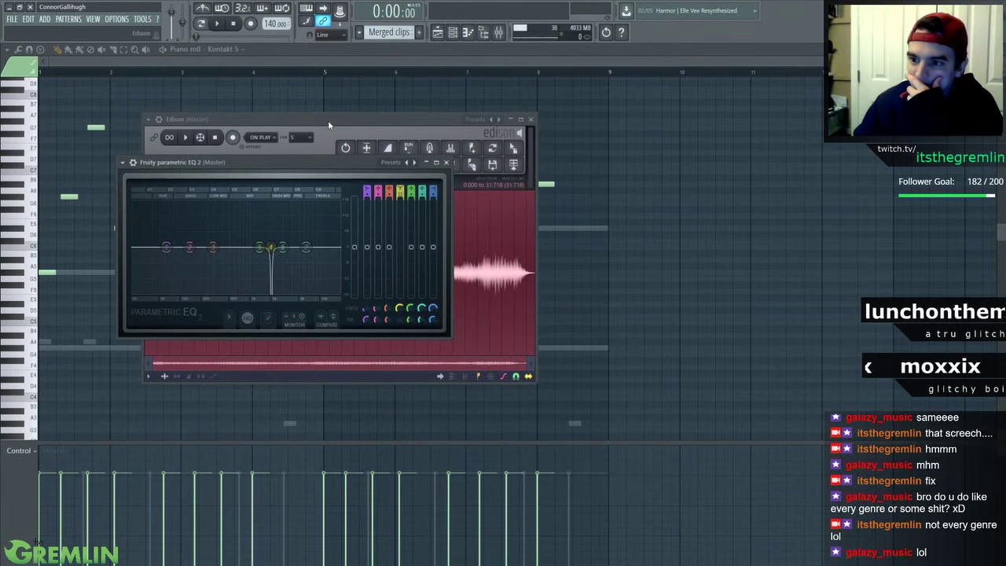
left_click_drag(327, 120, 339, 117)
left_click_drag(142, 163, 153, 163)
key("F9")
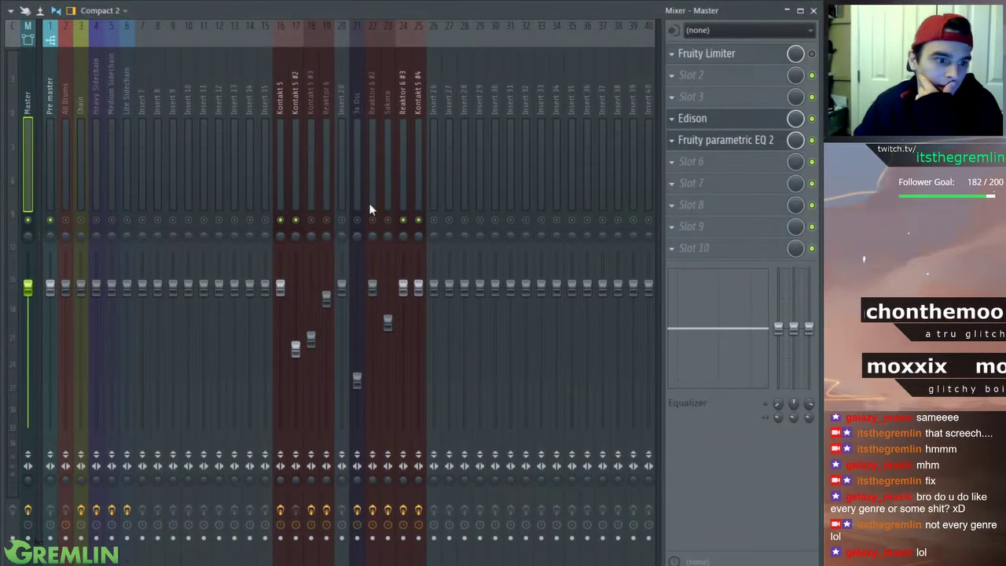
key("F9")
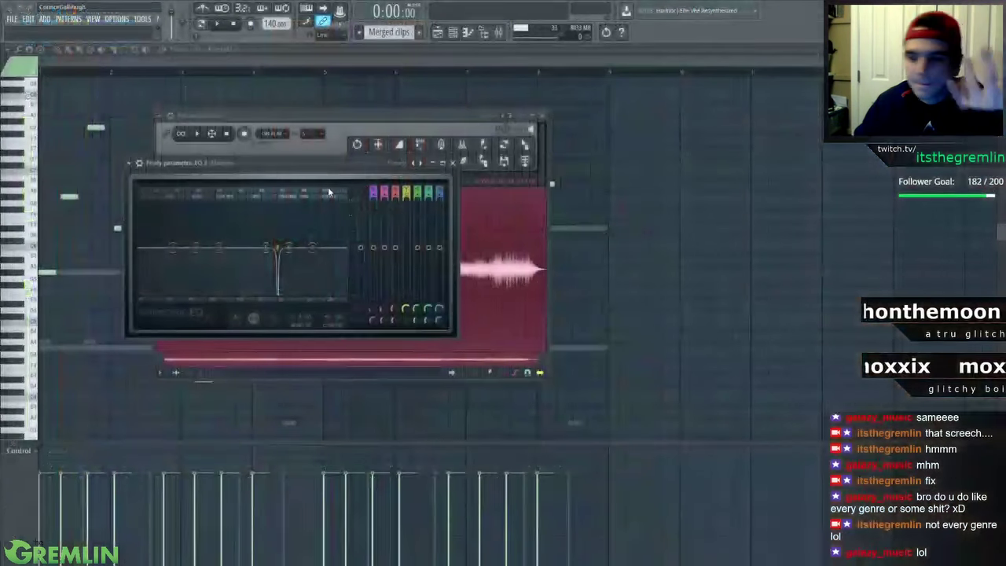
left_click_drag(358, 116, 372, 117)
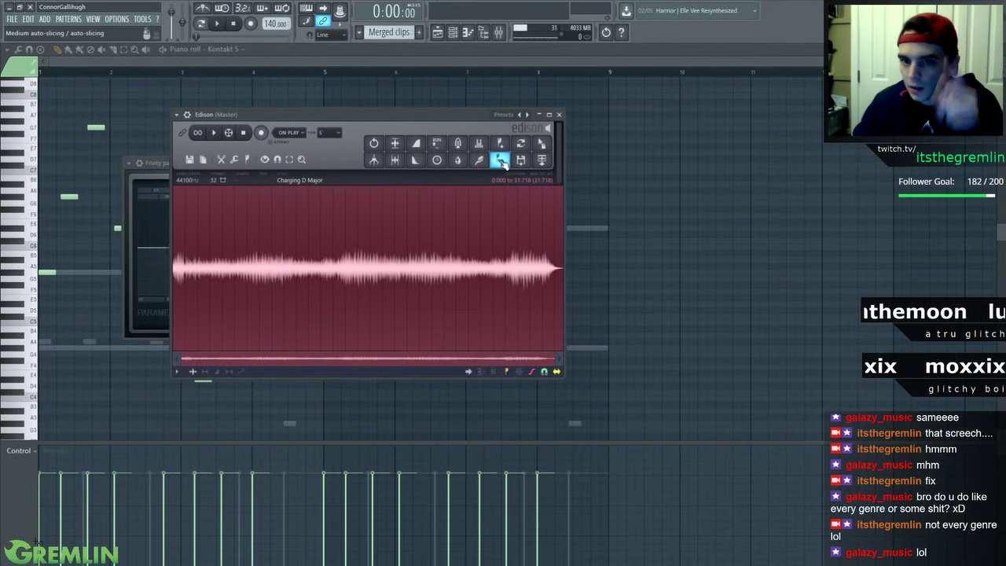
left_click(233, 162)
left_click(246, 160)
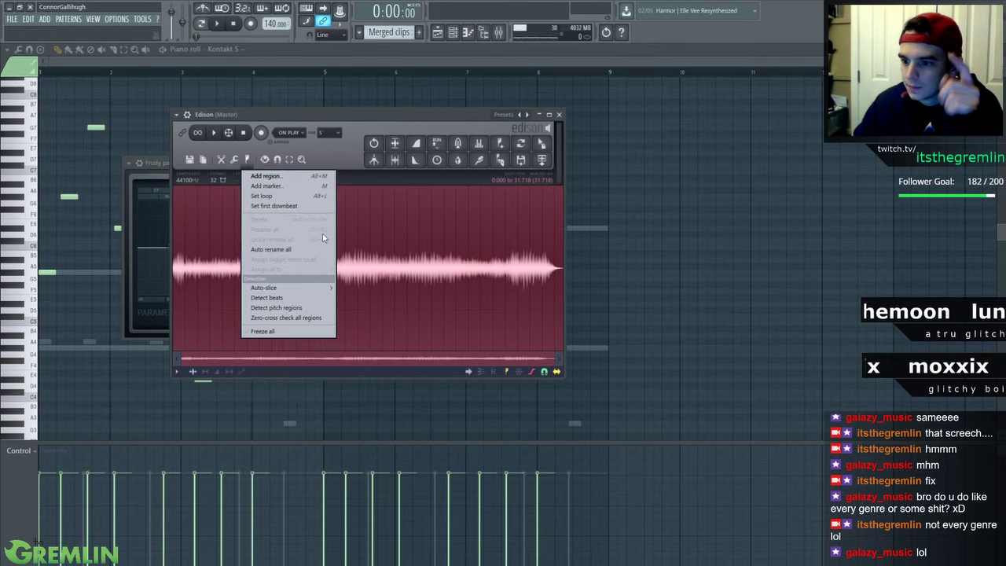
left_click(221, 159)
left_click(247, 161)
left_click(234, 161)
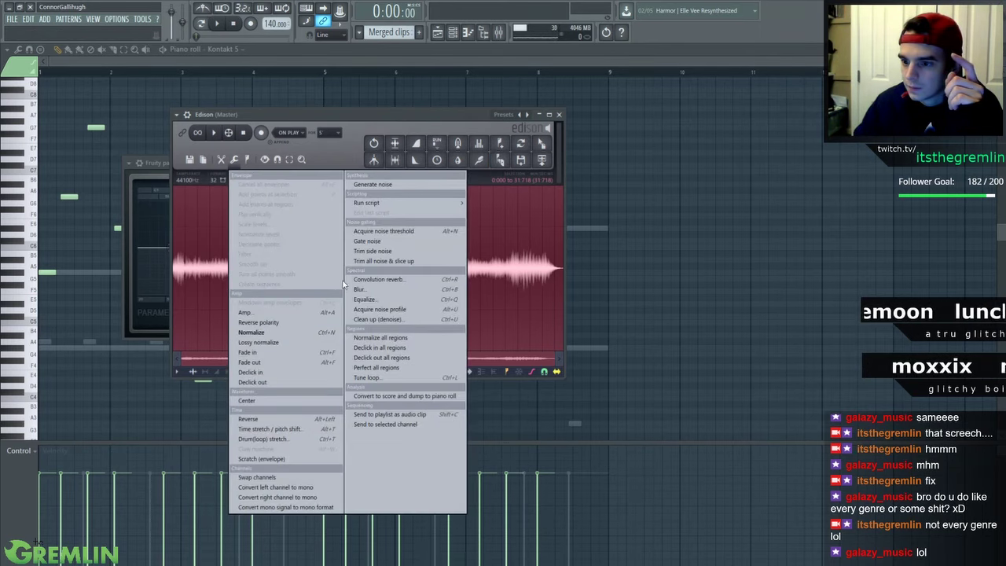
left_click(374, 298)
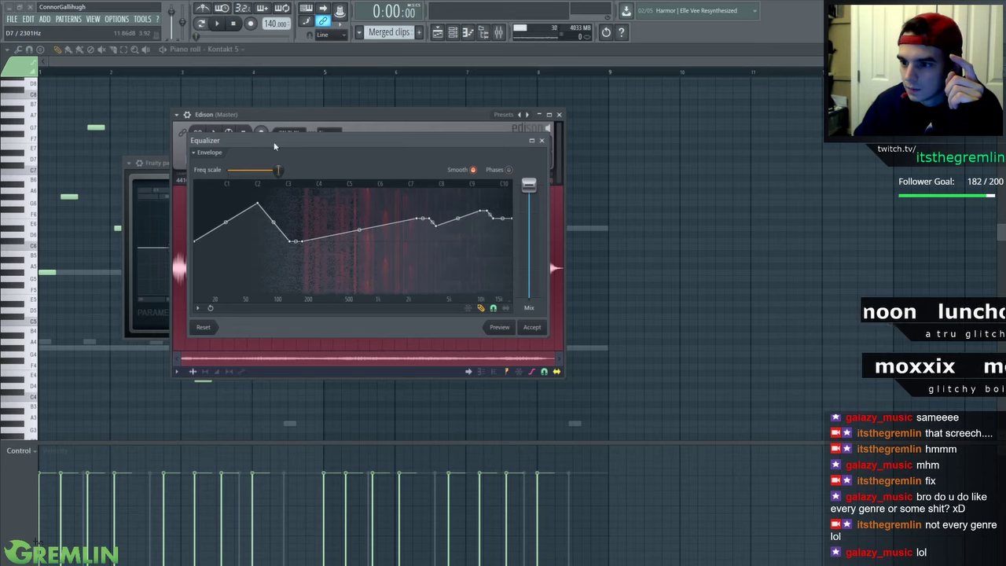
left_click_drag(276, 150, 544, 140)
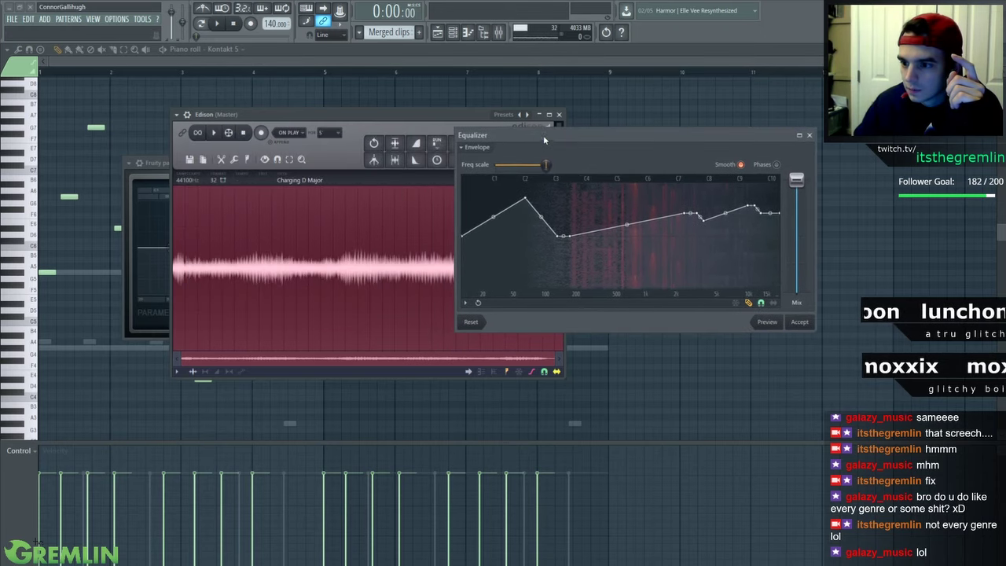
left_click(811, 136)
Place Edison beside the Parametric EQ 2, bring up Edison's Equalizer for the whole recording and flatten its envelope curve
left_click_drag(480, 116, 772, 111)
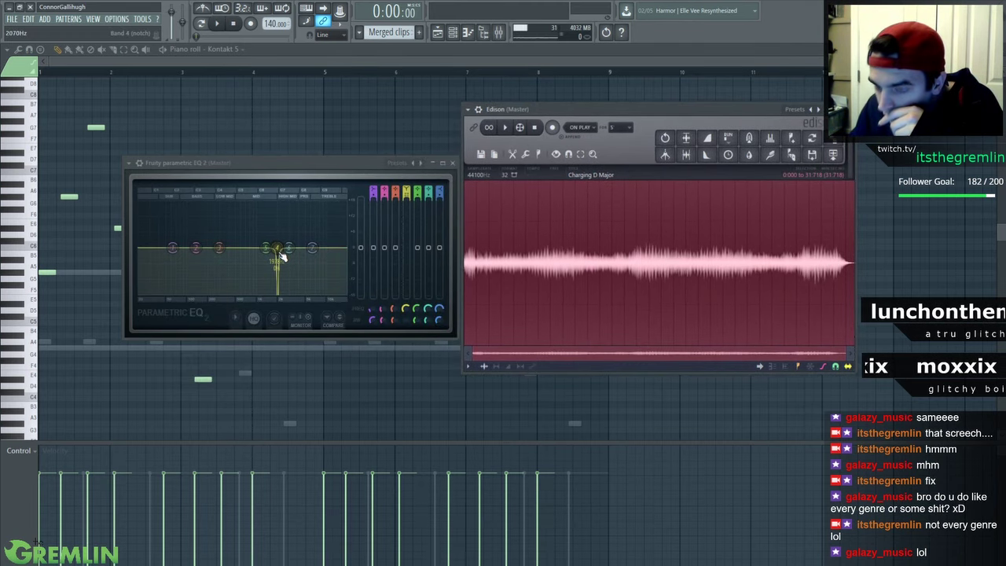
left_click(538, 154)
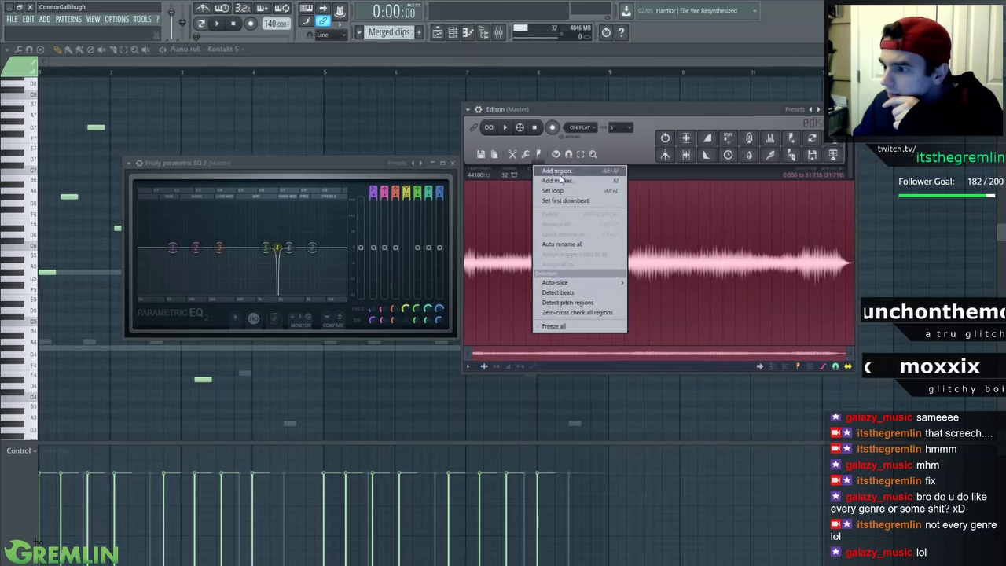
left_click(525, 154)
mouse_move(618, 265)
left_click(686, 291)
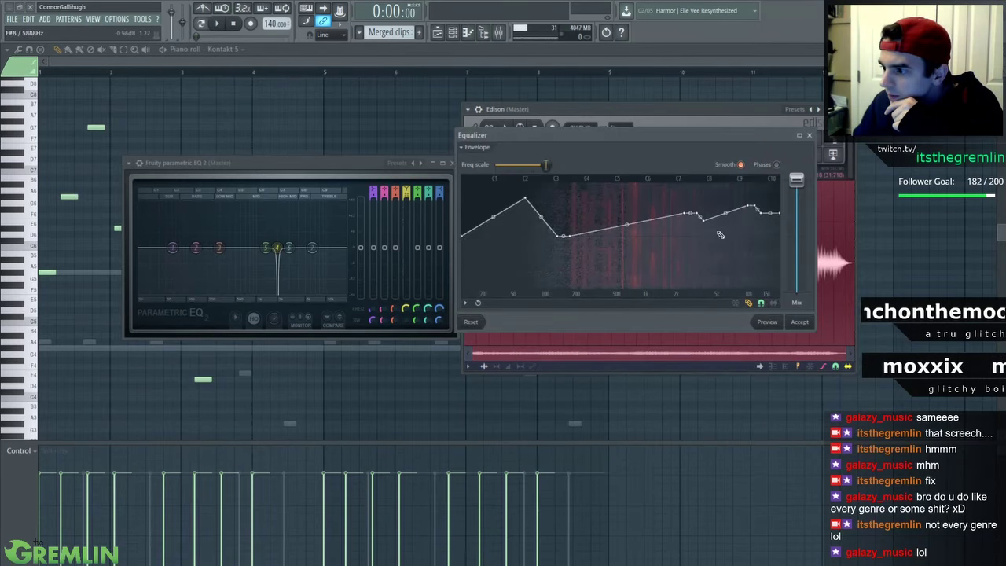
left_click_drag(485, 241, 784, 240)
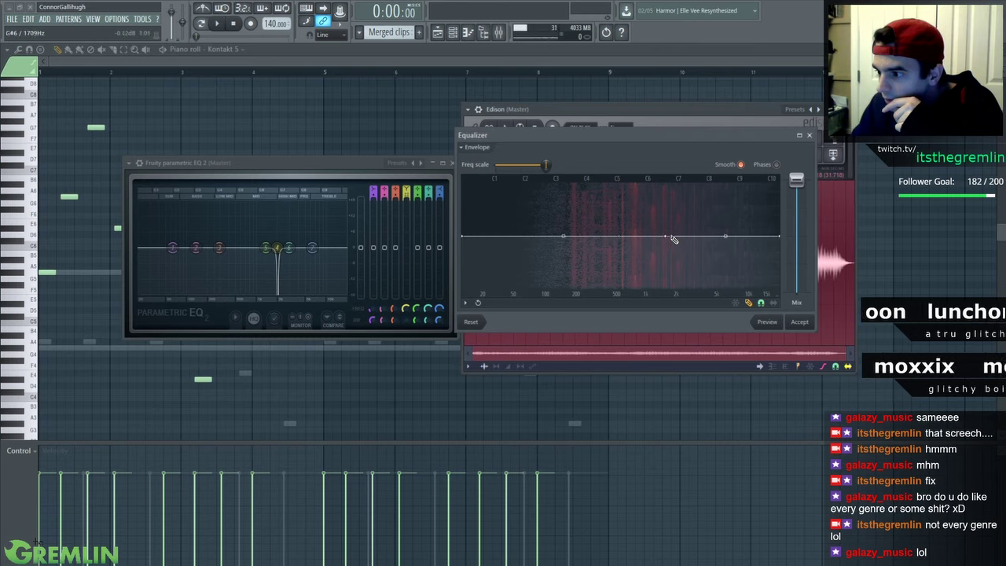
Draw a deep, narrow notch near 2 kHz in the Equalizer envelope, with steep curved sides matching the Parametric EQ 2 notch
left_click_drag(674, 248, 674, 293)
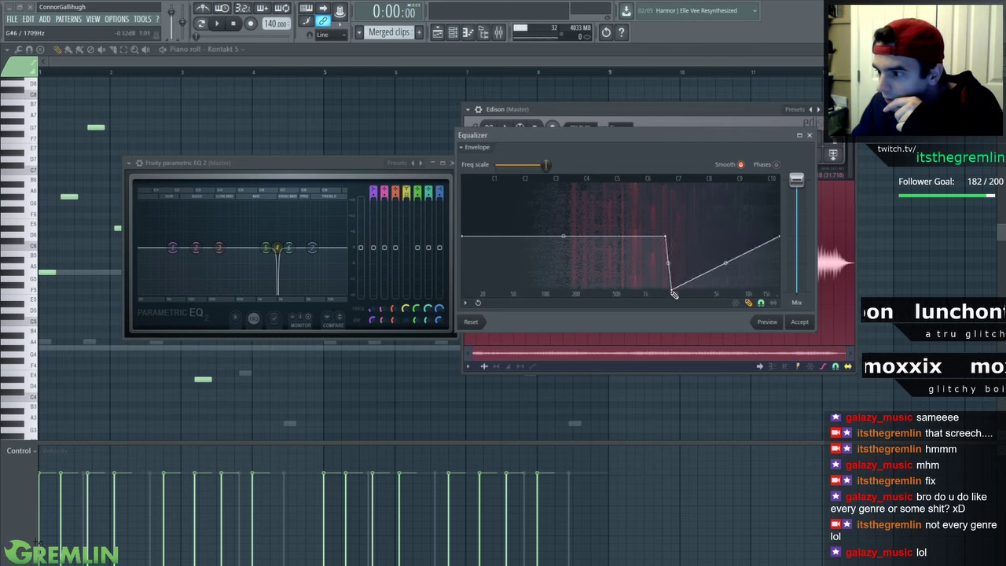
left_click(676, 239)
left_click_drag(673, 236, 675, 294)
left_click(691, 238)
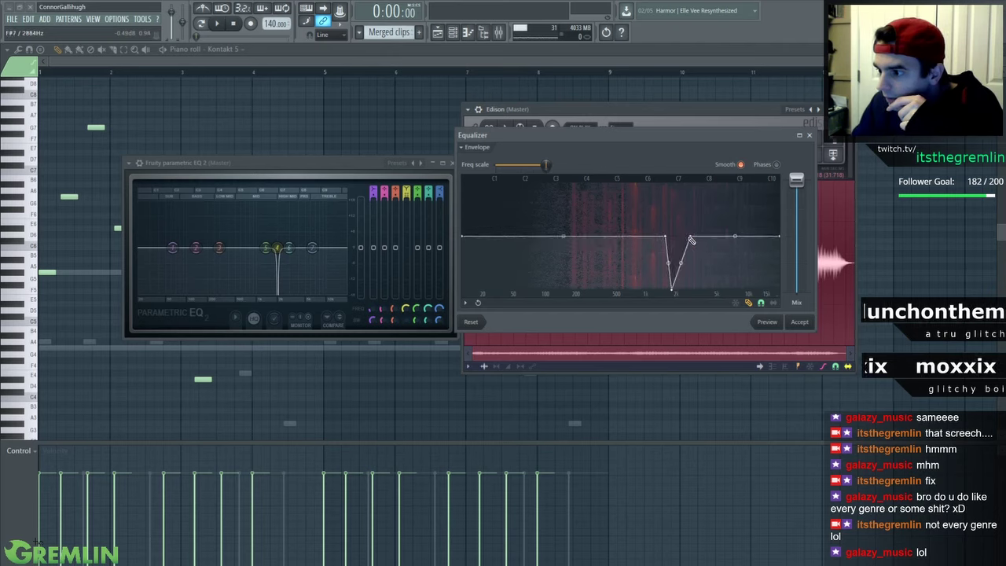
mouse_move(677, 244)
left_mouse_down()
mouse_move(675, 294)
mouse_move(679, 250)
mouse_move(674, 260)
left_mouse_up()
Preview the notch on the recording and apply the equalization
left_click(767, 322)
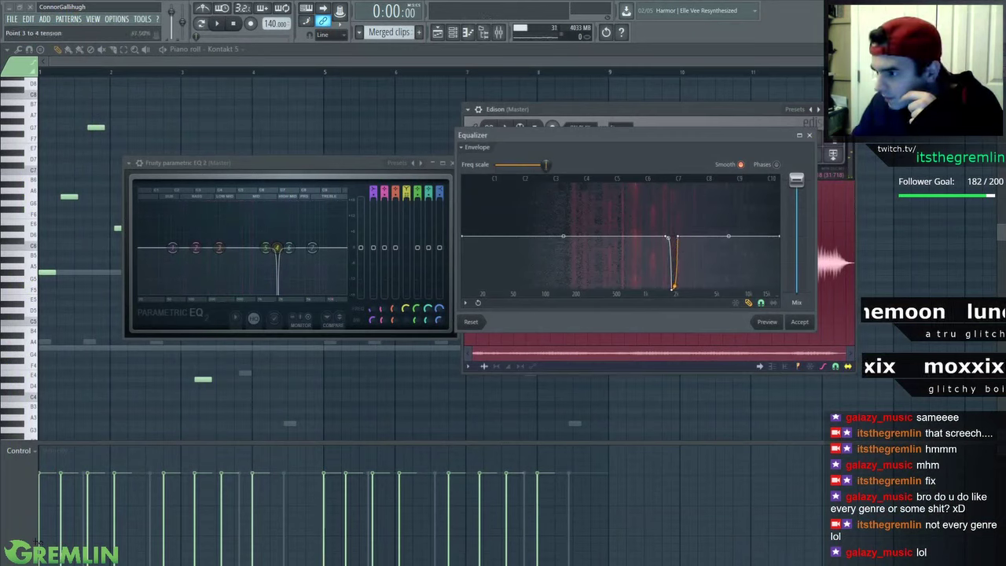
left_click(767, 322)
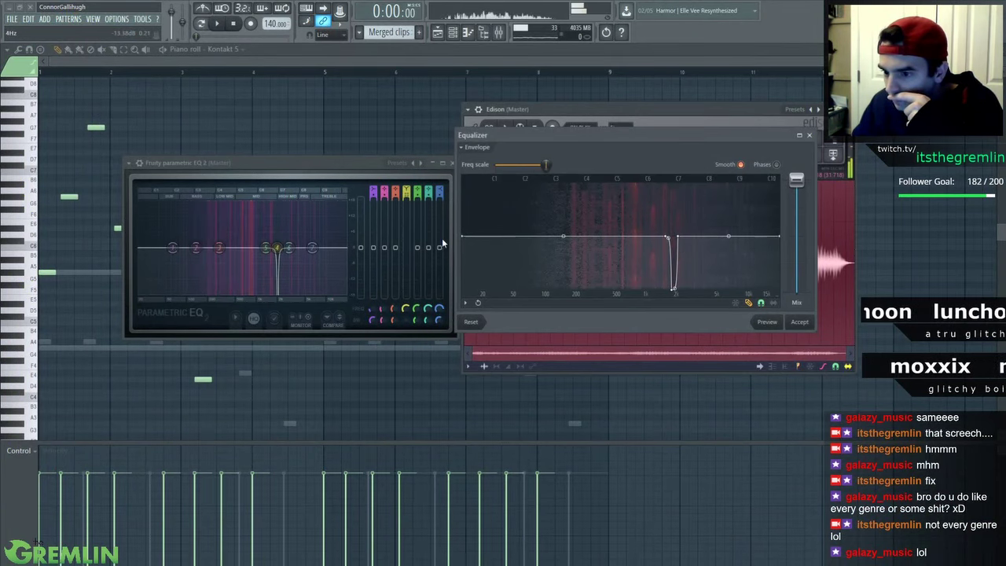
left_click(799, 322)
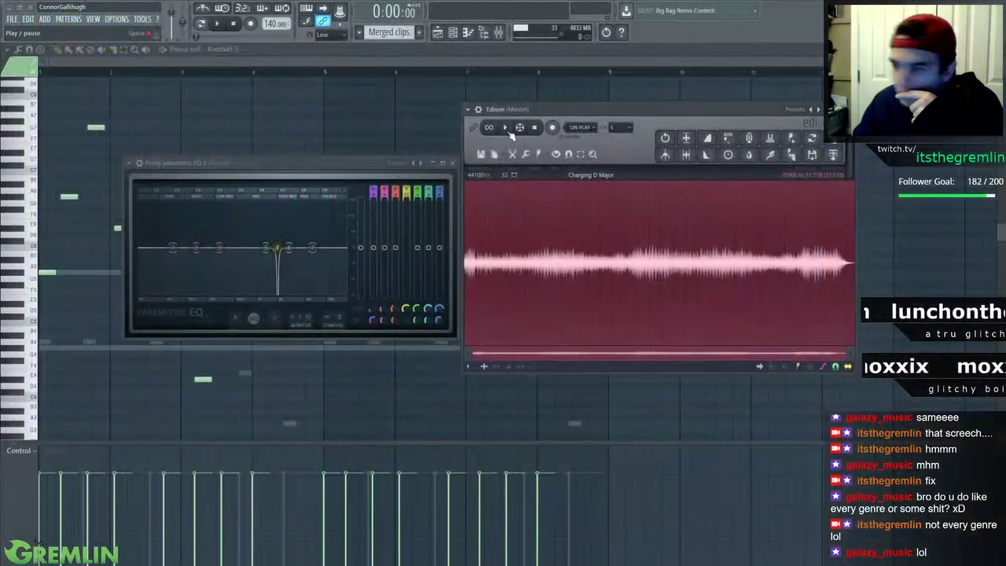
Play back the equalized recording in Edison and normalize it
left_click(505, 128)
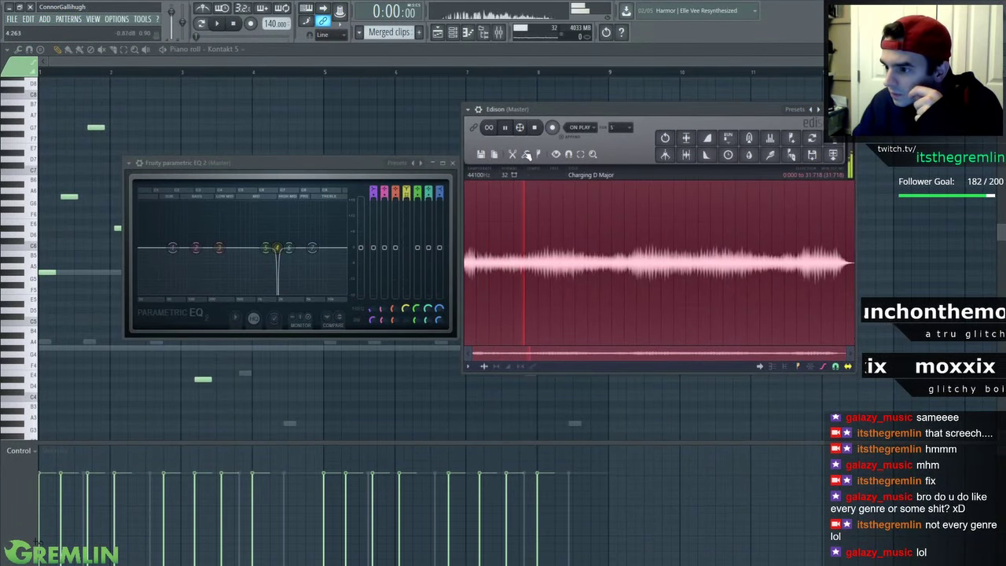
left_click(538, 154)
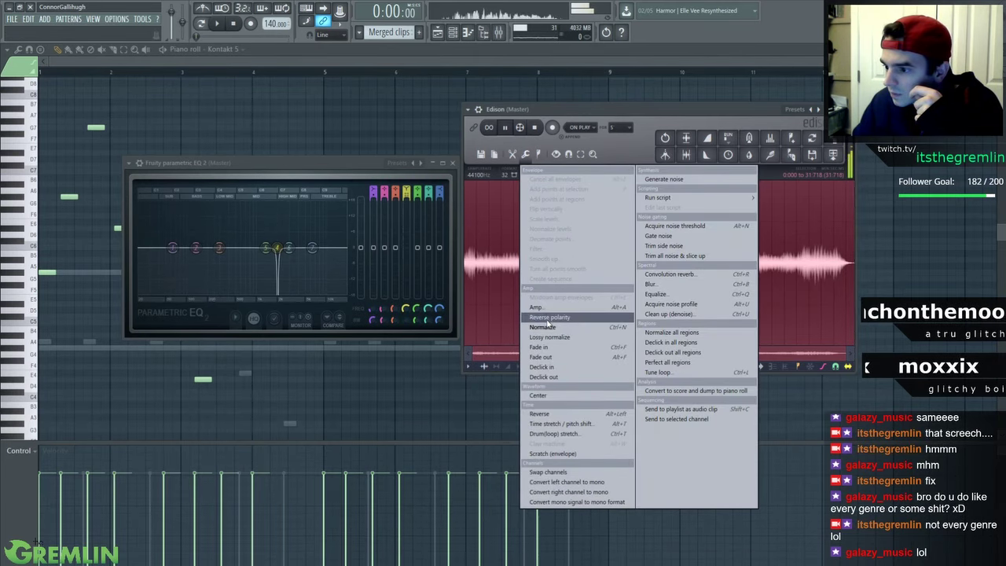
left_click(548, 327)
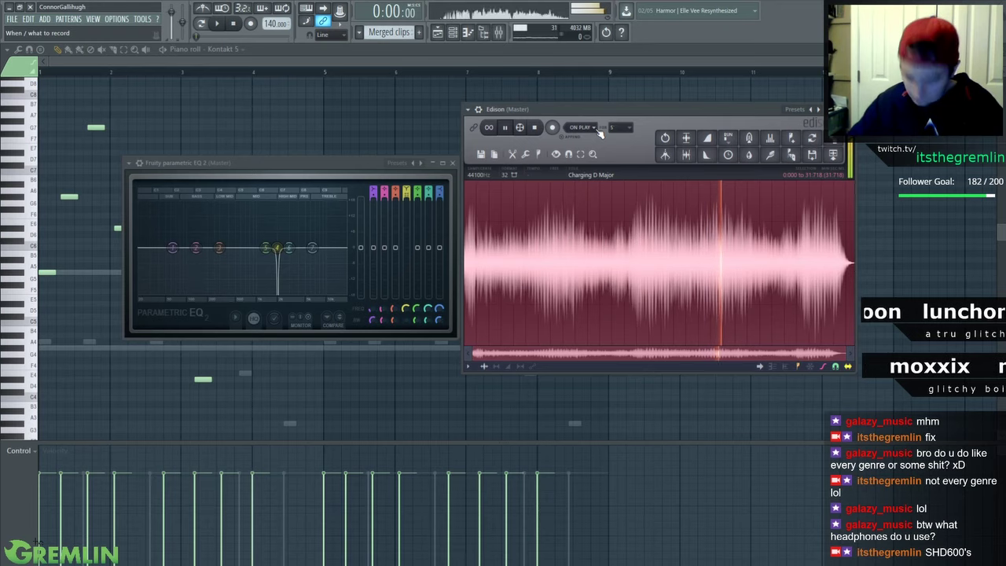
Save the recording as a WAV file named "Ringing G#Major" in the Twitch Atmospheres folder
left_click_drag(597, 109, 575, 110)
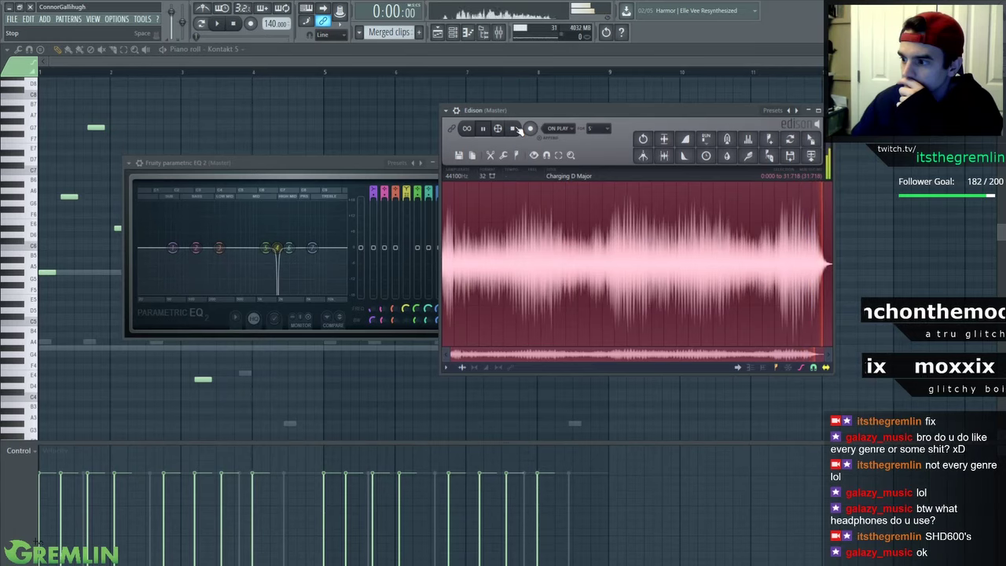
left_click(470, 156)
left_click(470, 189)
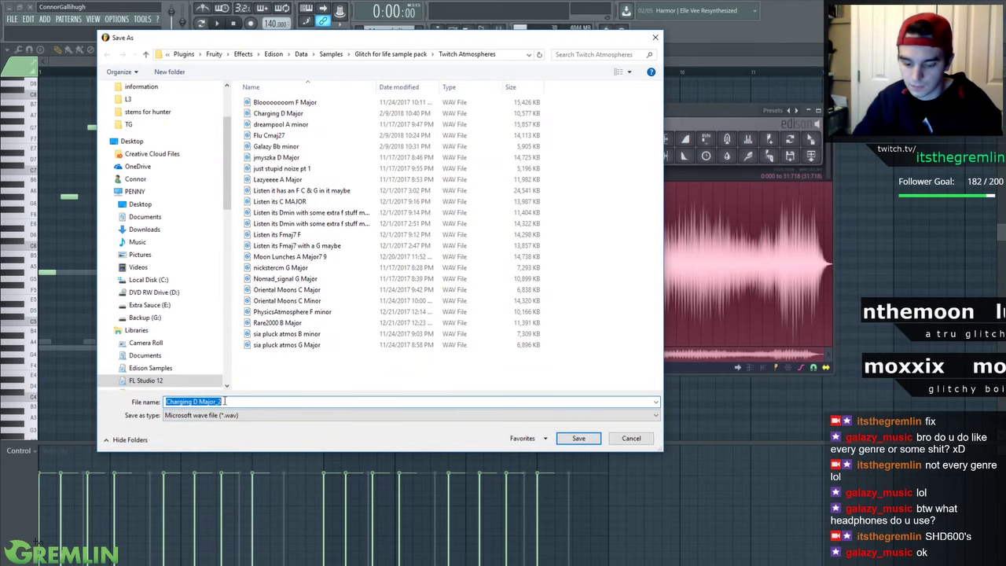
type("Rin")
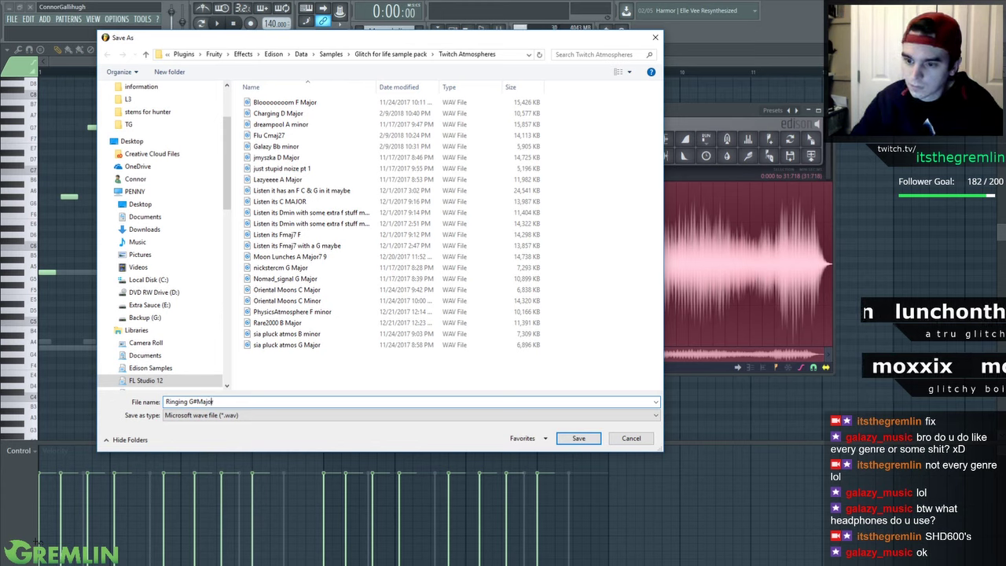
key("Return")
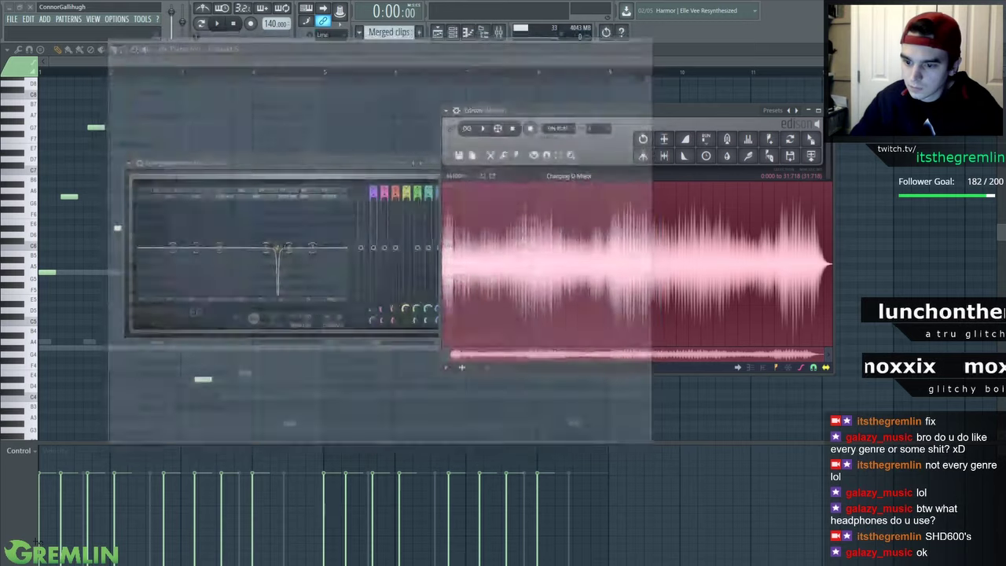
Return to the playlist and check the Kontakt 5 #4 channel in the channel rack
left_click(439, 34)
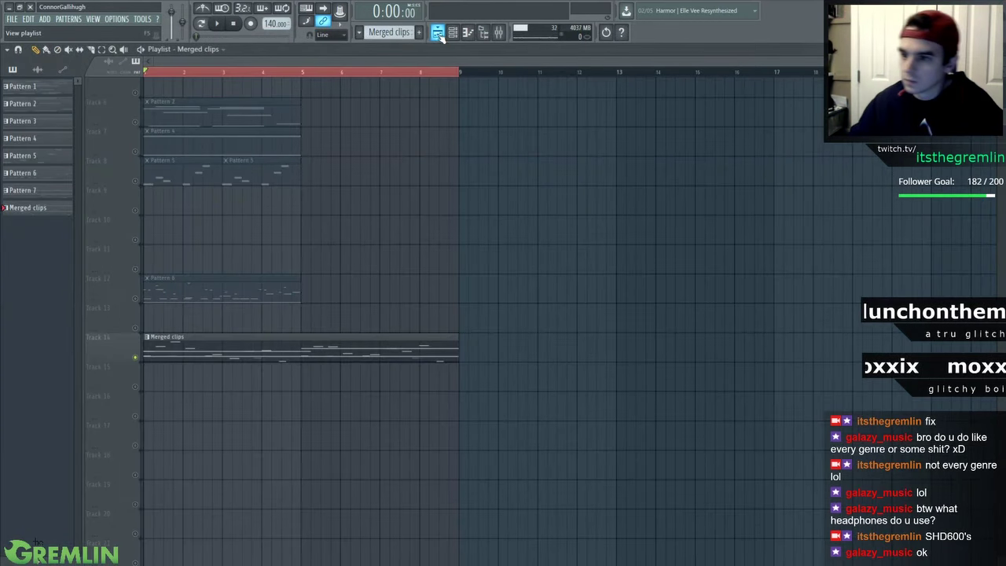
left_click(452, 32)
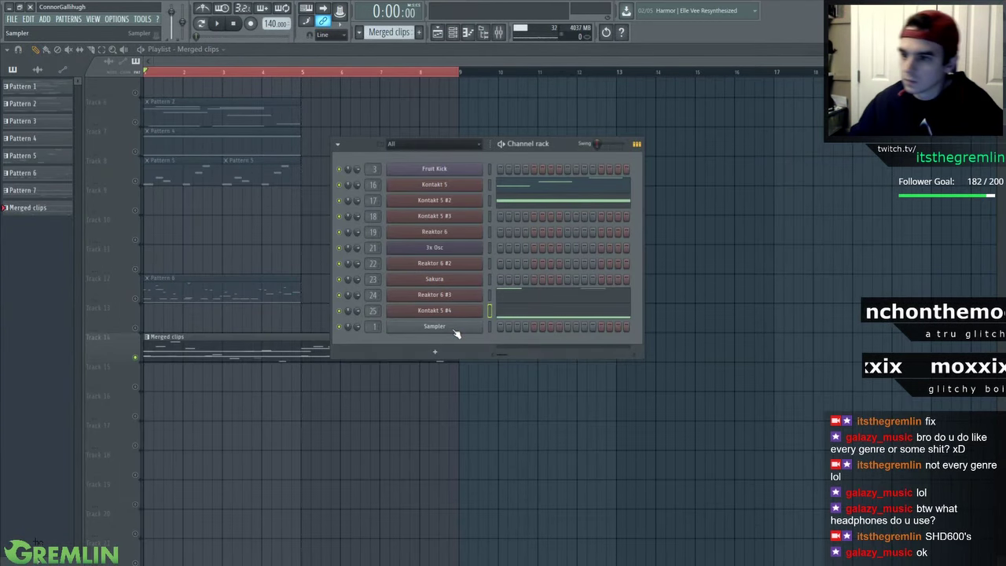
key("space")
key("space")
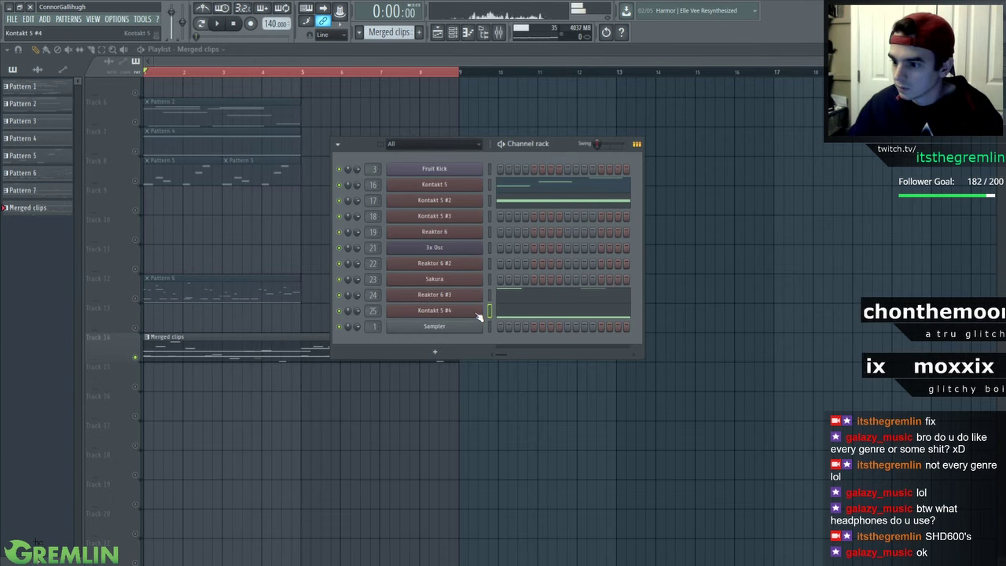
right_click(482, 311)
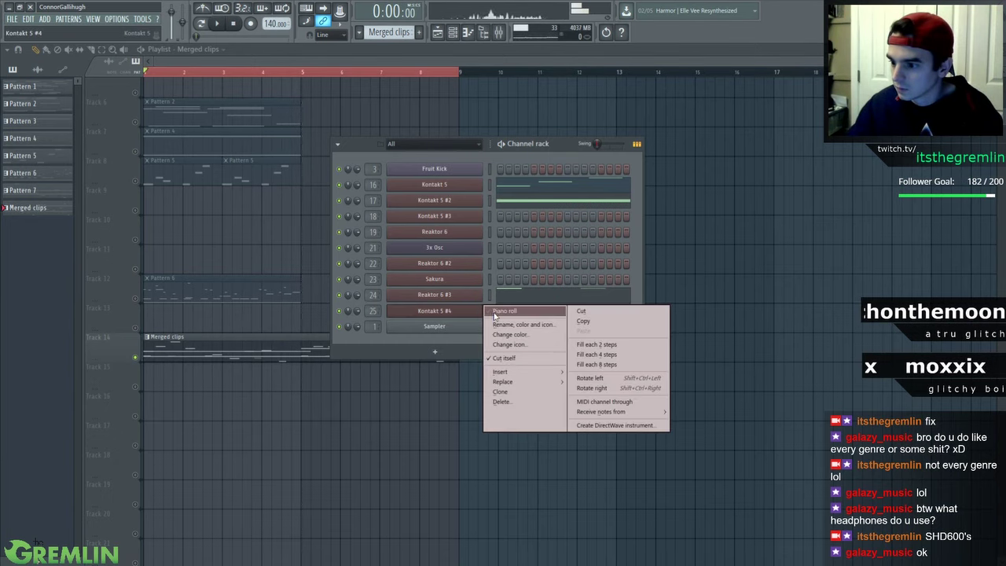
left_click(400, 67)
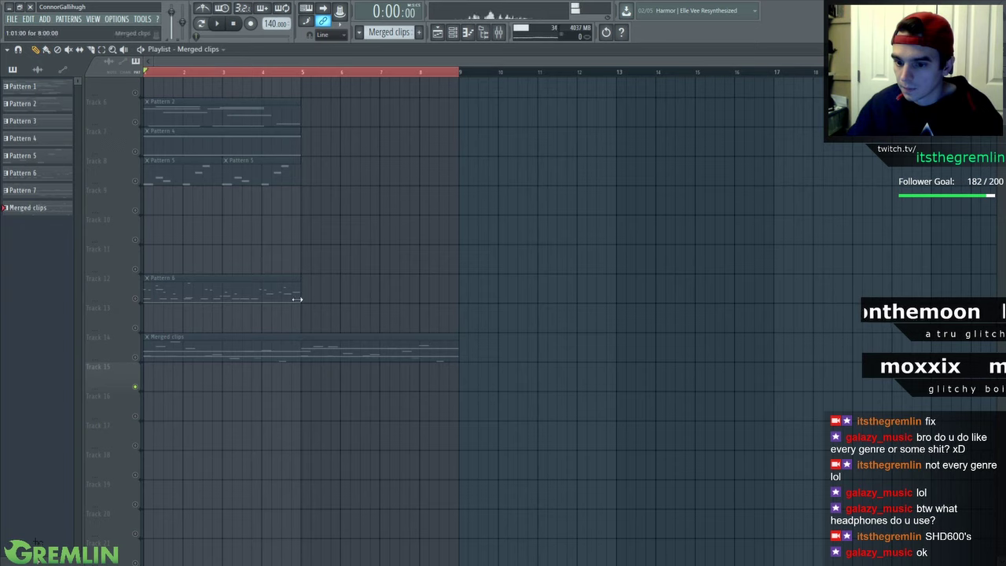
Create a new empty pattern and place it on Track 15 from bar 1, extended to eight bars
left_click(420, 33)
left_click(434, 45)
left_click(161, 375)
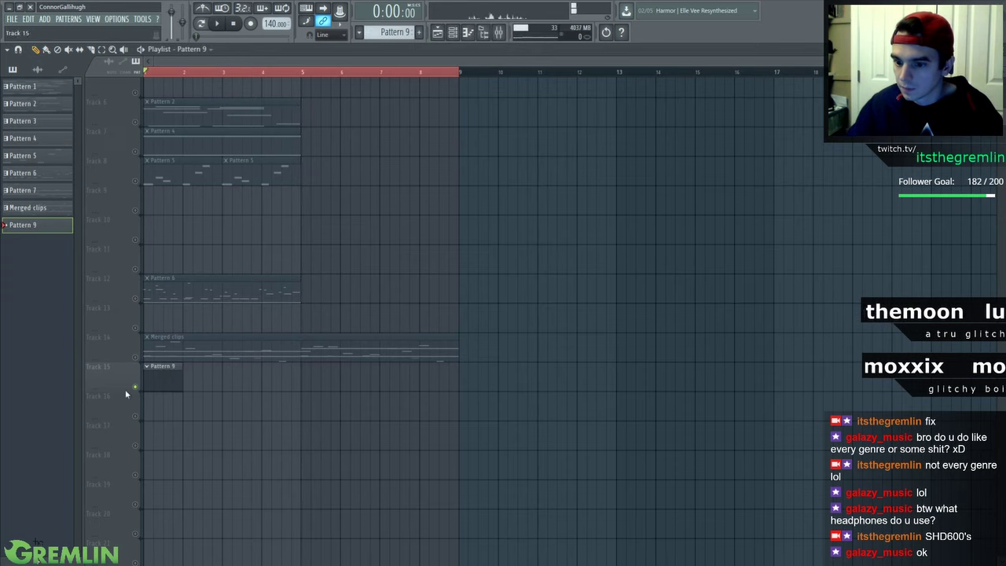
left_click_drag(179, 380, 458, 378)
Open the Kontakt 5 #4 piano roll for the new pattern and add a one-beat F#5 note at its start
key("F6")
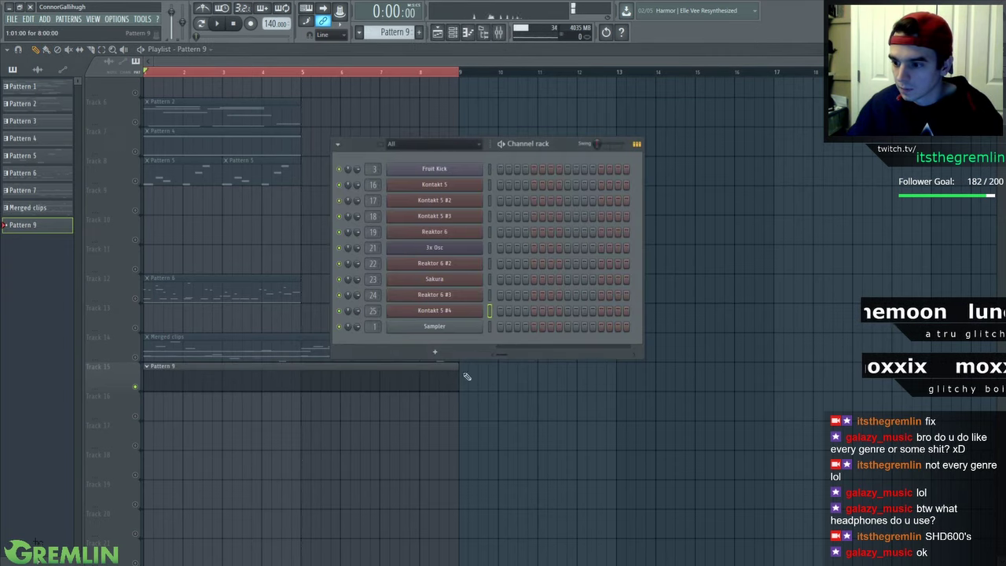
right_click(461, 311)
left_click(503, 311)
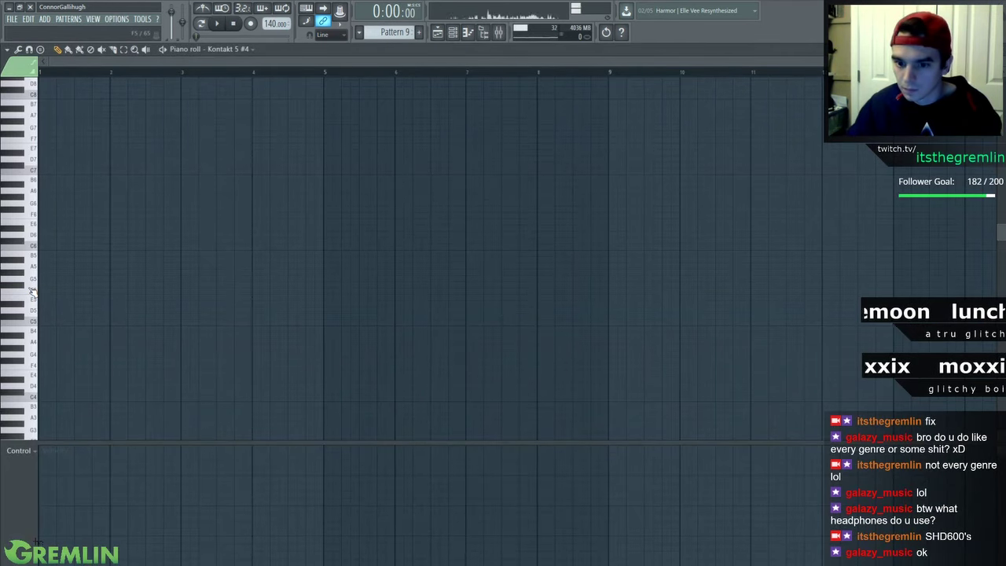
left_click(55, 286)
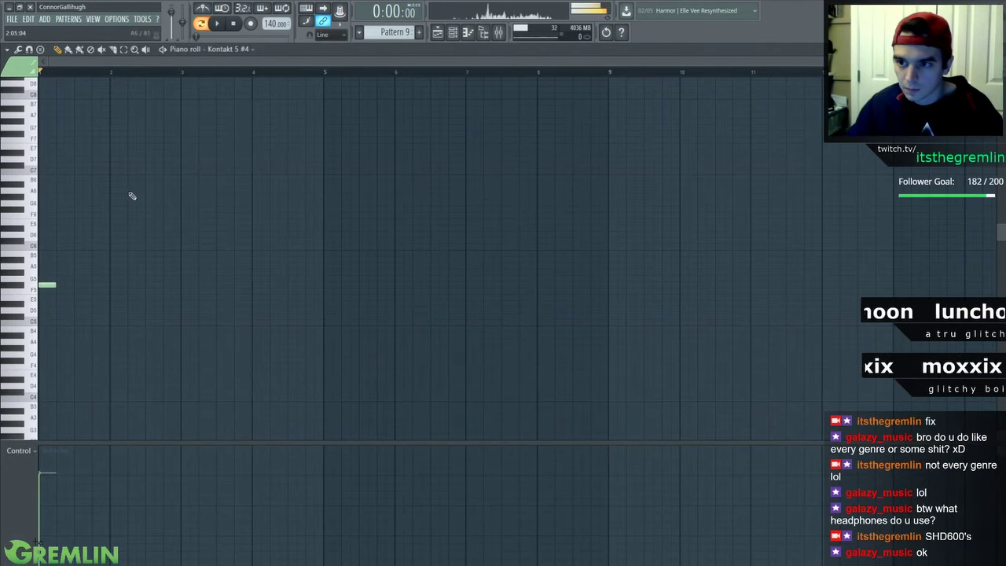
Play the pattern and lower the Kontakt 5 #4 mixer track's volume
key("space")
key("F9")
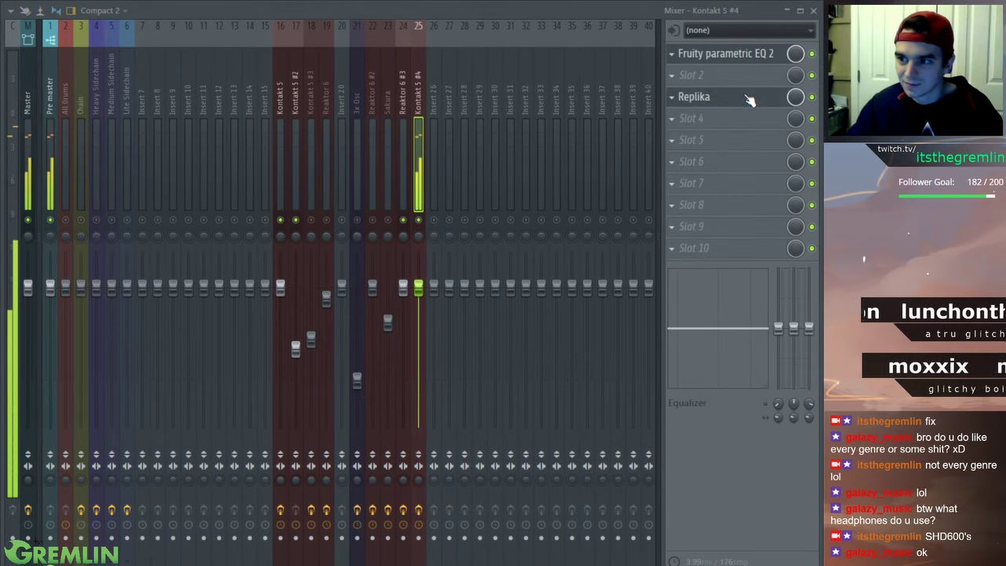
key("F9")
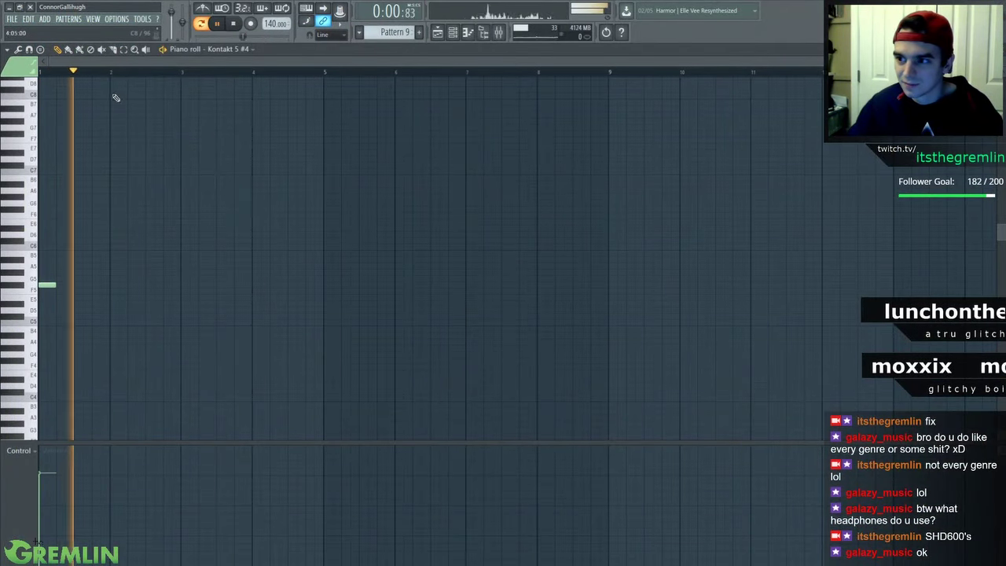
key("F9")
left_click_drag(418, 286, 418, 333)
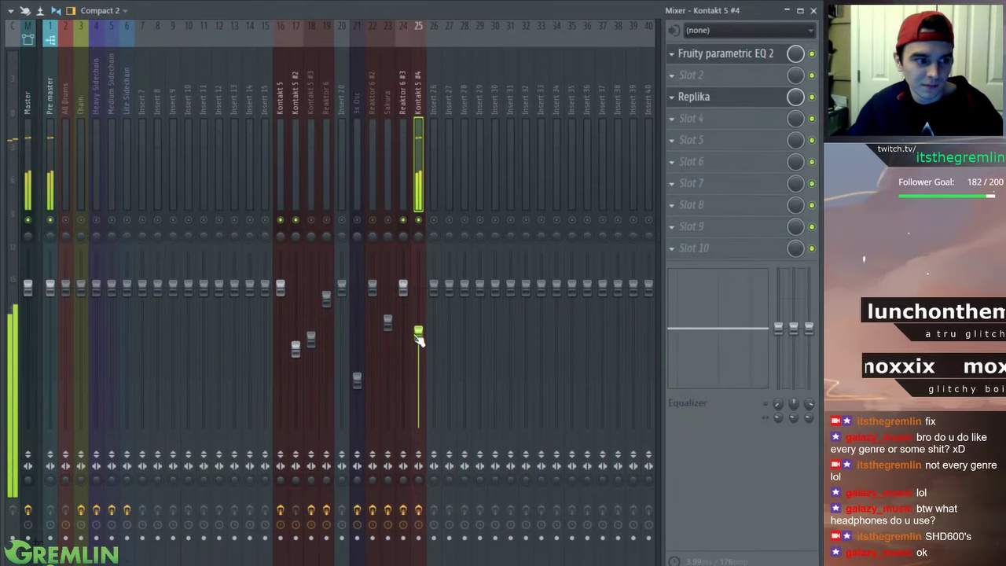
key("F9")
key("space")
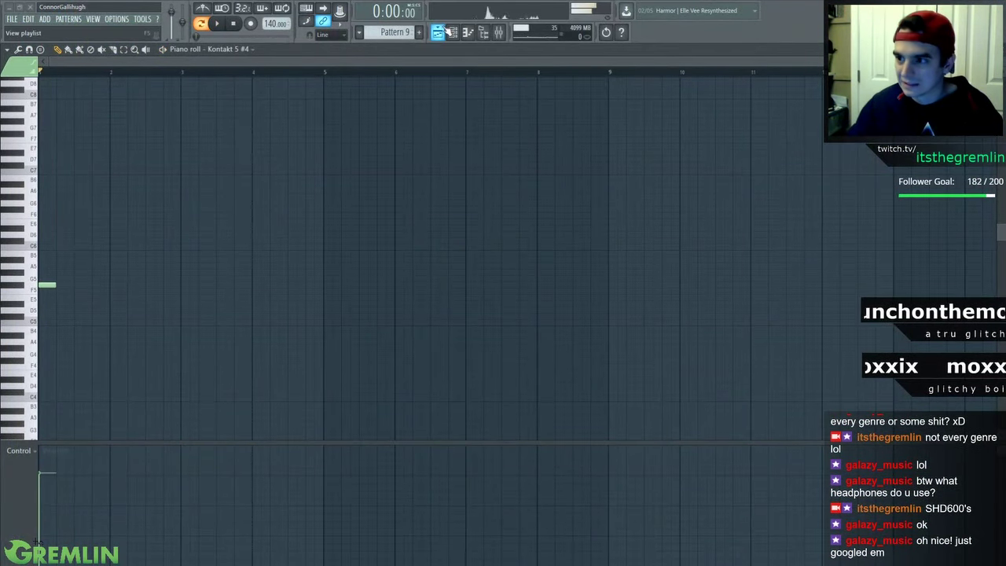
Cut band 4 in the Fruity parametric EQ 2 on the Kontakt 5 #4 mixer track and play the pattern to check it
key("F9")
left_click(746, 61)
key("F9")
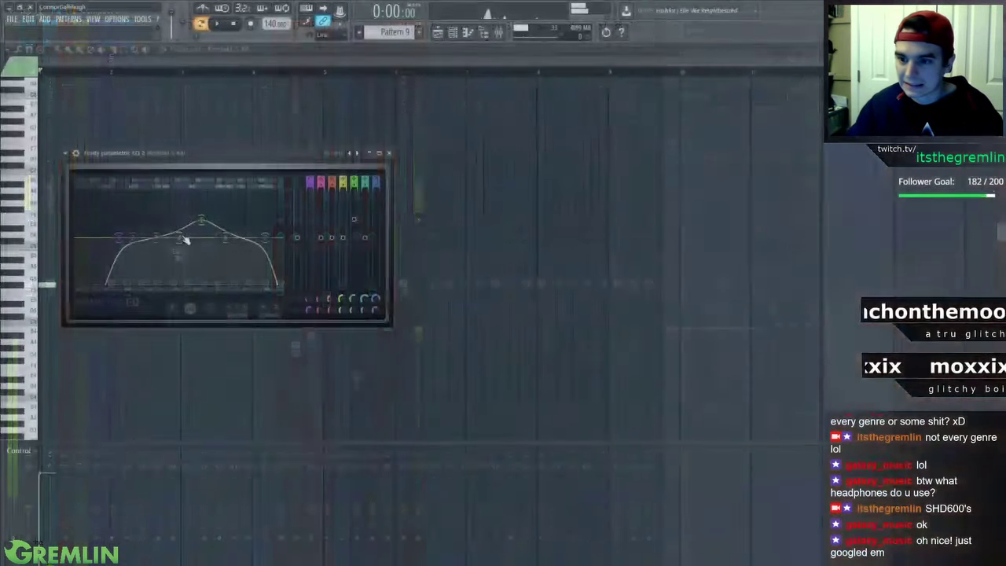
left_click_drag(185, 240, 182, 262)
key("space")
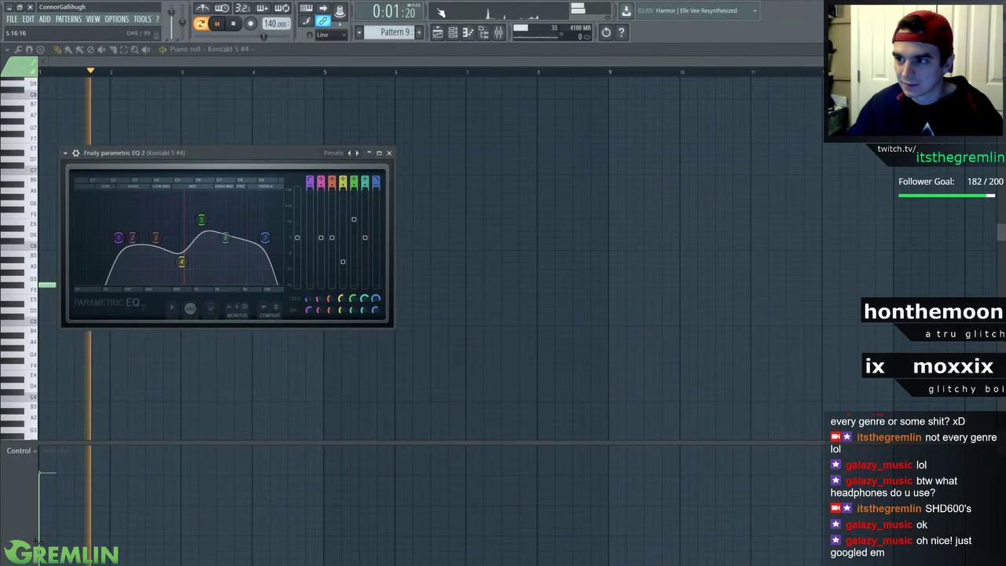
left_click(453, 32)
left_click(349, 74)
key("space")
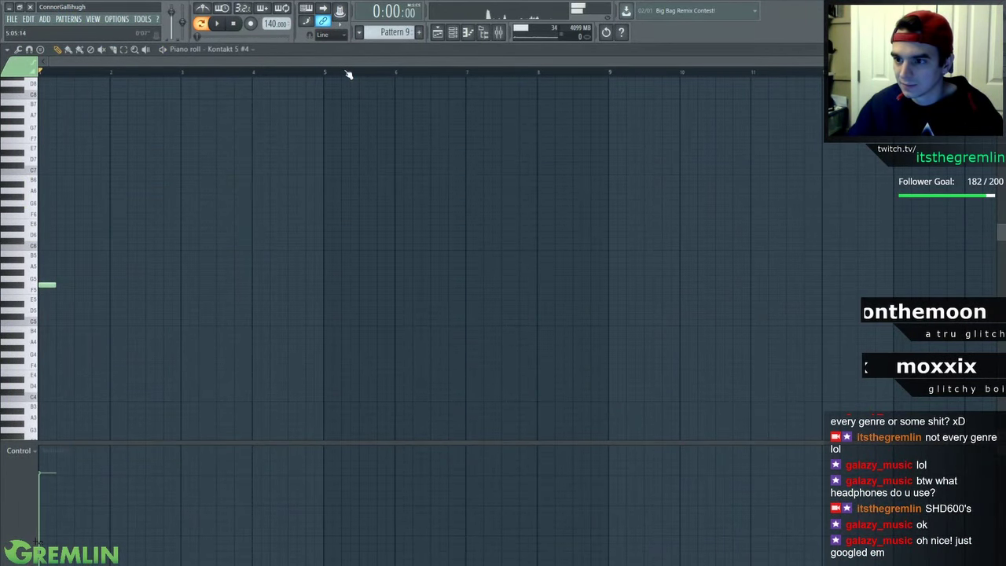
Add a one-beat C#5 note at step 11 of bar 2 in the Kontakt 5 #4 piano roll
left_click(158, 284)
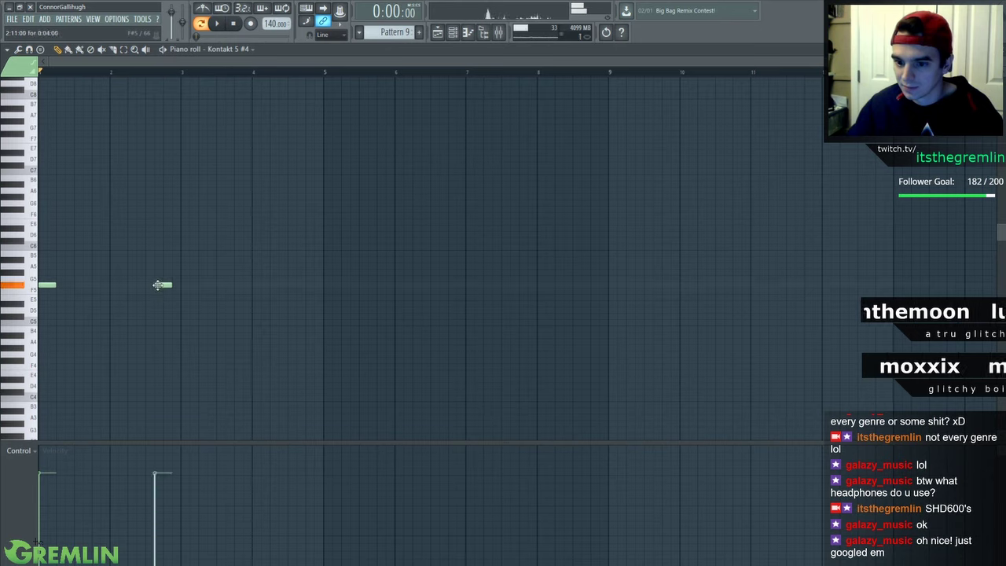
right_click(159, 285)
left_click(157, 316)
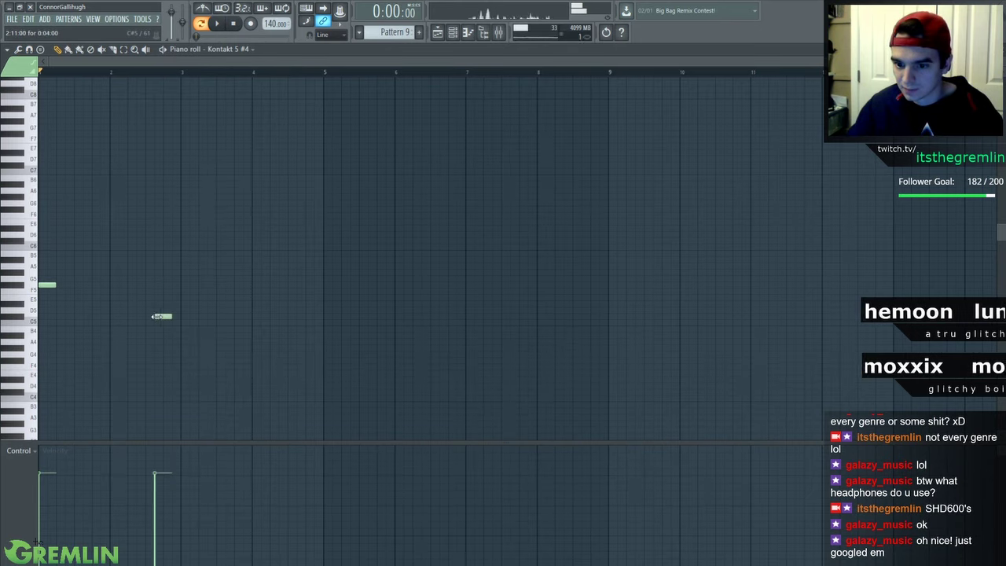
Audition the Reaktor 6 #3 and Sakura channels, and open the Sakura piano roll
left_click(453, 35)
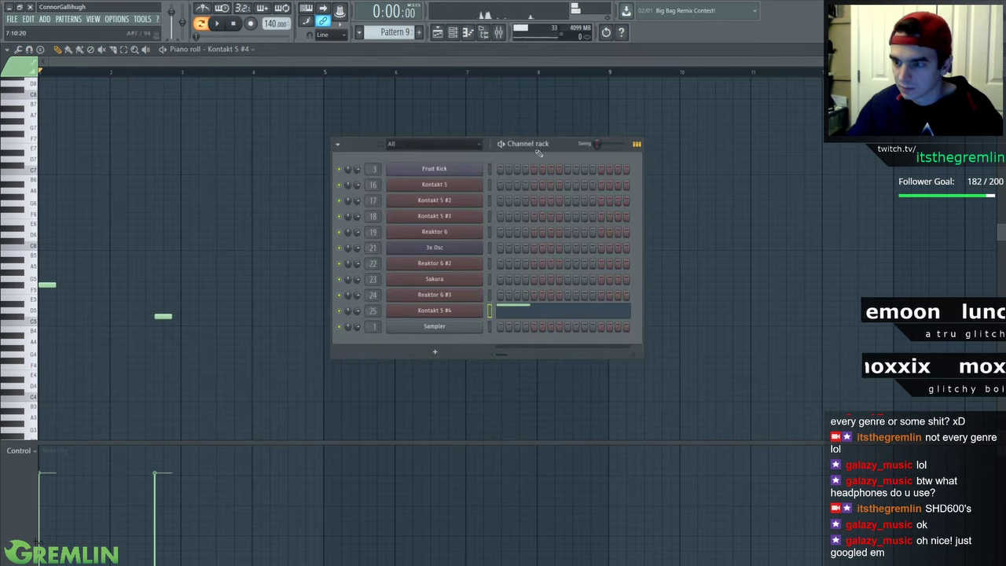
left_click(489, 292)
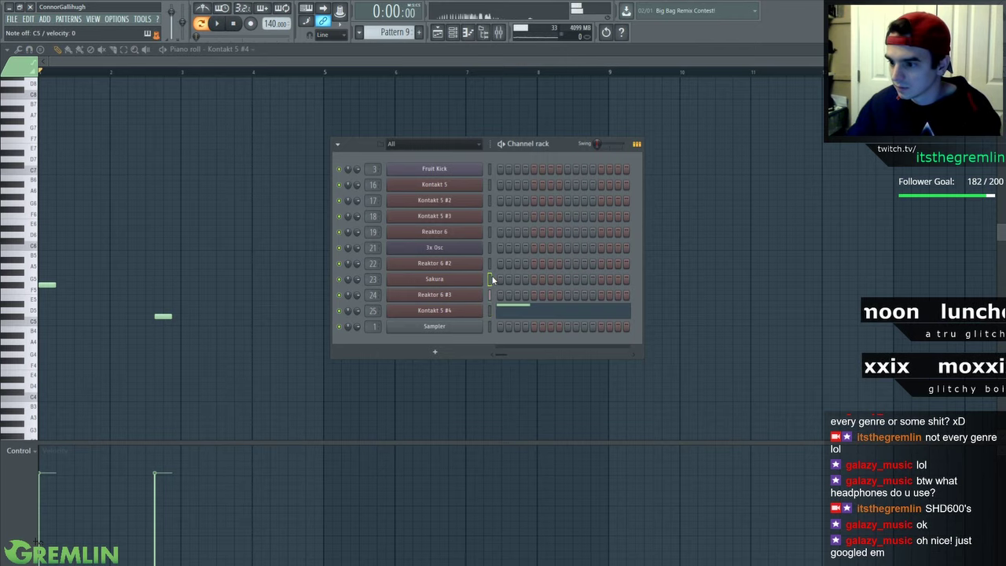
left_click(491, 279)
right_click(474, 279)
left_click(483, 287)
Place a one-beat F#6 note at the start of the Sakura piano roll and play it
left_click_drag(74, 235, 49, 234)
key("F9")
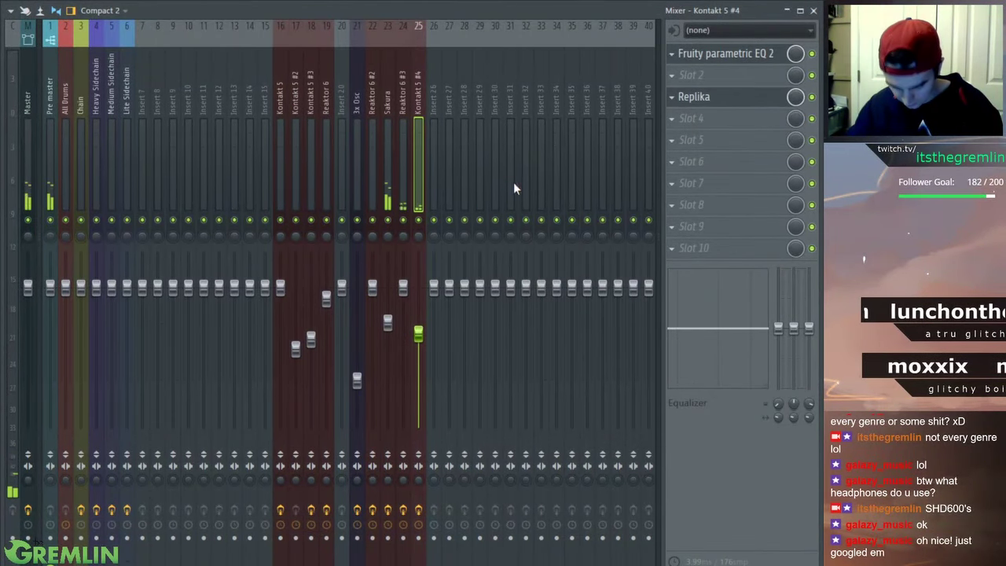
key("F9")
right_click(53, 245)
left_click(45, 210)
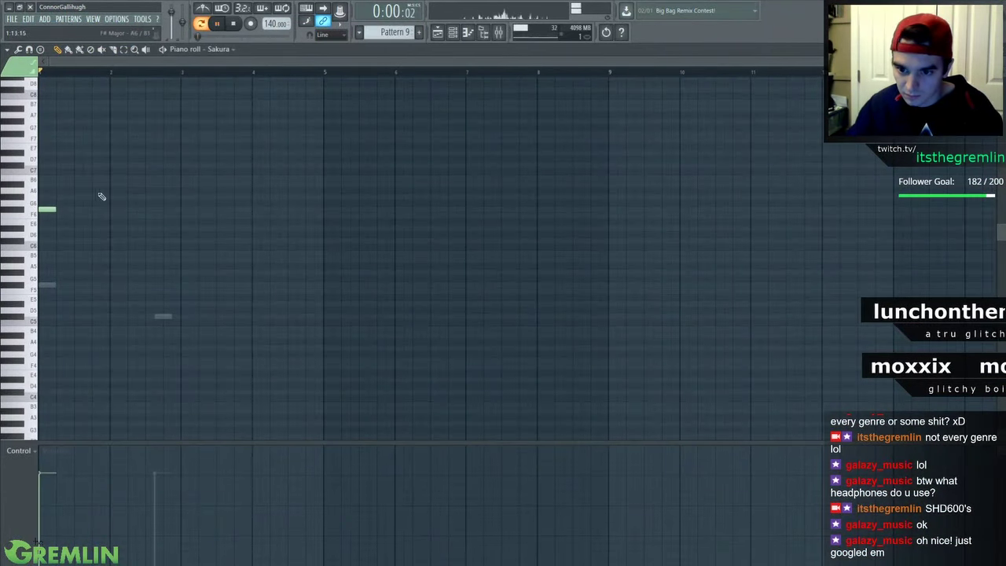
key("space")
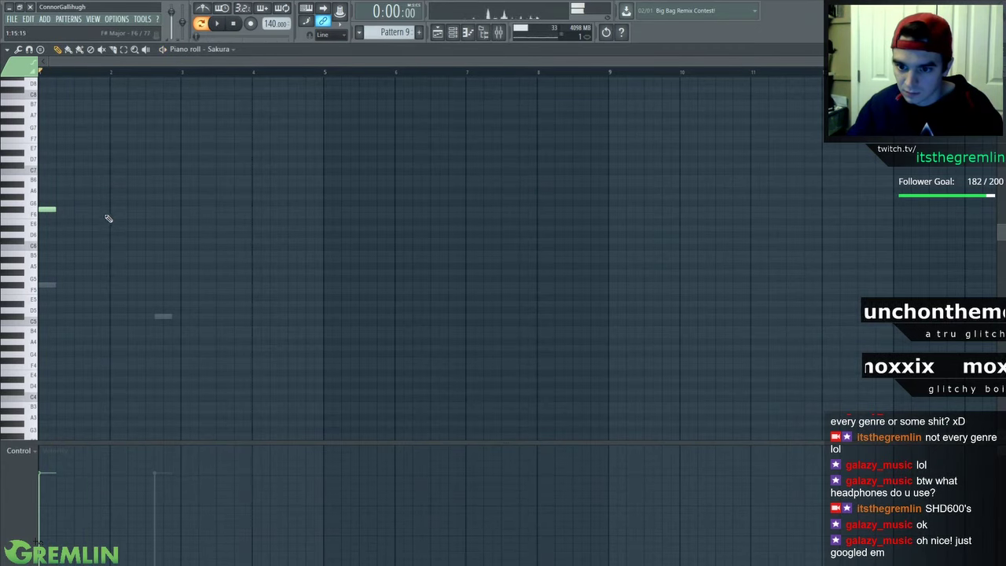
Add one-beat Sakura notes in bar 1, C#6 at step 11 and C#4 on beat 2, checking them during playback
key("space")
left_click(89, 215)
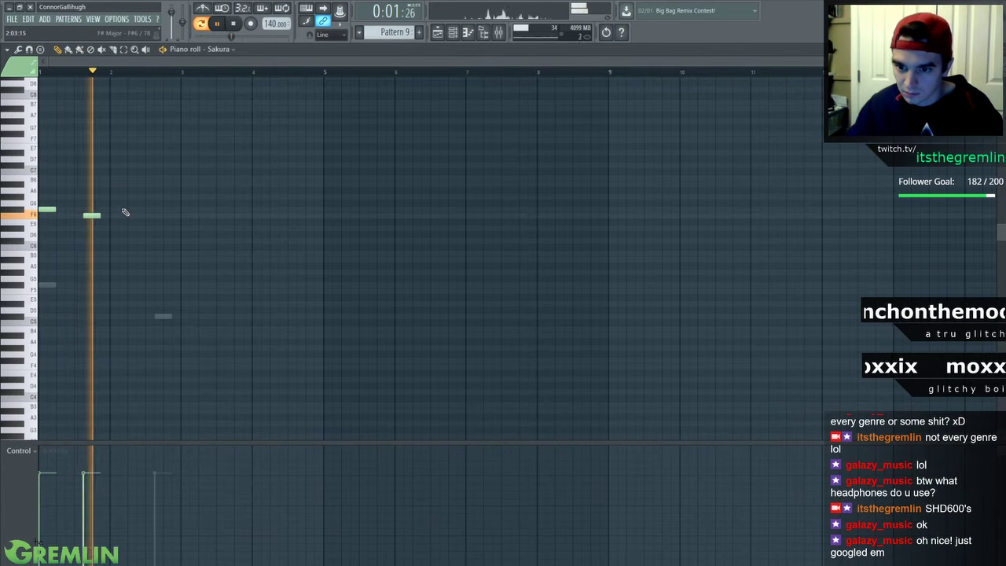
key("space")
right_click(91, 216)
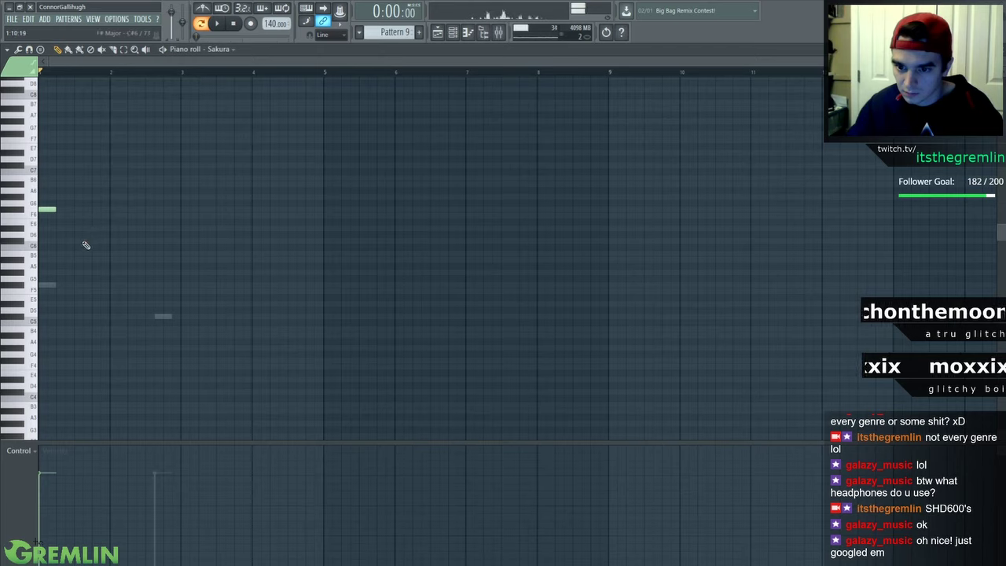
left_click(86, 243)
key("space")
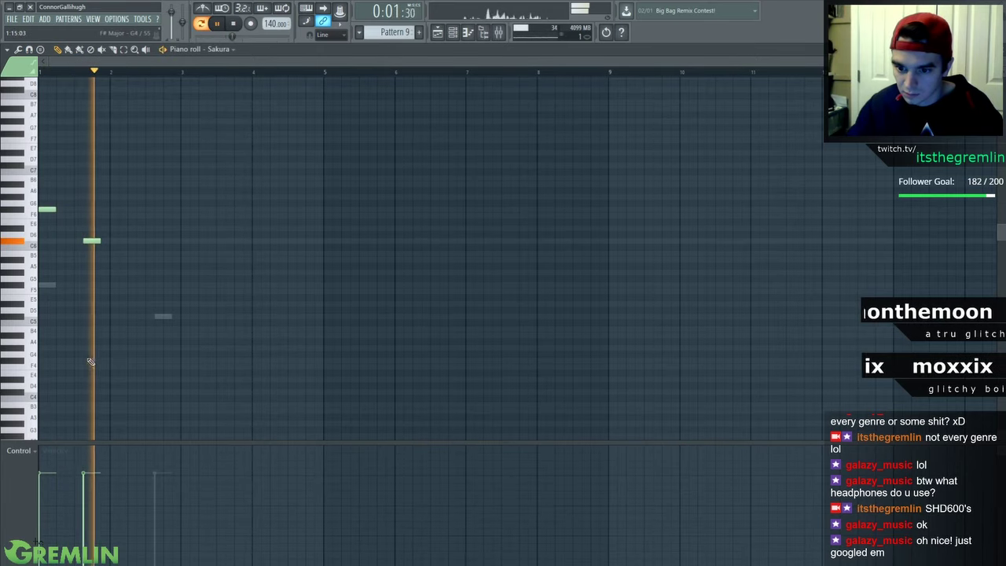
left_click(59, 392)
key("space")
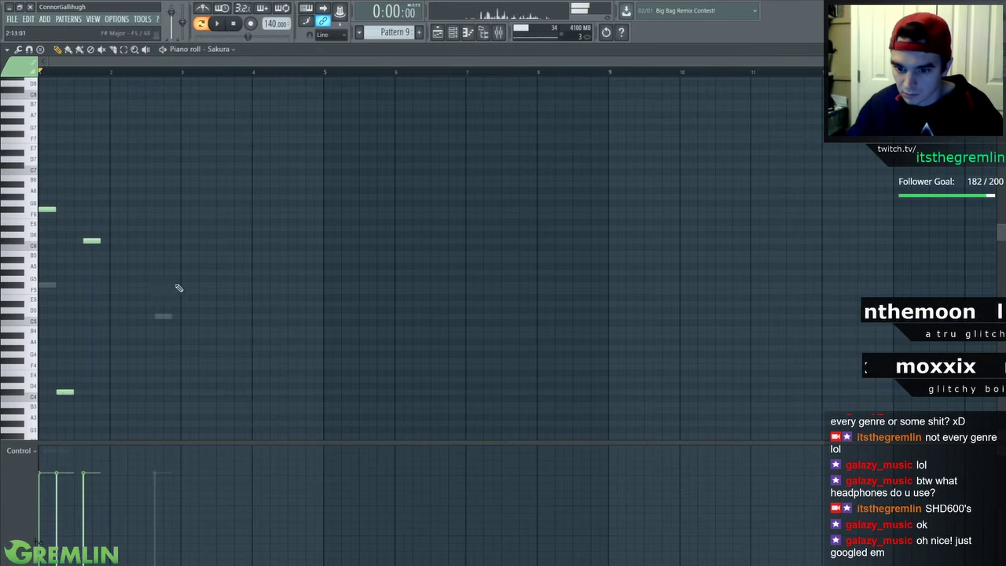
Continue the Sakura melody with C#4 notes in bars 2 and 3, C#6 late in bar 3 and D#6 in bar 4
key("space")
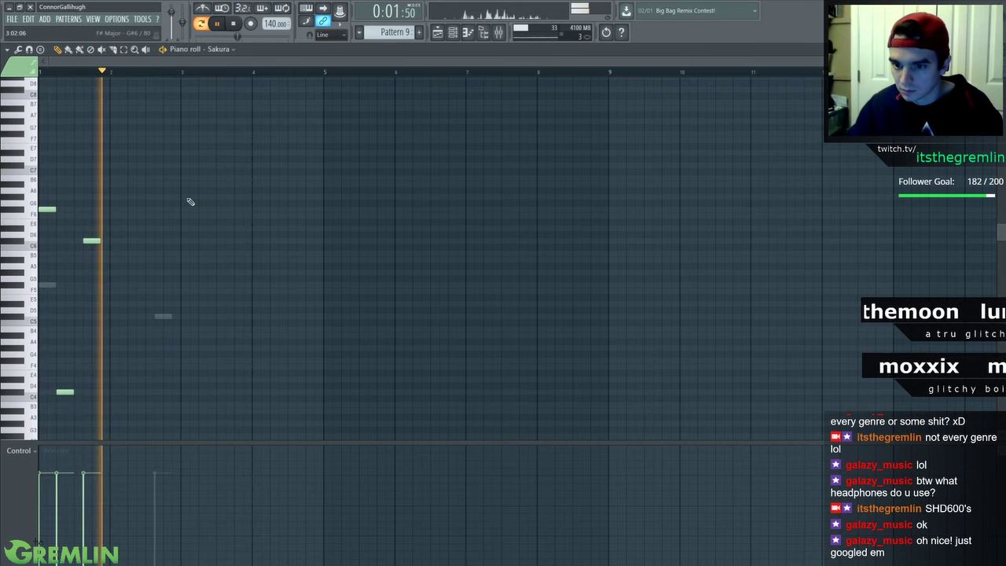
left_click(168, 392)
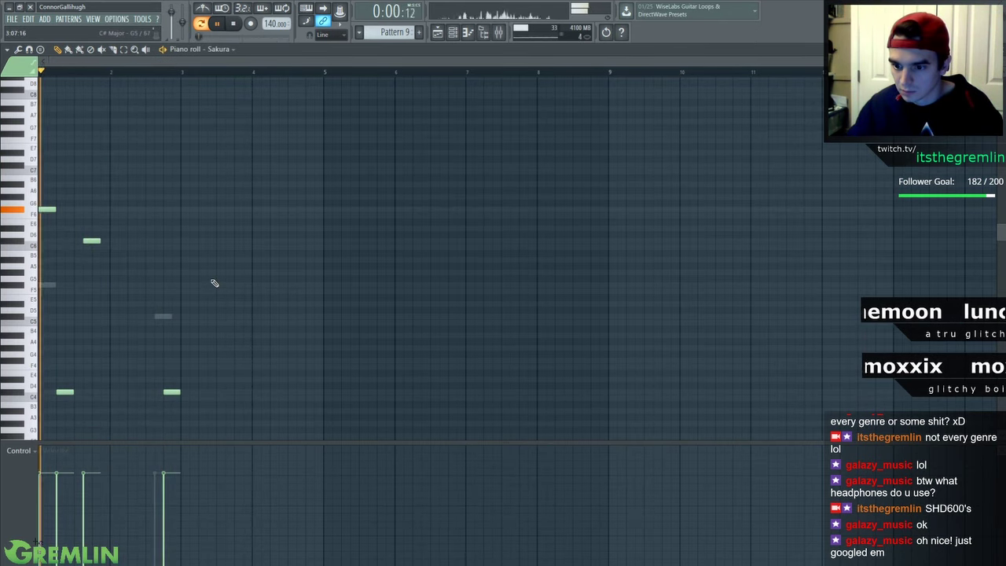
left_click(221, 393)
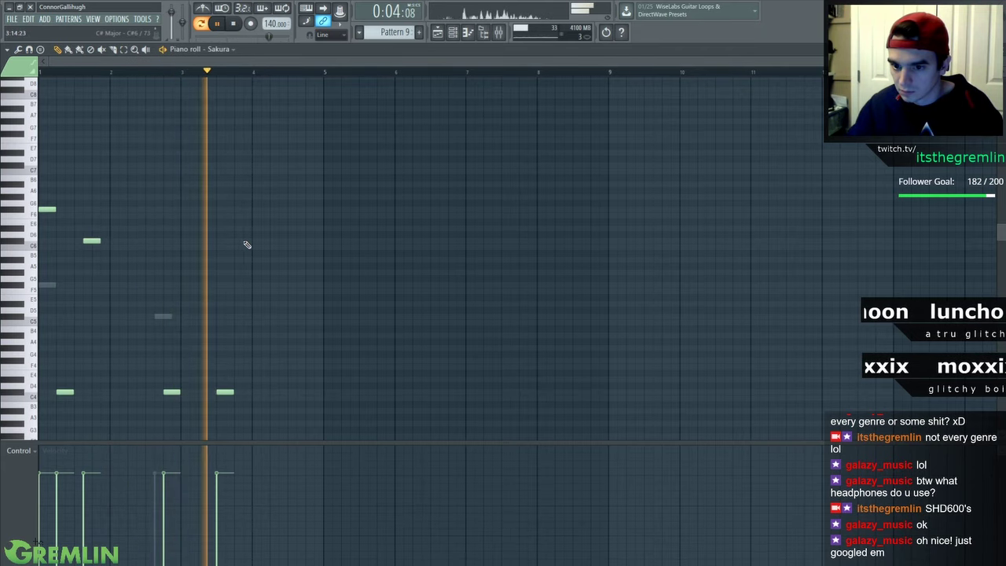
left_click(247, 241)
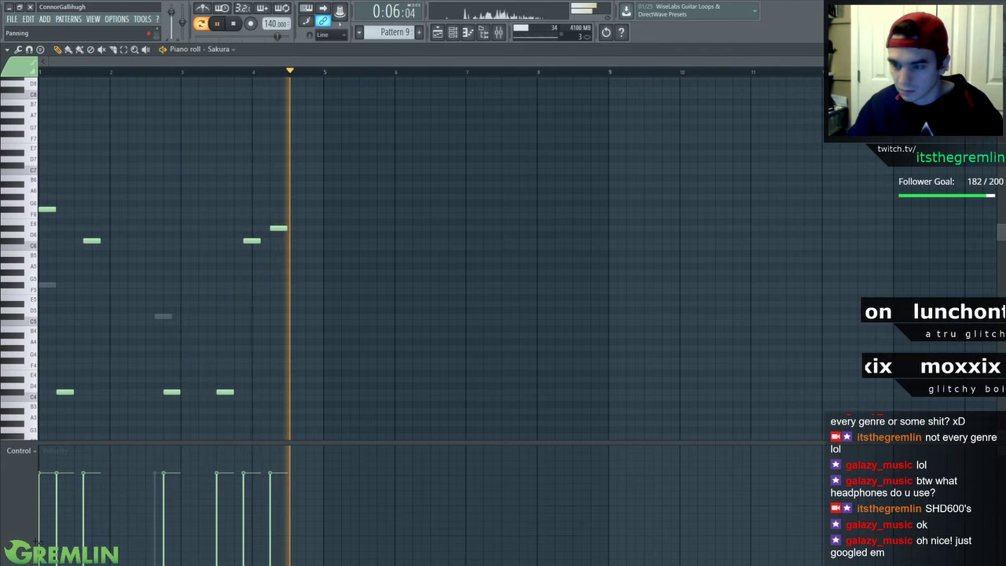
Add Fruity parametric EQ 2 to the Sakura mixer track, cut band 3 in the low mids and high-pass the lows with band 1
key("F9")
left_click(394, 187)
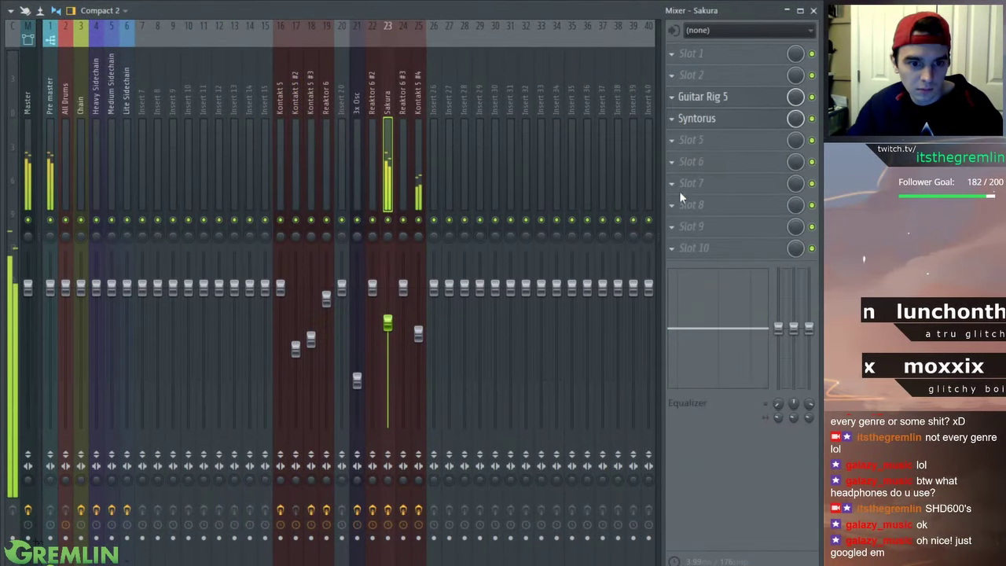
left_click(596, 202)
left_click_drag(169, 256, 168, 277)
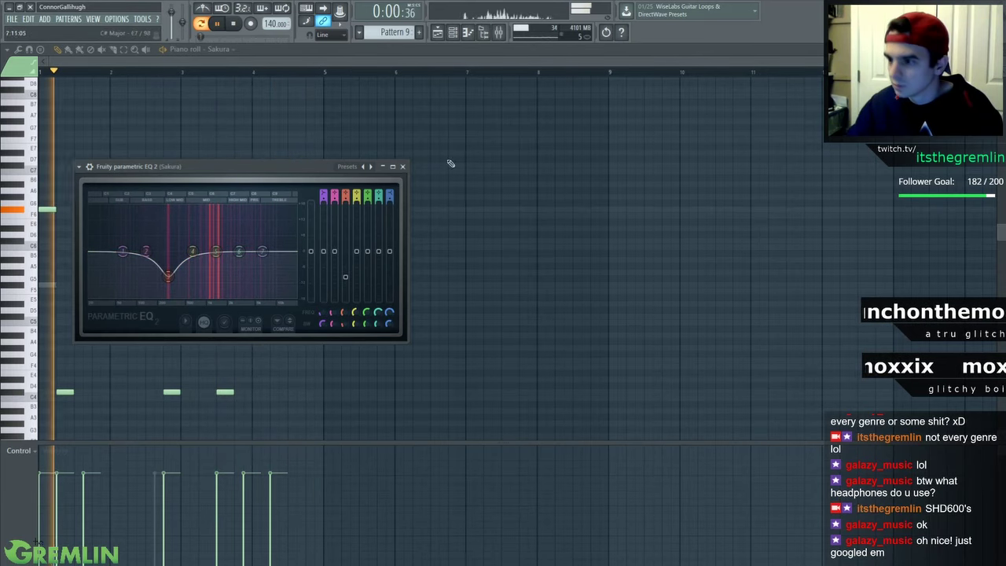
mouse_move(324, 194)
left_mouse_down()
mouse_move(323, 206)
mouse_move(324, 190)
left_mouse_up()
left_click_drag(322, 313, 322, 293)
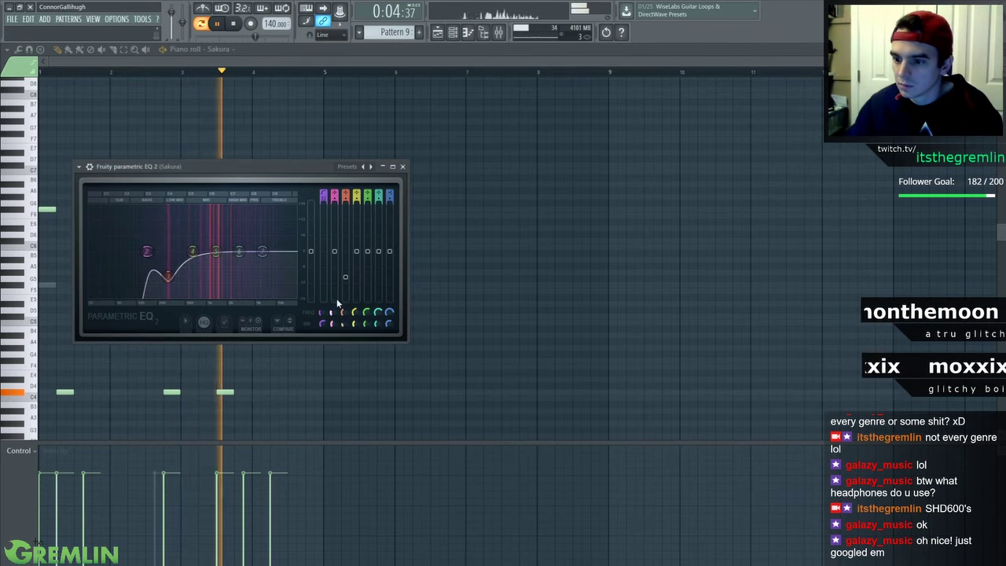
left_click_drag(168, 277, 167, 283)
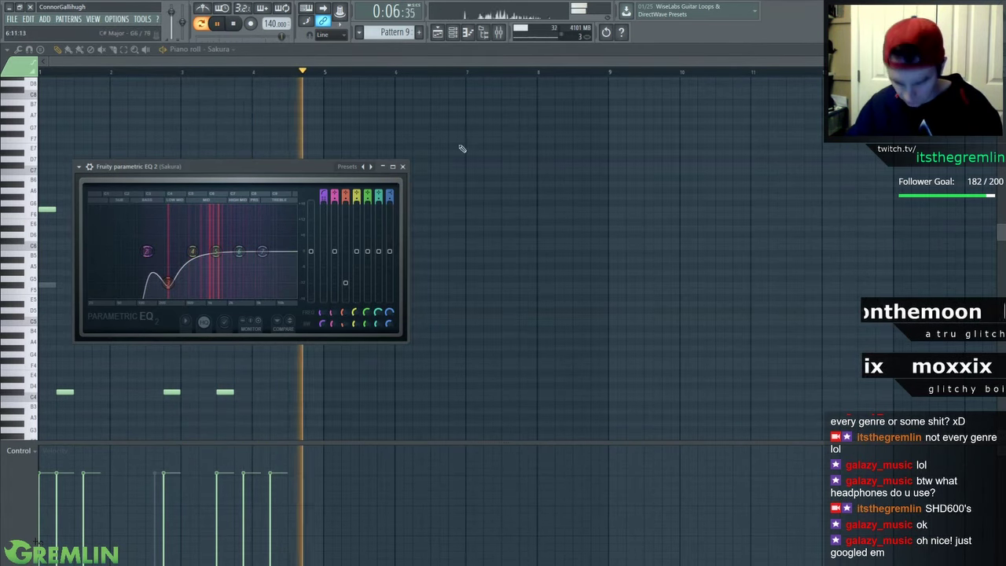
Open the Reaktor 6 channel's piano roll from the channel rack while the pattern plays
left_click(468, 33)
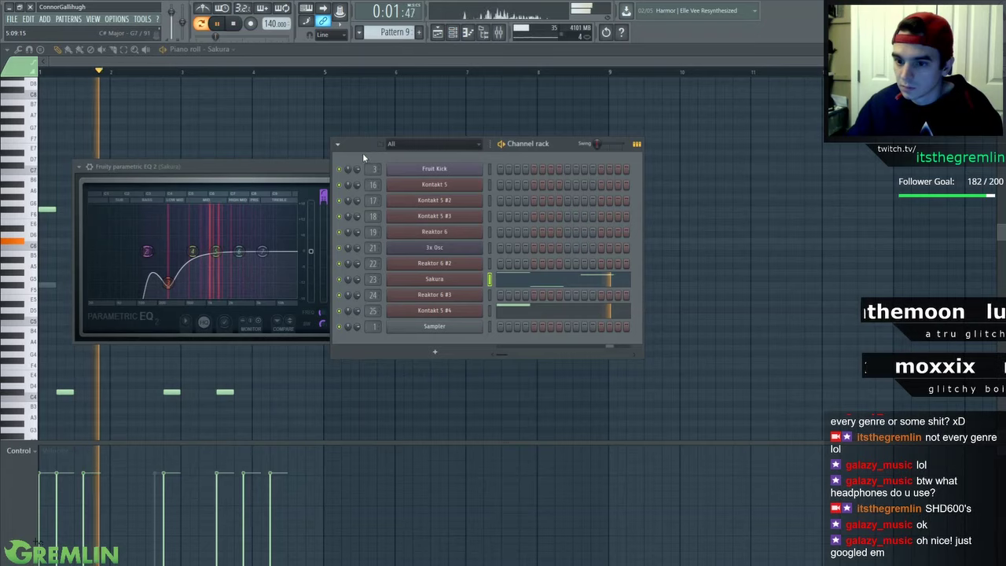
left_click_drag(548, 147, 587, 137)
key("F9")
key("F9")
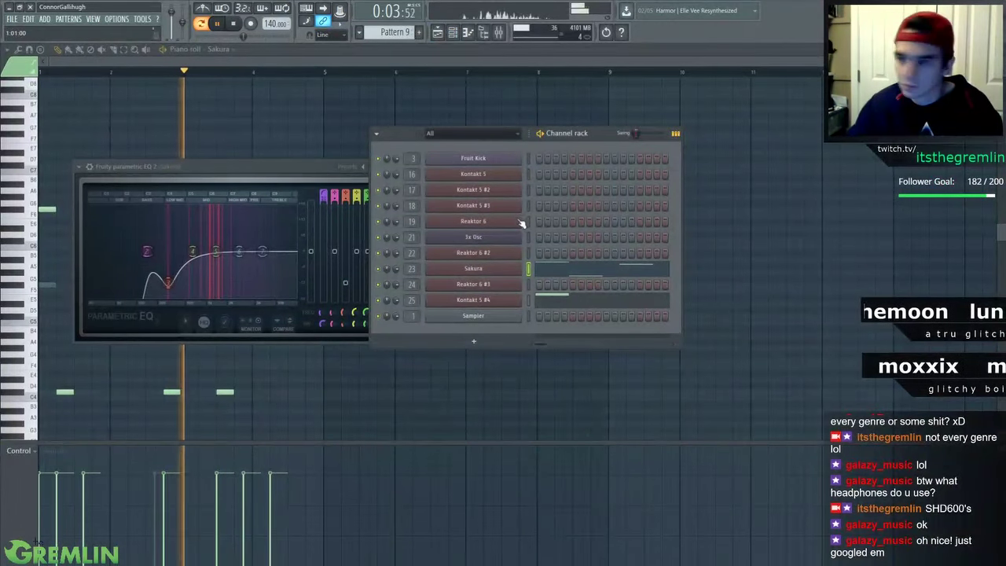
right_click(526, 220)
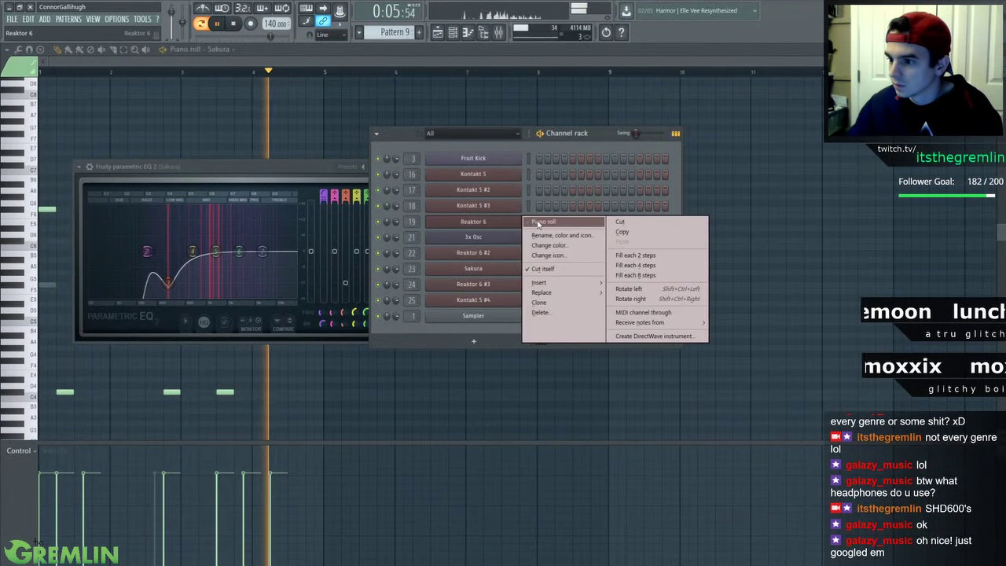
left_click(543, 224)
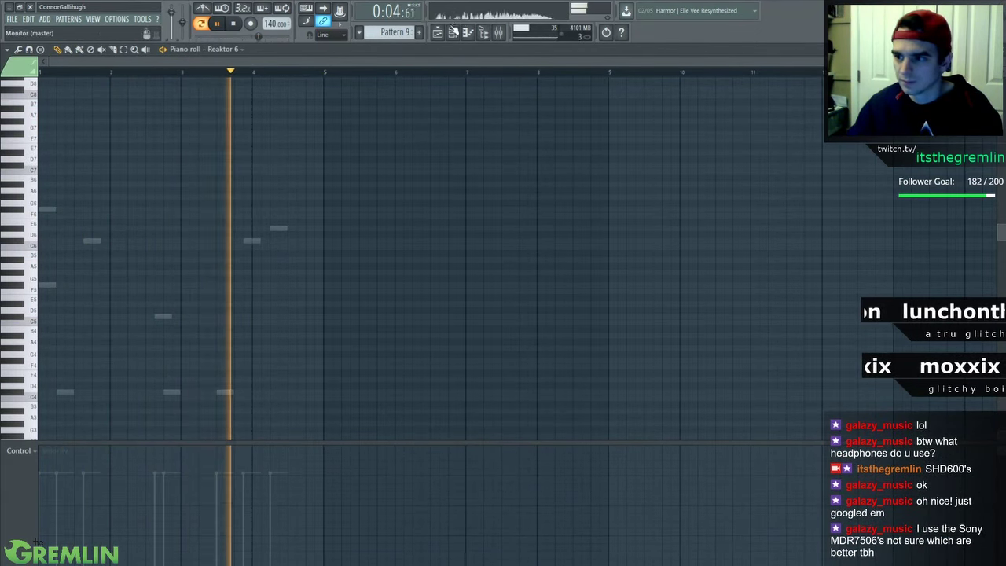
Insert a new Kontakt 5 channel at the Sampler channel and remove its three default Atmos instruments
left_click(453, 32)
right_click(519, 315)
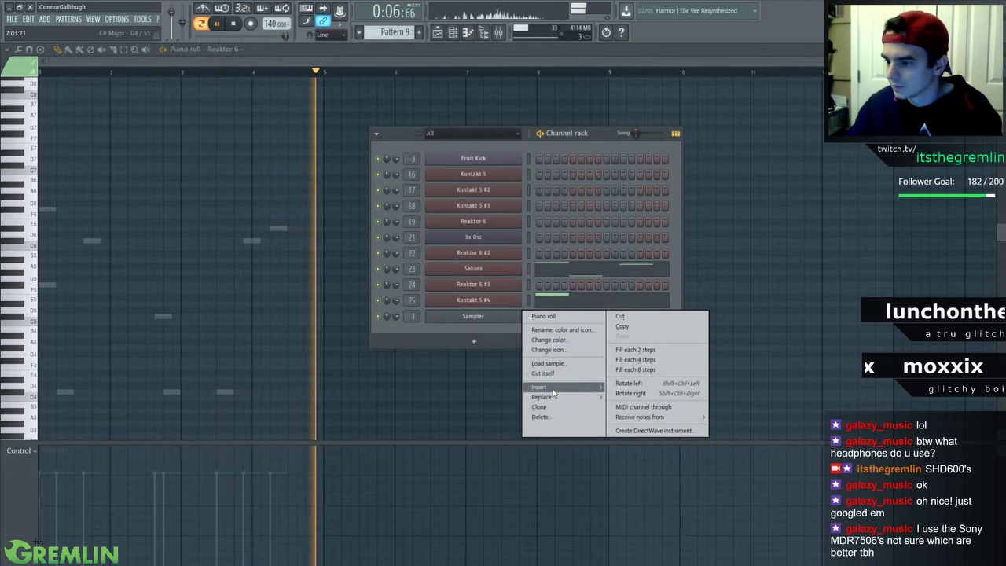
mouse_move(543, 387)
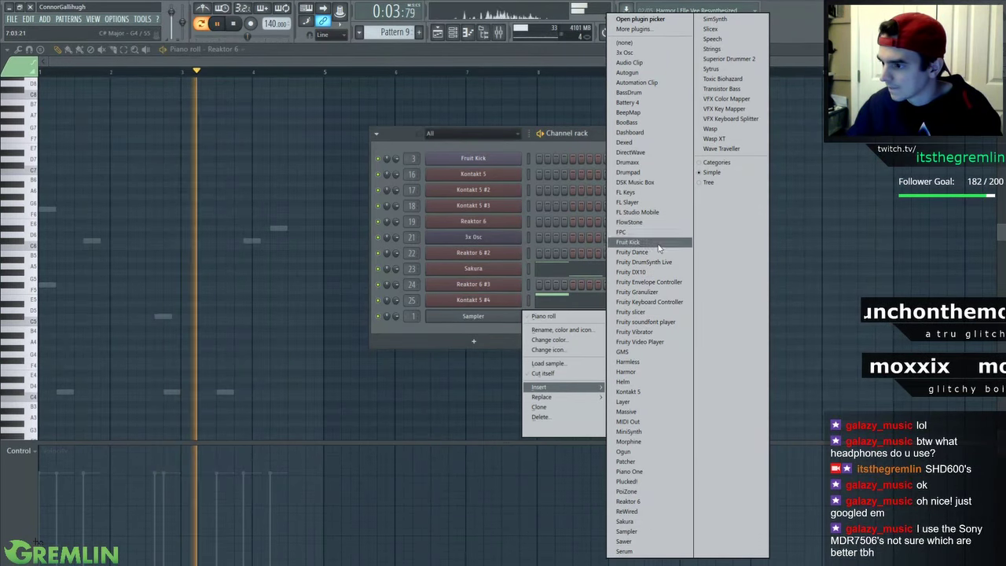
left_click(633, 391)
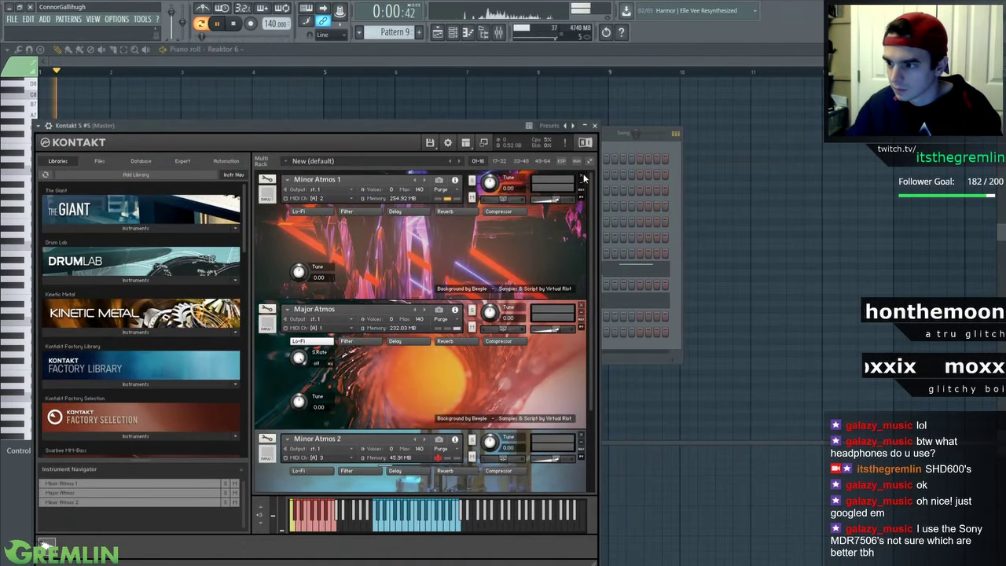
left_click(583, 177)
left_click(583, 177)
left_click(583, 177)
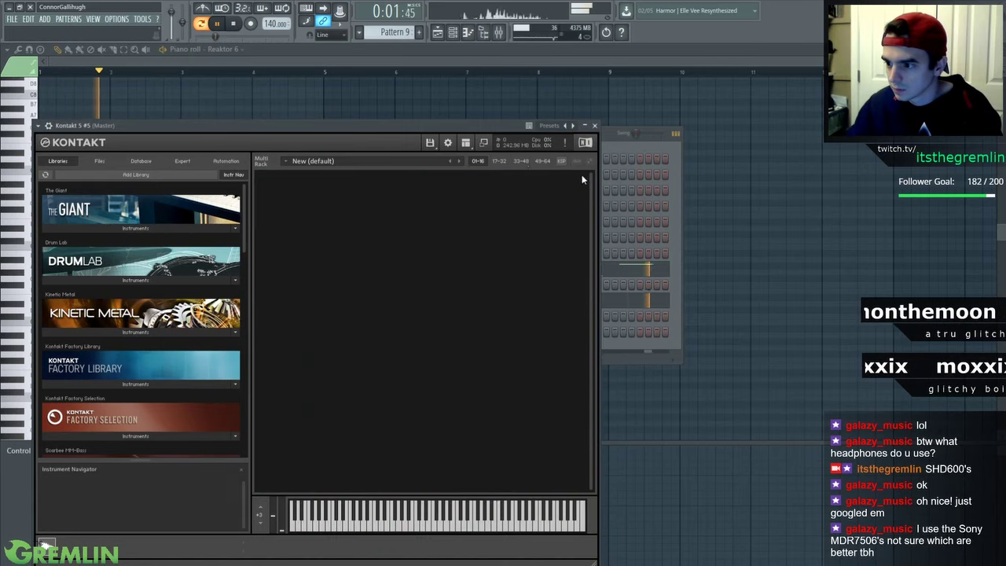
Load the In A Lonely Place instrument from the Kontakt Factory Library's Synth Choir folder into the empty rack
left_click(145, 384)
scroll(145, 372, "down", 3)
left_click(73, 287)
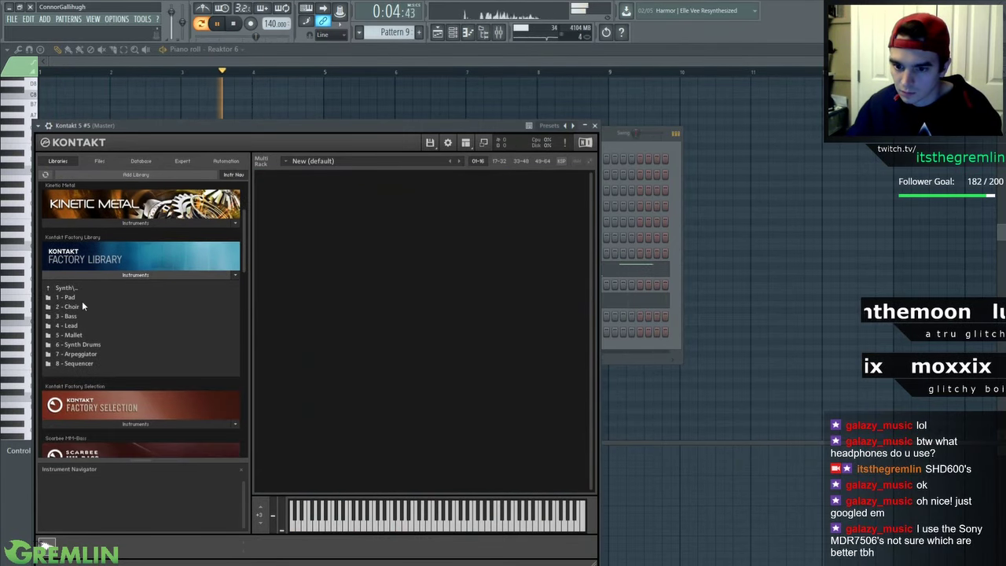
left_click(74, 306)
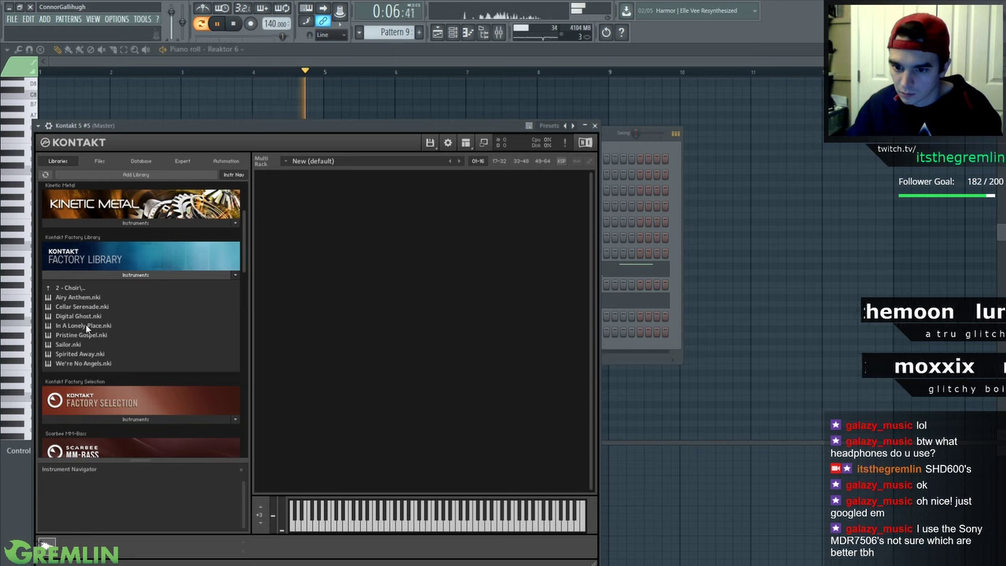
left_click_drag(82, 326, 407, 383)
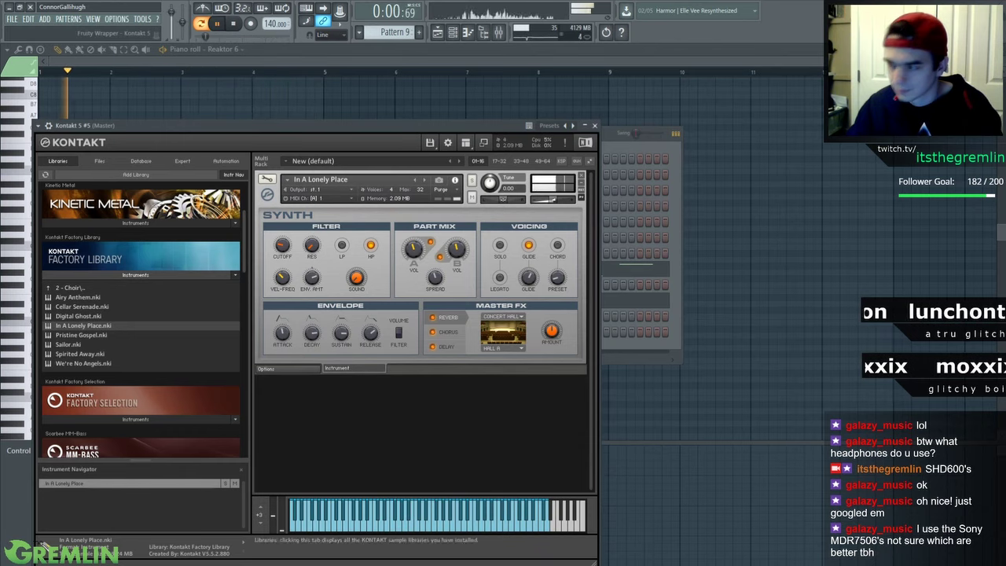
Route the new Kontakt channel to mixer Insert 26 and replace the loaded choir instrument with Pristine Gospel
key("F9")
key("F9")
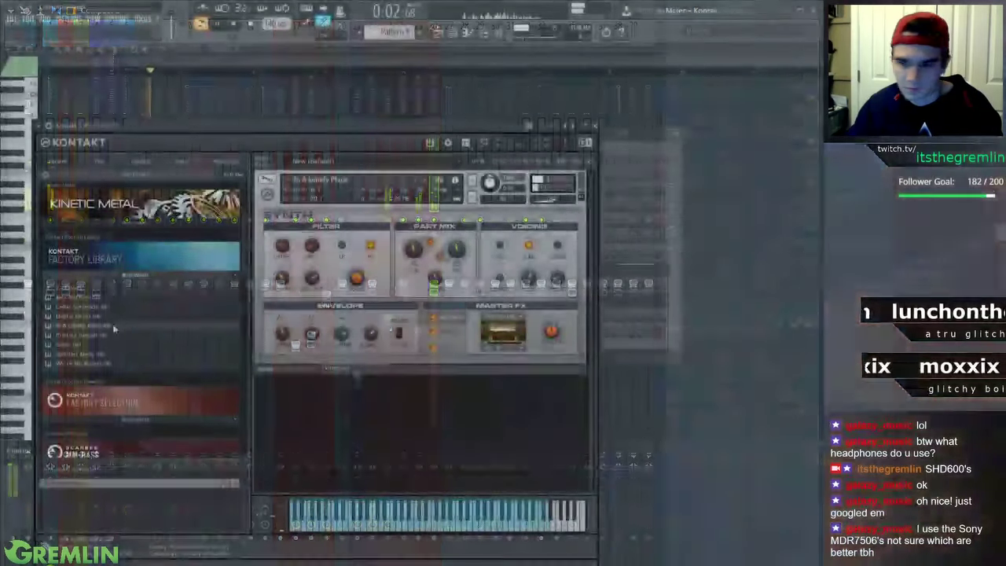
double_click(93, 335)
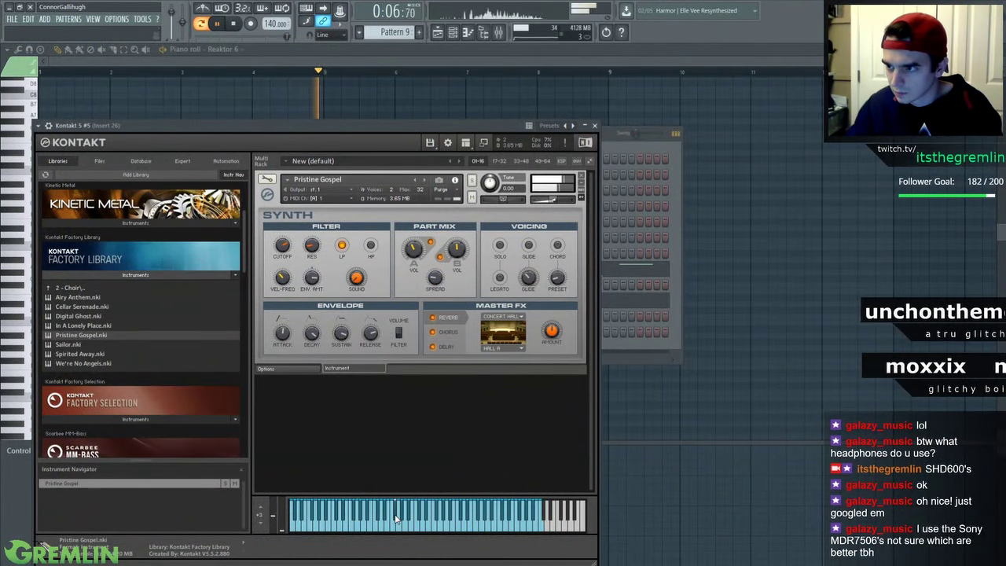
Stop the pattern playback and set the Pristine Gospel instrument's MIDI channel to omni
key("space")
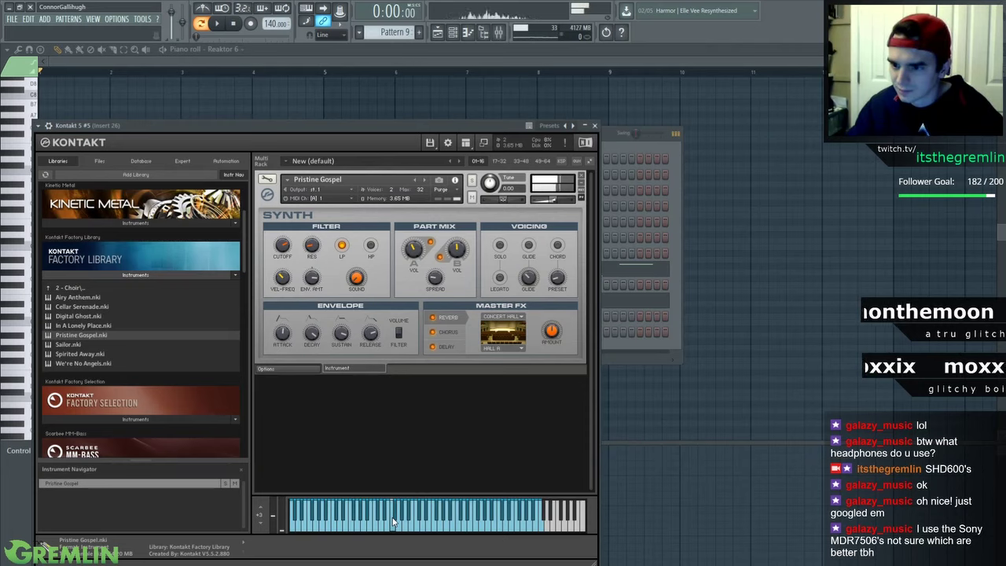
left_click(328, 198)
left_click(334, 203)
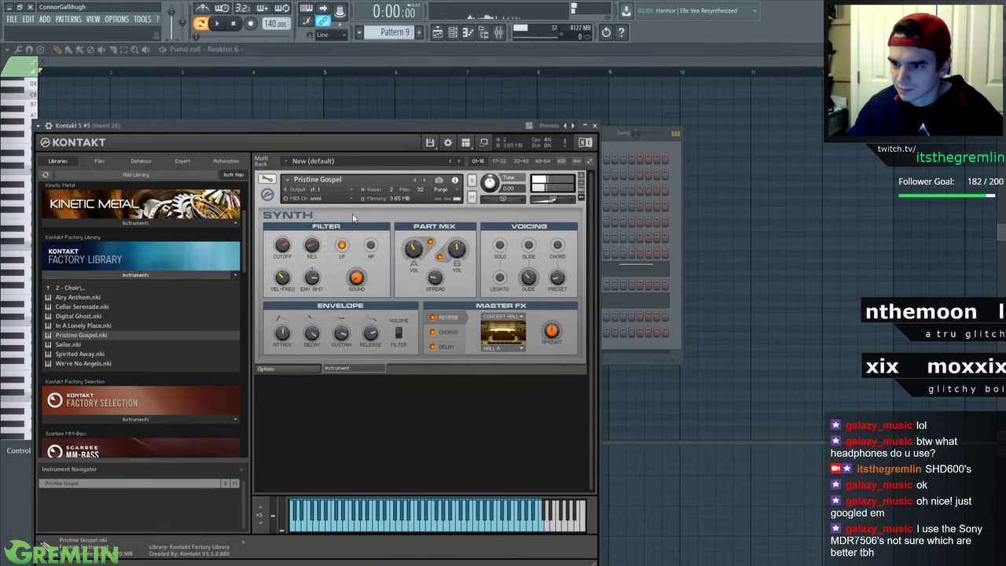
Audition the Pristine Gospel patch, replace the piano roll with the playlist, and reopen the Kontakt 5 #5 instrument from the channel rack
left_click(417, 520)
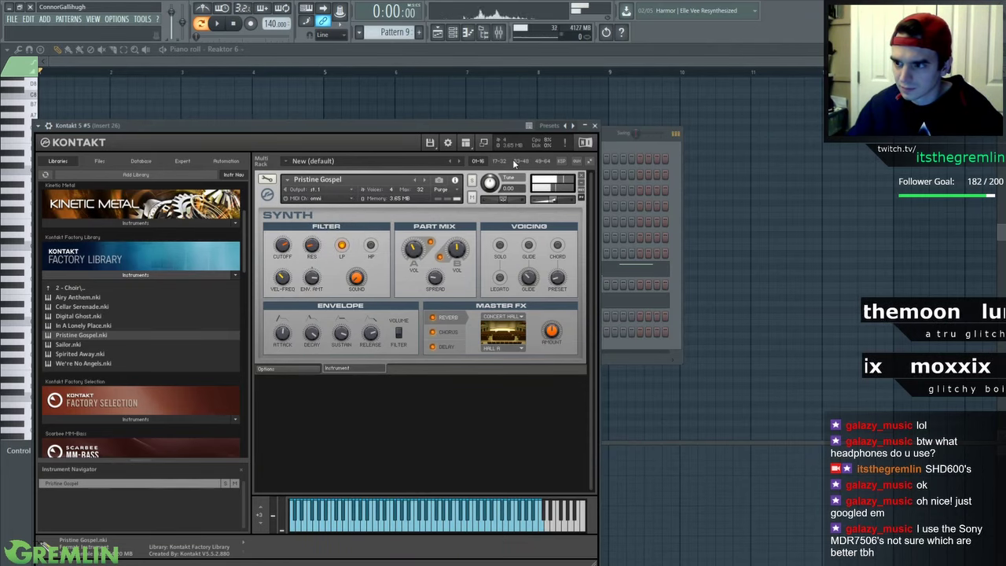
key("F7")
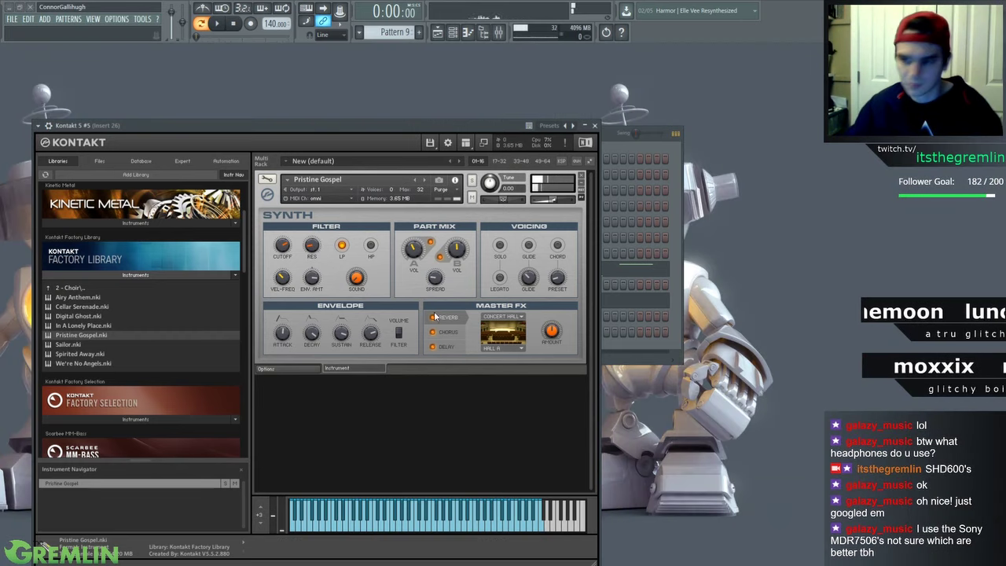
left_click(438, 33)
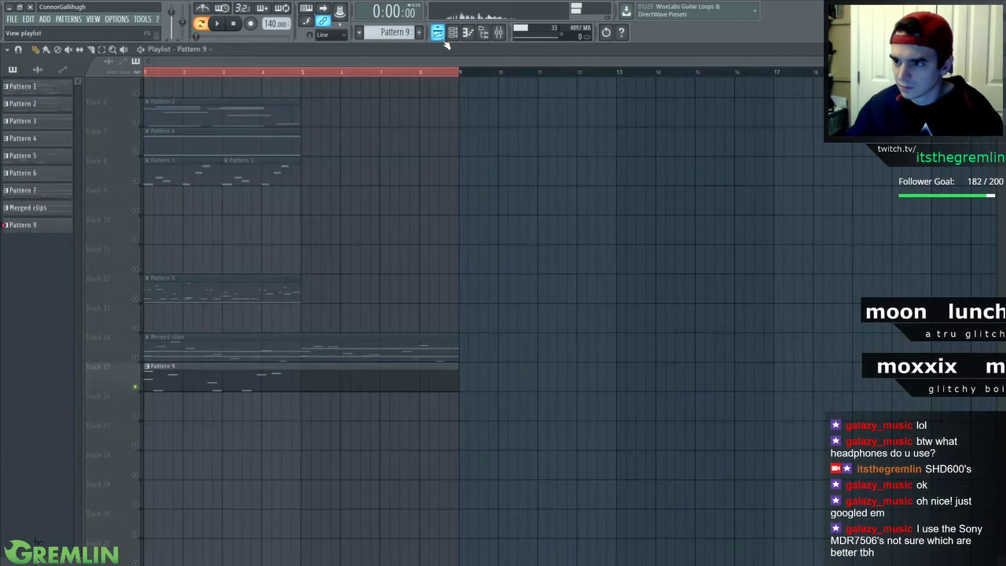
left_click(454, 33)
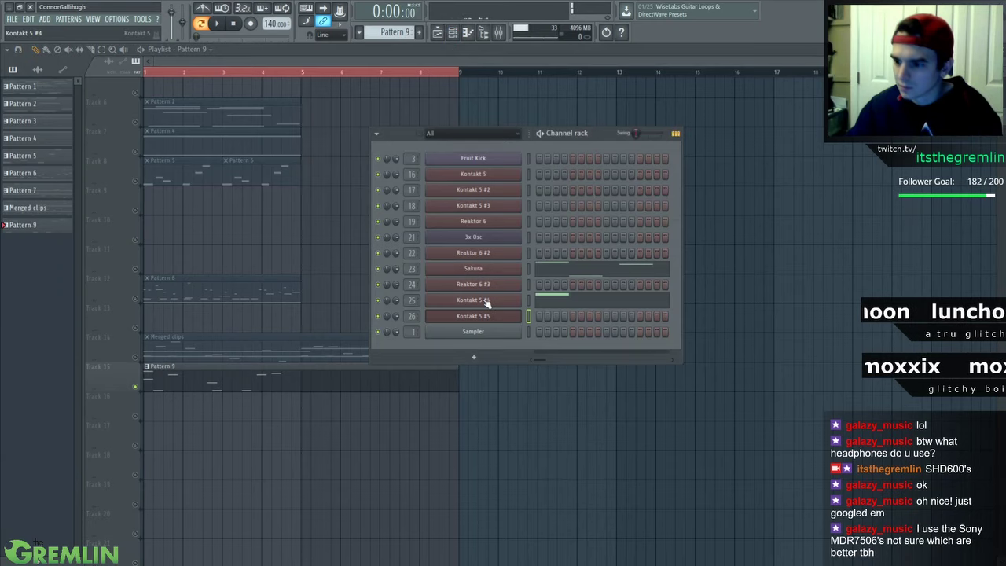
left_click(487, 317)
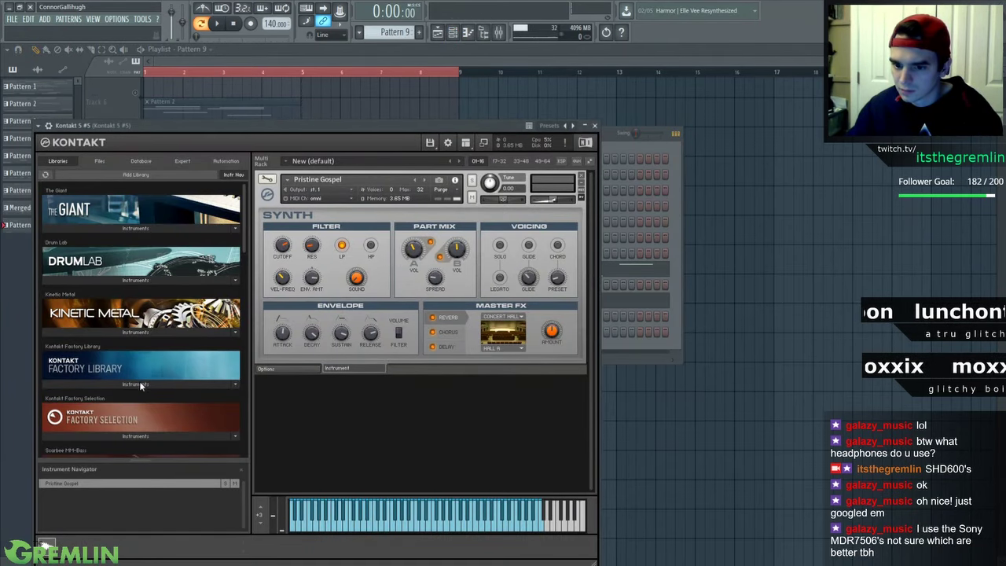
Load the Airy Anthem patch from the Choir folder of the Kontakt Factory Library
left_click(141, 435)
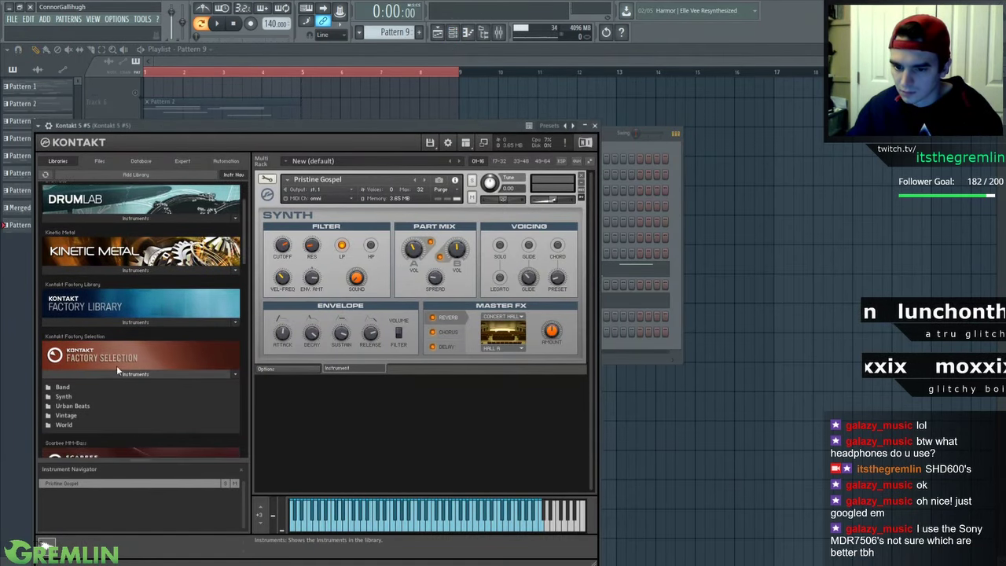
left_click(120, 322)
left_click(78, 344)
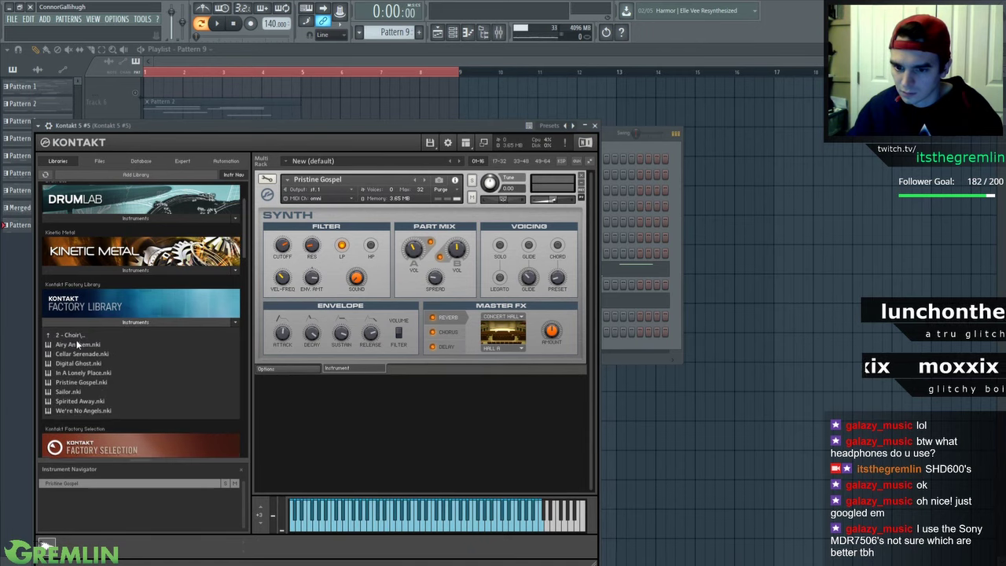
double_click(78, 343)
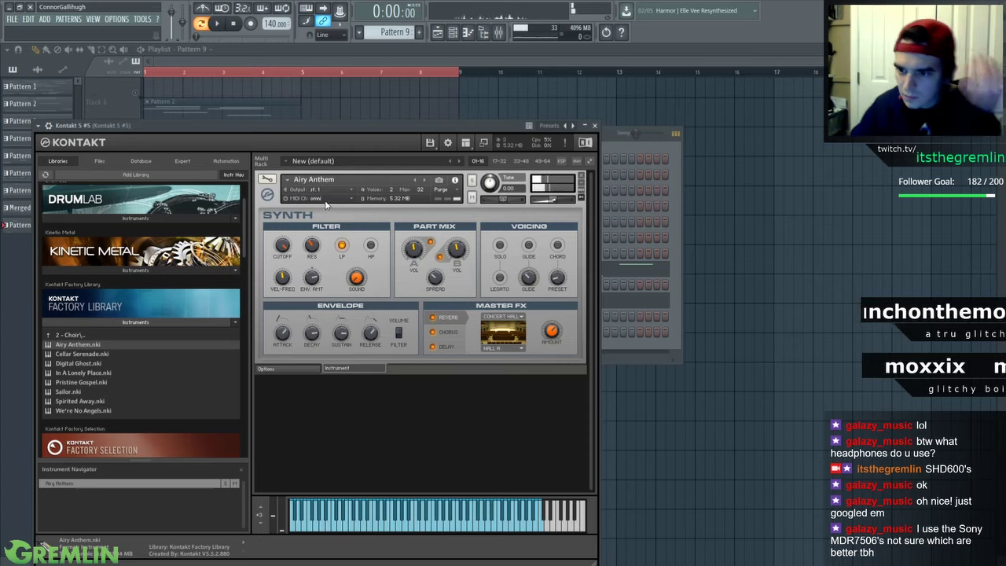
Load the Cold Cave patch from the Factory Library's Pad folder and audition it on the on-screen keyboard
left_click(136, 322)
left_click(136, 323)
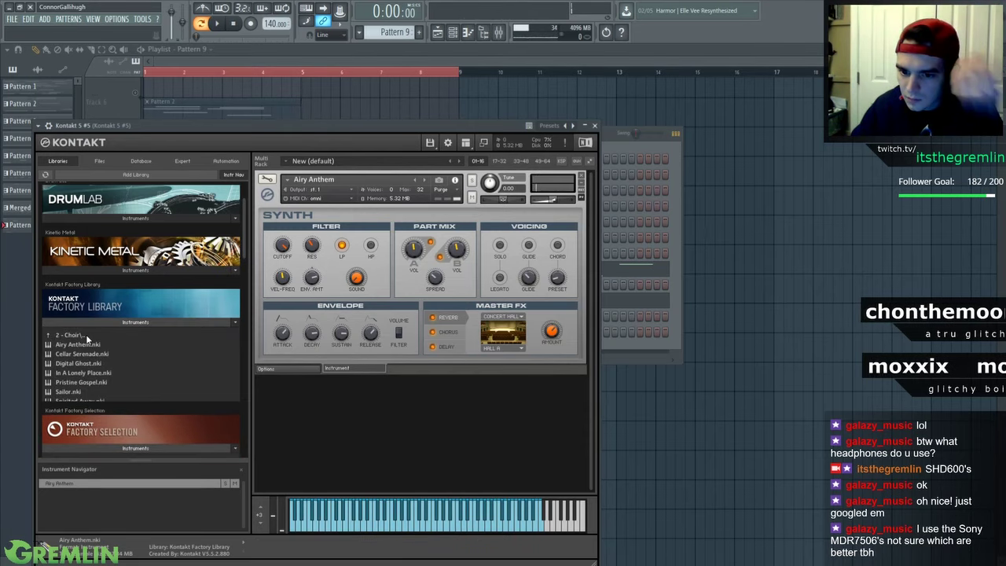
left_click(86, 335)
double_click(70, 346)
double_click(88, 345)
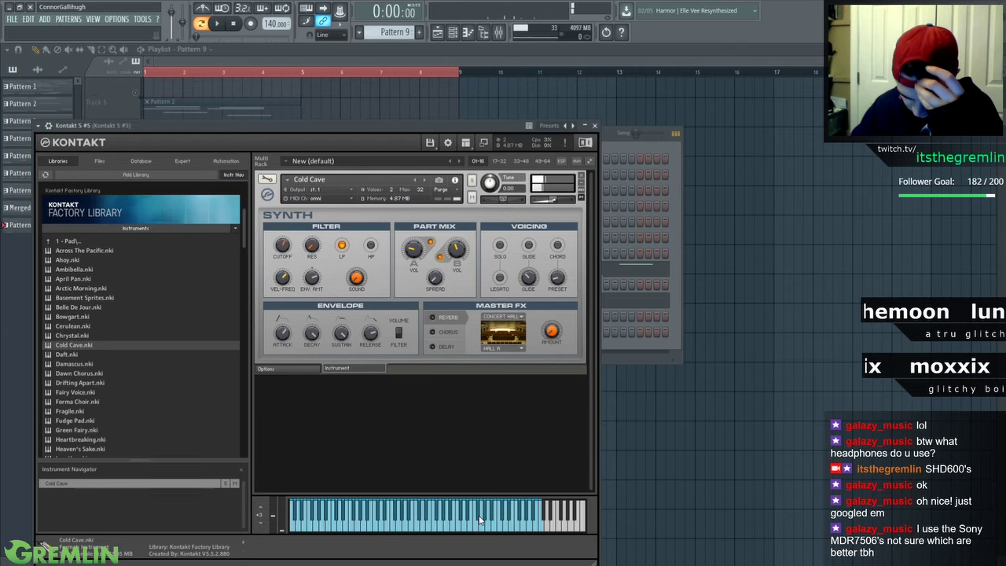
left_click(396, 521)
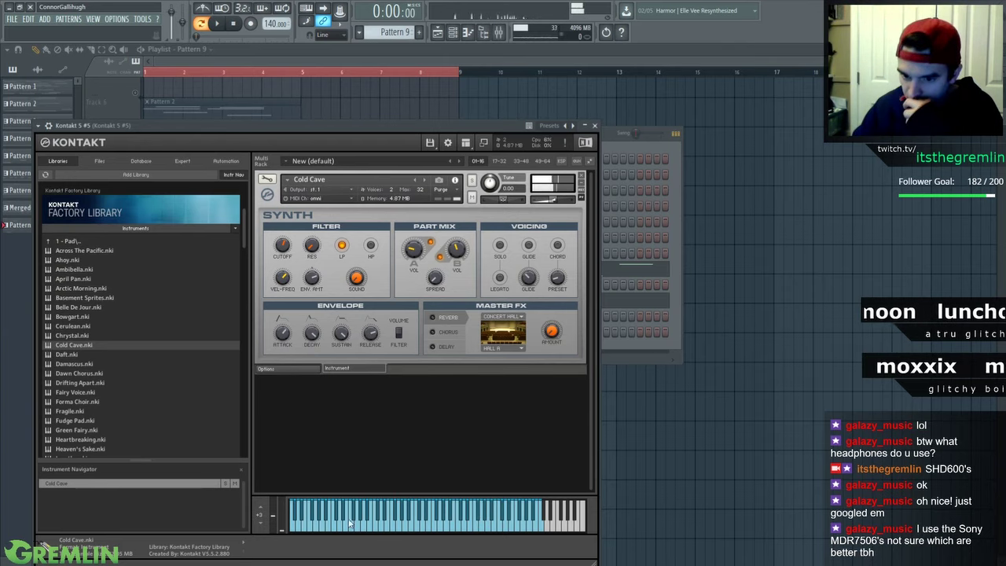
Load the Forma Choir pad patch, and return the library browser to the Choir folder
double_click(79, 403)
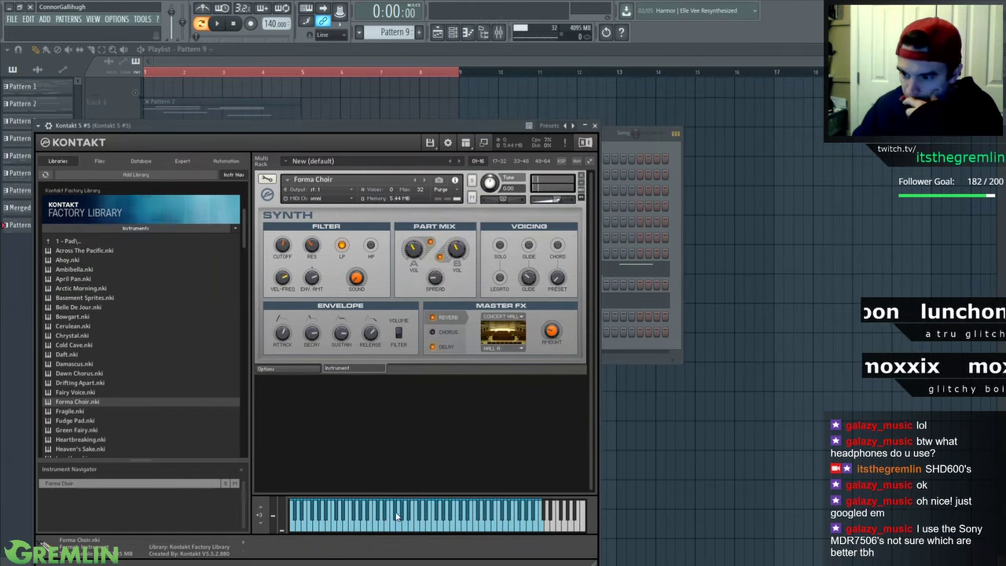
left_click(81, 241)
left_click(79, 260)
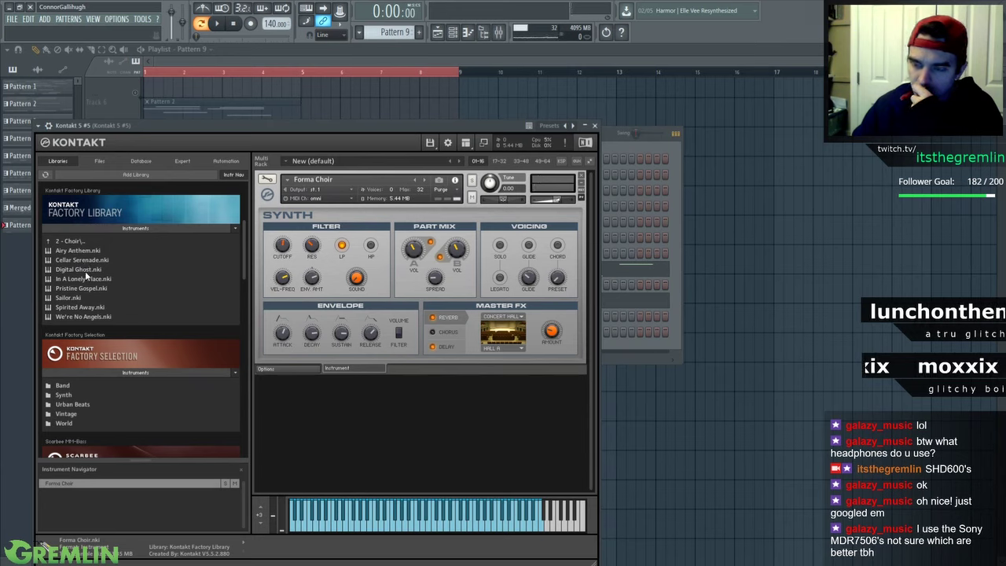
Run the macro that switches smart disable for all plugins
left_click(150, 20)
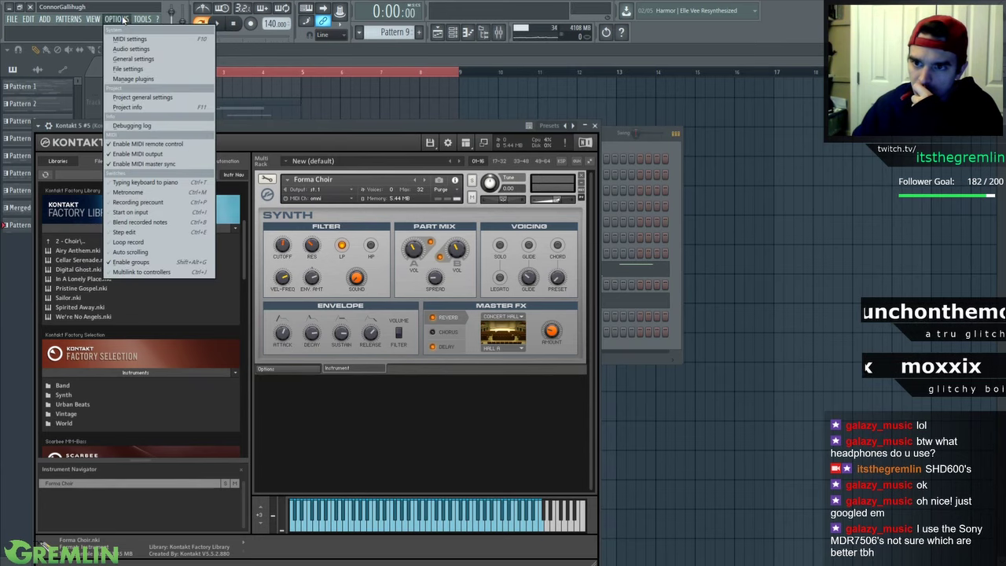
mouse_move(164, 52)
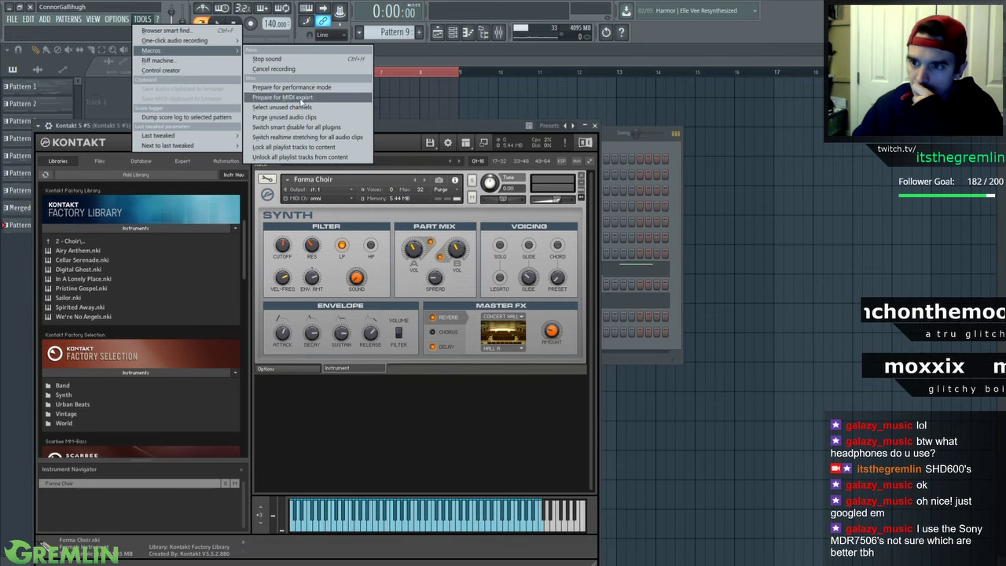
left_click(297, 127)
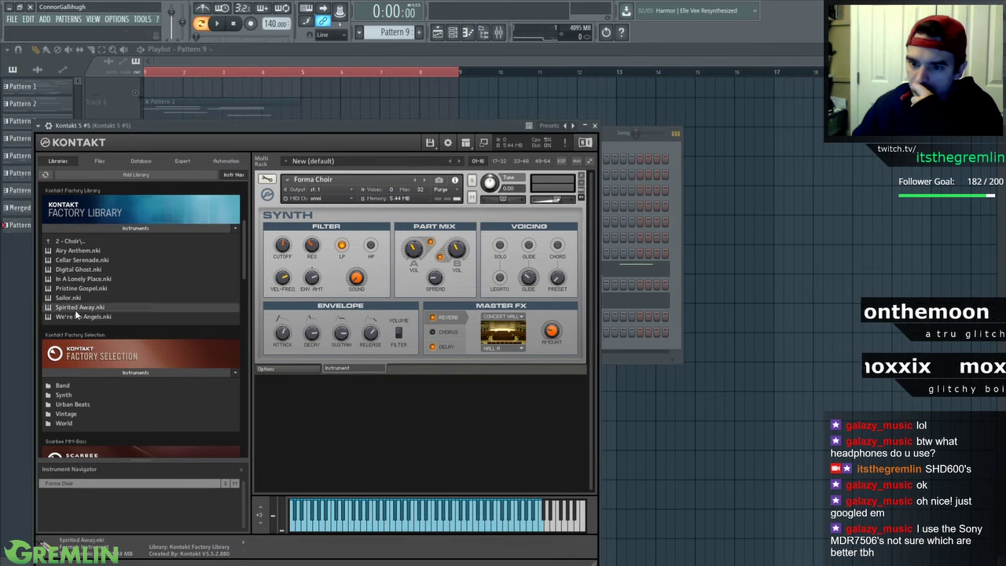
Load the We're No Angels choir patch in place of Forma Choir, and reposition the Kontakt window
left_click_drag(74, 317, 428, 241)
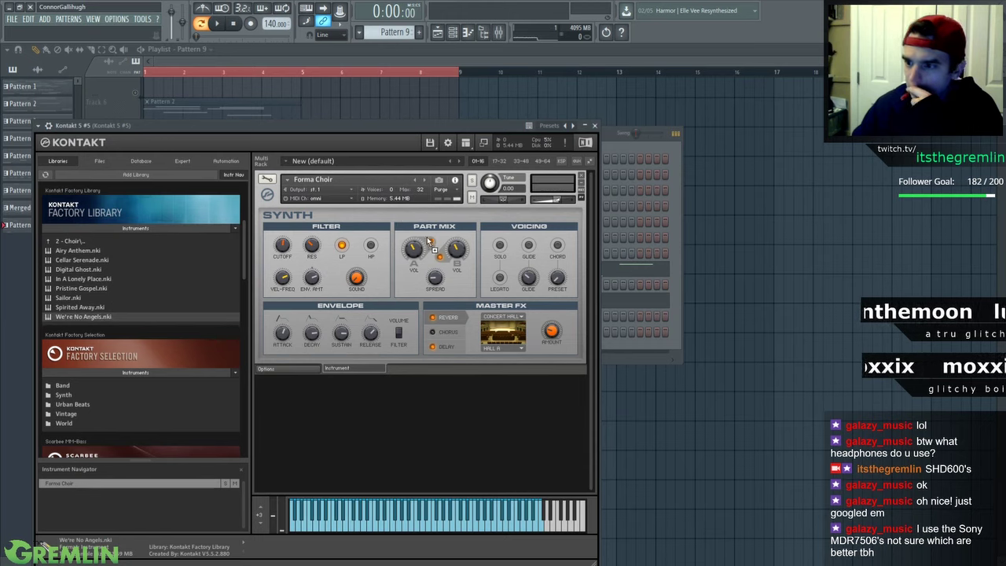
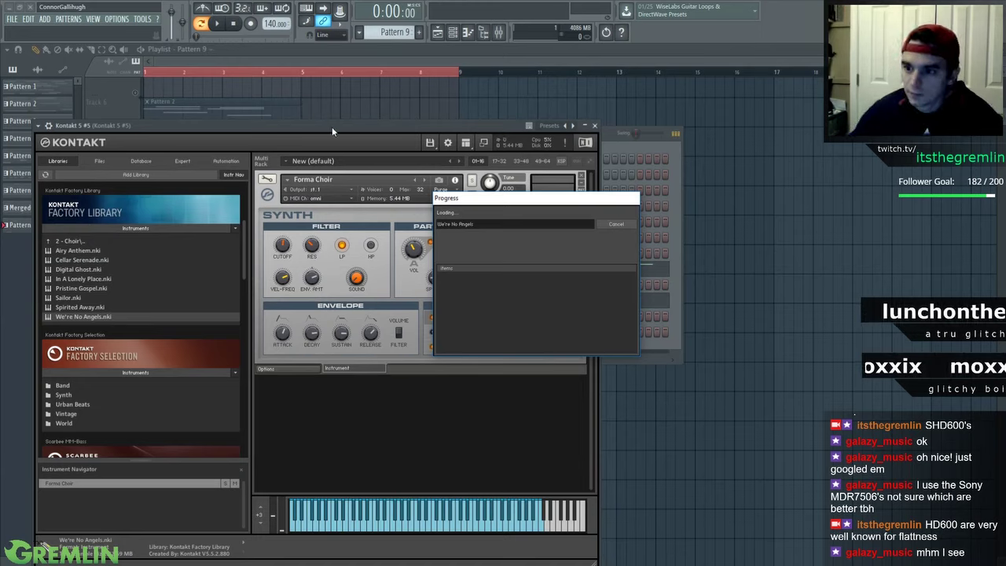
left_click_drag(462, 200, 401, 197)
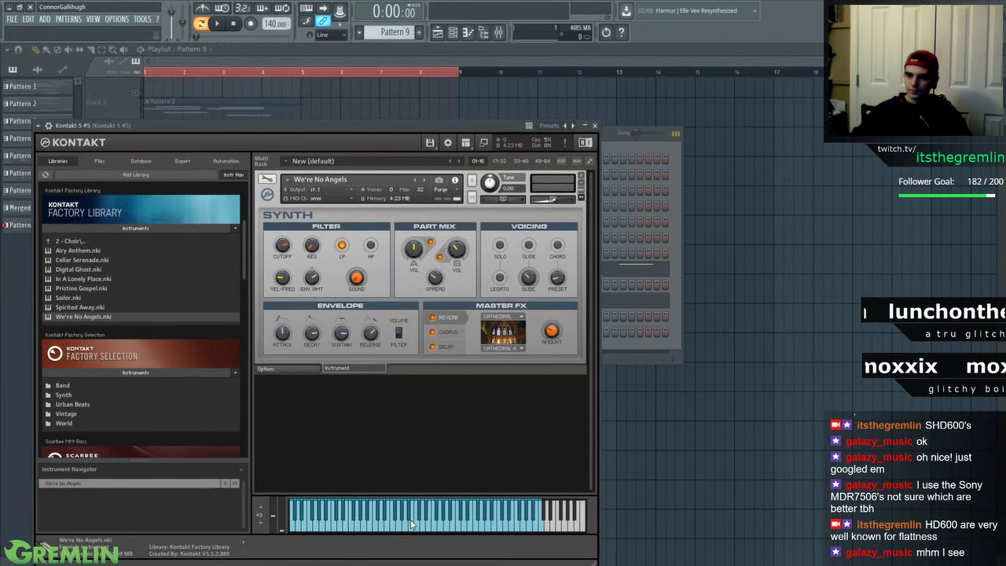
left_click_drag(377, 126, 447, 97)
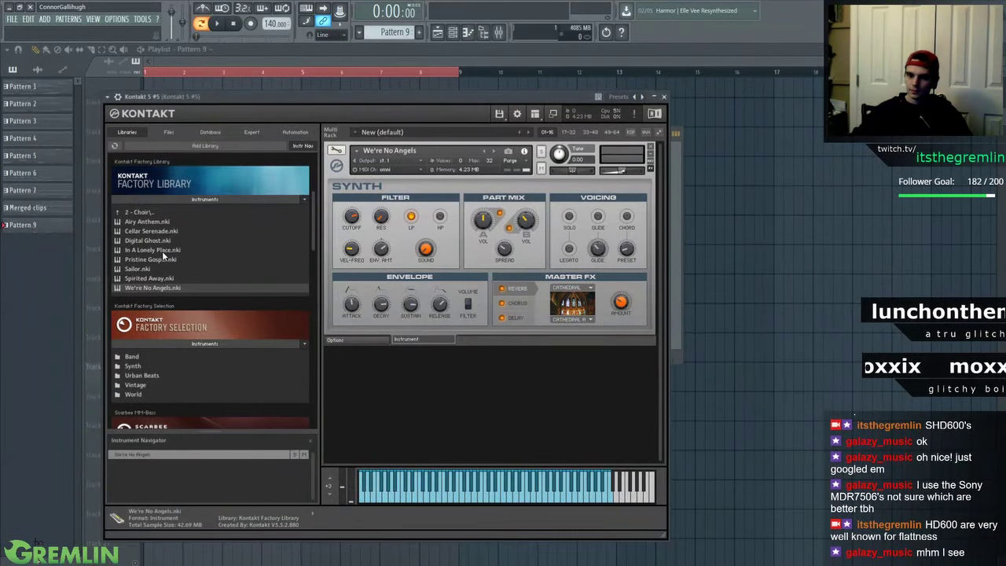
Try to load the Lead - Hard'n Dirty patch from the Synth folder of Kontakt Factory Selection, and cancel the loading
left_click(154, 213)
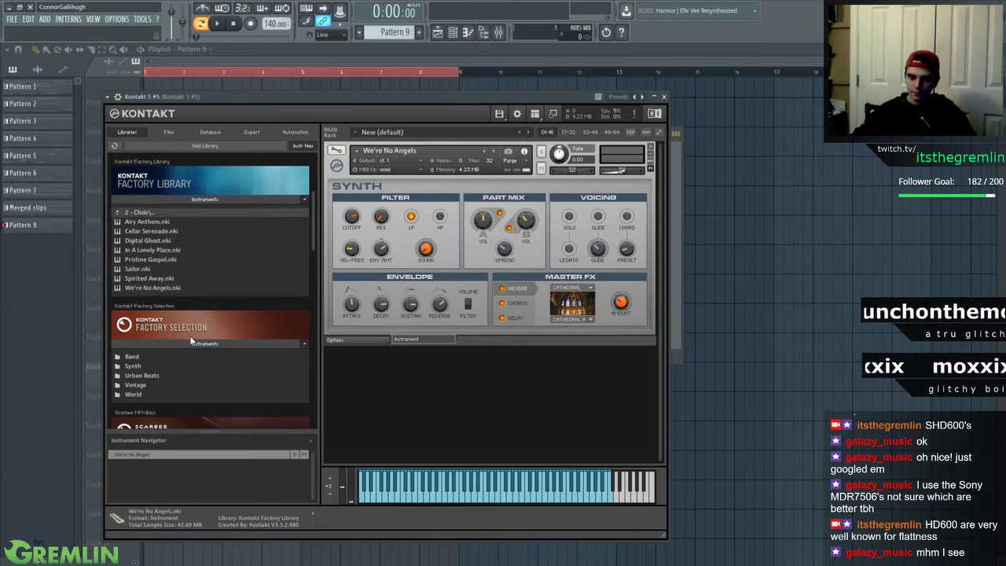
left_click(135, 367)
scroll(169, 331, "down", 3)
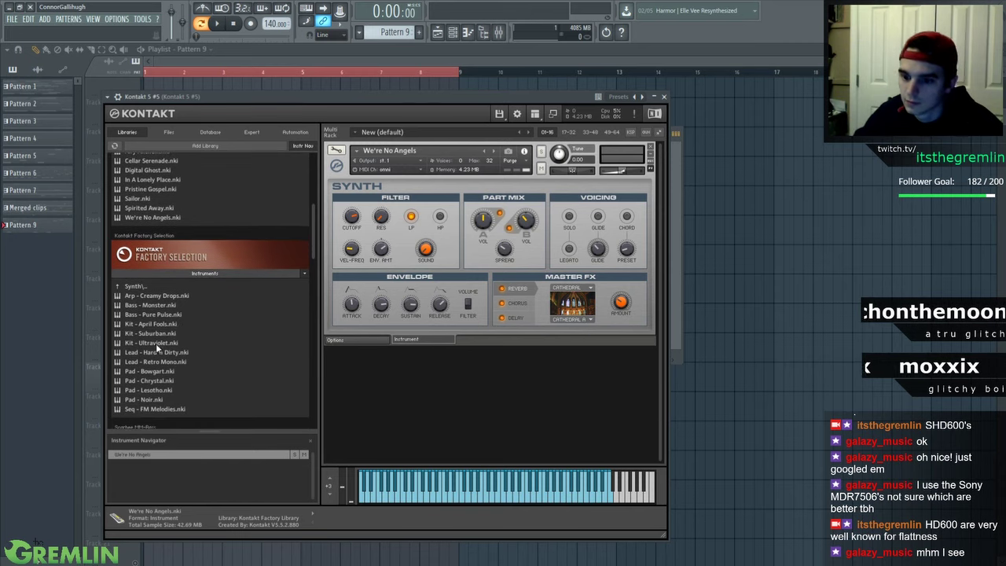
left_click(155, 353)
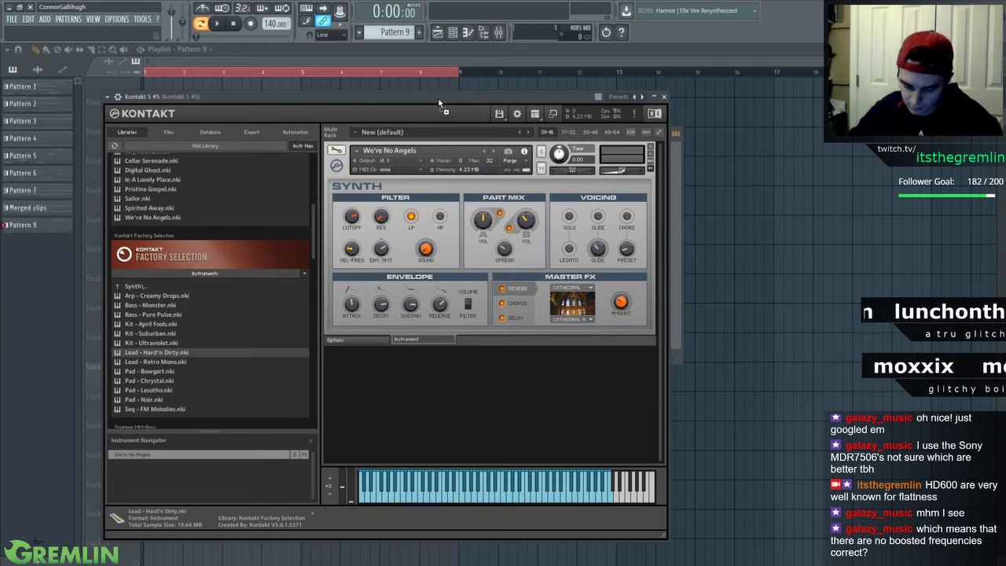
left_click_drag(439, 102, 438, 102)
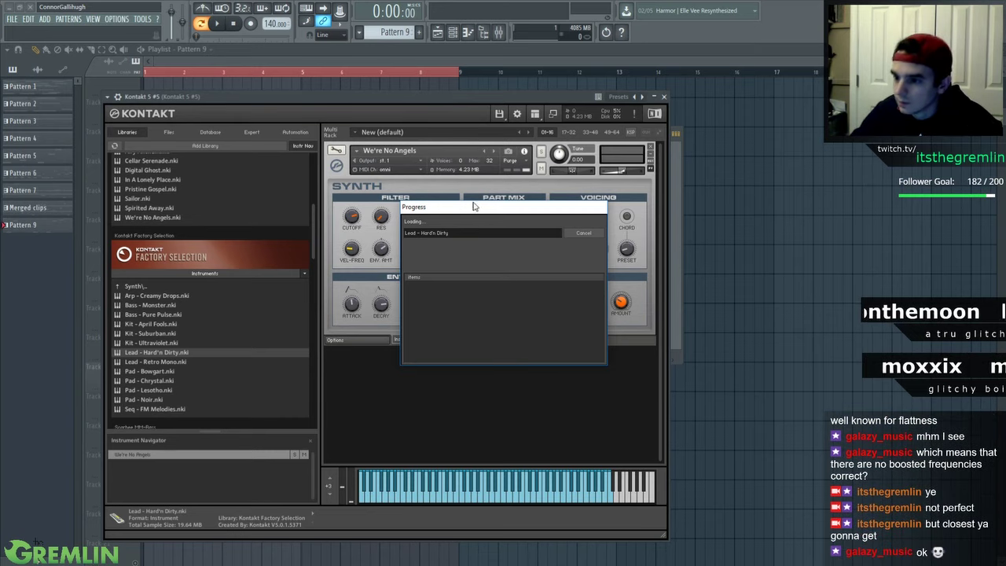
left_click_drag(476, 212, 486, 205)
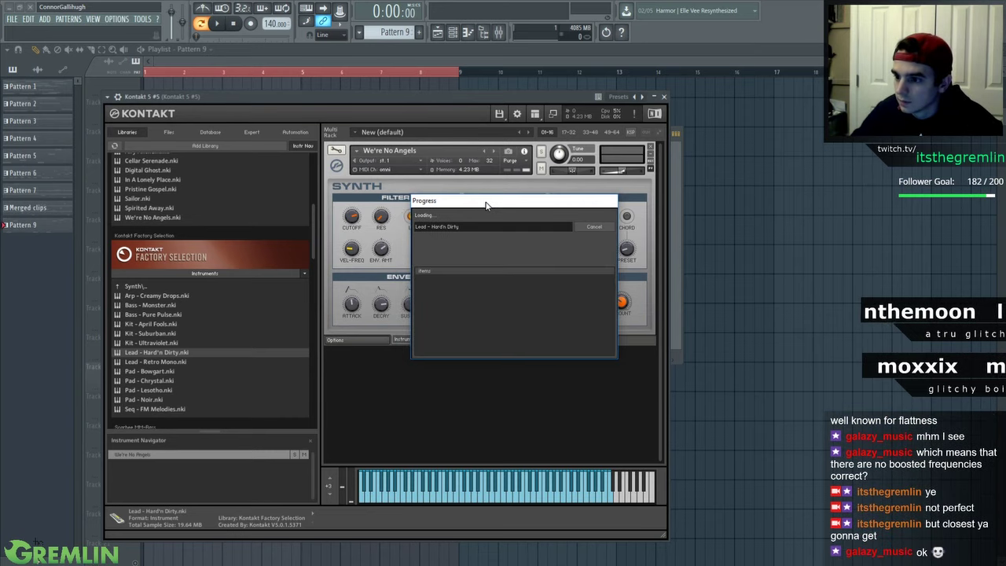
left_click(591, 228)
Close the Kontakt 5 #5 instrument window and delete its channel from the channel rack
key("F9")
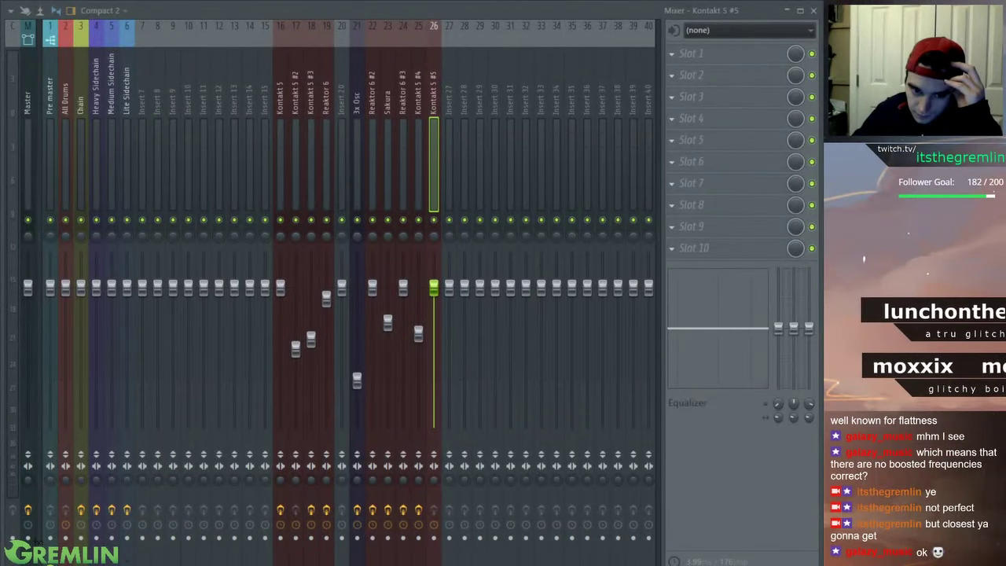
key("F9")
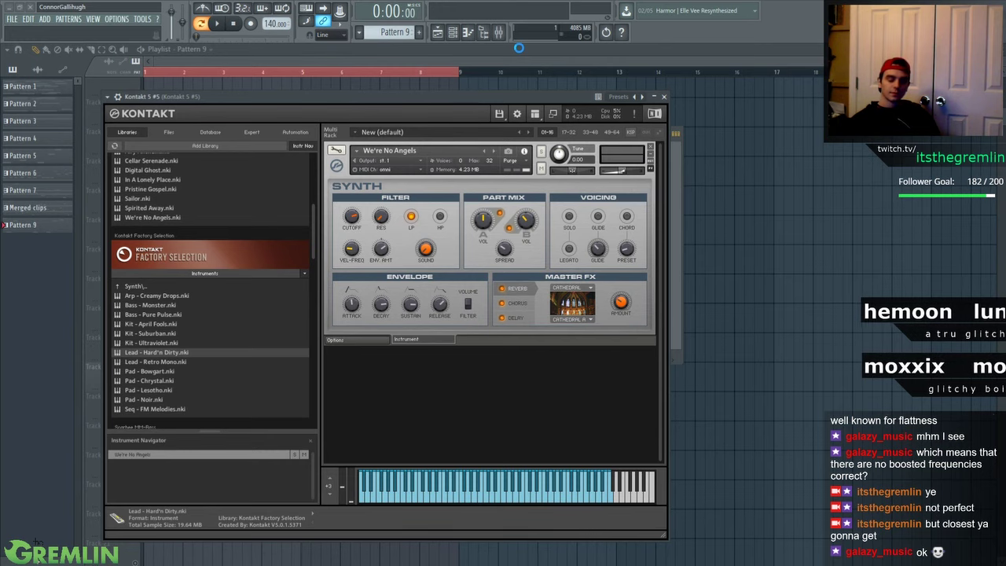
key("Escape")
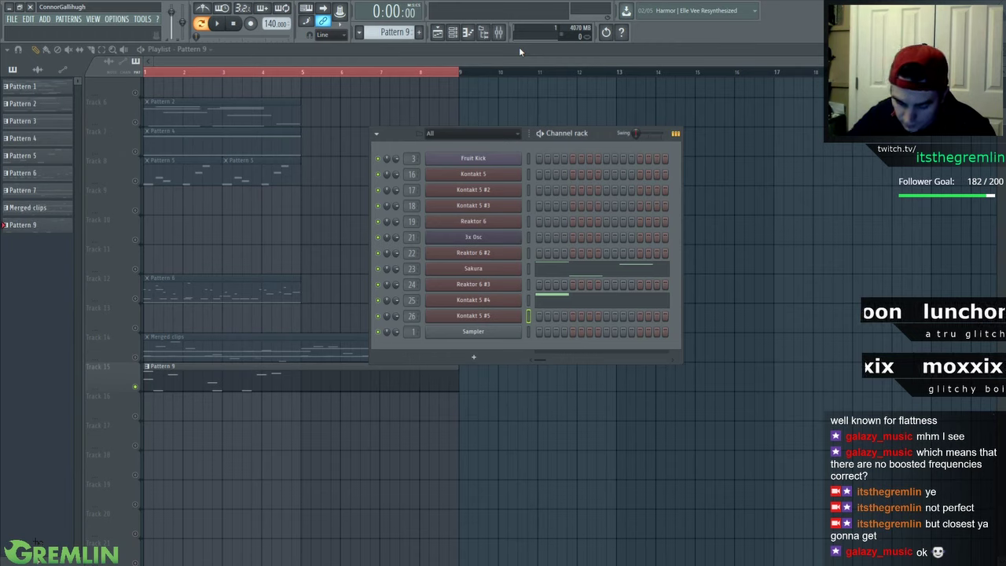
right_click(494, 322)
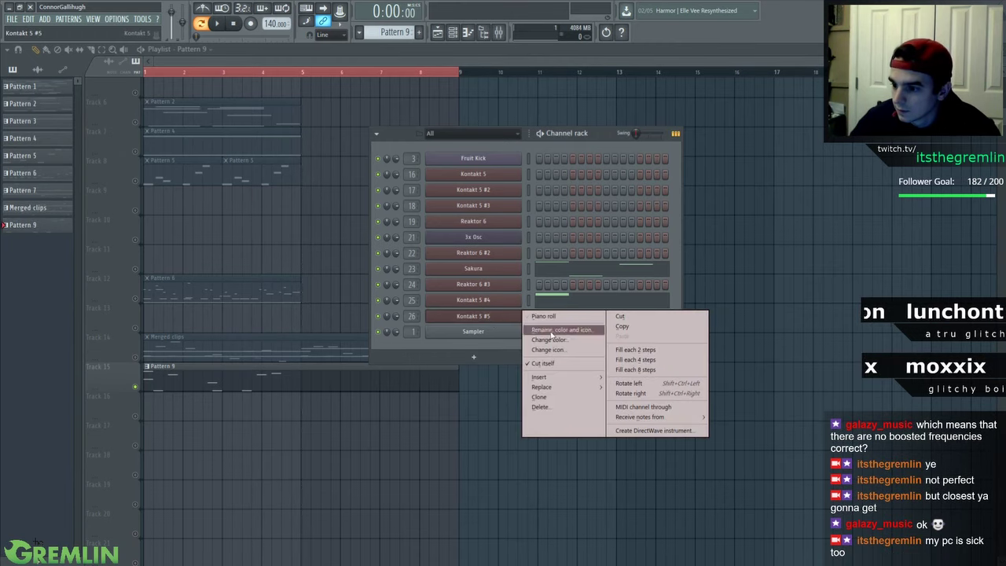
left_click(562, 399)
left_click(556, 317)
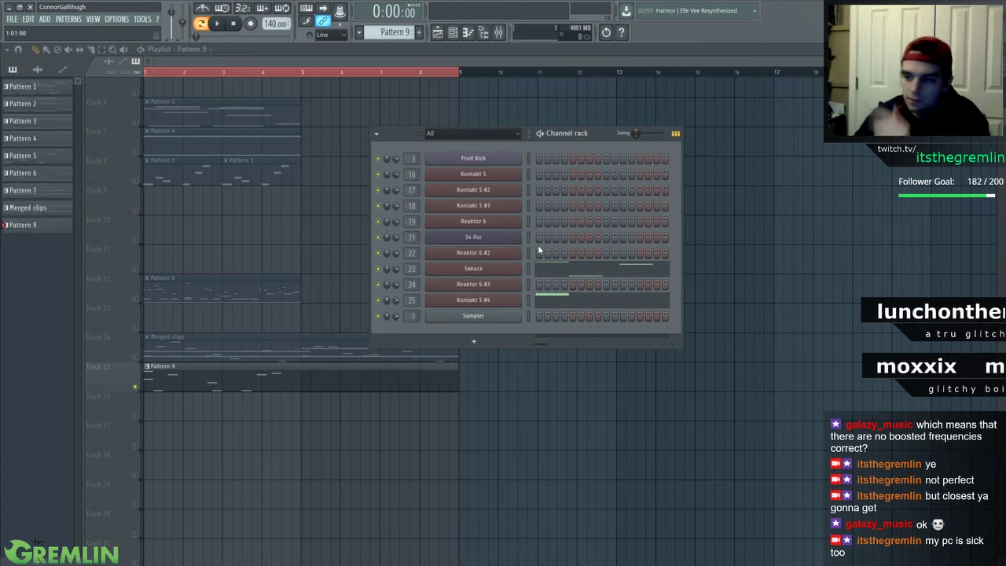
Insert a fresh Kontakt 5 instrument channel in the channel rack from the Sampler channel
right_click(519, 316)
mouse_move(550, 387)
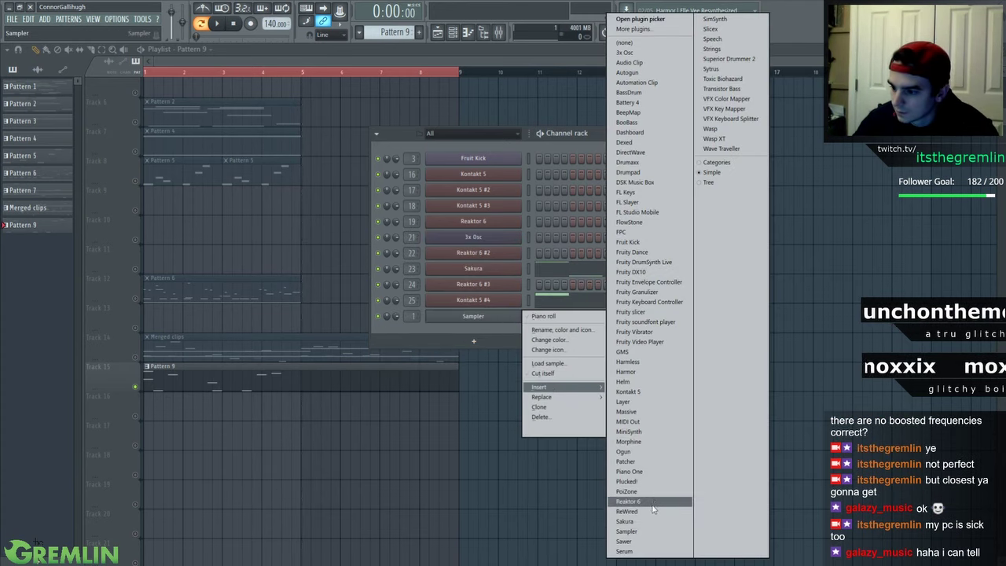
left_click(647, 394)
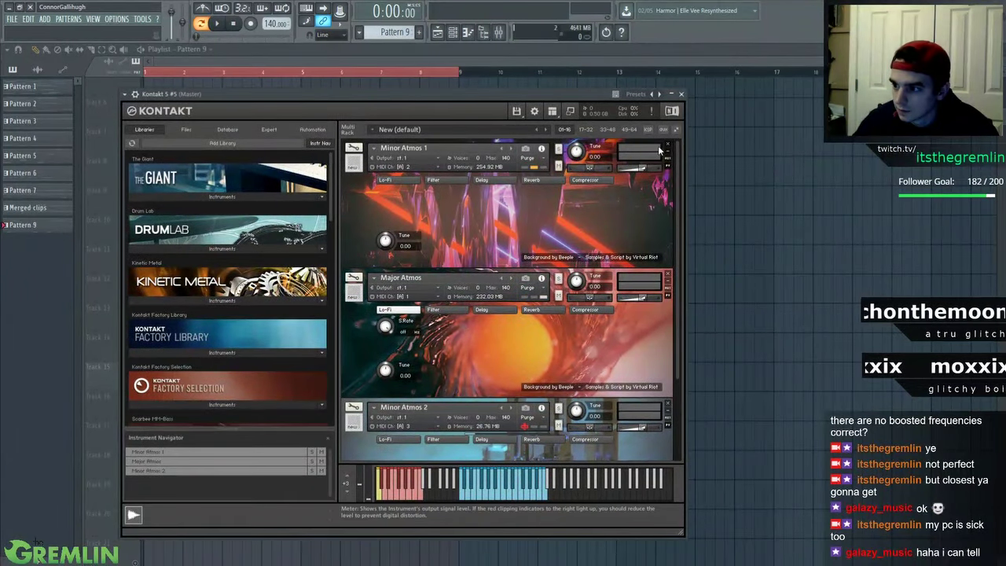
Remove the preloaded Minor Atmos 1, Major Atmos and Minor Atmos 2 instruments from the Kontakt rack
left_click(669, 146)
left_click(668, 147)
left_click(669, 147)
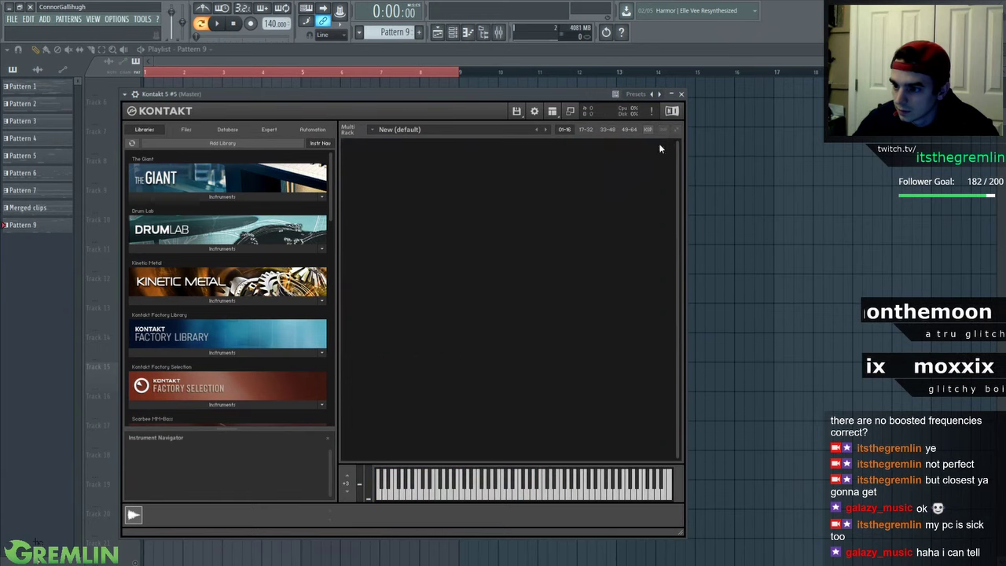
Load the Arp - Creamy Drops patch from the Synth folder of Kontakt Factory Selection into the rack and audition it
scroll(244, 301, "down", 2)
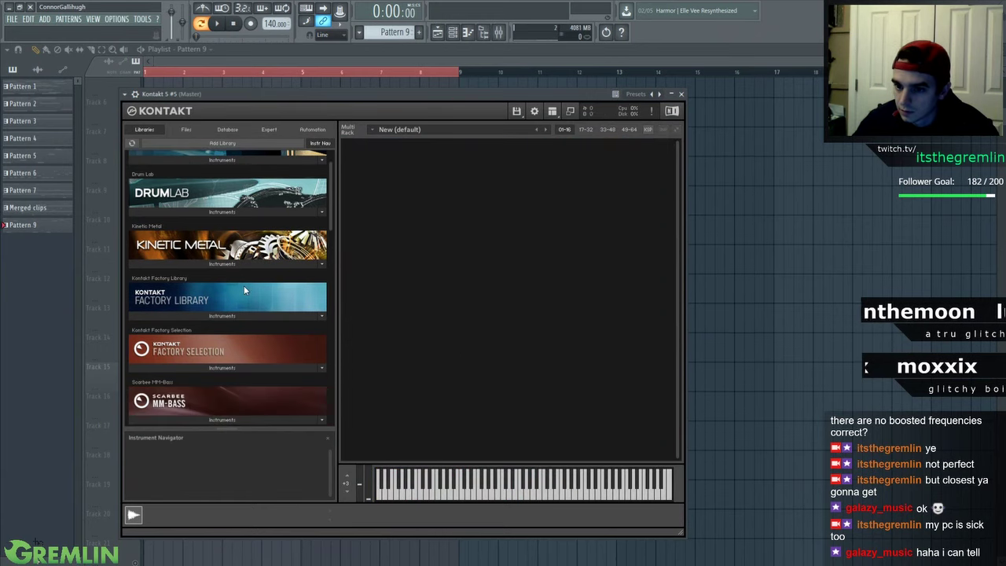
scroll(222, 366, "down", 2)
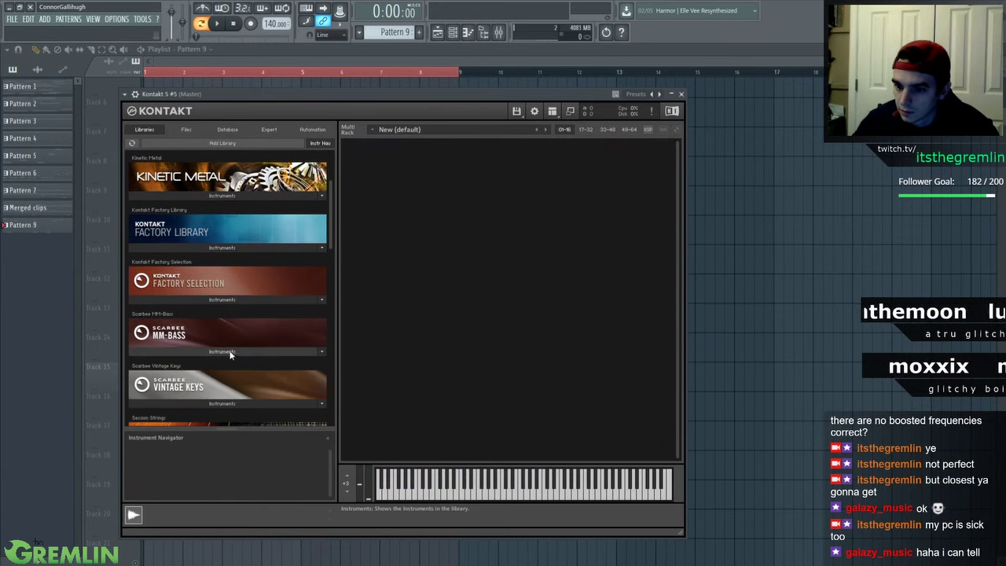
left_click(216, 296)
scroll(186, 316, "down", 1)
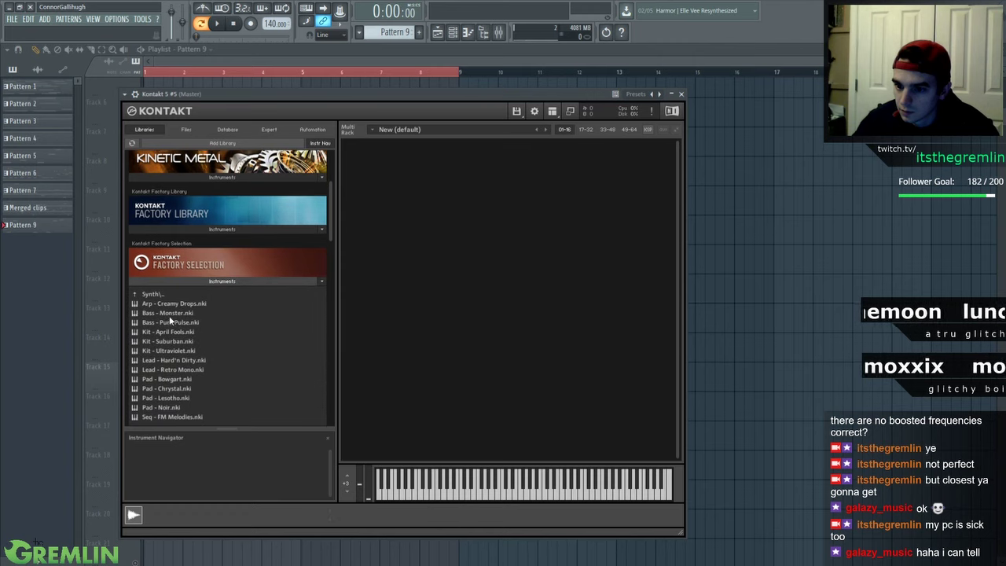
left_click_drag(169, 307, 492, 248)
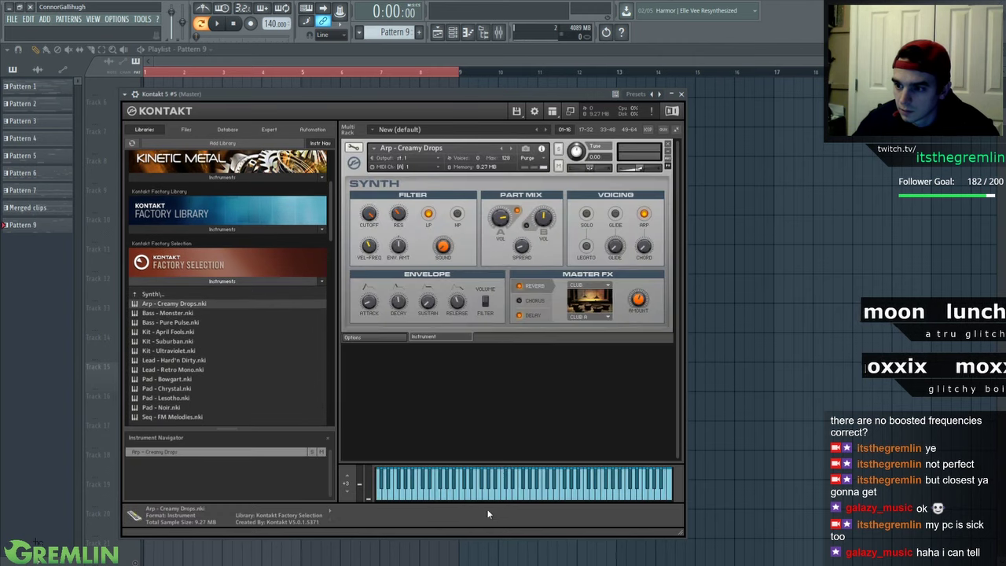
left_click(494, 497)
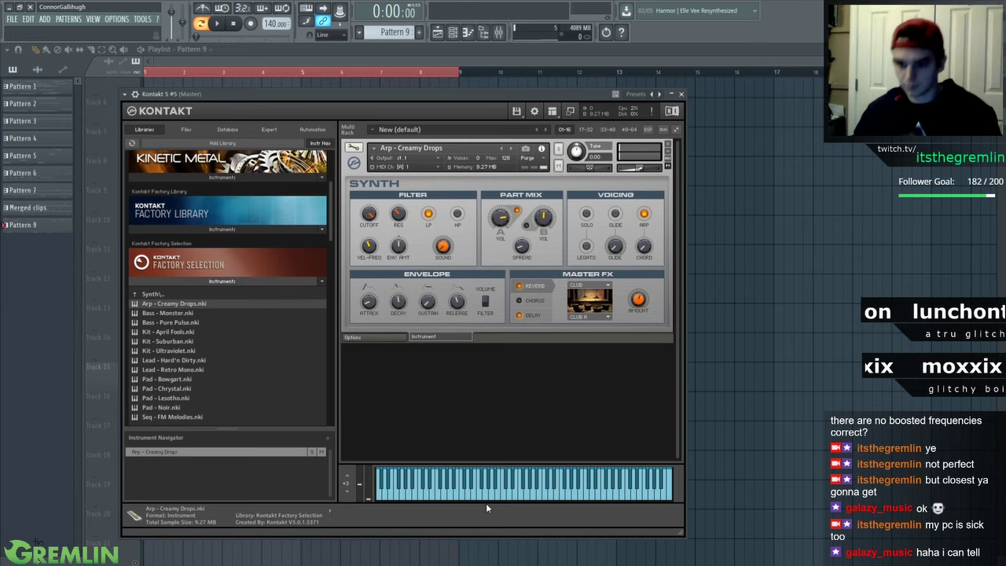
Collapse the Kontakt Factory Selection list and browse the Kontakt Factory Library from its Synth choir folder to the 4 - Soprano folder
left_click(219, 286)
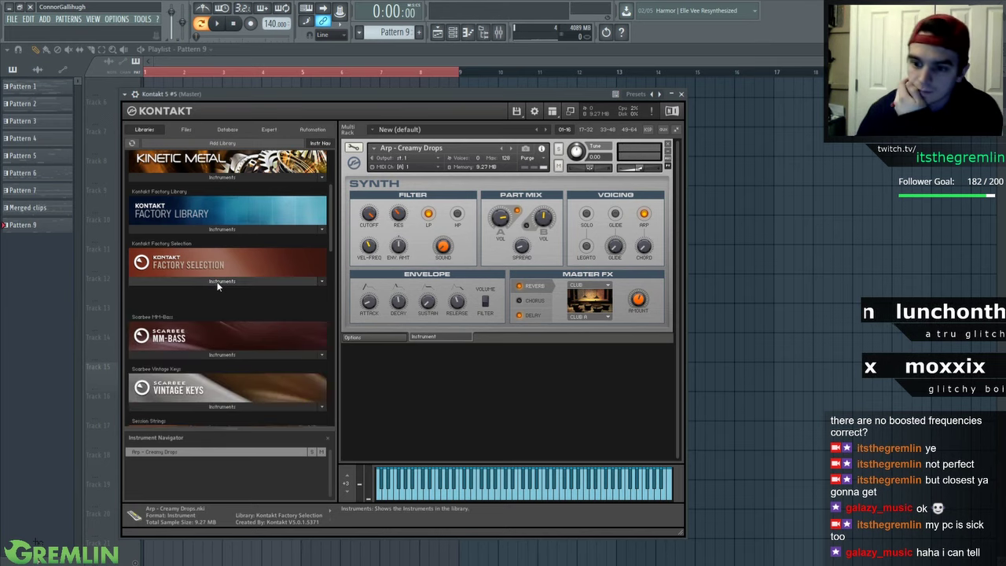
scroll(236, 292, "down", 3)
scroll(245, 291, "down", 1)
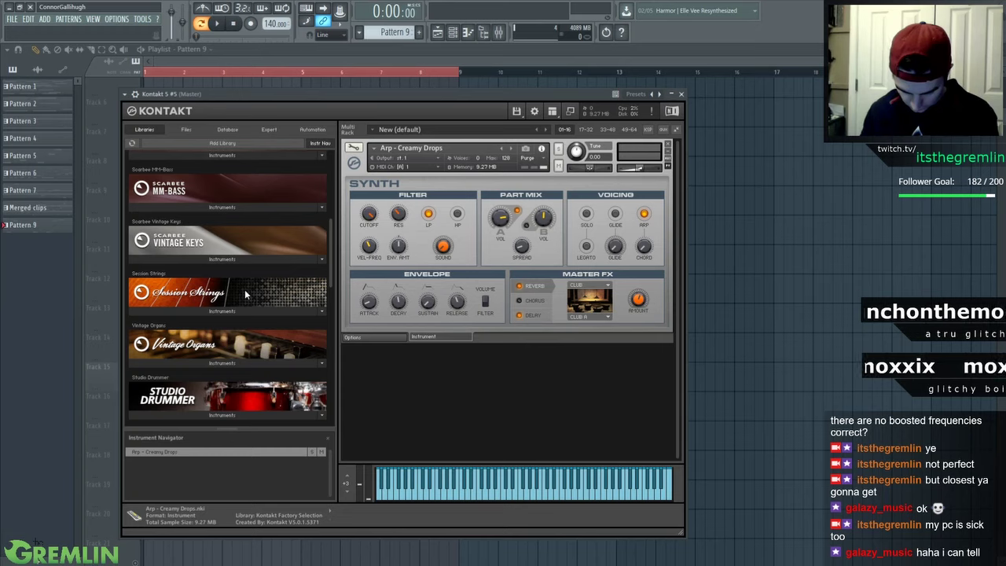
scroll(232, 224, "up", 1)
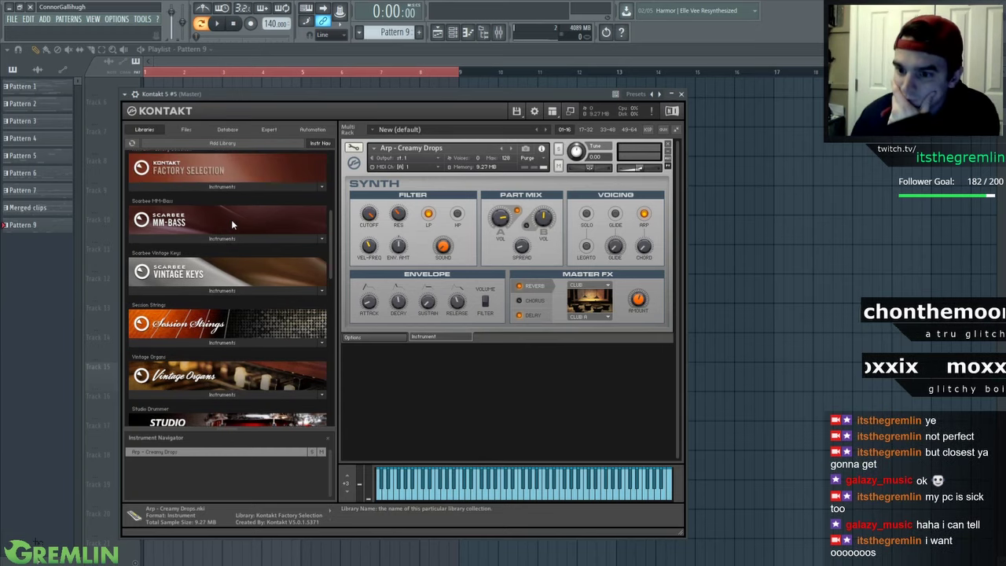
scroll(233, 225, "up", 2)
left_click(224, 203)
left_click(167, 218)
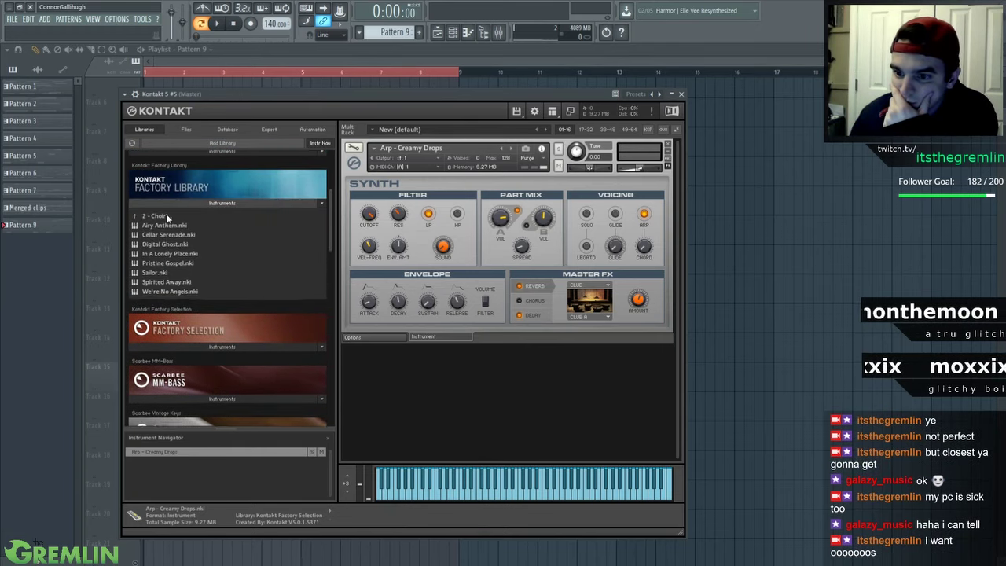
left_click(163, 217)
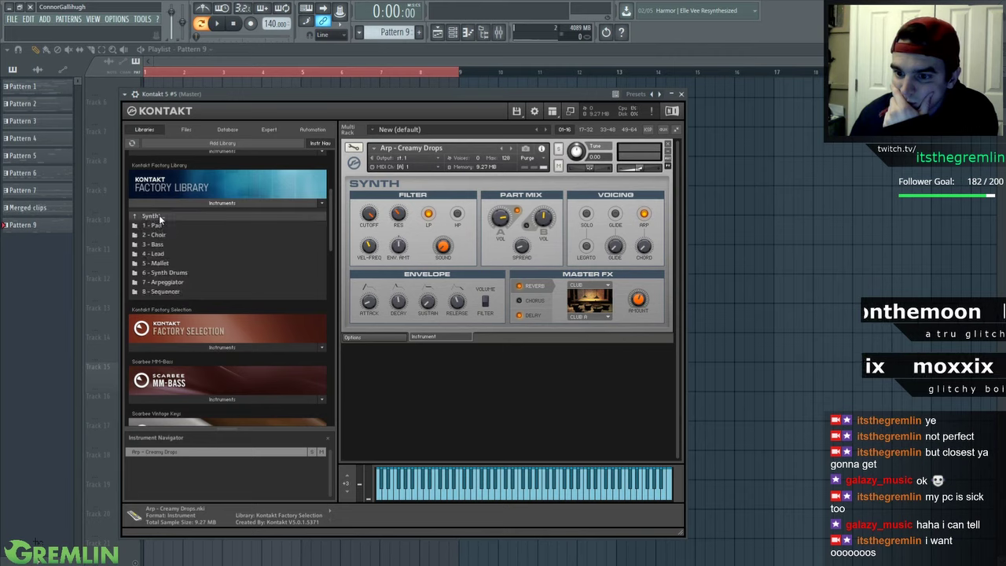
left_click(158, 217)
left_click(155, 226)
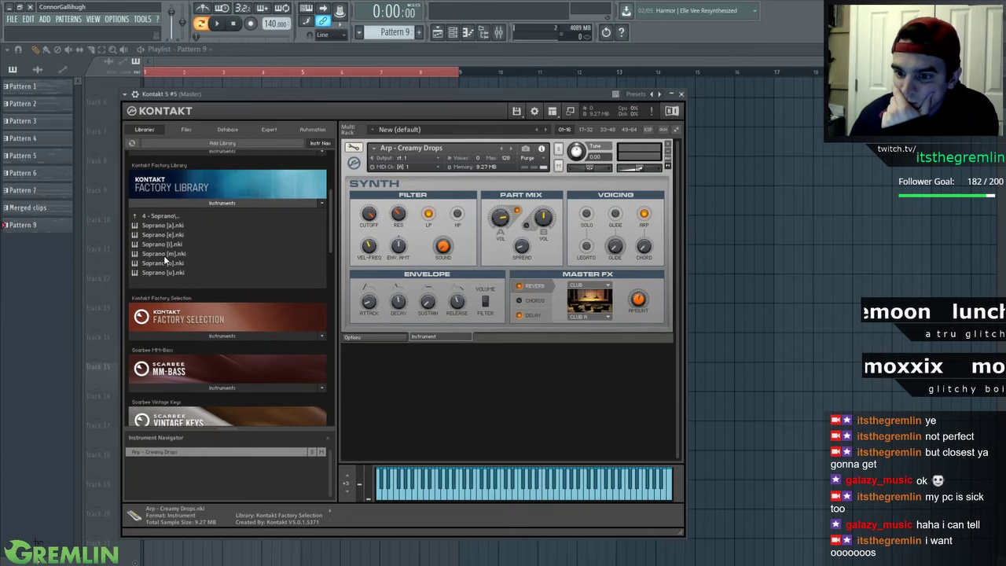
Audition the Soprano [o] patch, replace it with Soprano [u], and close the Kontakt window
left_click(164, 254)
left_click_drag(175, 262, 486, 199)
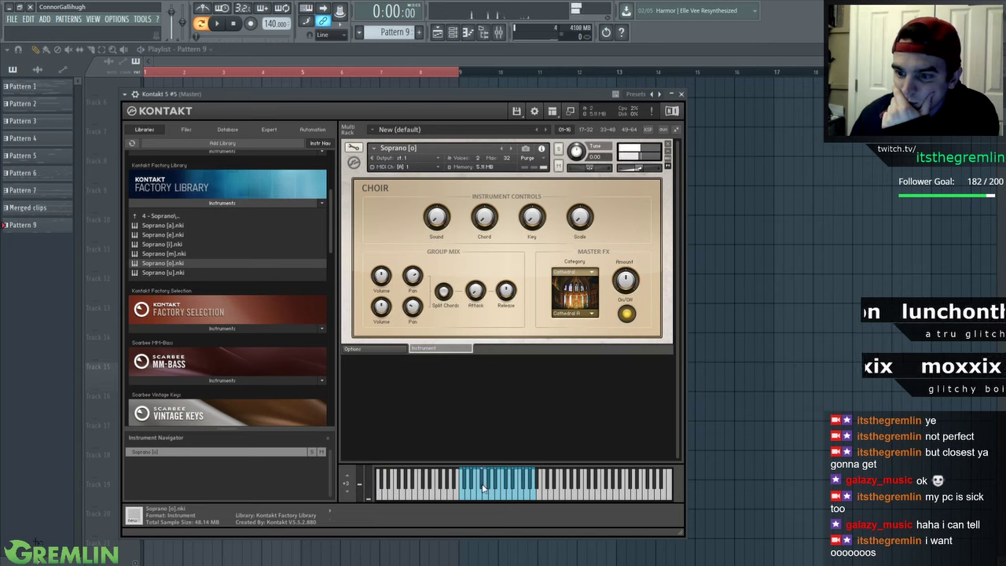
left_click_drag(158, 273, 478, 230)
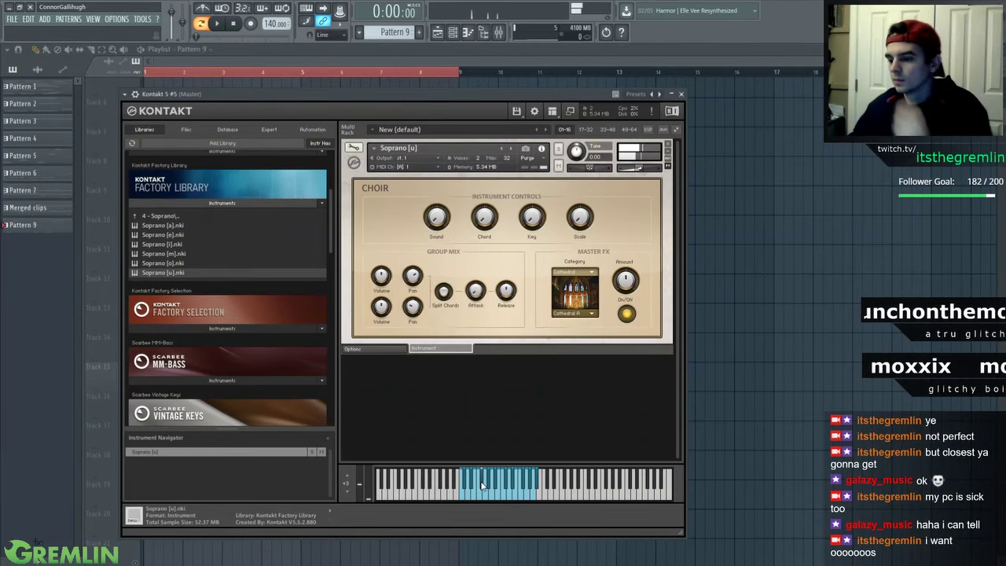
left_click(682, 95)
Play back Pattern 9, open it in the piano roll, and switch the roll to the Kontakt 5 #5 channel
key("space")
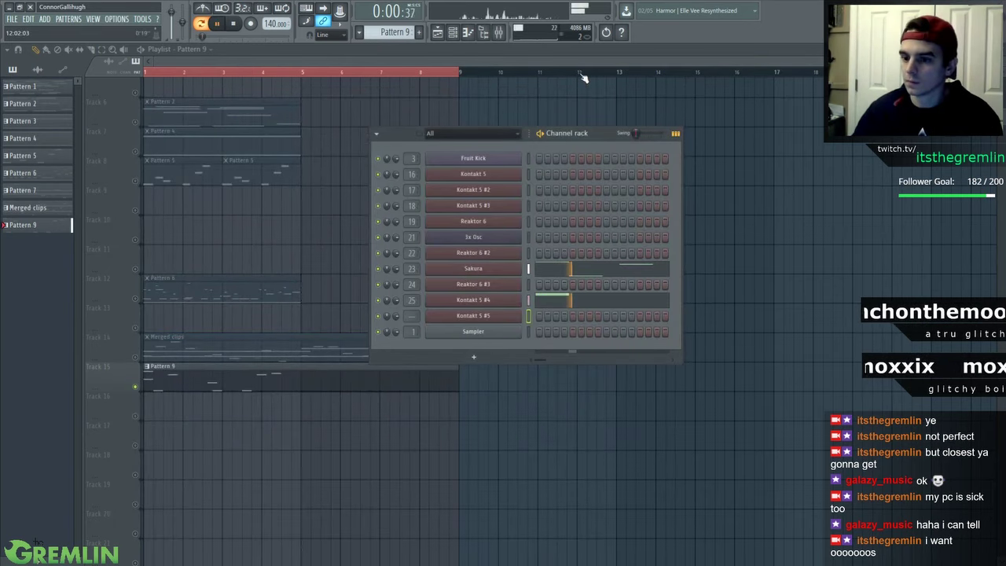
key("l")
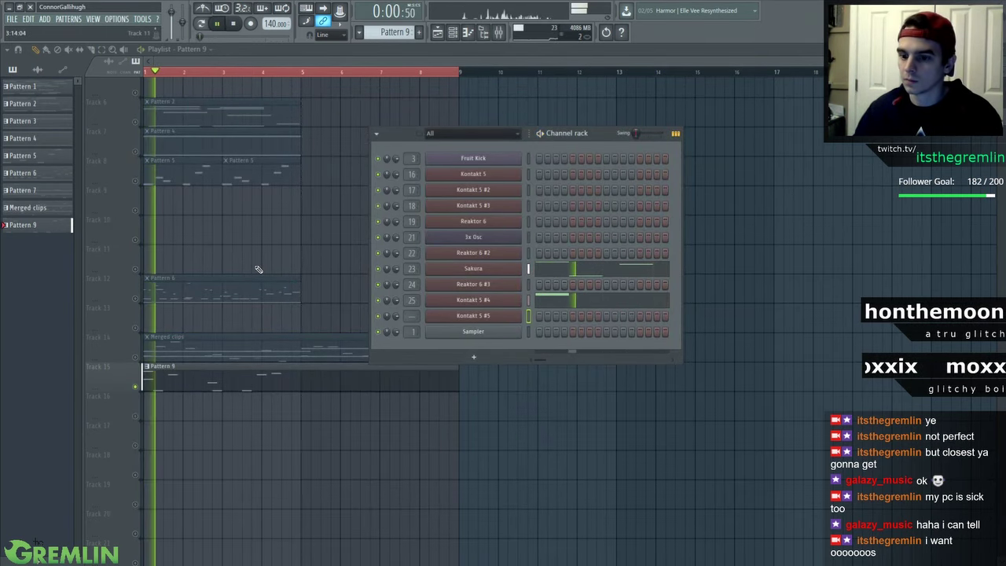
key("F6")
double_click(260, 373)
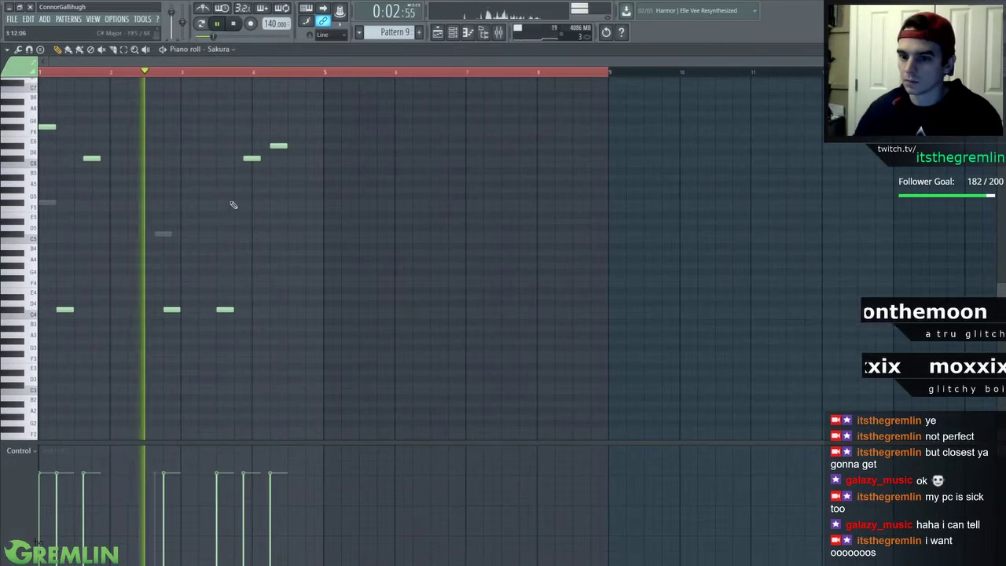
left_click(216, 50)
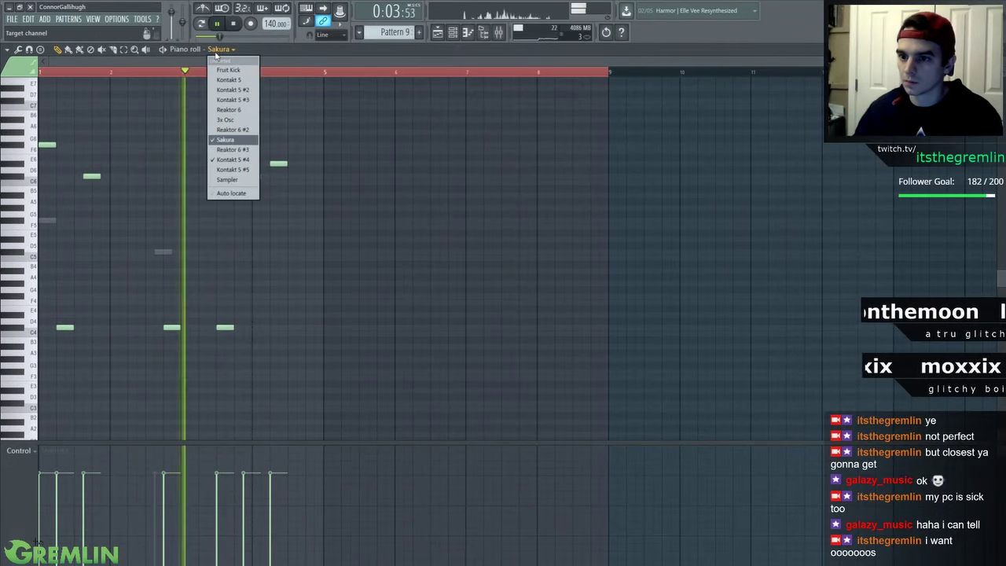
left_click(232, 169)
key("space")
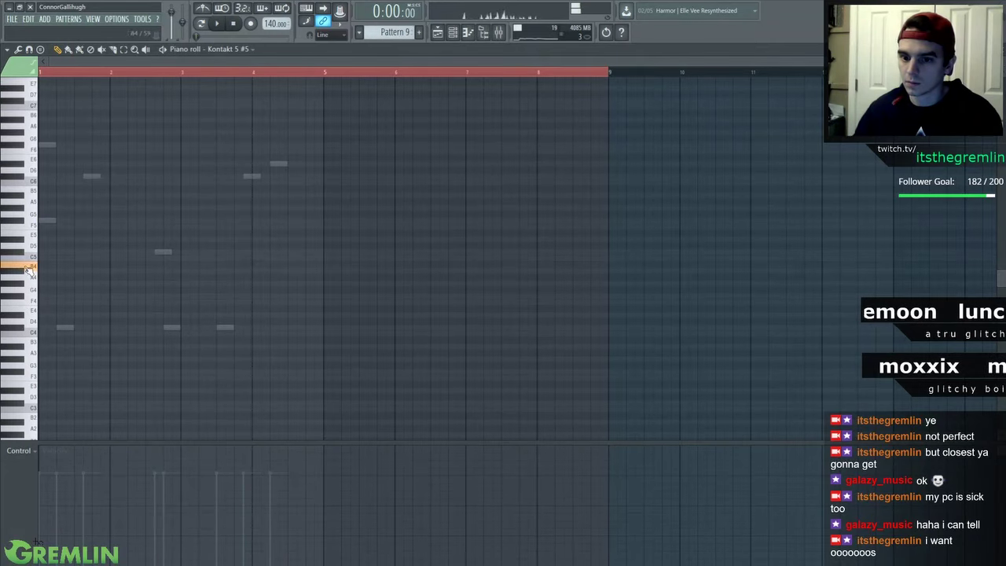
Draw a four-bar F#5 note from the start of the Kontakt 5 #5 piano roll and play it back
left_click(29, 236)
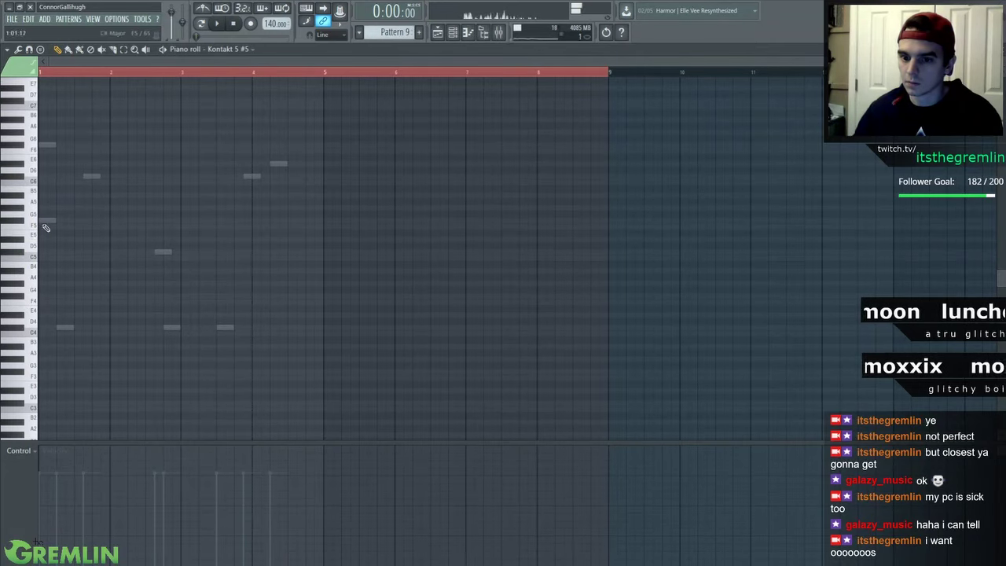
left_click_drag(48, 220, 324, 219)
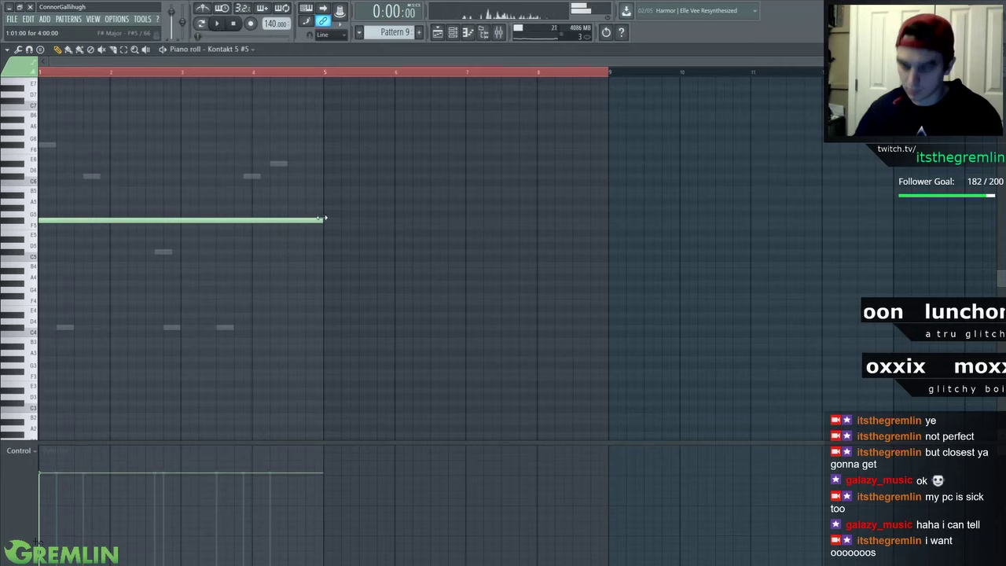
key("space")
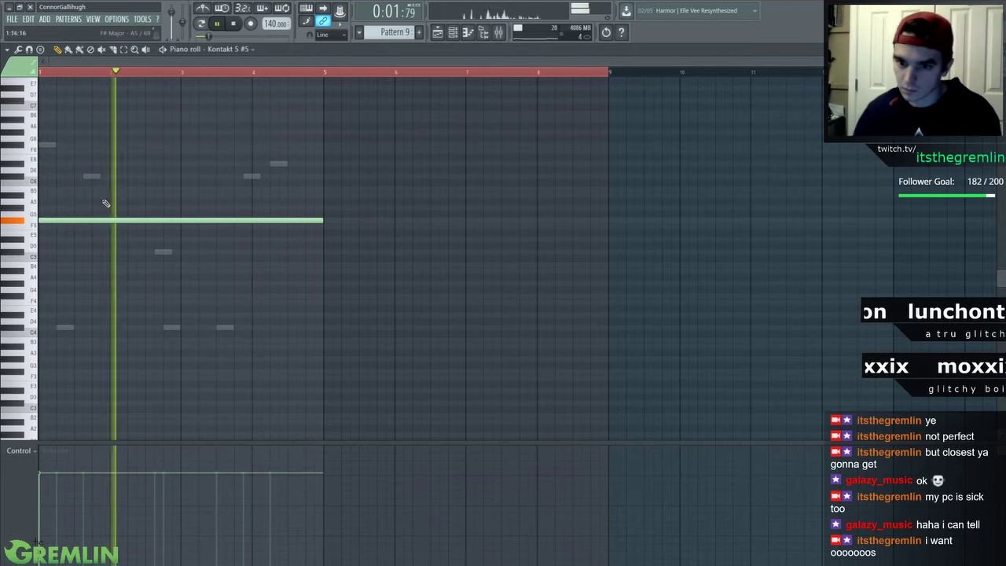
Try a four-bar A#5 note above the F#5 note during playback and delete it
left_click(47, 196)
key("space")
key("space")
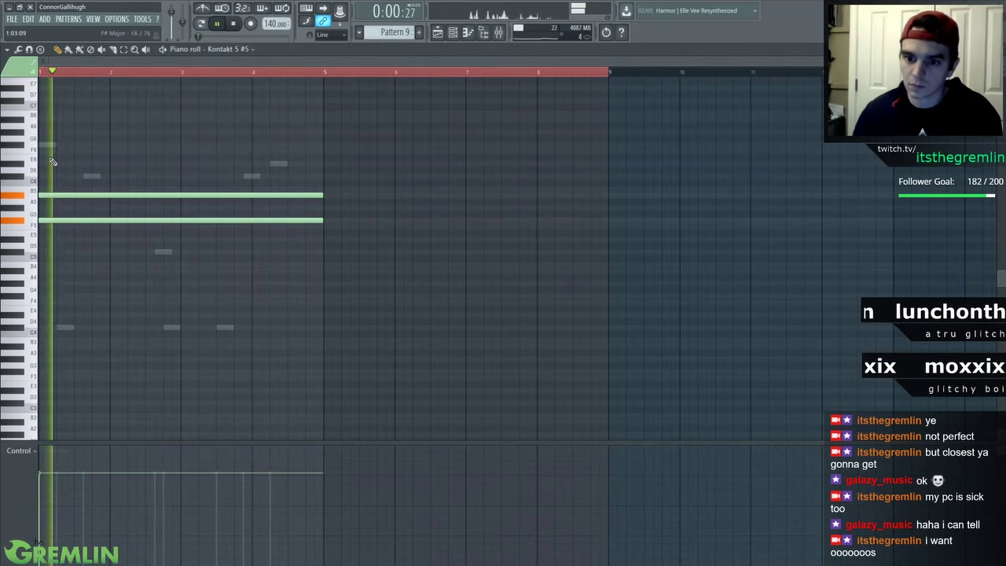
right_click(74, 197)
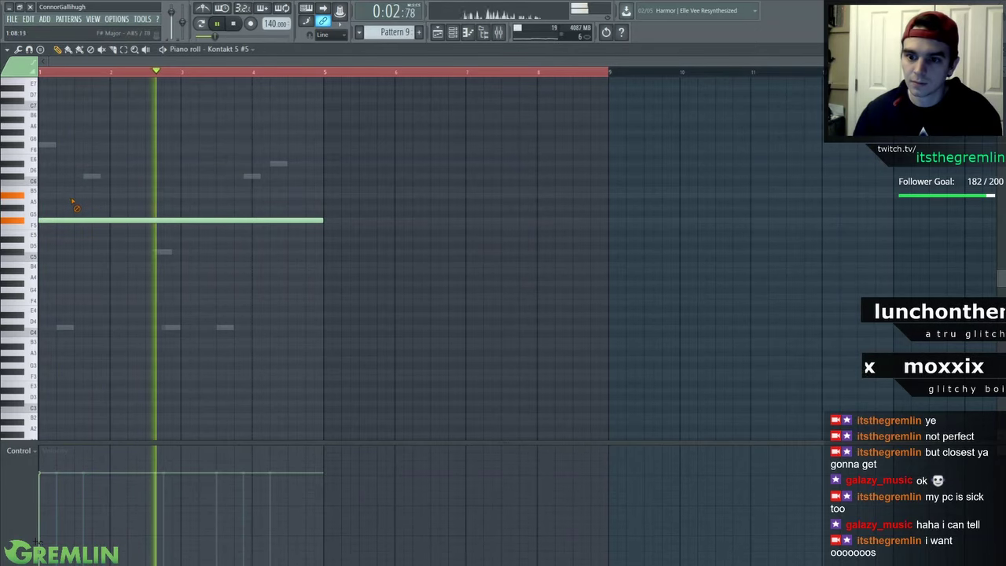
key("space")
Add four-bar C#6 and F6 notes above the F#5 note and play back the chord
left_click(66, 175)
key("space")
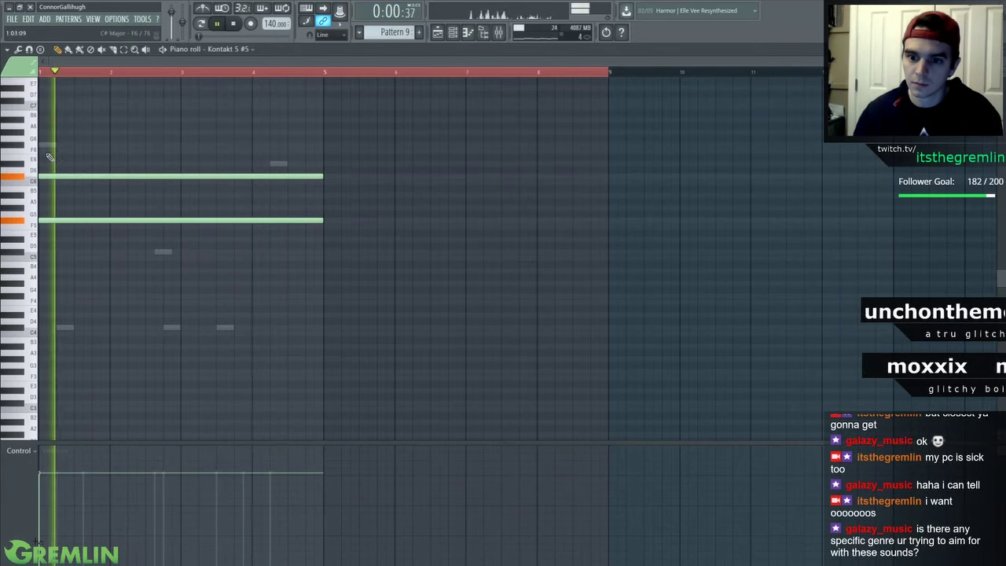
left_click(48, 151)
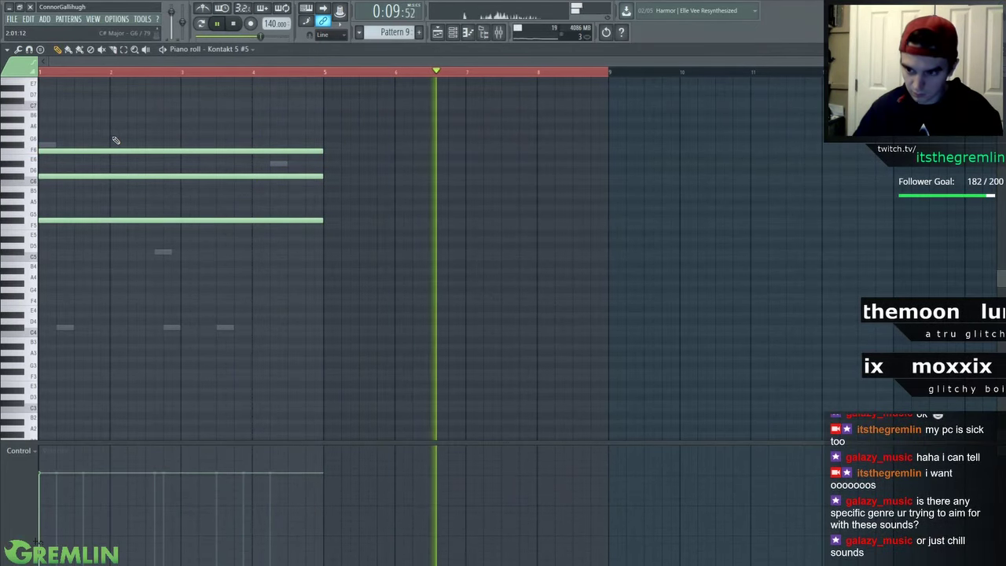
key("space")
key("space")
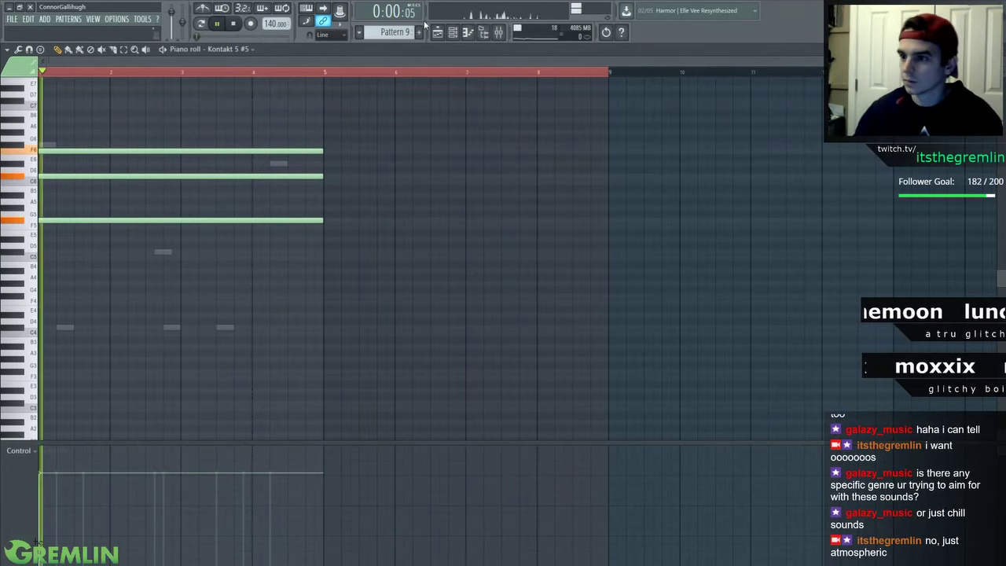
Return to the playlist and shorten the looped time selection so it ends at the start of bar 5
left_click(452, 32)
left_click(437, 32)
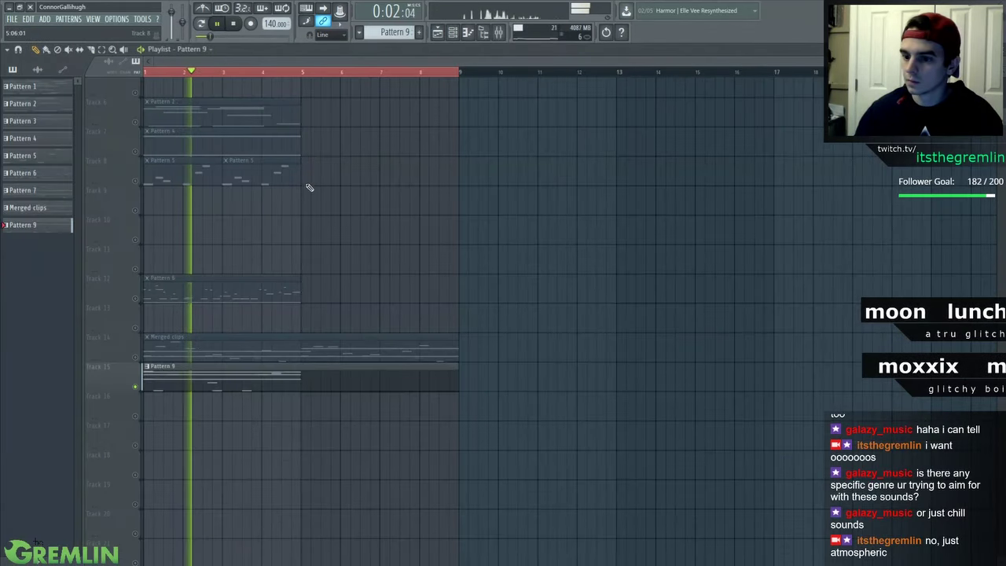
scroll(448, 71, "down", 1)
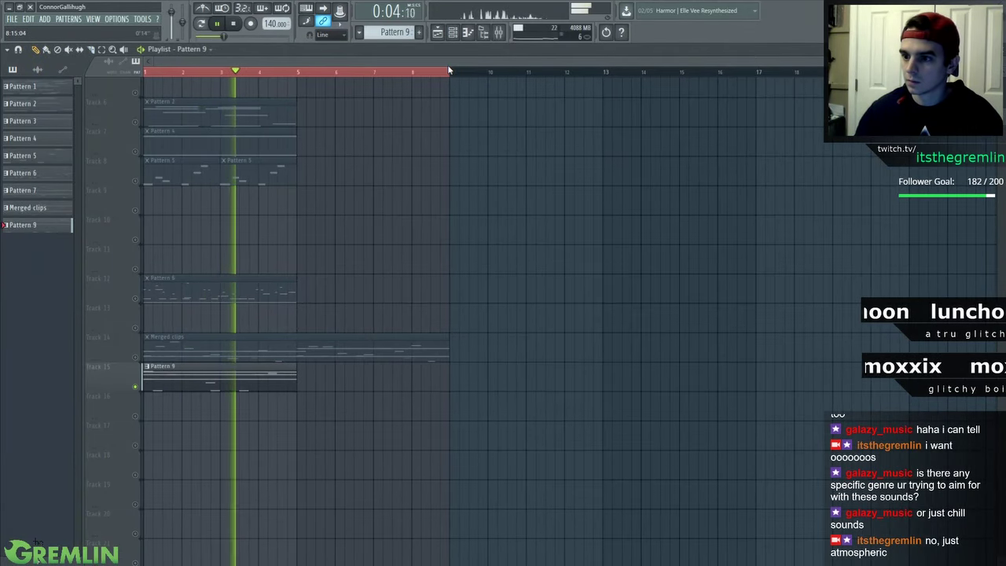
left_click_drag(448, 71, 297, 71)
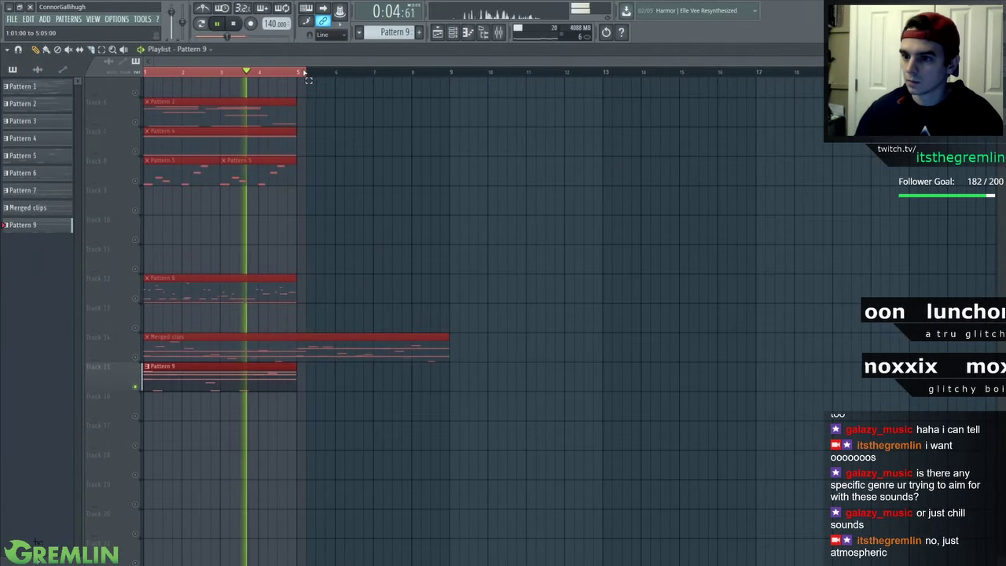
Reopen Pattern 9's Kontakt 5 #5 notes in the piano roll and route that channel to mixer track 27
double_click(262, 383)
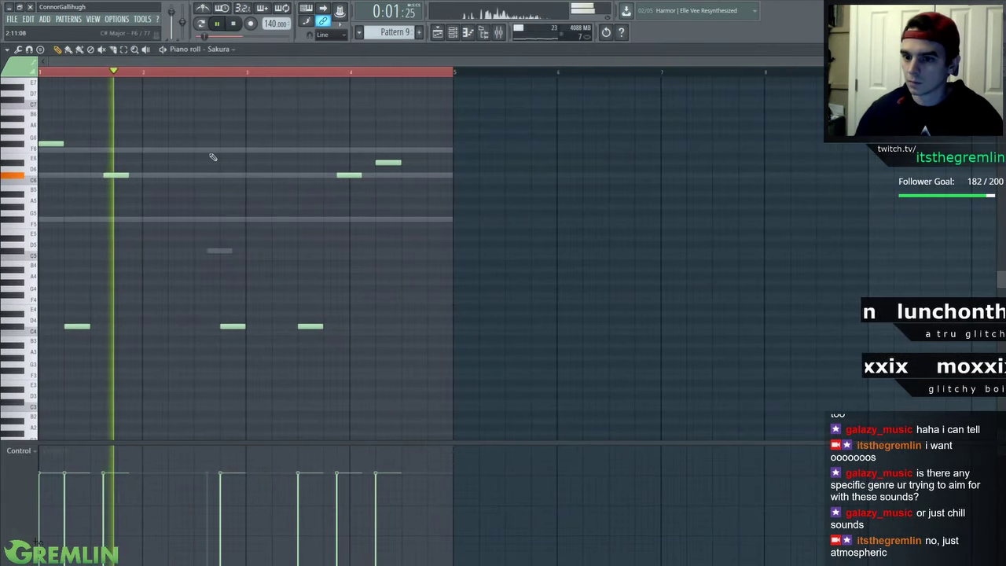
double_click(212, 154)
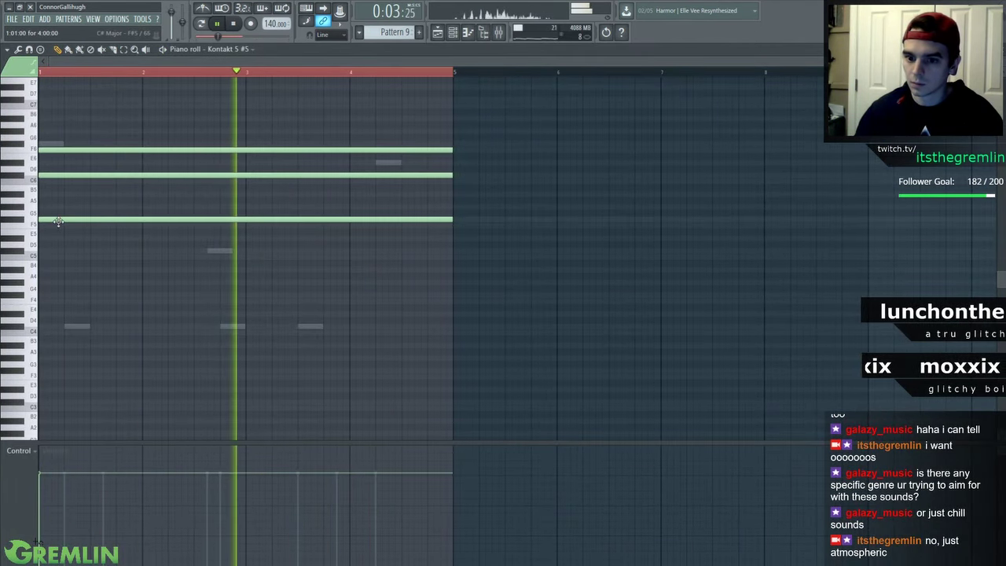
key("F6")
right_click(520, 315)
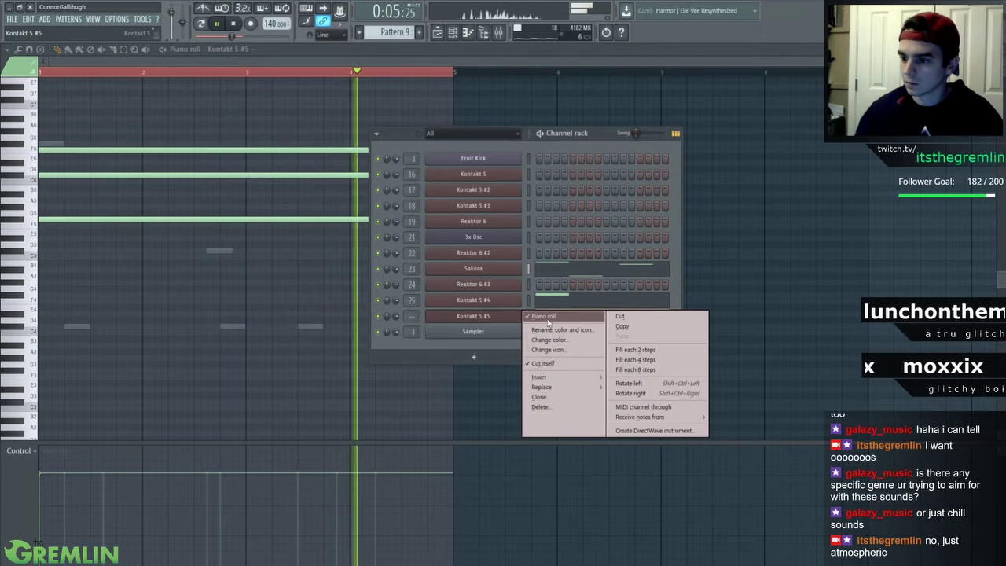
left_click(579, 139)
left_click(452, 128)
key("ctrl+l")
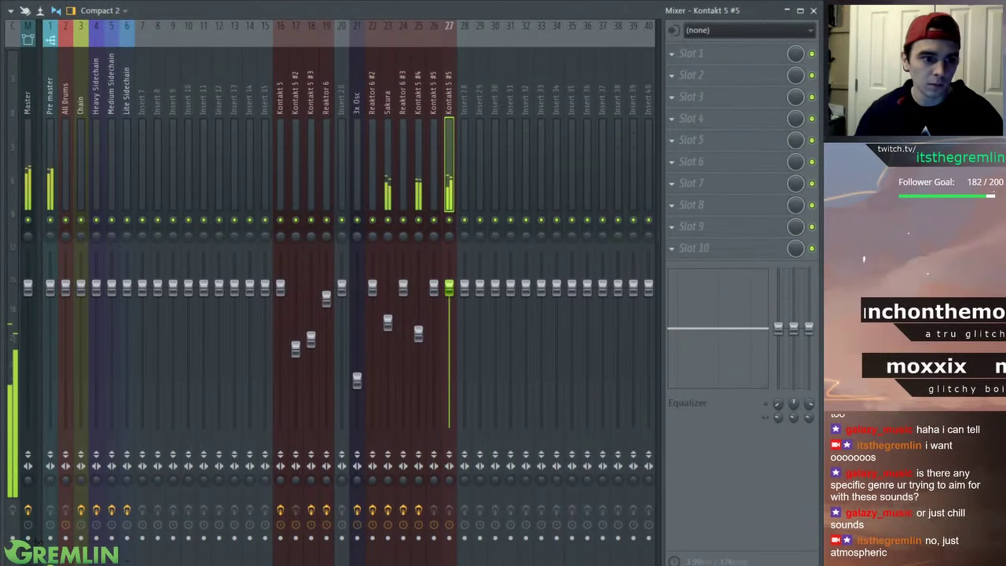
Hide the mixer and clone the Kontakt 5 #5 channel in the channel rack
key("F9")
right_click(500, 317)
left_click(544, 398)
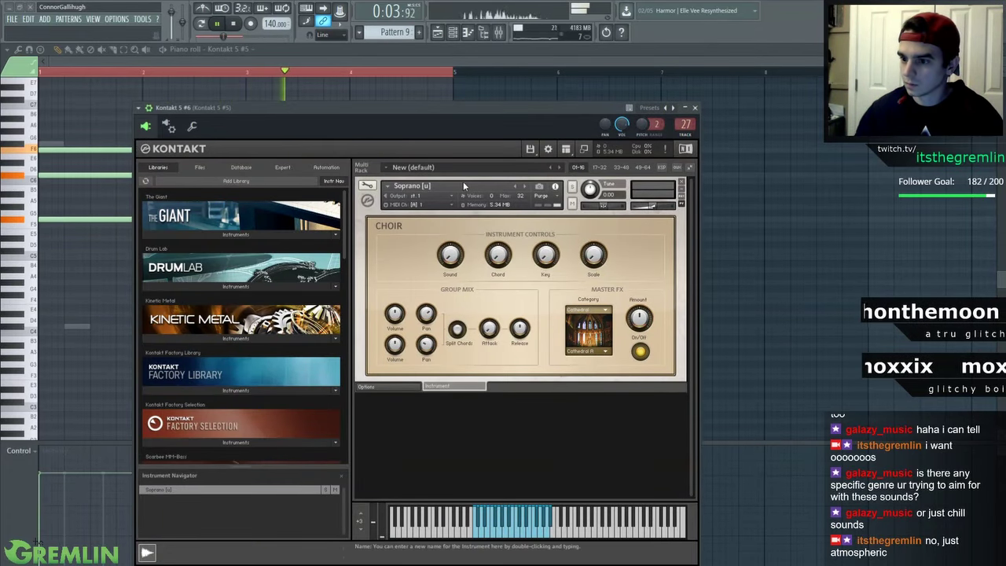
Load the Bass [u] instrument from the Kontakt Factory Library's choir folder into Kontakt 5 #6, replacing Soprano [u]
left_click(222, 390)
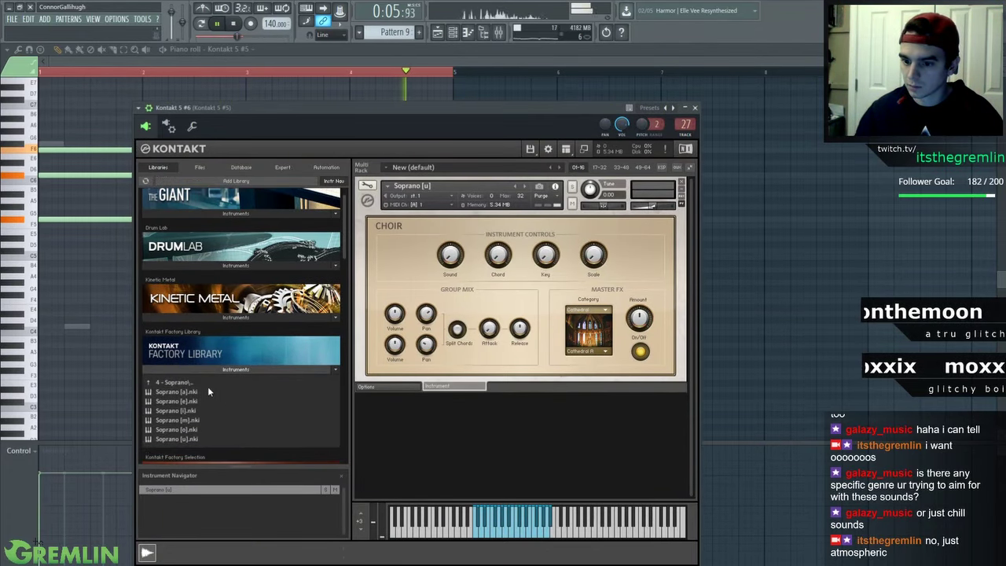
left_click(208, 385)
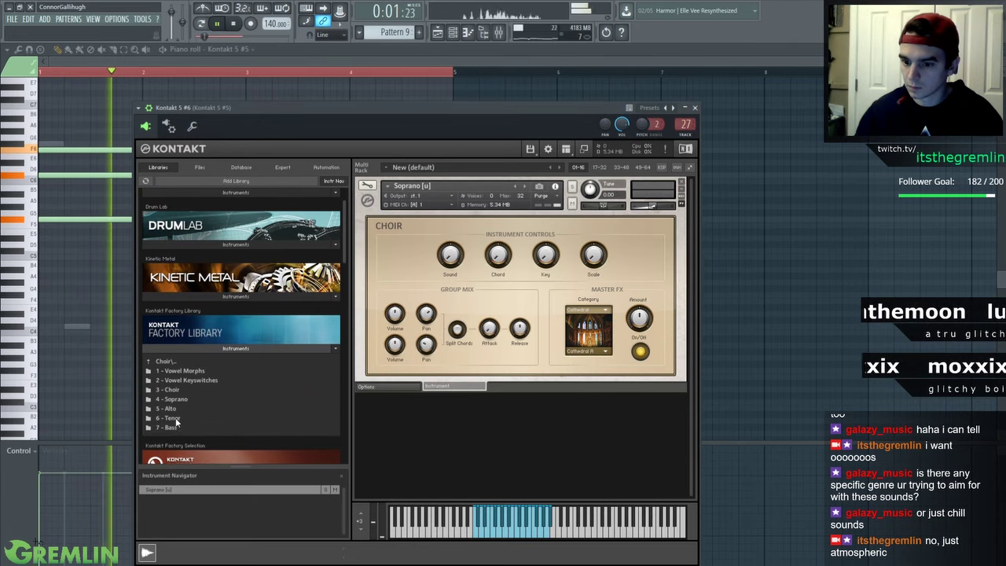
left_click(175, 426)
left_click(172, 418)
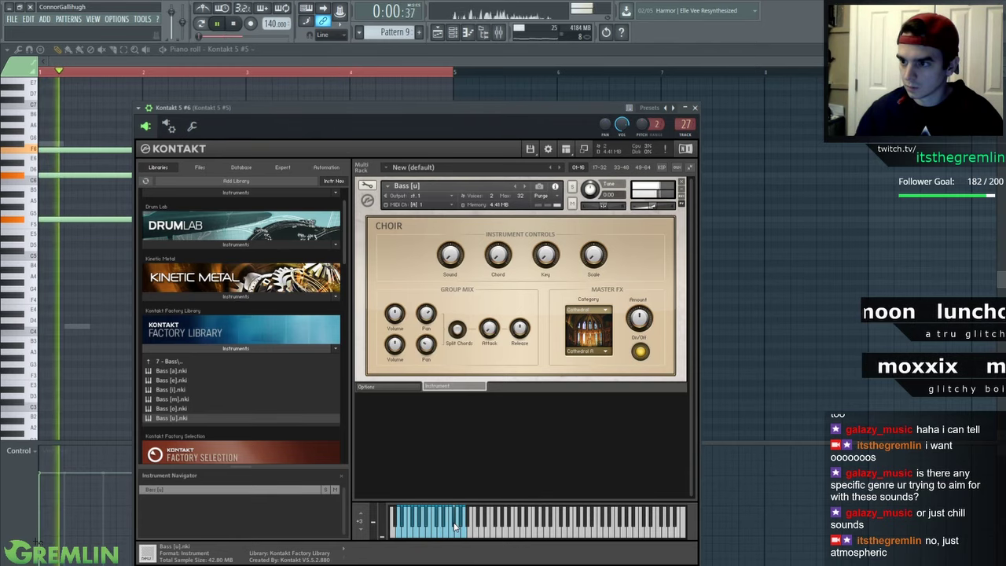
Add a four-bar F#3 note from bar 1 in the Kontakt 5 #6 piano roll and play back the pattern
left_click(695, 108)
right_click(514, 334)
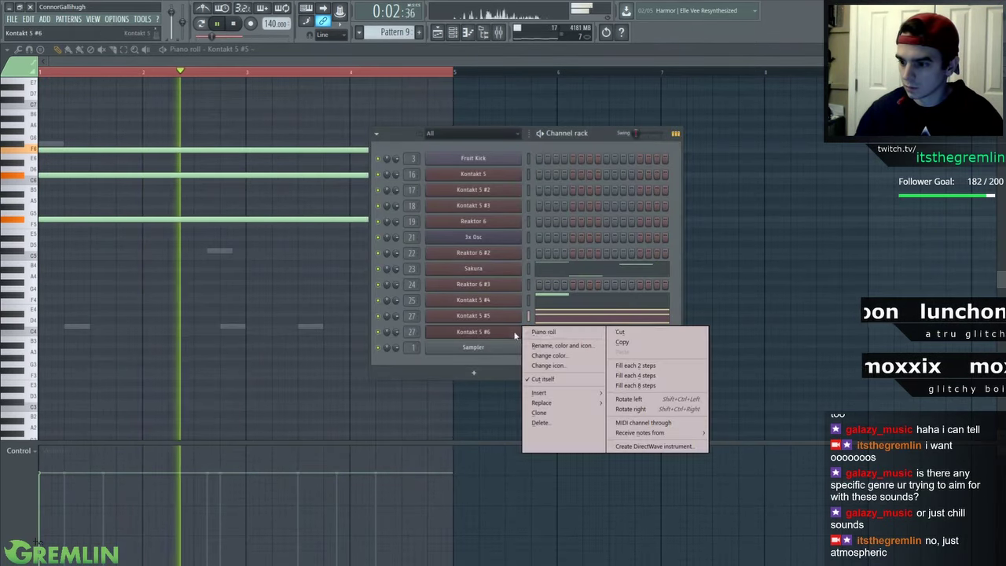
left_click(538, 332)
key("space")
left_click(52, 294)
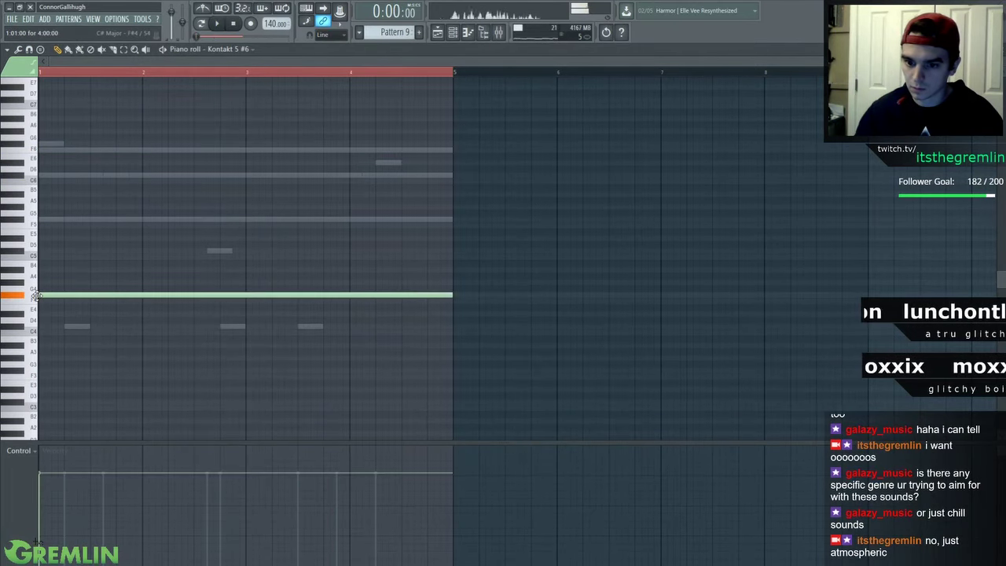
left_click_drag(36, 295, 34, 375)
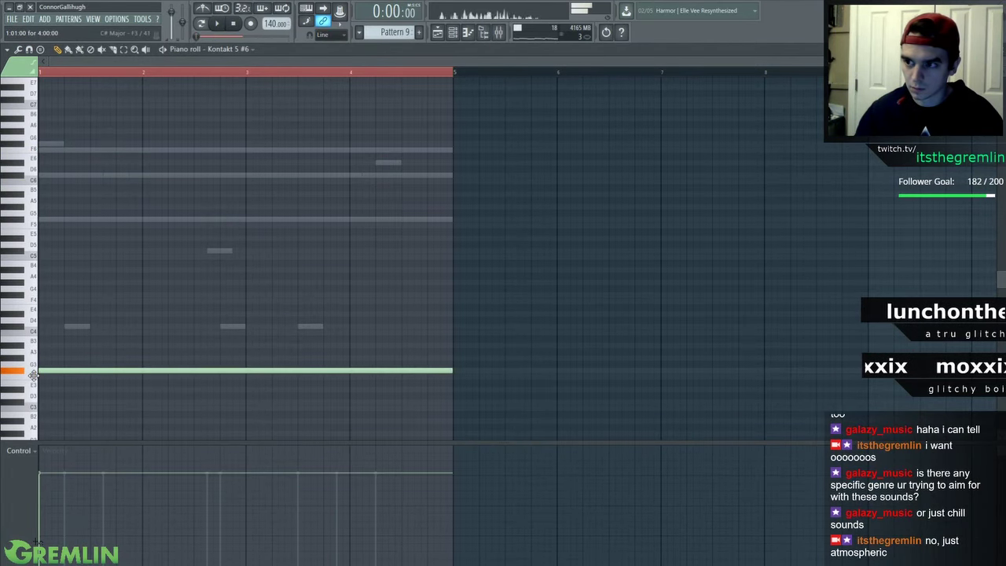
key("space")
Add Fruity parametric EQ 2 to mixer track 27, lowering bands 1 and 3 and boosting band 5 around 6.6 kHz
key("F9")
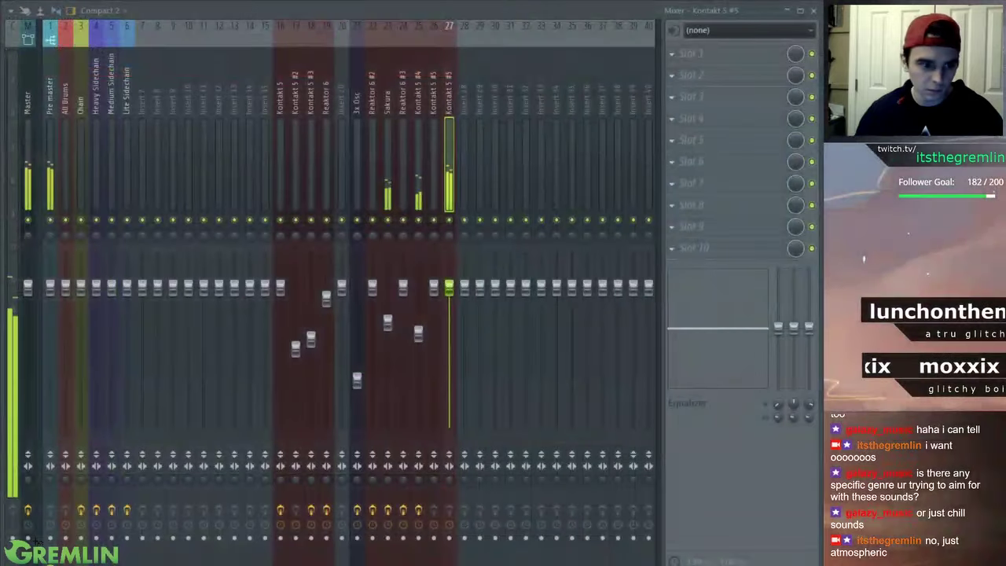
key("F9")
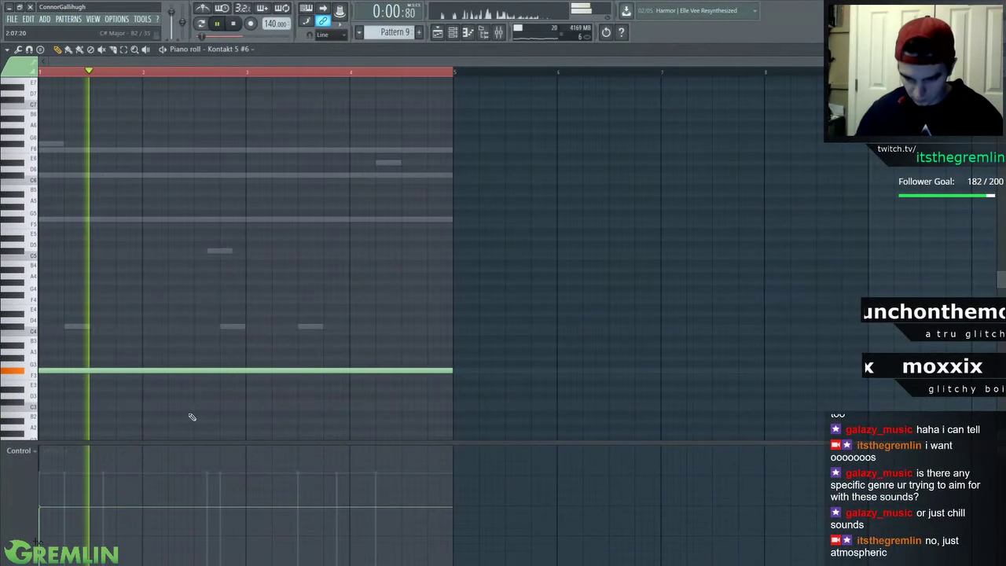
scroll(280, 236, "down", 3)
key("F9")
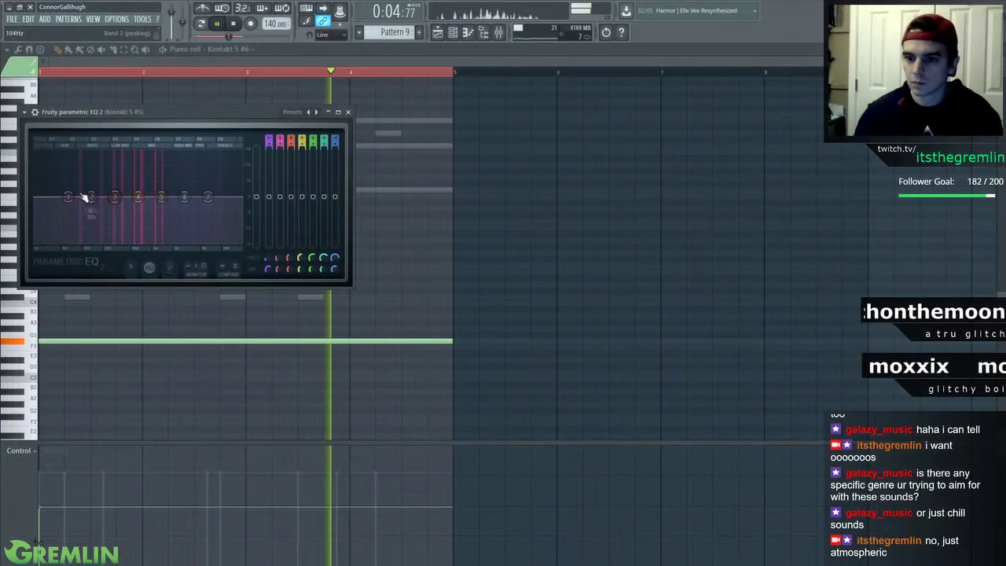
left_click_drag(68, 196, 115, 207)
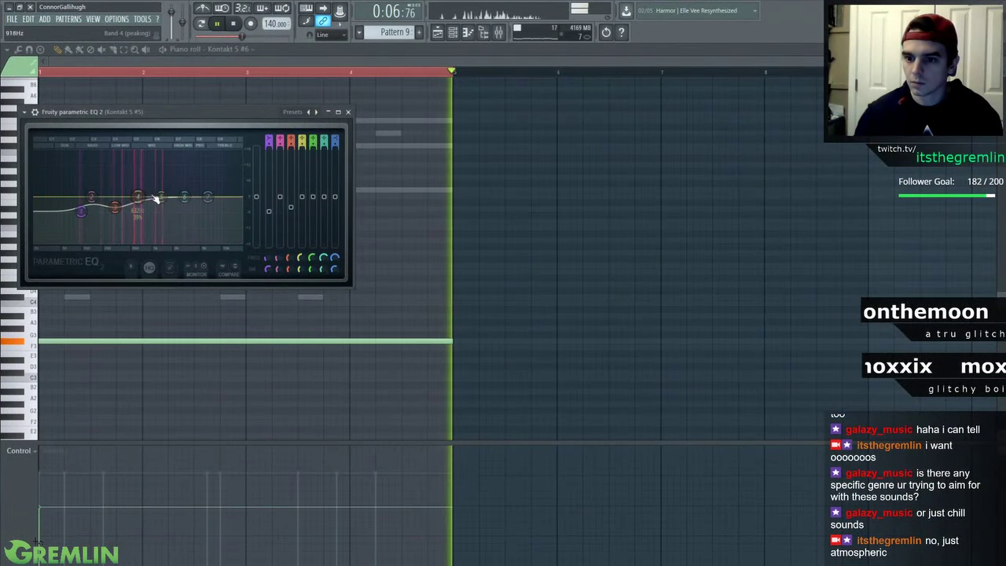
left_click_drag(208, 197, 209, 172)
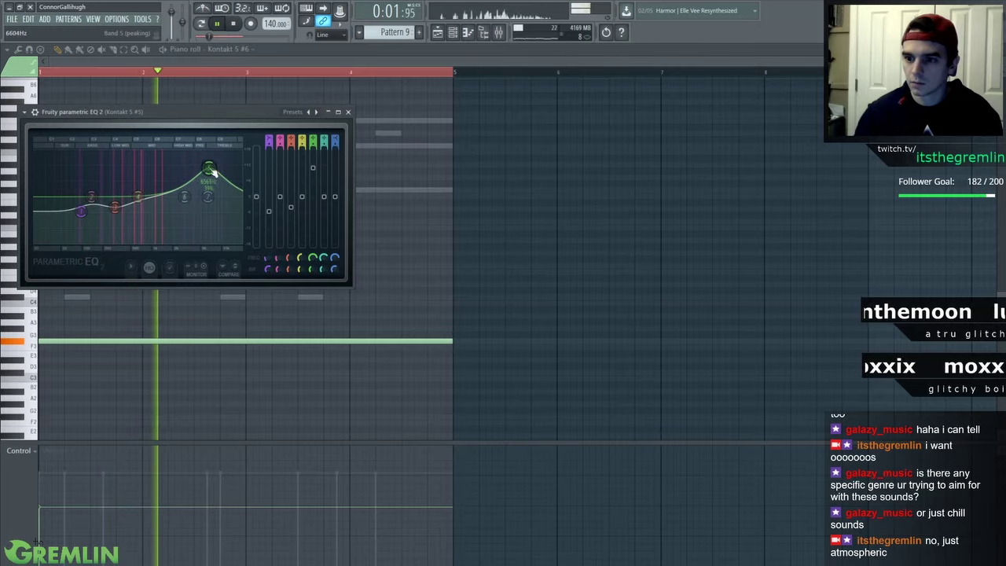
Add Fruity Reeverb 2 to mixer track 27, adjusting its low cut and raising the wet level
key("F9")
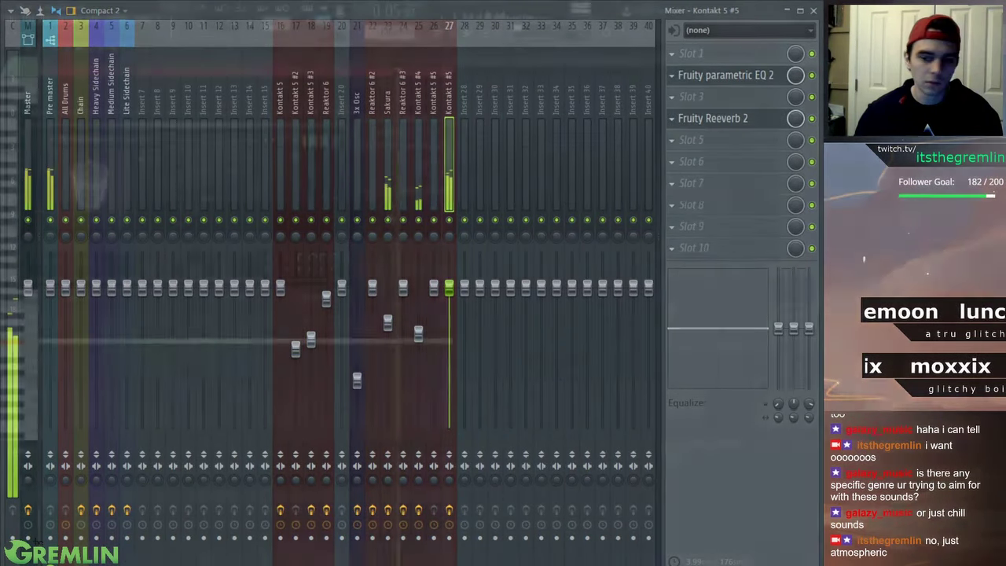
key("F9")
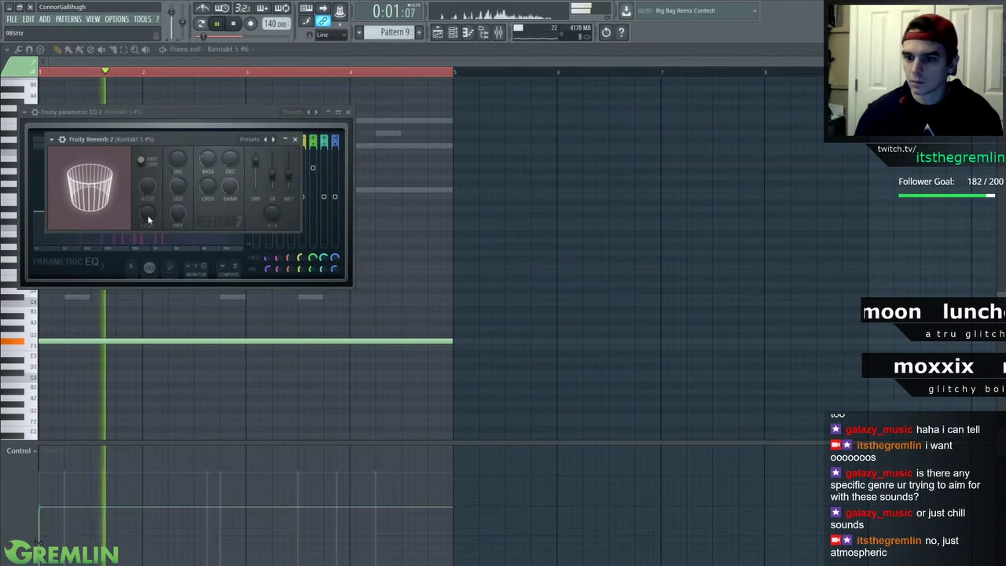
key("space")
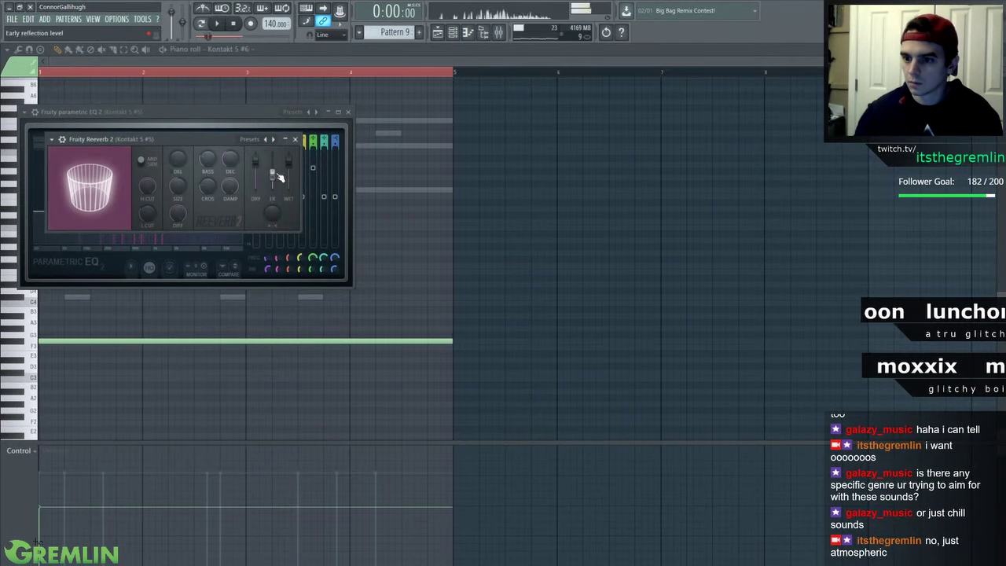
Listen to the Kontakt 5 #4 and Sakura mixer tracks in solo and open Sakura's Fruity parametric EQ 2
key("F9")
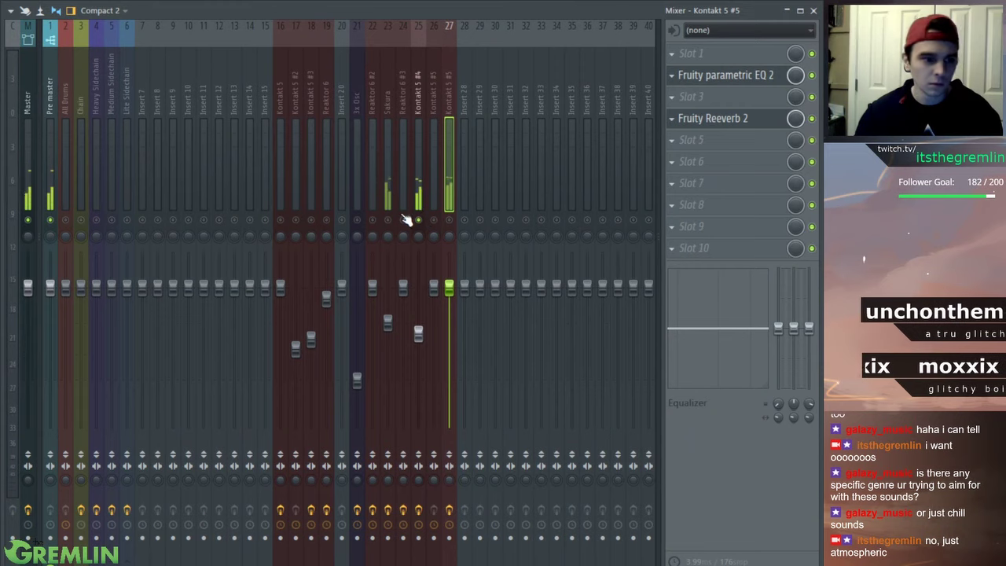
left_click(387, 173)
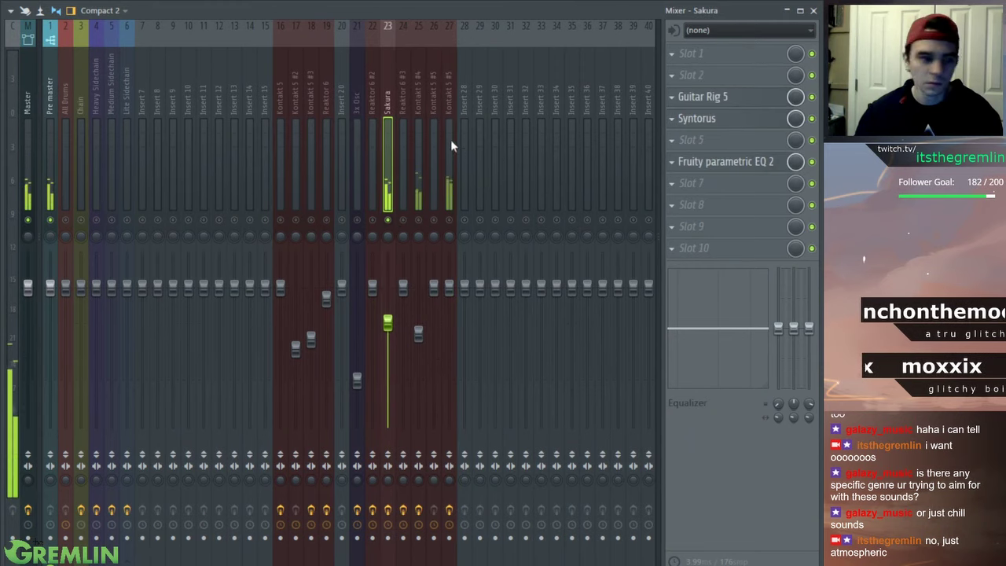
left_click(754, 163)
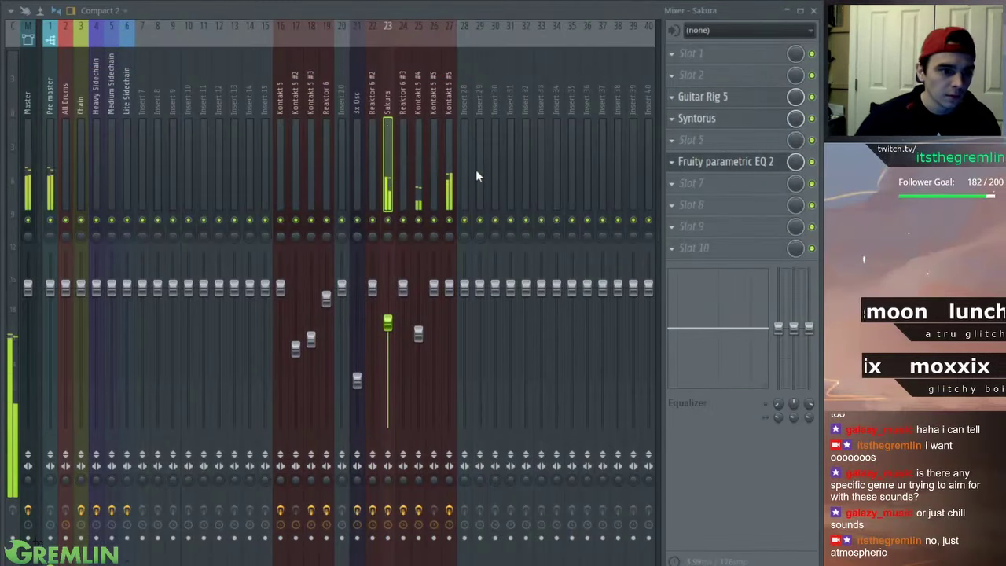
Raise the feedback level of Fruity Delay 3 on the Kontakt 5 #4 mixer track and listen to the result
left_click(421, 206)
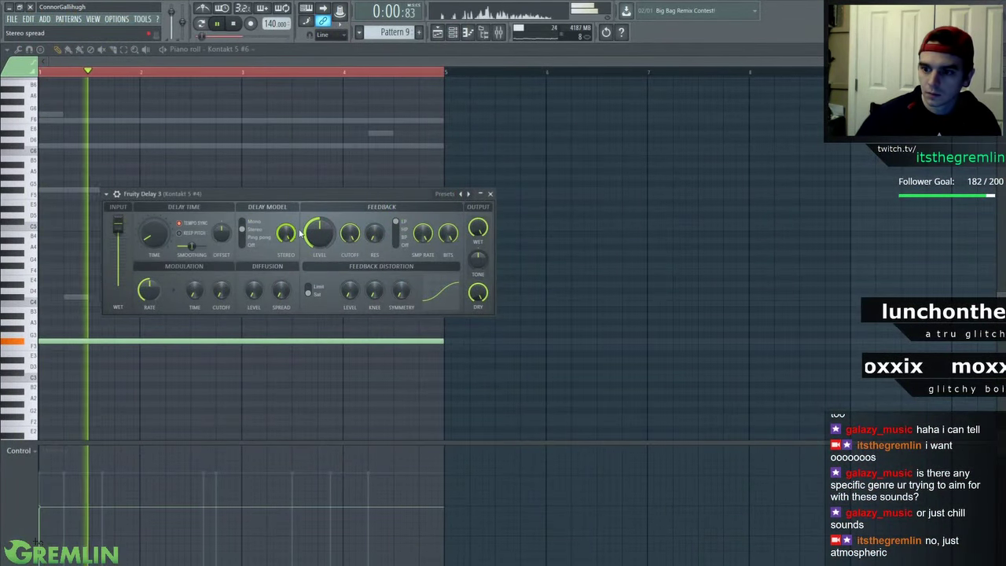
left_click_drag(316, 233, 316, 215)
key("space")
key("space")
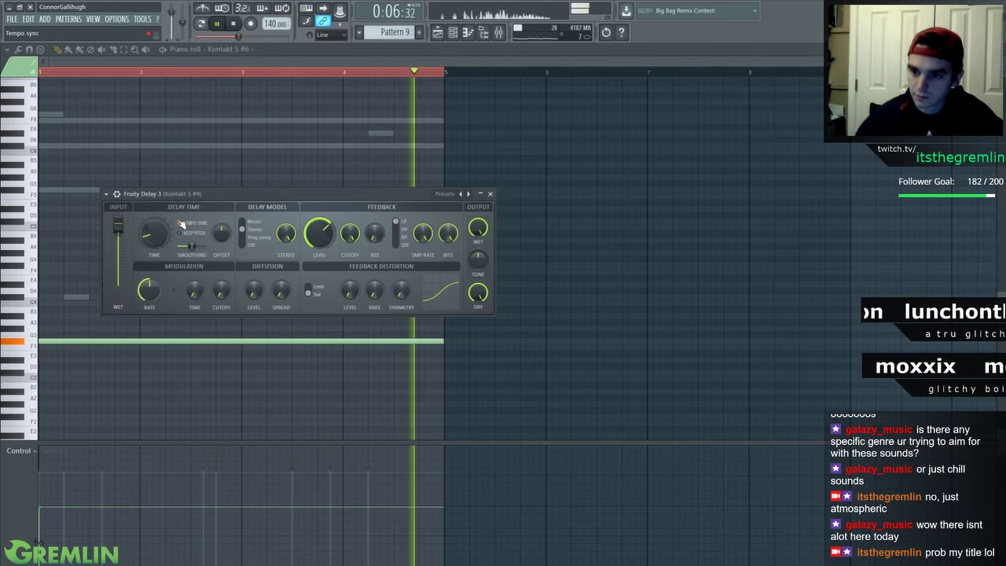
left_click_drag(204, 194, 245, 119)
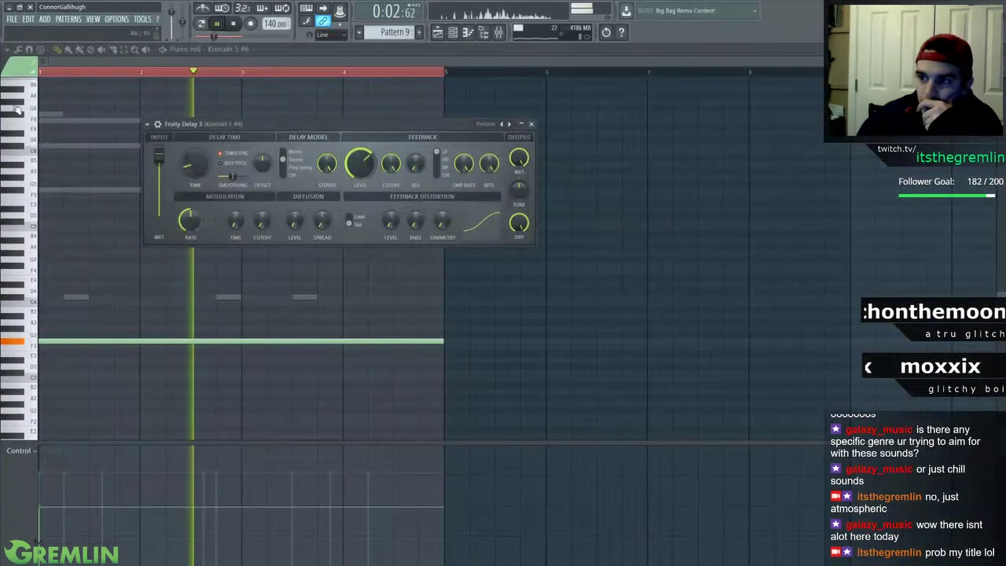
Record the looping Pattern 9 into Edison on the Master track, capturing the tail after playback stops
key("F9")
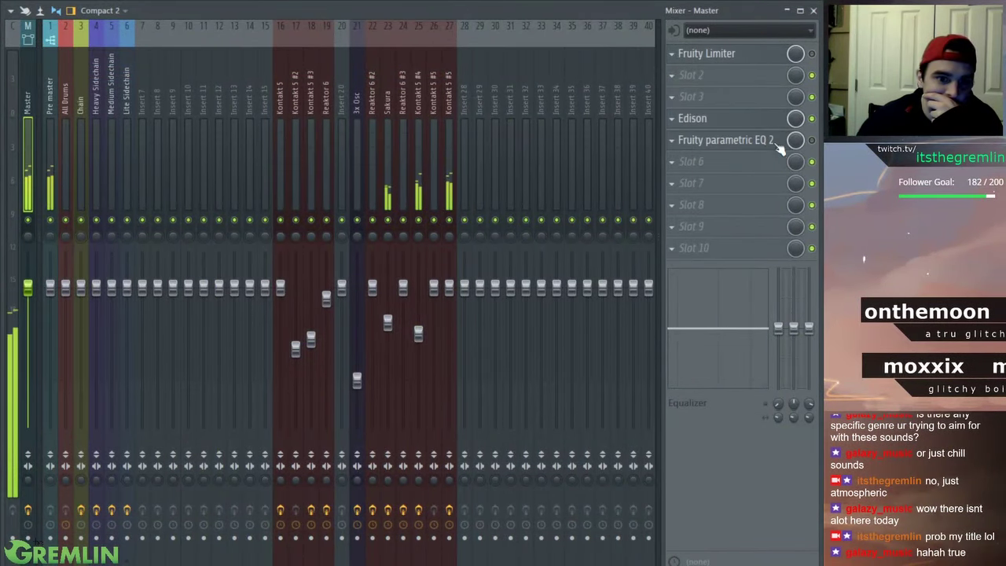
key("F9")
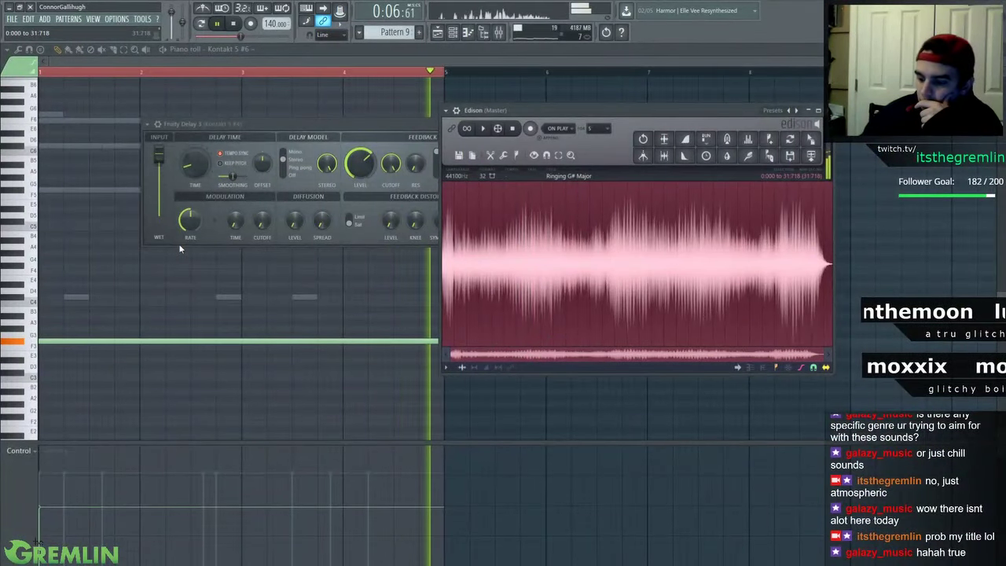
left_click(530, 128)
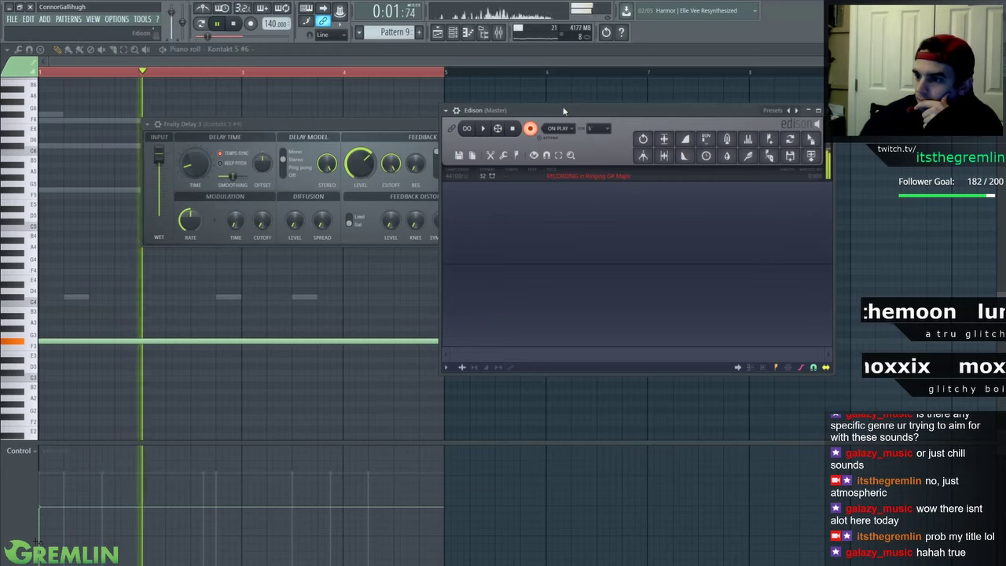
left_click_drag(556, 111, 479, 115)
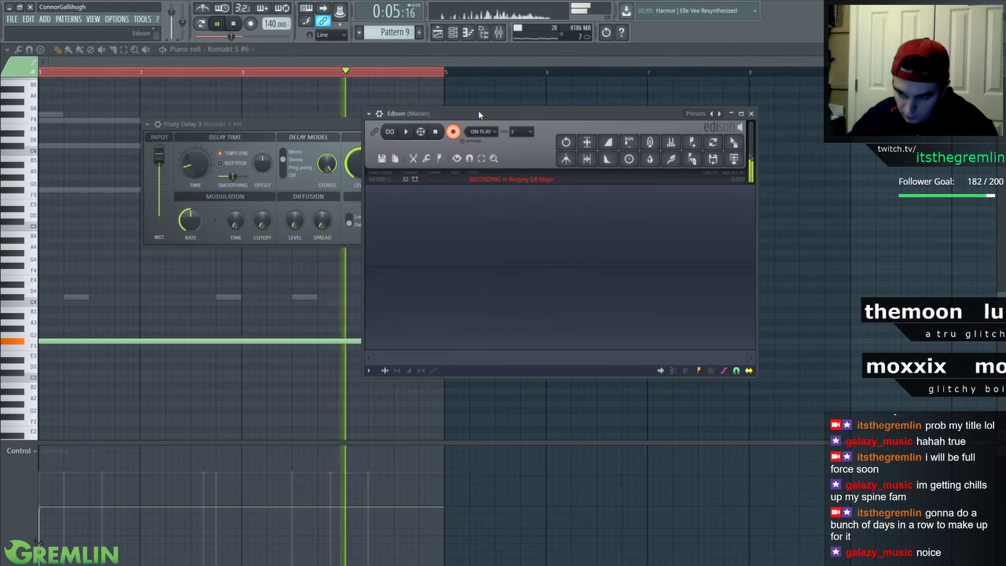
left_click(236, 24)
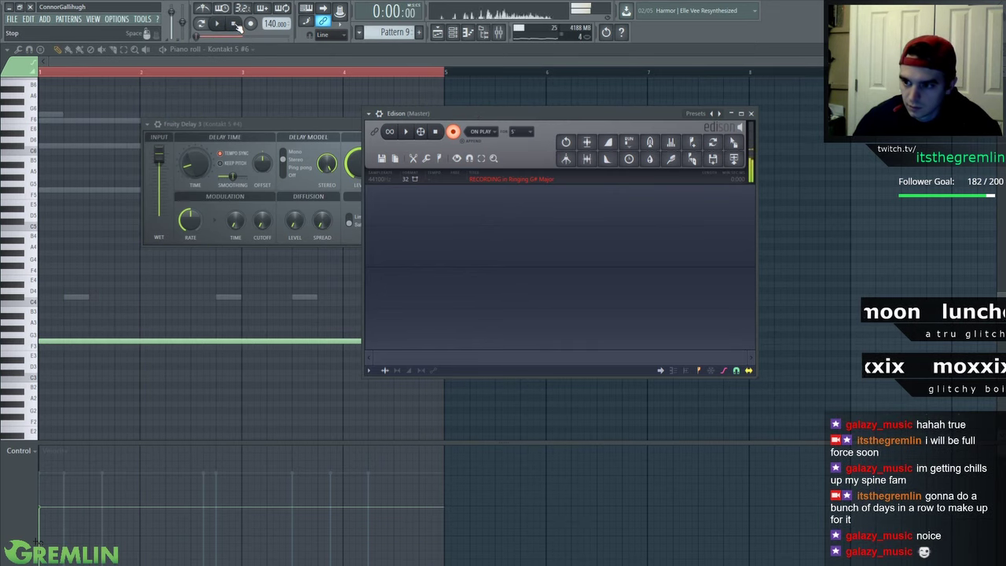
left_click(436, 132)
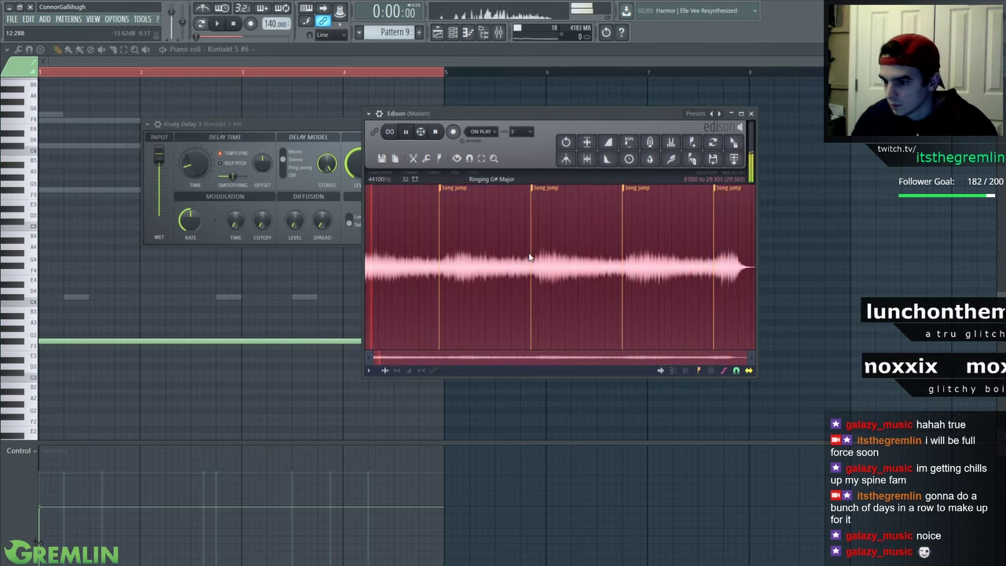
Audition the new recording in Edison and reverse the whole waveform
scroll(529, 258, "up", 8)
scroll(523, 259, "down", 8)
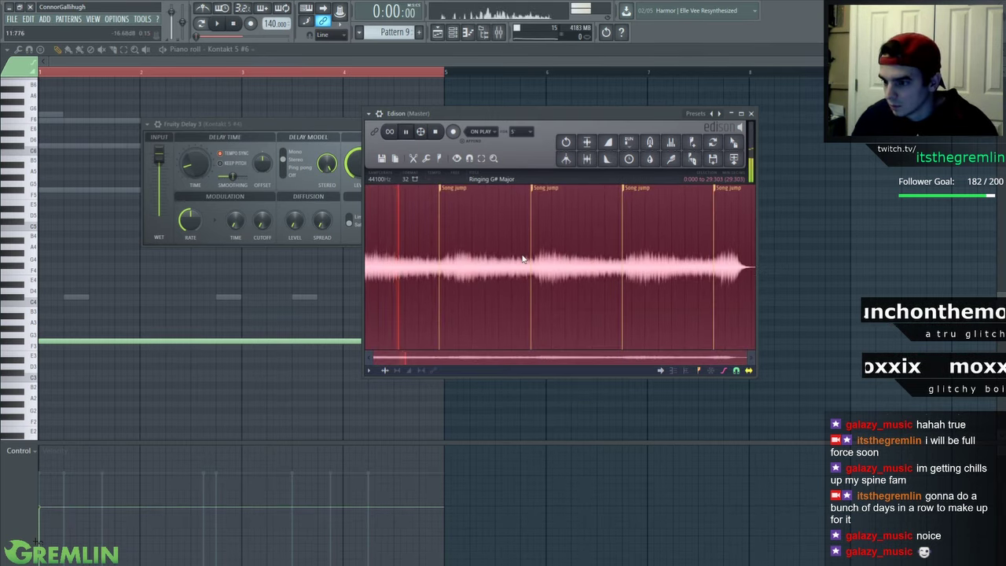
left_click(415, 158)
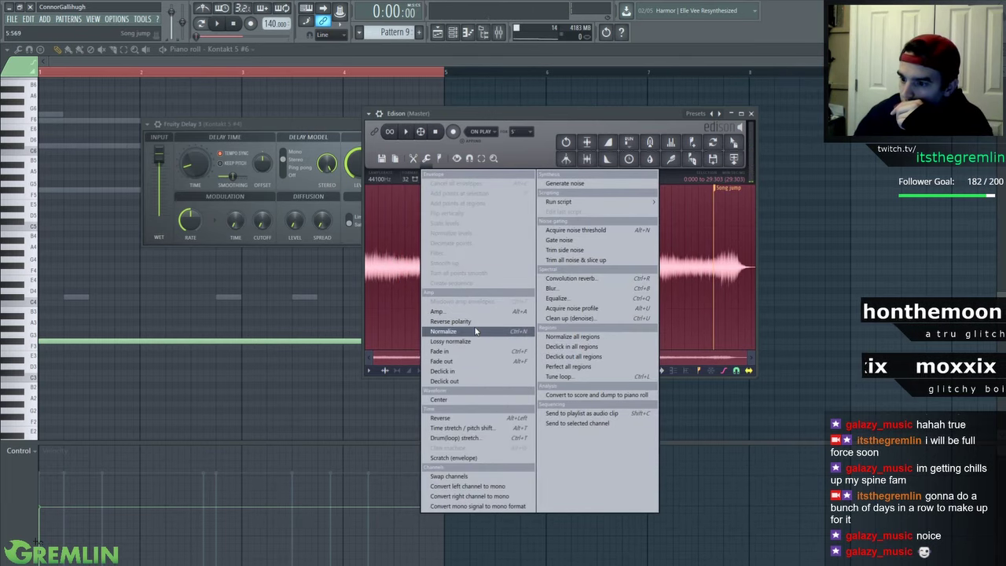
left_click(465, 418)
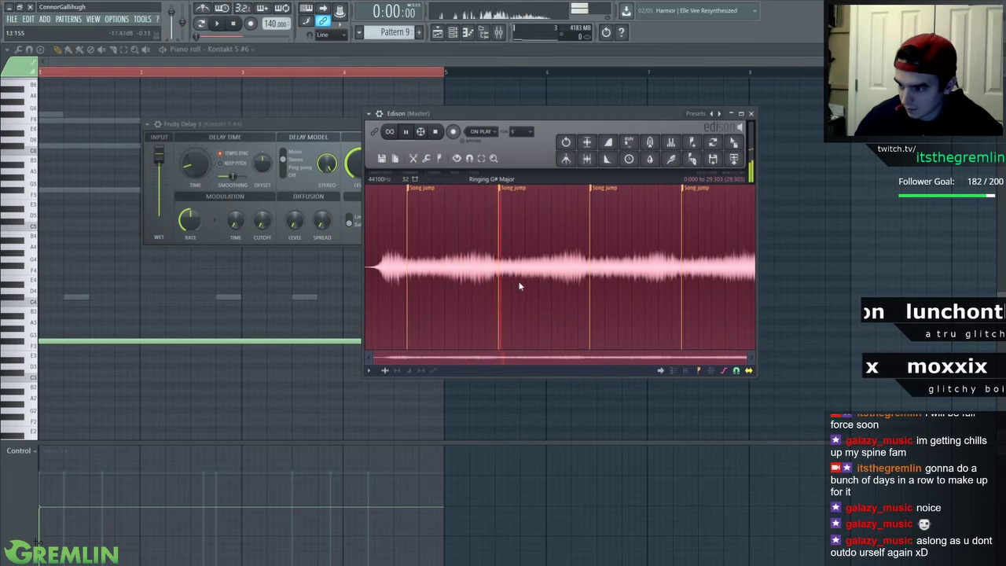
Trim the quiet swell off the start of the reversed recording and fade out its end
left_click(387, 273)
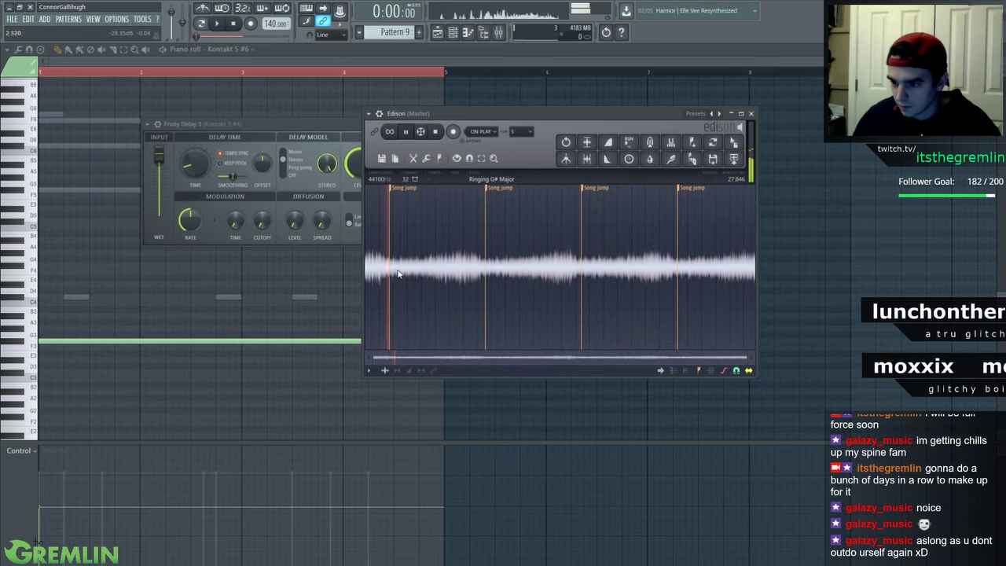
left_click_drag(748, 273, 712, 276)
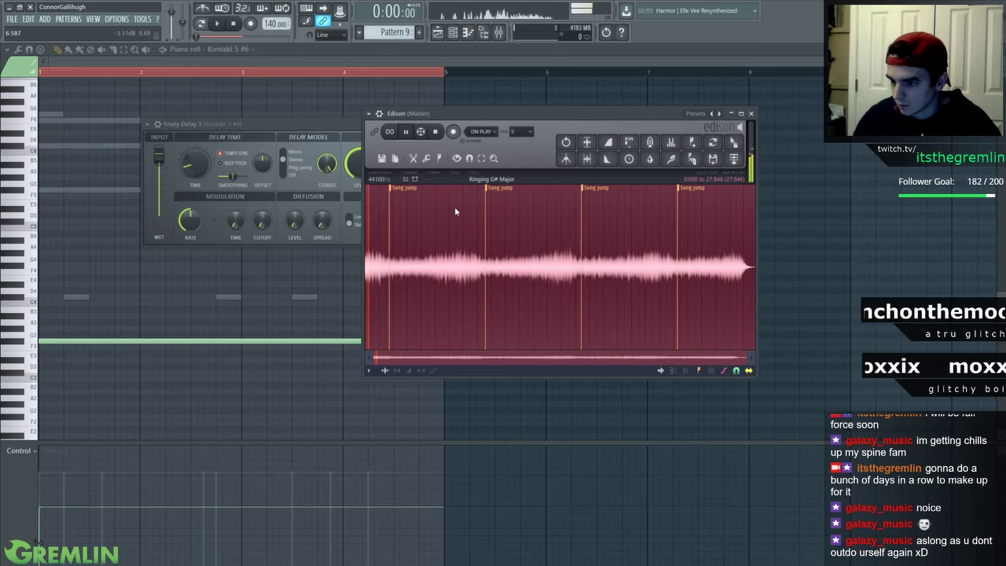
left_click(427, 161)
mouse_move(427, 160)
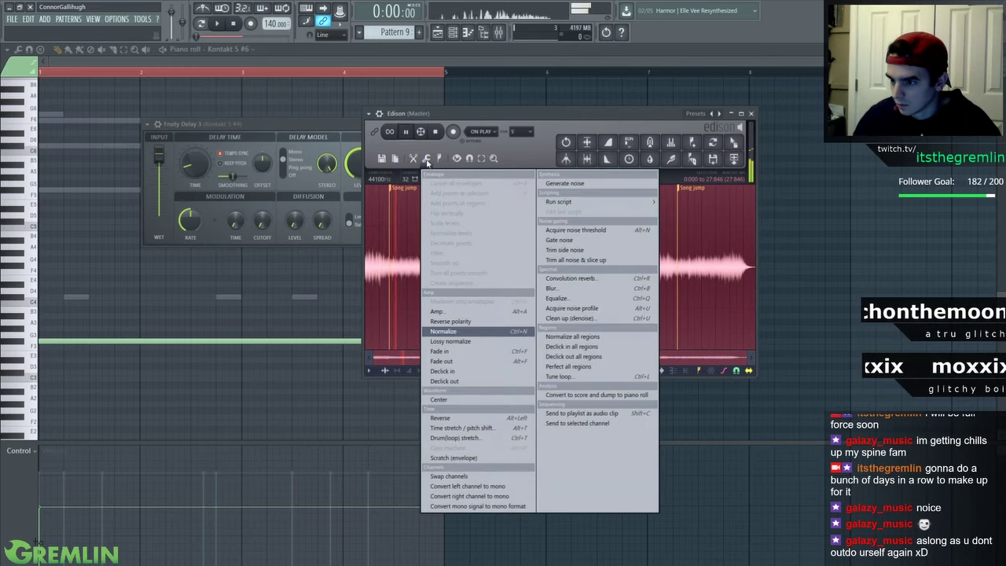
left_click(554, 288)
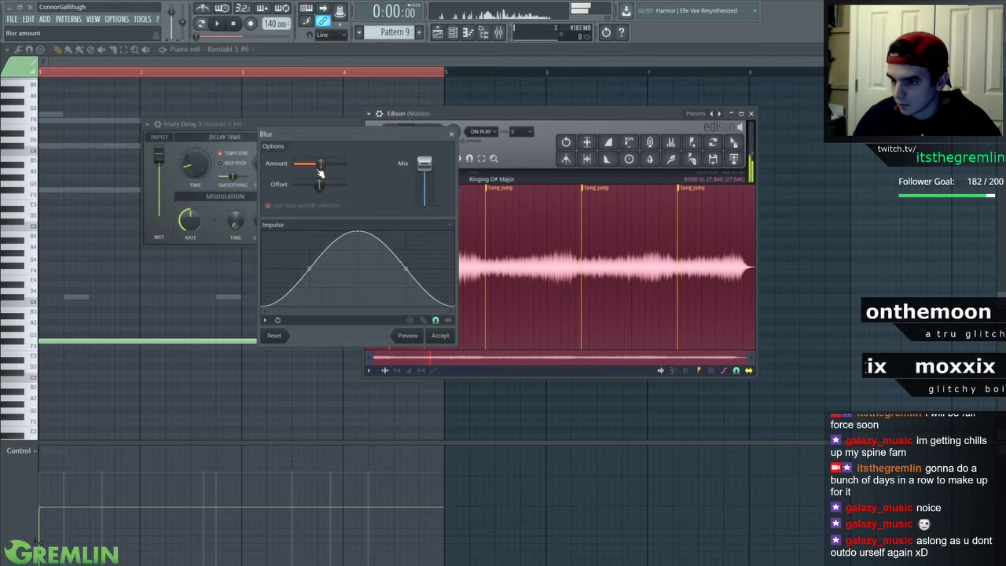
left_click(452, 134)
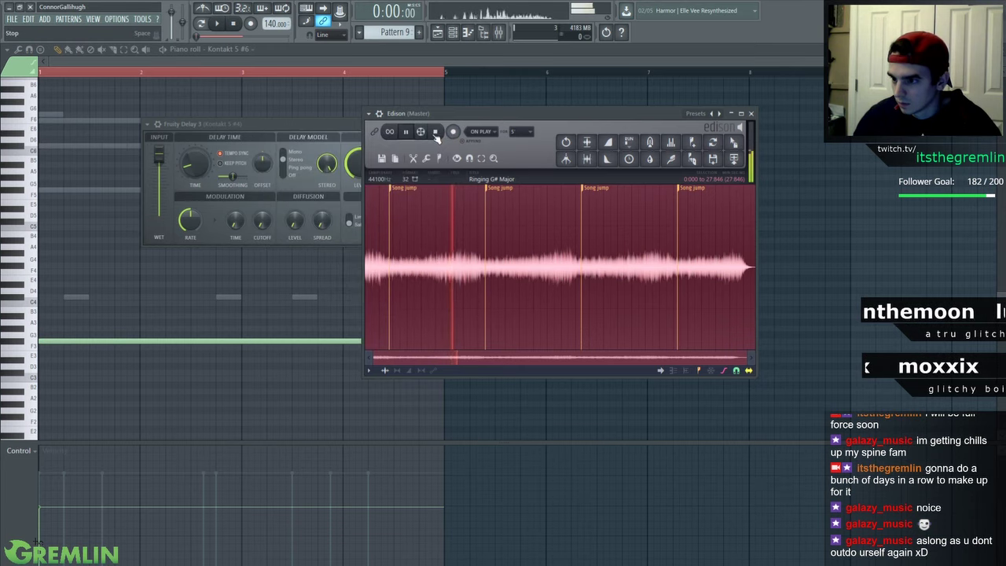
Blur the whole reversed recording with the default amount, offset and impulse settings
left_click(426, 158)
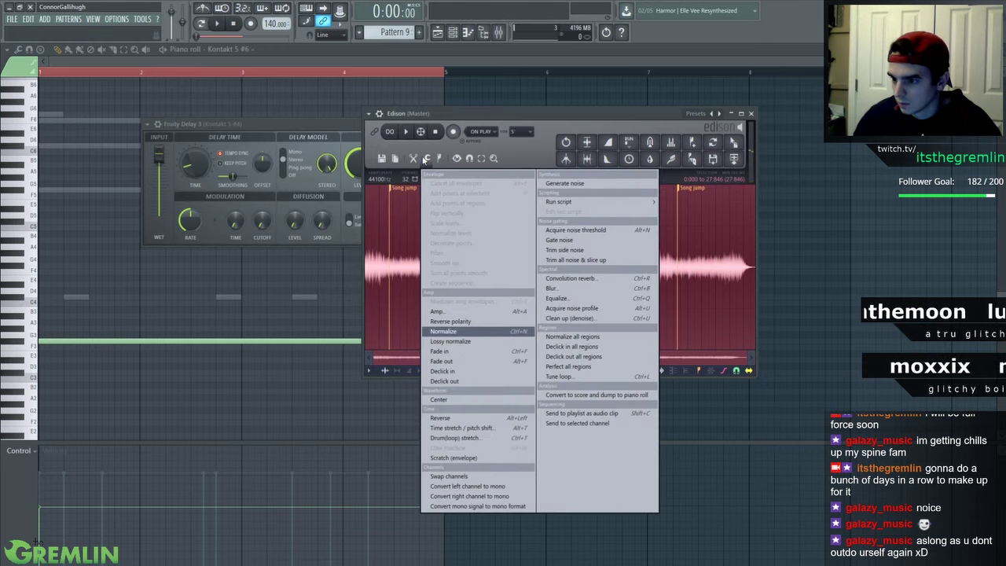
left_click(557, 288)
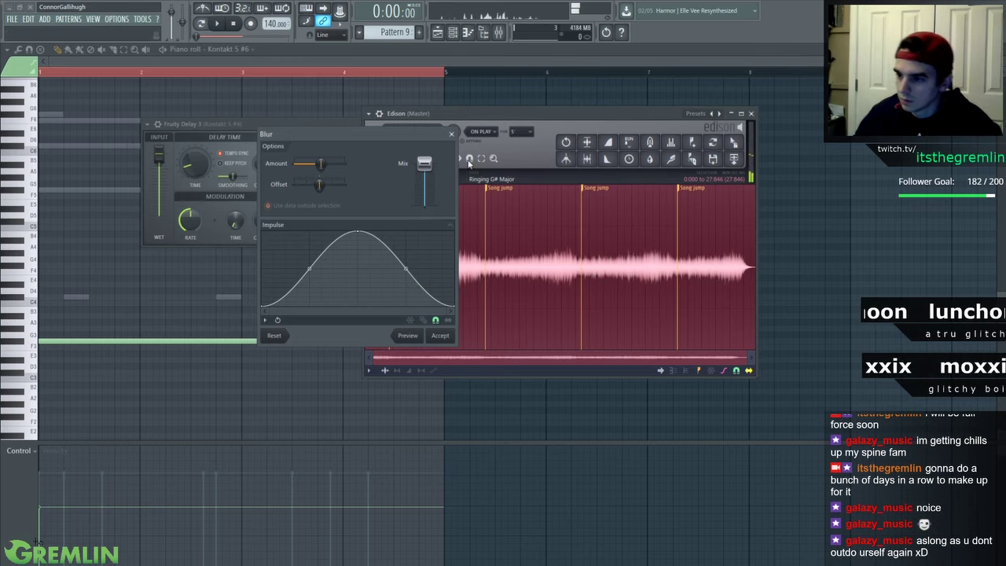
left_click(438, 335)
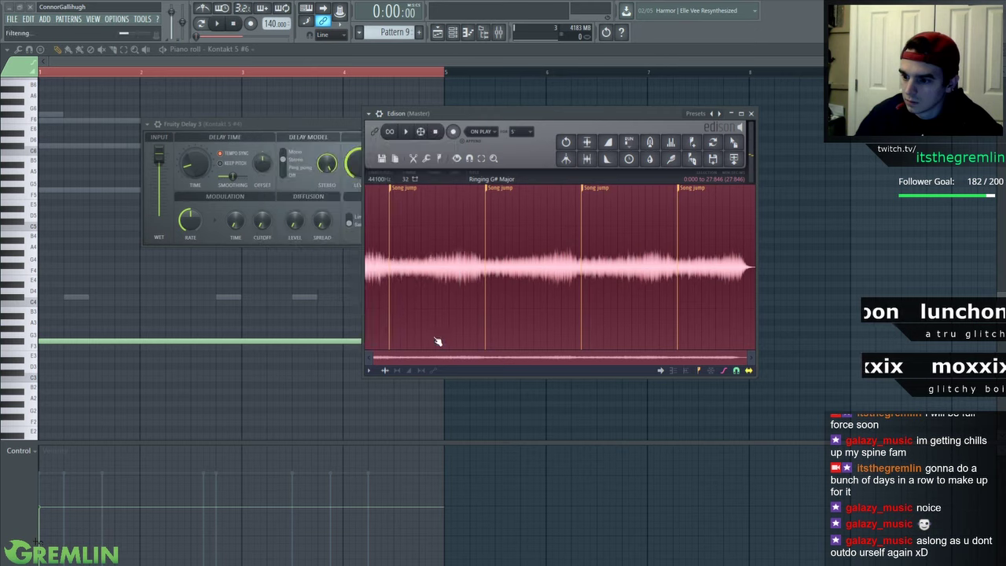
Equalize the recording with a dip just below 1 kHz, a boost between 2 and 3 kHz and slightly lifted highs
left_click(427, 159)
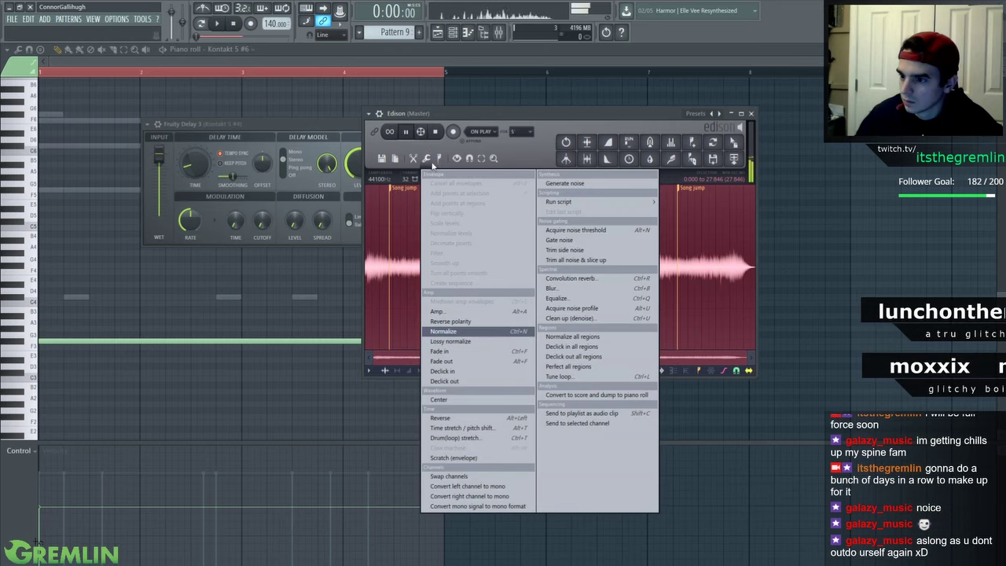
left_click(557, 299)
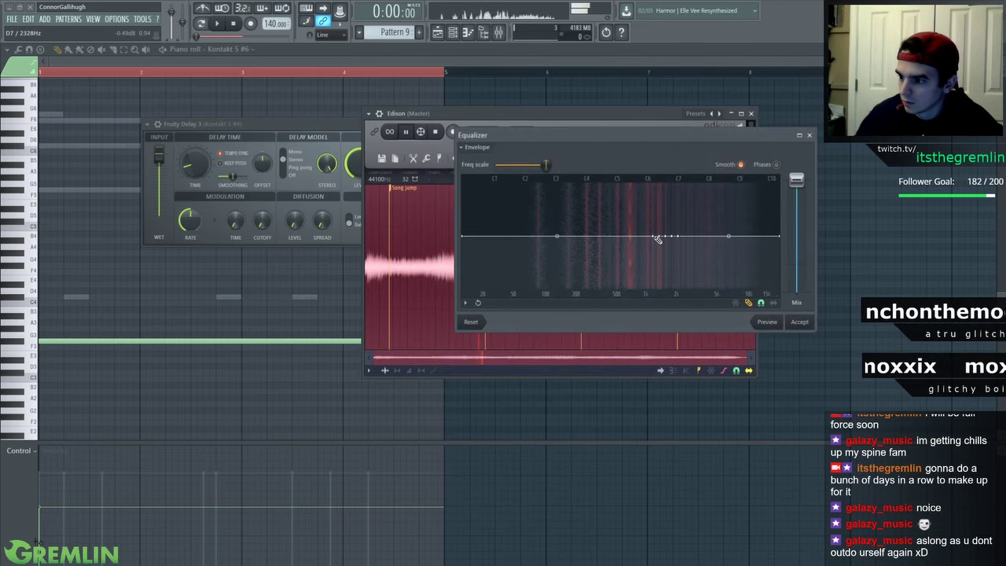
left_click_drag(641, 244, 646, 247)
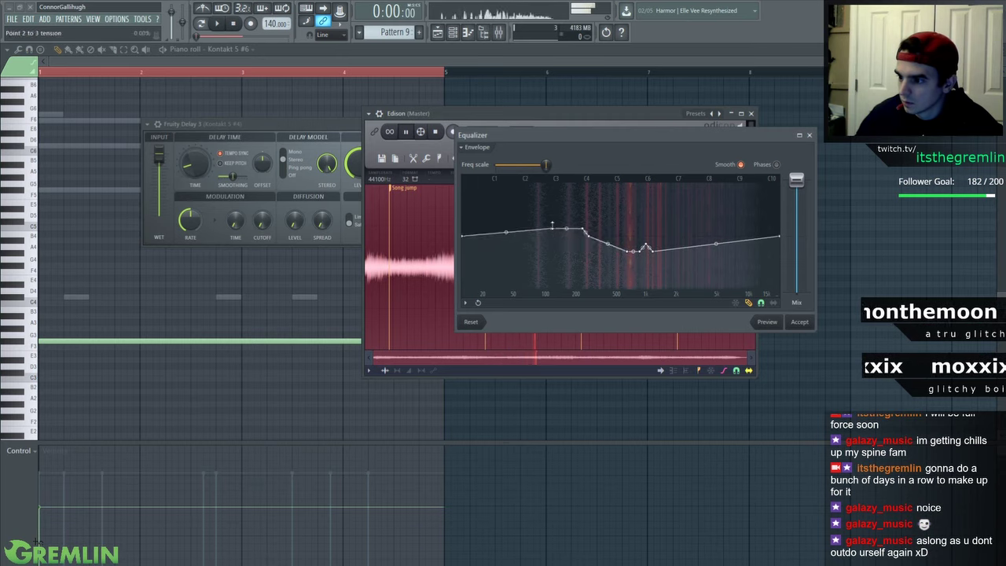
left_click_drag(722, 223, 725, 205)
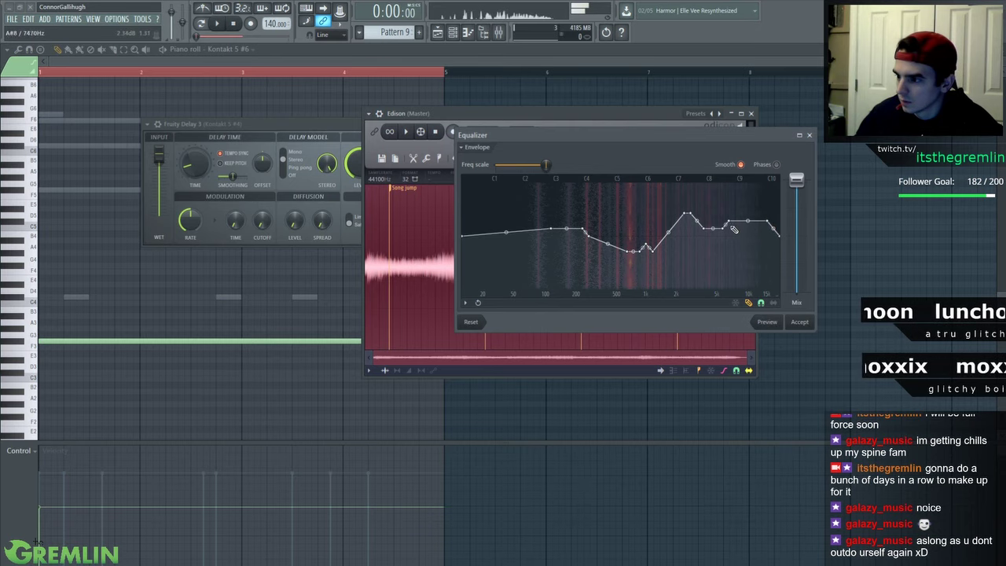
left_click(799, 323)
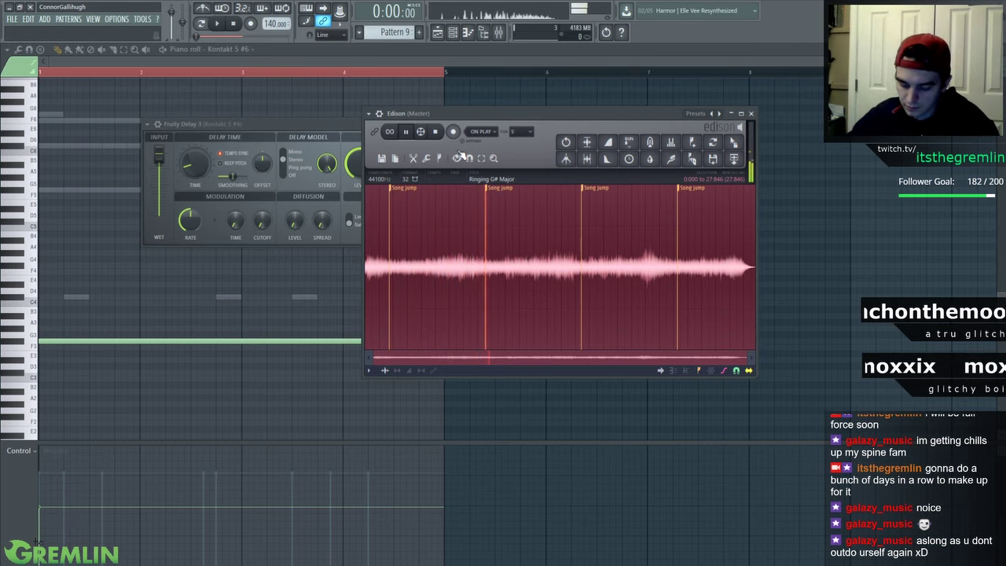
Normalize the equalized recording and play it back
left_click_drag(475, 123, 457, 120)
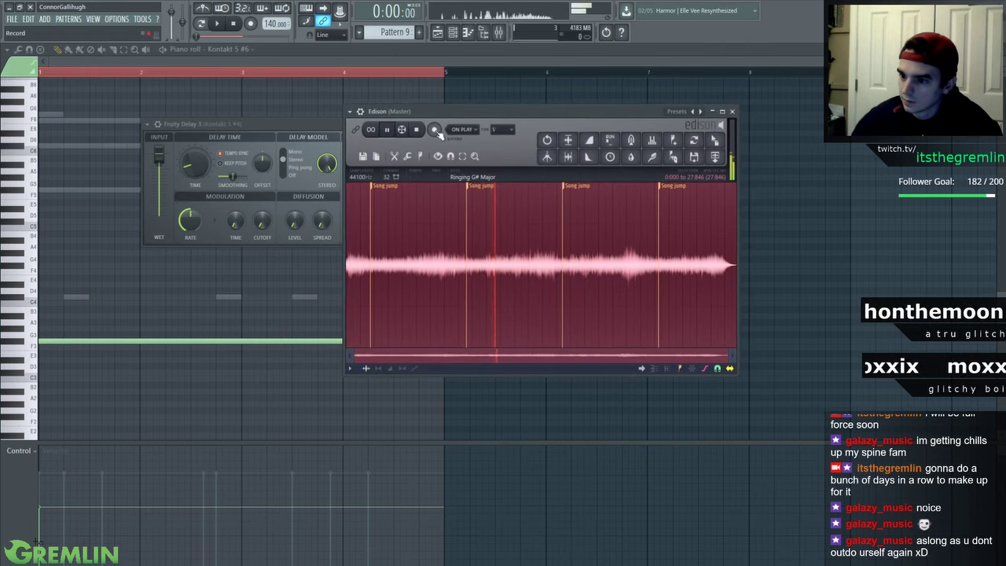
left_click(409, 159)
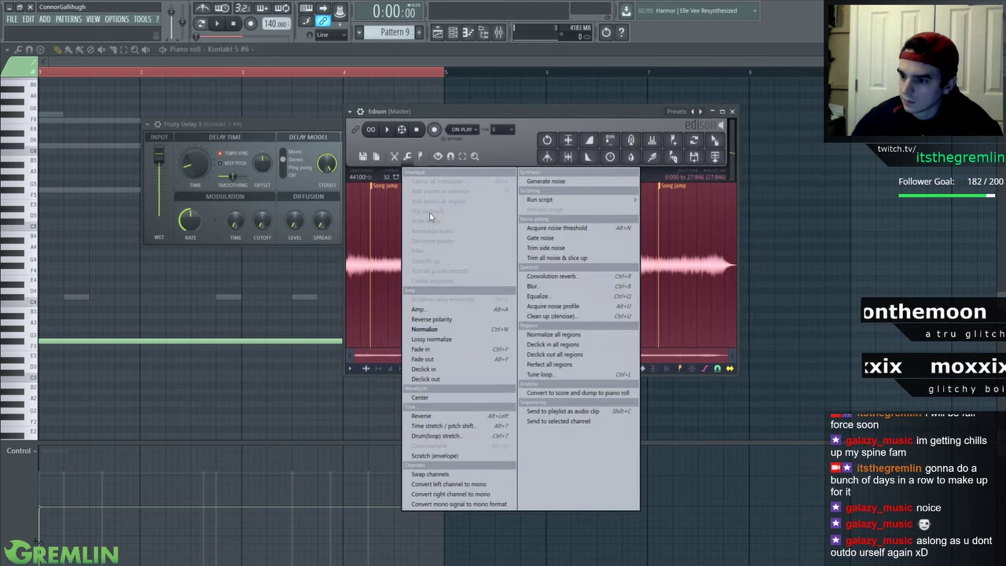
left_click(438, 334)
left_click(387, 129)
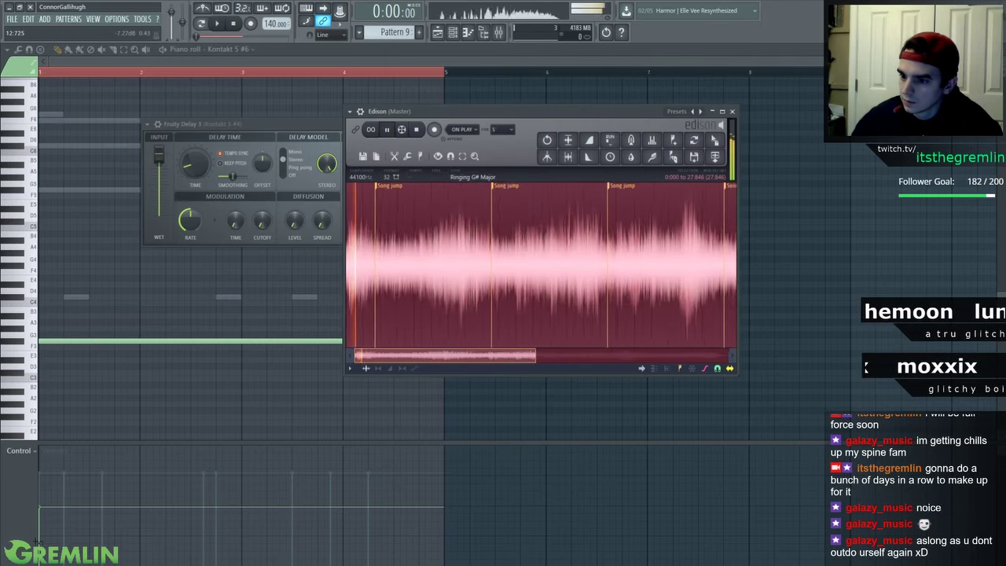
scroll(563, 252, "down", 10)
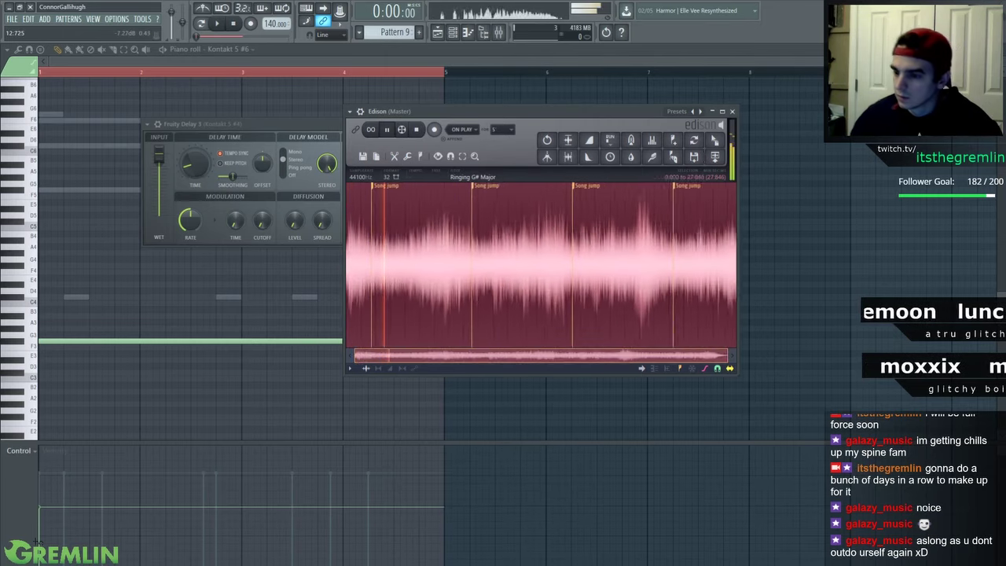
Stop playback and clear the song jump markers and the start marker from the recording
key("space")
double_click(351, 265)
left_click(663, 263)
left_click_drag(543, 247, 346, 248)
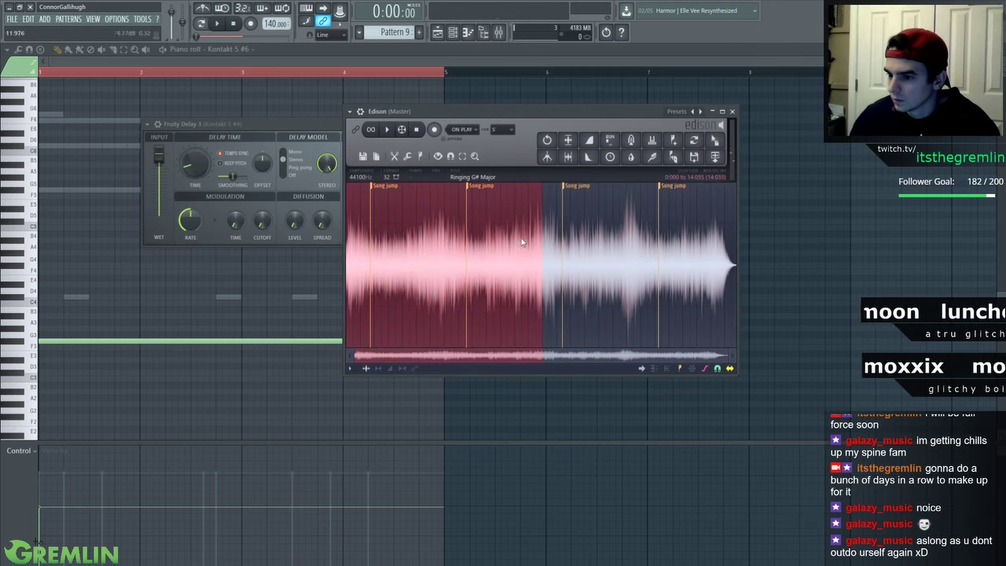
left_click(674, 157)
left_click(697, 160)
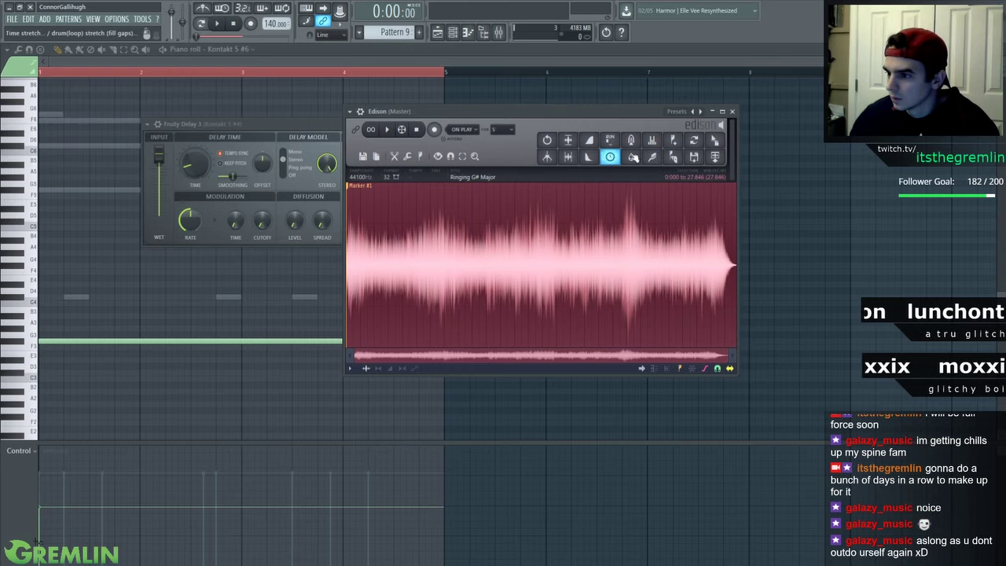
left_click(672, 144)
Fade in the first few milliseconds of the recording and audition the whole waveform
scroll(541, 264, "up", 8)
scroll(401, 217, "up", 4)
left_click_drag(348, 250, 379, 250)
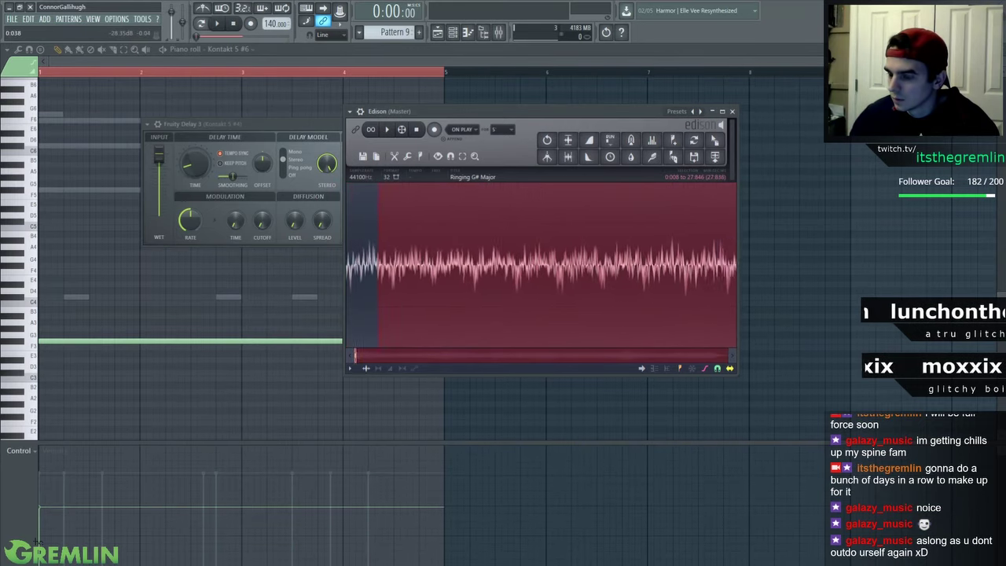
scroll(378, 251, "down", 12)
key("ctrl+Delete")
scroll(361, 268, "up", 10)
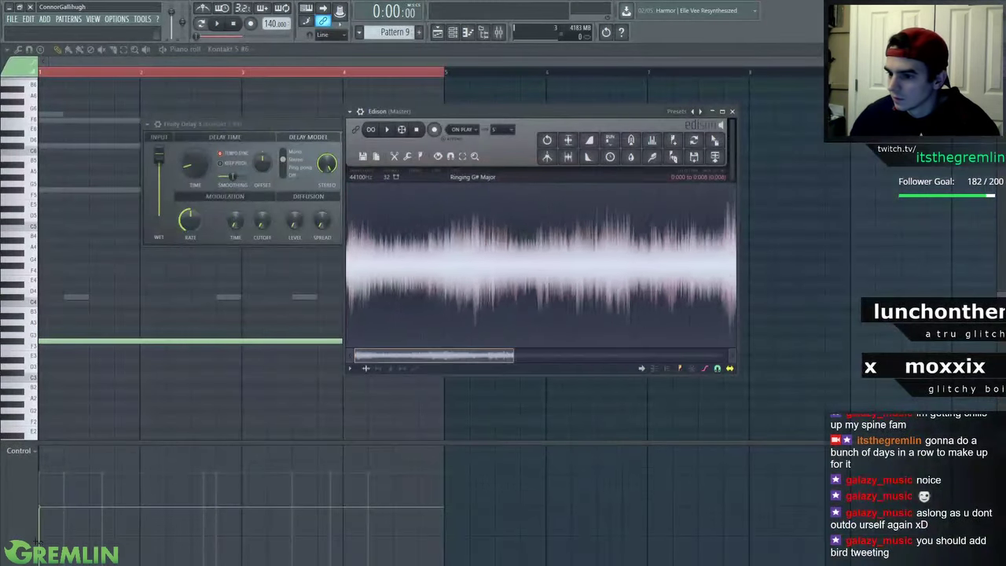
left_click_drag(347, 292, 385, 282)
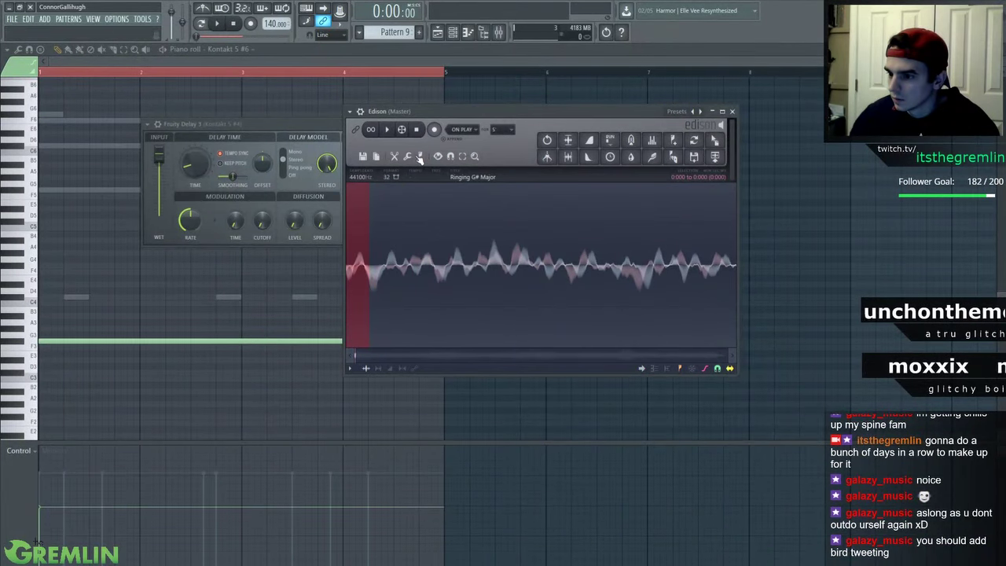
left_click(420, 156)
left_click(456, 348)
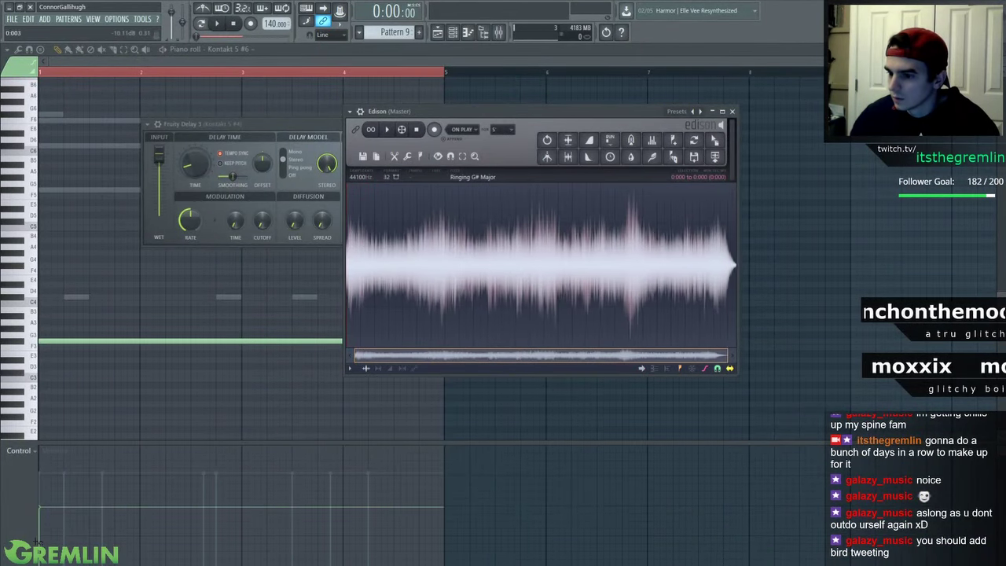
left_click(570, 160)
key("space")
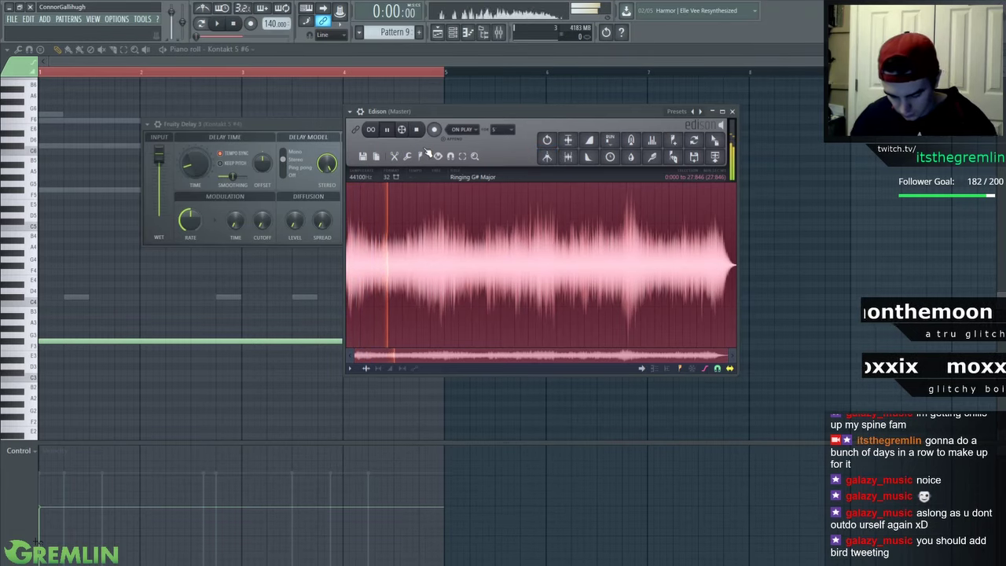
Save the recording as the WAV file Huge F# Major in the Twitch Atmospheres folder and play it briefly
left_click(367, 156)
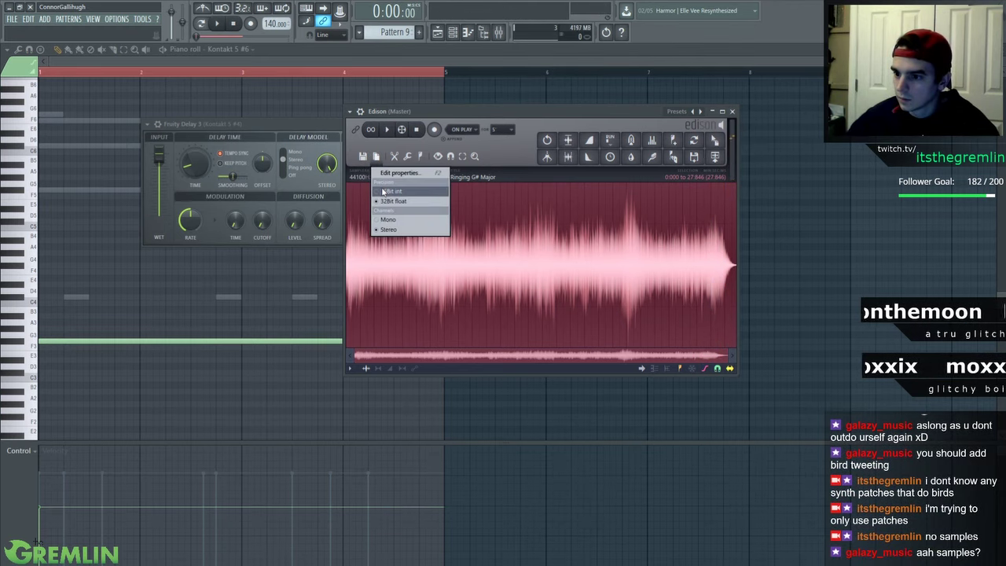
left_click(375, 193)
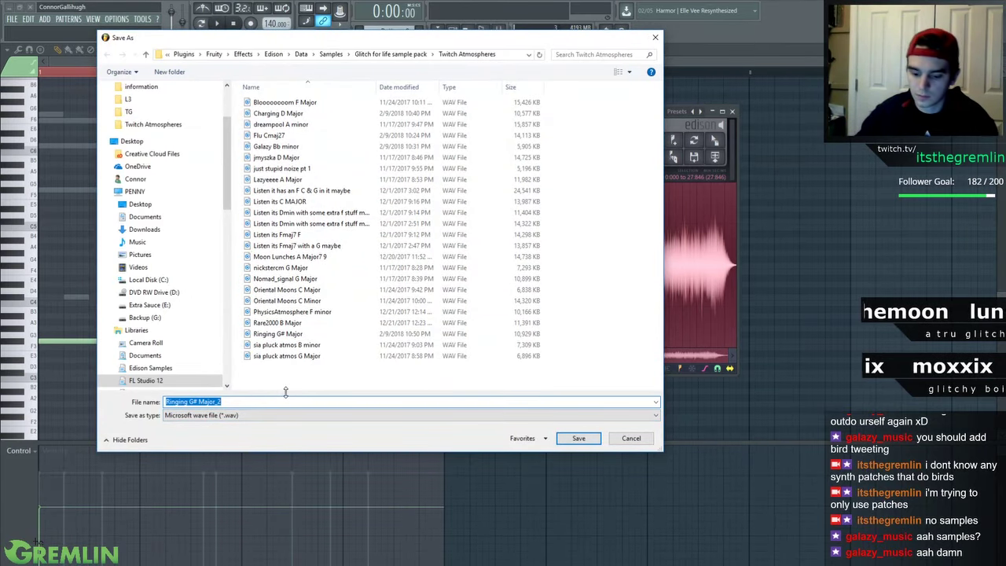
type("H")
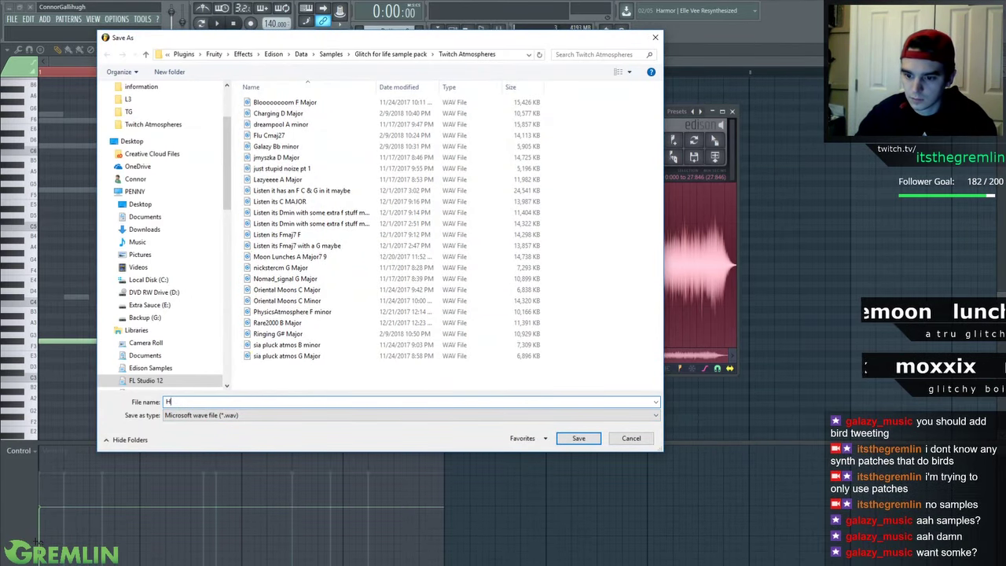
type("euuge F# Major")
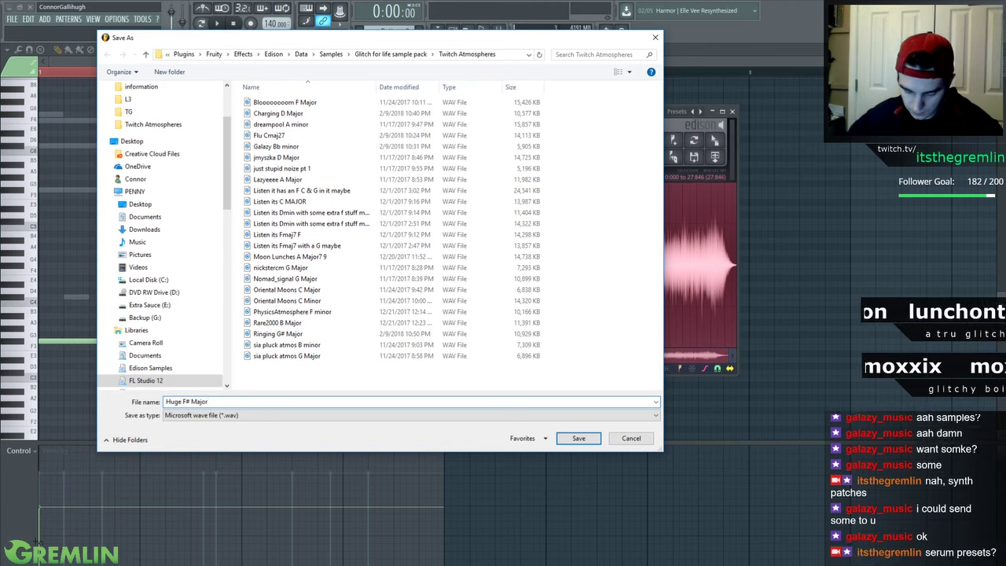
left_click(578, 439)
left_click(386, 129)
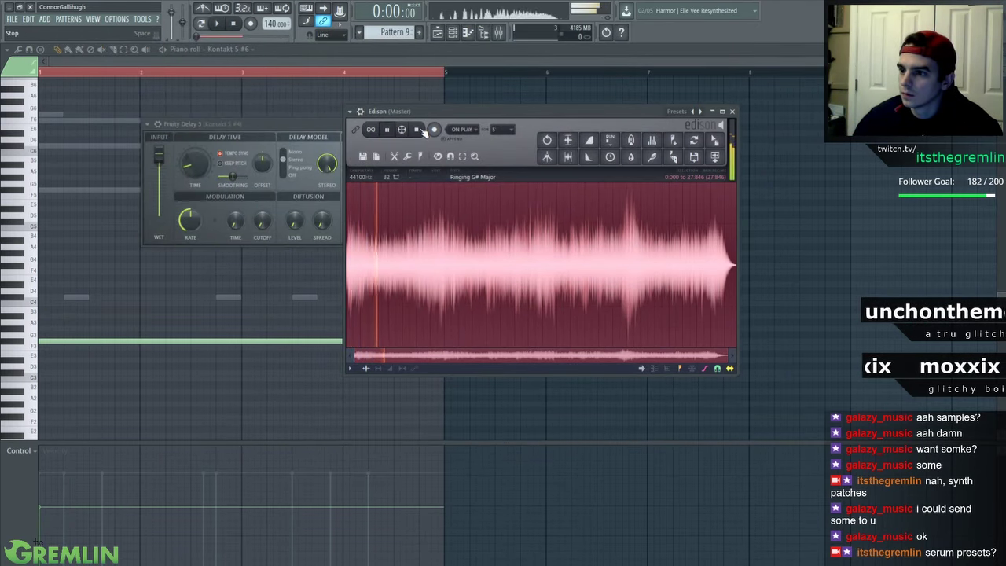
left_click(419, 130)
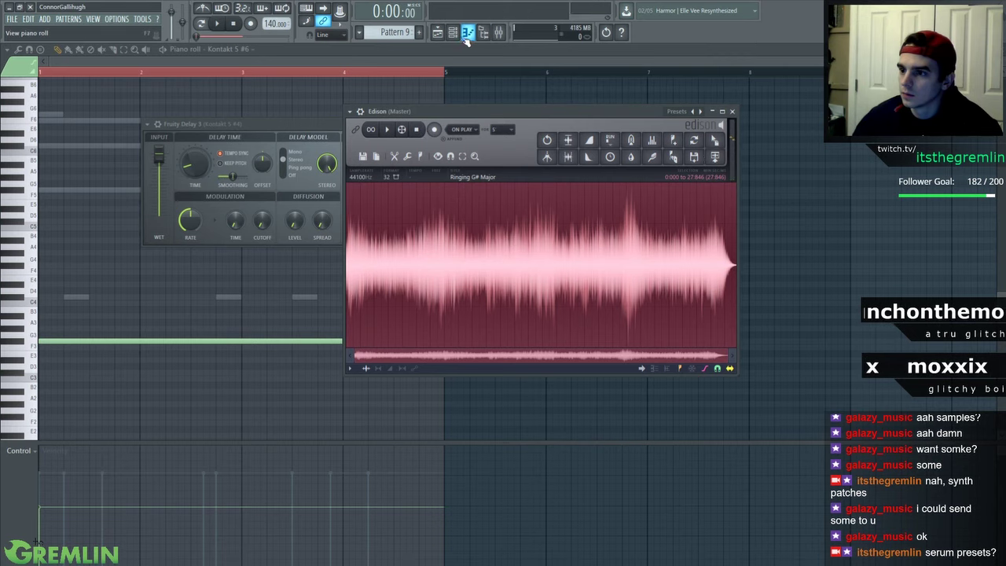
Return to the playlist and insert a new 3x Osc channel above the Sampler channel in the channel rack
left_click(512, 77)
left_click(438, 33)
scroll(315, 310, "up", 2)
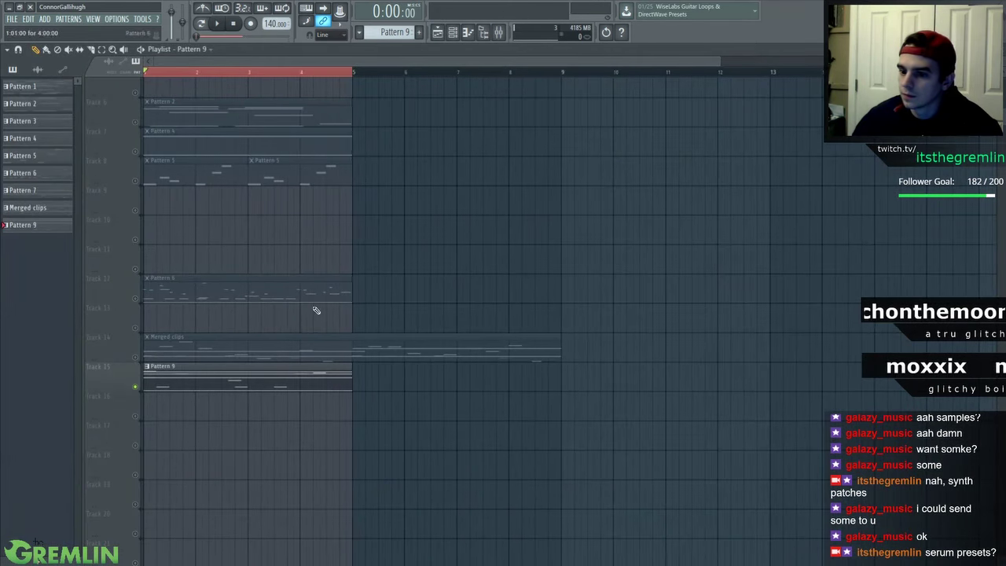
left_click(453, 32)
right_click(510, 357)
mouse_move(551, 421)
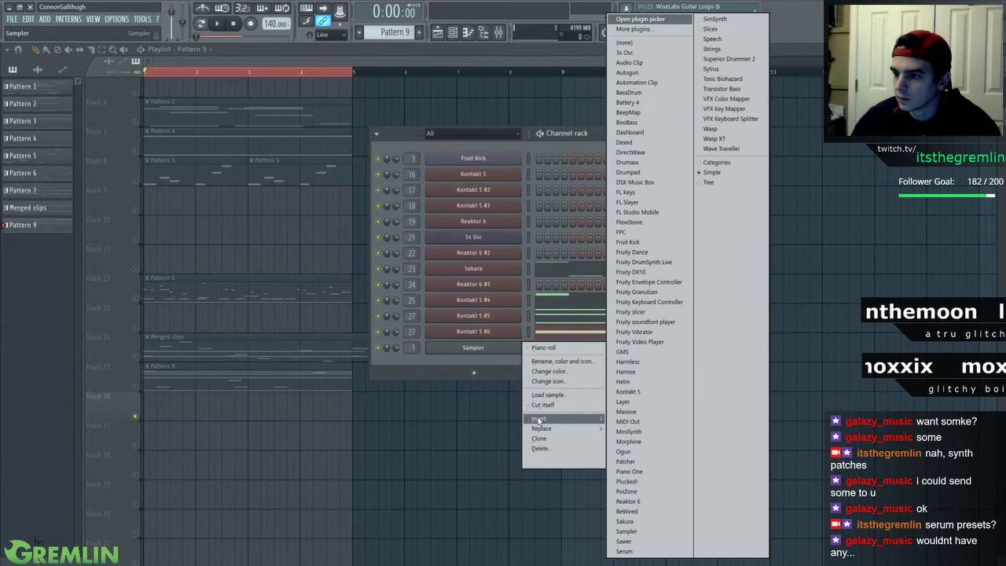
left_click(626, 60)
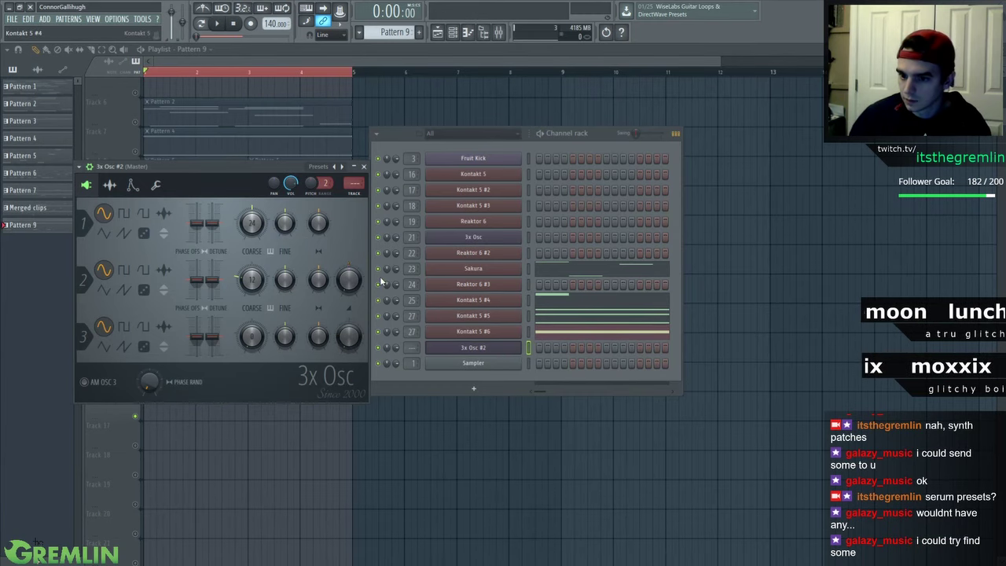
Enable the pitch envelope of the new 3x Osc with a positive amount, a short attack and no hold
left_click(133, 186)
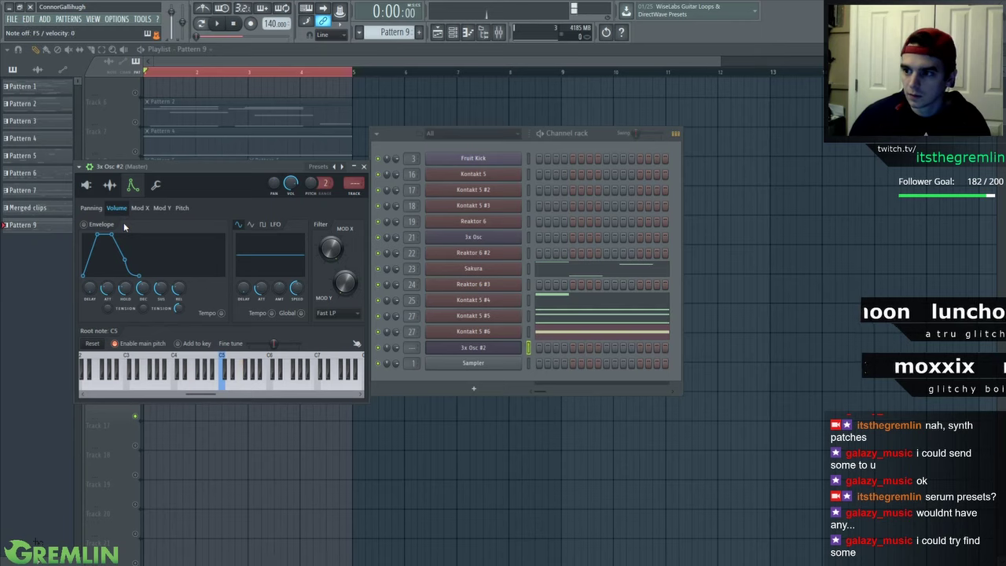
left_click(183, 208)
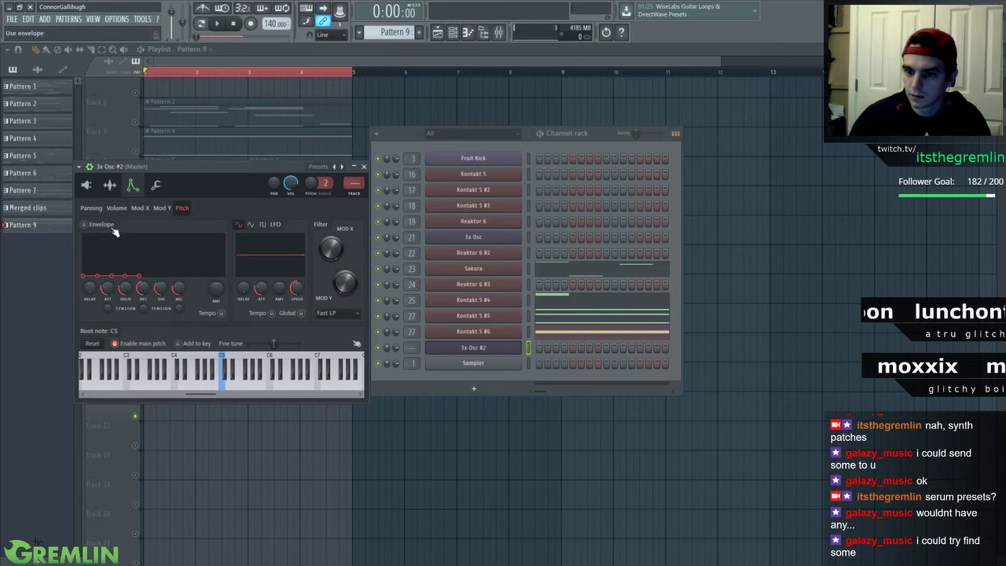
left_click_drag(216, 290, 216, 273)
left_click_drag(108, 289, 108, 283)
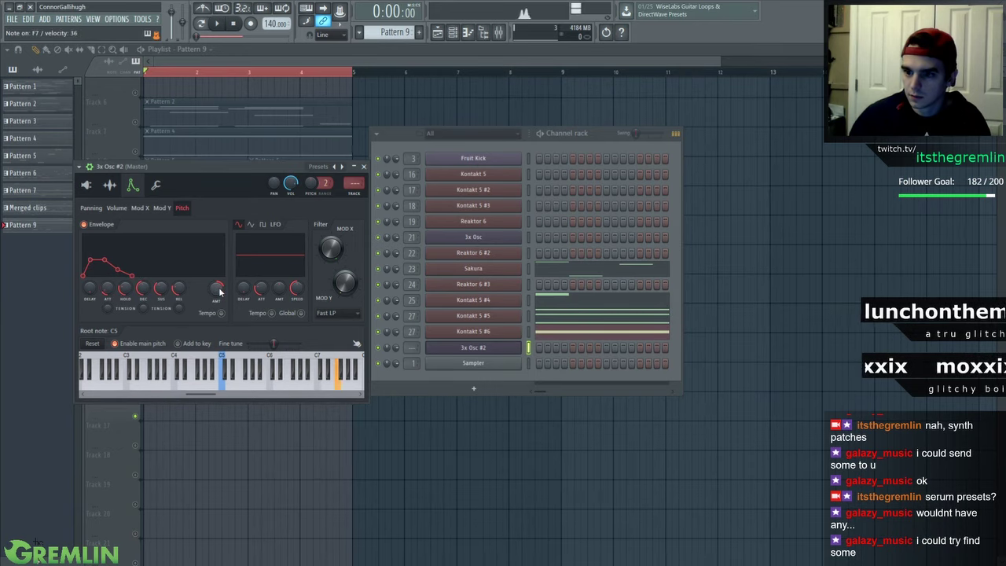
left_click_drag(111, 291, 110, 297)
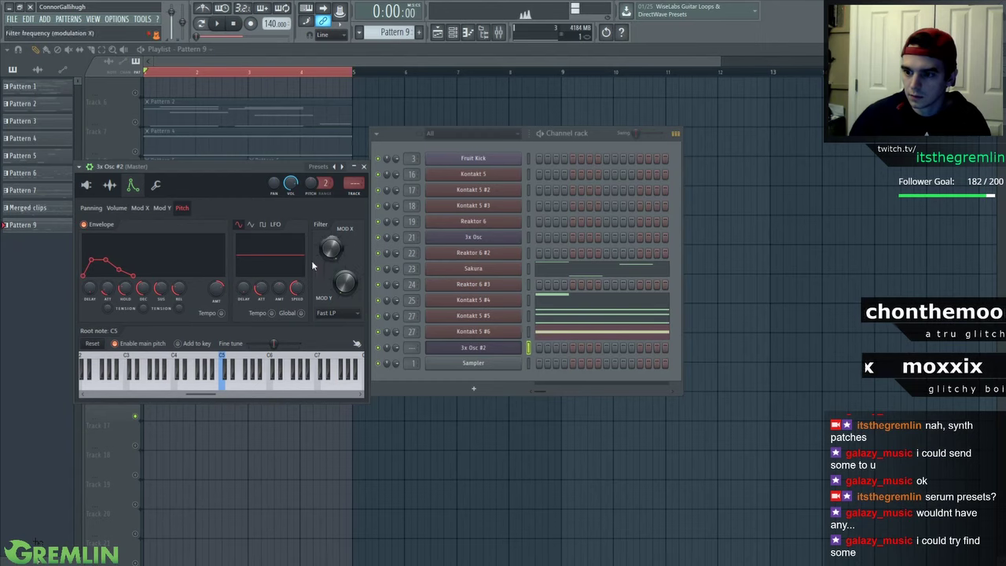
left_click_drag(216, 289, 216, 283)
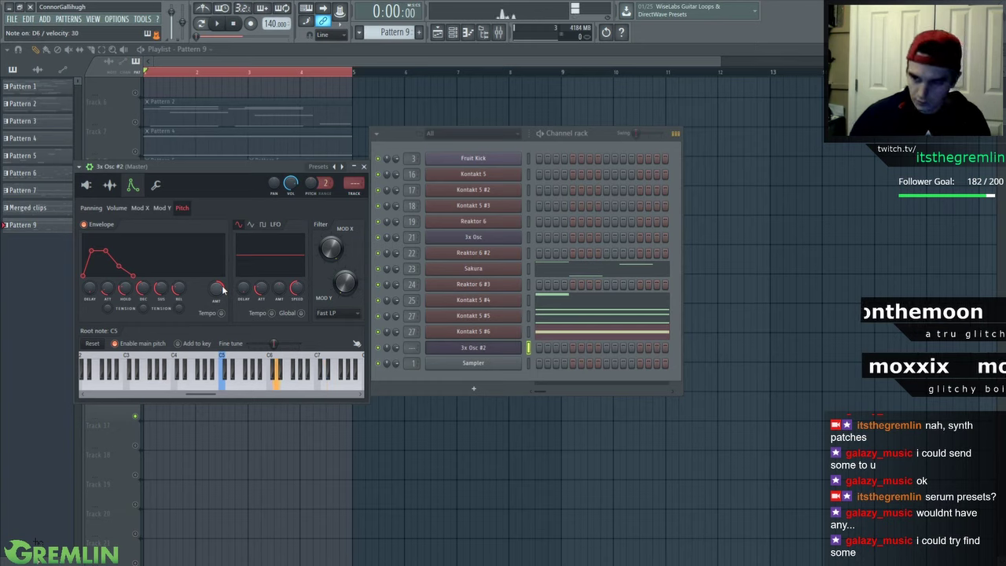
left_click_drag(107, 288, 107, 294)
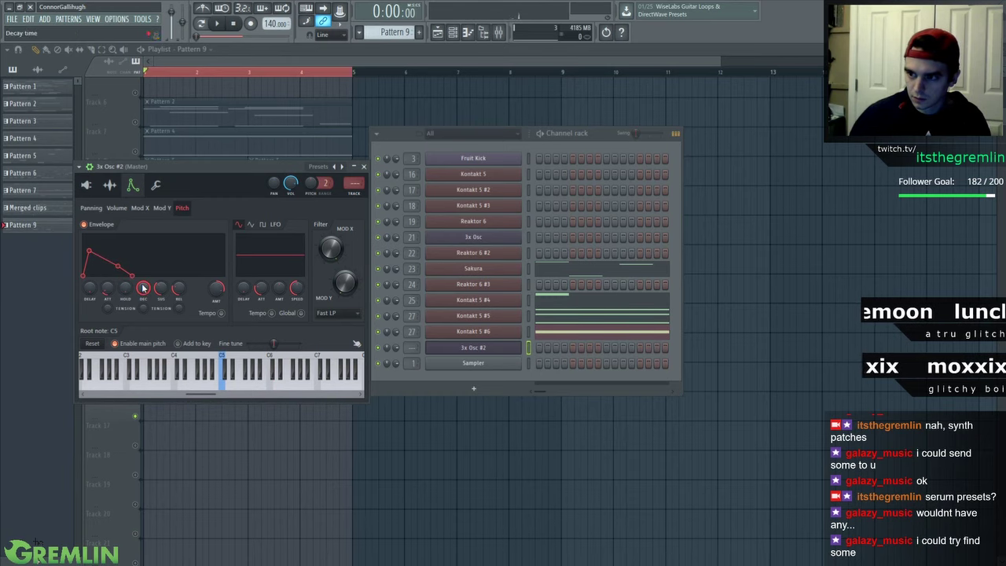
Route the new 3x Osc #2 channel to mixer track 28
key("F9")
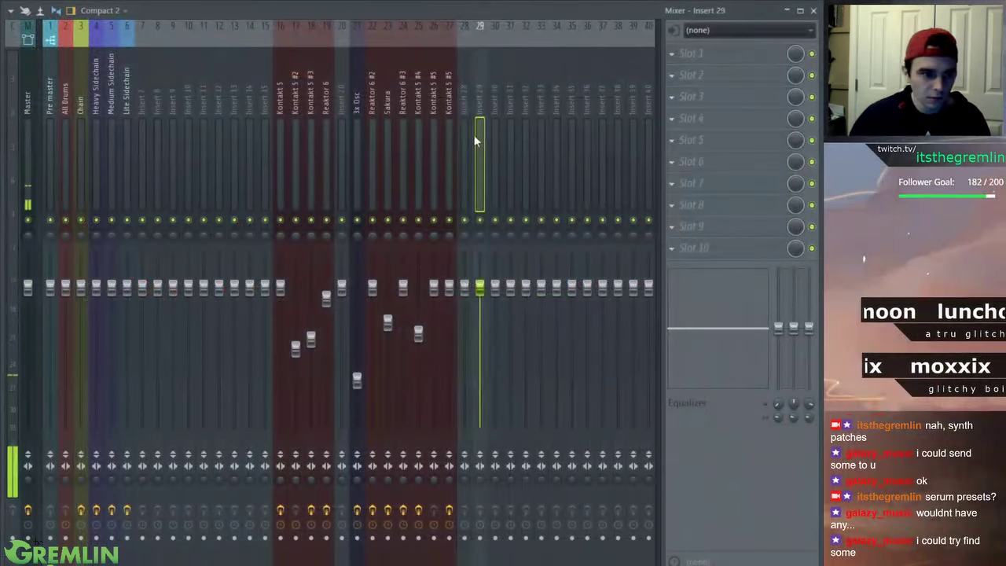
key("F9")
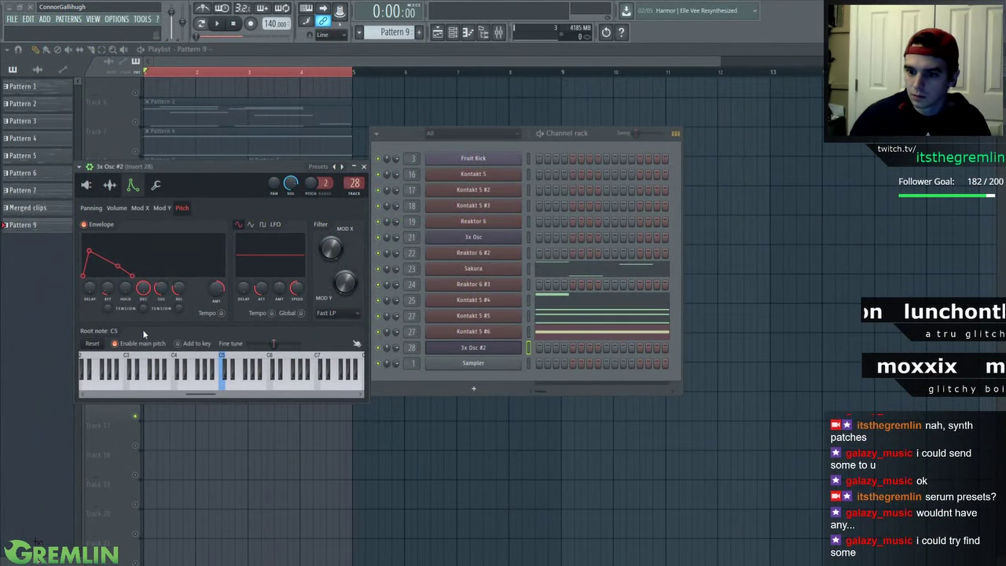
Lengthen the pitch envelope's release and give 3x Osc #2 a short, plucky volume envelope without attack or hold
left_click(116, 209)
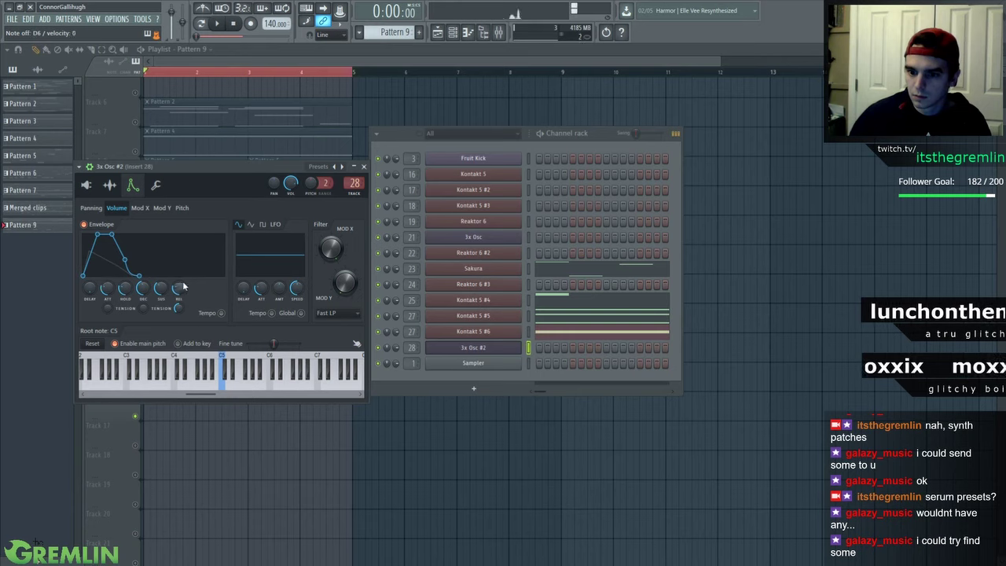
left_click(183, 208)
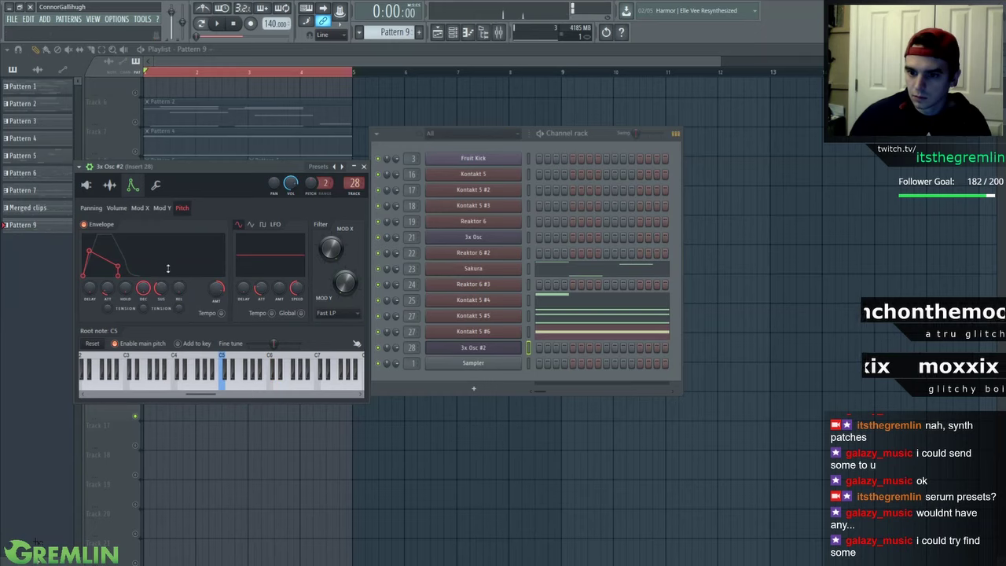
left_click(118, 209)
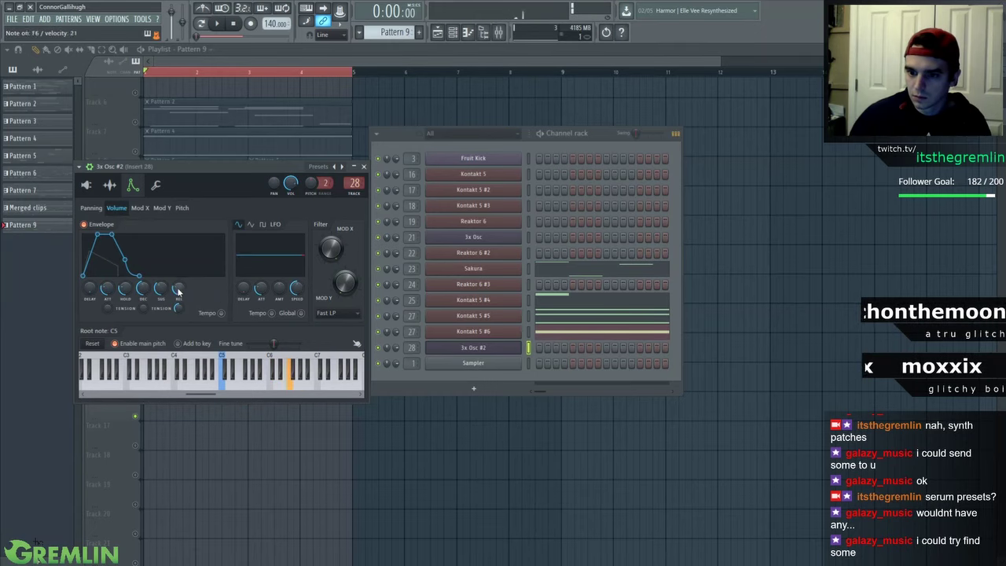
left_click(182, 209)
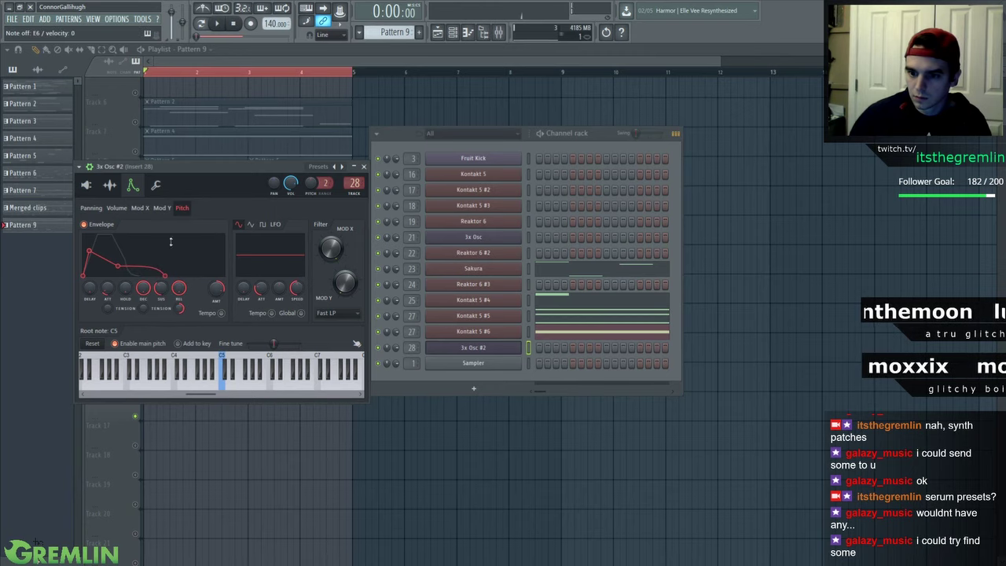
left_click(126, 210)
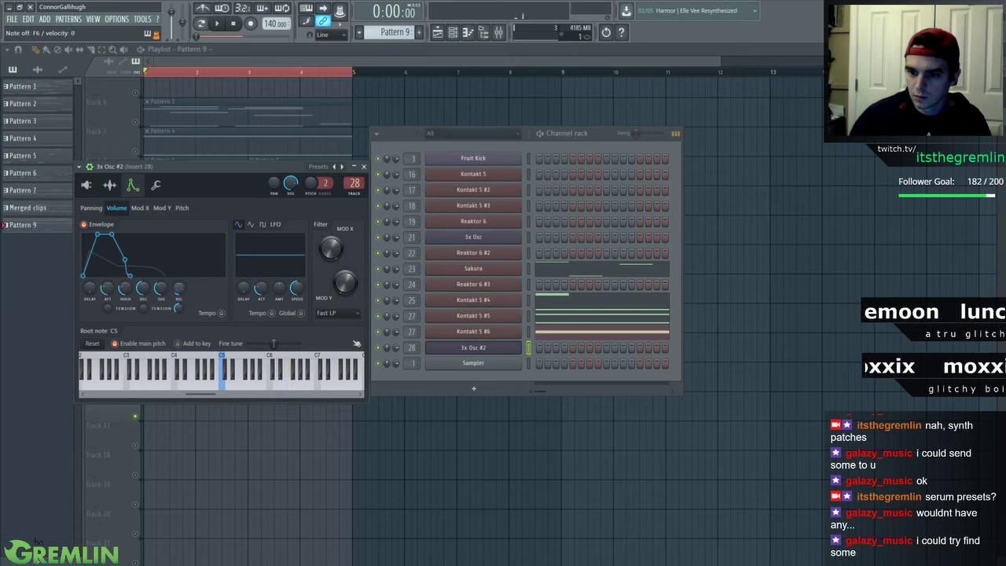
left_click_drag(108, 289, 142, 311)
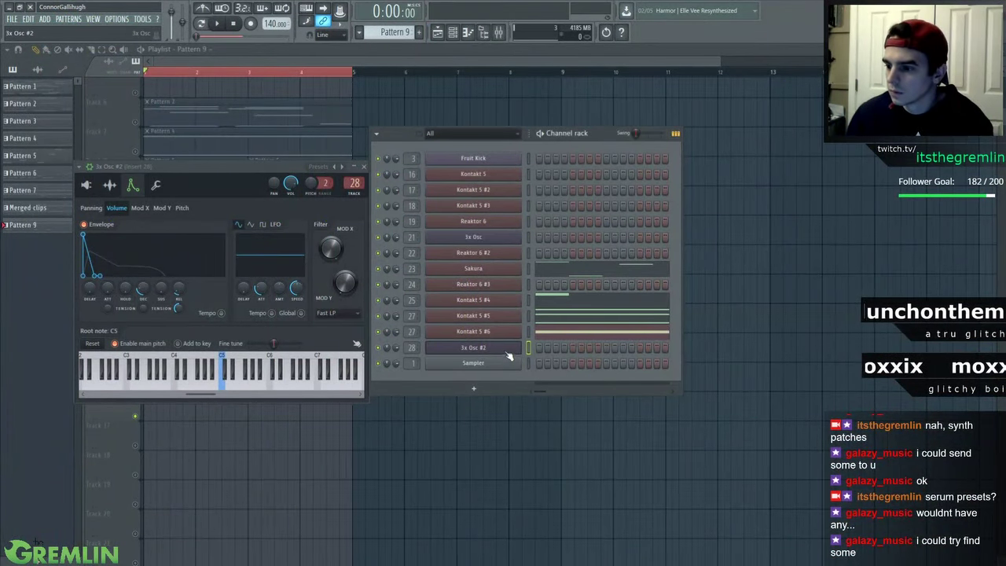
Open the piano roll of 3x Osc #2 and create the empty Pattern 10 with its default name
right_click(508, 353)
left_click(535, 350)
left_click(419, 32)
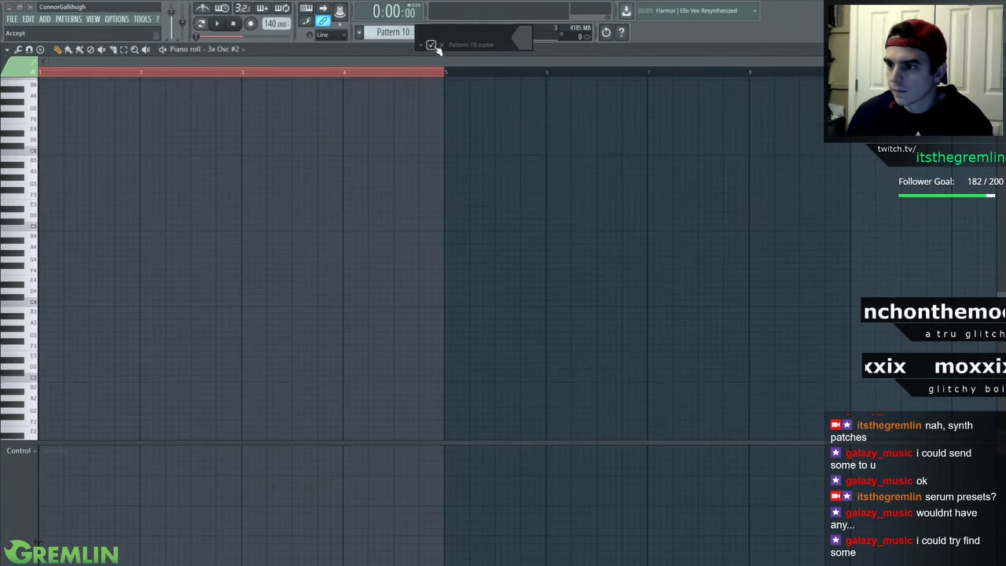
left_click(432, 45)
Place a note on A7 at the start of the pattern and lower the 3x Osc #2 mixer fader
mouse_move(59, 290)
left_mouse_down()
mouse_move(44, 309)
mouse_move(43, 205)
mouse_move(62, 100)
mouse_move(50, 78)
left_mouse_up()
right_click(71, 309, "shift")
right_click(94, 309)
scroll(68, 94, "up", 3)
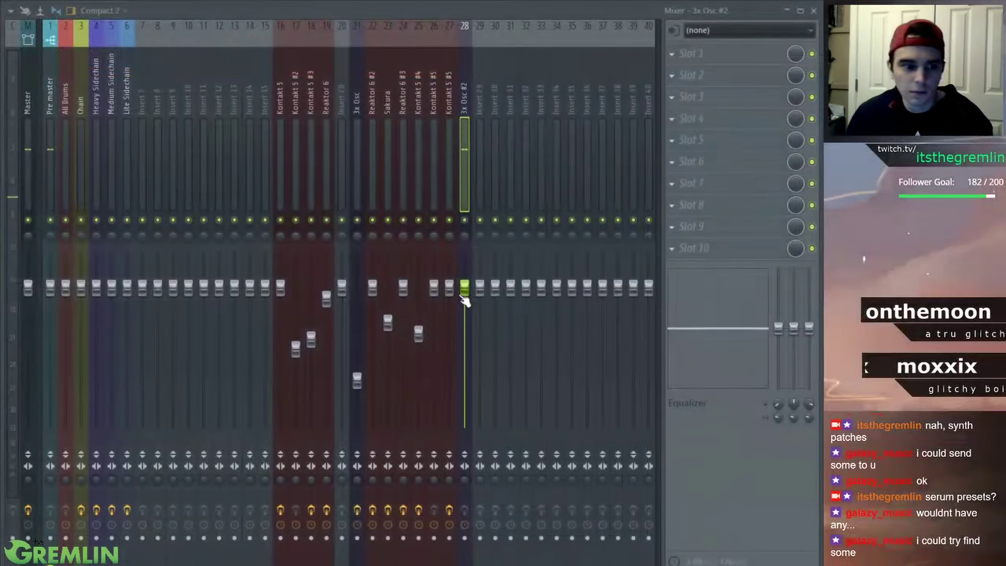
left_click_drag(464, 293, 464, 355)
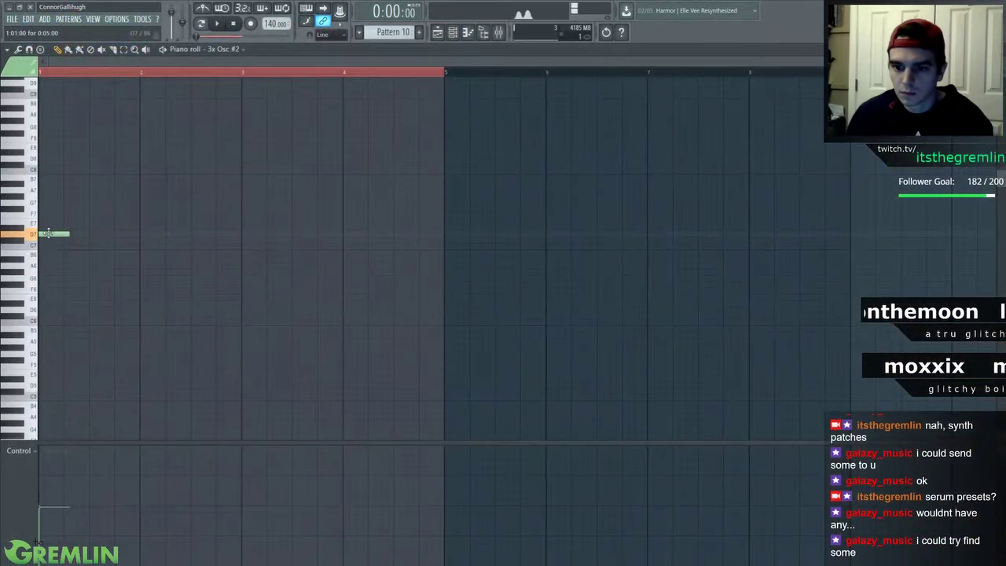
left_click_drag(47, 234, 48, 191)
Switch playback to pattern mode, add a note on A6 early in bar 1 and play the loop
key("space")
key("l")
left_click_drag(111, 221, 73, 266)
key("space")
key("space")
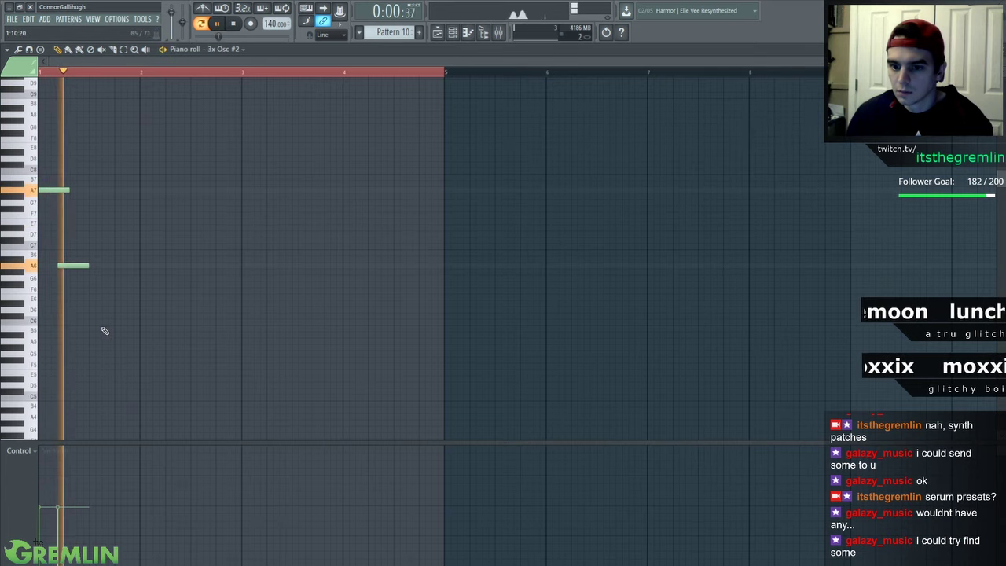
Arrange bar 1 with notes on G#7, C7 and F#6, and place an F#7 note at the start of bar 2
left_click(105, 331)
left_click(151, 210)
left_click_drag(105, 333, 70, 198)
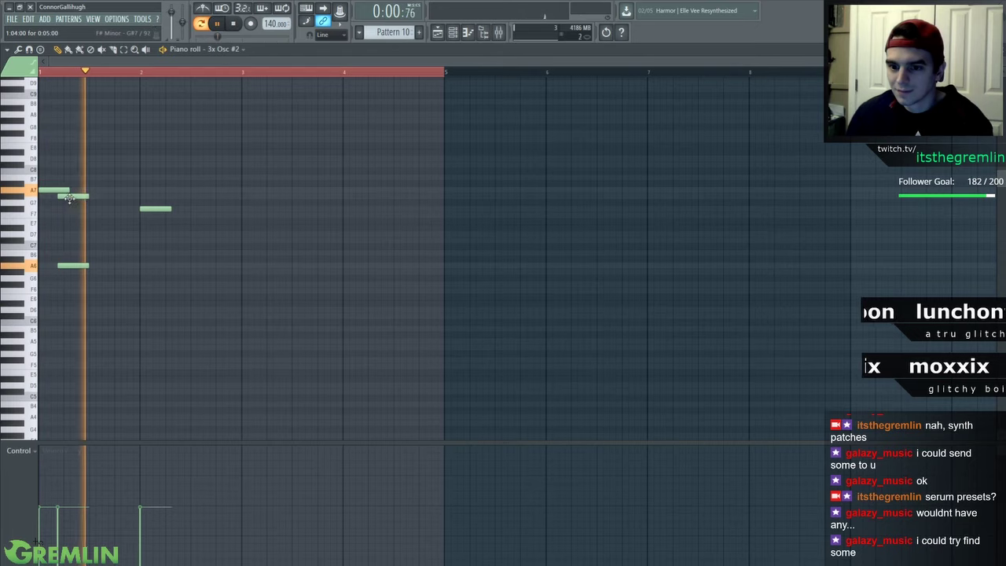
left_click_drag(73, 266, 60, 247)
left_click(118, 284)
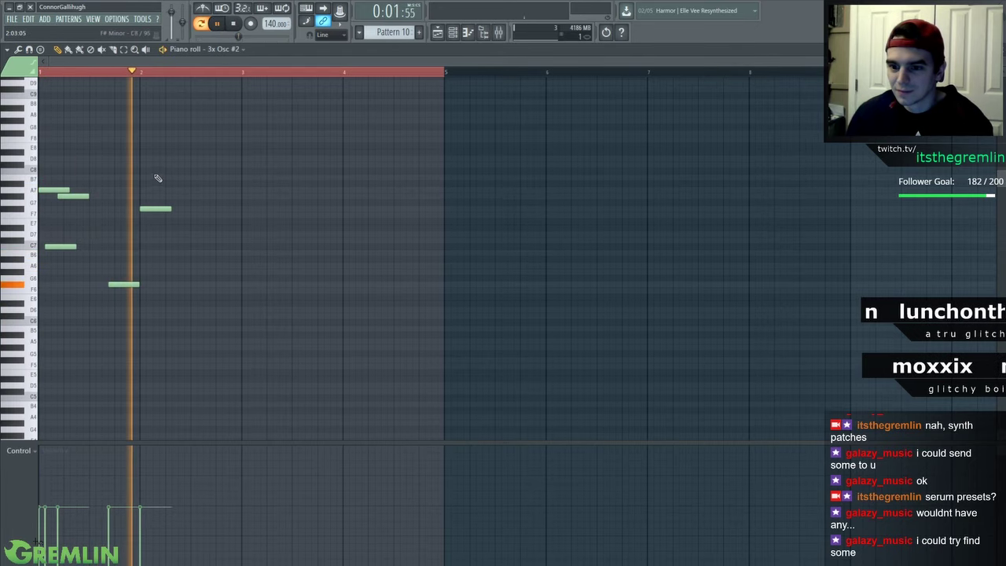
Add notes on G7, C#7 and G#7 in bar 2 and lower the last note of bar 1 to F6
left_click(157, 177)
left_click(154, 202)
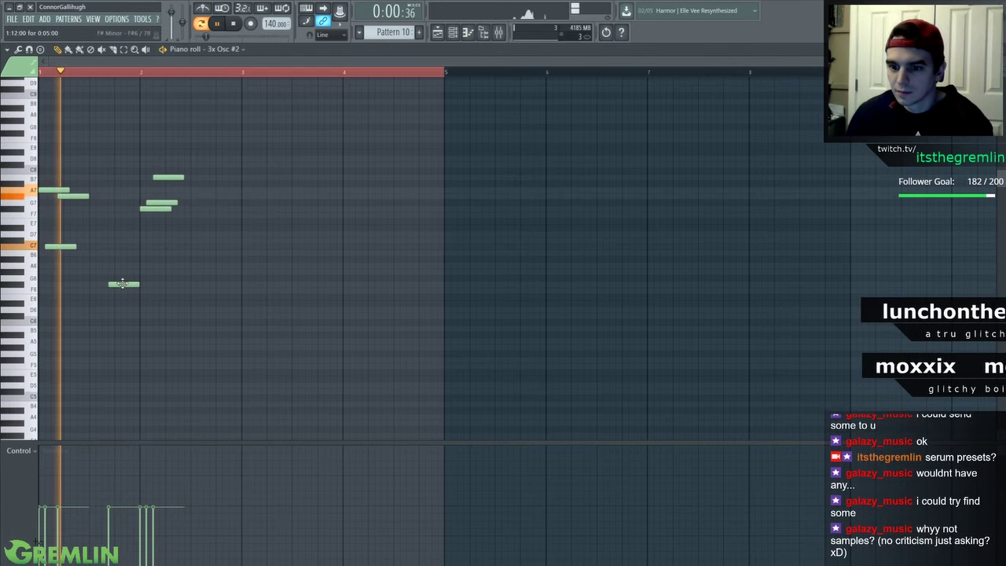
left_click_drag(122, 284, 124, 290)
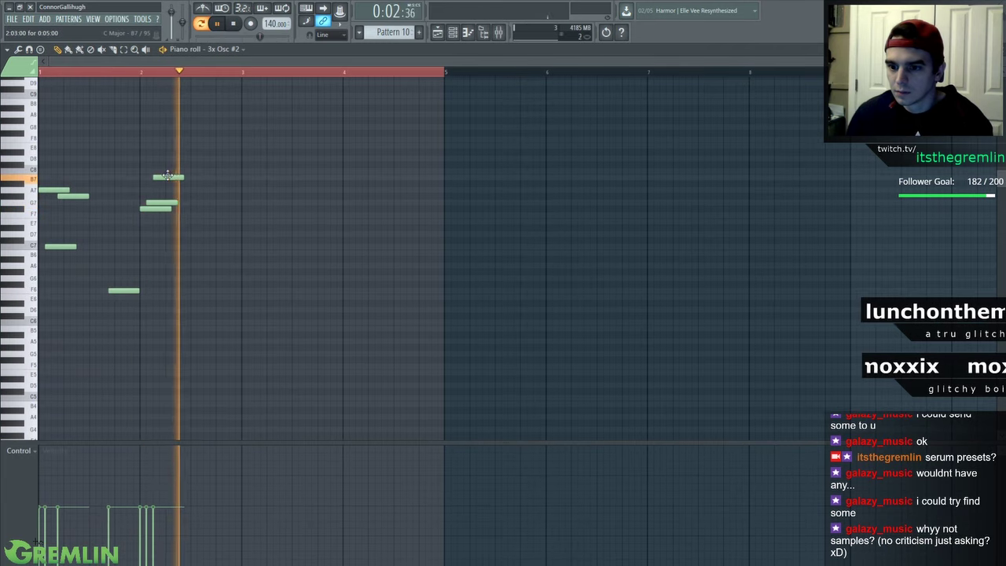
left_click_drag(168, 174, 167, 238)
left_click(226, 196)
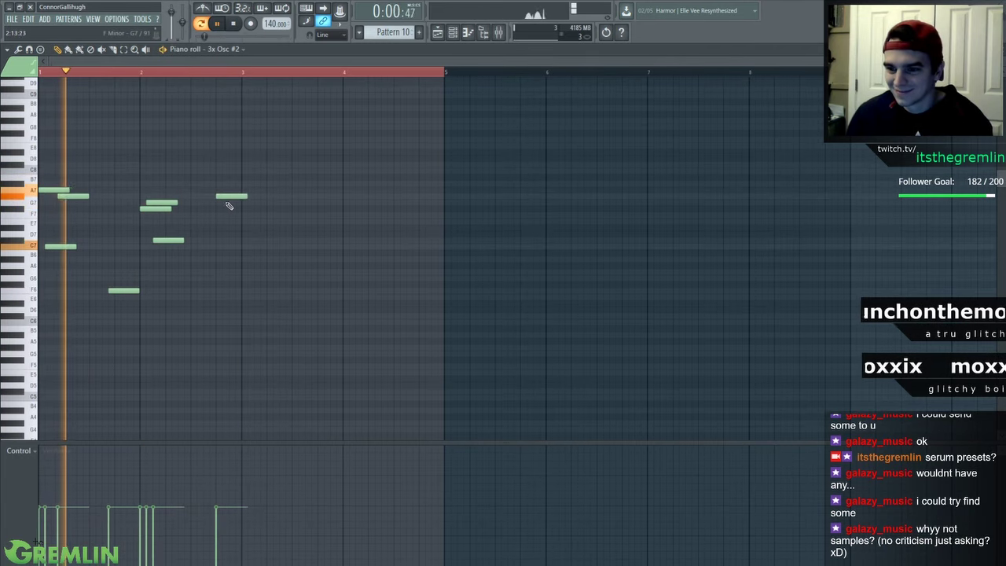
Load Replika in effect slot 3 of 3x Osc #2 and set a 1/64T Diffusion delay with movement 7.85 and a higher mix
key("F9")
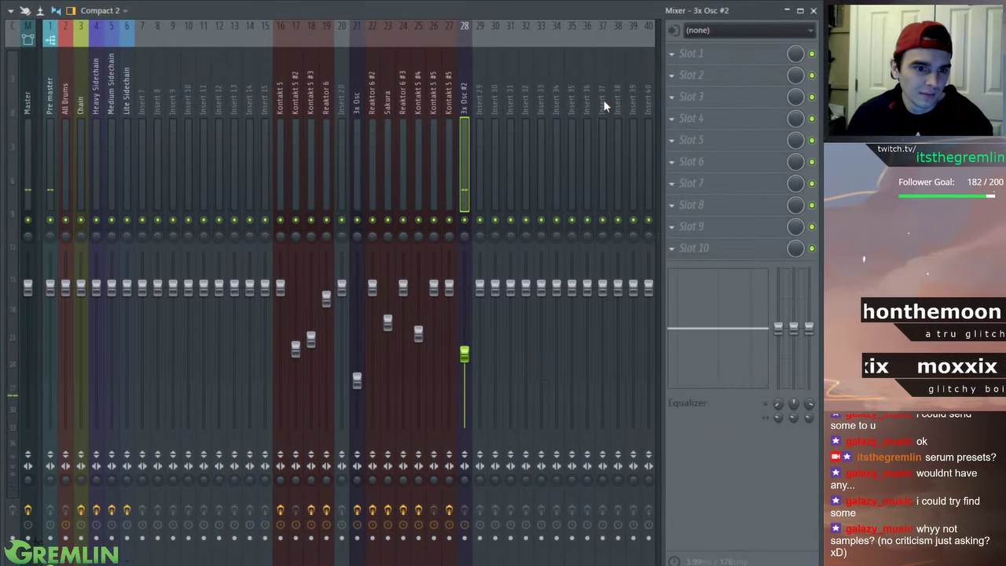
left_click(696, 88)
key("F9")
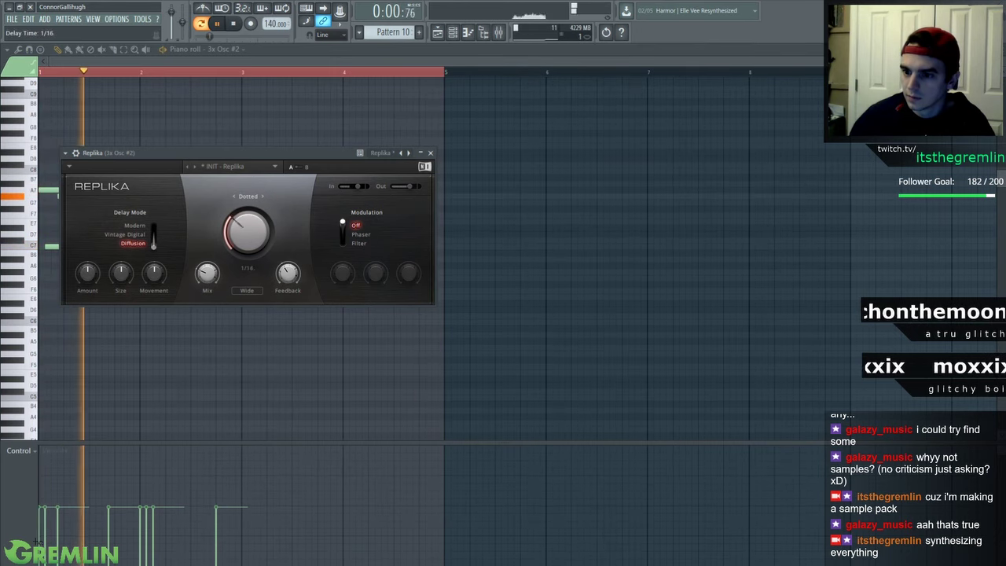
left_click_drag(247, 232, 248, 252)
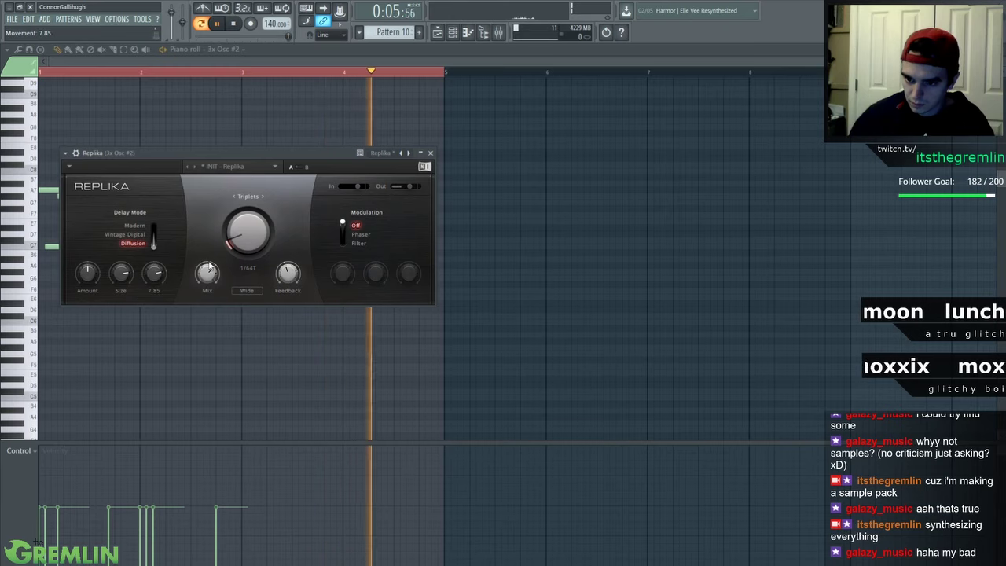
key("Escape")
Lower the last note of bar 1 to A#5, auditioning the pattern between changes
scroll(77, 207, "down", 1)
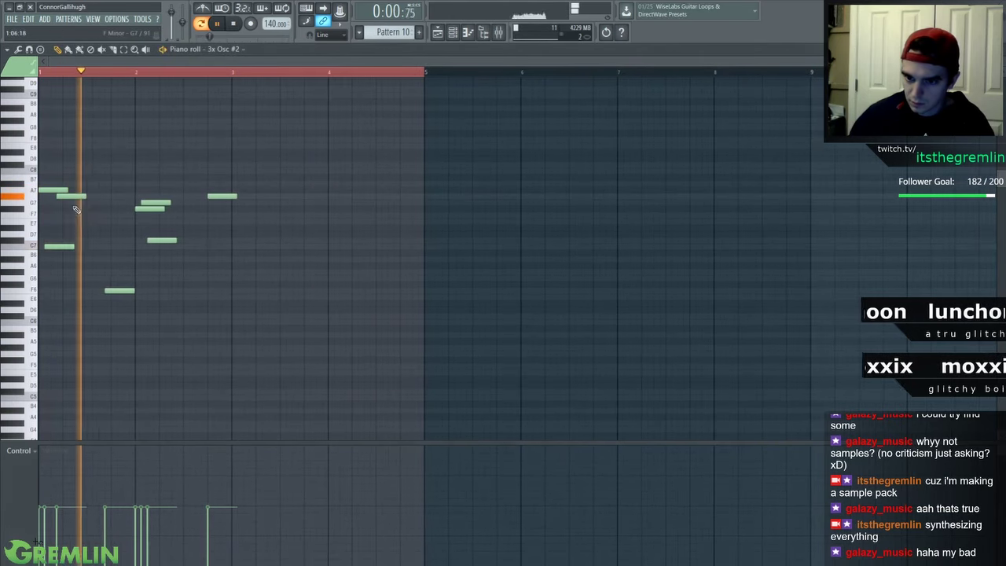
key("space")
left_click_drag(110, 291, 113, 314)
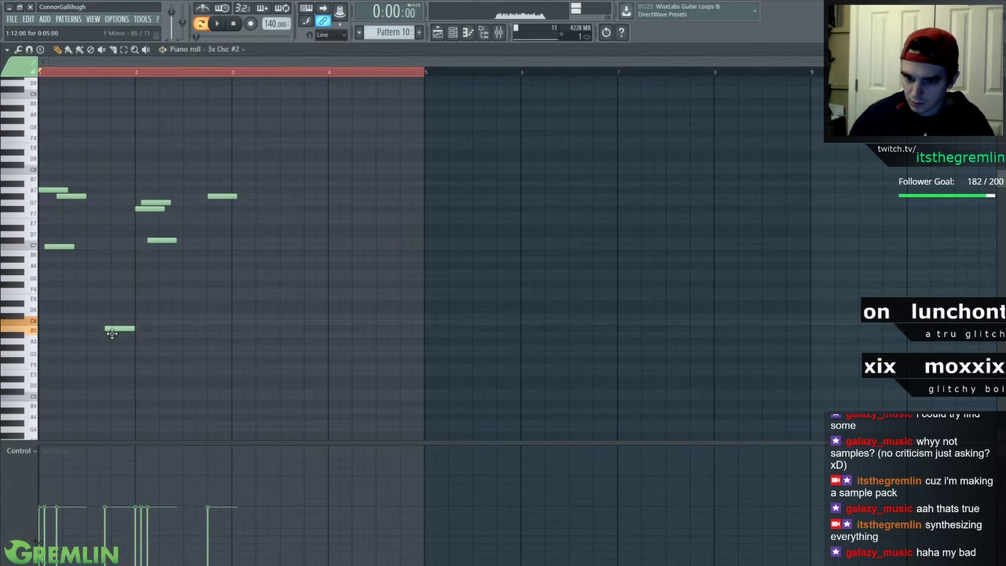
key("space")
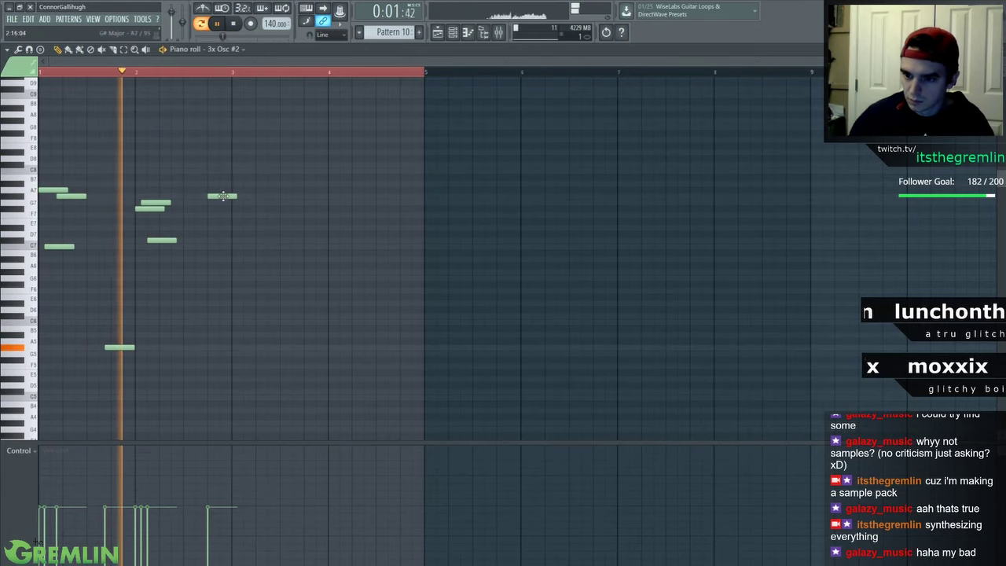
key("space")
left_click(121, 348)
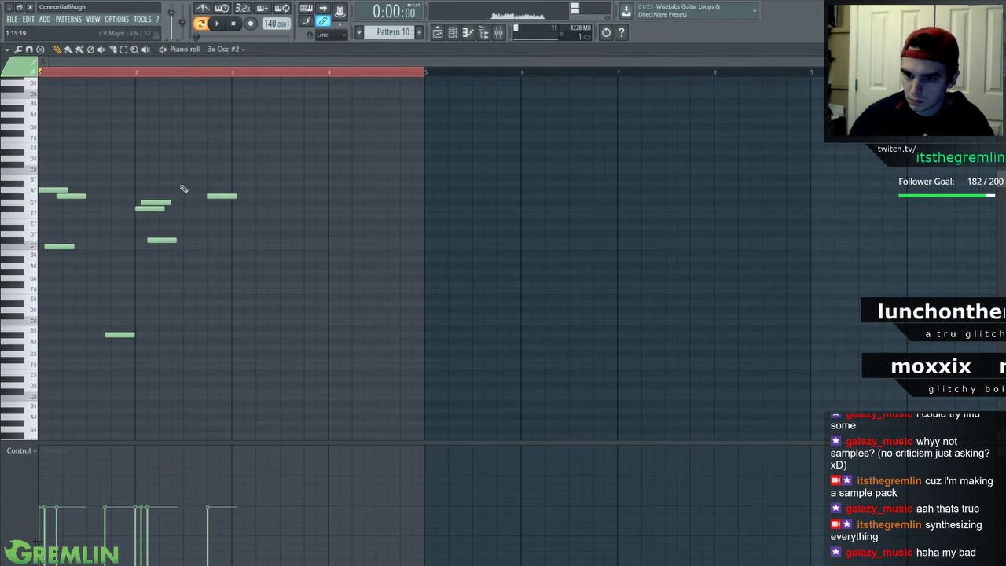
Play the pattern and add a C#7 note in the middle of bar 3 and a C6 note at the start of bar 4
key("space")
left_click(281, 240)
left_click(328, 323)
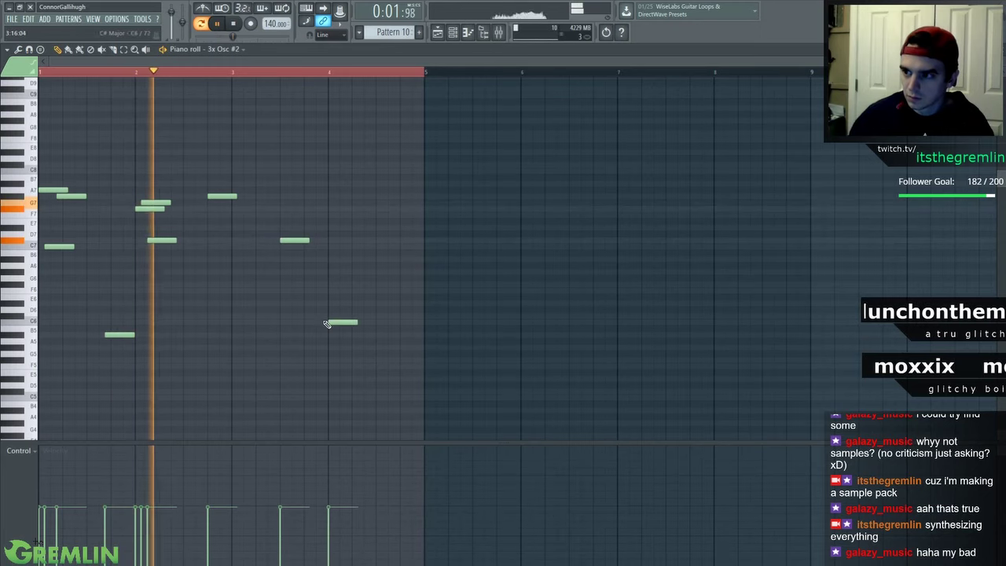
Reduce the pitch envelope amount of 3x Osc #2 while the pattern plays, keeping the Fast LP filter type
left_click(468, 31)
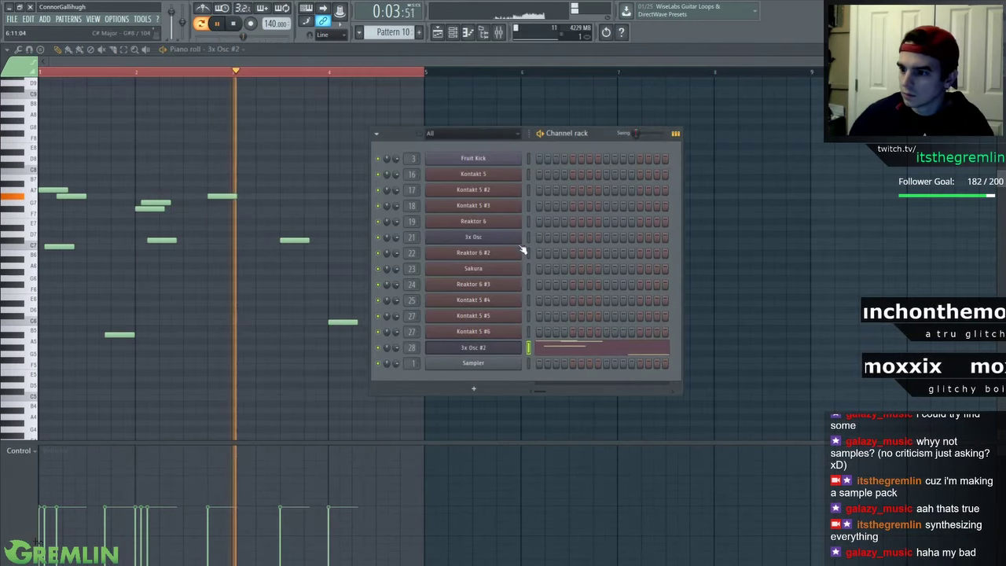
left_click(507, 350)
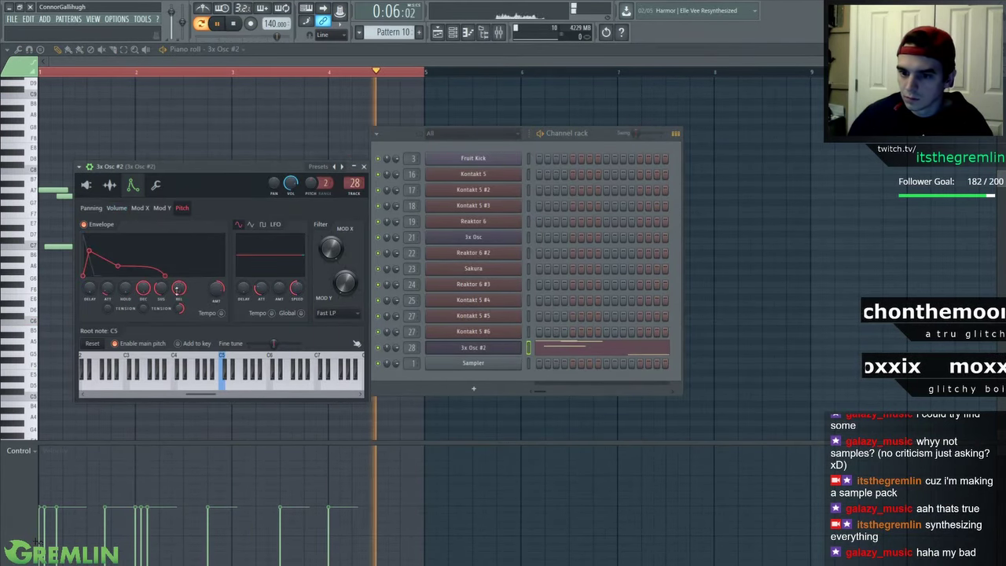
left_click_drag(216, 291, 216, 303)
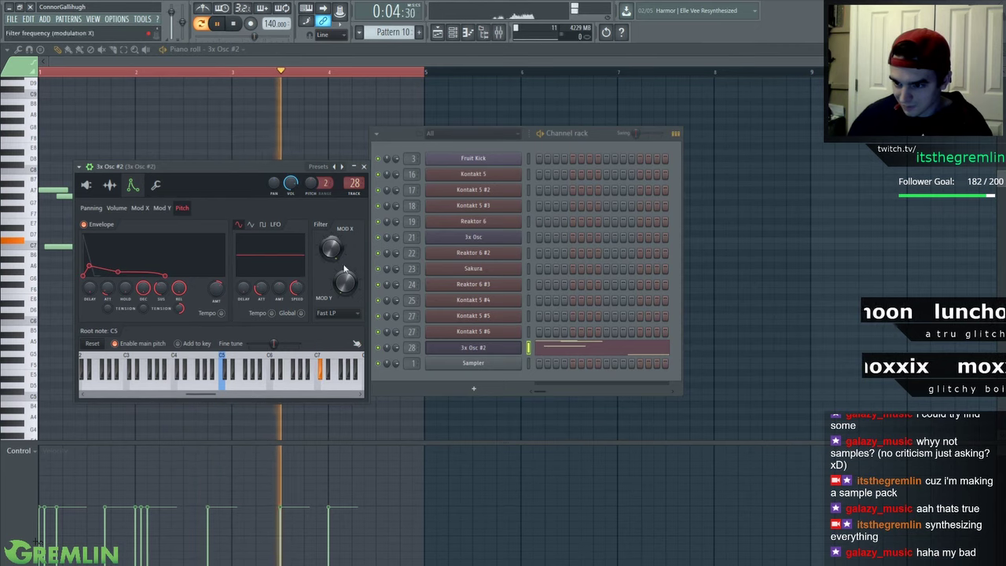
left_click(336, 313)
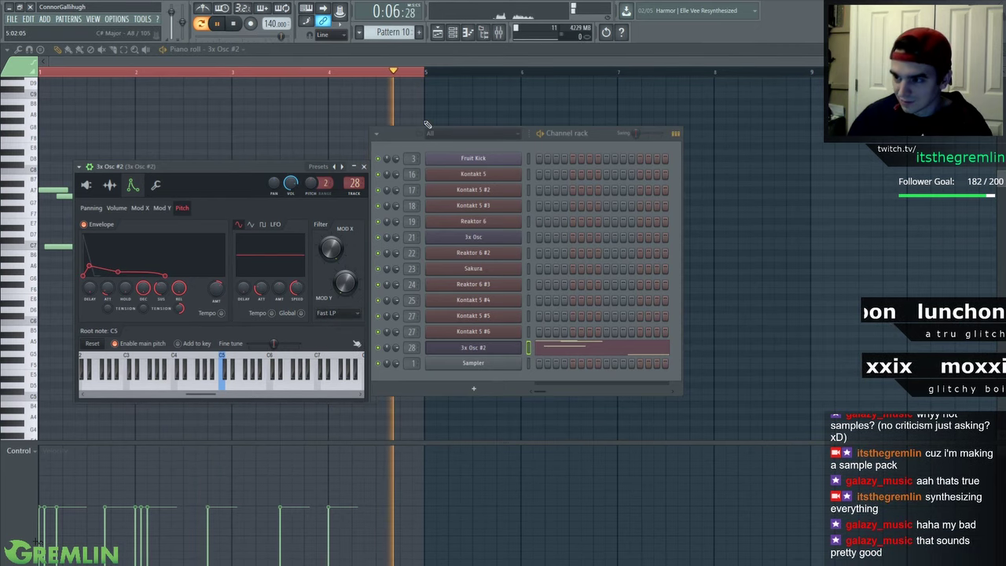
Return to the piano roll, add an F#6 note at the start of bar 3 and check the mixer levels
left_click(274, 77)
left_click(236, 283)
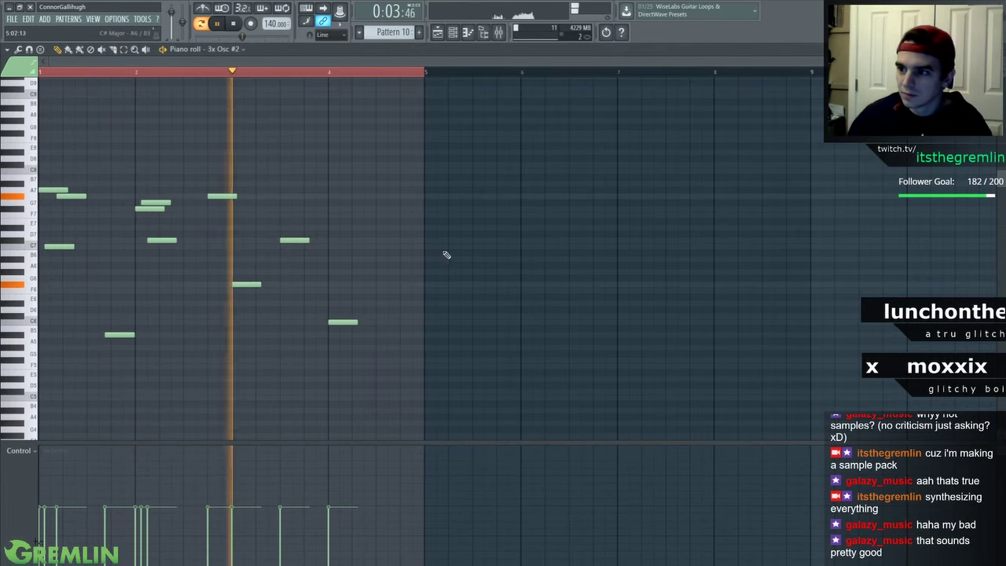
key("F9")
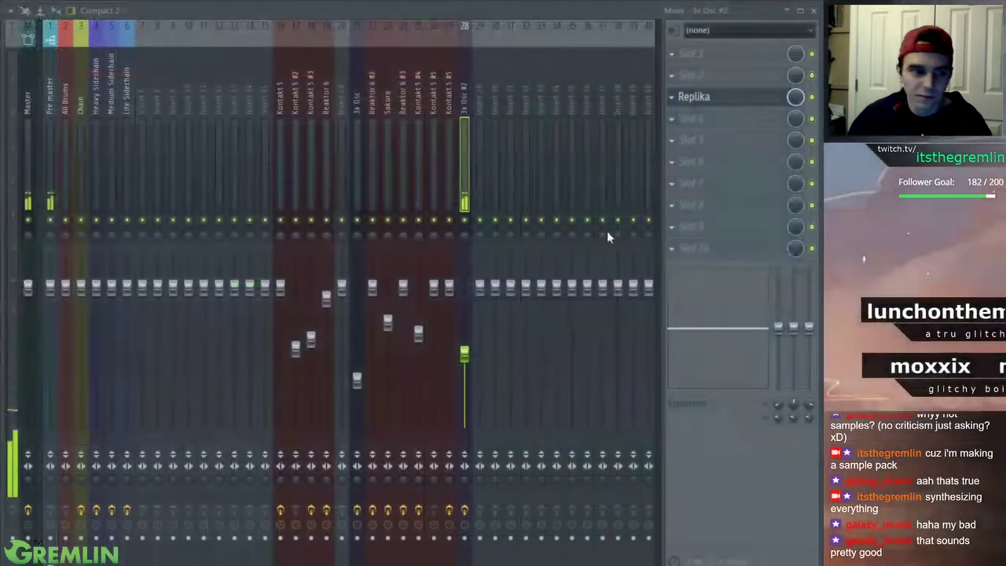
key("F9")
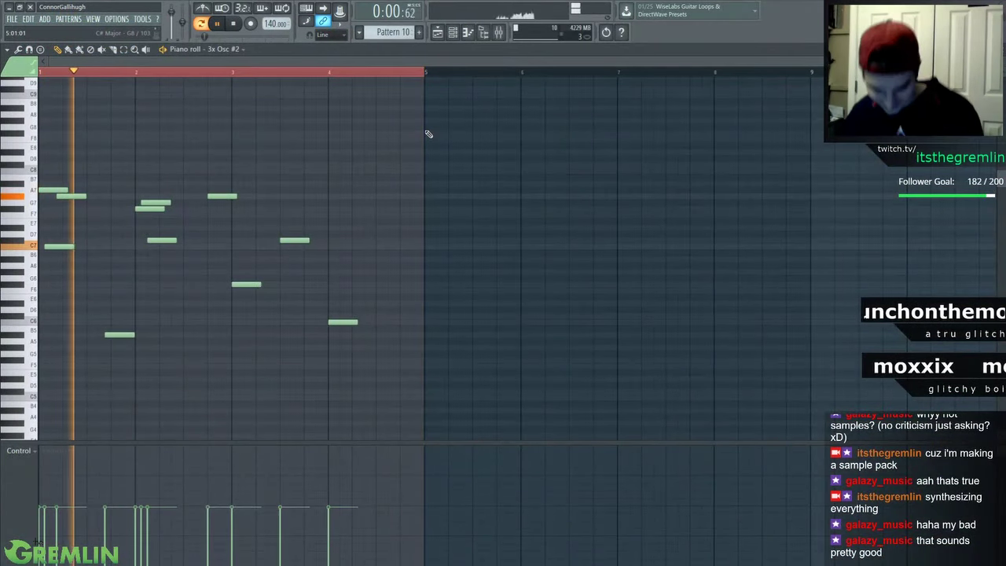
Insert a new Sakura channel above the Sampler channel and open its presets library
key("F6")
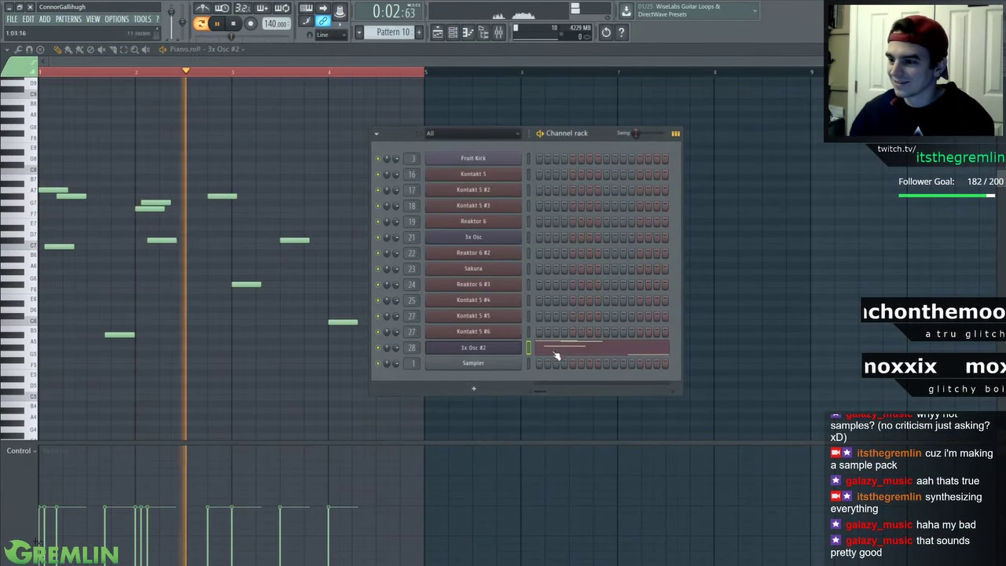
right_click(504, 364)
mouse_move(539, 434)
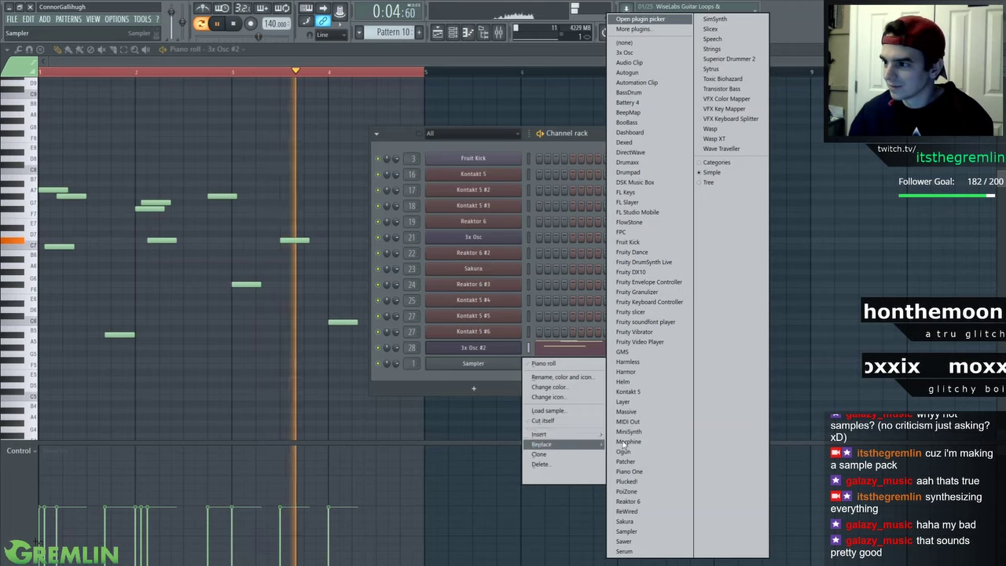
left_click(640, 522)
left_click(314, 228)
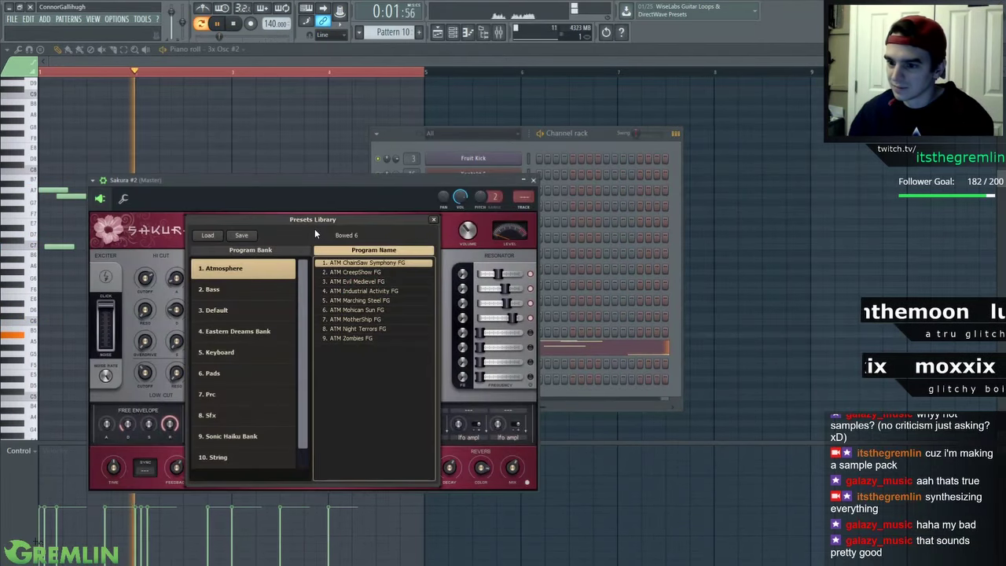
Load the BL Purity Flute preset from the Sonic Haiku Bank and close the Sakura #2 window
left_click(228, 437)
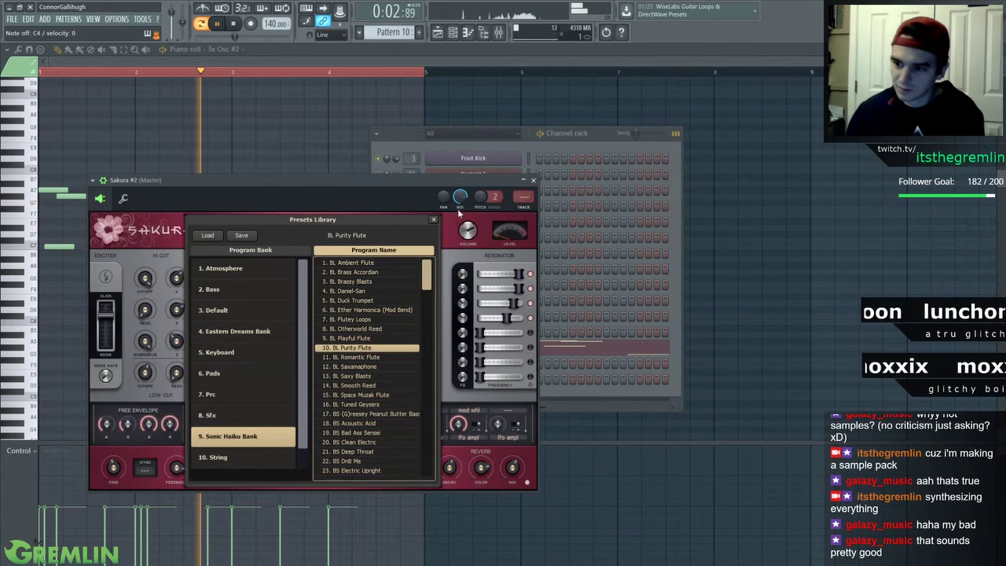
left_click(433, 221)
left_click(533, 181)
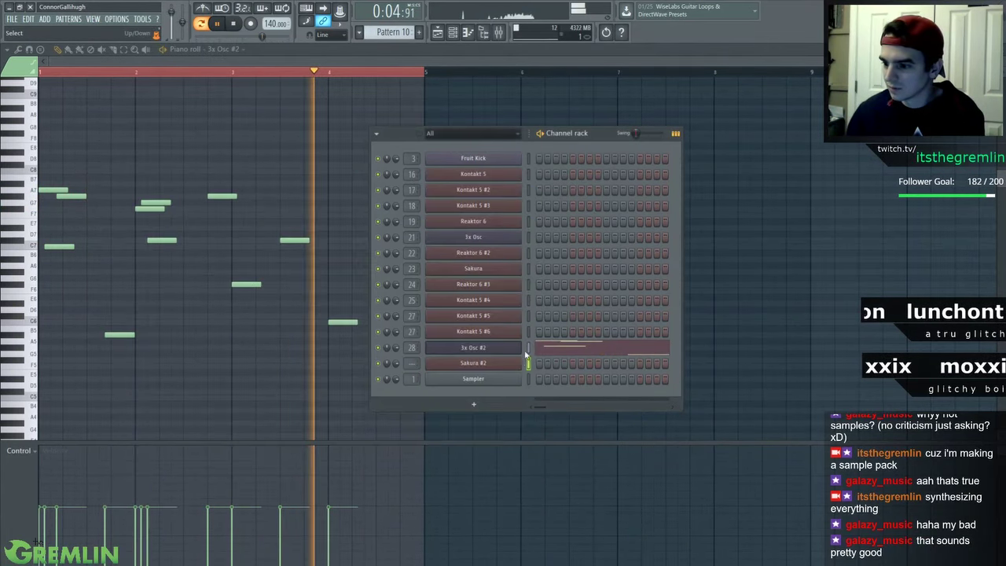
Route the Sakura #2 channel to mixer insert 29 and lower the 3x Osc #2 fader
key("F6")
key("F9")
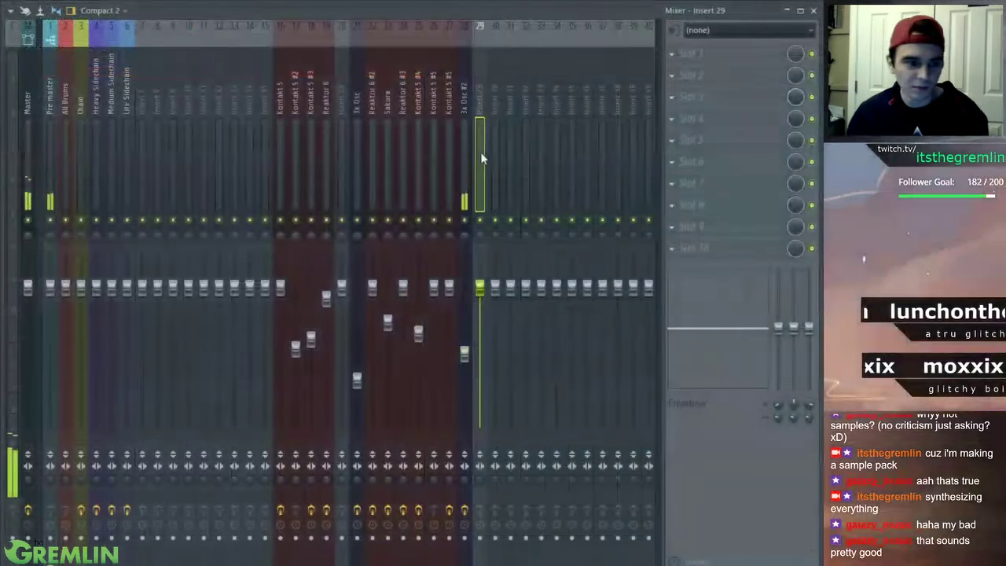
key("ctrl+l")
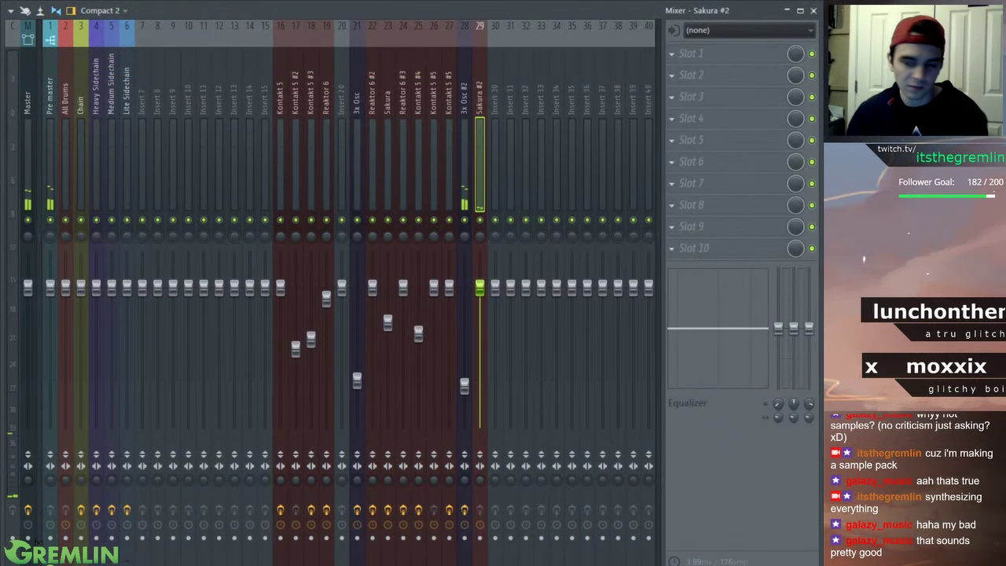
key("F9")
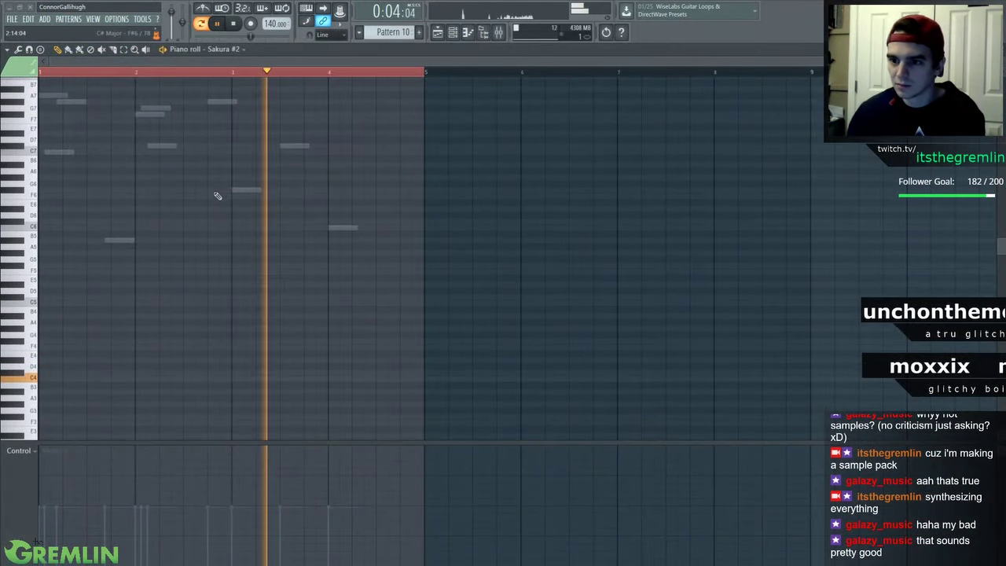
Add a D#4 note at the start of bar 1 in the Sakura #2 piano roll
scroll(215, 194, "down", 3)
left_click(46, 258)
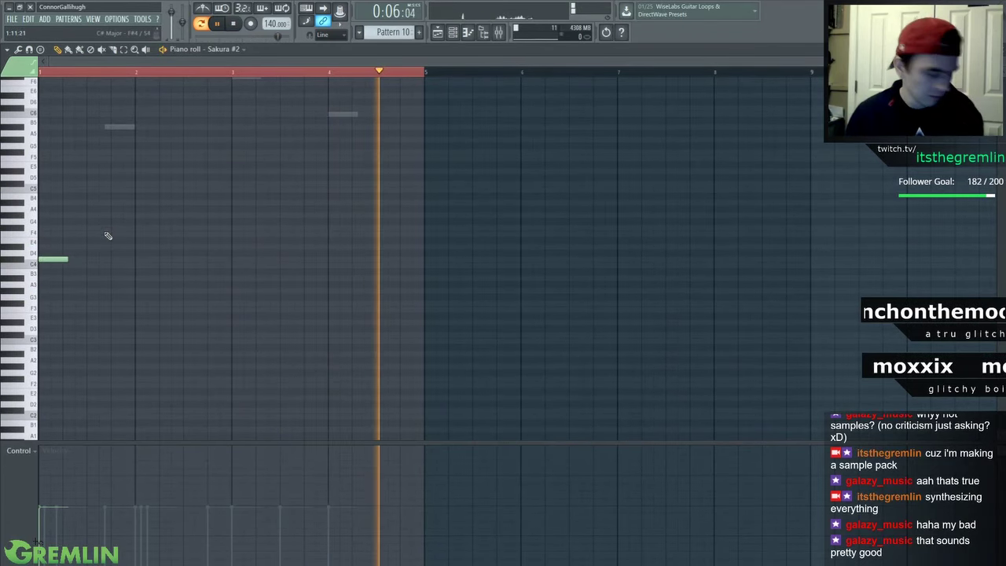
left_click_drag(68, 258, 55, 246)
key("space")
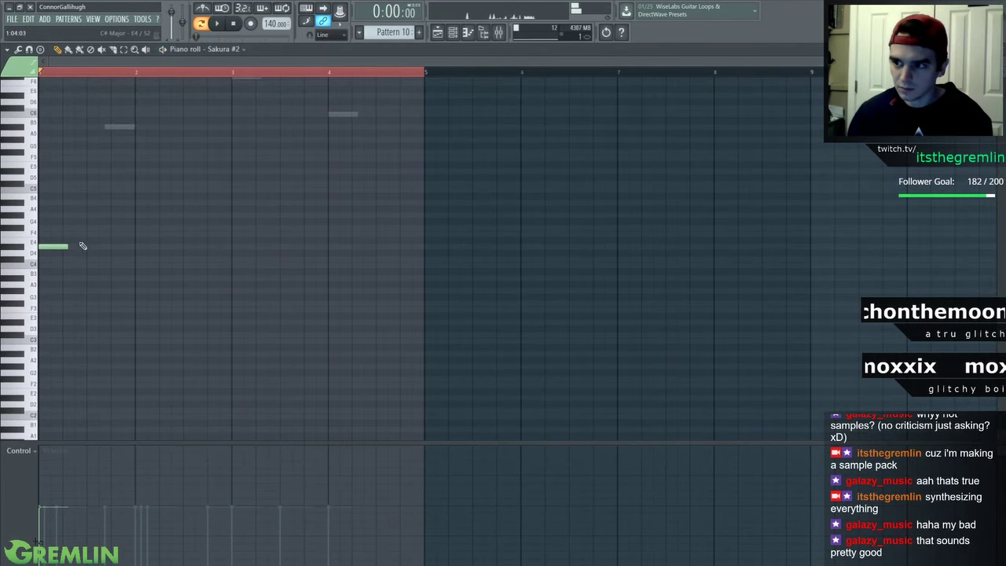
Try repeating the D#4 note at different lengths and spacings through the first three bars
key("space")
scroll(83, 246, "up", 1)
left_click(93, 275)
left_click_drag(149, 275, 76, 282)
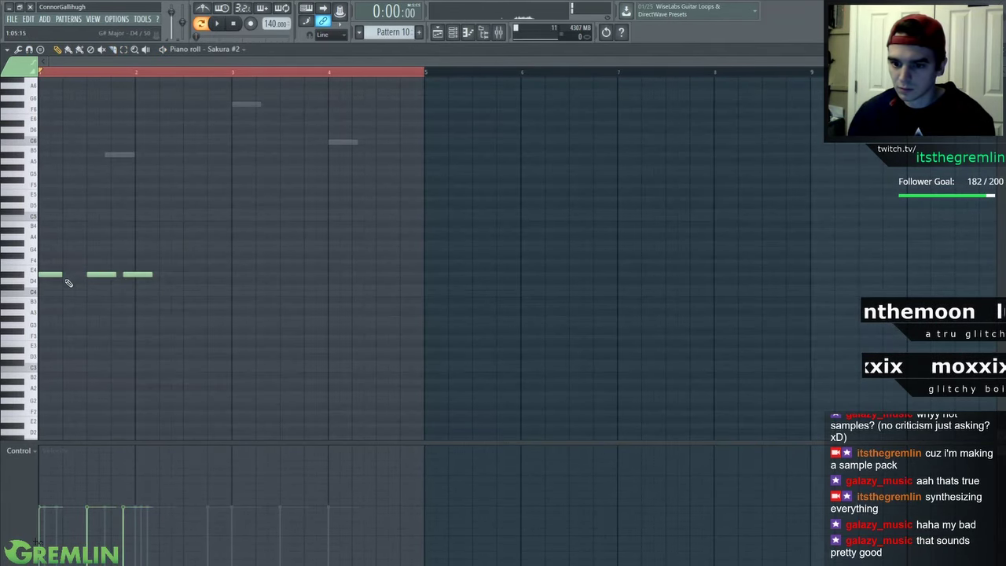
key("space")
right_click(101, 274)
right_click(137, 275)
key("space")
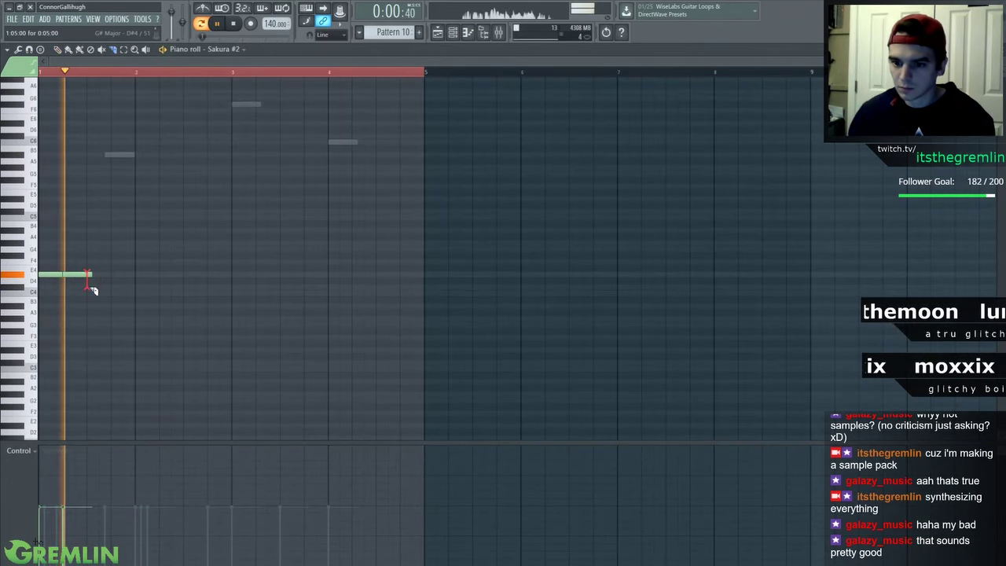
key("space")
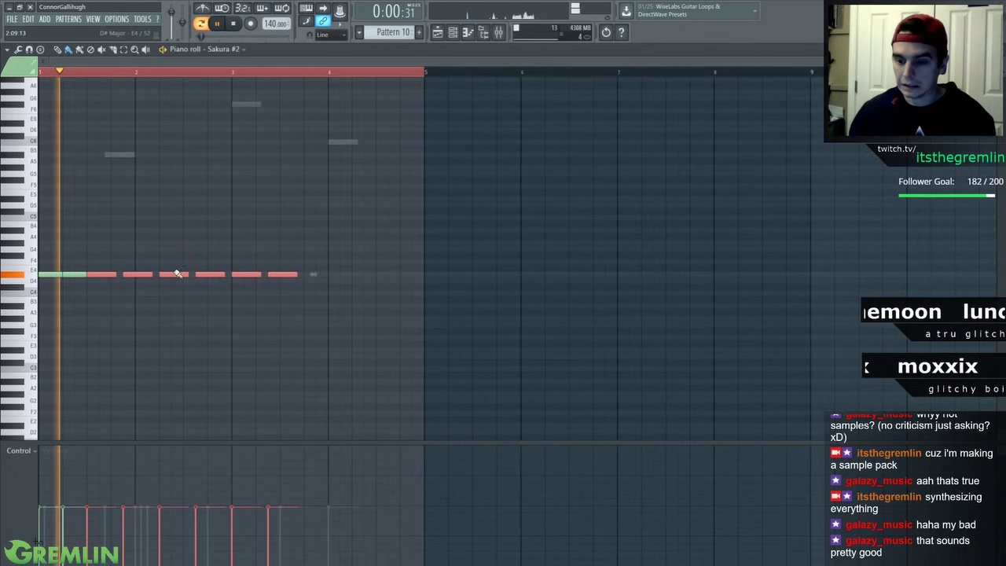
key("Delete")
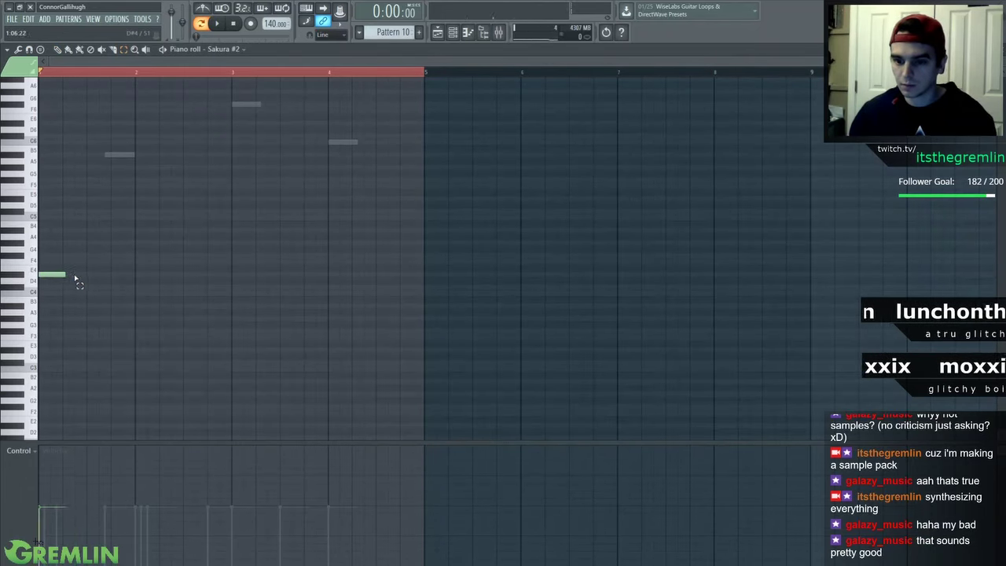
Paint evenly spaced D#4 notes across all four bars and slice off the end of the last one
left_click(415, 275)
key("space")
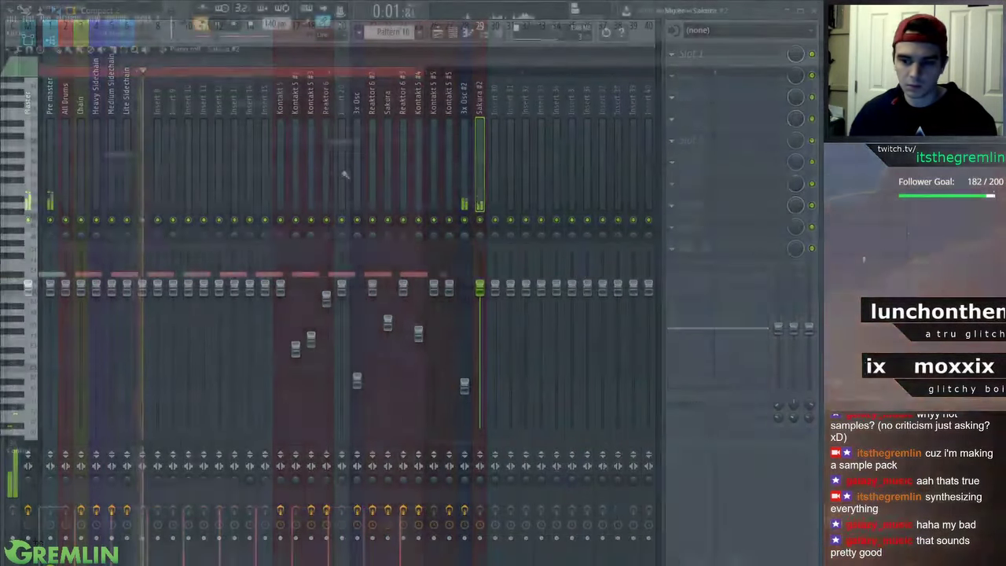
left_click(319, 193)
right_click(319, 194)
key("c")
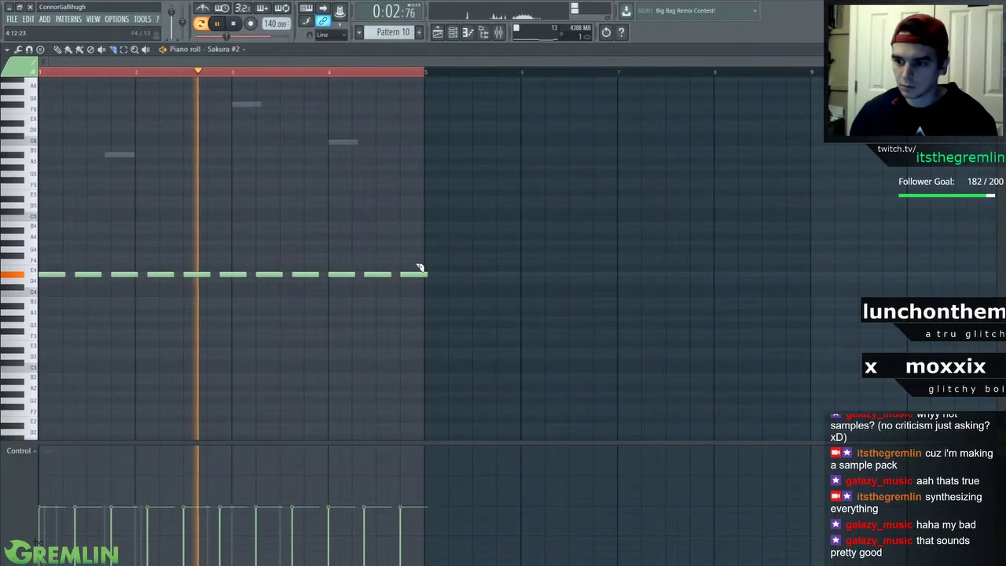
mouse_move(424, 268)
left_mouse_down()
mouse_move(429, 294)
mouse_move(430, 272)
mouse_move(420, 294)
mouse_move(407, 275)
left_mouse_up()
key("p")
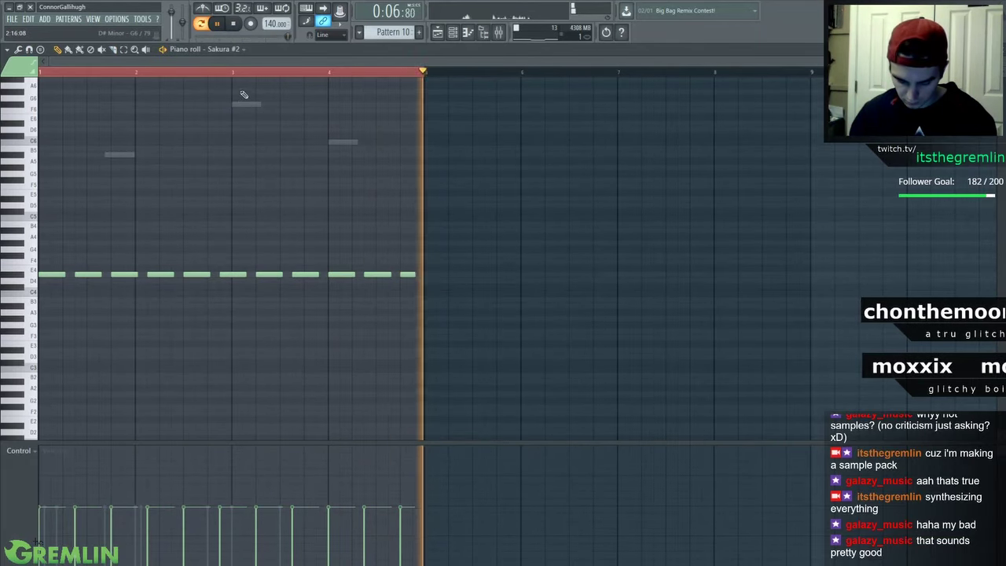
Open the Kontakt 5 piano roll and add a short D#5 note on the second beat of bar 1
scroll(304, 202, "up", 5)
key("F9")
key("F9")
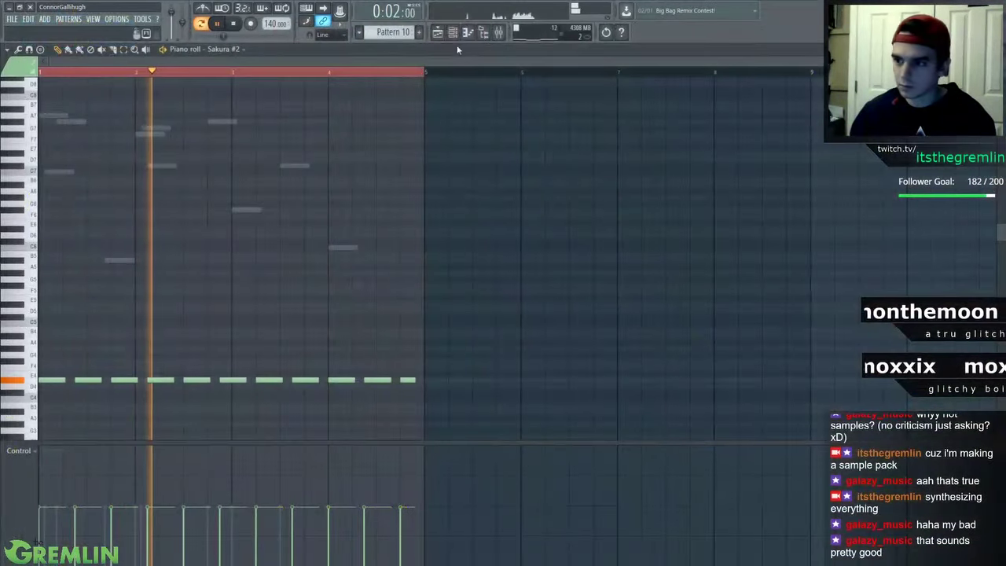
key("F6")
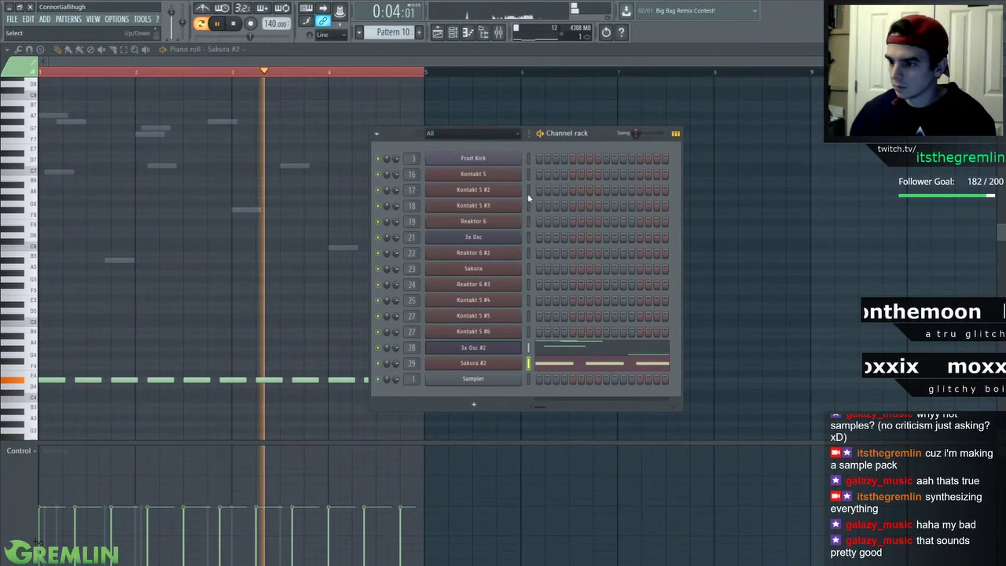
right_click(521, 173)
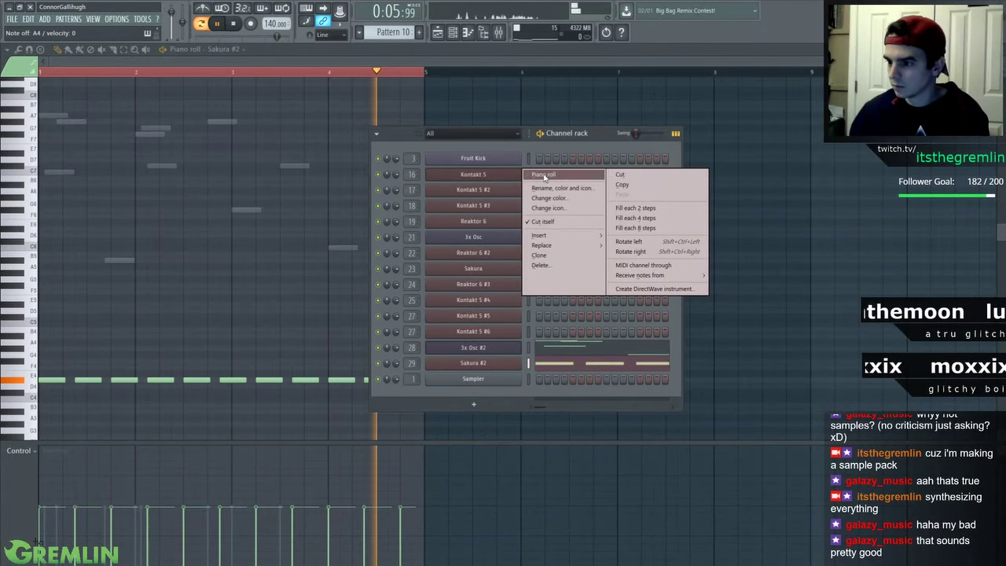
left_click(544, 176)
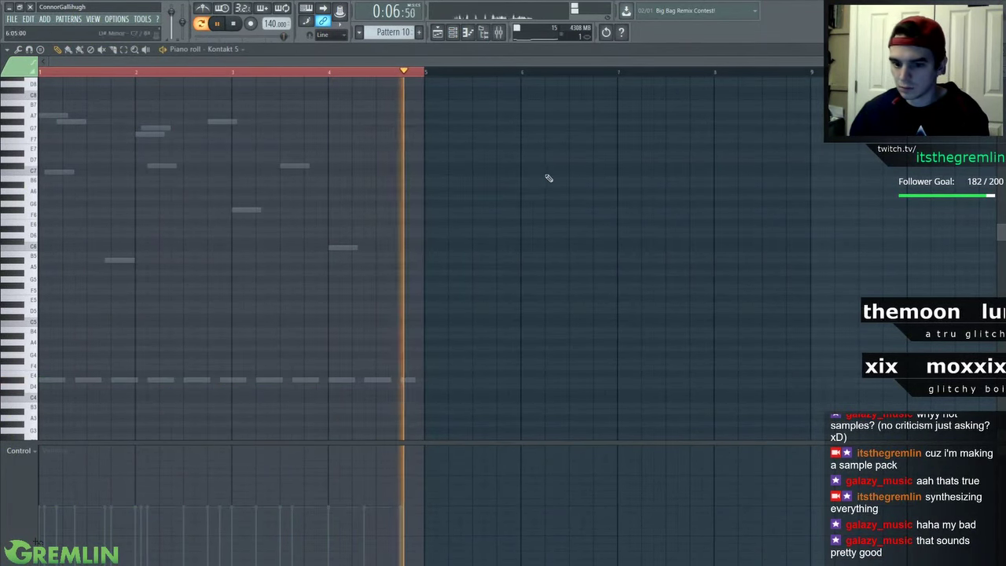
left_click(64, 230)
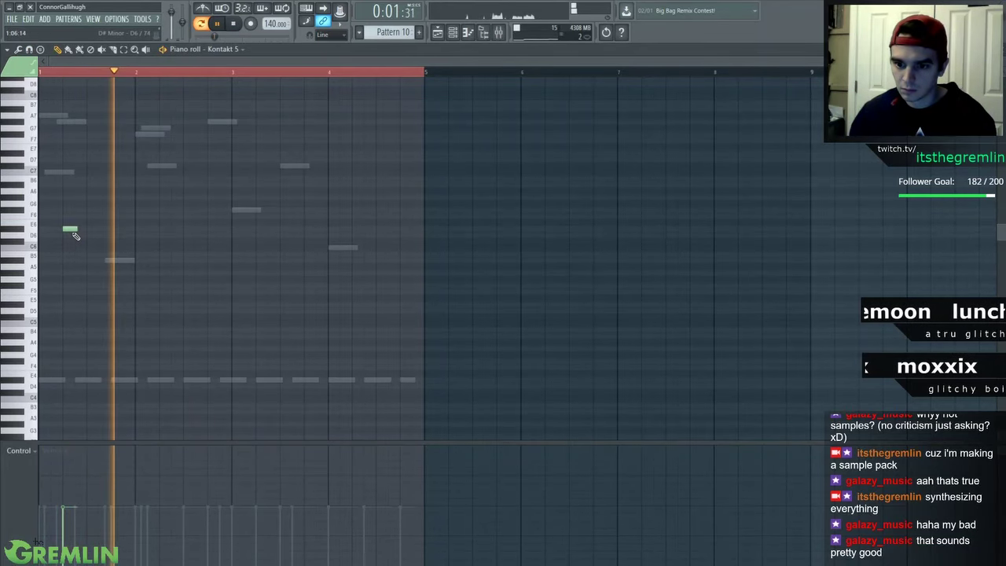
key("space")
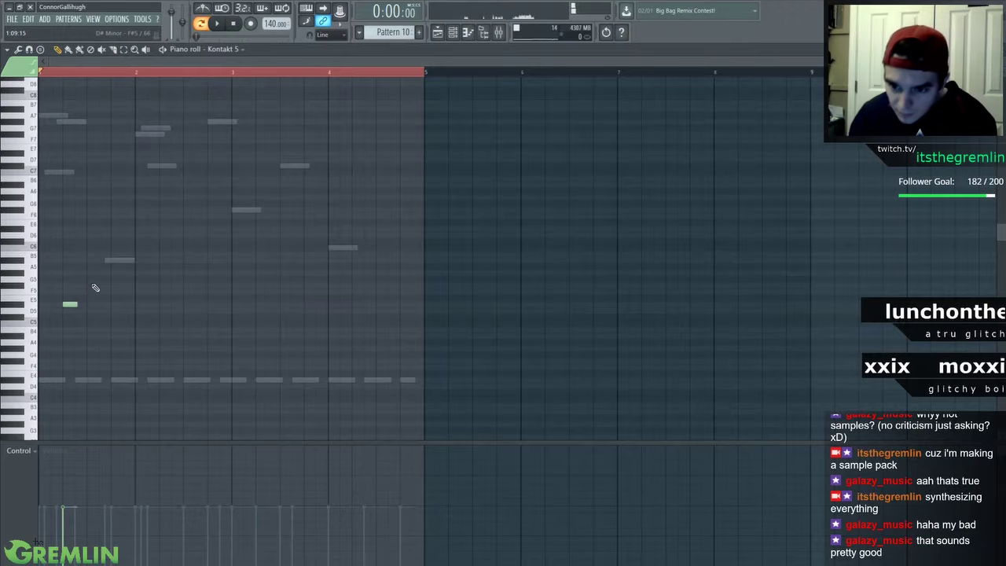
Lower the 3x Osc #2 mixer fader further and add a short G5 note for Kontakt 5 in the second half of bar 1
key("F9")
key("space")
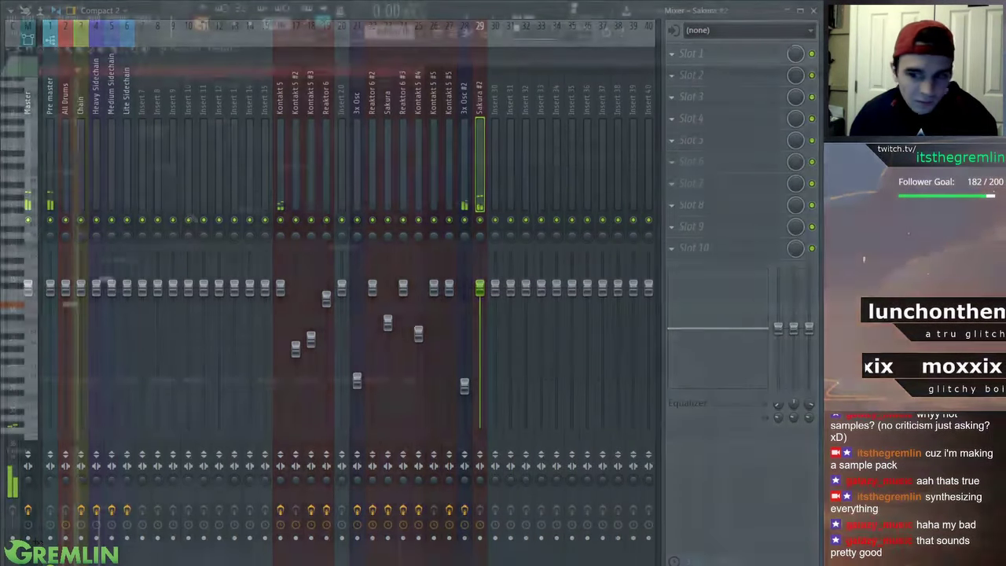
key("F9")
key("F9")
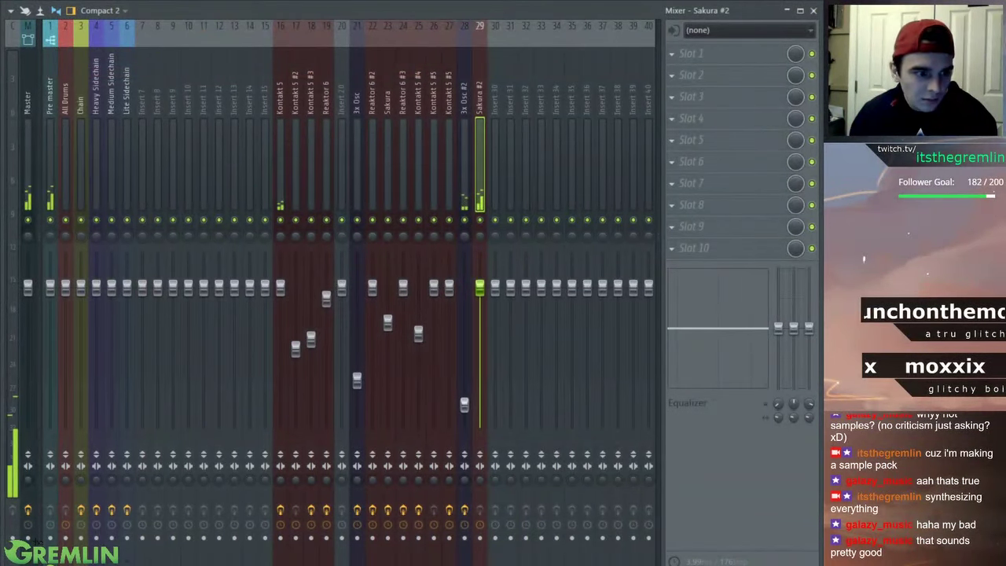
key("F9")
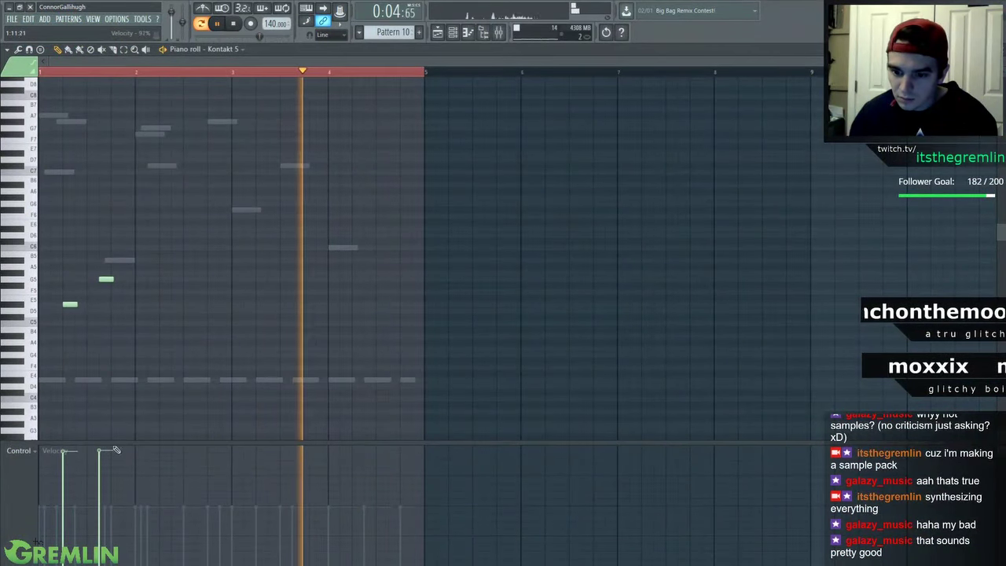
Adjust the velocities of the two Kontakt 5 notes, setting the D#5 note to about 70% and the G5 note slightly lower
mouse_move(66, 483)
left_mouse_down()
mouse_move(92, 484)
mouse_move(68, 498)
left_mouse_up()
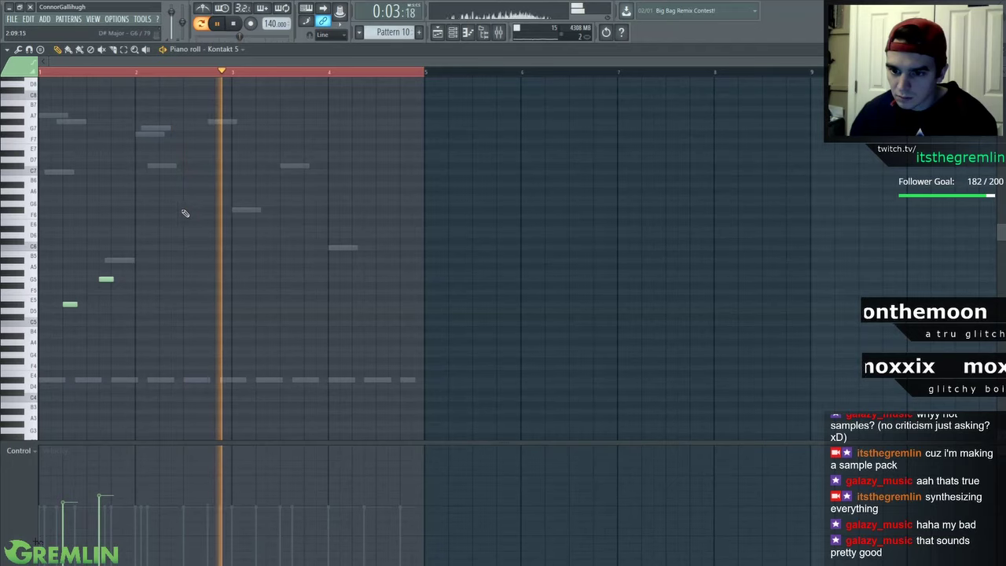
key("space")
key("space")
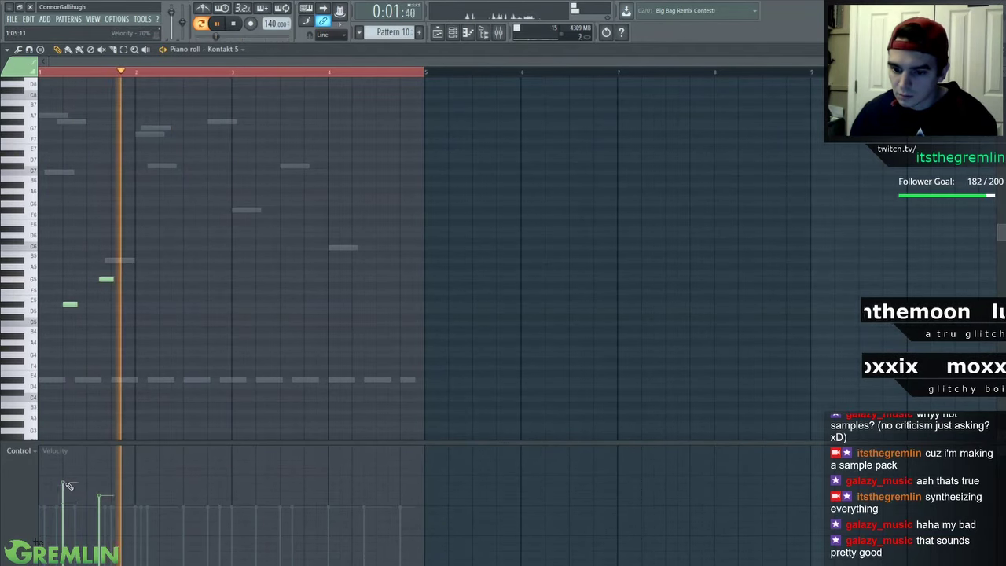
key("space")
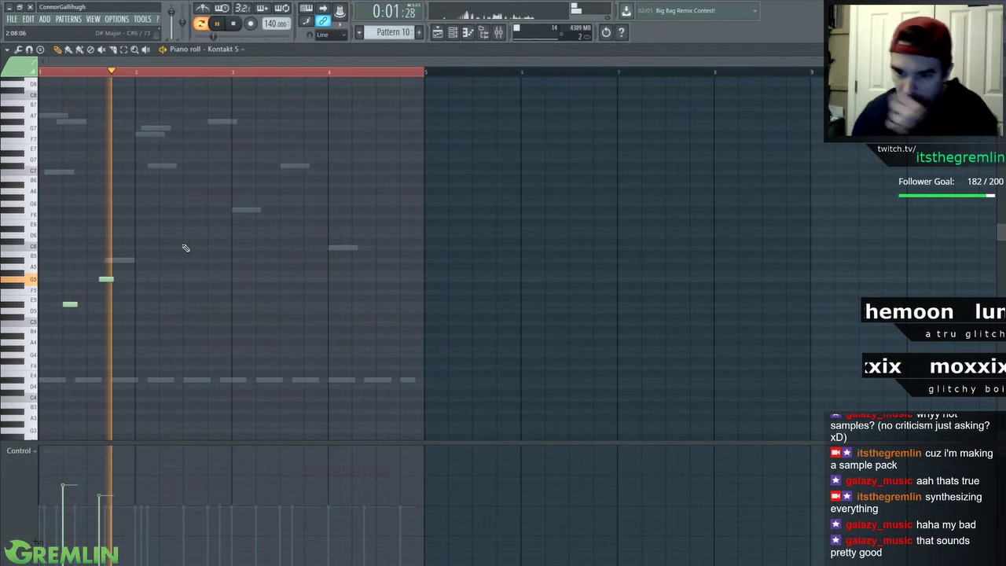
Switch to the 3x Osc #2 notes and raise the note at the start of bar 4 to C#6
right_click(155, 136)
right_click(155, 135)
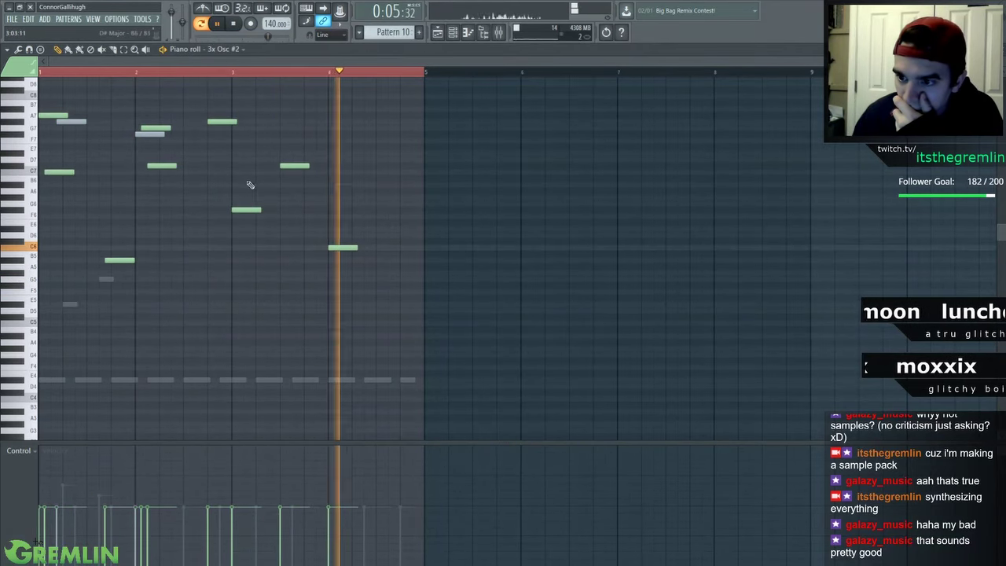
left_click_drag(335, 248, 336, 241)
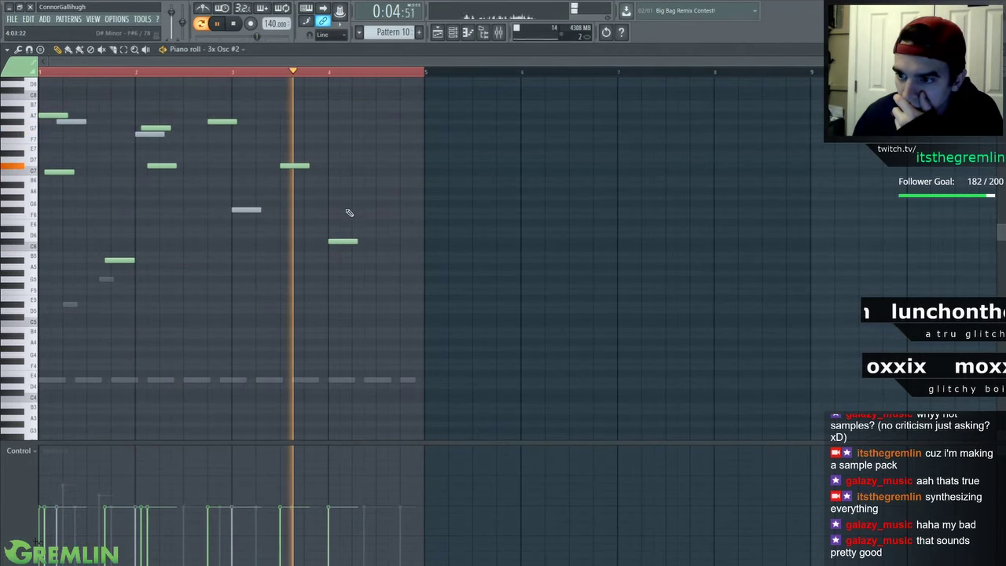
Return to the Kontakt 5 notes and add D#6 mid bar 2, G#4 on the last beat of bar 3 and C5 mid bar 4
double_click(107, 279)
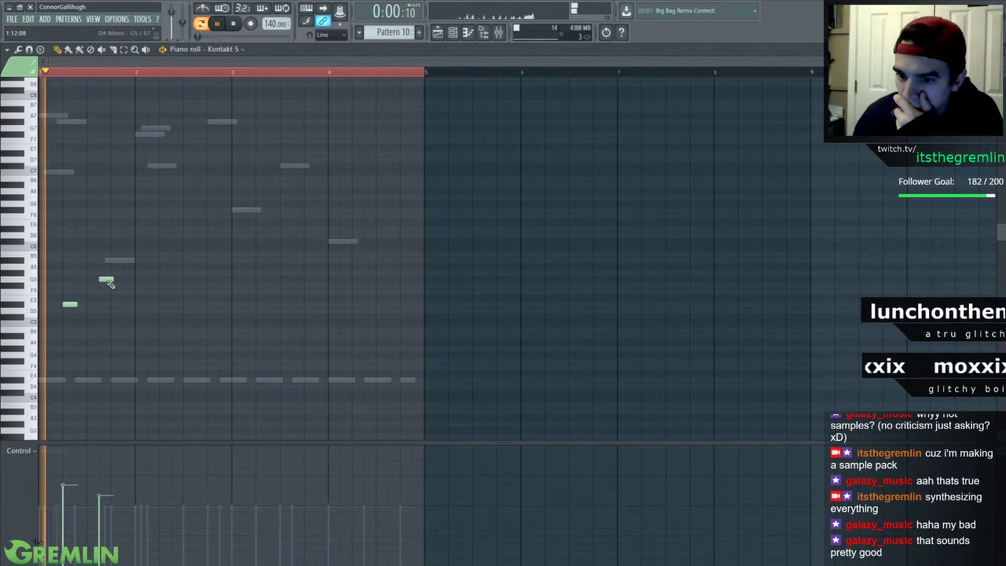
left_click(187, 228)
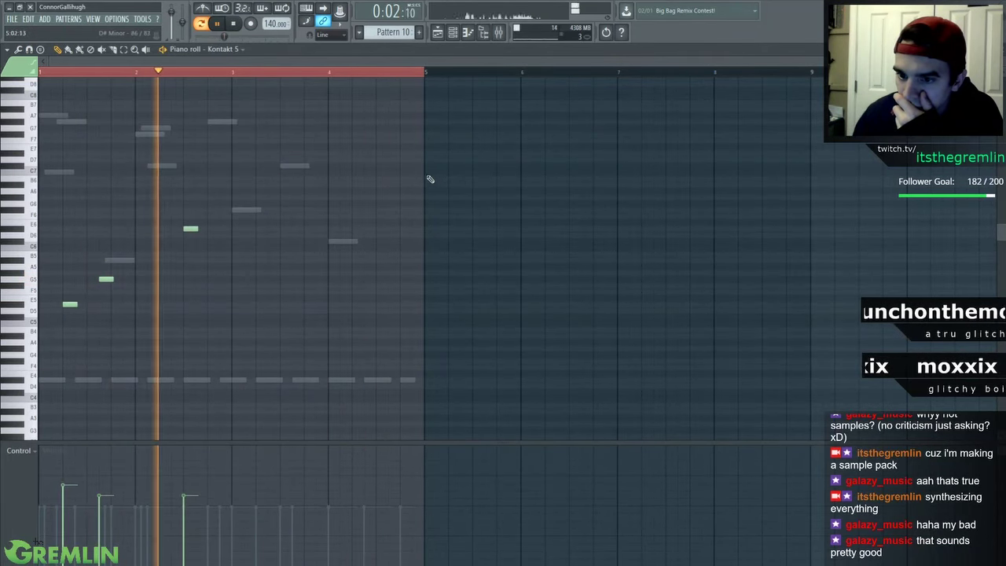
left_click(308, 348)
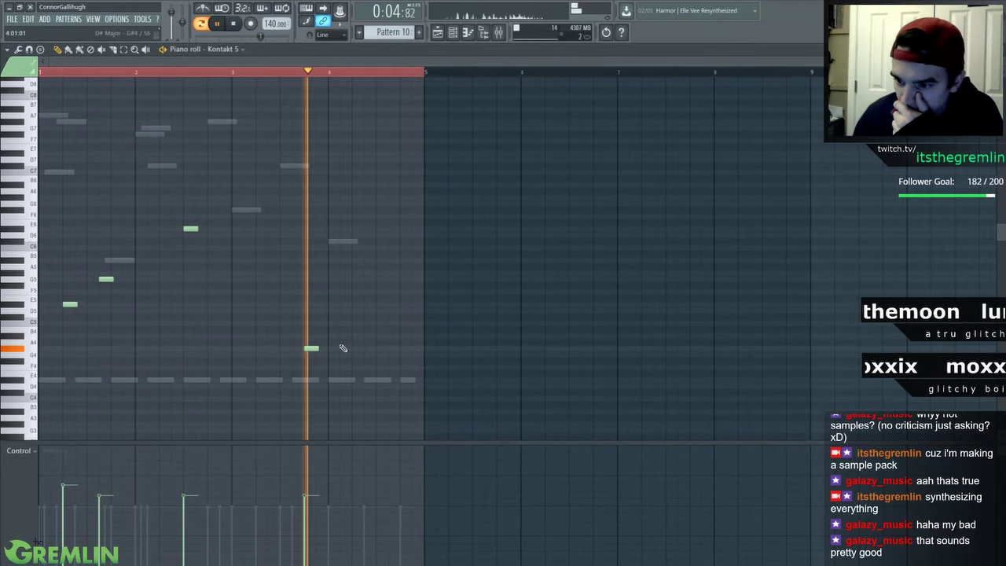
left_click(382, 324)
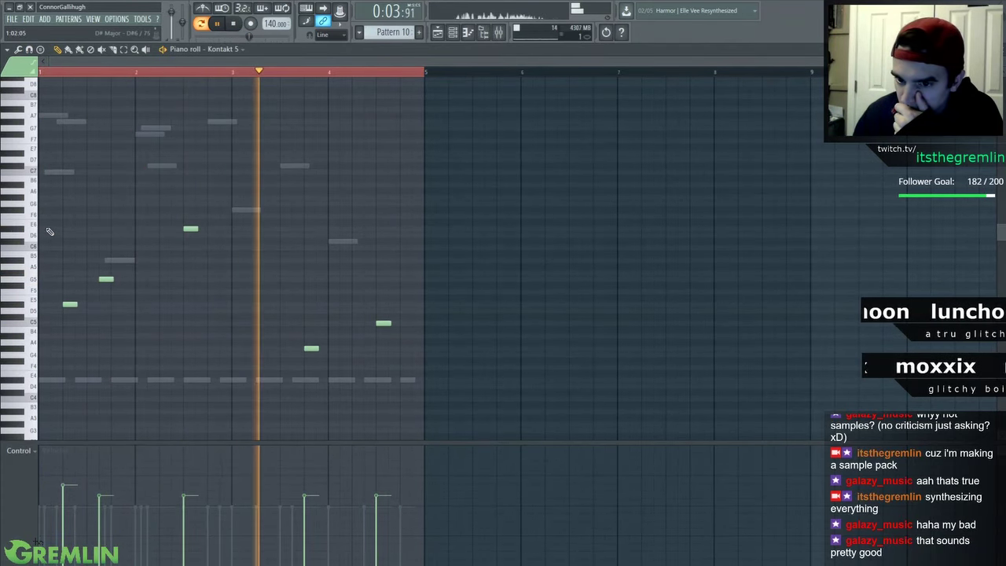
left_click(10, 232)
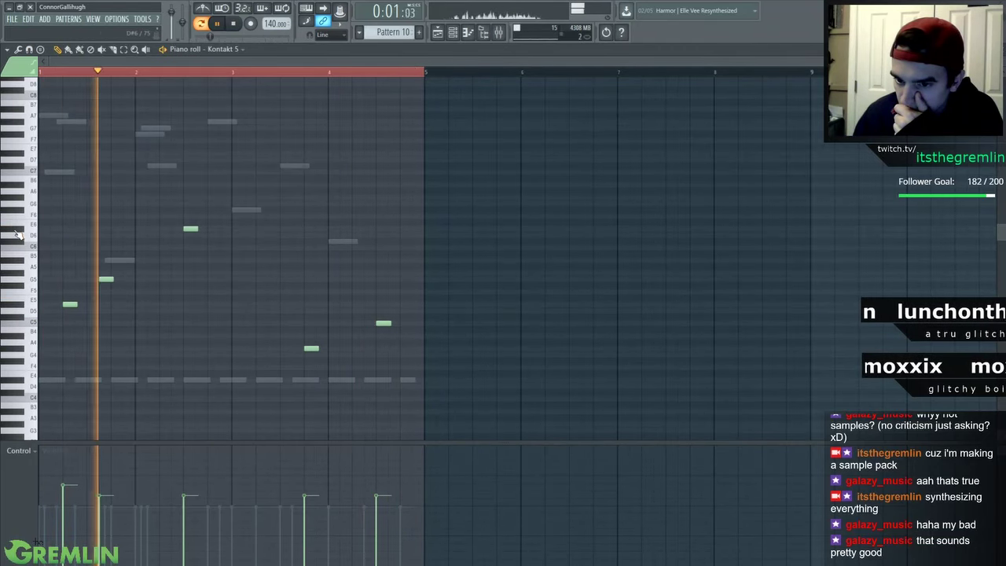
key("F9")
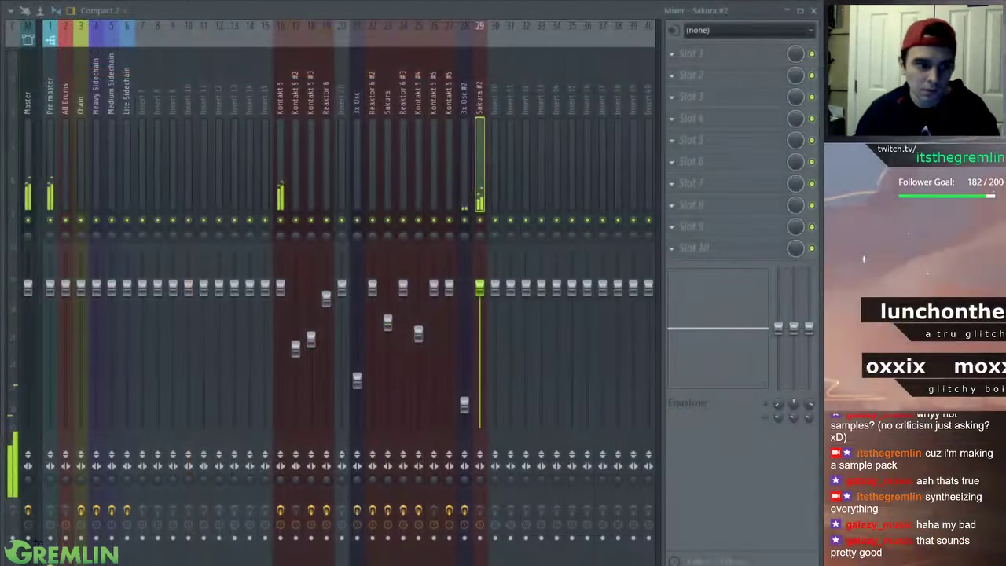
key("F9")
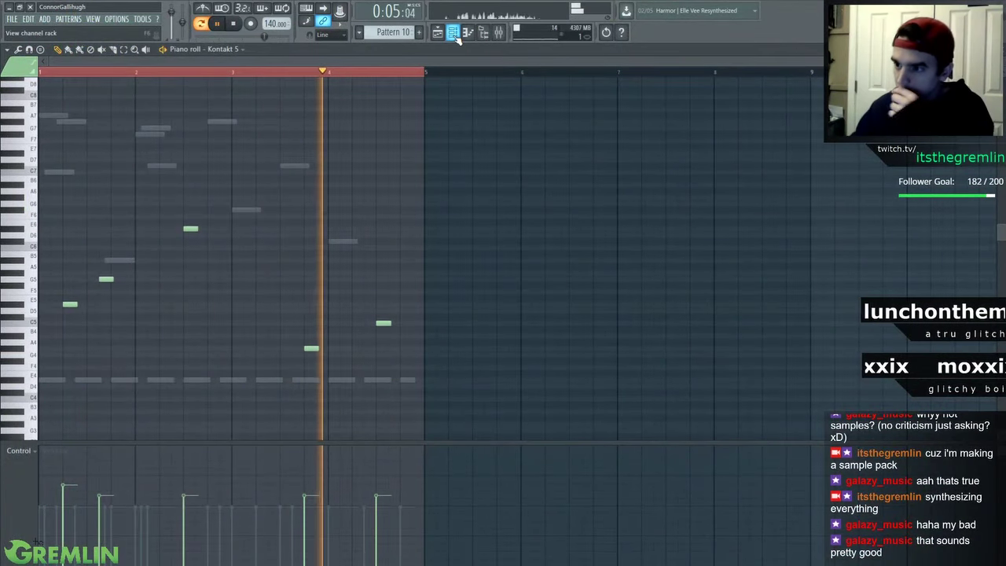
Draw a sustained D#3 note across all four bars for the Kontakt 5 #2 channel
key("F6")
right_click(519, 195)
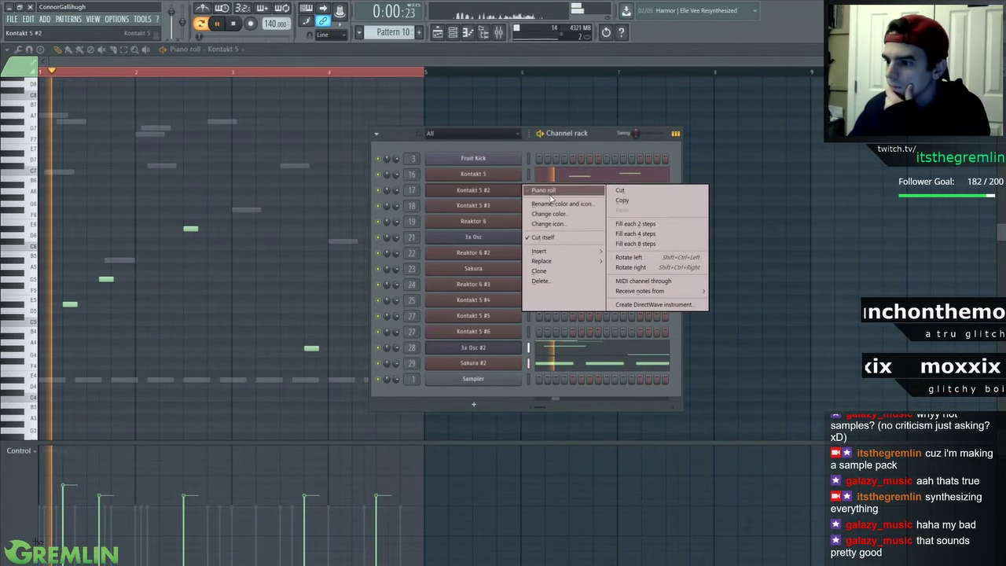
left_click(542, 200)
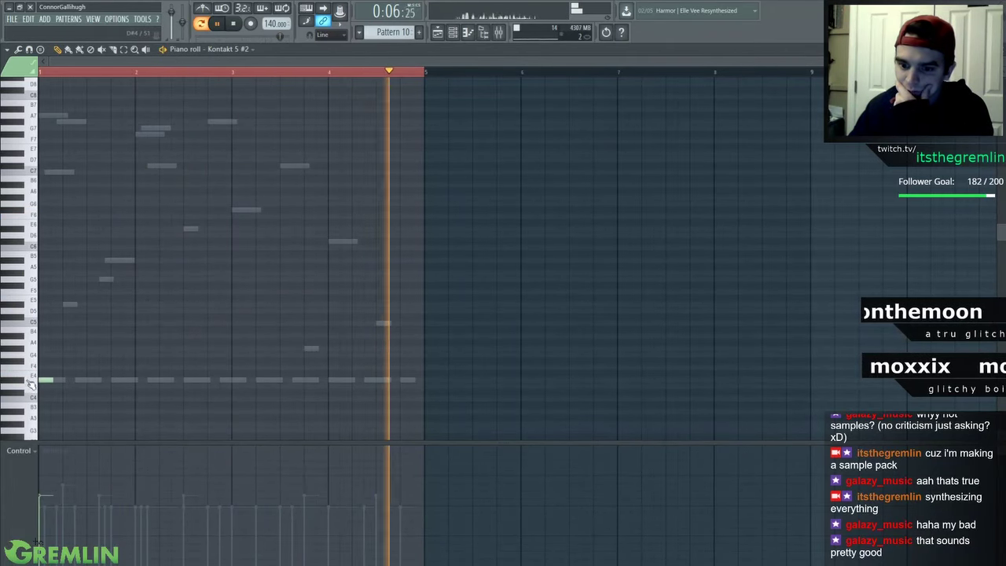
left_click_drag(39, 380, 420, 390)
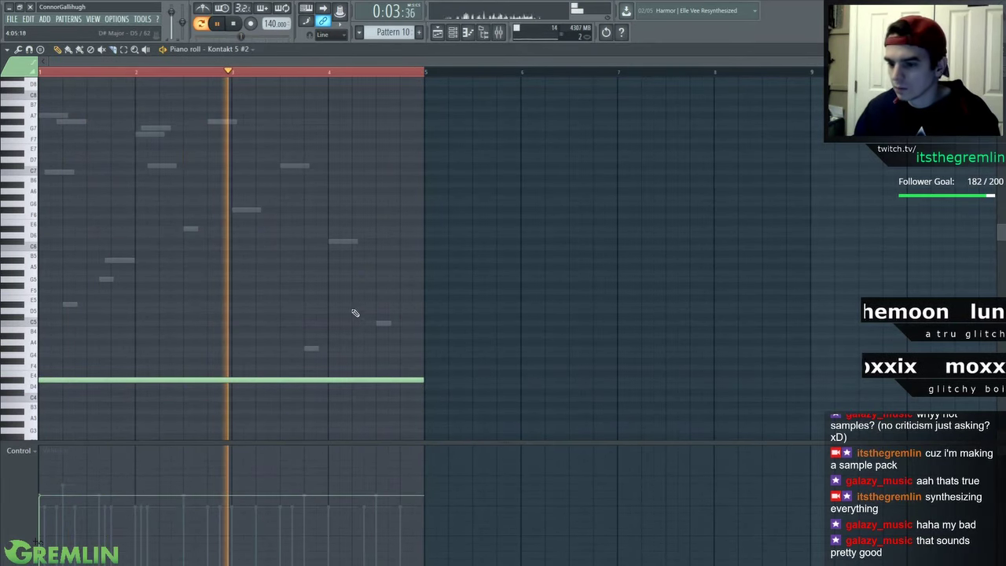
scroll(94, 332, "down", 3)
key("space")
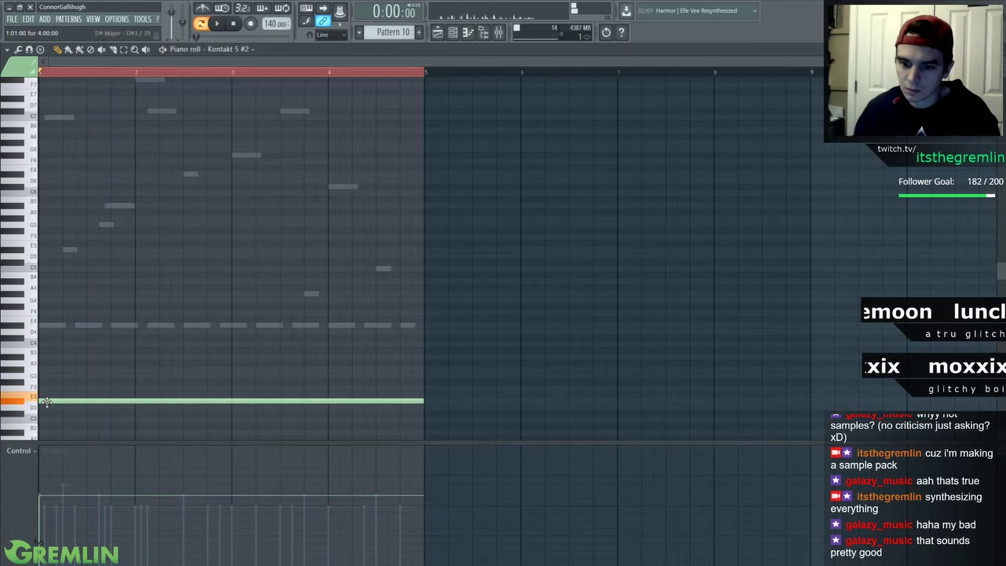
Raise the velocity of the sustained Kontakt 5 #2 note in stages while listening, then check the mixer levels
left_click(42, 472)
key("space")
key("space")
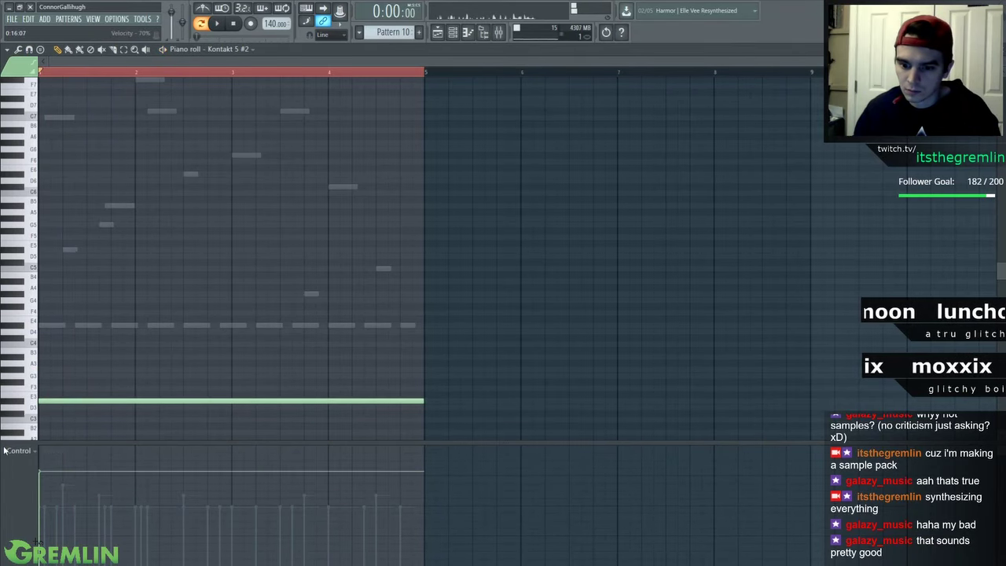
left_click_drag(47, 470, 43, 458)
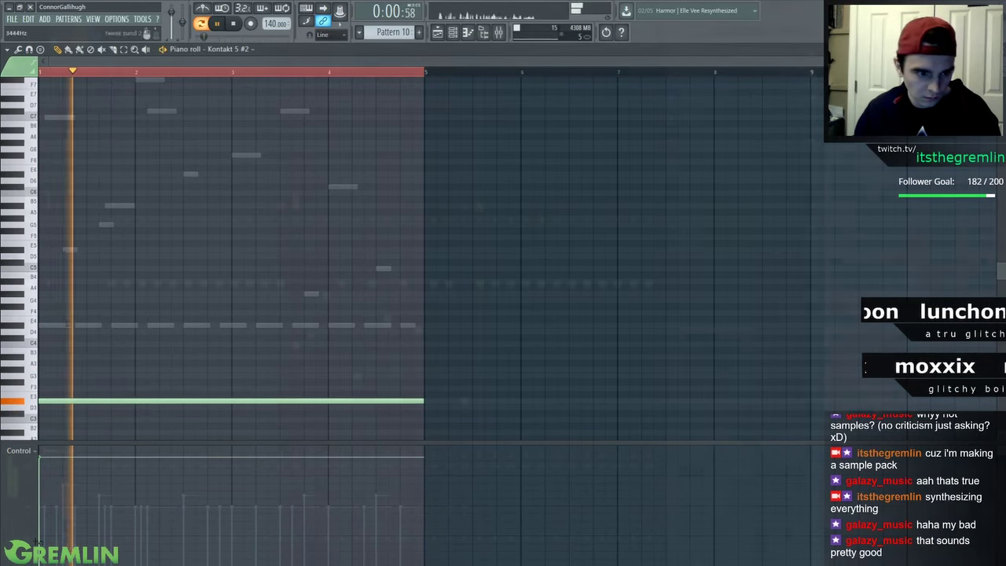
key("F9")
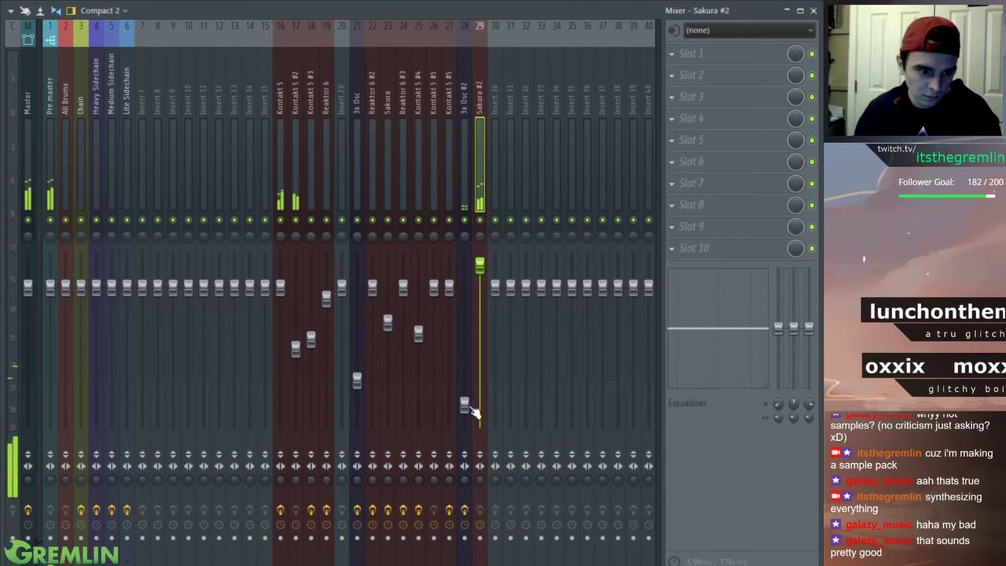
key("F9")
Try a sustained four-bar G#4 note on the Kontakt 5 #6 channel
key("F6")
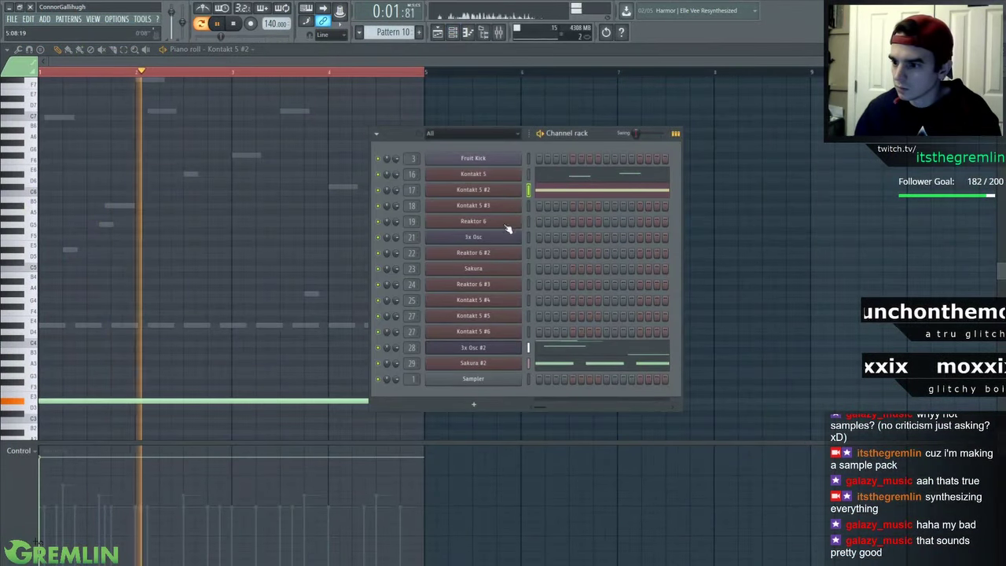
right_click(516, 330)
left_click(541, 332)
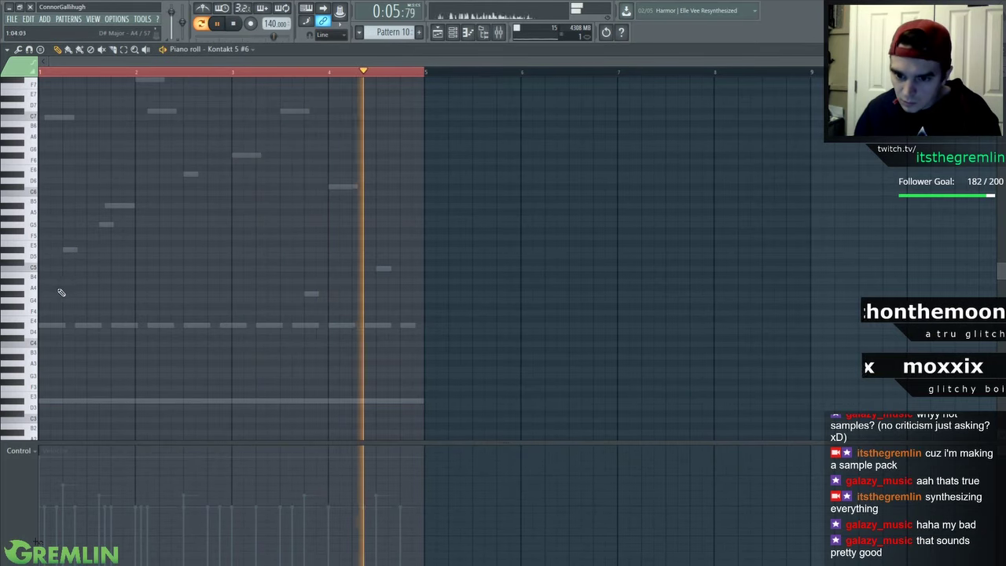
left_click(33, 295)
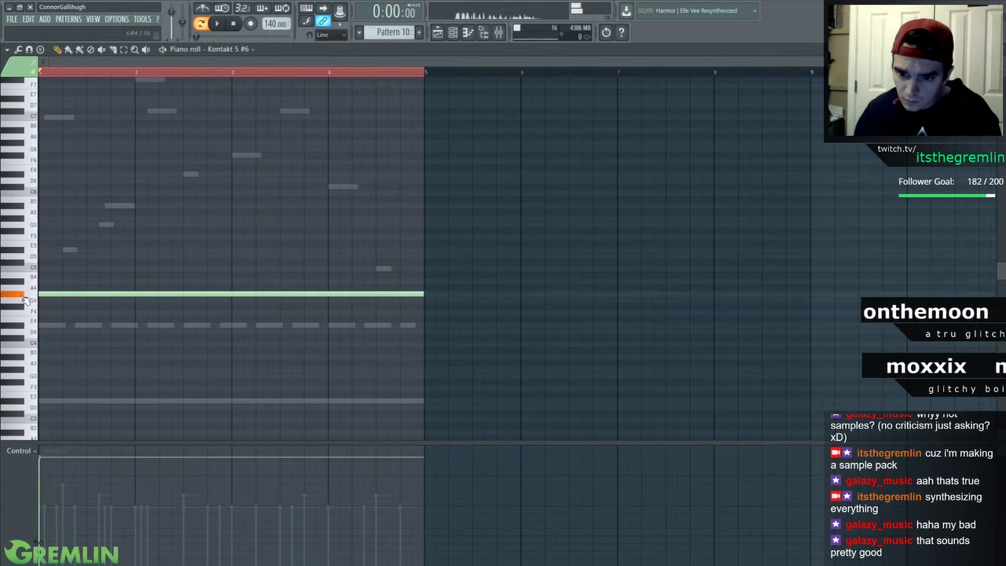
Switch to Kontakt 5 #5 and layer sustained four-bar notes at G#5, G5 and D#5
left_click(226, 51)
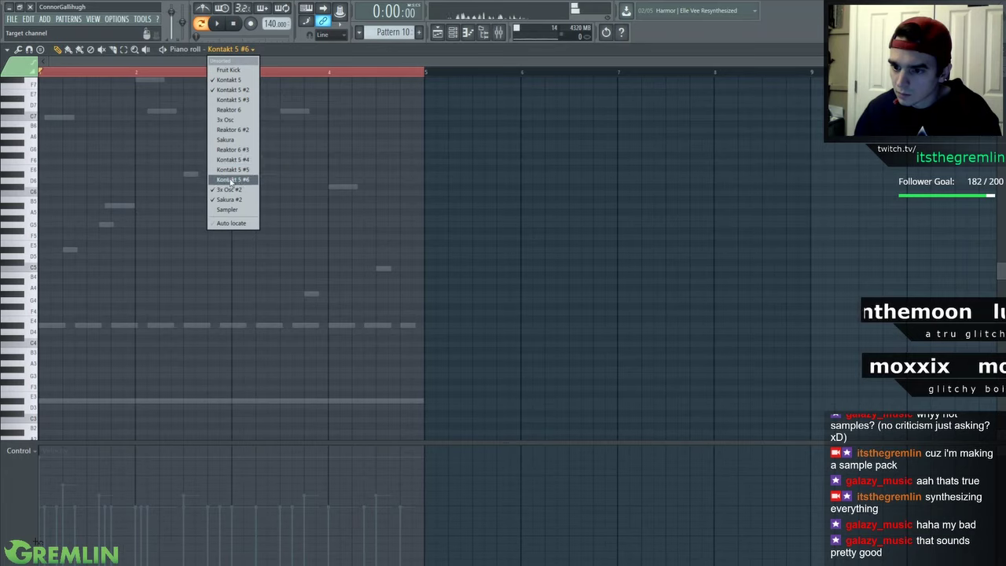
left_click(233, 170)
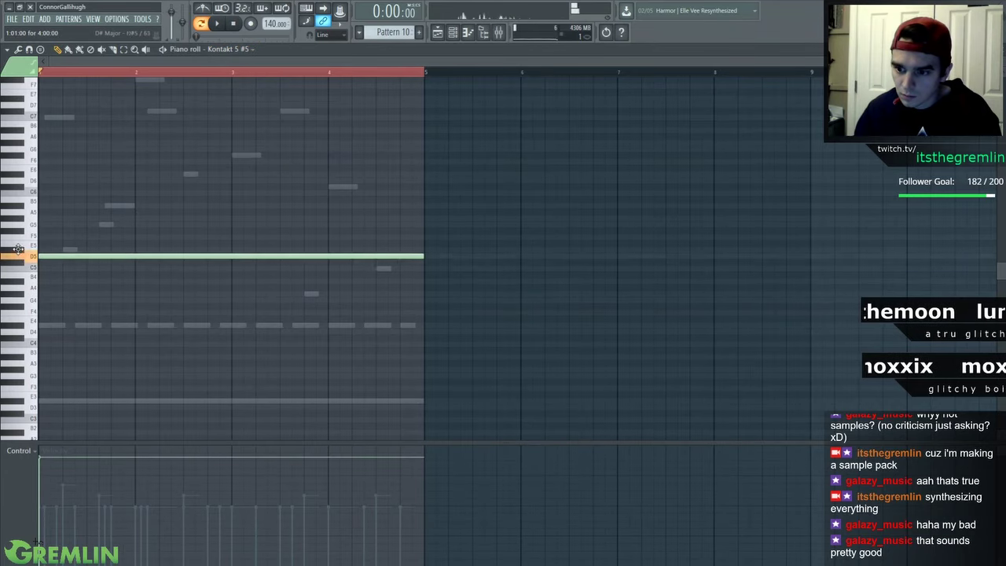
key("space")
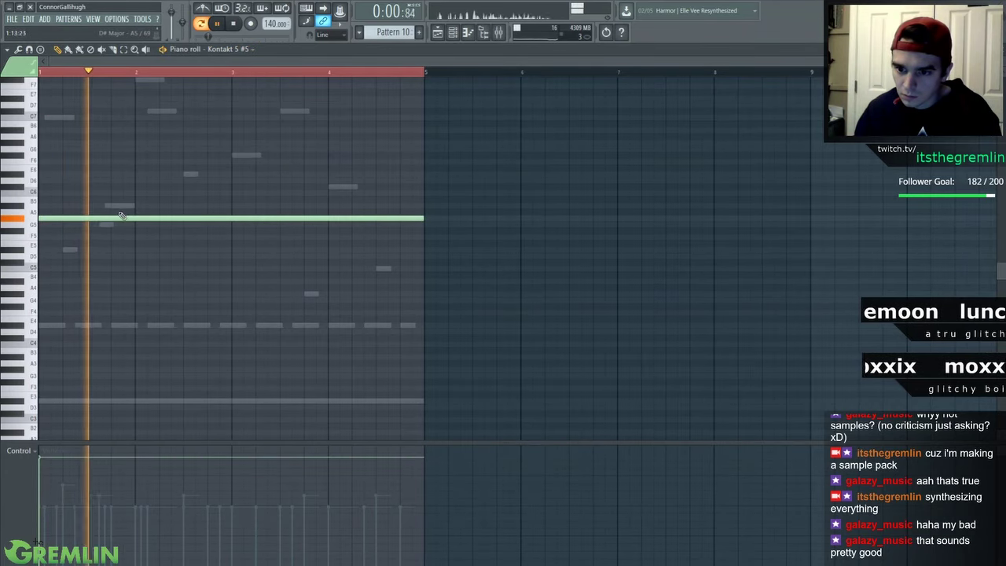
left_click(79, 224)
key("space")
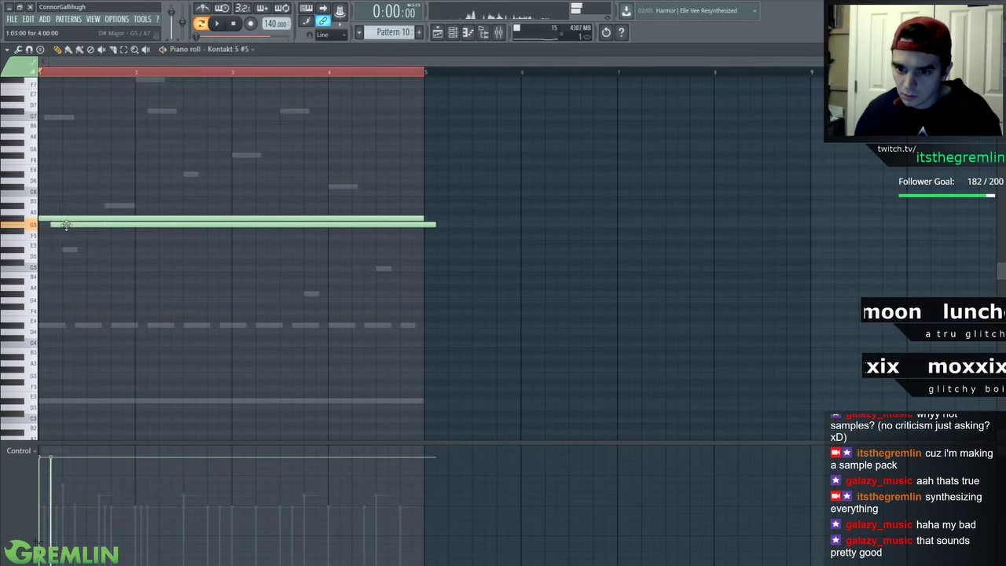
left_click(52, 250)
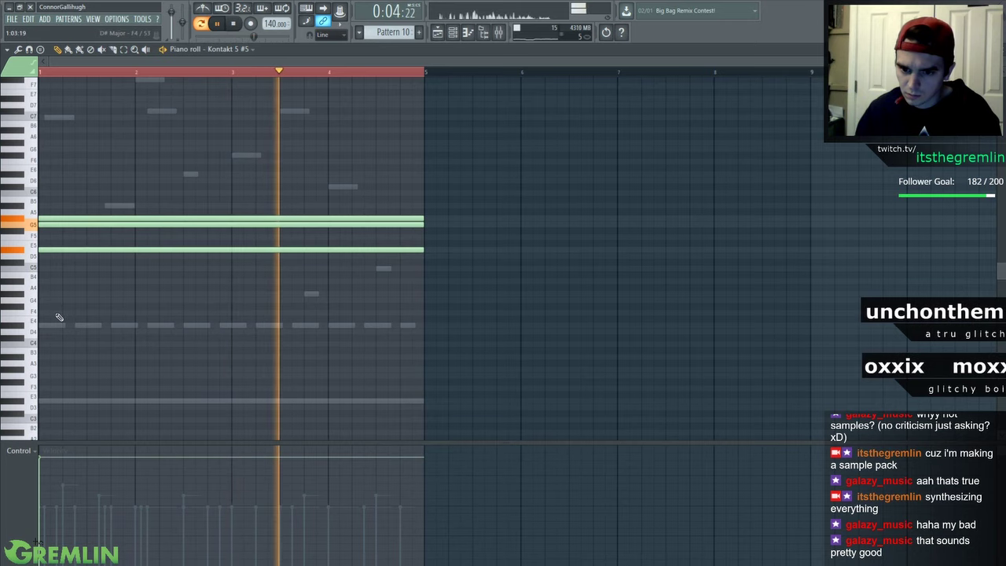
Lower the velocity of the three sustained Kontakt 5 #5 notes to about 70%
key("space")
key("space")
right_click(73, 294)
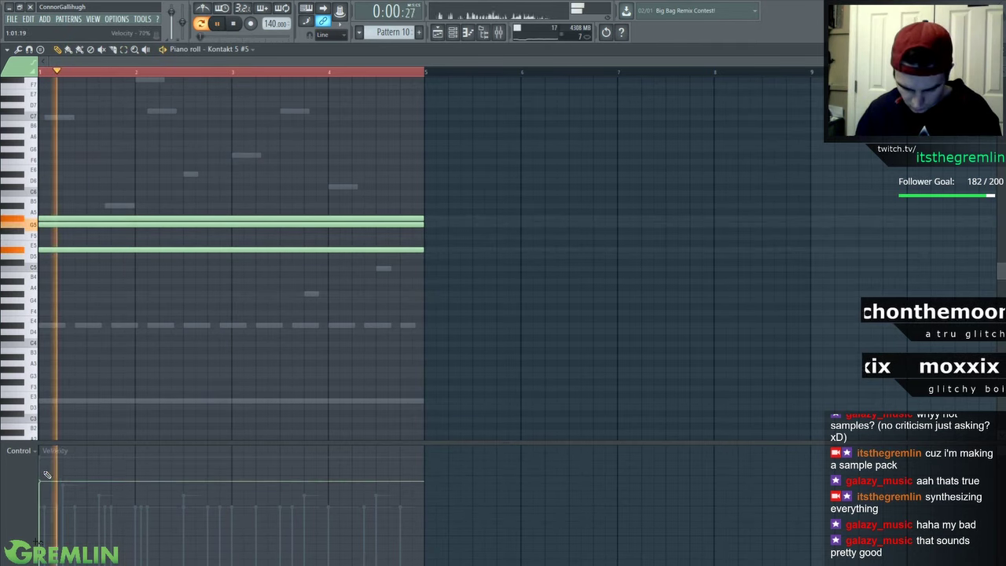
Add a sustained four-bar G#3 note for the Reaktor 6 #2 channel and play the pattern
key("F6")
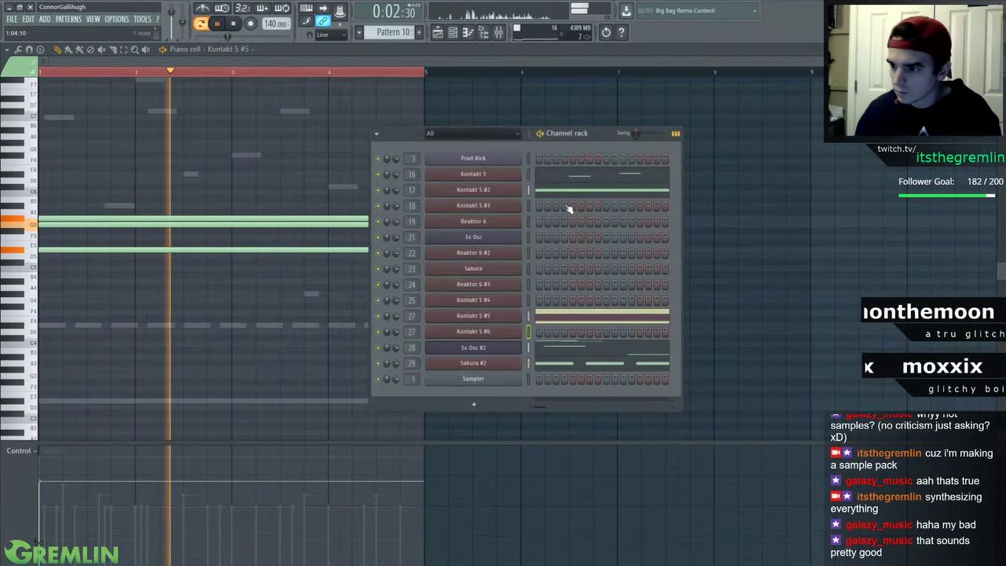
right_click(515, 258)
left_click(542, 253)
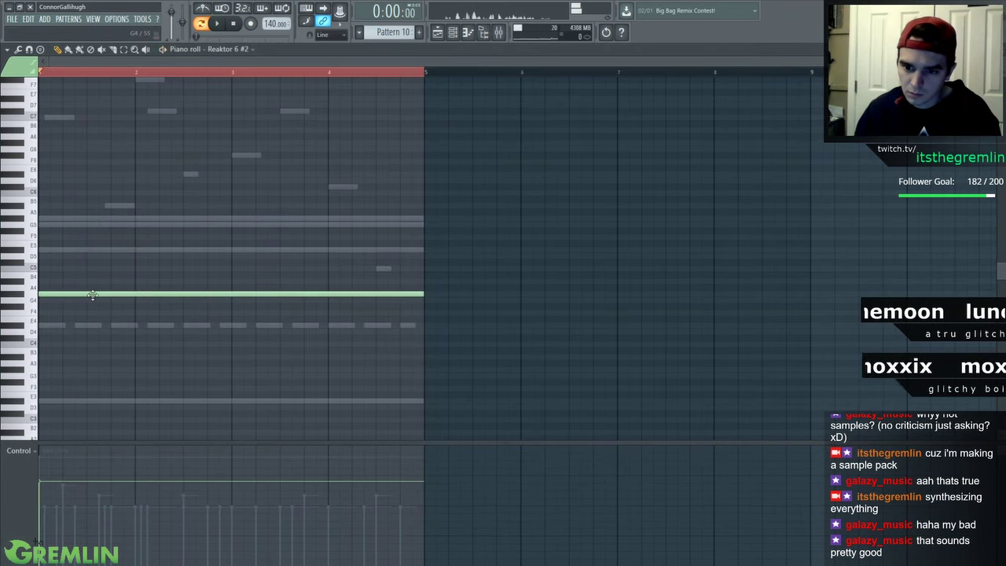
left_click_drag(92, 293, 67, 362)
key("space")
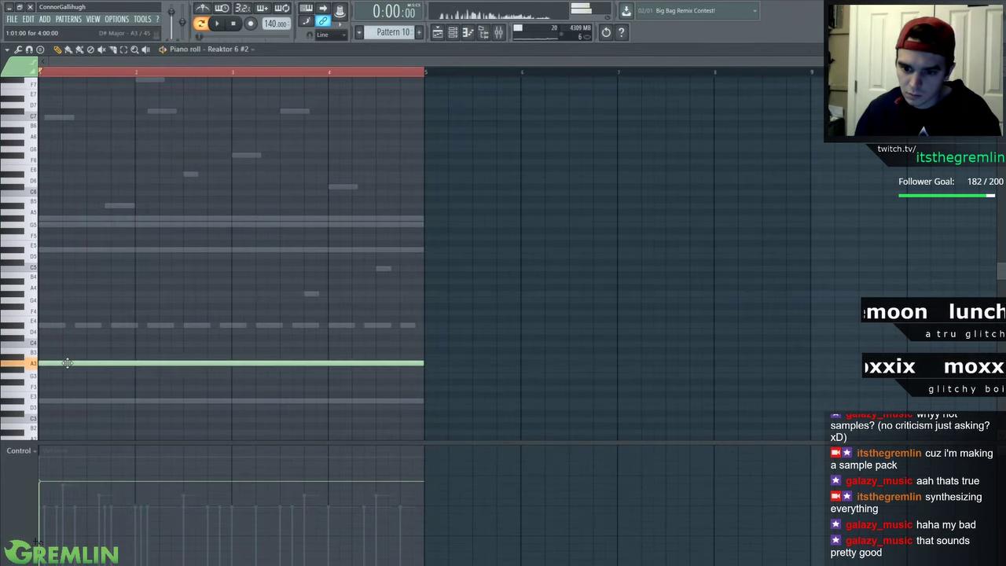
key("space")
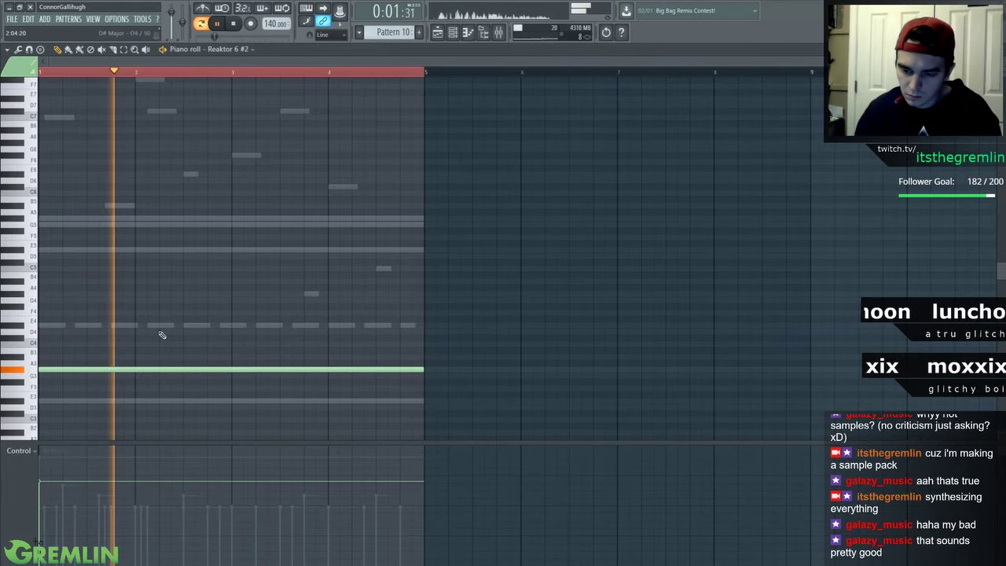
Check the mixer levels of the layered channels while the pattern loops
key("F9")
key("F9")
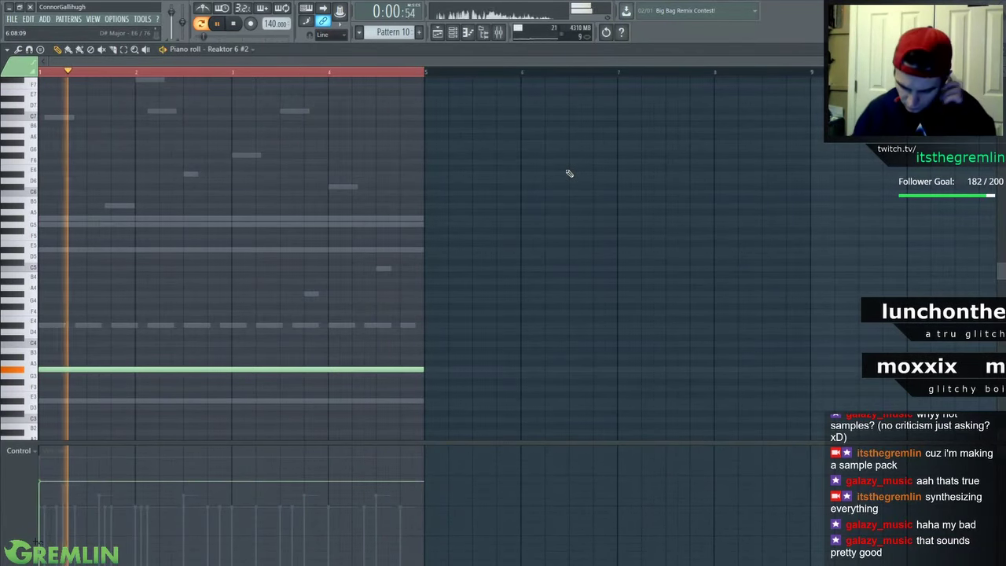
key("F9")
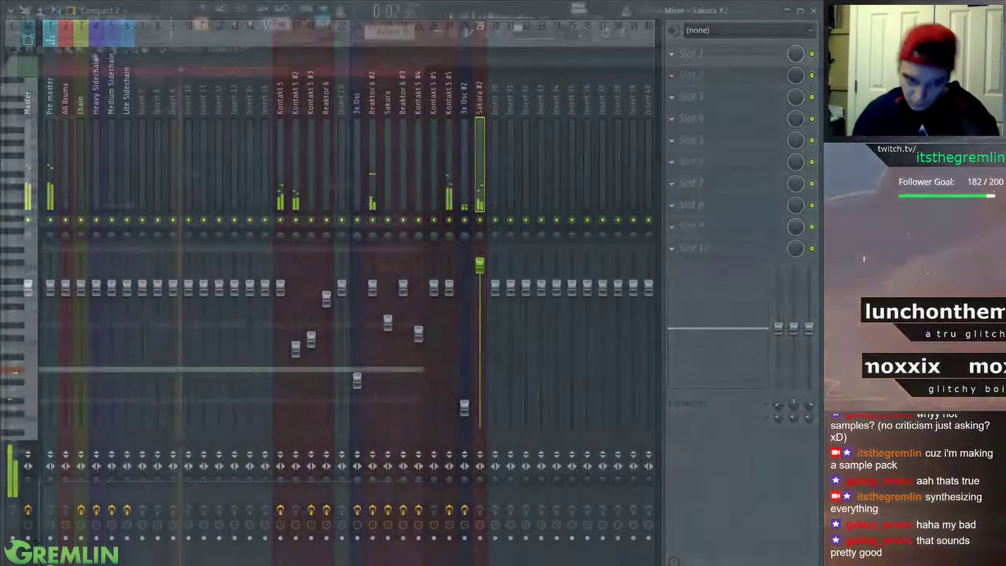
key("F9")
key("F9")
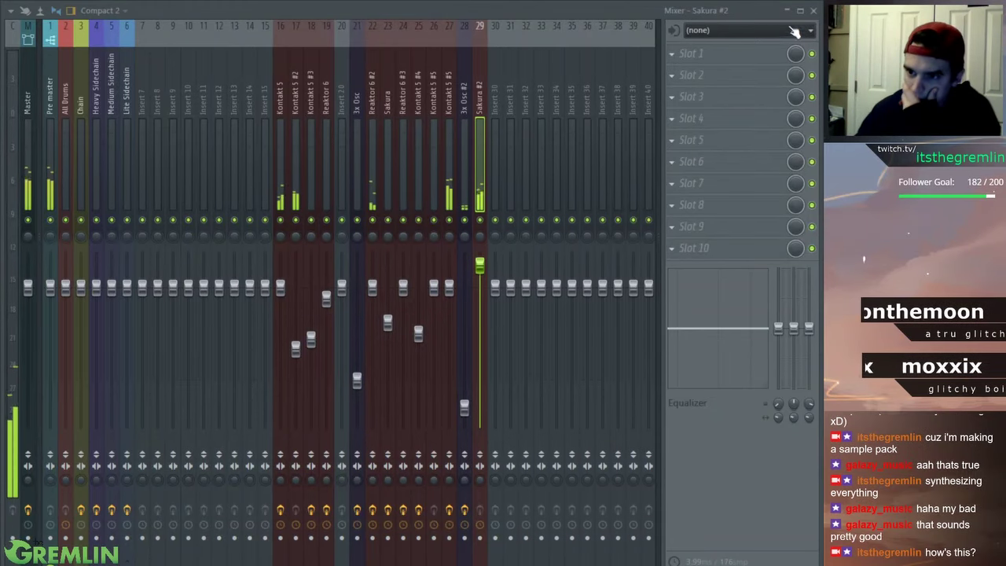
key("F9")
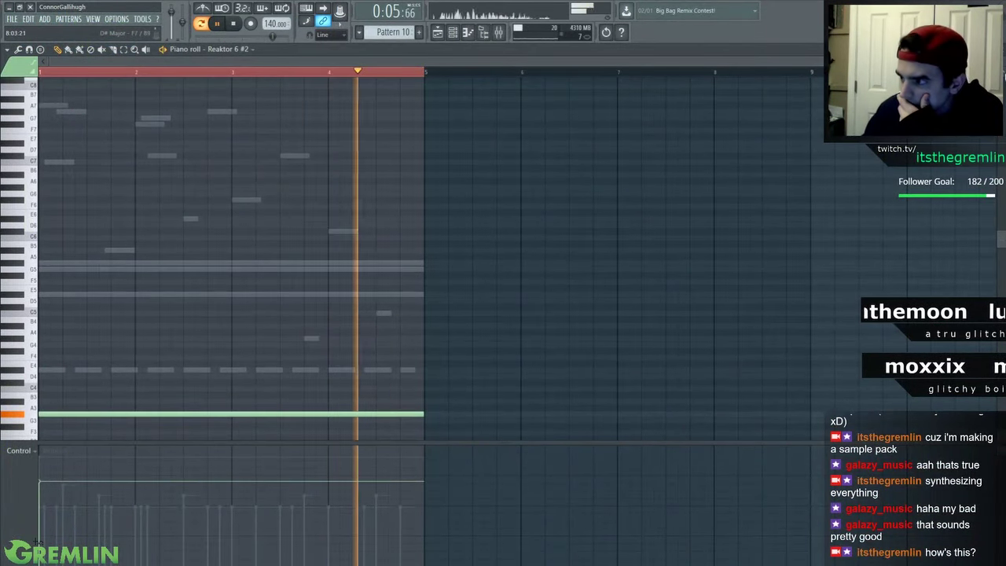
Add short Sakura notes at G#5 from late bar 1 into bar 2 and D#6 on the last beat of bar 3
scroll(643, 189, "down", 2)
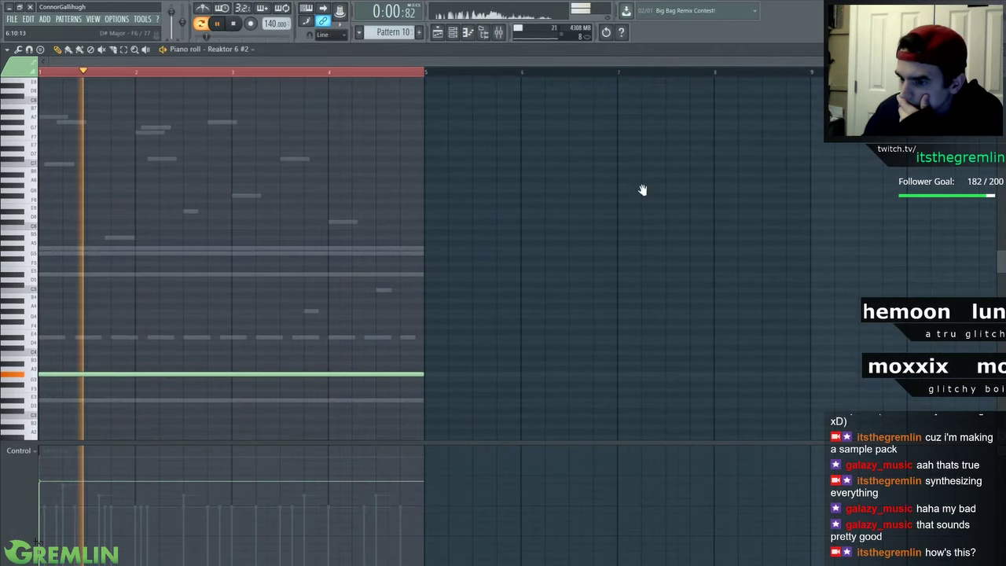
scroll(550, 157, "up", 1)
key("F6")
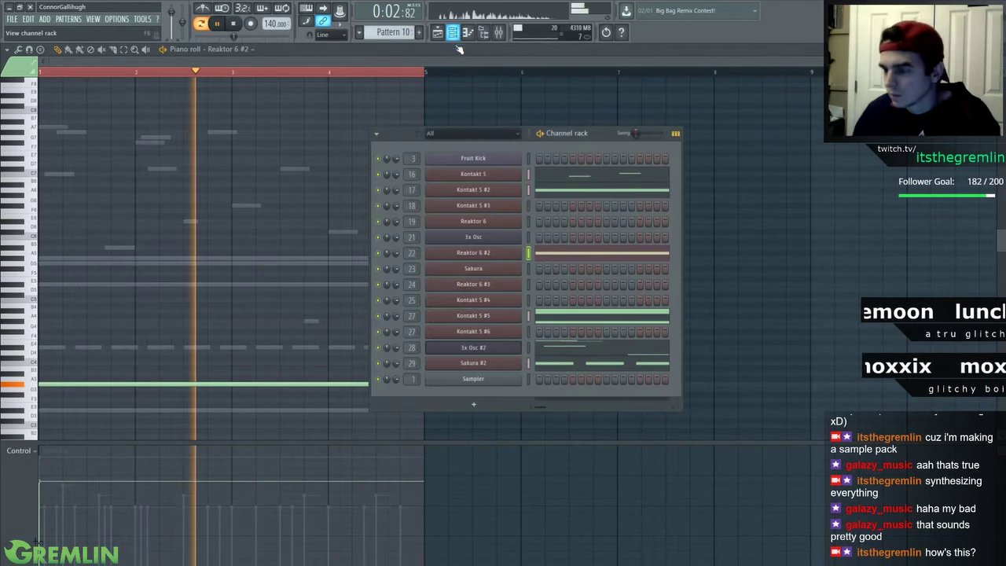
right_click(524, 269)
left_click(526, 270)
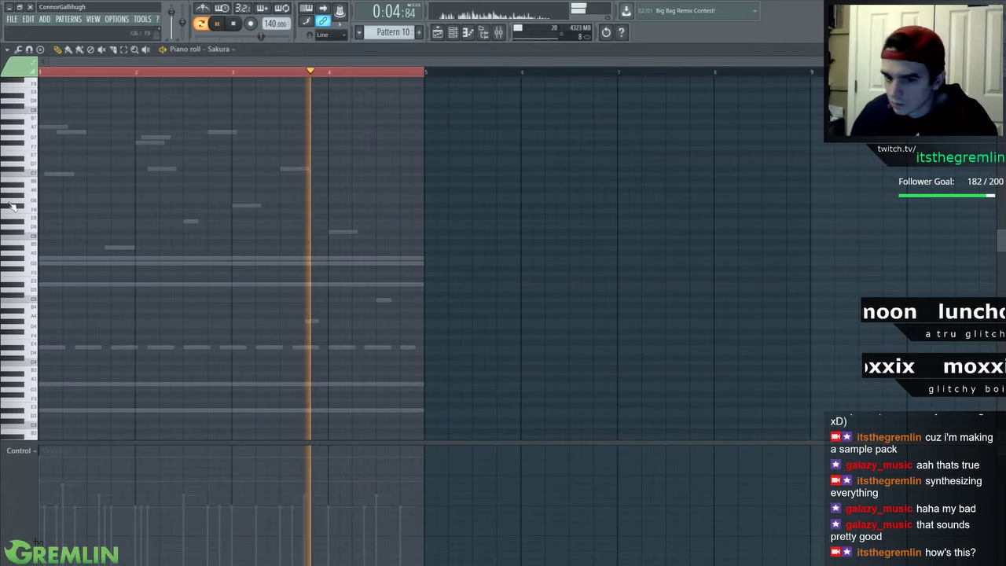
left_click(135, 258)
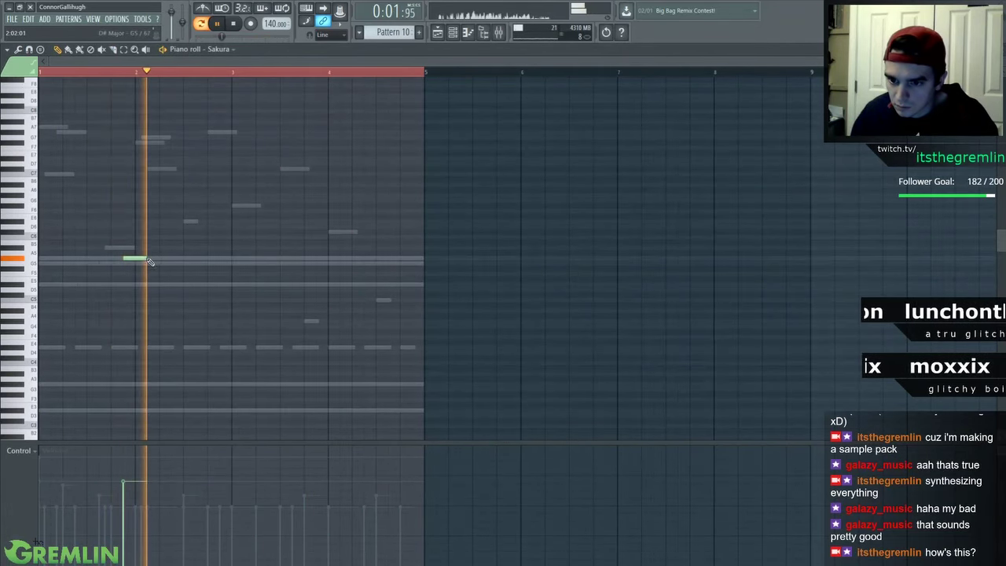
left_click(308, 222)
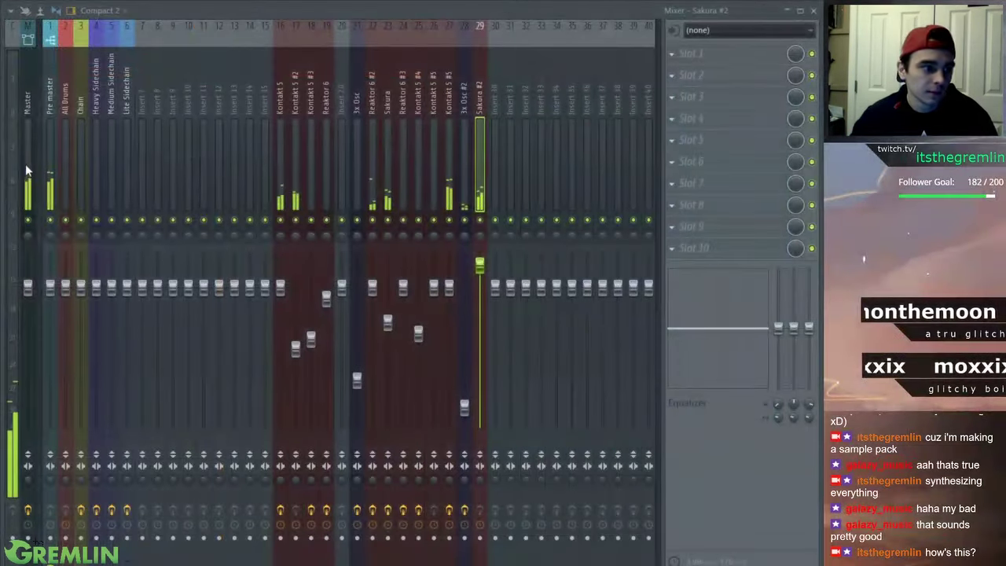
Open Edison on the Master mixer track and arm it to record on play
left_click(27, 171)
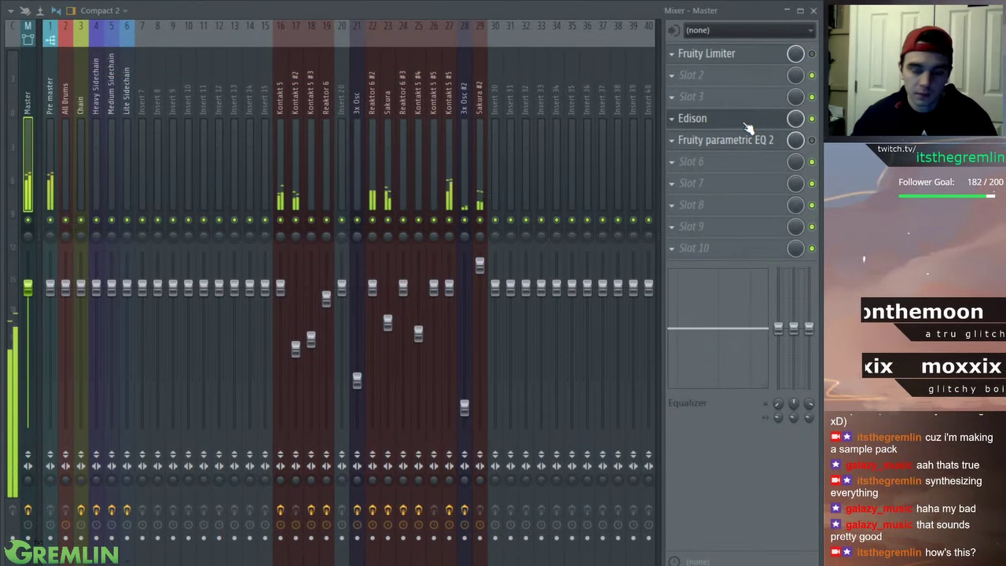
left_click(746, 124)
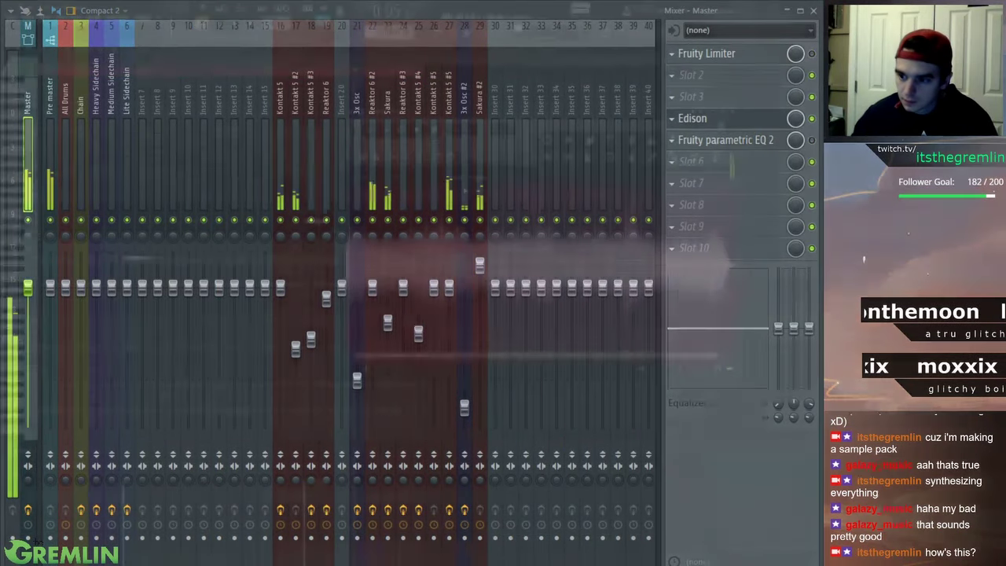
key("Delete")
left_click(435, 129)
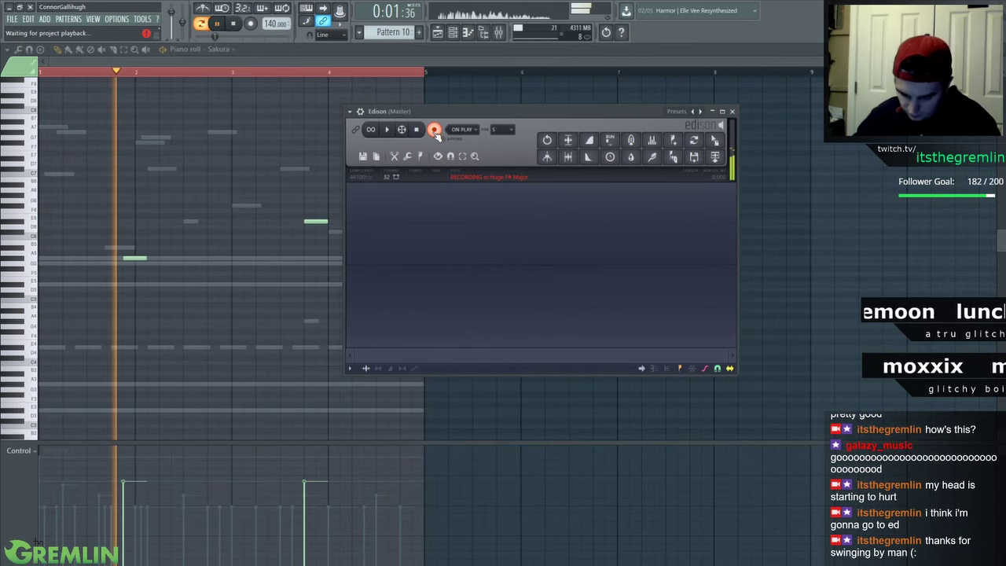
Record the looping pattern into Edison, stop the recording, and select the whole recorded waveform
key("space")
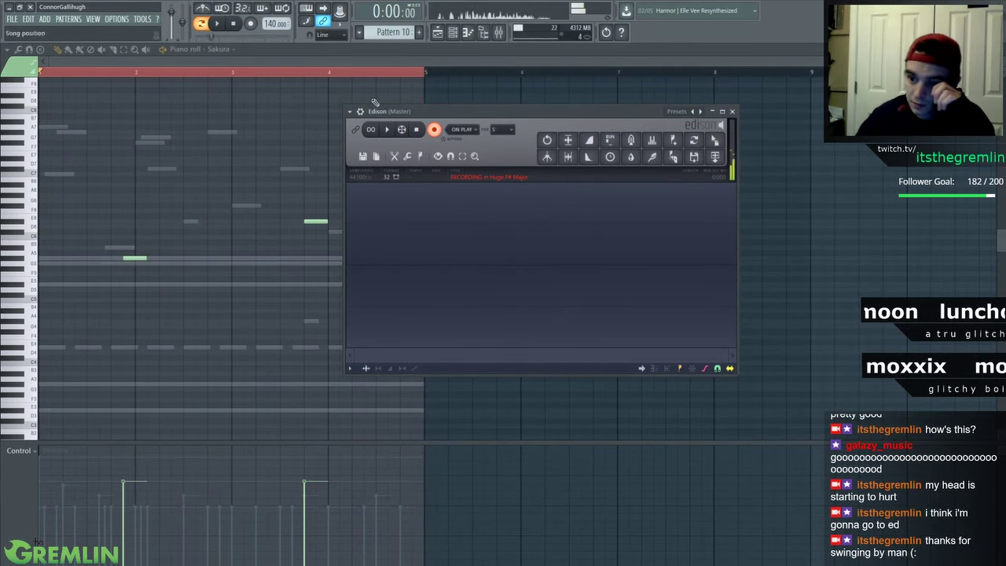
left_click(418, 130)
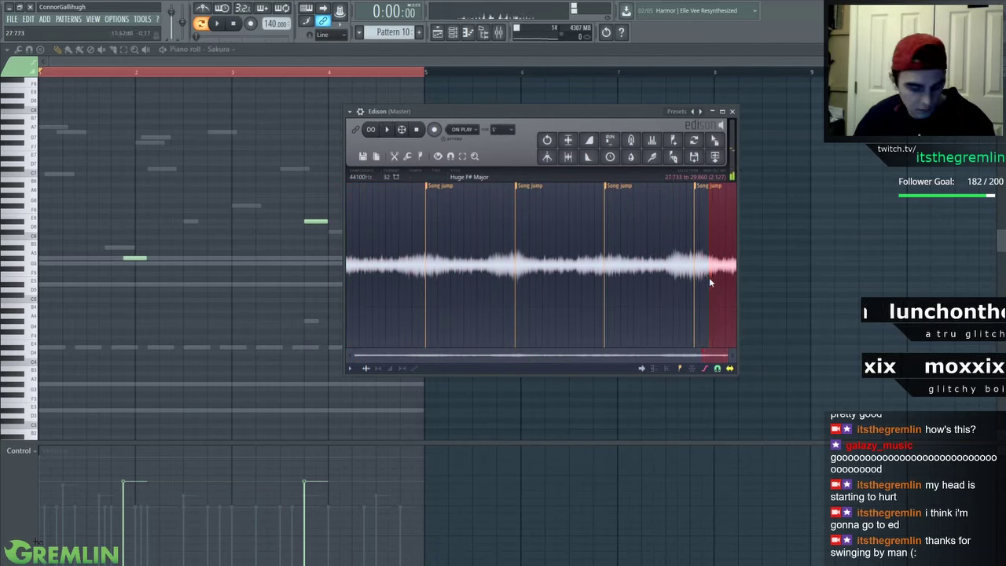
left_click_drag(709, 277, 339, 276)
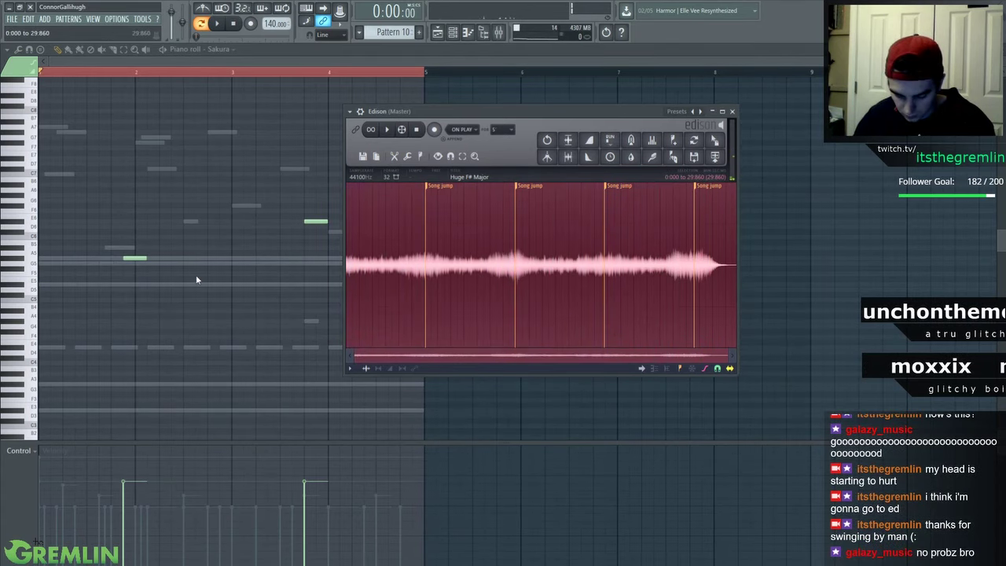
Normalize the whole recorded waveform in Edison after a short playback check
key("space")
key("space")
scroll(487, 242, "up", 8)
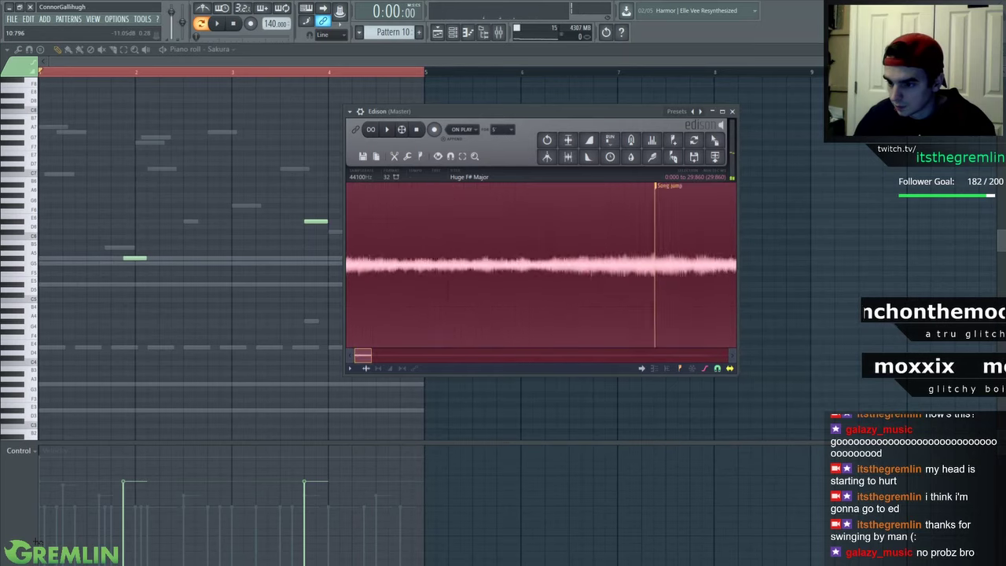
scroll(586, 250, "down", 8)
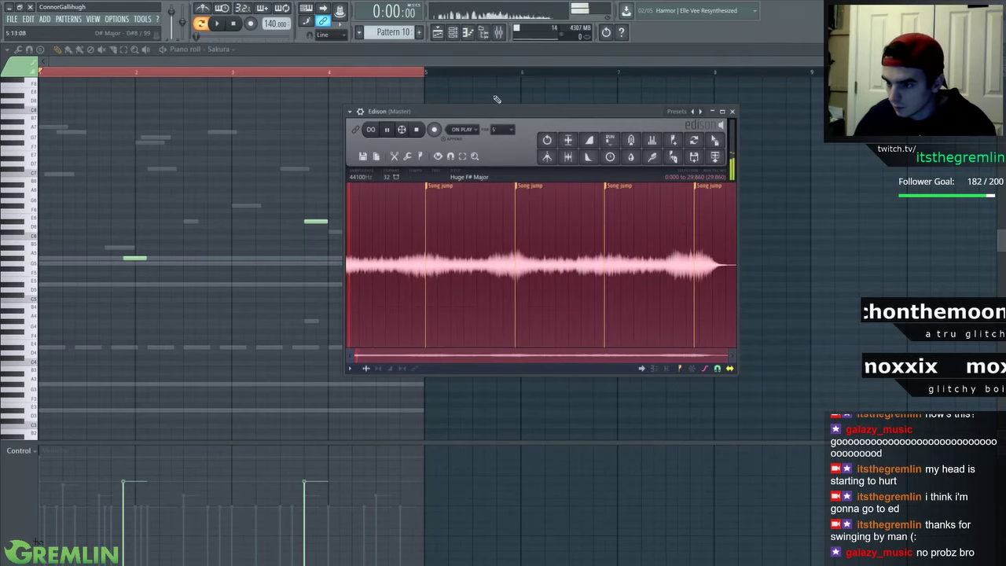
left_click(408, 157)
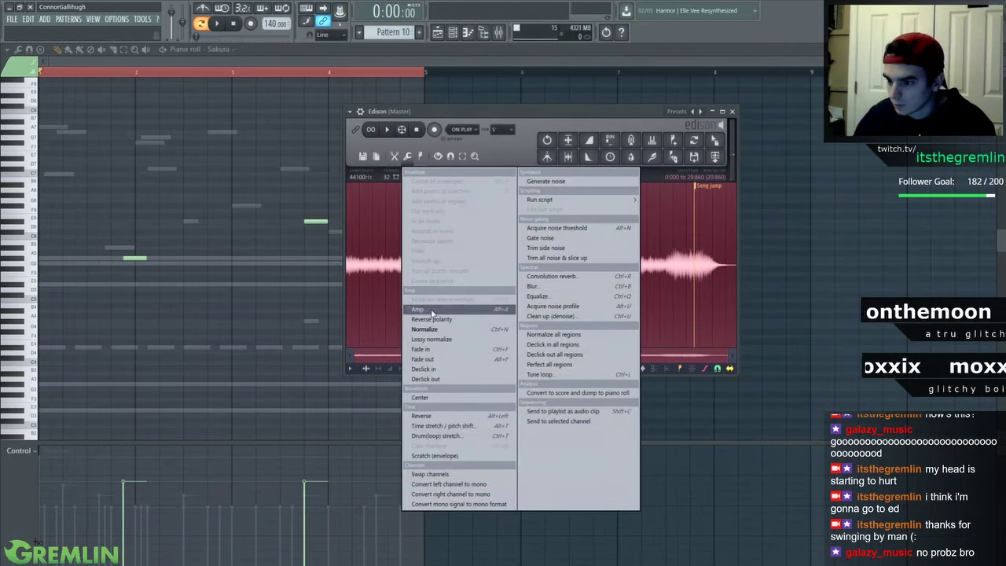
left_click(431, 330)
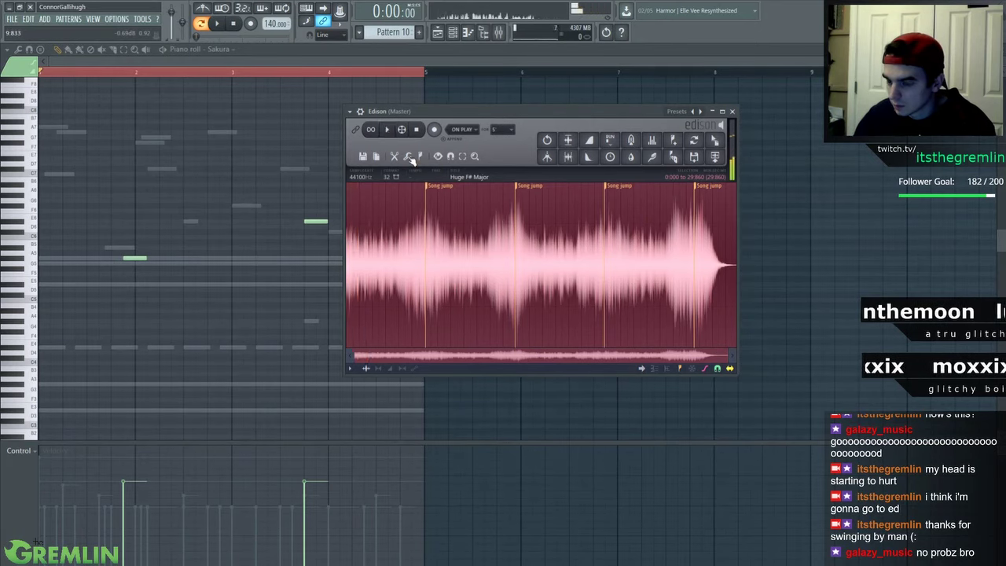
Try a low Blur amount on the whole recording and preview it
left_click(408, 157)
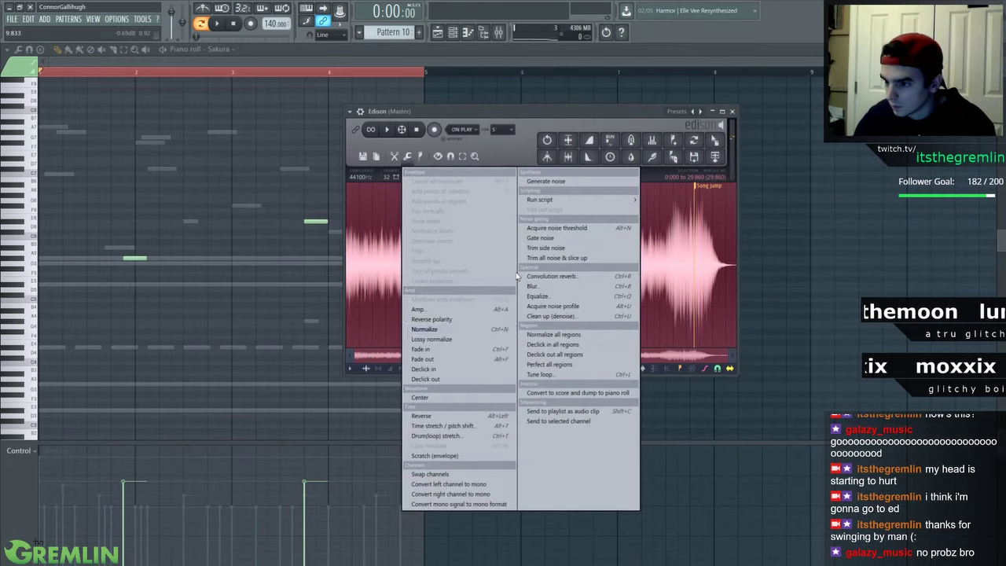
left_click(536, 286)
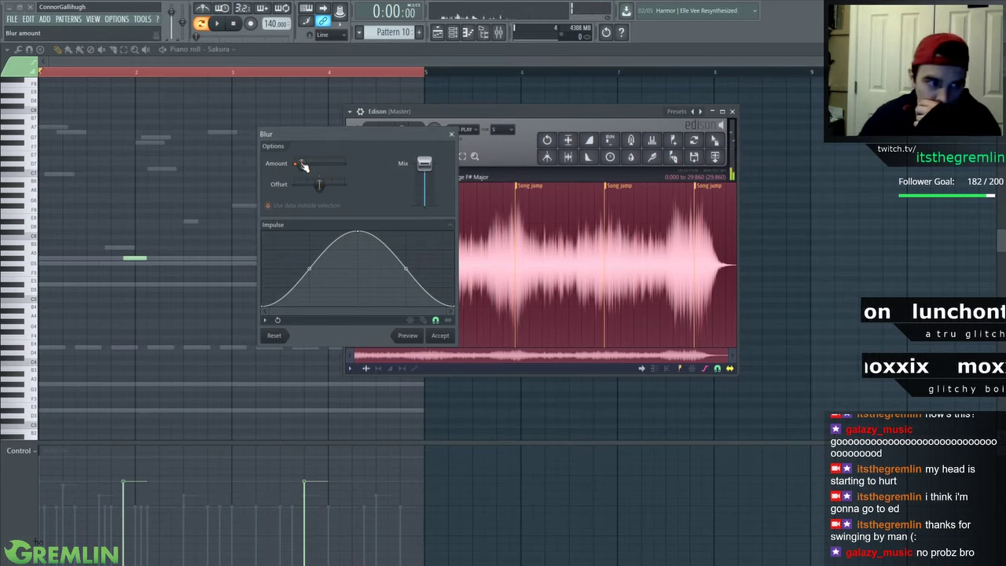
left_click(409, 335)
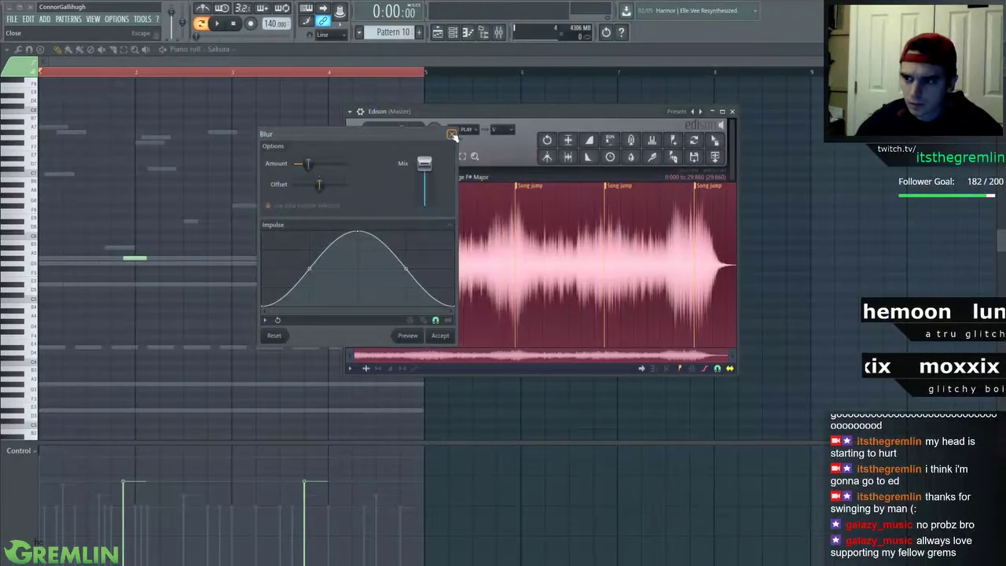
left_click(452, 134)
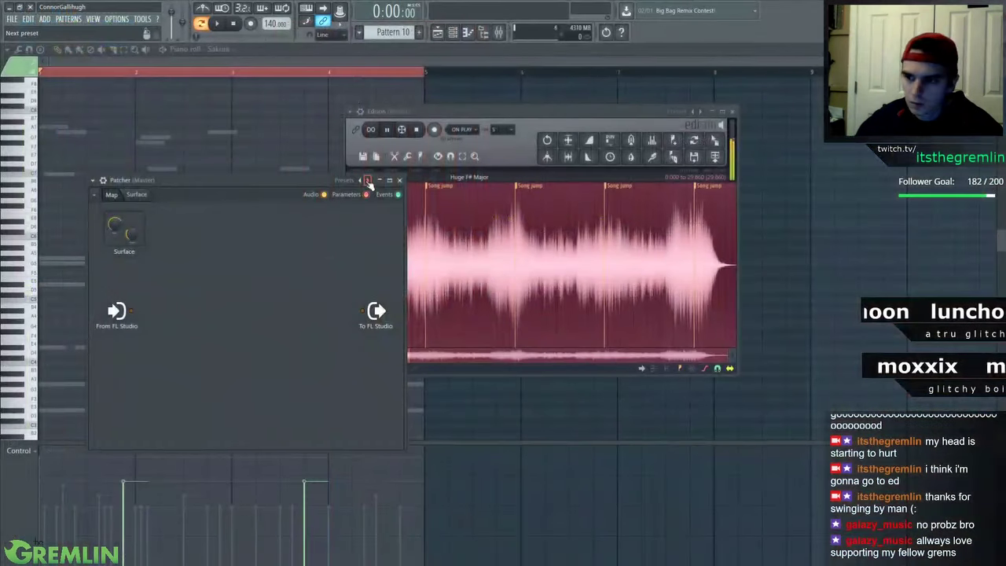
Load the Side Sub DESTROYER preset into Patcher on the Master track and check its high-pass EQ band
left_click(360, 180)
left_click(417, 83)
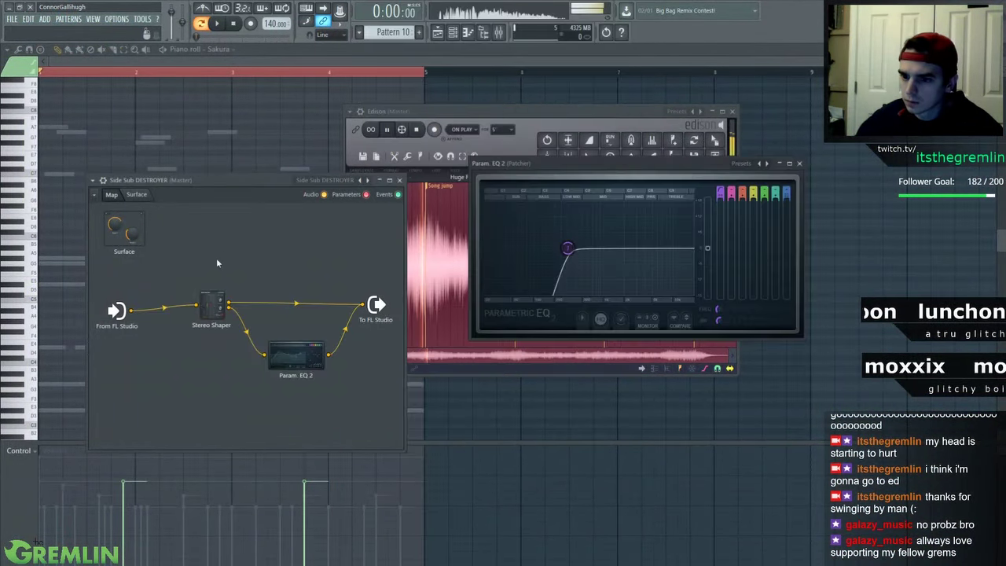
mouse_move(567, 249)
left_mouse_down()
mouse_move(599, 248)
mouse_move(568, 248)
left_mouse_up()
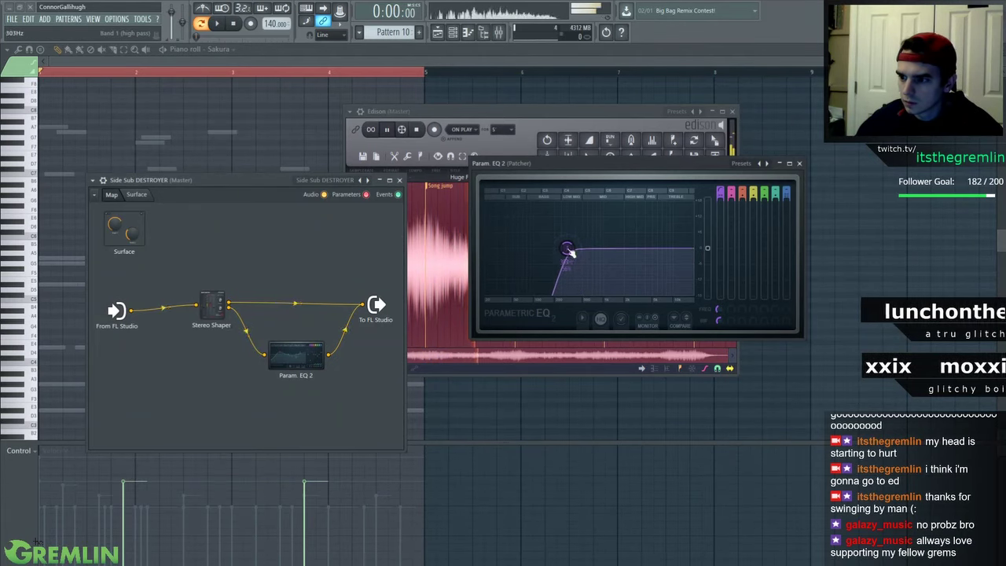
left_click(399, 180)
left_click(799, 164)
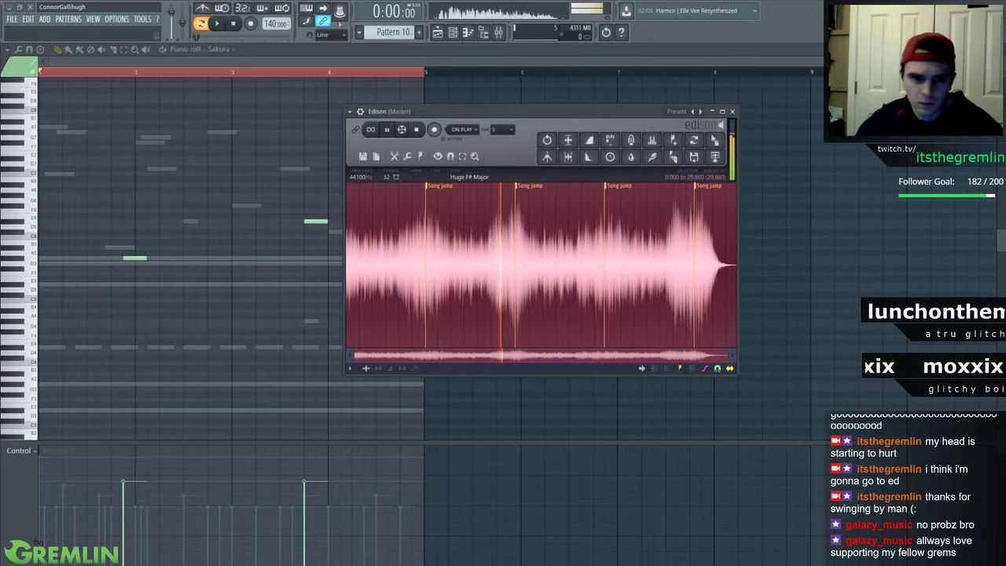
Place Fruity parametric EQ 2 in slot 6 of the Master track and a second Edison in slot 8
key("F9")
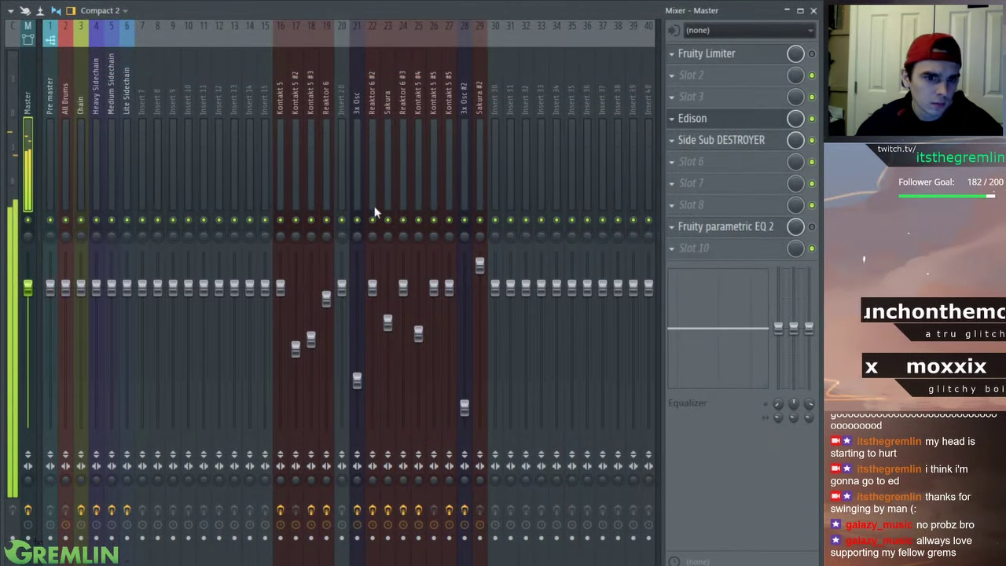
key("F9")
left_click(565, 108)
key("F9")
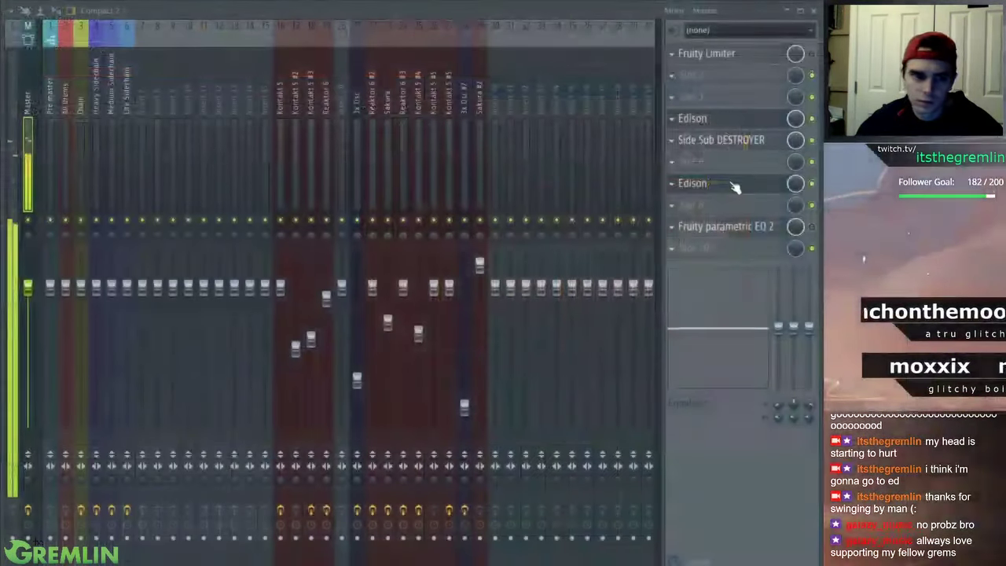
scroll(739, 229, "up", 3)
left_click(787, 160)
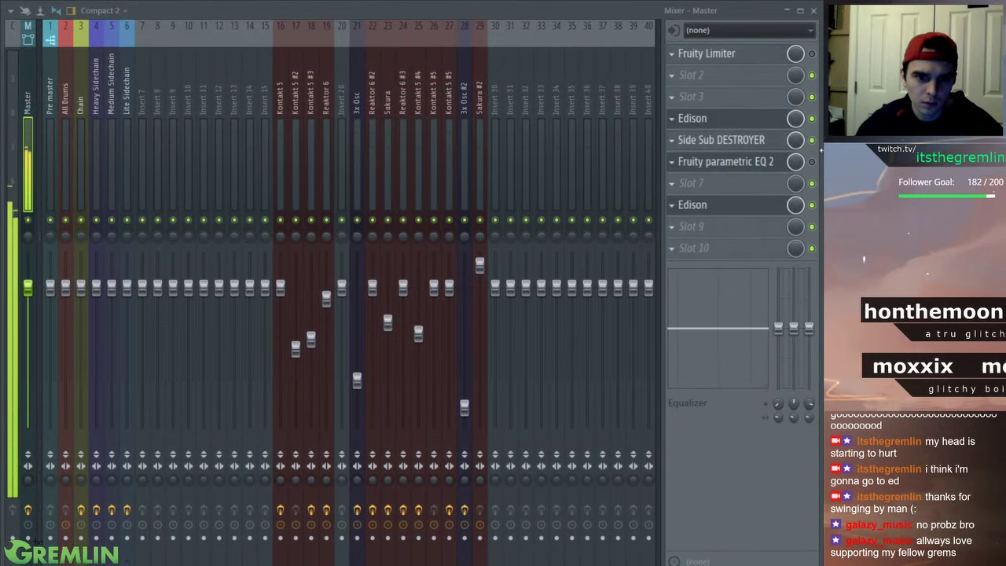
key("F9")
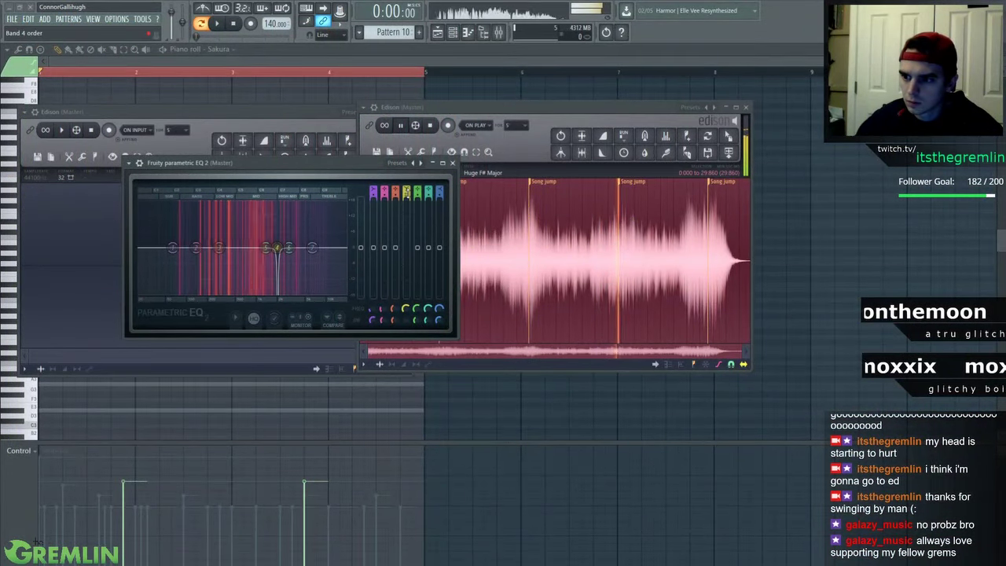
Disable EQ band 4 and cut band 2 by about 5.6 dB near 231 Hz
scroll(408, 189, "down", 4)
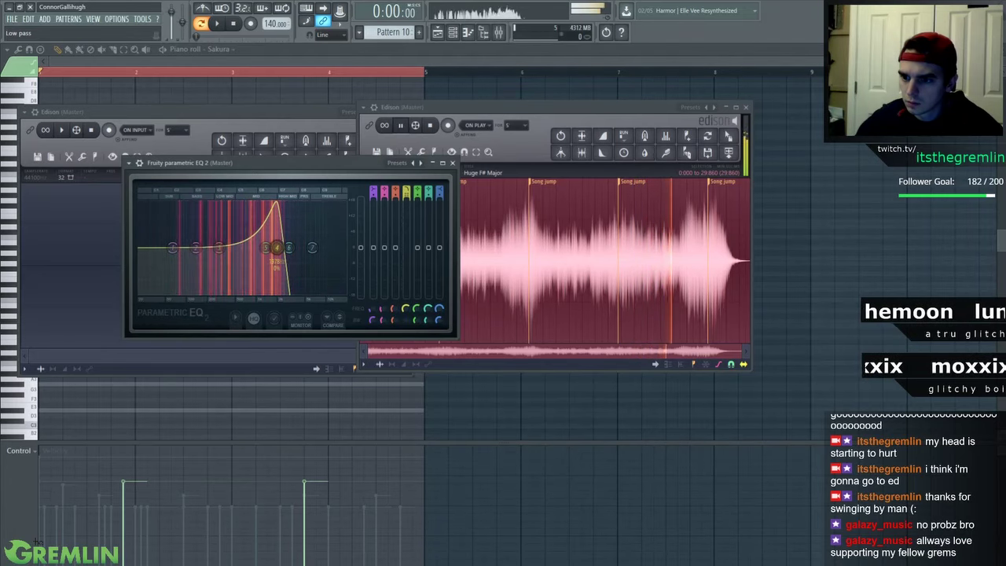
scroll(408, 189, "down", 1)
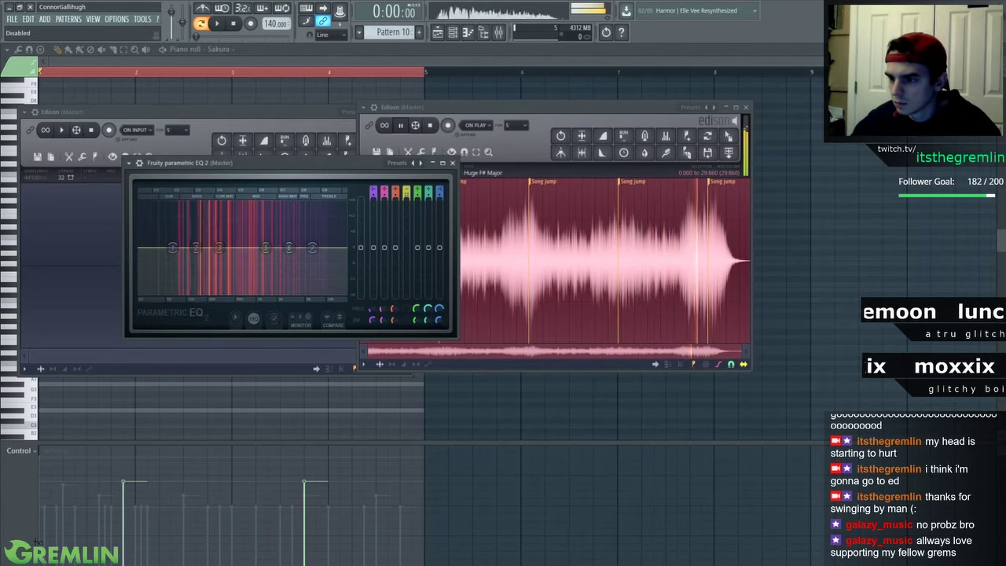
left_click_drag(196, 247, 212, 258)
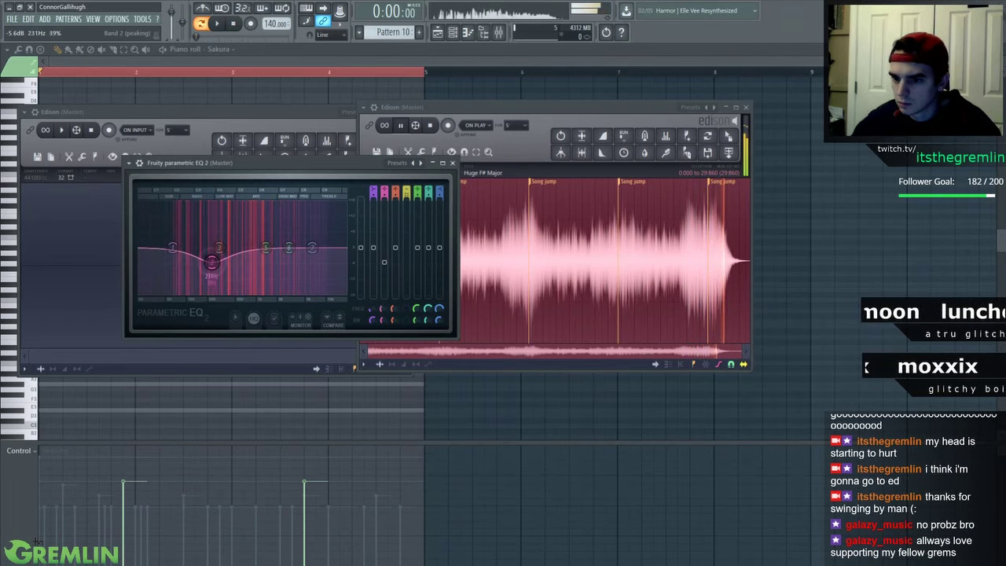
With the recording playing, boost EQ band 5 in the treble and band 7 in the mids, and slightly cut band 3 between them
left_click(401, 126)
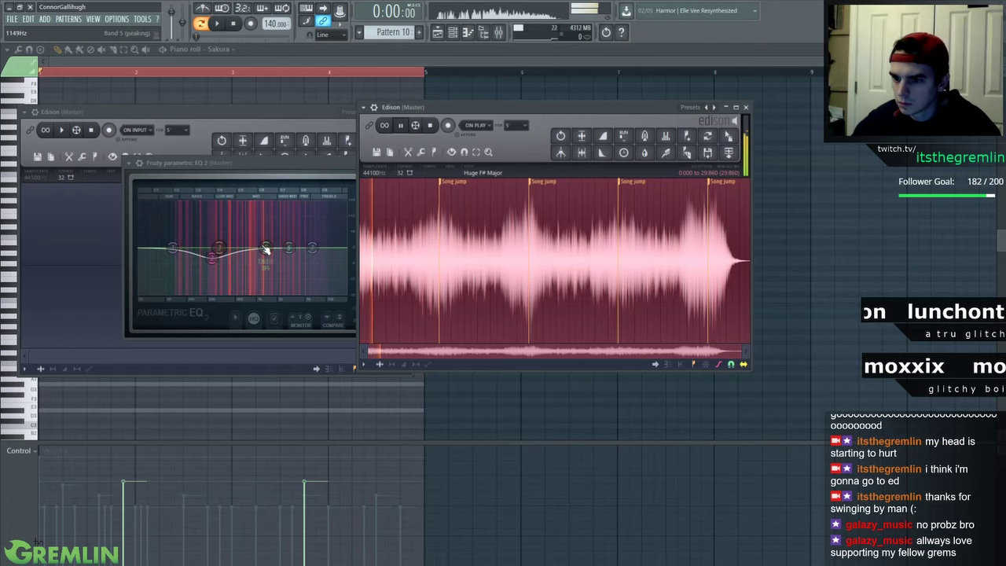
left_click_drag(265, 248, 304, 236)
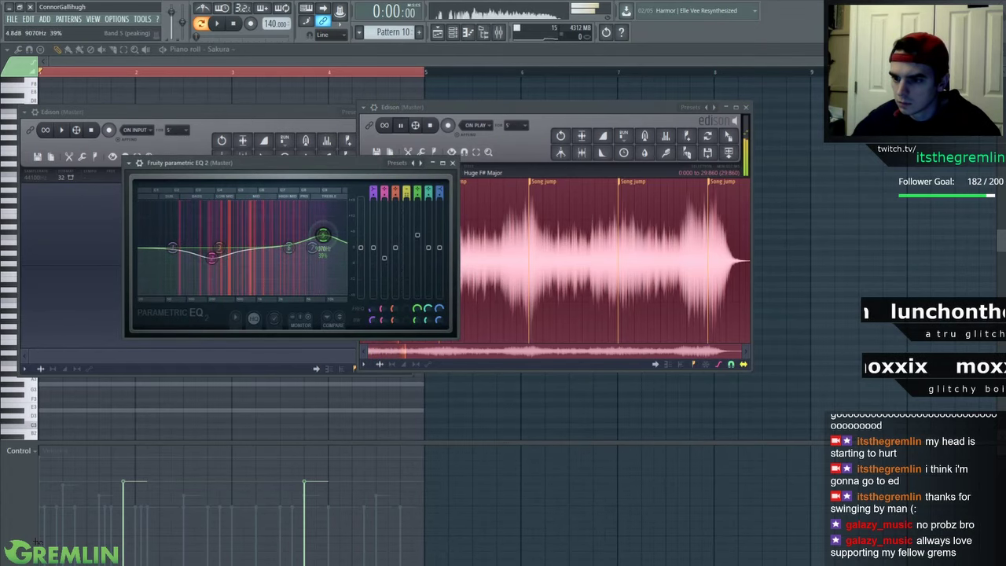
left_click_drag(219, 246, 232, 248)
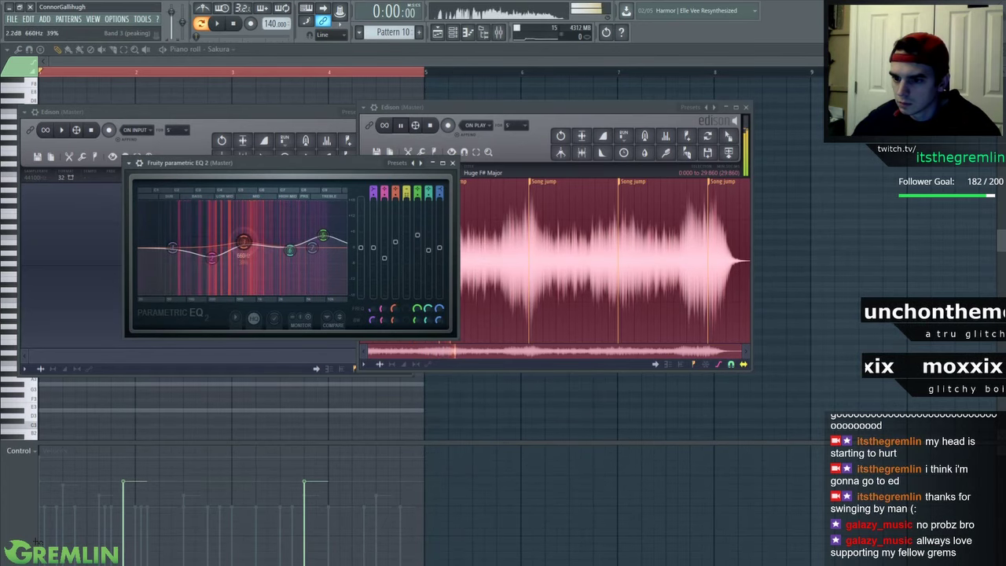
mouse_move(232, 234)
left_mouse_down()
mouse_move(241, 241)
mouse_move(212, 259)
mouse_move(248, 242)
left_mouse_up()
left_click_drag(312, 248, 236, 237)
left_click_drag(323, 235, 323, 239)
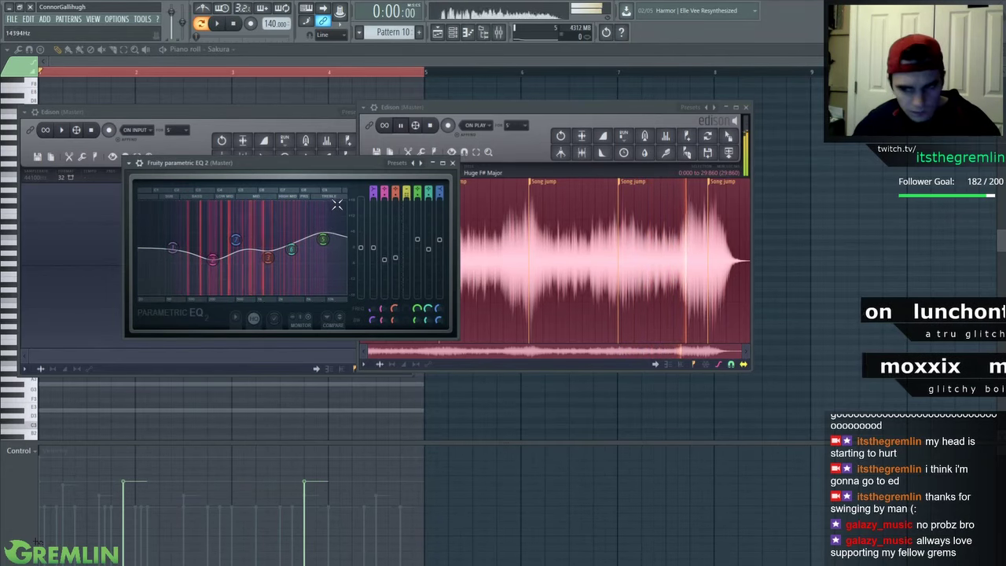
left_click(452, 163)
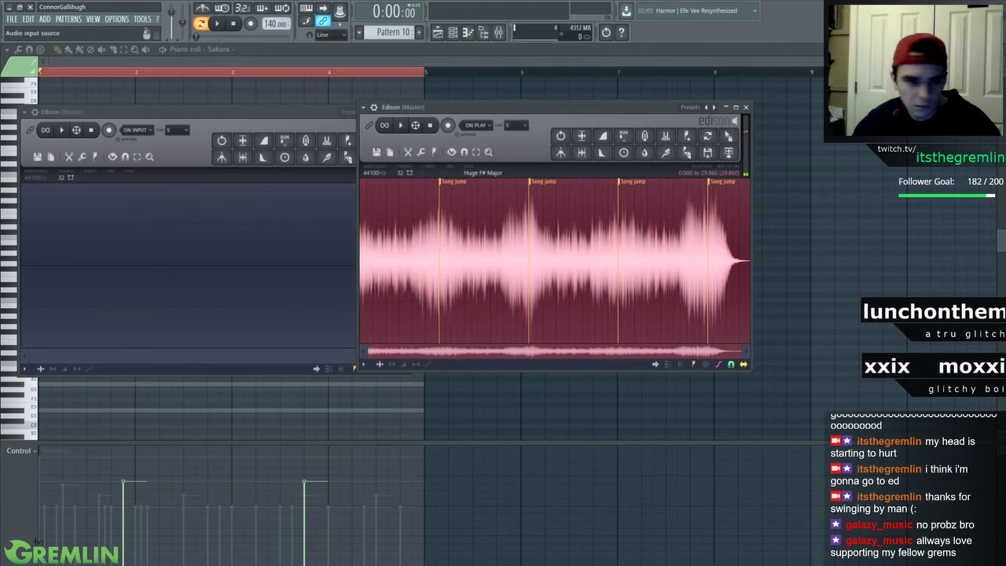
Record the first Edison's processed playback into the second Edison, stopping both once the tail has faded out
key("F9")
left_click(751, 211)
key("F9")
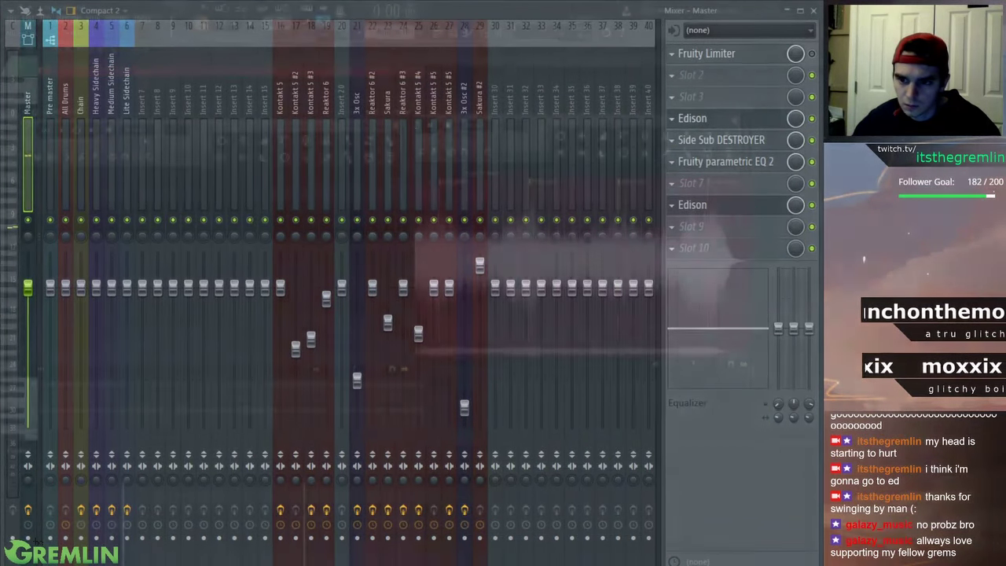
left_click(109, 129)
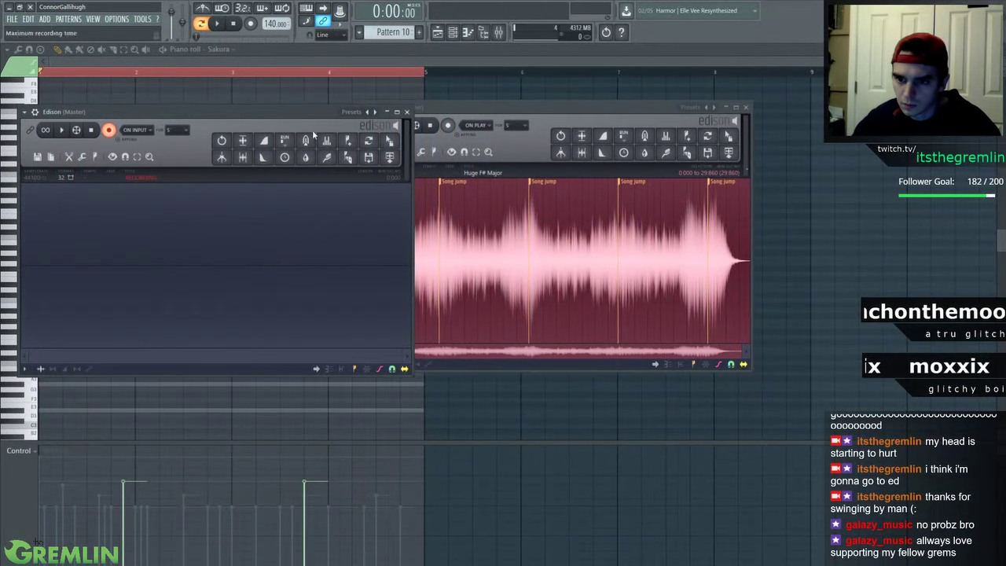
left_click(442, 114)
key("space")
left_click_drag(455, 105, 508, 97)
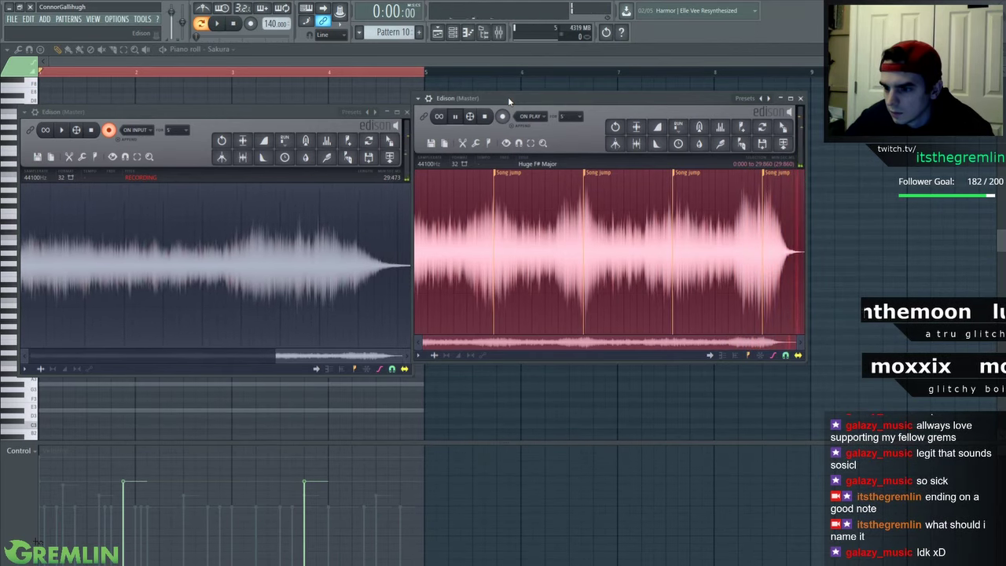
left_click(488, 117)
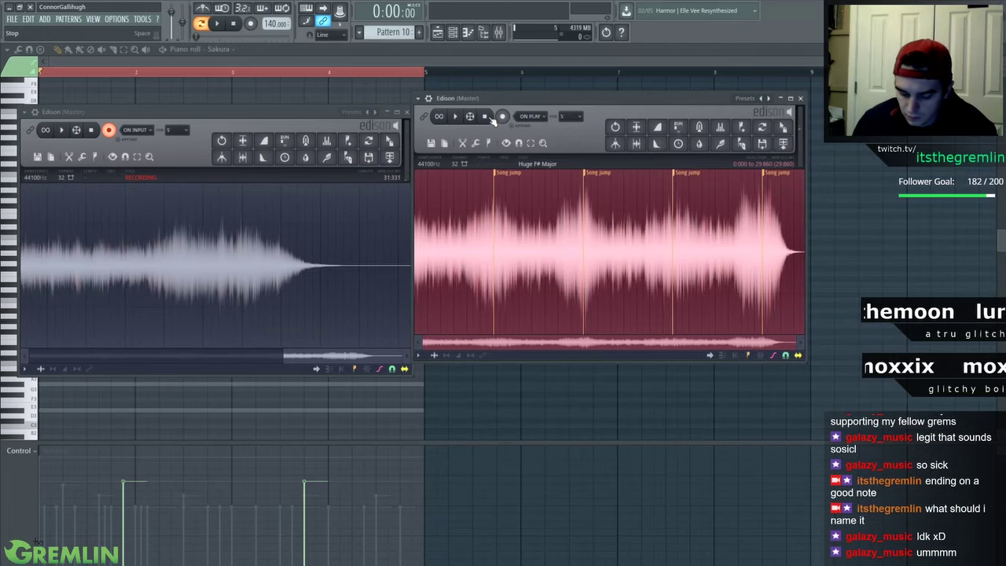
left_click(91, 131)
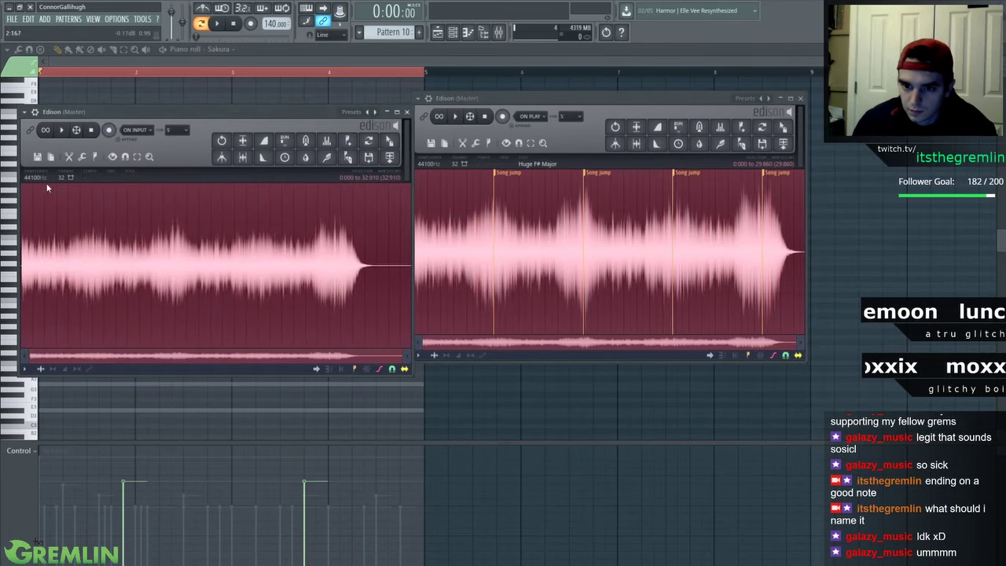
Normalize the new recording in the second Edison
left_click(69, 156)
left_click(73, 158)
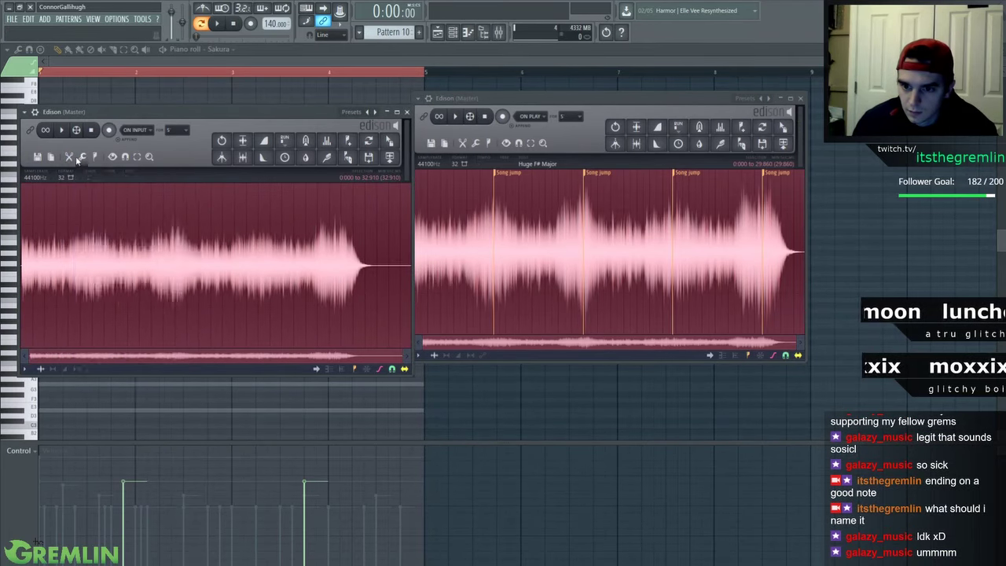
left_click(81, 156)
left_click(113, 330)
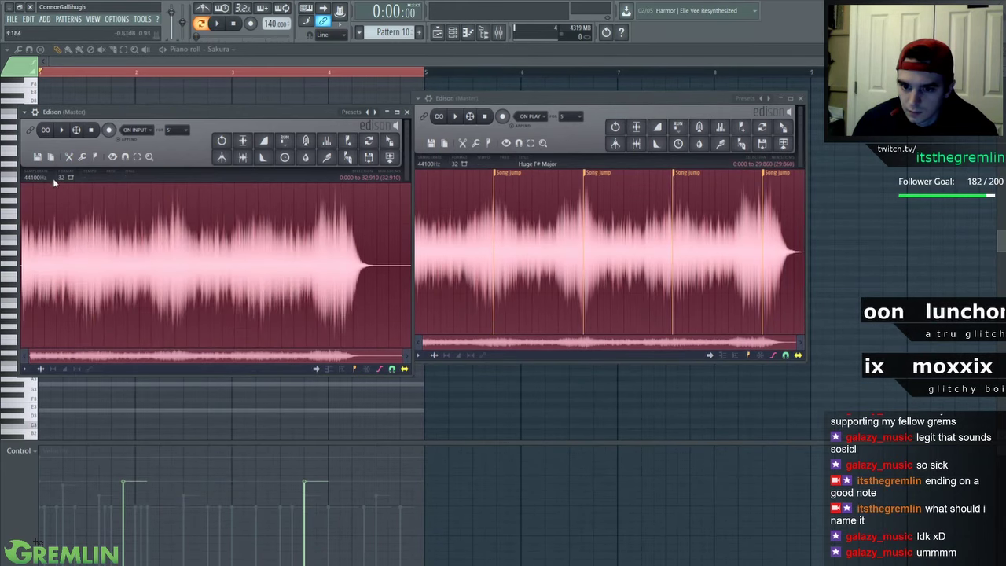
Trim the new recording to start at 0:123, removing the silence before the sound begins
scroll(130, 252, "up", 10)
scroll(183, 272, "down", 3)
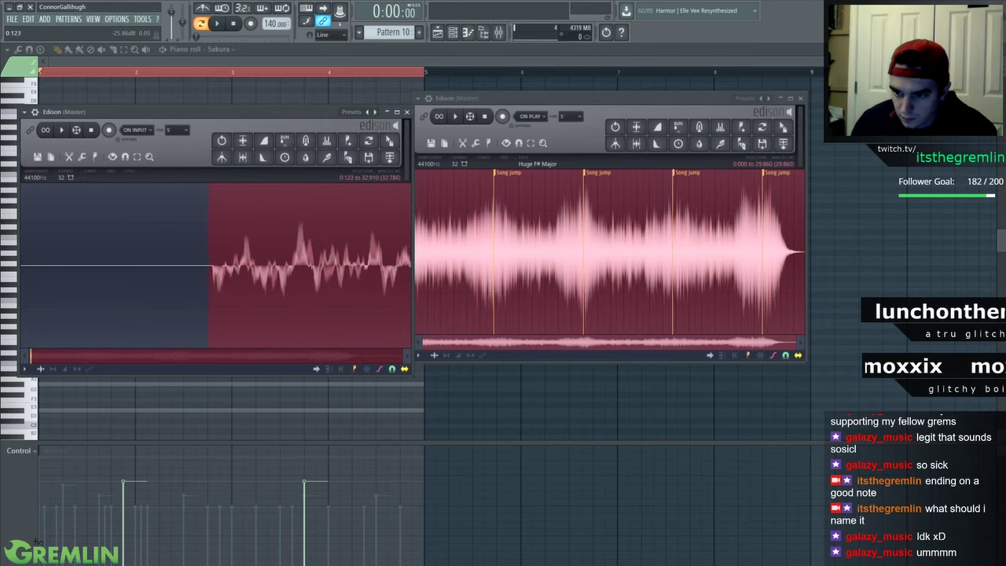
scroll(292, 278, "down", 5)
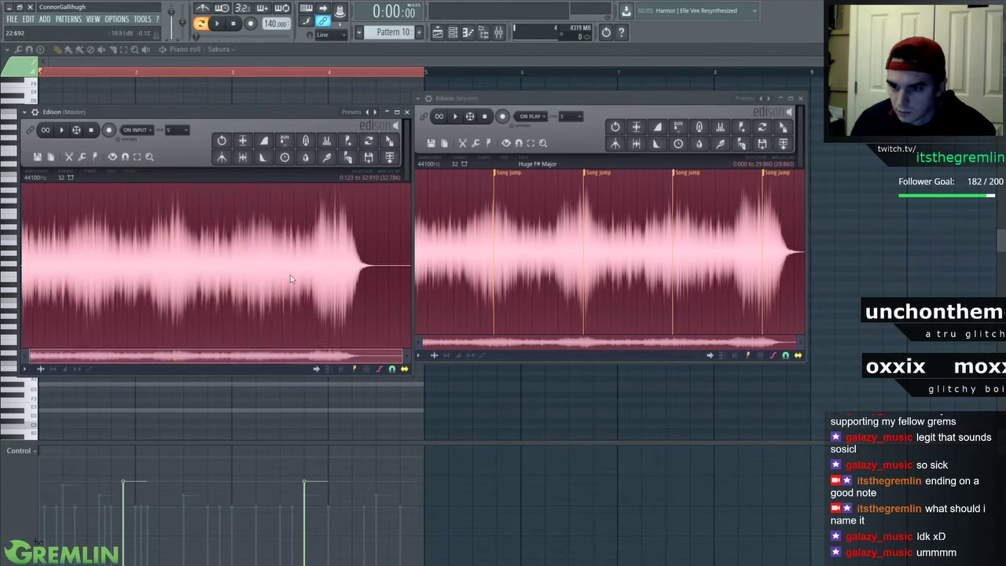
key("ctrl+Delete")
left_click_drag(295, 273, 23, 273)
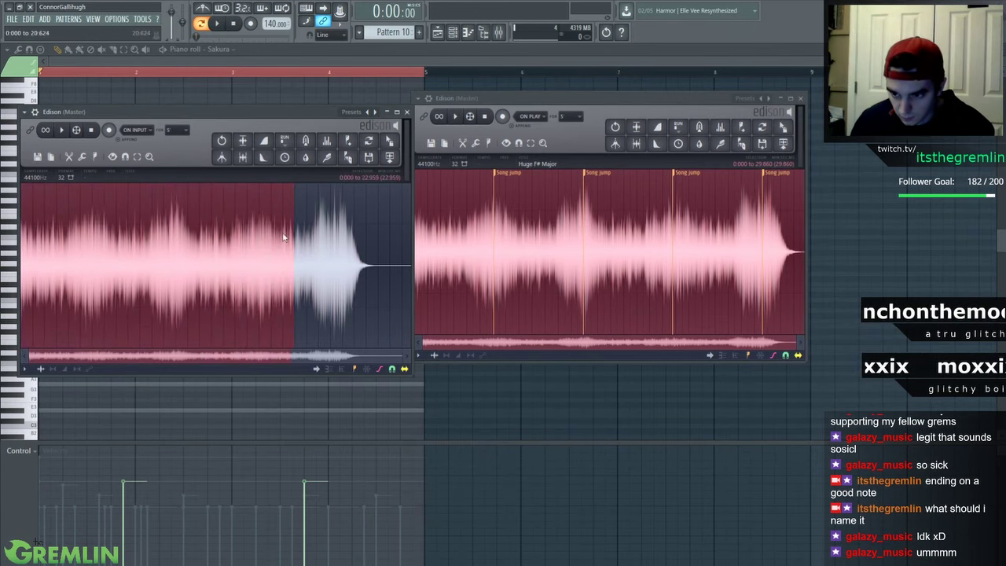
Save the trimmed recording as a WAV named Birdies G# Major in the Twitch Atmospheres folder
left_click(37, 156)
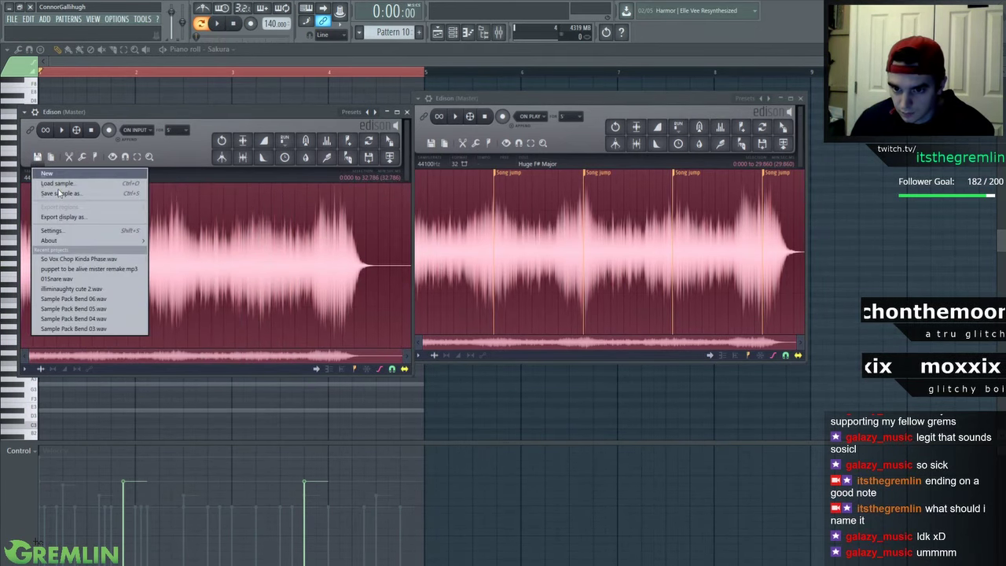
left_click(60, 194)
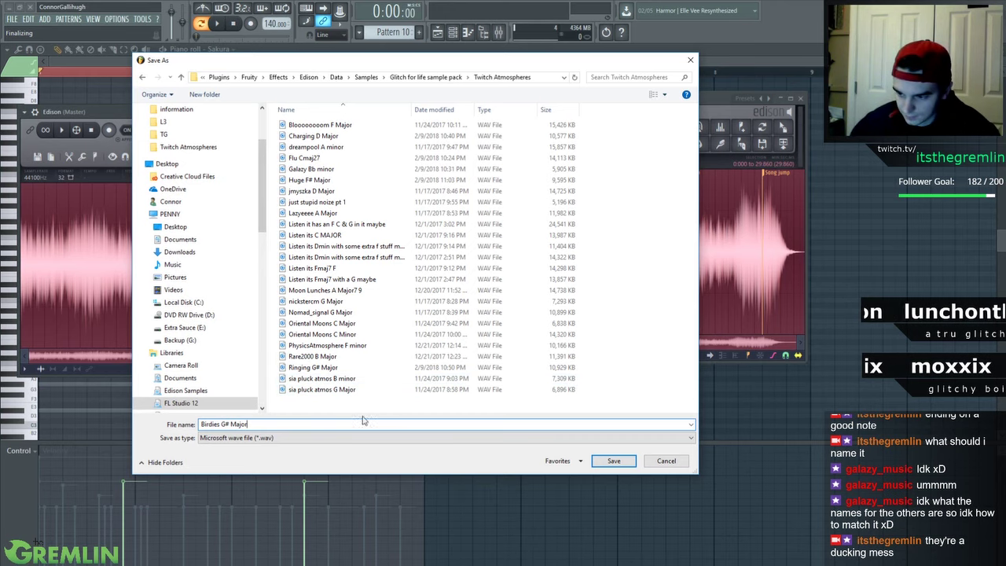
left_click(614, 461)
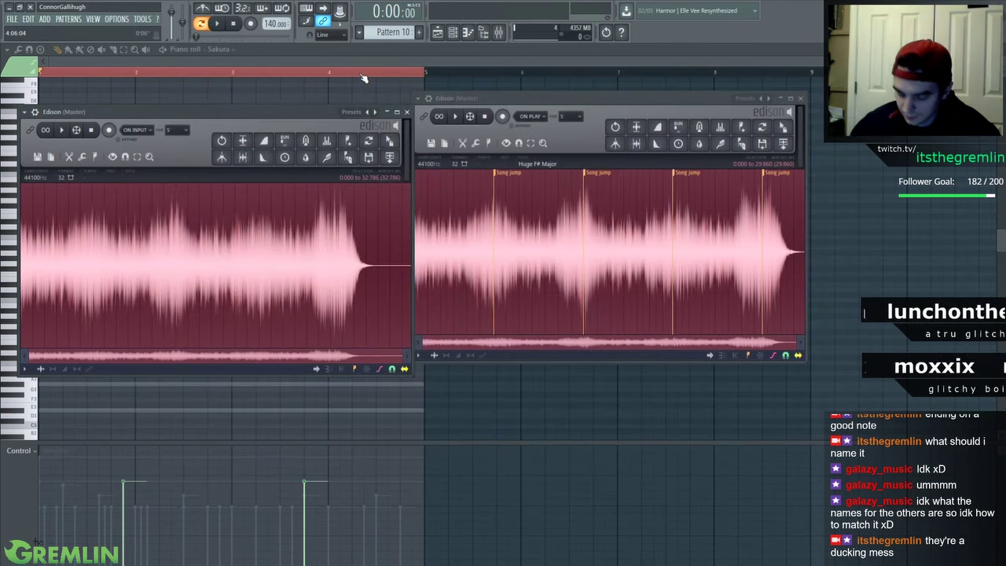
Add a time marker named "cold evening" at the start of the playlist
left_click_drag(363, 62, 363, 82)
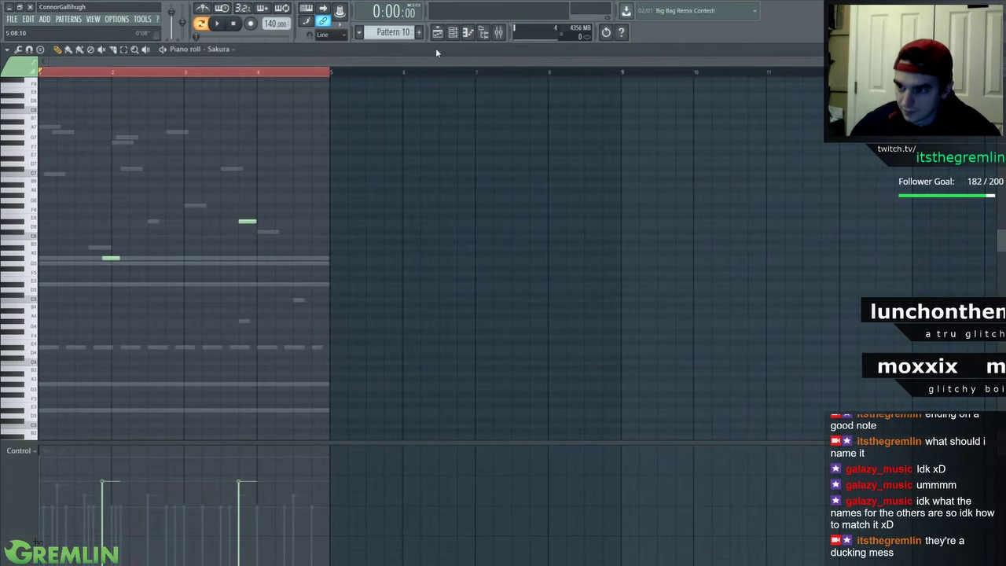
left_click(437, 32)
mouse_move(417, 62)
left_mouse_down()
mouse_move(416, 48)
mouse_move(402, 71)
left_mouse_up()
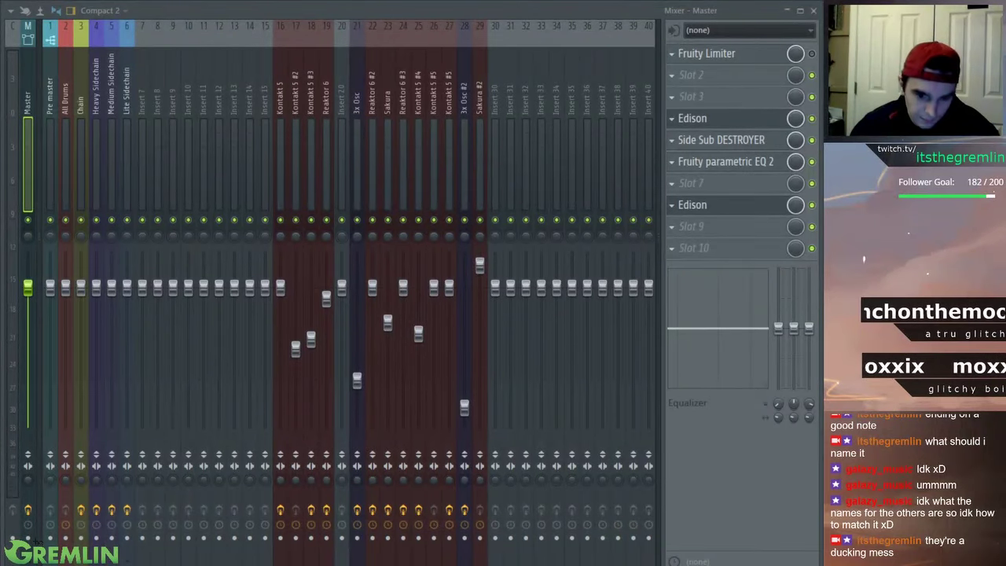
key("F9")
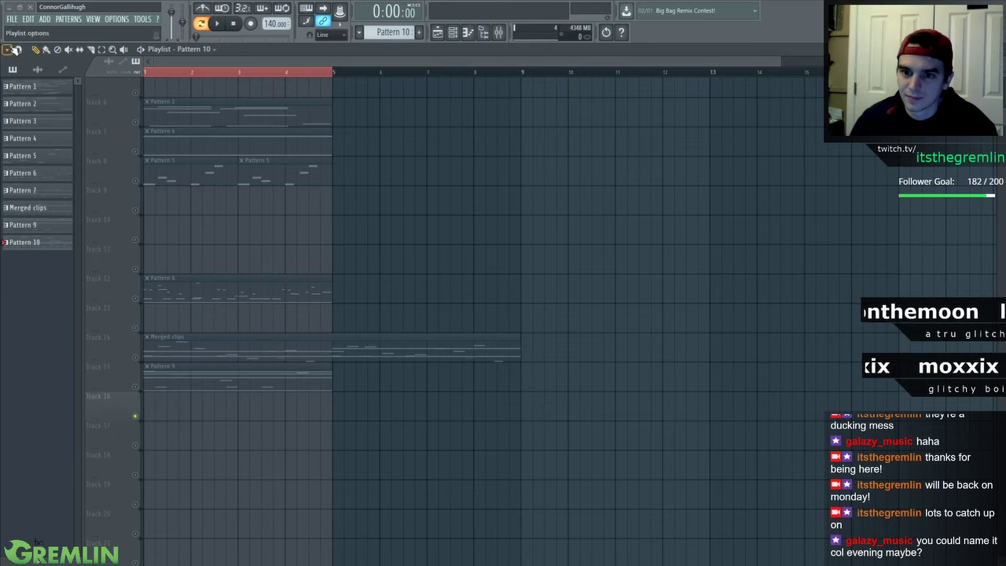
left_click(16, 50)
mouse_move(63, 132)
left_click(123, 135)
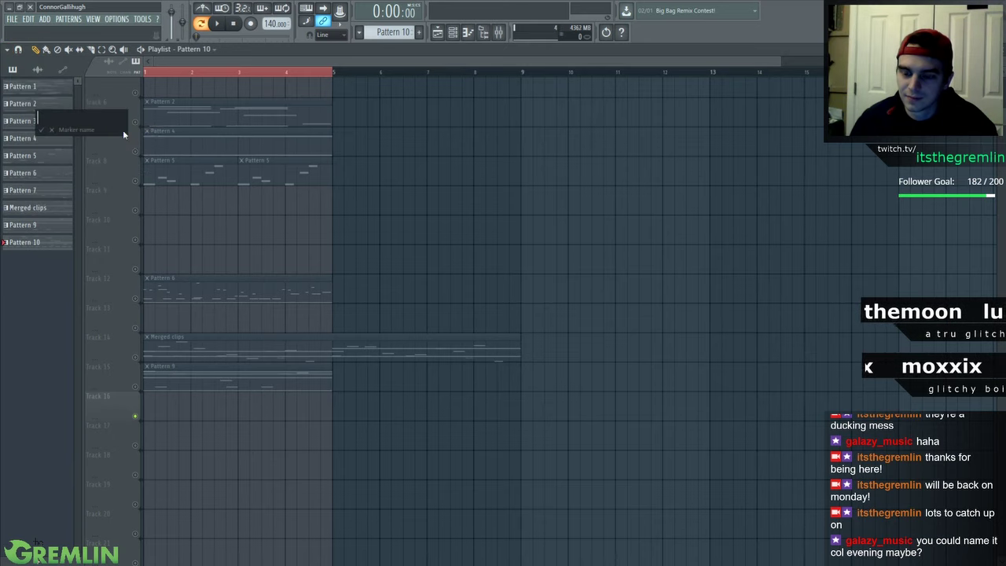
type("cold evening")
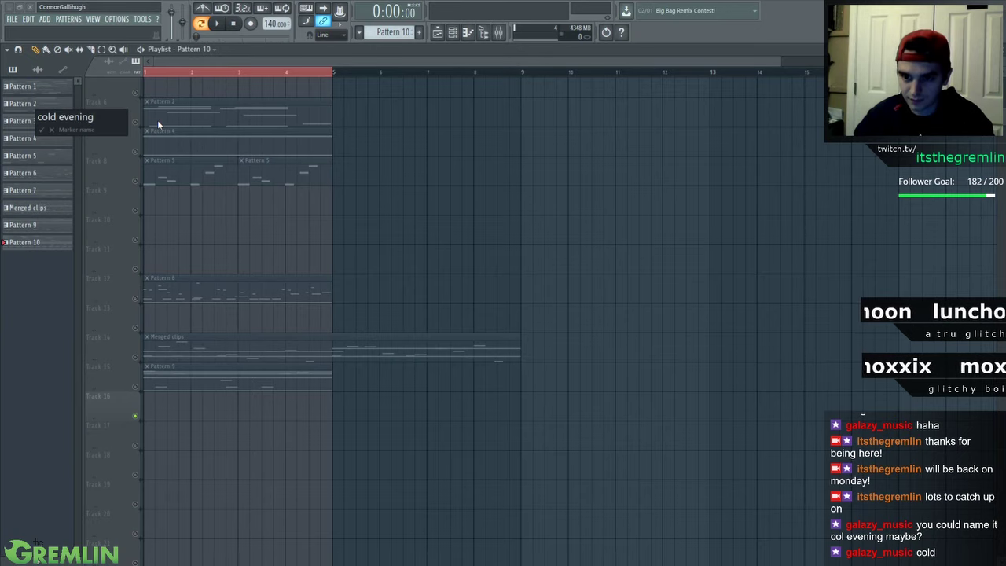
key("Return")
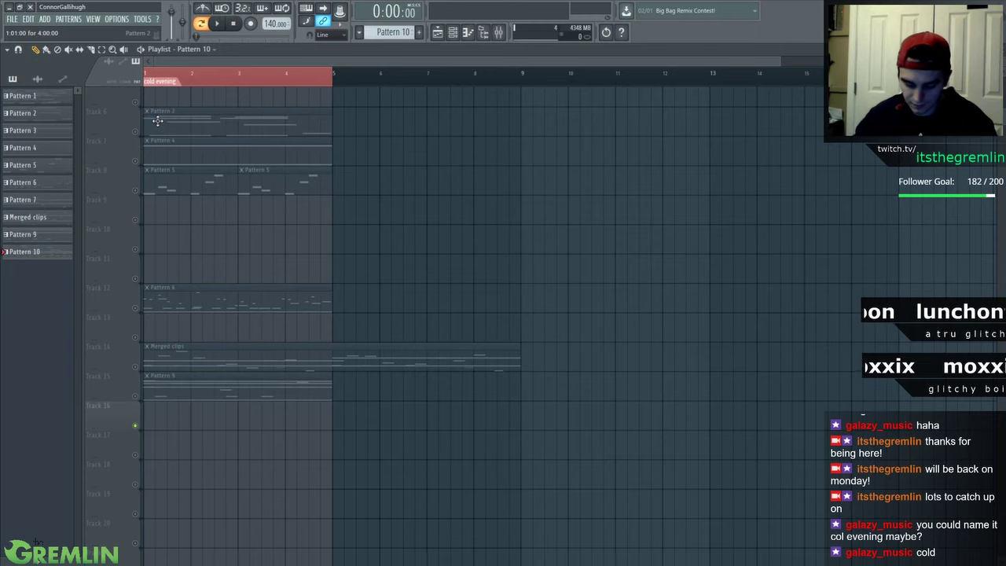